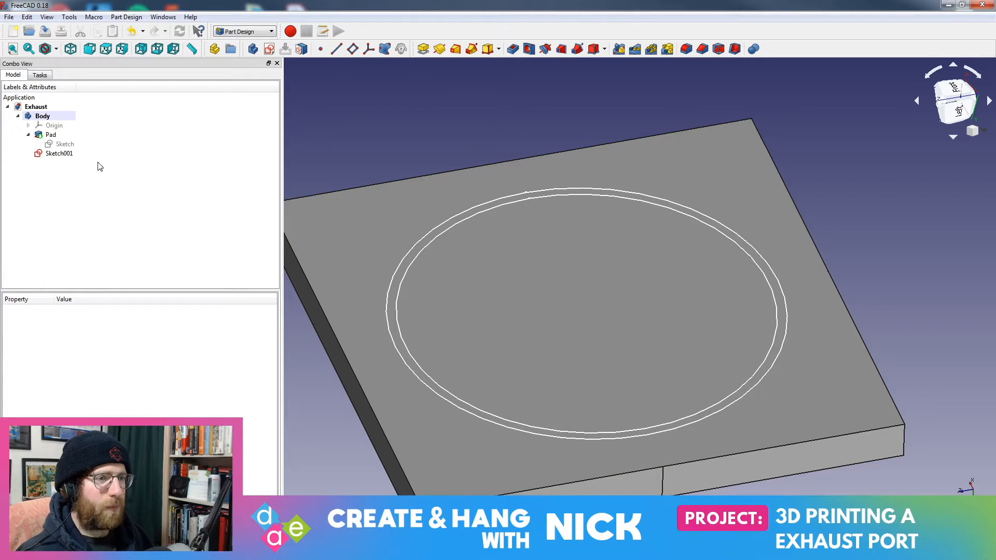
Pad the two-circle ring sketch on the plate's face to a length of 40 mm
{"action": "left_click", "coordinate": [59, 154]}
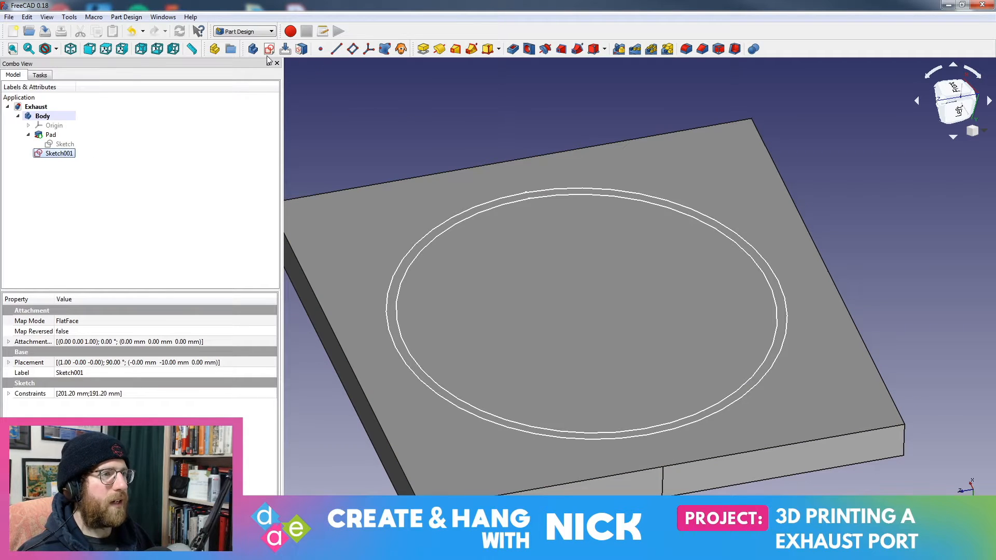
{"action": "left_click", "coordinate": [45, 76]}
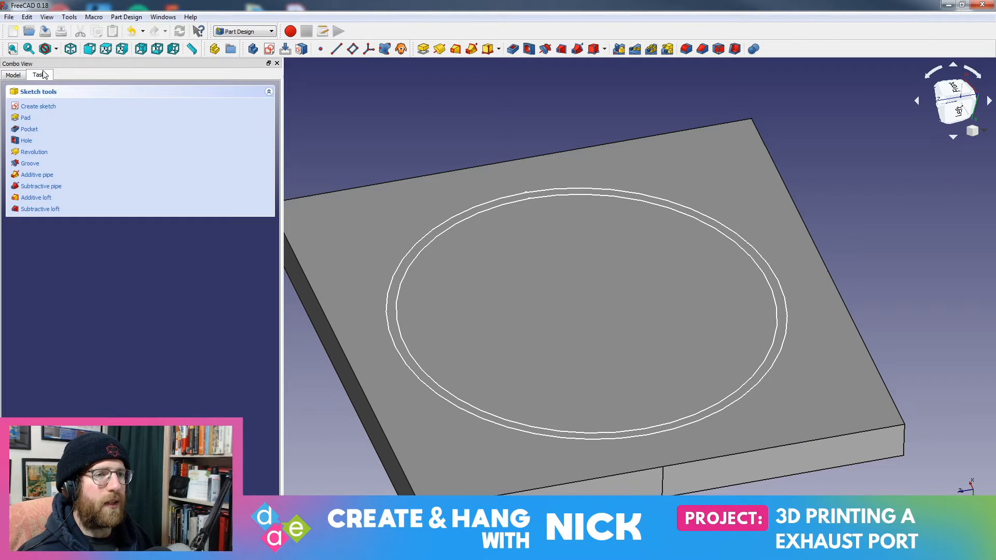
{"action": "left_click", "coordinate": [29, 124]}
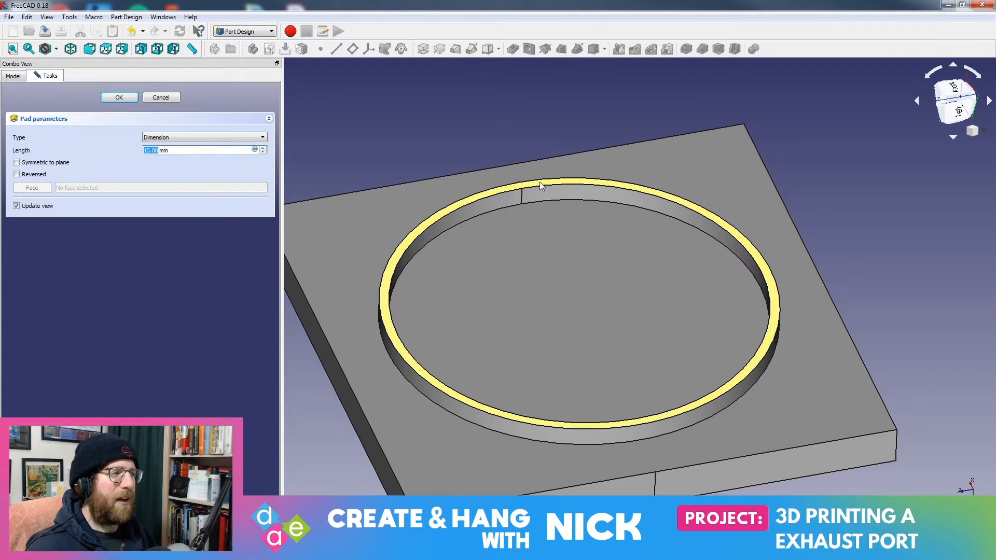
{"action": "middle_click_drag", "start_coordinate": [874, 300], "coordinate": [791, 324]}
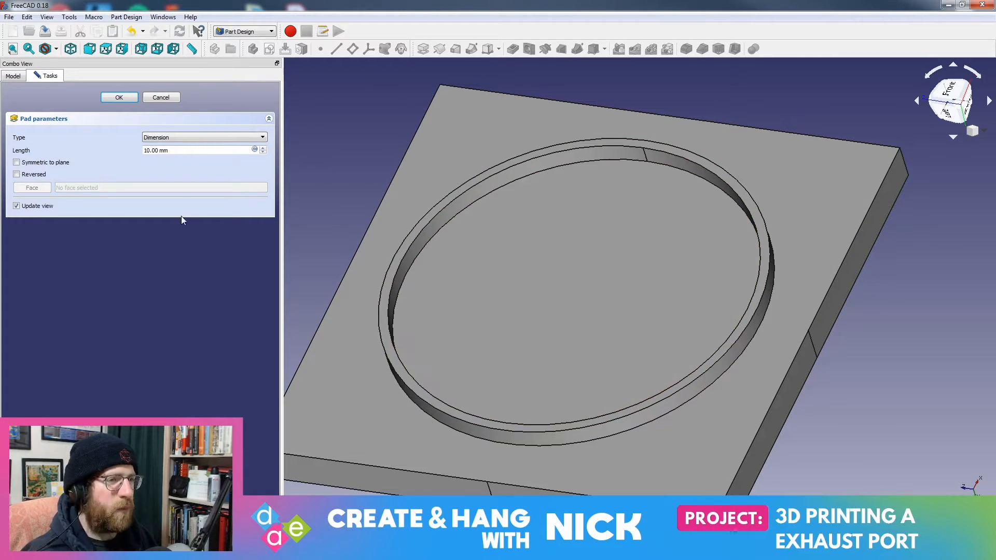
{"action": "middle_click_drag", "start_coordinate": [382, 275], "coordinate": [550, 312]}
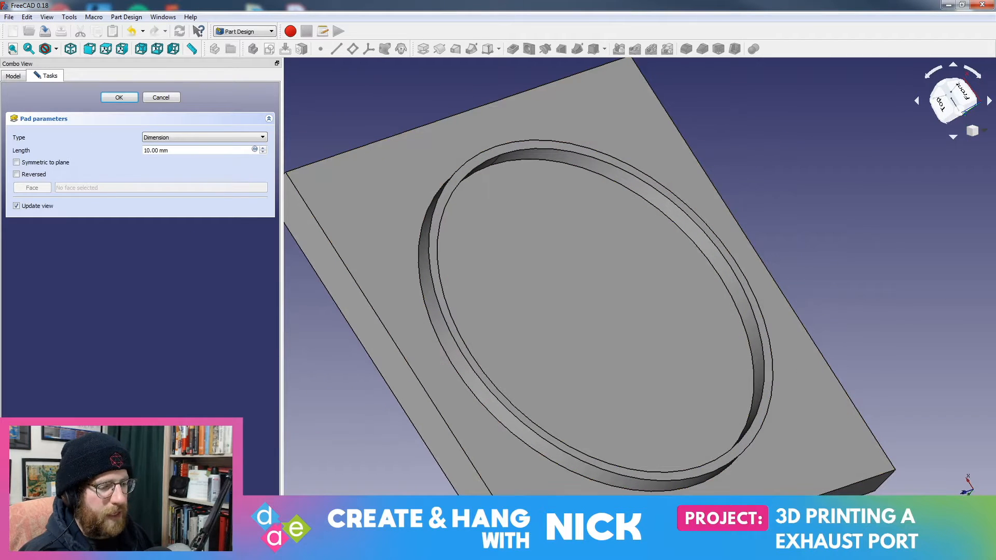
{"action": "double_click", "coordinate": [157, 150]}
{"action": "type", "text": "400"}
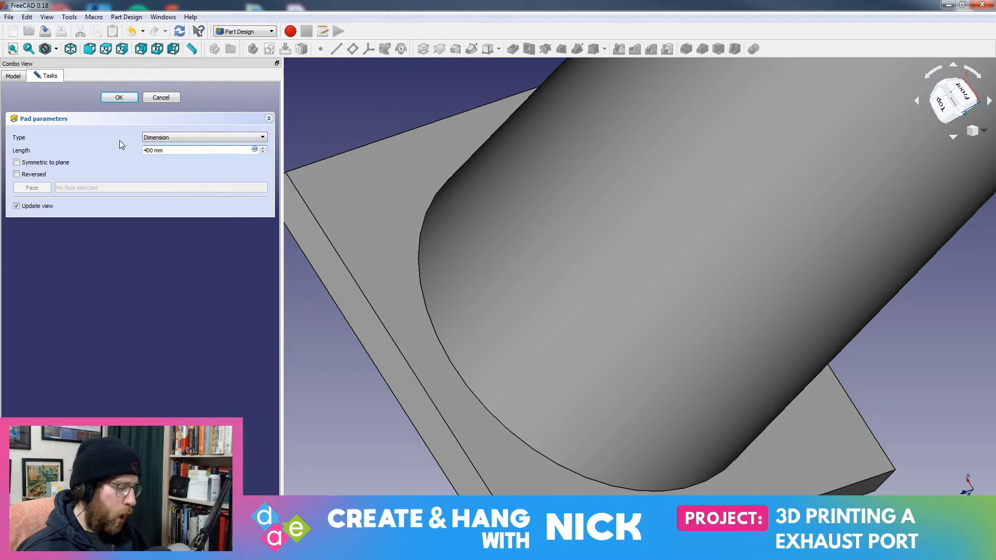
{"action": "key", "text": "Left"}
{"action": "type", "text": "."}
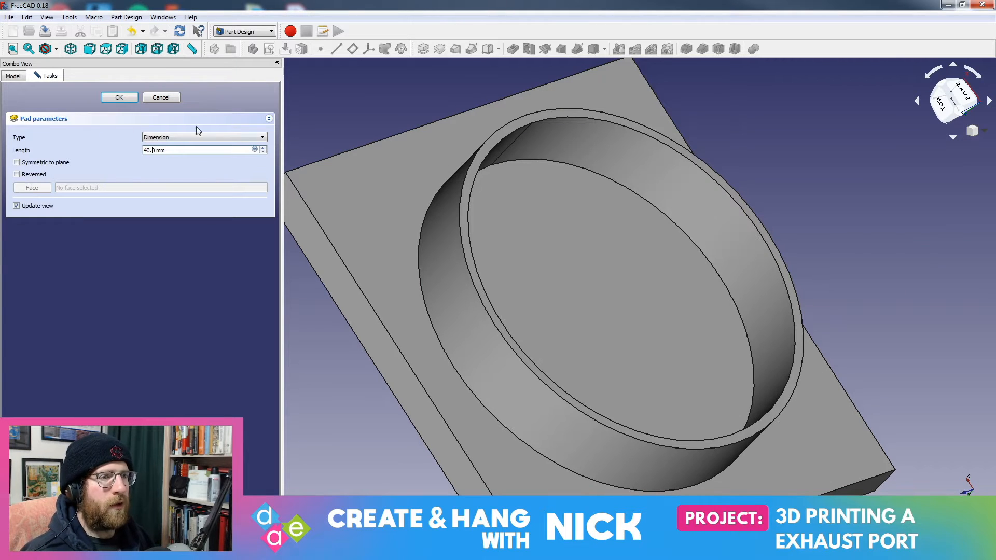
{"action": "left_click", "coordinate": [329, 550]}
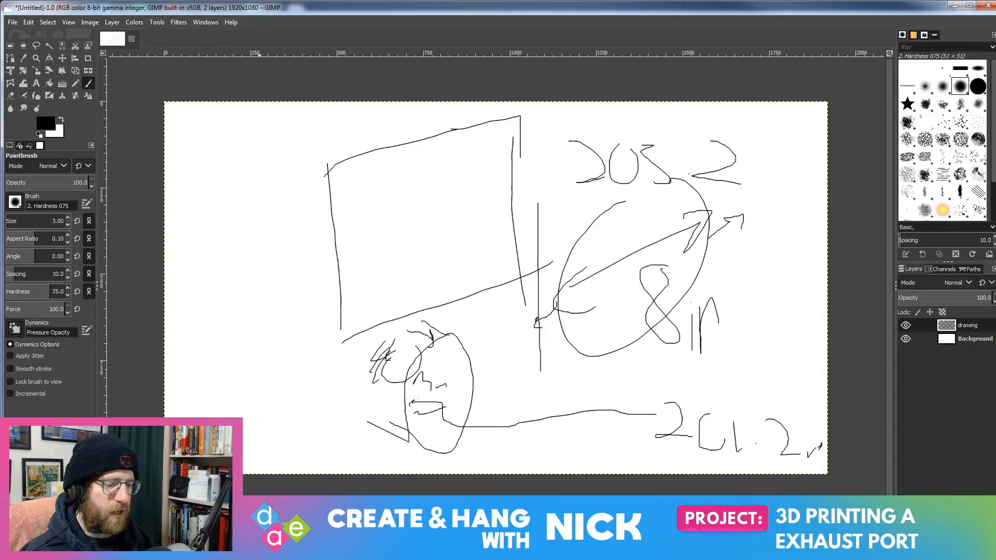
{"action": "key", "text": "alt+Tab"}
{"action": "middle_click_drag", "start_coordinate": [362, 212], "coordinate": [571, 165]}
{"action": "left_click", "coordinate": [125, 98]}
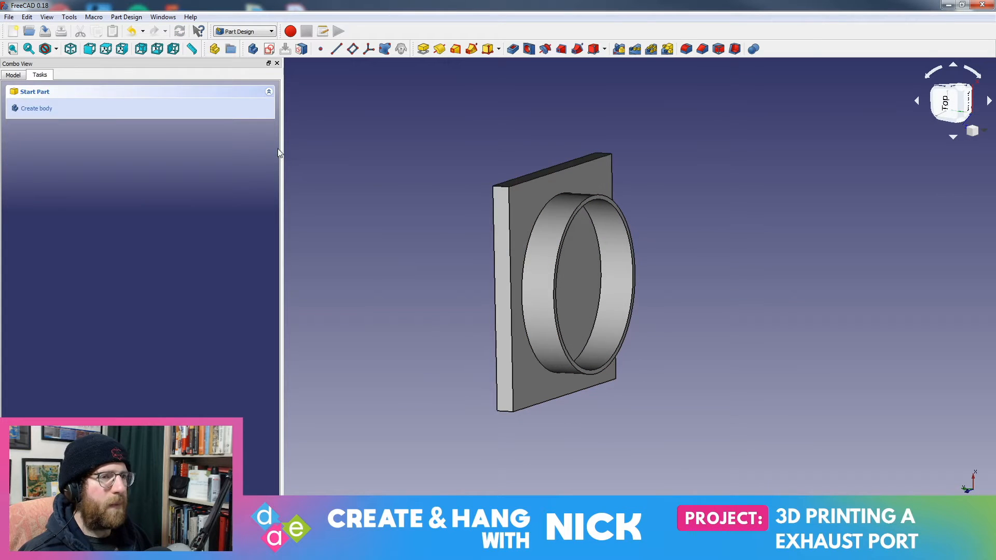
Expand the ring pad in the model tree and toggle the visibility of the ring pad and plate pad to compare them
{"action": "left_click", "coordinate": [23, 76]}
{"action": "left_click", "coordinate": [540, 285]}
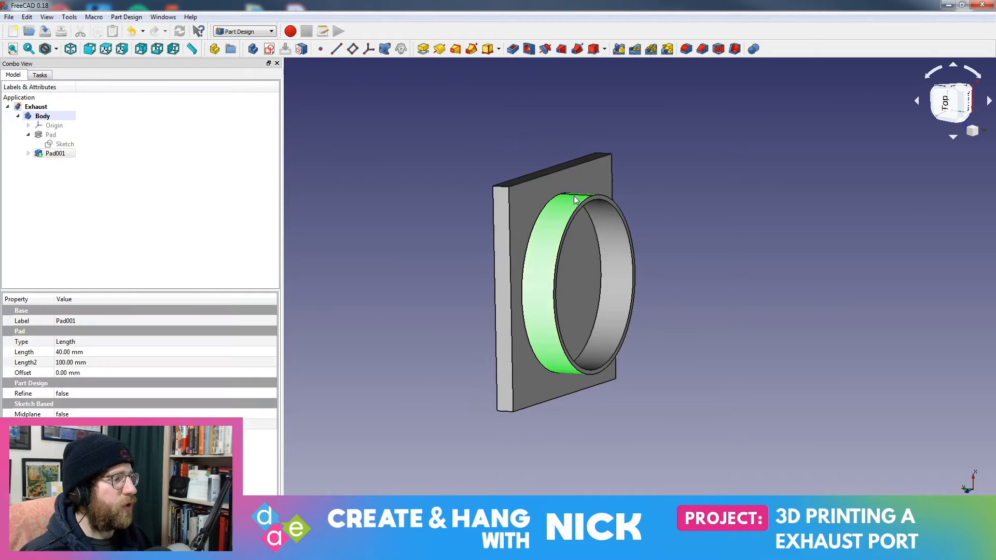
{"action": "left_click", "coordinate": [60, 155]}
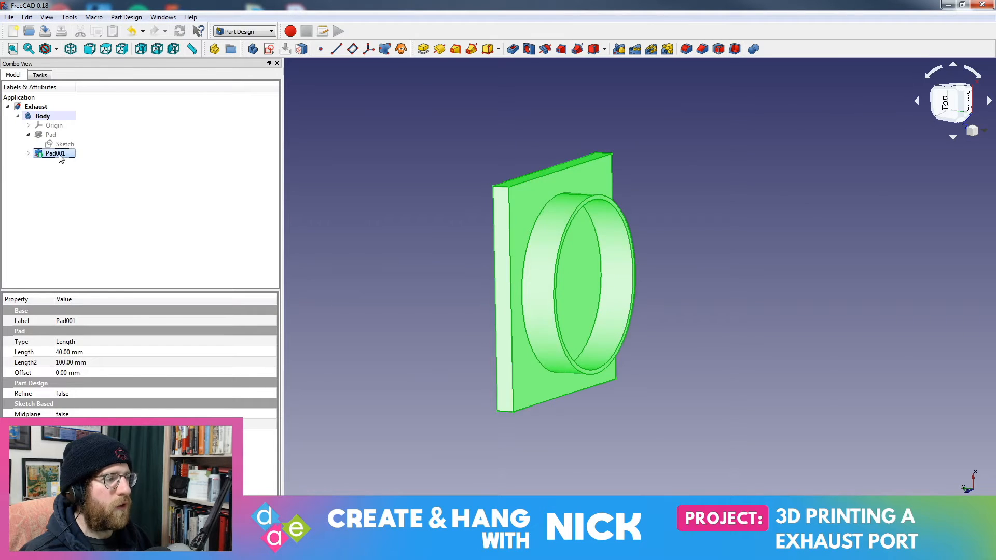
{"action": "left_click", "coordinate": [31, 155]}
{"action": "left_click", "coordinate": [28, 154]}
{"action": "left_click", "coordinate": [48, 154]}
{"action": "key", "text": "space"}
{"action": "key", "text": "space"}
{"action": "left_click", "coordinate": [59, 135]}
{"action": "key", "text": "space"}
{"action": "left_click", "coordinate": [57, 153]}
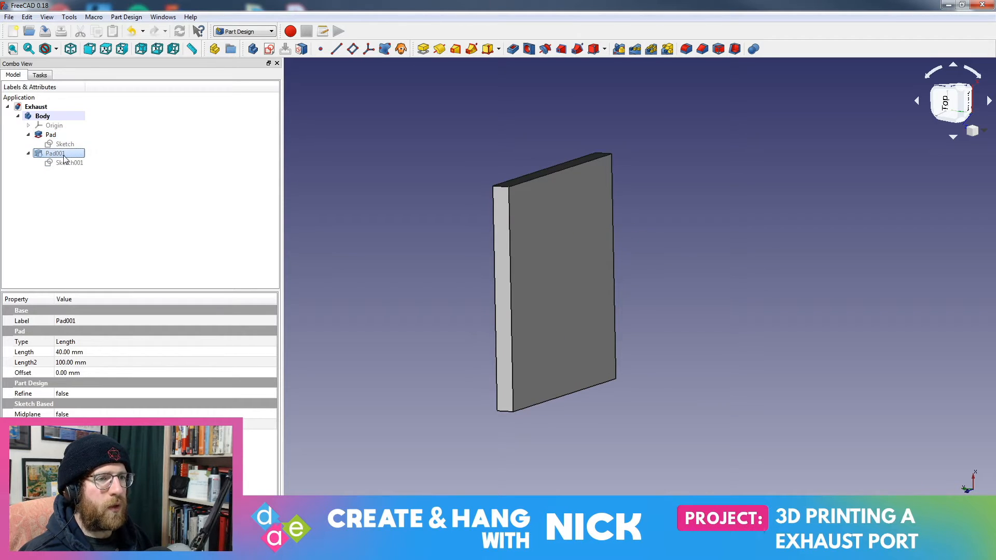
{"action": "key", "text": "space"}
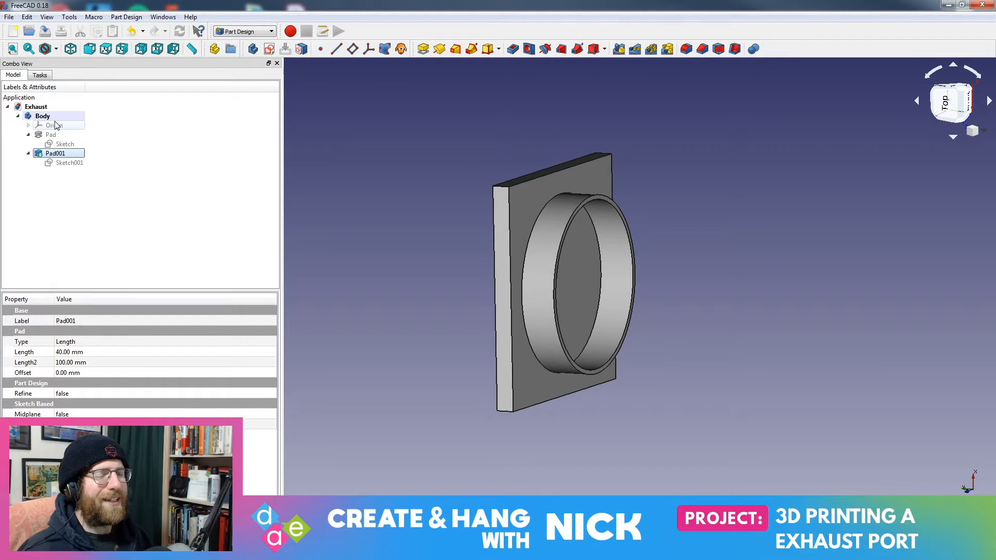
Rename the square plate's sketch under the first pad to Box
{"action": "left_click", "coordinate": [69, 146]}
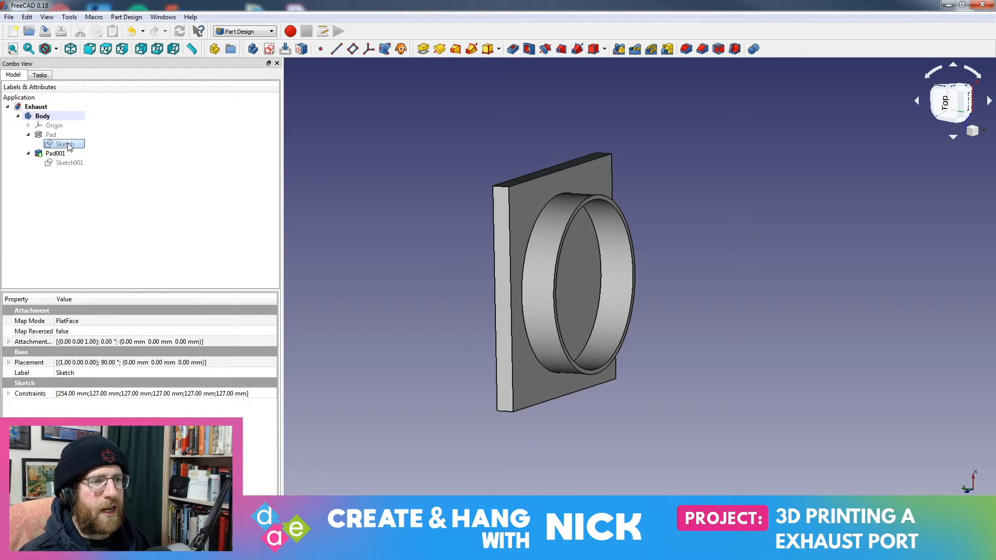
{"action": "right_click", "coordinate": [69, 146]}
{"action": "left_click", "coordinate": [107, 275]}
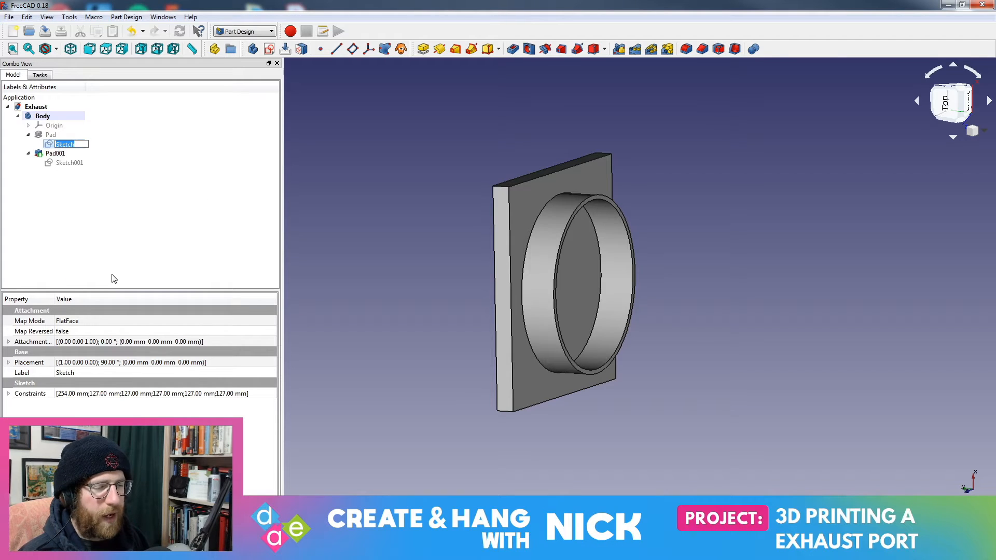
{"action": "type", "text": "Box"}
{"action": "key", "text": "Return"}
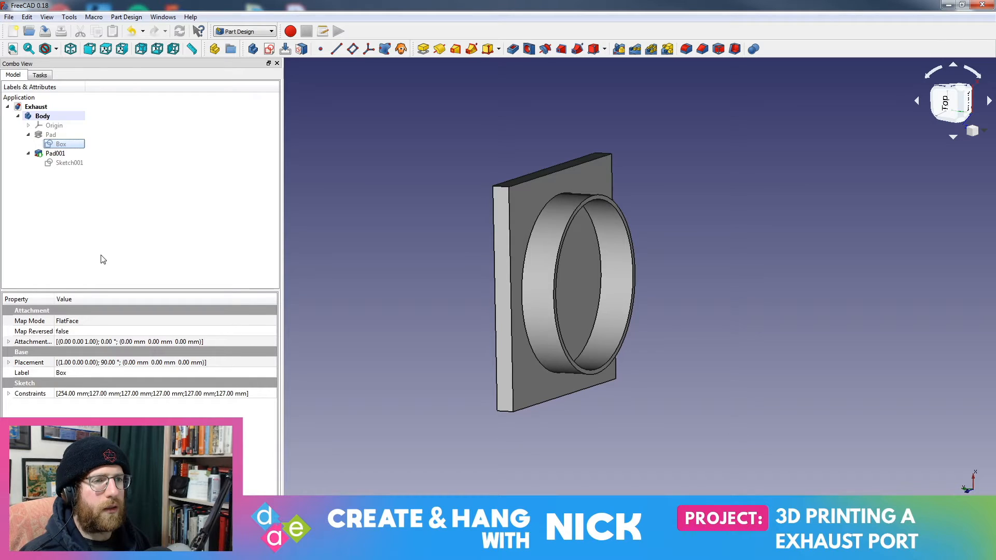
Rename the ring's sketch under the second pad to Outer Pipe
{"action": "left_click", "coordinate": [81, 165]}
{"action": "right_click", "coordinate": [82, 169]}
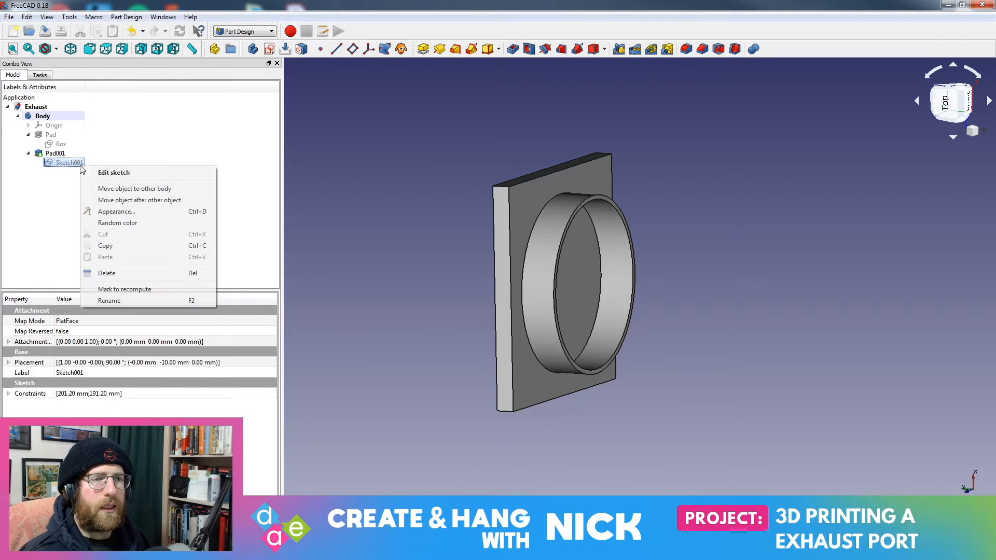
{"action": "left_click", "coordinate": [126, 297]}
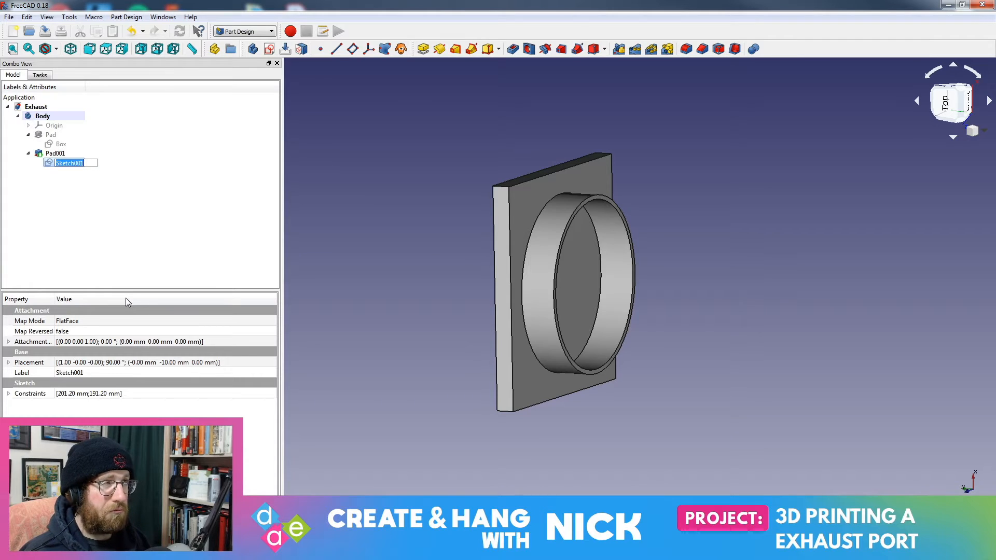
{"action": "type", "text": "Out"}
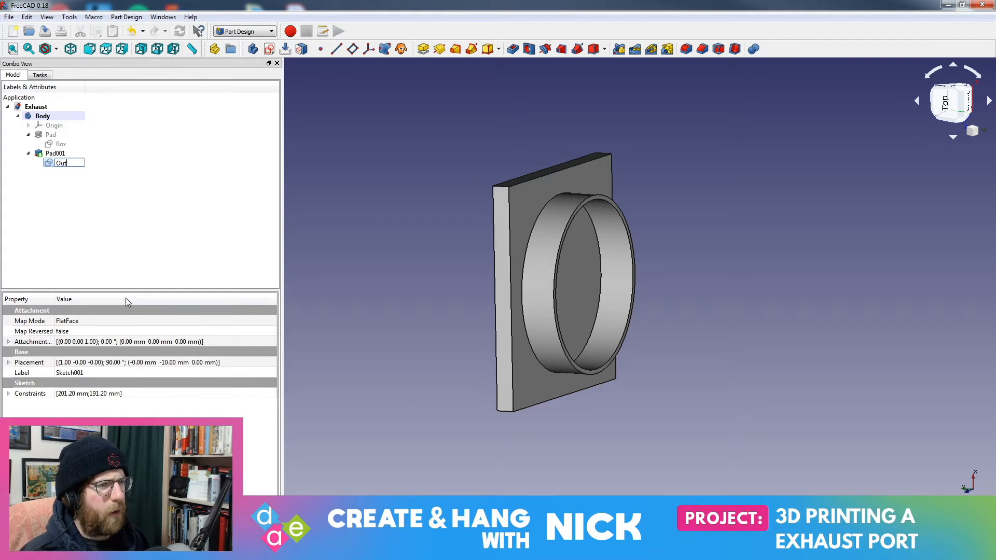
{"action": "type", "text": "er Pipe"}
{"action": "key", "text": "Return"}
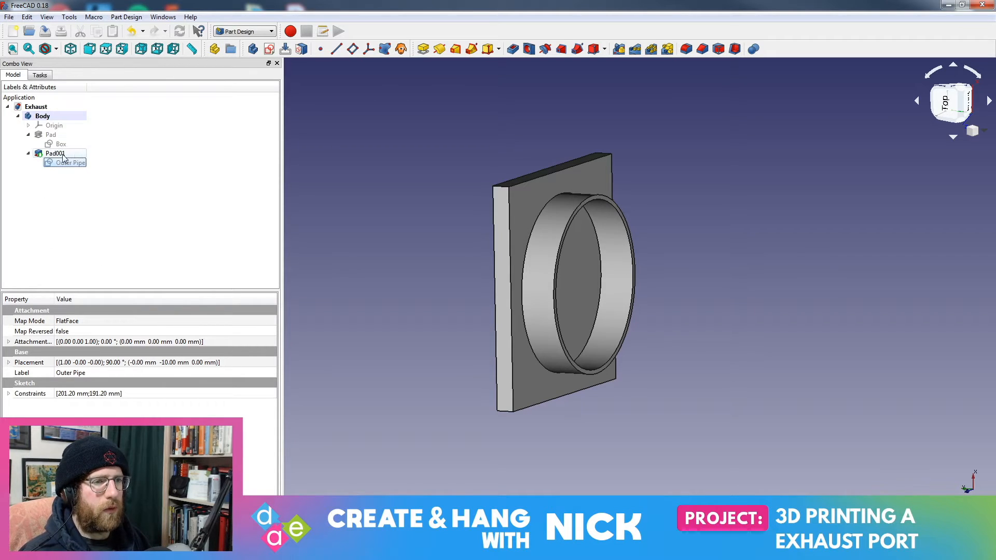
{"action": "left_click", "coordinate": [72, 266]}
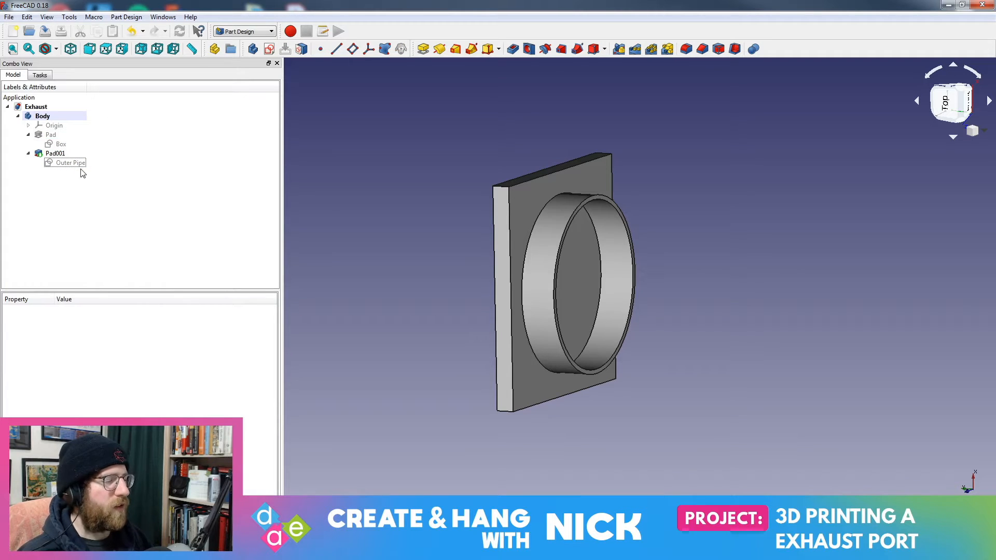
Mirror the ring pad to the plate's opposite side using the Base XZ plane
{"action": "left_click", "coordinate": [55, 153]}
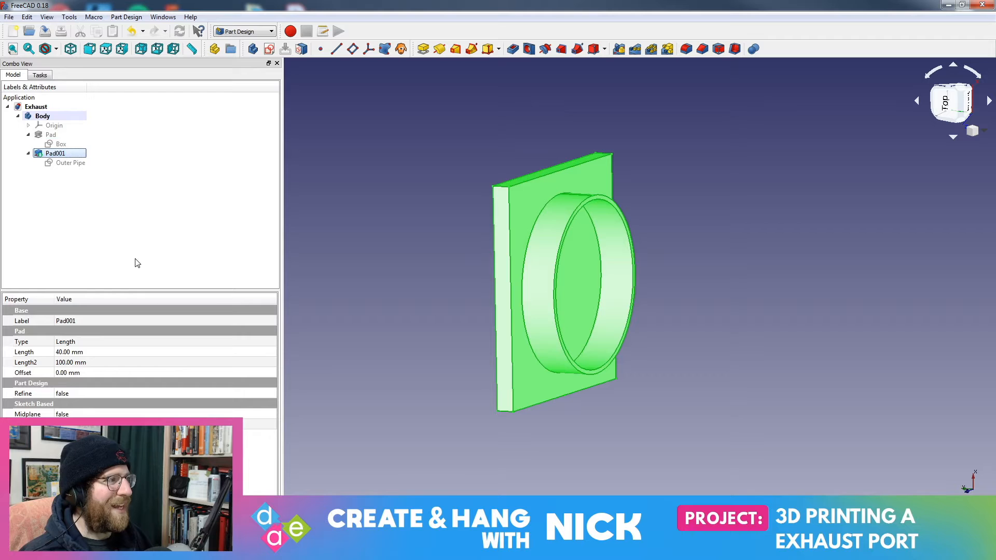
{"action": "left_click", "coordinate": [618, 49]}
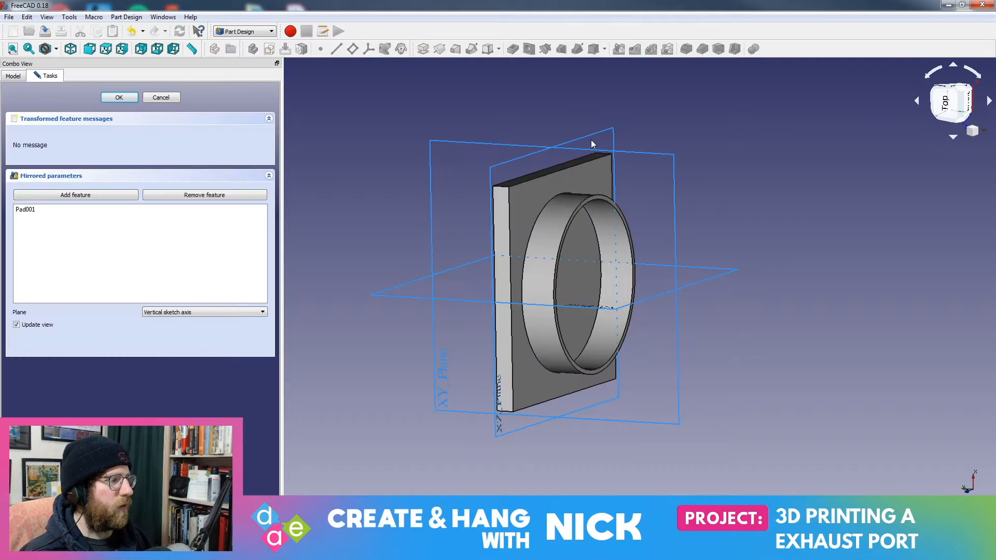
{"action": "middle_click_drag", "start_coordinate": [509, 170], "coordinate": [495, 125]}
{"action": "middle_click_drag", "start_coordinate": [317, 465], "coordinate": [355, 479]}
{"action": "middle_click_drag", "start_coordinate": [651, 464], "coordinate": [536, 427]}
{"action": "left_click", "coordinate": [204, 312]}
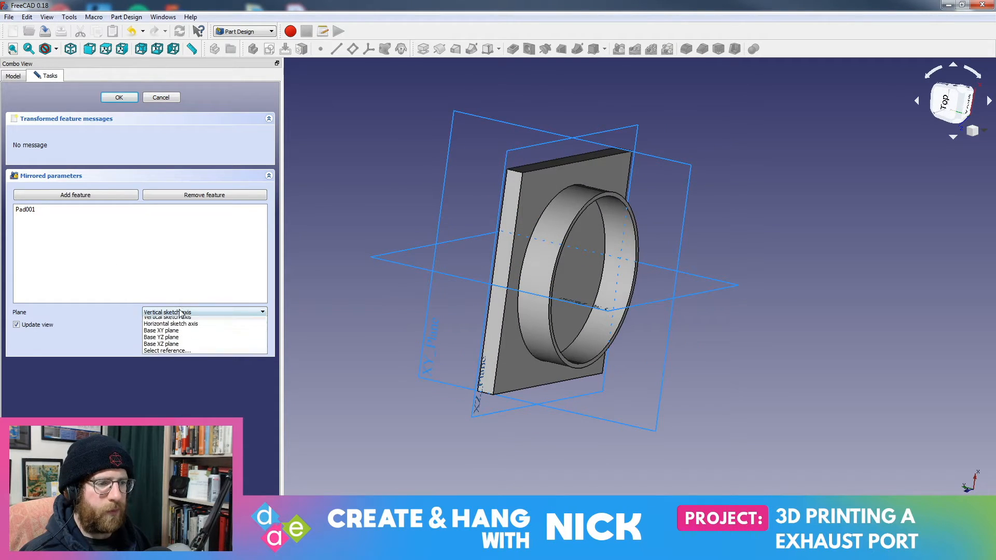
{"action": "left_click", "coordinate": [163, 346]}
{"action": "middle_click_drag", "start_coordinate": [311, 337], "coordinate": [371, 346]}
{"action": "left_click", "coordinate": [119, 97]}
Create a new sketch on the circular plate face enclosed by the ring wall
{"action": "middle_click_drag", "start_coordinate": [678, 278], "coordinate": [663, 266]}
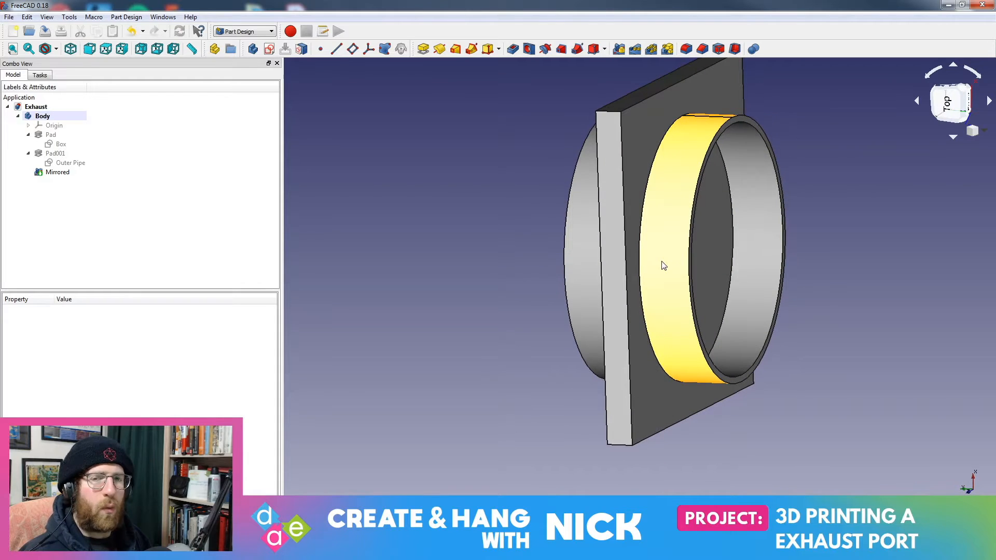
{"action": "middle_click_drag", "start_coordinate": [674, 158], "coordinate": [363, 248]}
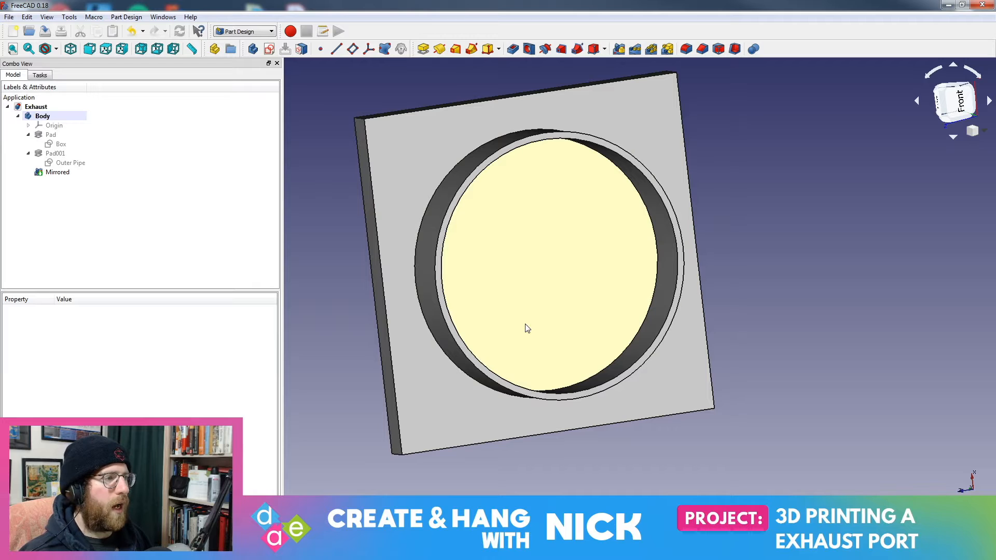
{"action": "left_click", "coordinate": [555, 206]}
{"action": "middle_click_drag", "start_coordinate": [555, 206], "coordinate": [731, 232]}
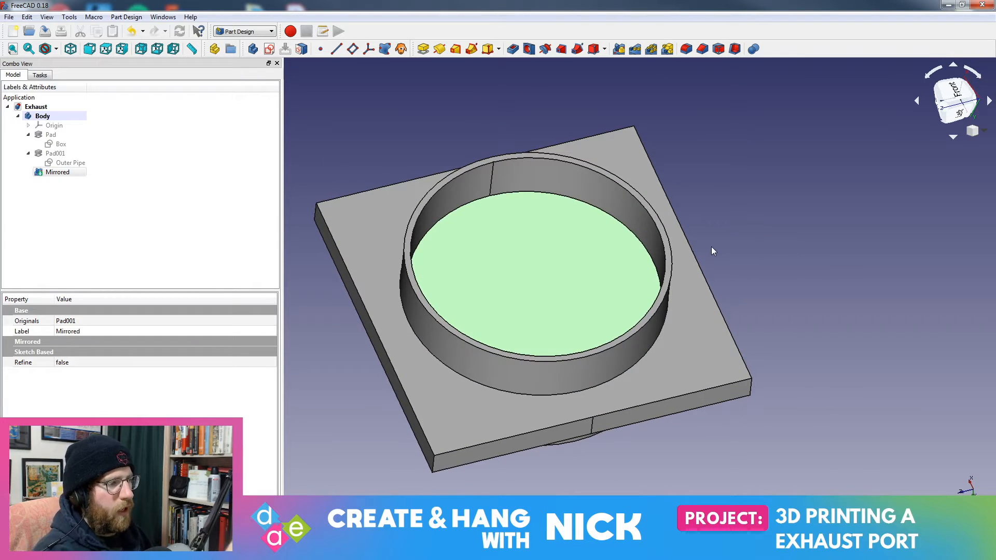
{"action": "middle_click_drag", "start_coordinate": [538, 286], "coordinate": [560, 337]}
{"action": "middle_click_drag", "start_coordinate": [609, 169], "coordinate": [807, 191]}
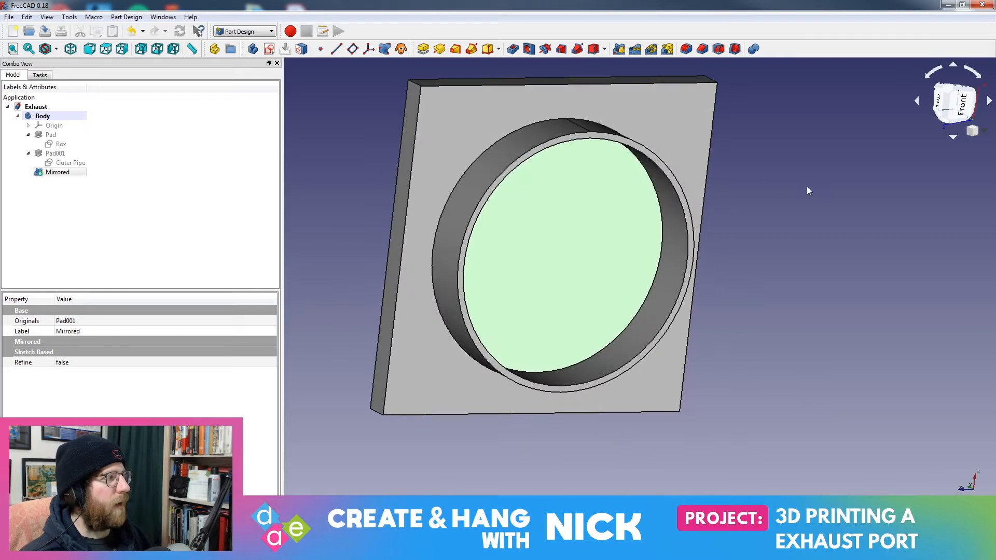
{"action": "left_click", "coordinate": [960, 105]}
{"action": "middle_click_drag", "start_coordinate": [800, 144], "coordinate": [740, 280]}
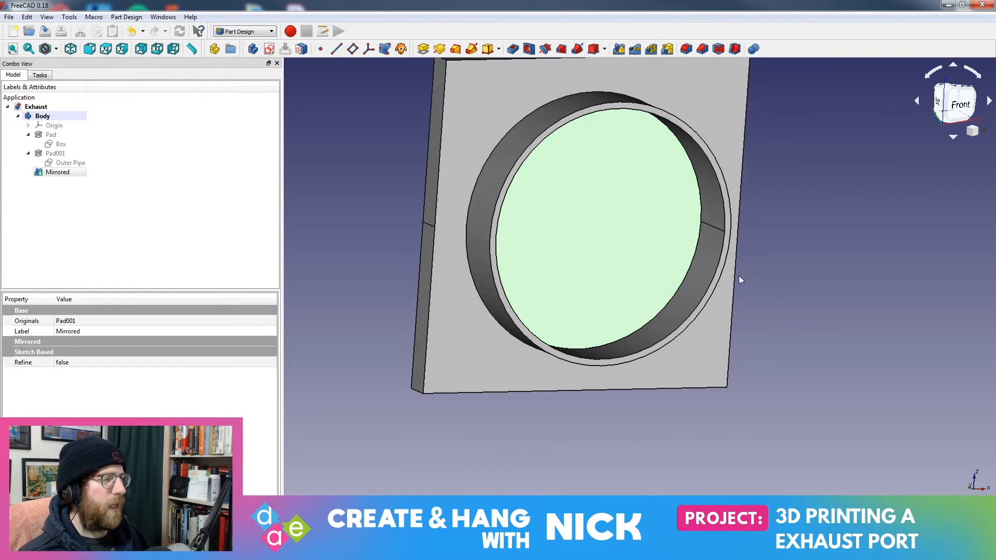
{"action": "left_click", "coordinate": [663, 209]}
{"action": "left_click", "coordinate": [639, 202]}
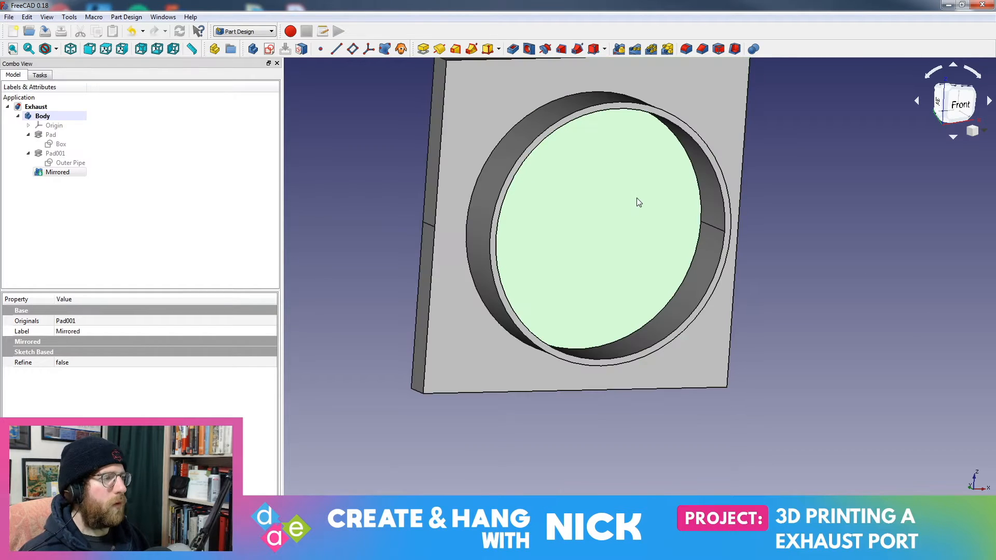
{"action": "left_click", "coordinate": [269, 50]}
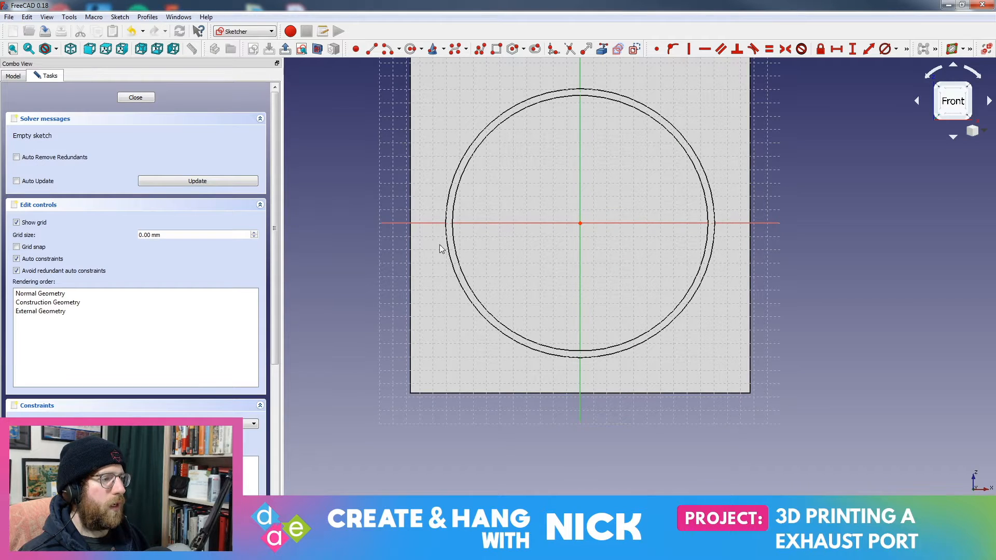
Show the plate pad in place of the mirrored ring feature while the new sketch is being edited
{"action": "scroll", "coordinate": [443, 248], "scroll_direction": "up", "scroll_amount": 3}
{"action": "middle_click_drag", "start_coordinate": [438, 136], "coordinate": [351, 209]}
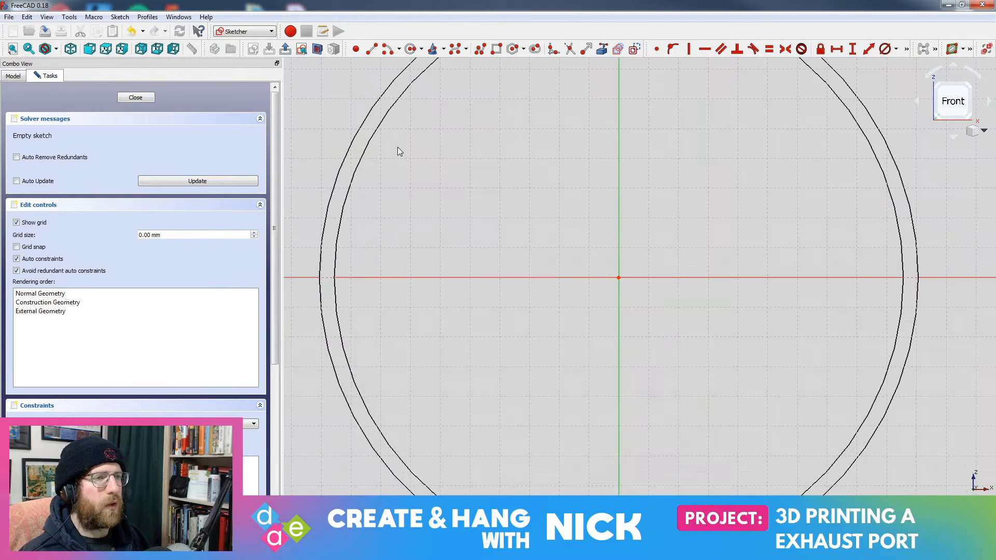
{"action": "scroll", "coordinate": [397, 149], "scroll_direction": "down", "scroll_amount": 4}
{"action": "left_click", "coordinate": [13, 76]}
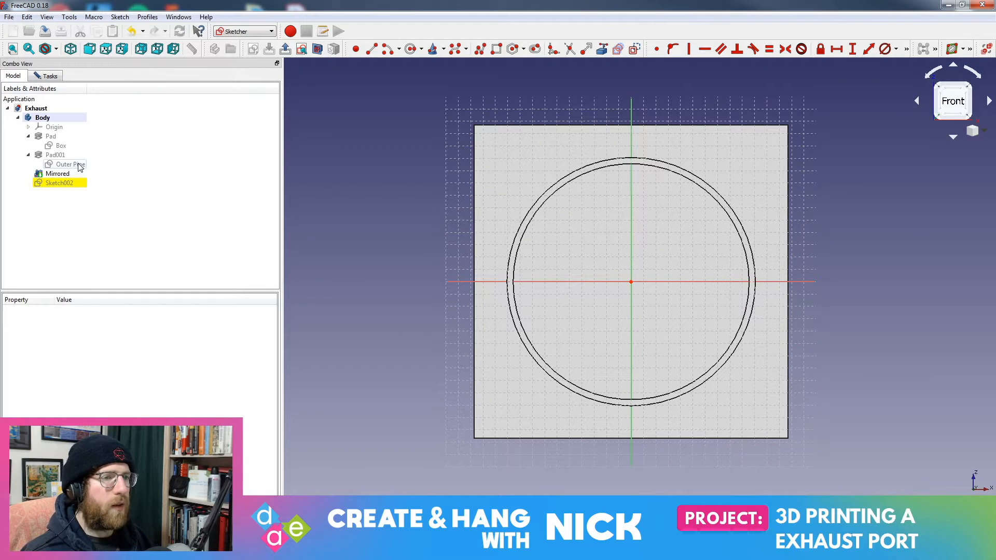
{"action": "left_click", "coordinate": [51, 137]}
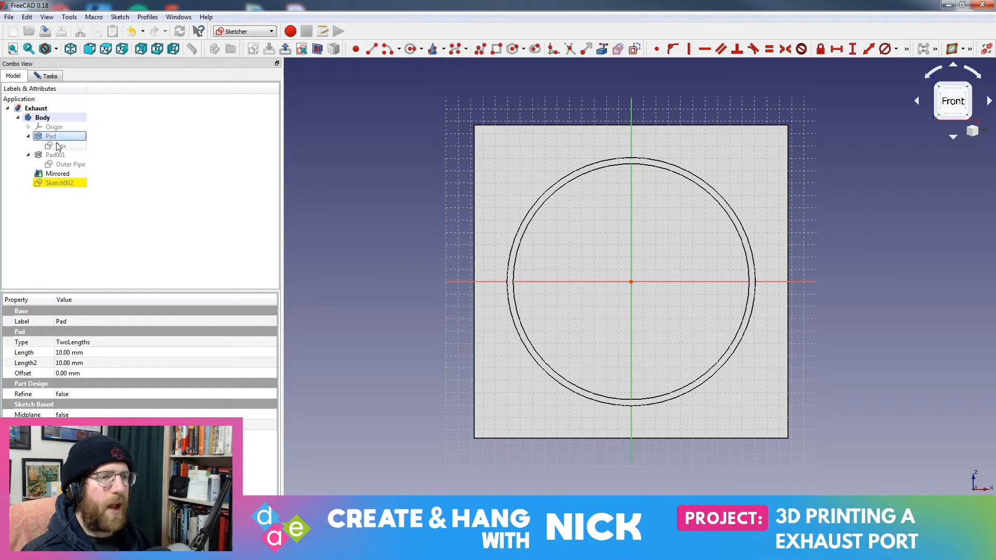
{"action": "key", "text": "space"}
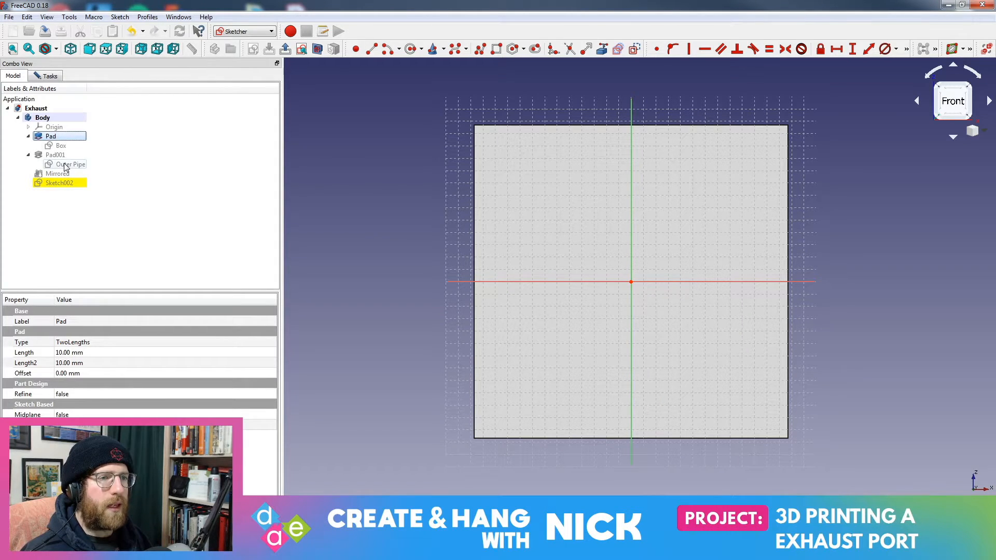
Show the ring pad in place of the plate pad while the new sketch is being edited
{"action": "key", "text": "space"}
{"action": "key", "text": "space"}
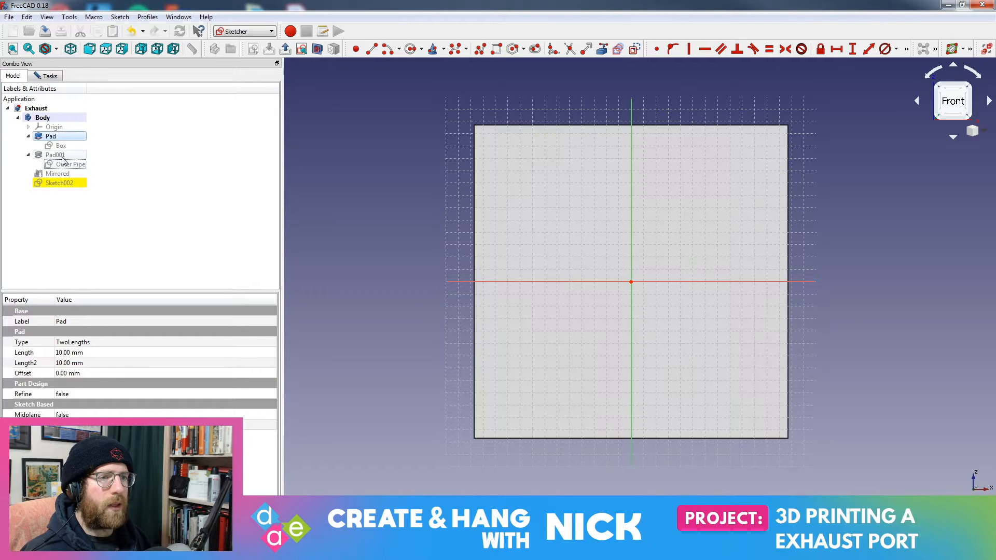
{"action": "left_click", "coordinate": [56, 155]}
{"action": "key", "text": "space"}
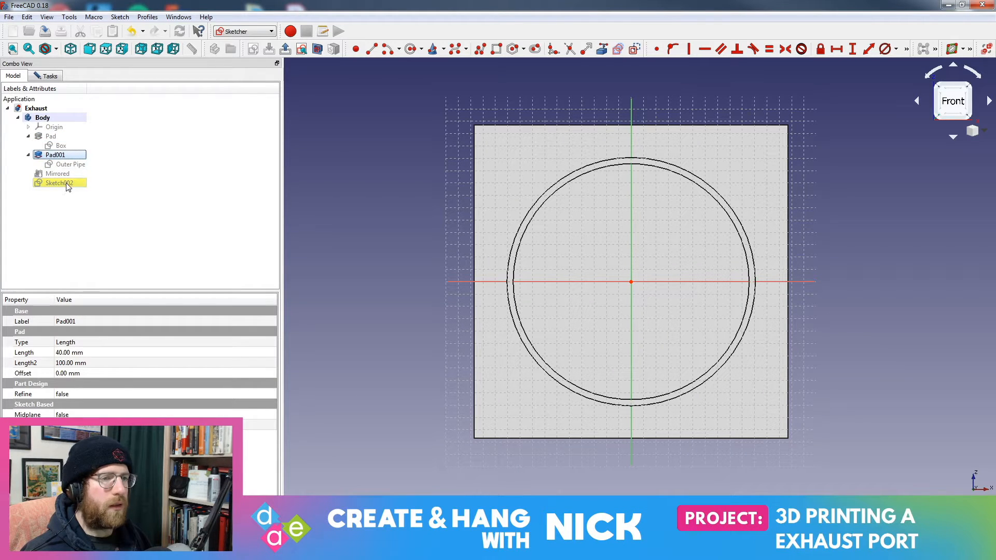
Make the Outer Pipe sketch visible together with the ring pad
{"action": "left_click", "coordinate": [67, 165]}
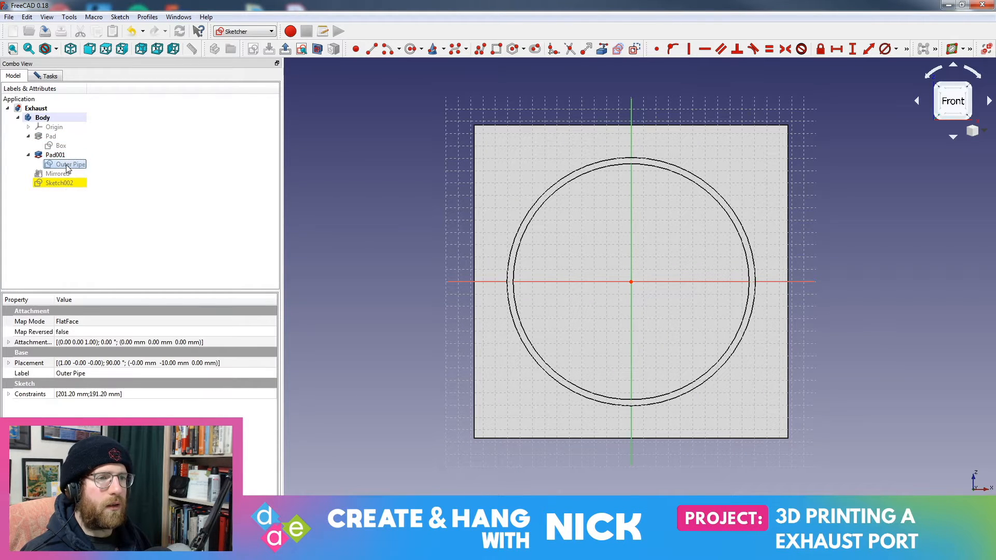
{"action": "left_click", "coordinate": [559, 188]}
{"action": "middle_click_drag", "start_coordinate": [630, 238], "coordinate": [674, 271]}
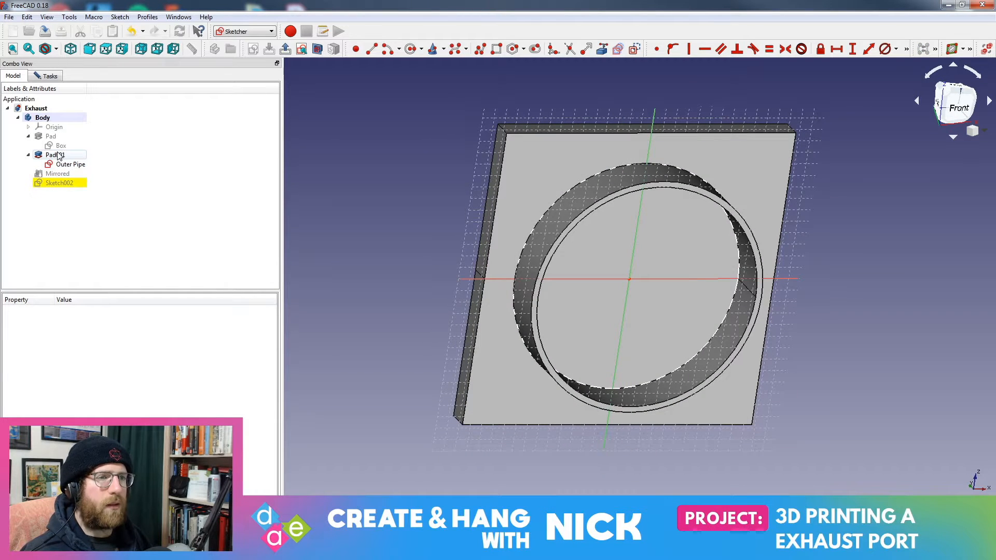
{"action": "left_click", "coordinate": [70, 165]}
{"action": "key", "text": "space"}
{"action": "key", "text": "space"}
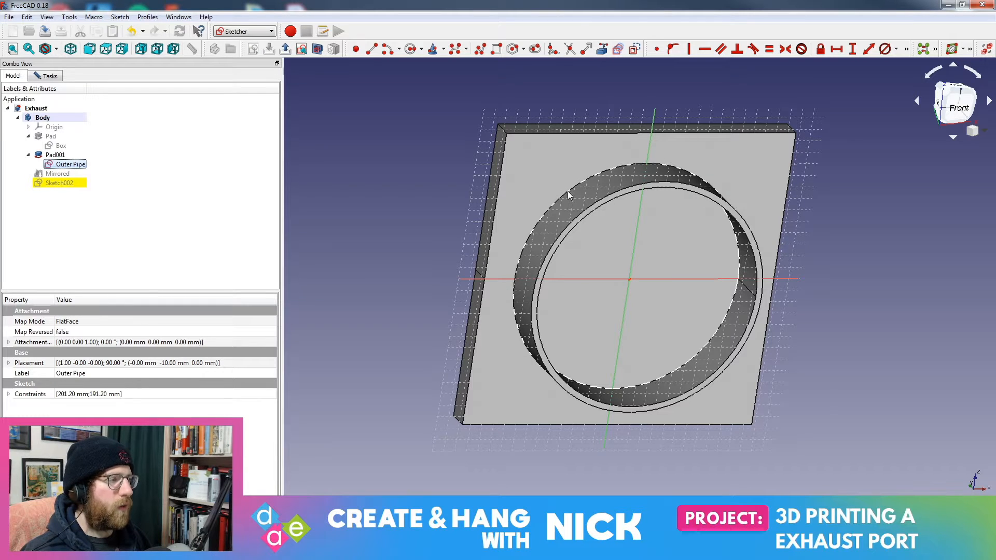
Show the plate pad instead of the ring pad and try to pick the Outer Pipe outline in the front view
{"action": "left_click", "coordinate": [52, 136]}
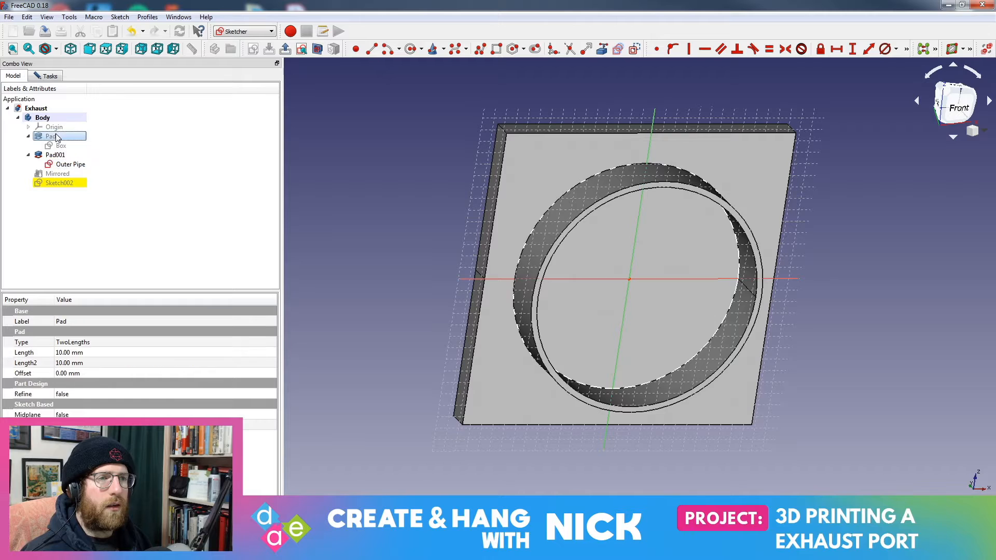
{"action": "key", "text": "space"}
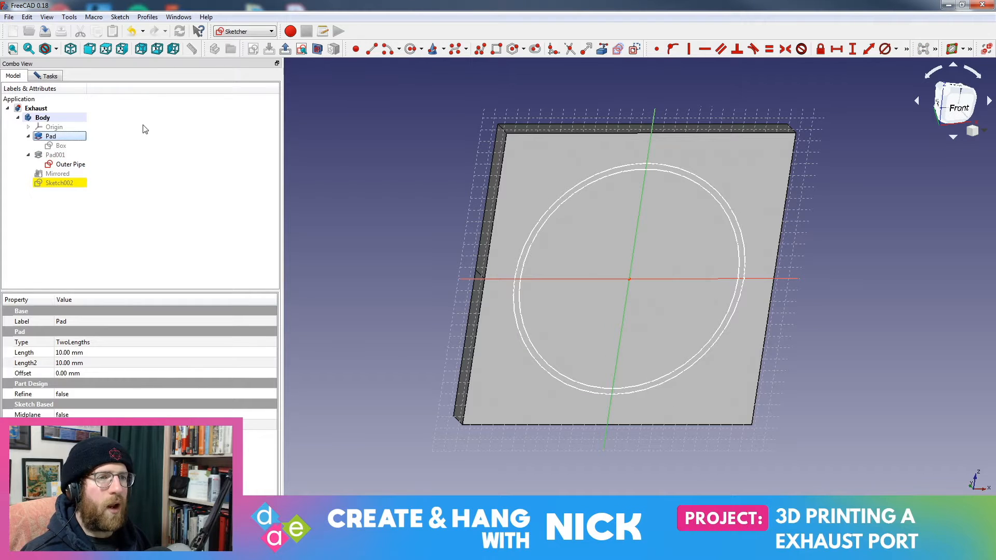
{"action": "left_click", "coordinate": [954, 106]}
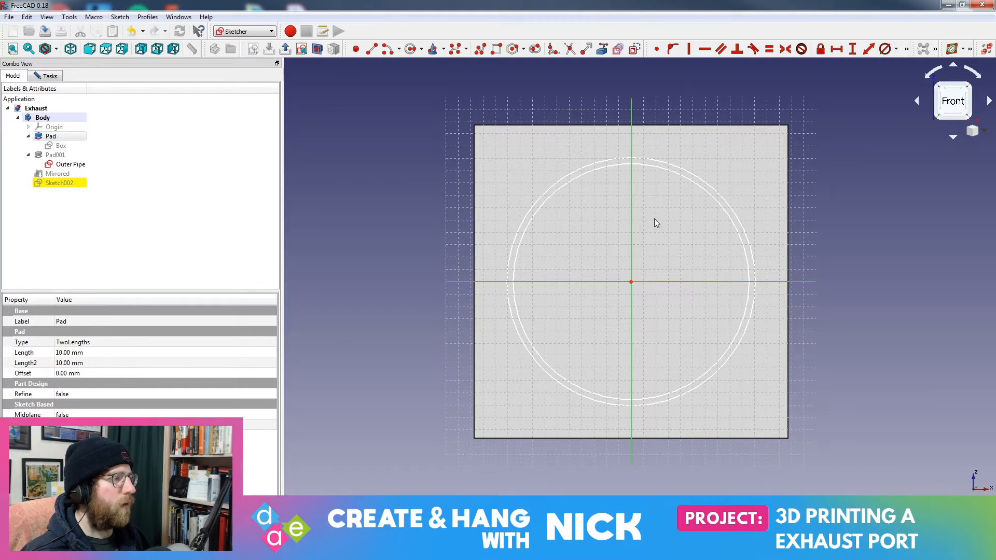
{"action": "scroll", "coordinate": [534, 200], "scroll_direction": "up", "scroll_amount": 5}
{"action": "scroll", "coordinate": [456, 154], "scroll_direction": "down", "scroll_amount": 6}
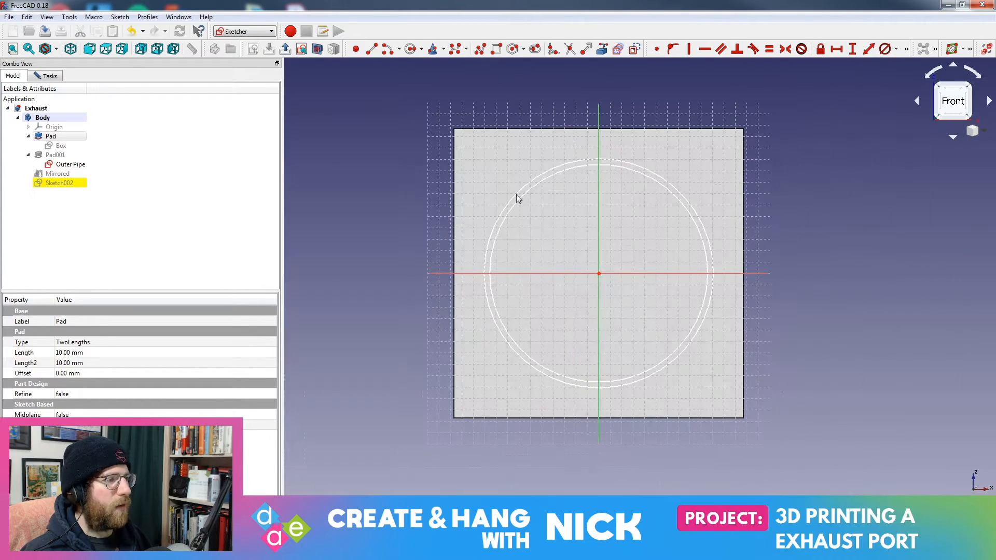
{"action": "left_click", "coordinate": [529, 193]}
{"action": "scroll", "coordinate": [534, 244], "scroll_direction": "up", "scroll_amount": 2}
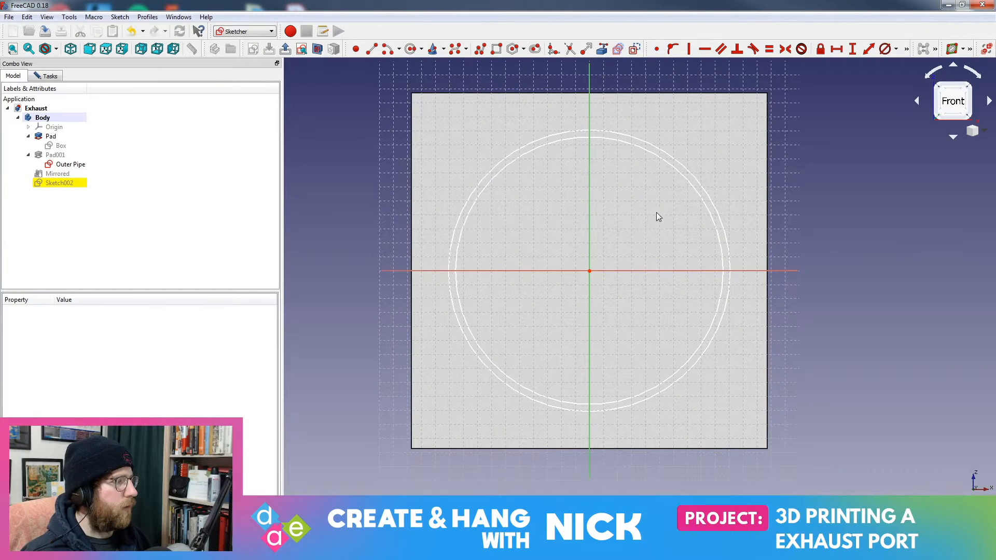
Open the Outer Pipe sketch for editing and look through the available sketch geometry commands
{"action": "left_click", "coordinate": [78, 165]}
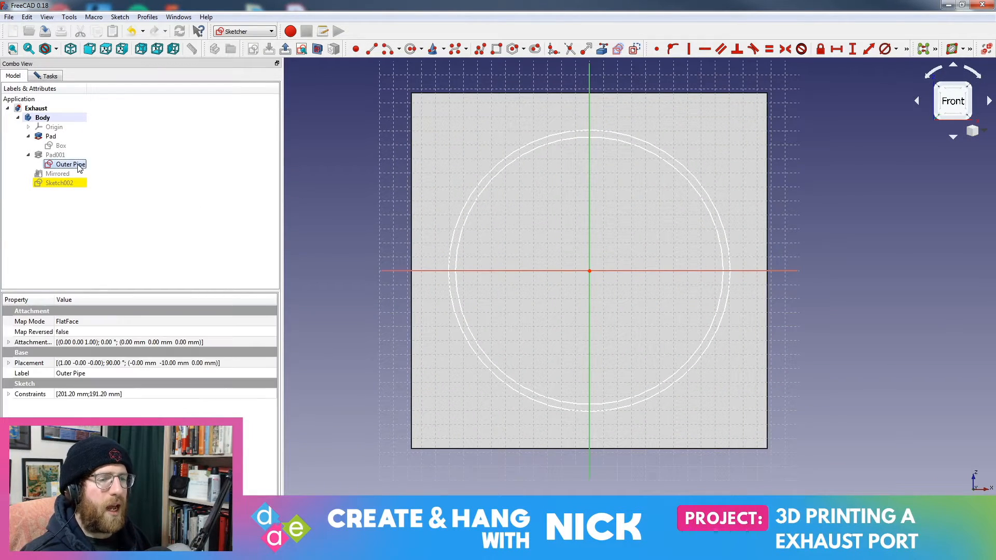
{"action": "right_click", "coordinate": [79, 168]}
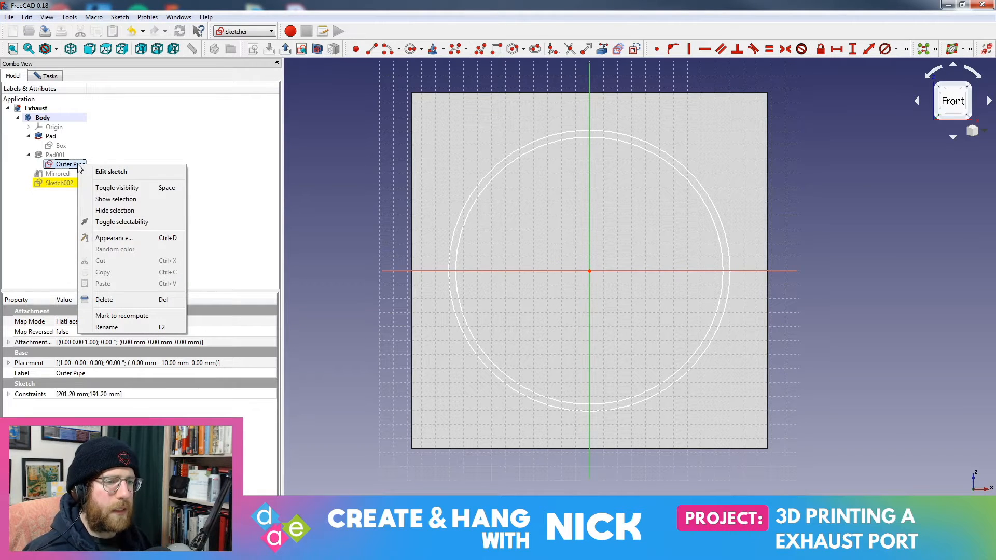
{"action": "left_click", "coordinate": [111, 172]}
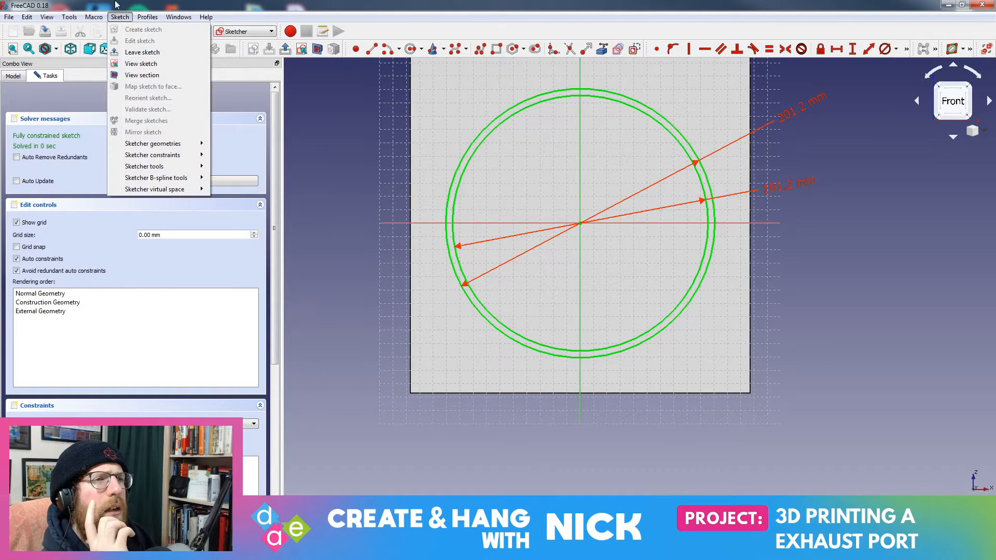
{"action": "mouse_move", "coordinate": [175, 145]}
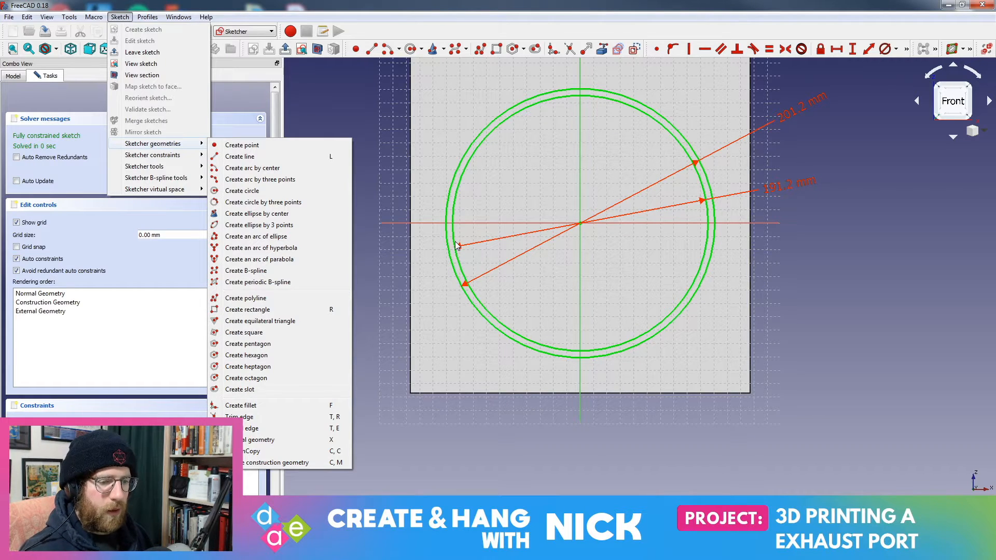
{"action": "left_click", "coordinate": [97, 107]}
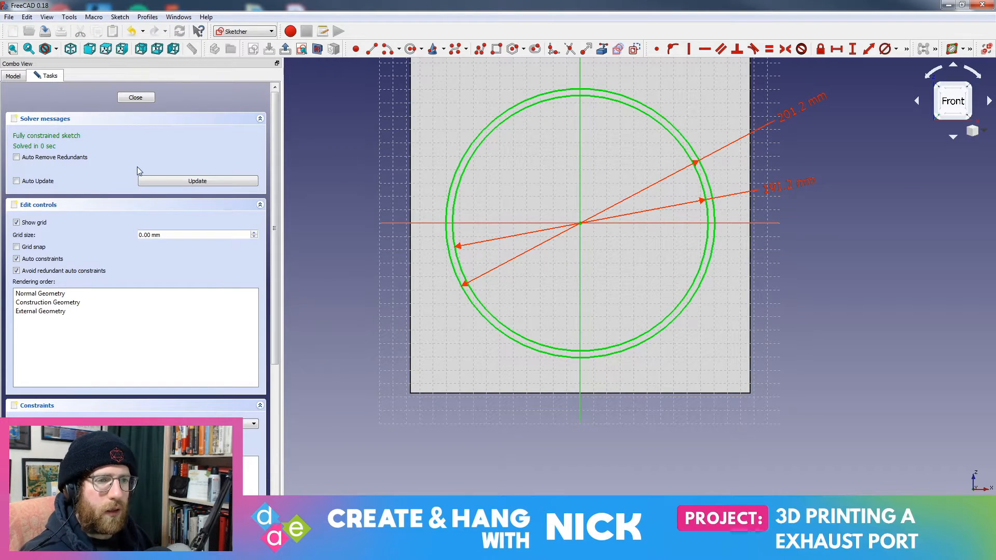
Review the Outer Pipe sketch's edit settings, constraints and elements, and close the sketch
{"action": "scroll", "coordinate": [172, 325], "scroll_direction": "down", "scroll_amount": 3}
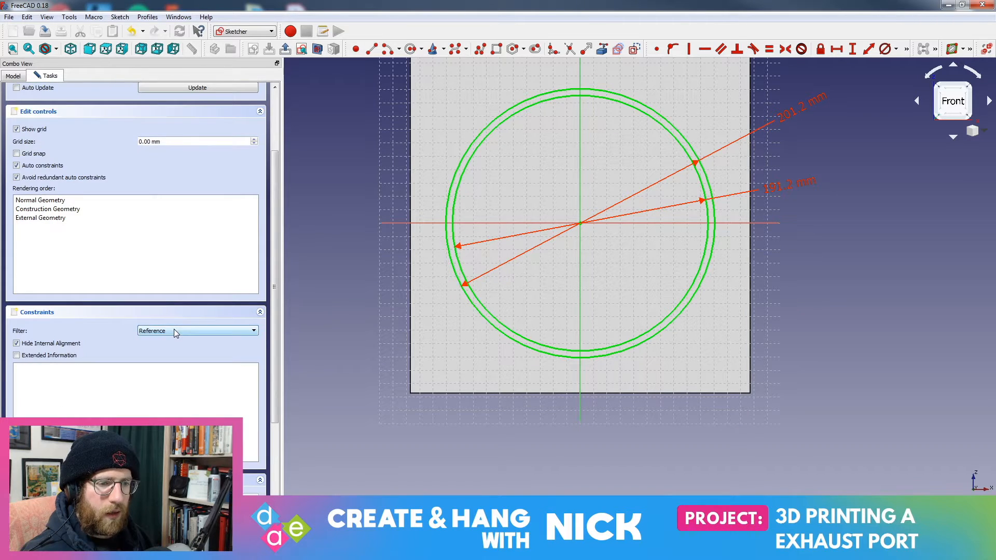
{"action": "scroll", "coordinate": [174, 332], "scroll_direction": "up", "scroll_amount": 3}
{"action": "left_click_drag", "start_coordinate": [274, 322], "coordinate": [274, 470]}
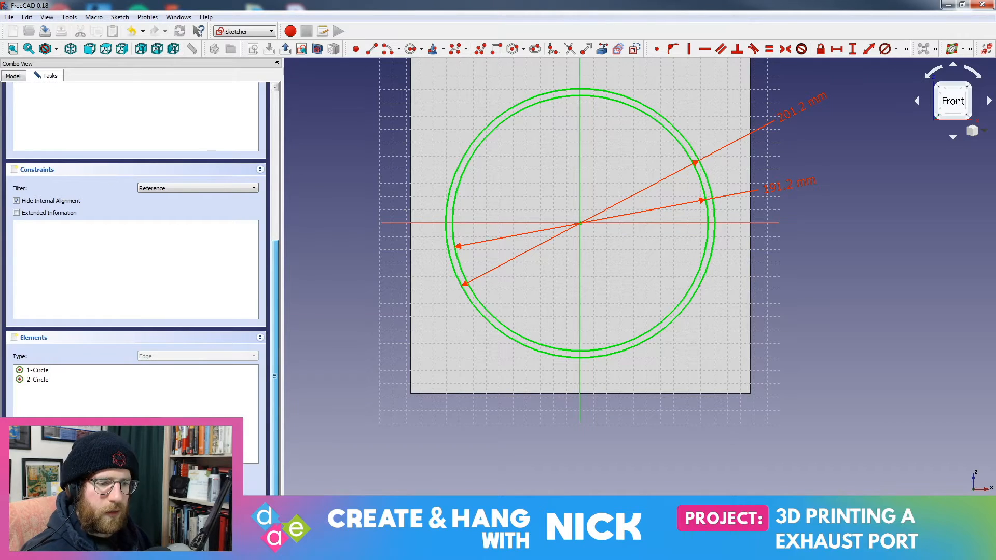
{"action": "scroll", "coordinate": [140, 280], "scroll_direction": "up", "scroll_amount": 10}
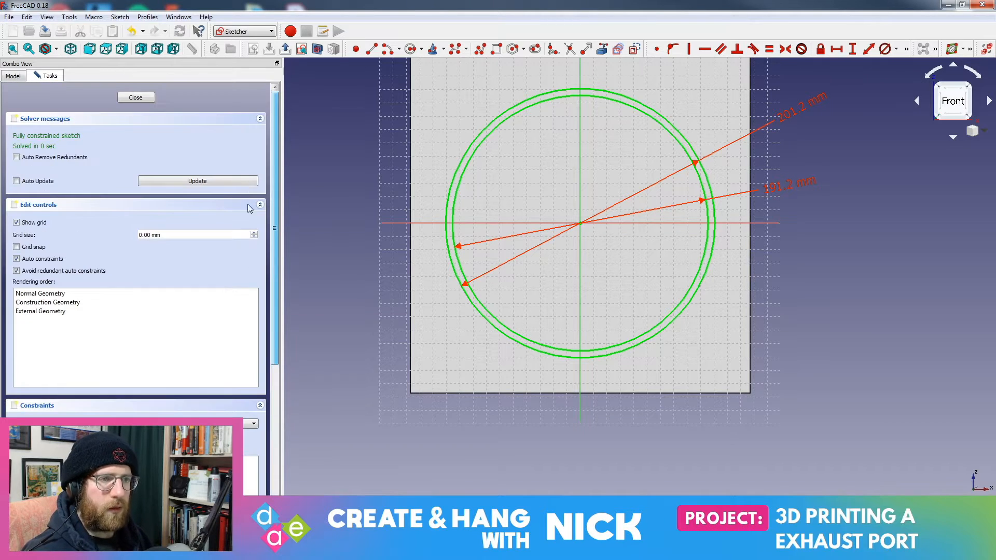
{"action": "left_click", "coordinate": [126, 98]}
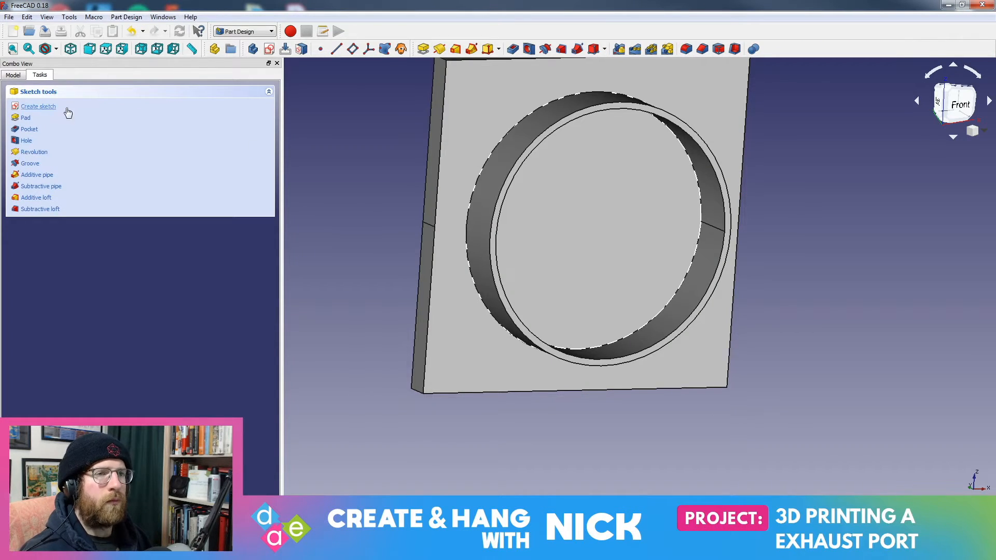
Reopen the Outer Pipe sketch, check the sketch commands for a way to reuse its geometry, and leave the sketch
{"action": "left_click", "coordinate": [21, 76]}
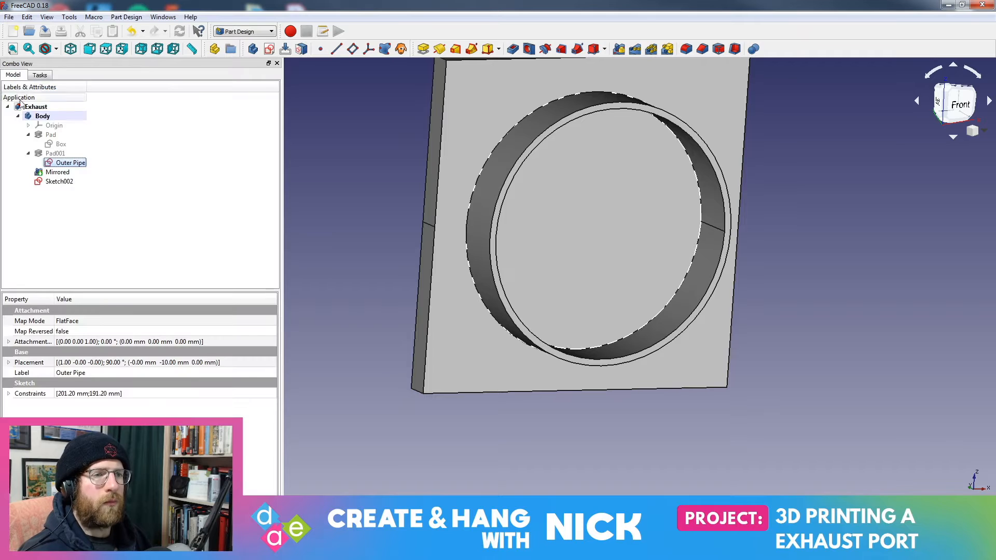
{"action": "double_click", "coordinate": [72, 163]}
{"action": "left_click_drag", "start_coordinate": [275, 306], "coordinate": [322, 206]}
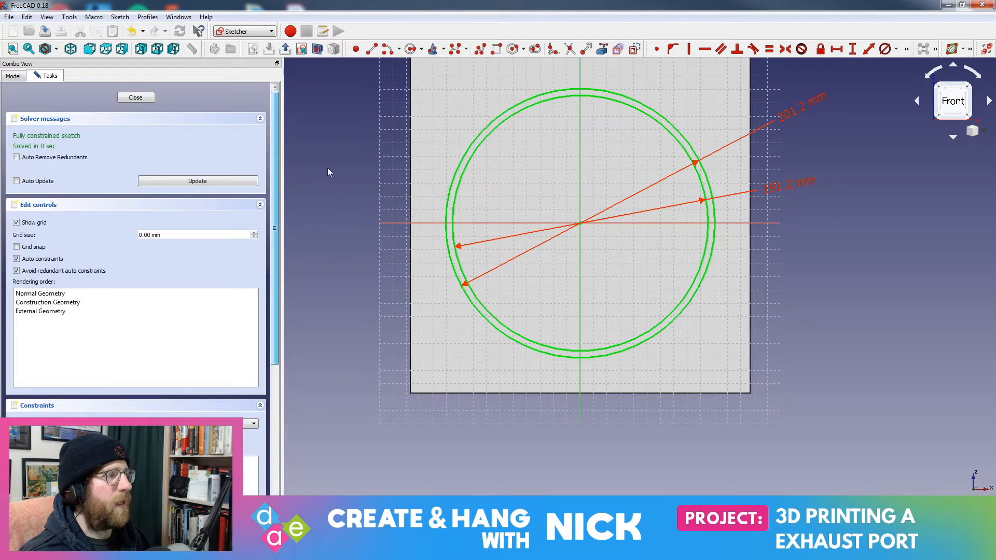
{"action": "left_click", "coordinate": [120, 17]}
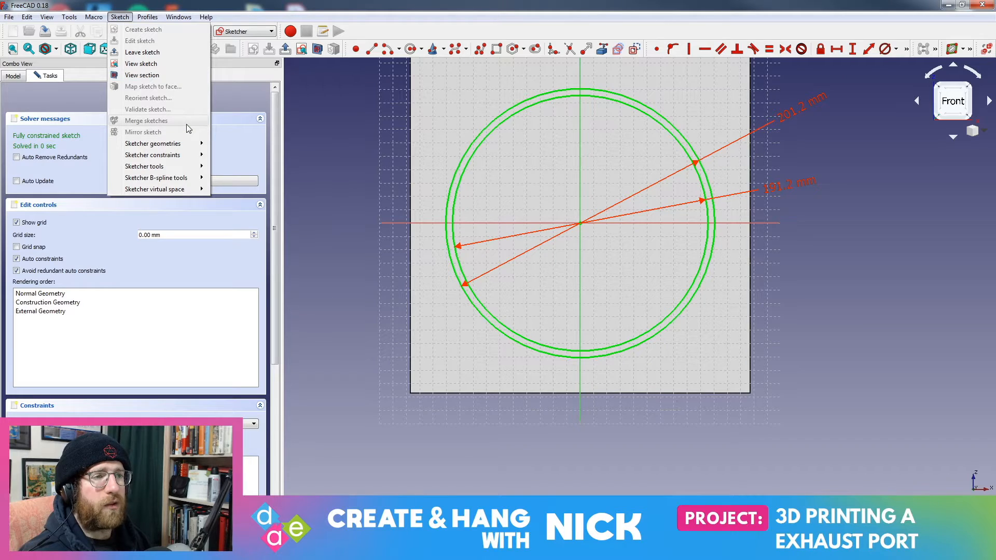
{"action": "left_click", "coordinate": [13, 75]}
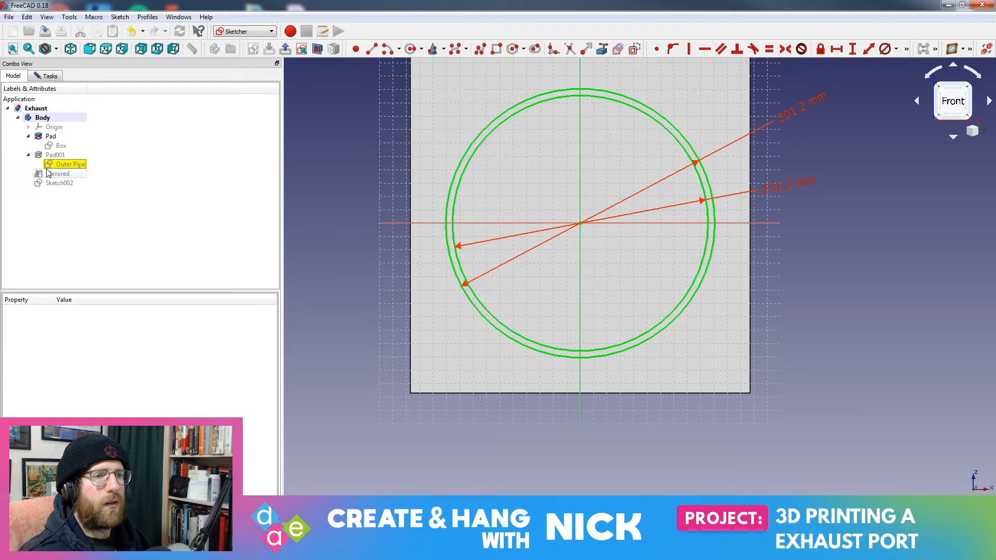
{"action": "left_click", "coordinate": [286, 50]}
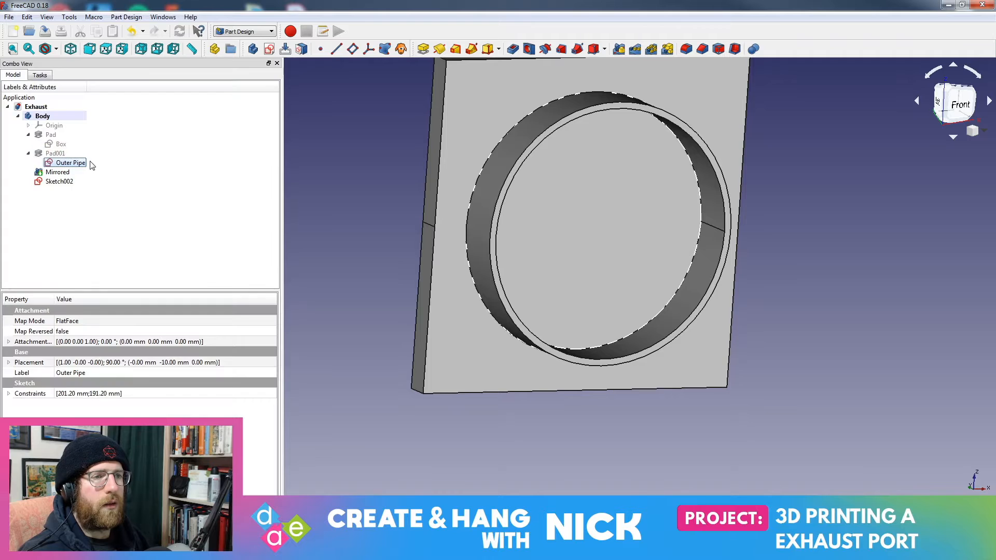
Copy the Outer Pipe sketch without the objects it depends on
{"action": "right_click", "coordinate": [70, 164]}
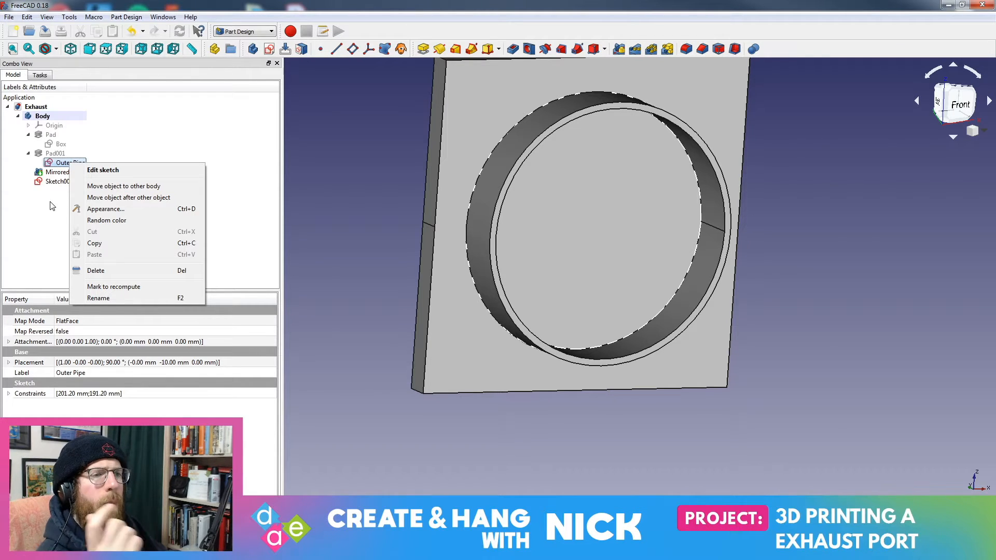
{"action": "left_click", "coordinate": [132, 243]}
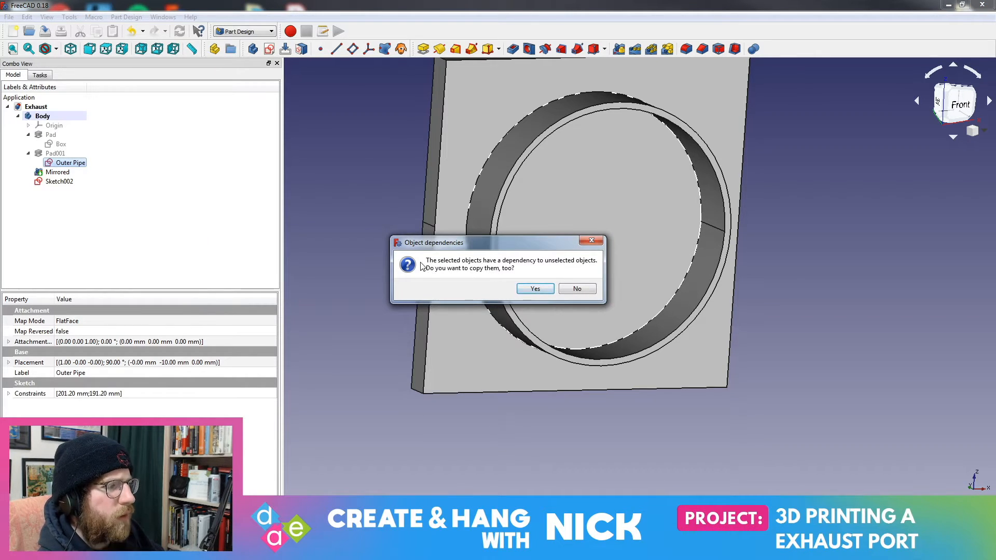
{"action": "left_click", "coordinate": [576, 288]}
Open Sketch002 for editing and check its commands and those of the mirrored feature for a way to paste the copied sketch
{"action": "double_click", "coordinate": [59, 182]}
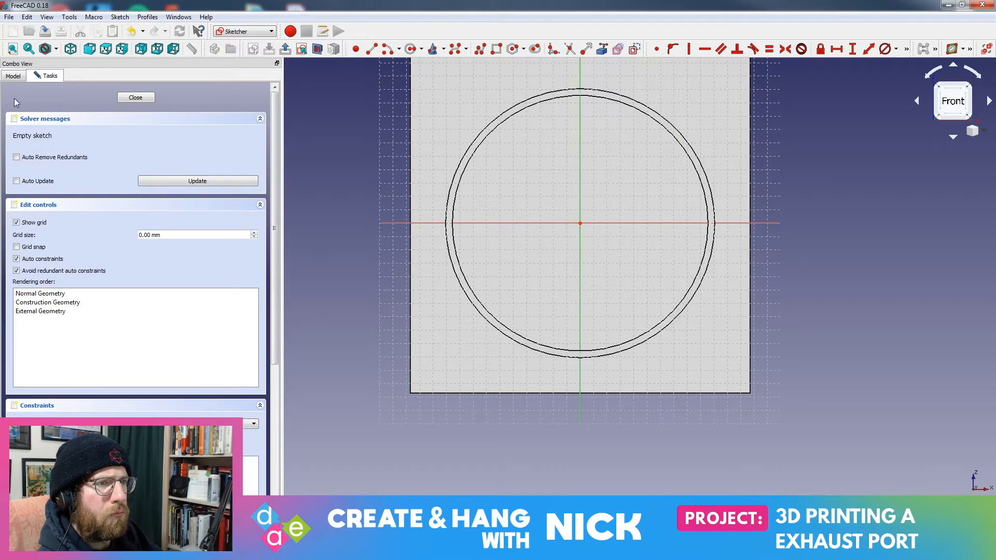
{"action": "left_click", "coordinate": [13, 75]}
{"action": "left_click", "coordinate": [54, 184]}
{"action": "right_click", "coordinate": [52, 187]}
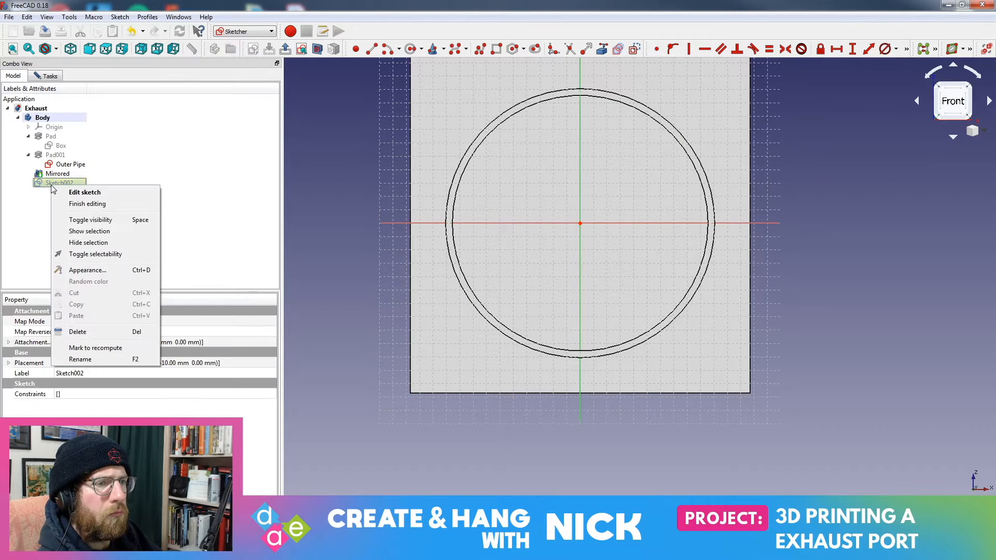
{"action": "left_click", "coordinate": [44, 223]}
{"action": "right_click", "coordinate": [52, 175]}
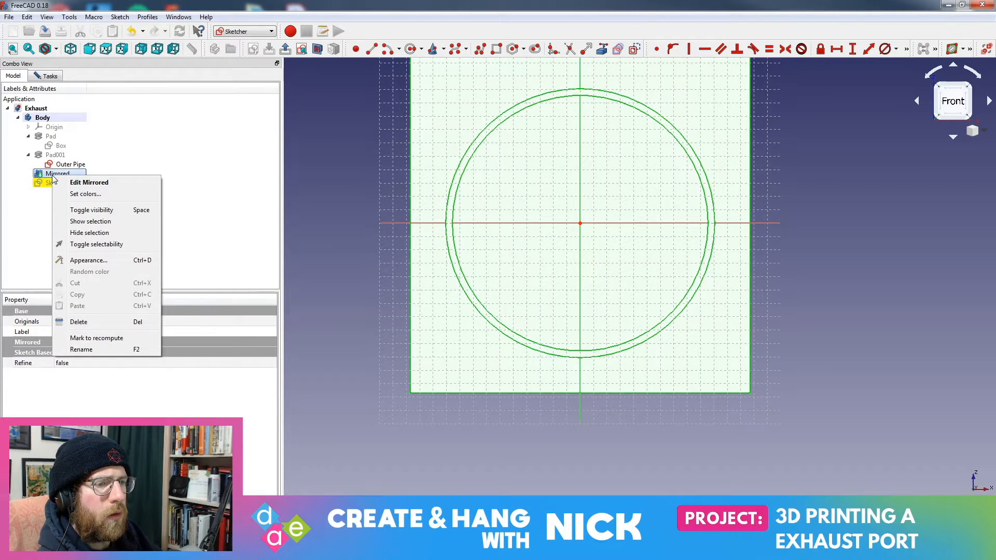
{"action": "left_click", "coordinate": [41, 207]}
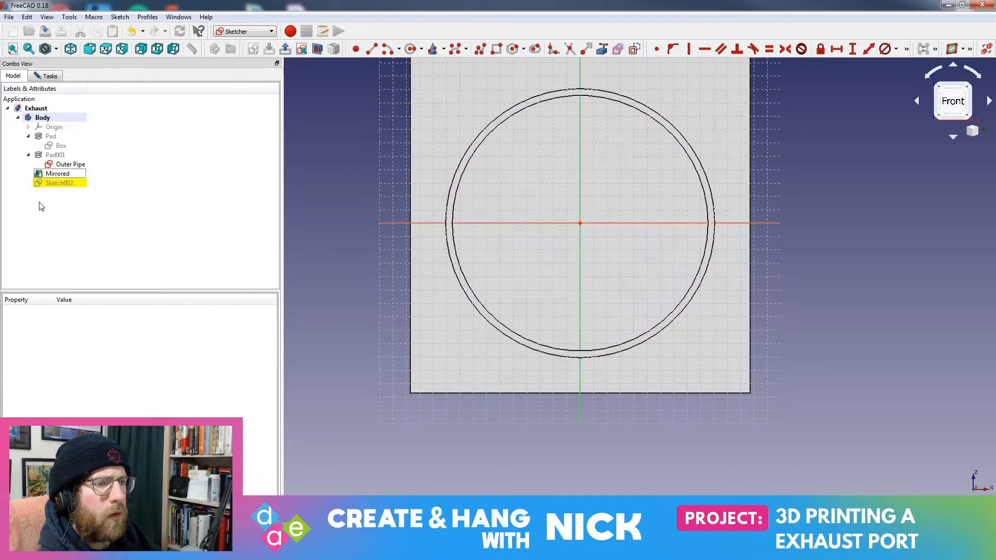
{"action": "left_click", "coordinate": [85, 165]}
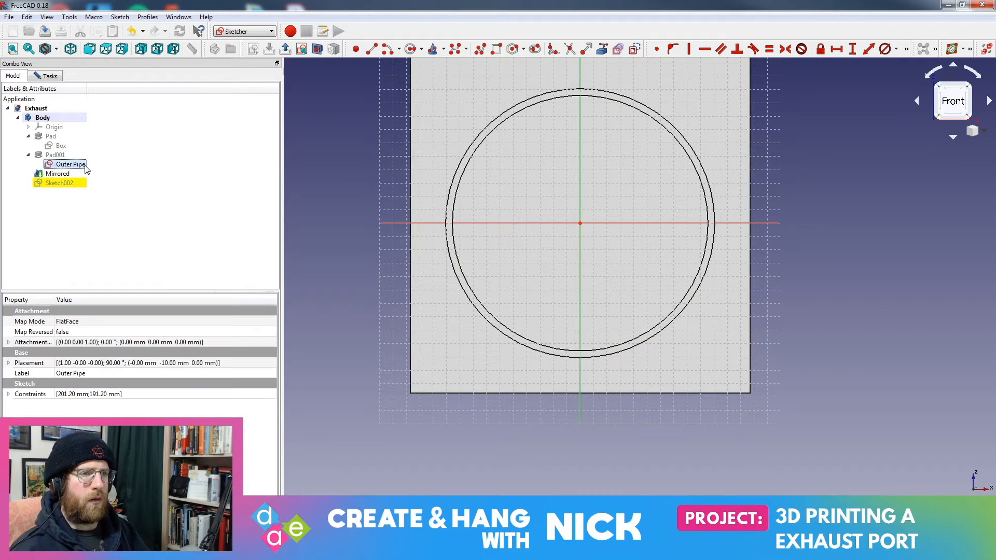
{"action": "left_click", "coordinate": [57, 173]}
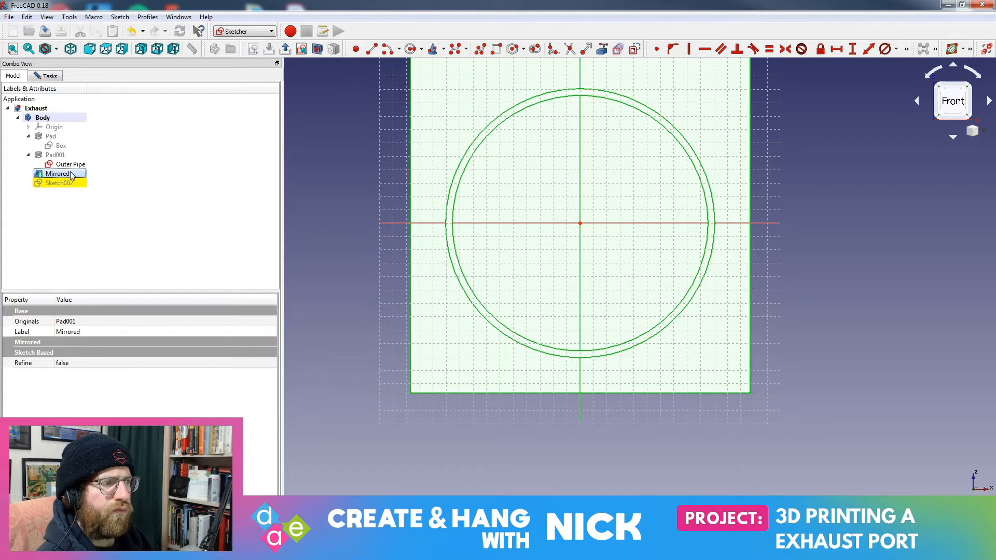
{"action": "left_click", "coordinate": [69, 193]}
Open the Outer Pipe sketch to pick out the ring's inner circle, and leave the sketch without editing it
{"action": "left_click", "coordinate": [75, 165]}
{"action": "right_click", "coordinate": [76, 166]}
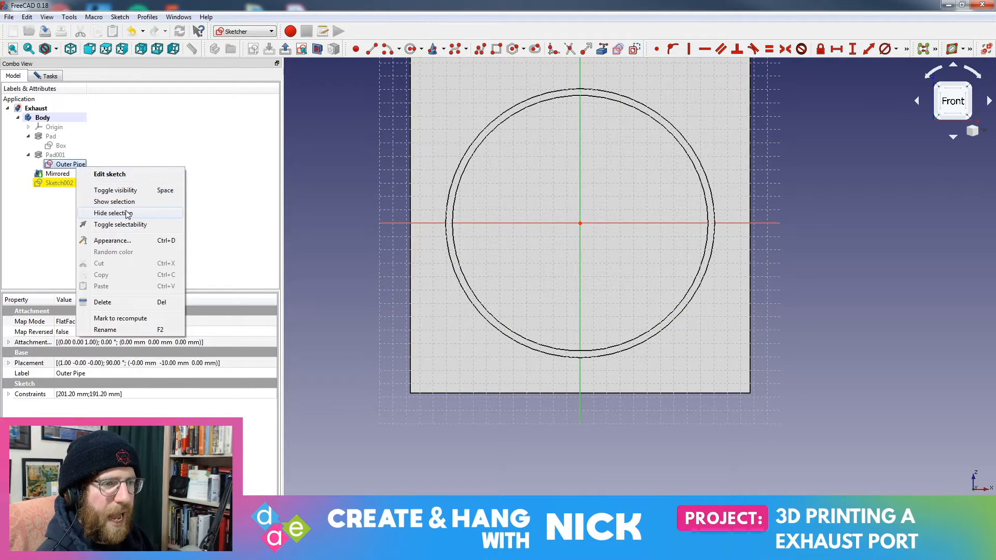
{"action": "left_click", "coordinate": [109, 176]}
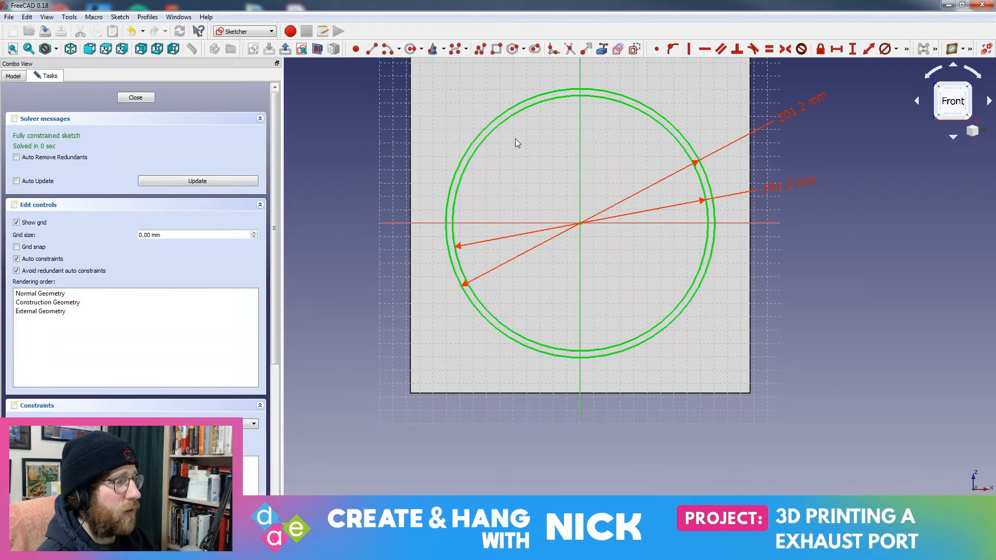
{"action": "left_click", "coordinate": [505, 121]}
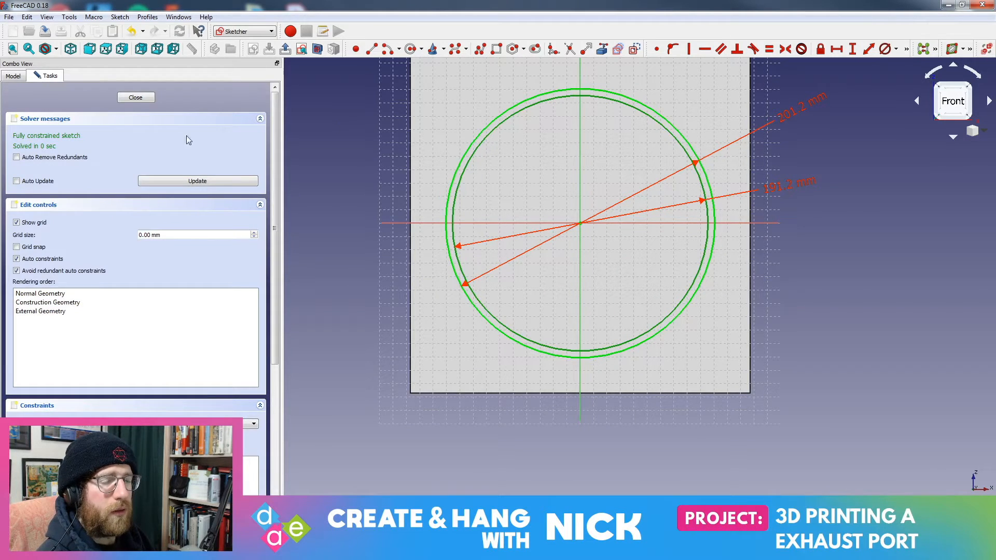
{"action": "left_click", "coordinate": [145, 97]}
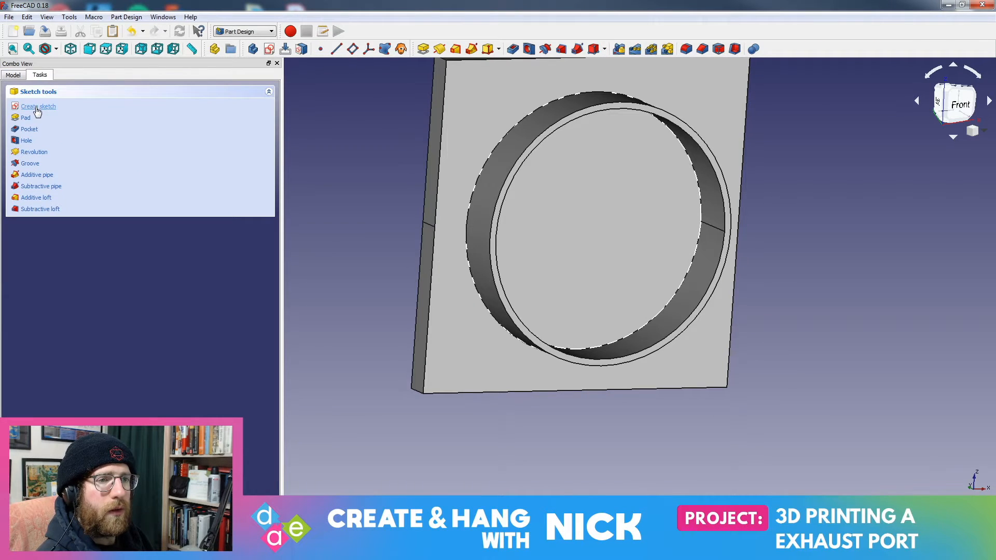
{"action": "left_click", "coordinate": [26, 141]}
{"action": "middle_click_drag", "start_coordinate": [583, 176], "coordinate": [561, 227]}
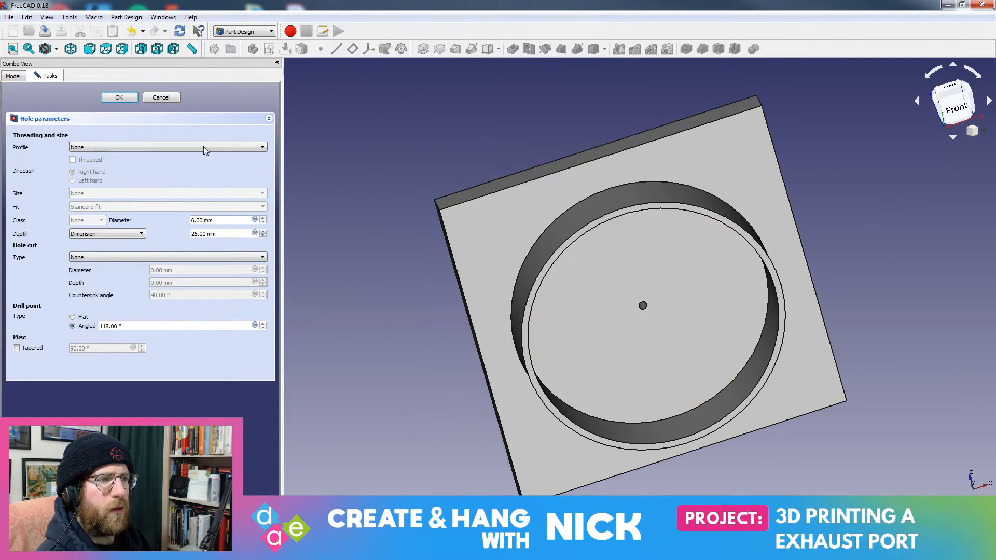
{"action": "middle_click_drag", "start_coordinate": [715, 260], "coordinate": [802, 145]}
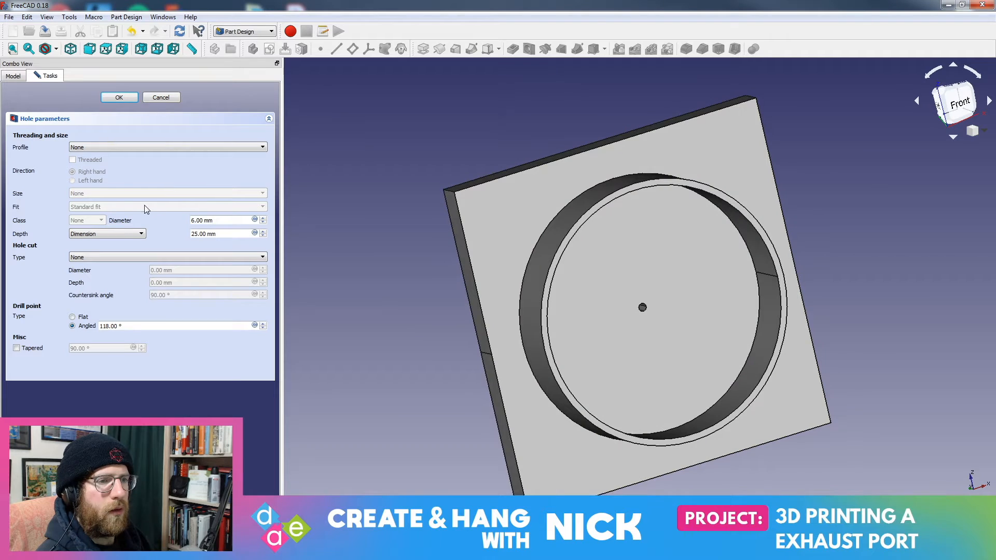
{"action": "left_click", "coordinate": [165, 97]}
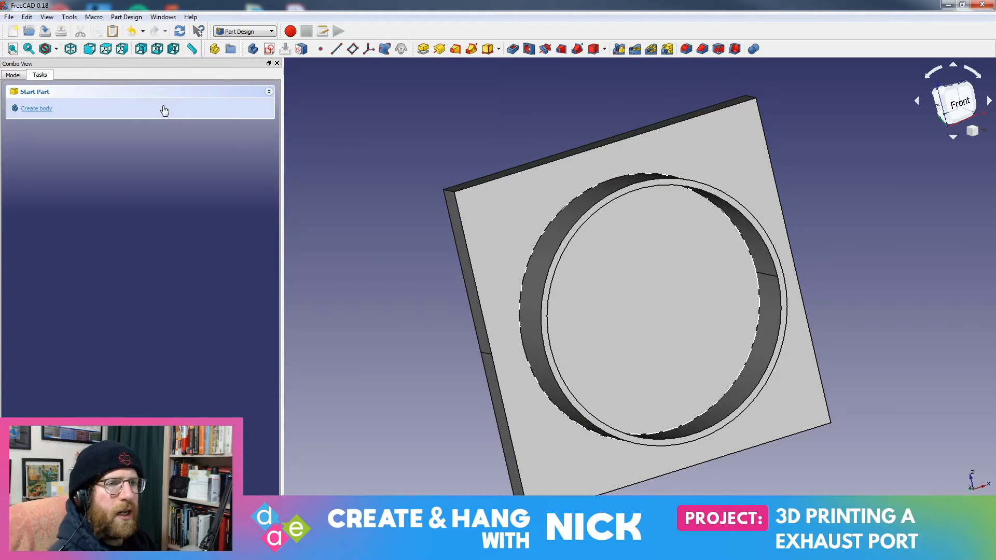
Delete the empty Sketch002 from the body
{"action": "left_click", "coordinate": [13, 76]}
{"action": "left_click", "coordinate": [52, 172]}
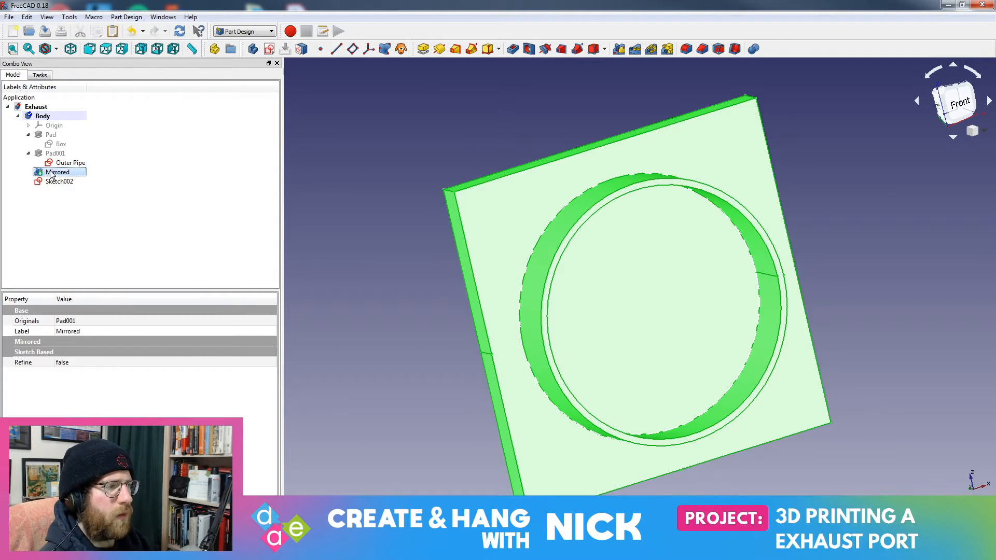
{"action": "left_click", "coordinate": [69, 195]}
{"action": "left_click", "coordinate": [58, 172]}
{"action": "left_click", "coordinate": [47, 75]}
{"action": "left_click", "coordinate": [13, 74]}
{"action": "left_click", "coordinate": [45, 115]}
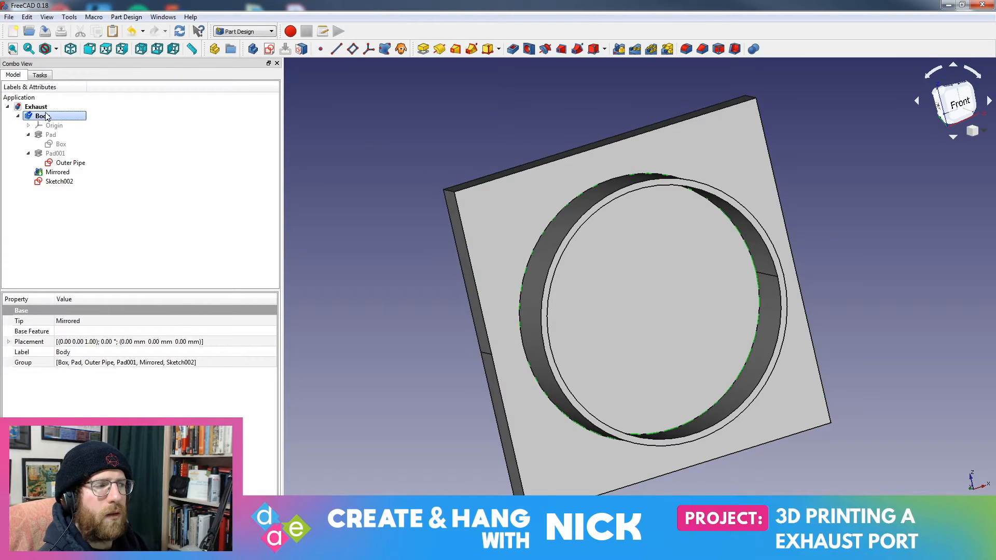
{"action": "left_click", "coordinate": [61, 182]}
{"action": "left_click", "coordinate": [58, 173]}
{"action": "left_click", "coordinate": [62, 182]}
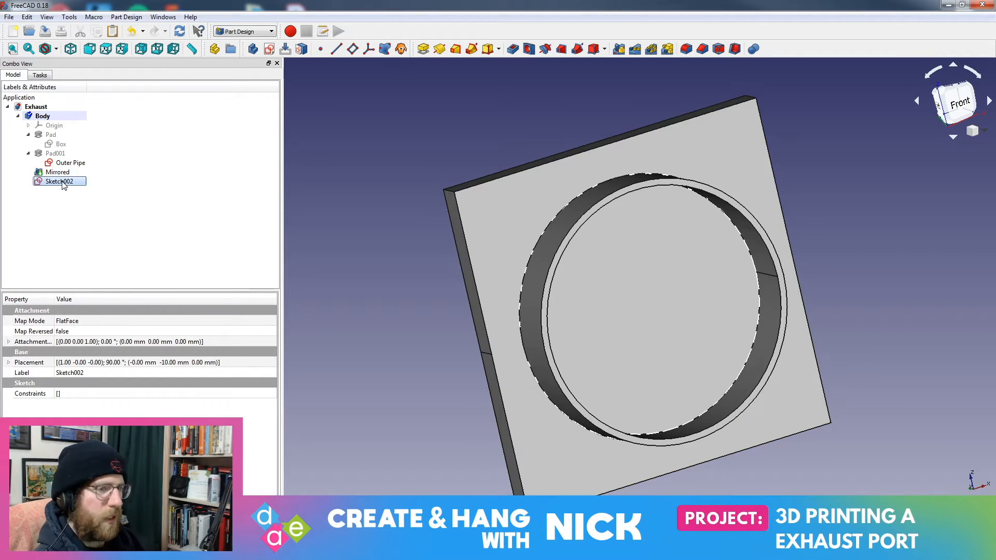
{"action": "key", "text": "Delete"}
Compare Pad001 with the mirrored feature by toggling their visibility, and inspect the round face inside the collar
{"action": "left_click", "coordinate": [73, 163]}
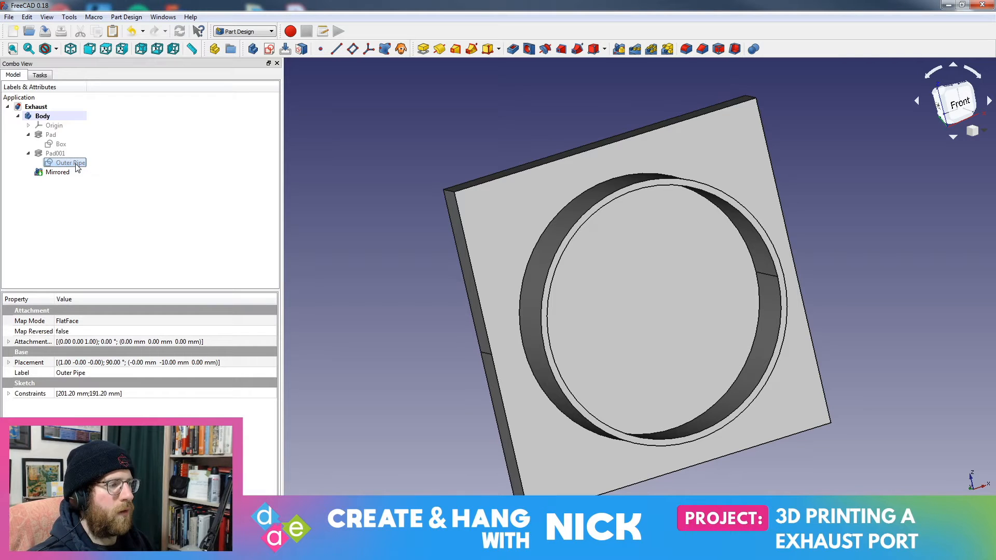
{"action": "left_click", "coordinate": [55, 154]}
{"action": "key", "text": "space"}
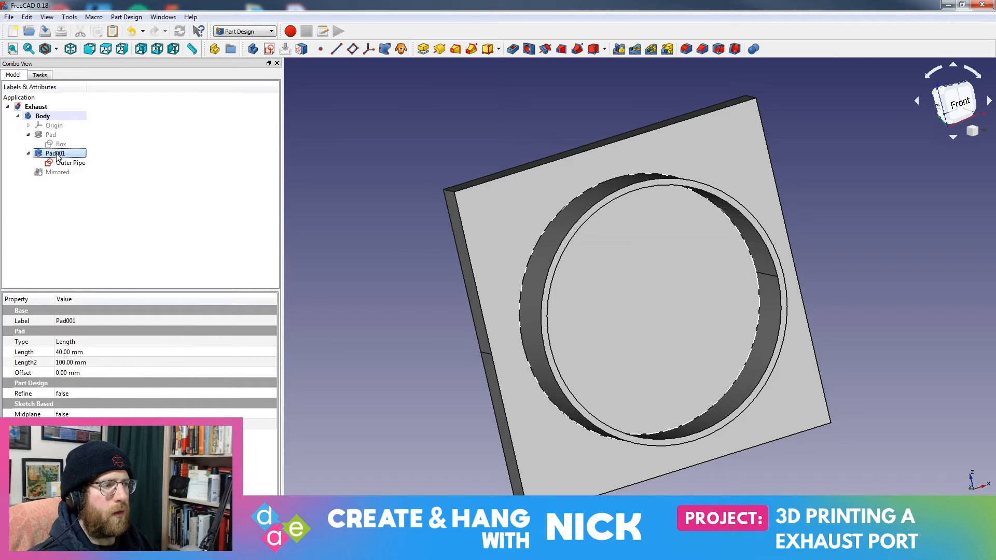
{"action": "left_click", "coordinate": [58, 173]}
{"action": "key", "text": "space"}
{"action": "middle_click_drag", "start_coordinate": [519, 192], "coordinate": [460, 163]}
{"action": "left_click", "coordinate": [571, 305]}
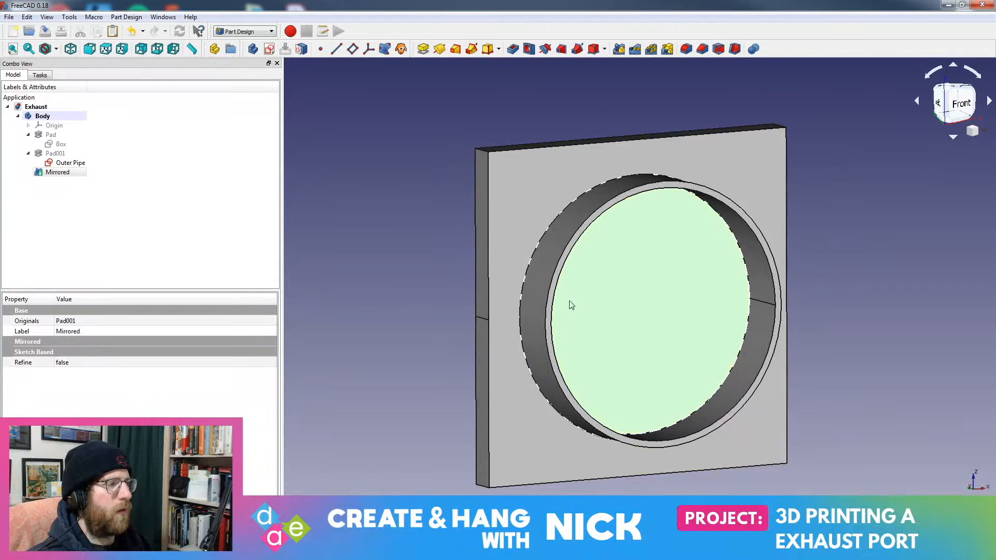
{"action": "left_click", "coordinate": [15, 233]}
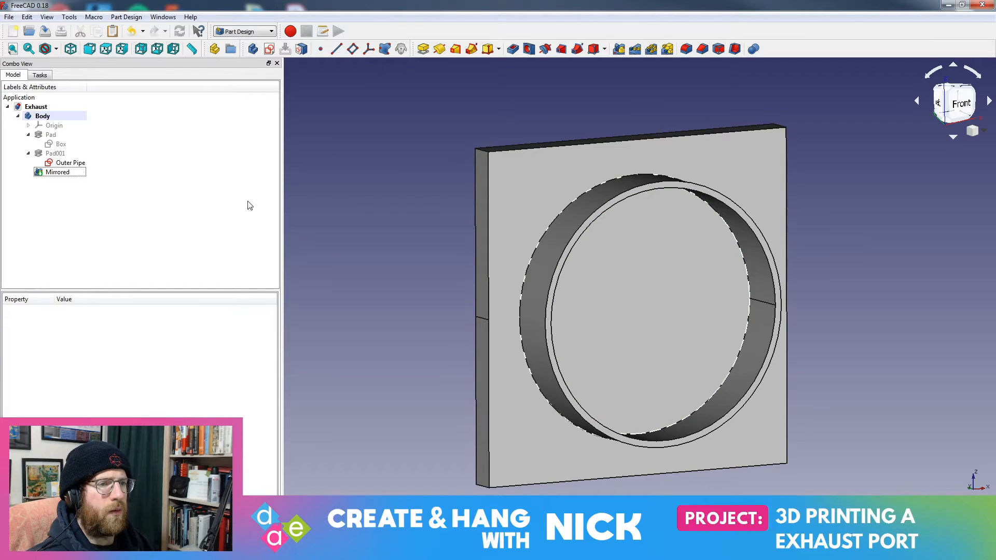
{"action": "left_click", "coordinate": [68, 174]}
{"action": "key", "text": "space"}
{"action": "key", "text": "space"}
{"action": "middle_click_drag", "start_coordinate": [422, 240], "coordinate": [607, 280]}
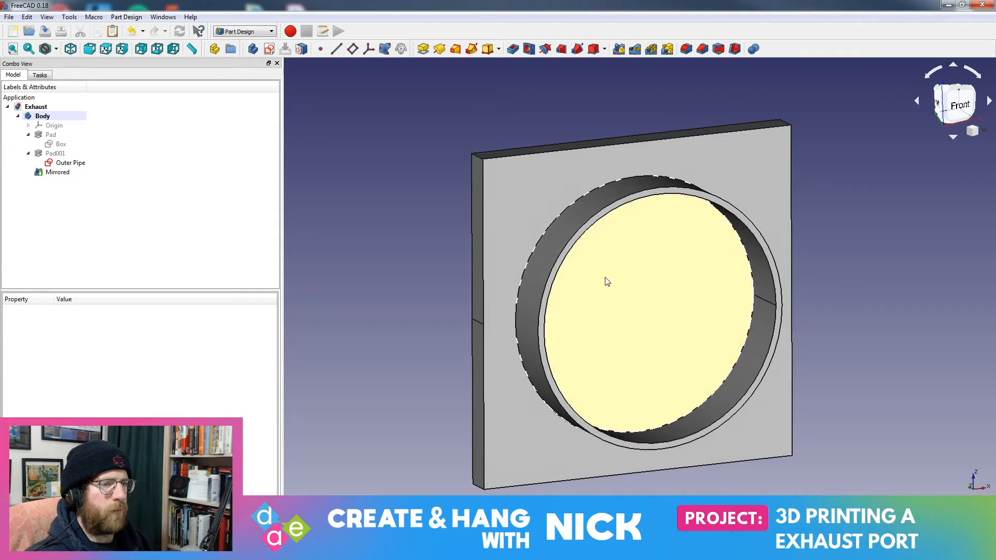
Reopen the Outer Pipe sketch for editing and check the commands available for it in the model tree
{"action": "left_click", "coordinate": [77, 162]}
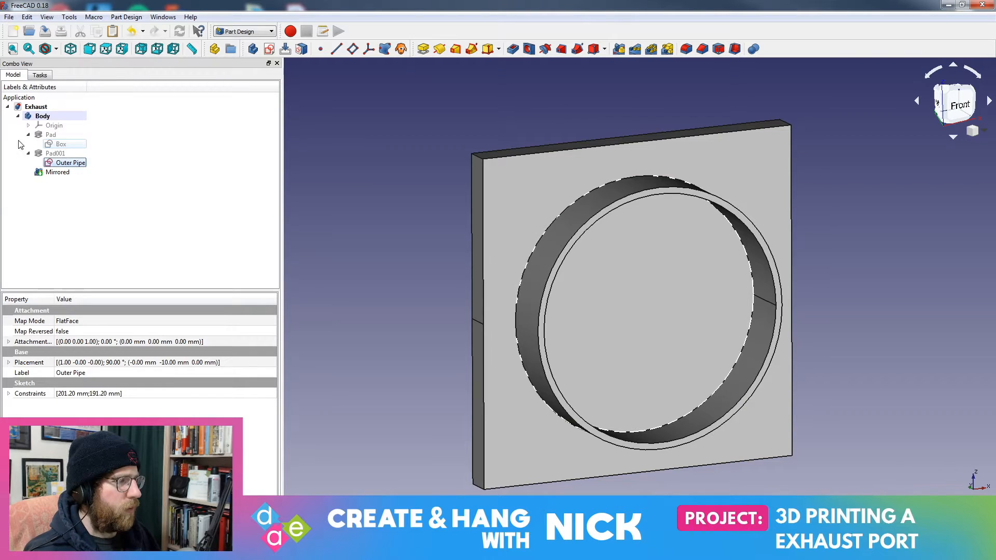
{"action": "mouse_move", "coordinate": [430, 279]}
{"action": "middle_mouse_down"}
{"action": "mouse_move", "coordinate": [613, 284]}
{"action": "mouse_move", "coordinate": [460, 295]}
{"action": "mouse_move", "coordinate": [440, 276]}
{"action": "middle_mouse_up"}
{"action": "left_click", "coordinate": [69, 165]}
{"action": "double_click", "coordinate": [67, 166]}
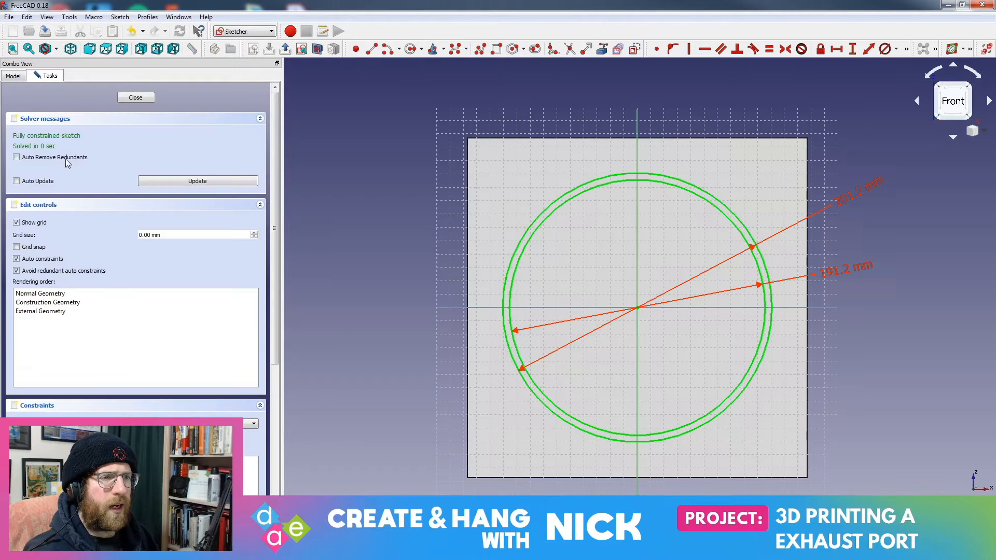
{"action": "left_click", "coordinate": [12, 75]}
{"action": "right_click", "coordinate": [73, 168]}
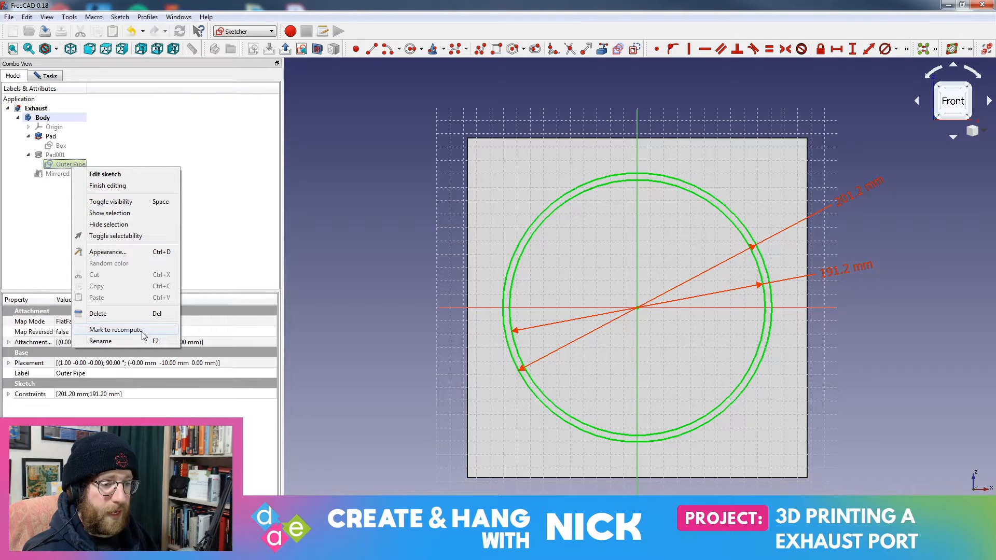
{"action": "left_click", "coordinate": [57, 255]}
Check the pad parameters of Pad001 and cancel without changes
{"action": "left_click", "coordinate": [52, 155]}
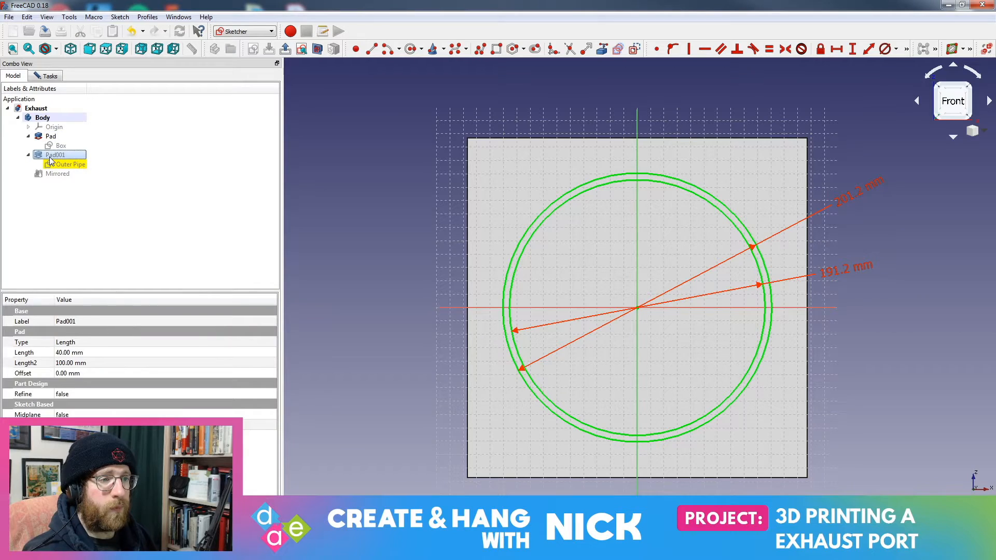
{"action": "double_click", "coordinate": [50, 157]}
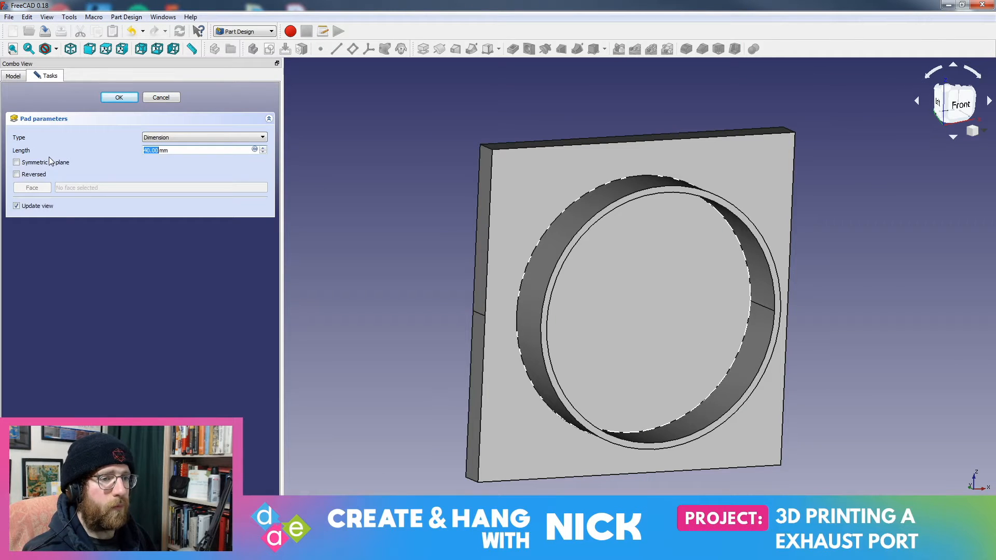
{"action": "left_click", "coordinate": [165, 98]}
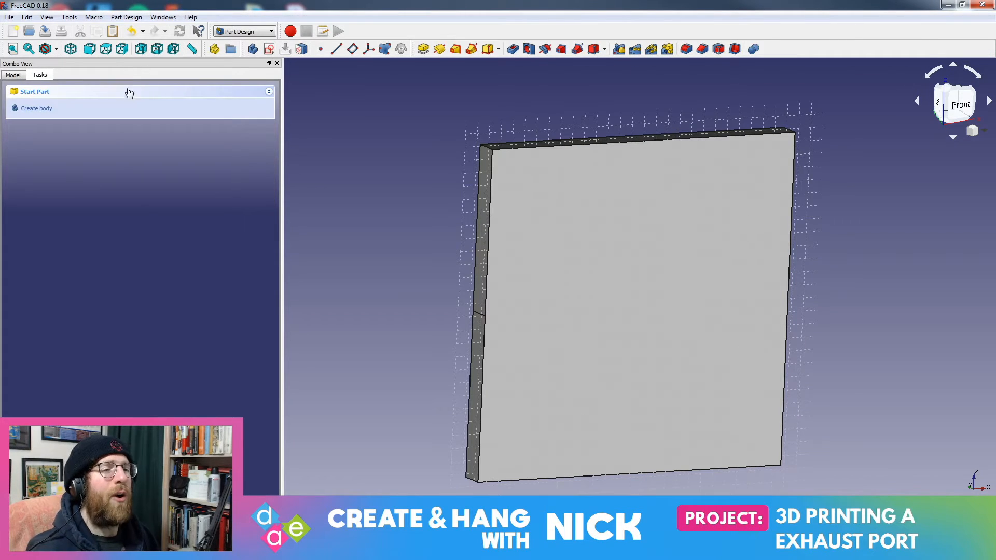
Make the mirrored feature visible again so the full model with its collar is displayed
{"action": "left_click", "coordinate": [13, 76]}
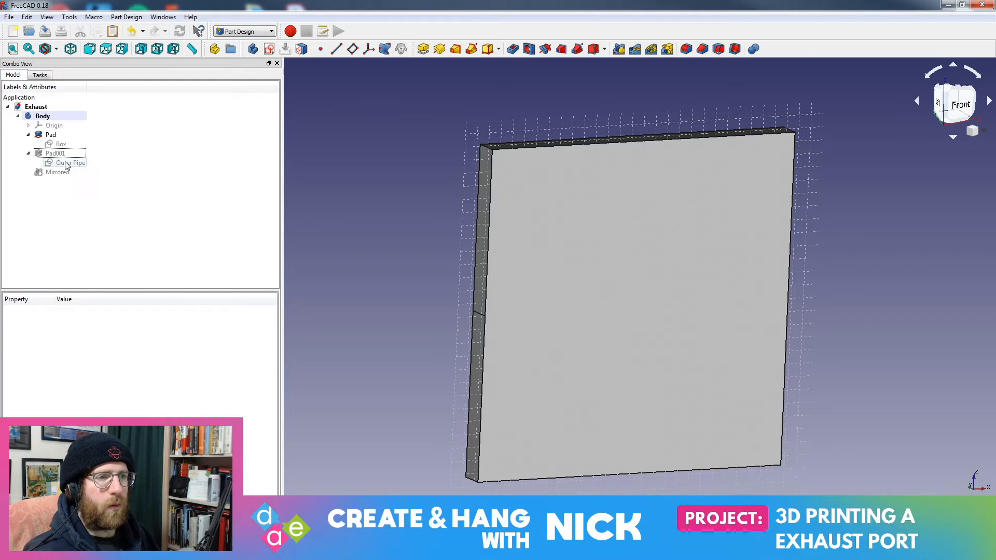
{"action": "left_click", "coordinate": [54, 172]}
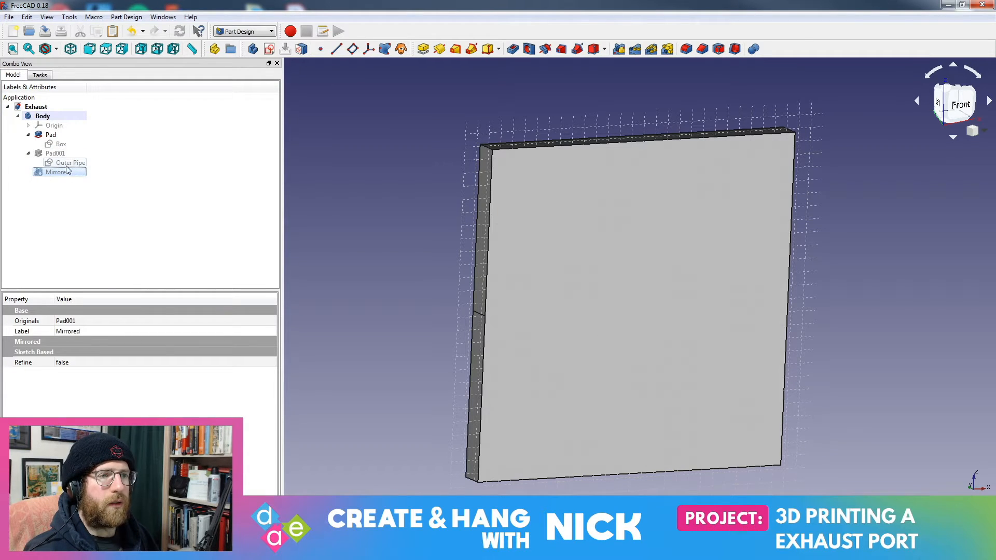
{"action": "left_click", "coordinate": [56, 153]}
{"action": "key", "text": "space"}
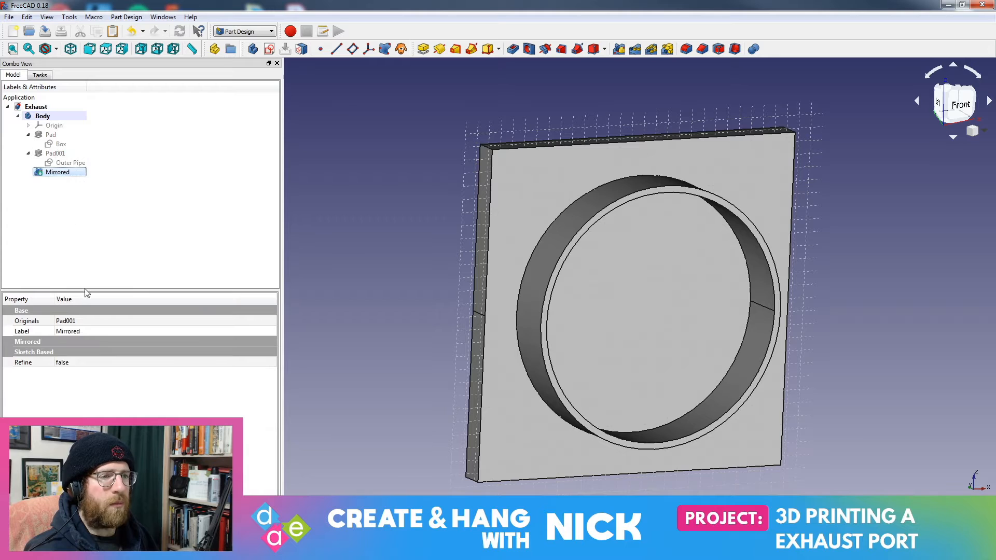
Create a new sketch on the round plate face inside the pipe collar
{"action": "left_click", "coordinate": [130, 238]}
{"action": "left_click", "coordinate": [668, 283]}
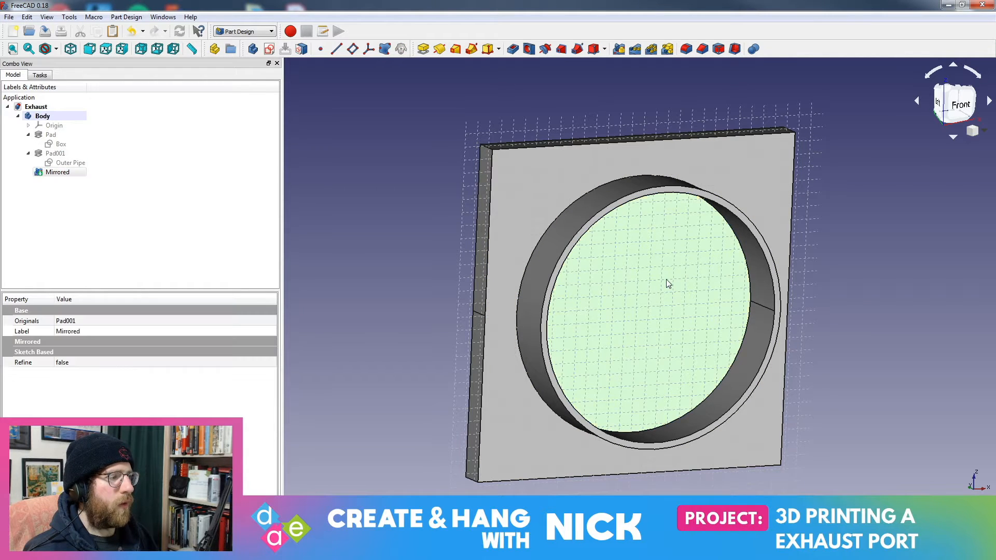
{"action": "left_click", "coordinate": [269, 50]}
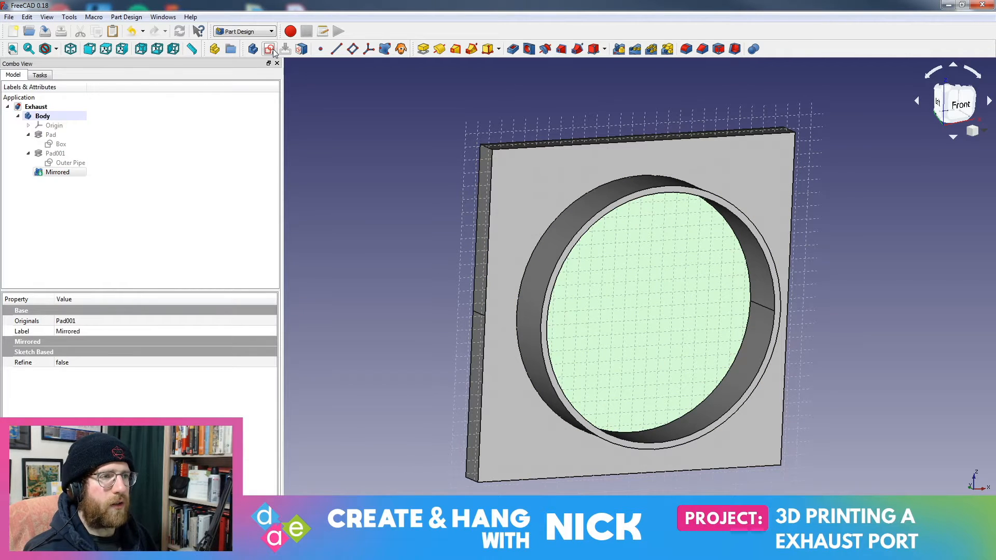
{"action": "scroll", "coordinate": [617, 317], "scroll_direction": "up", "scroll_amount": 3}
{"action": "scroll", "coordinate": [651, 282], "scroll_direction": "down", "scroll_amount": 2}
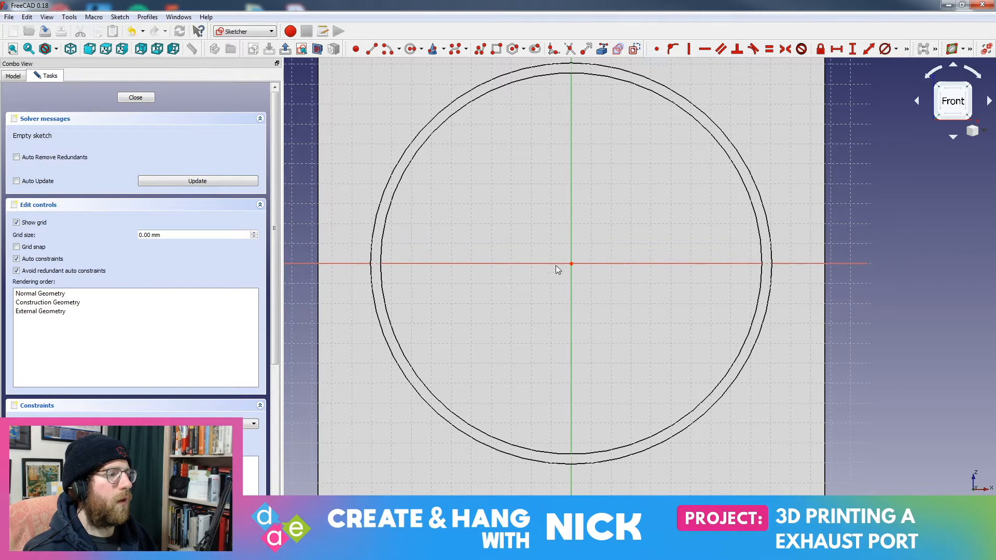
Draw a circle centred on the sketch origin, slightly smaller than the collar's inner edge
{"action": "left_click", "coordinate": [409, 49]}
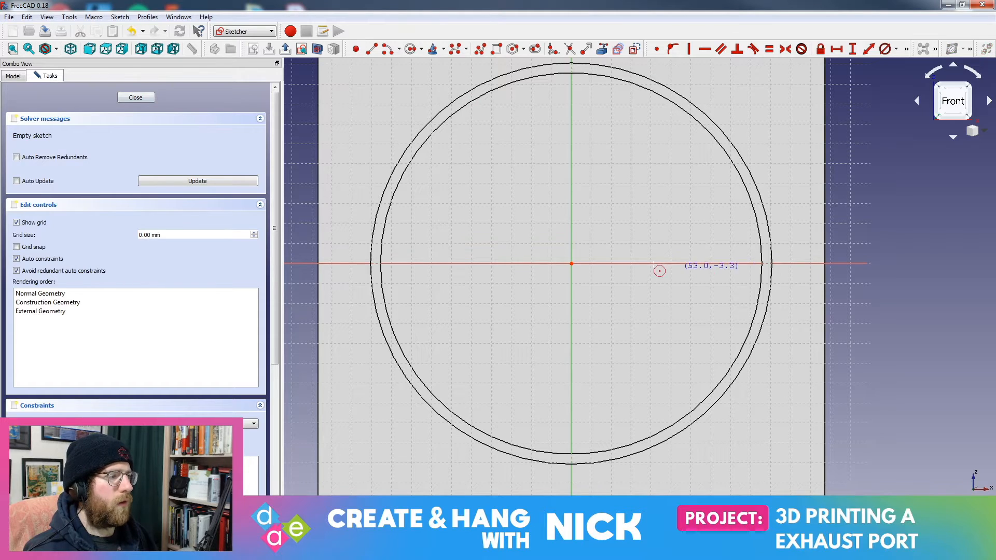
{"action": "left_click", "coordinate": [470, 166]}
{"action": "left_click_drag", "start_coordinate": [548, 224], "coordinate": [598, 271]}
{"action": "left_click", "coordinate": [654, 48]}
{"action": "left_click_drag", "start_coordinate": [606, 128], "coordinate": [613, 103]}
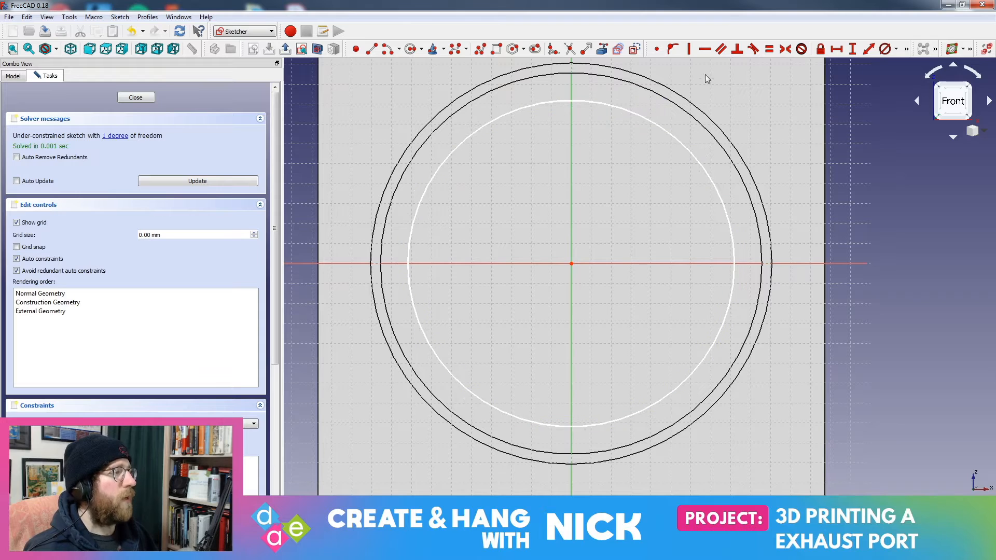
{"action": "left_click", "coordinate": [637, 117]}
{"action": "left_click", "coordinate": [660, 98]}
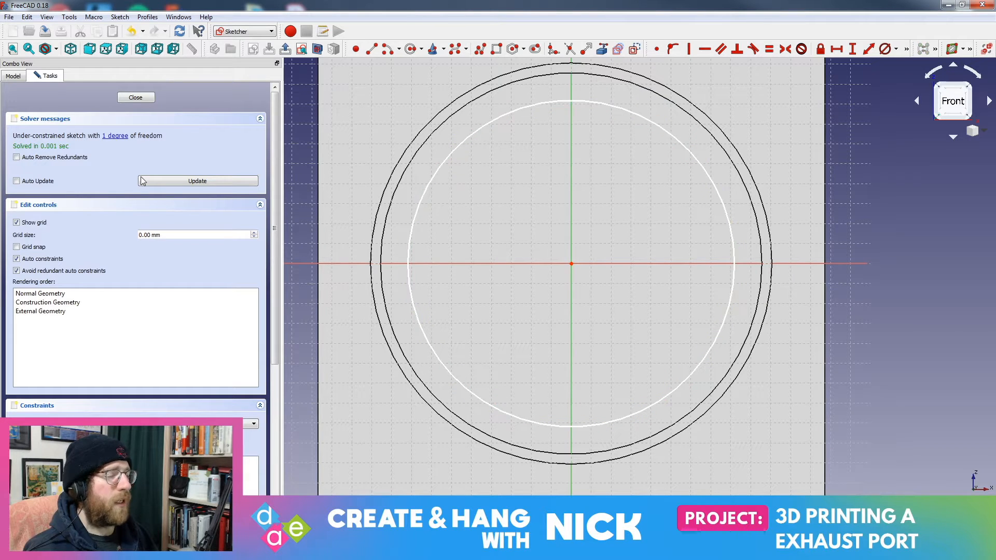
Show the Outer Pipe sketch and Pad001 alongside the new sketch, and try to select the ring's inner edge
{"action": "left_click", "coordinate": [13, 75]}
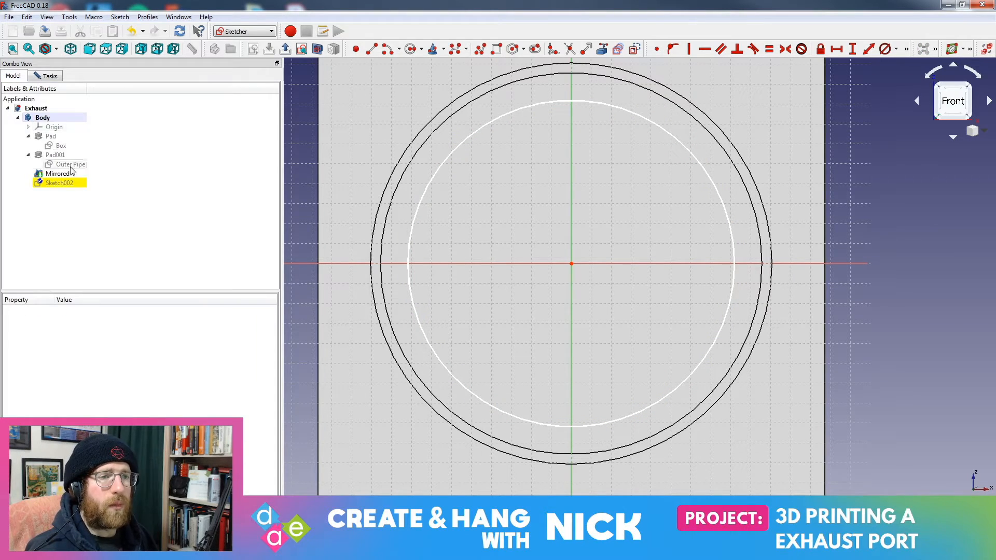
{"action": "left_click", "coordinate": [64, 165]}
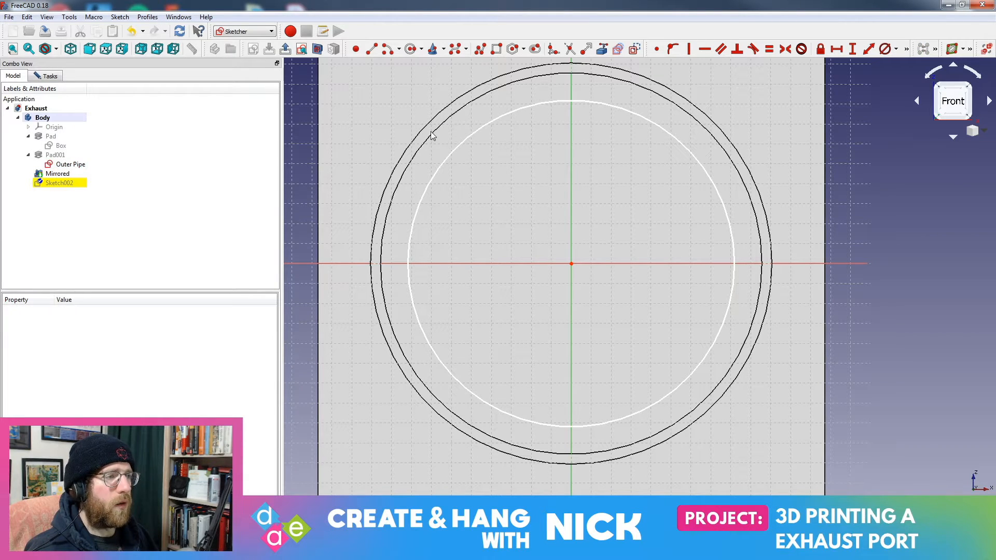
{"action": "left_click", "coordinate": [58, 155]}
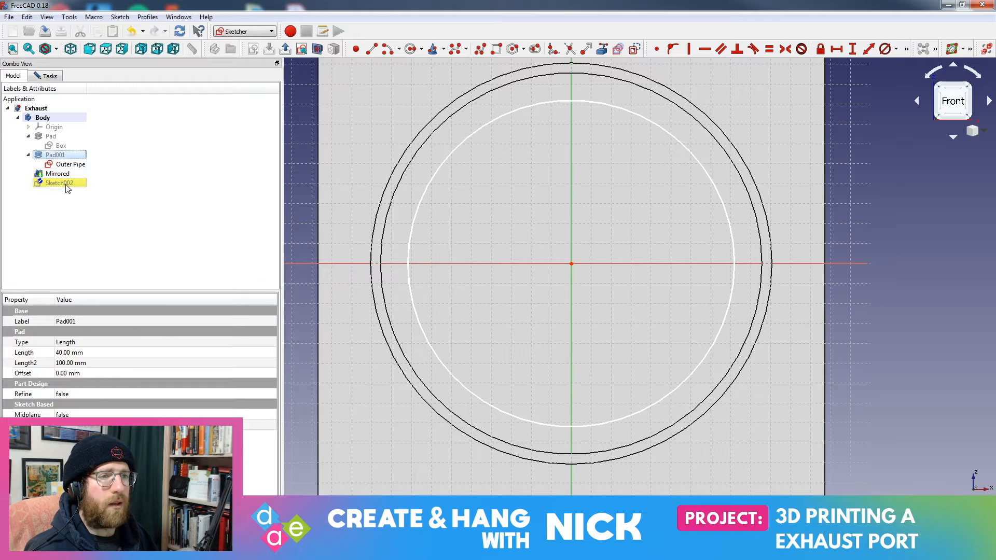
{"action": "key", "text": "space"}
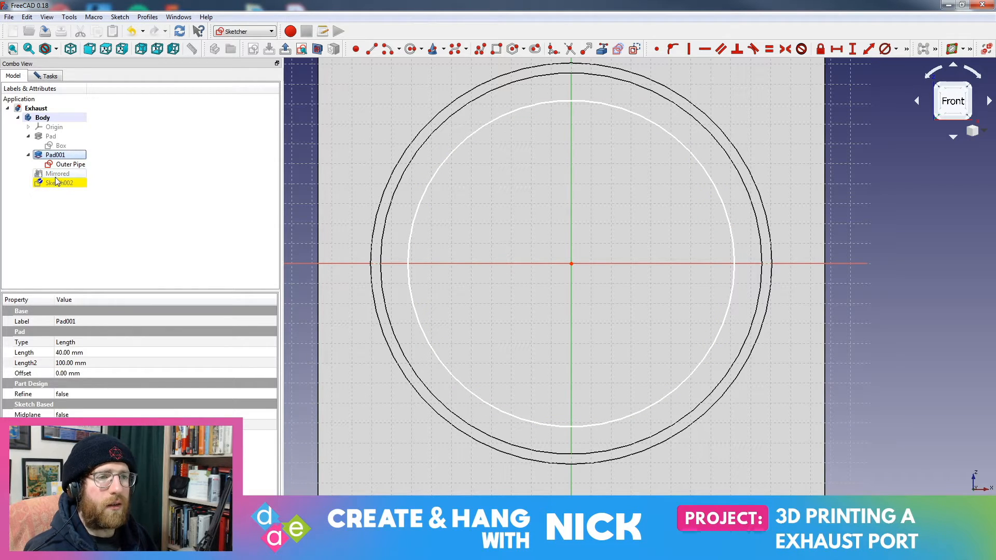
{"action": "left_click", "coordinate": [569, 77]}
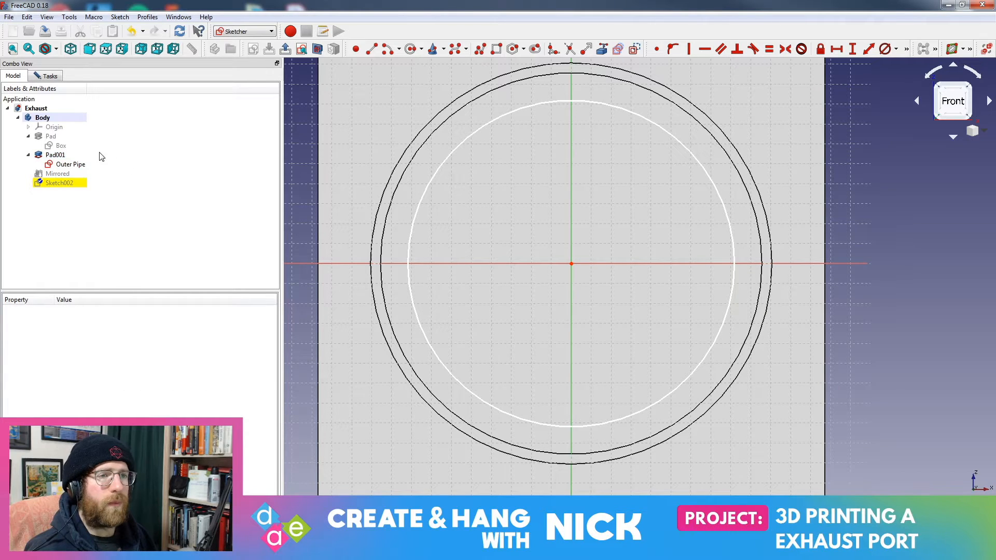
Display the base Pad in place of Pad001 while keeping the Outer Pipe sketch visible around the new circle
{"action": "left_click", "coordinate": [51, 136]}
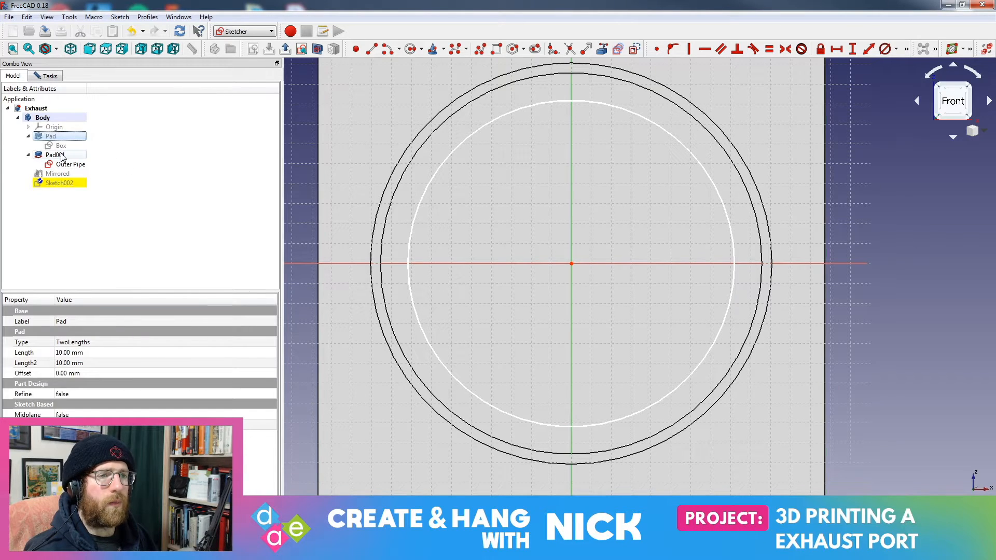
{"action": "left_click", "coordinate": [56, 155]}
{"action": "left_click", "coordinate": [53, 174]}
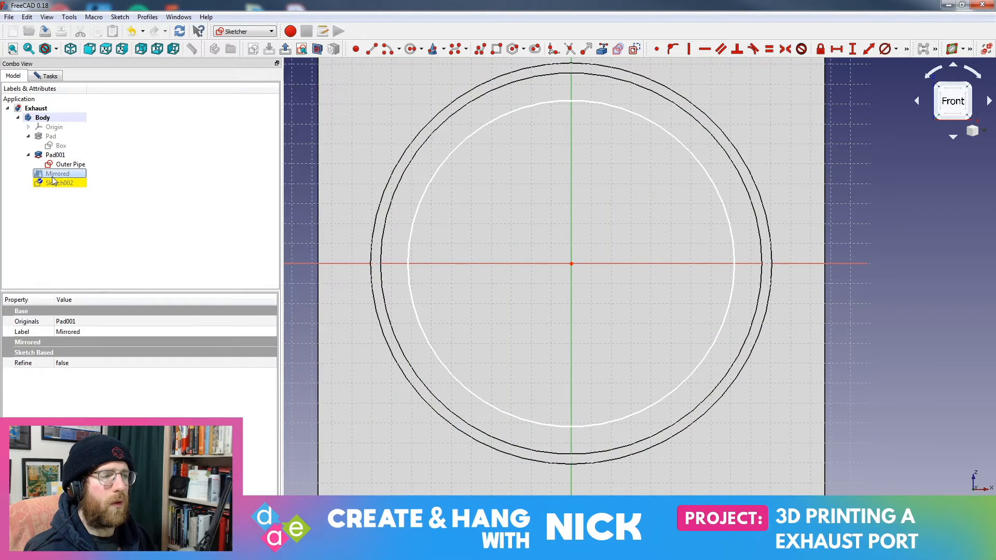
{"action": "middle_click_drag", "start_coordinate": [412, 230], "coordinate": [489, 216]}
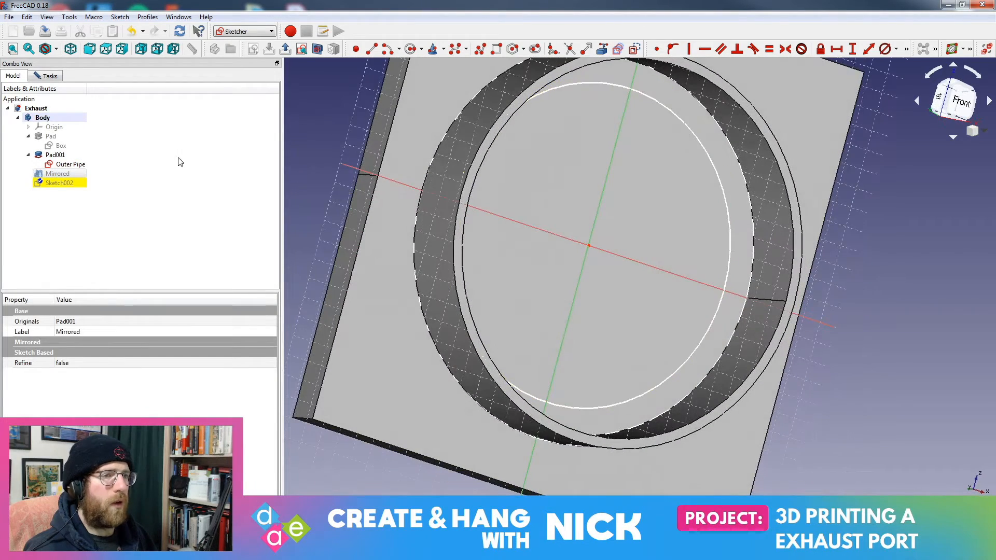
{"action": "left_click", "coordinate": [52, 137]}
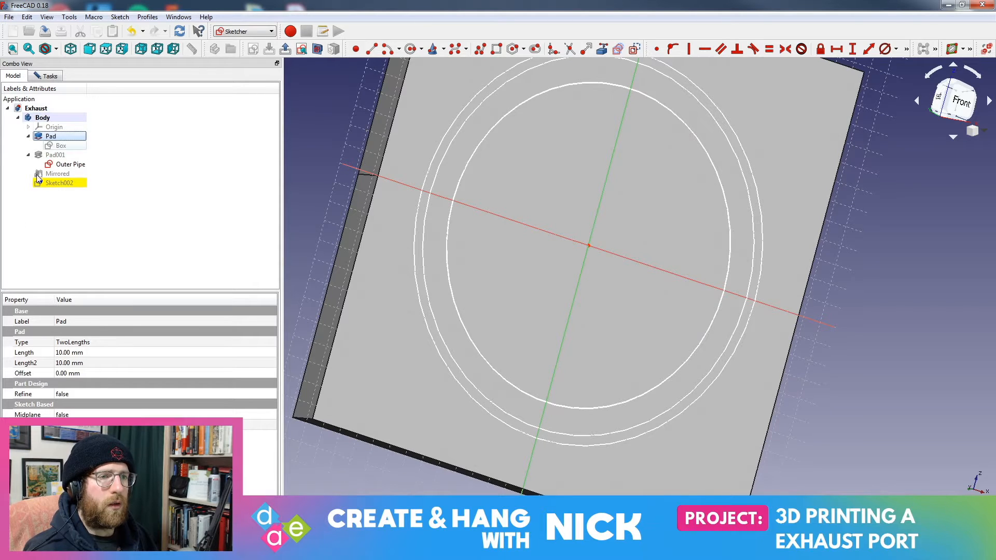
{"action": "double_click", "coordinate": [83, 183]}
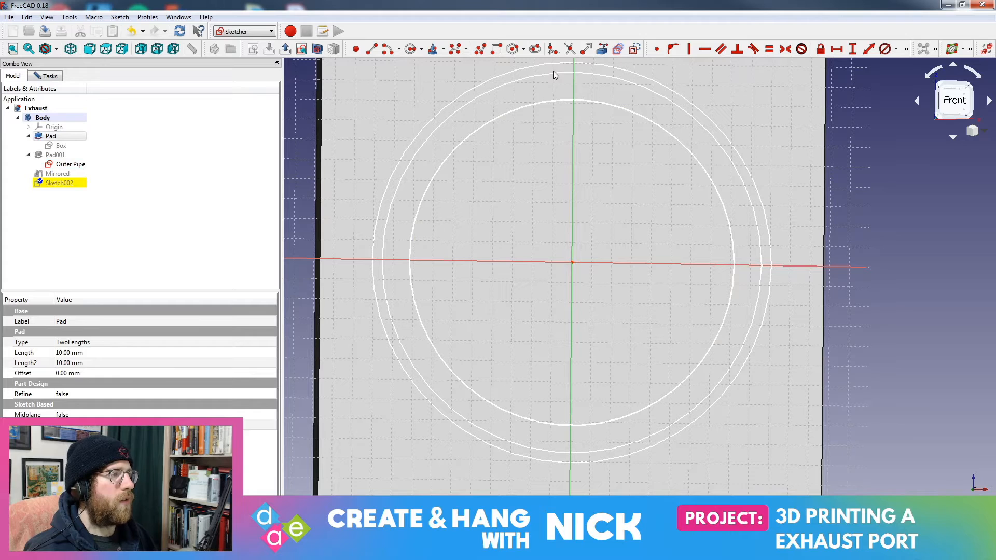
Reference the Outer Pipe sketch's inner circle as external geometry in the new sketch
{"action": "left_click", "coordinate": [567, 101]}
{"action": "left_click", "coordinate": [573, 78]}
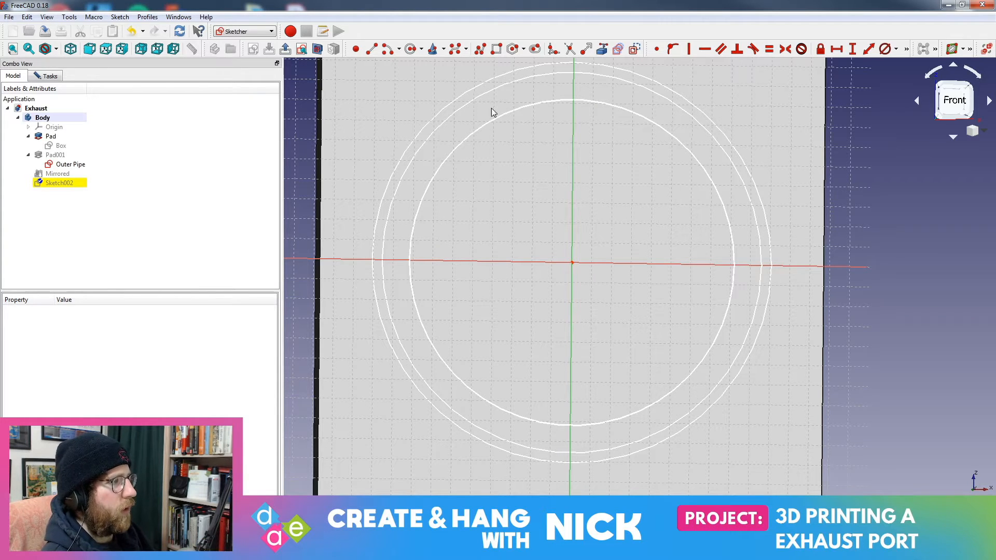
{"action": "left_click", "coordinate": [601, 49]}
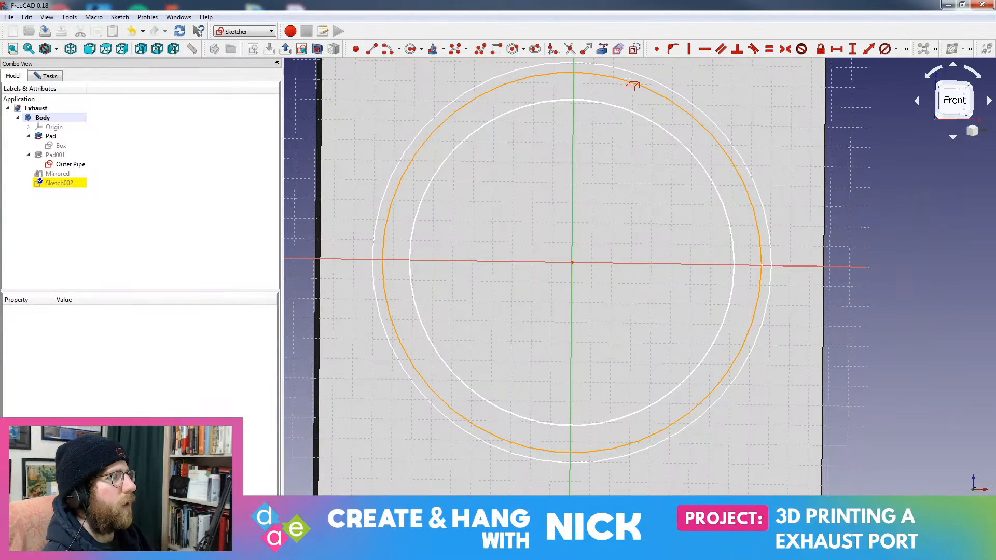
{"action": "left_click", "coordinate": [629, 80]}
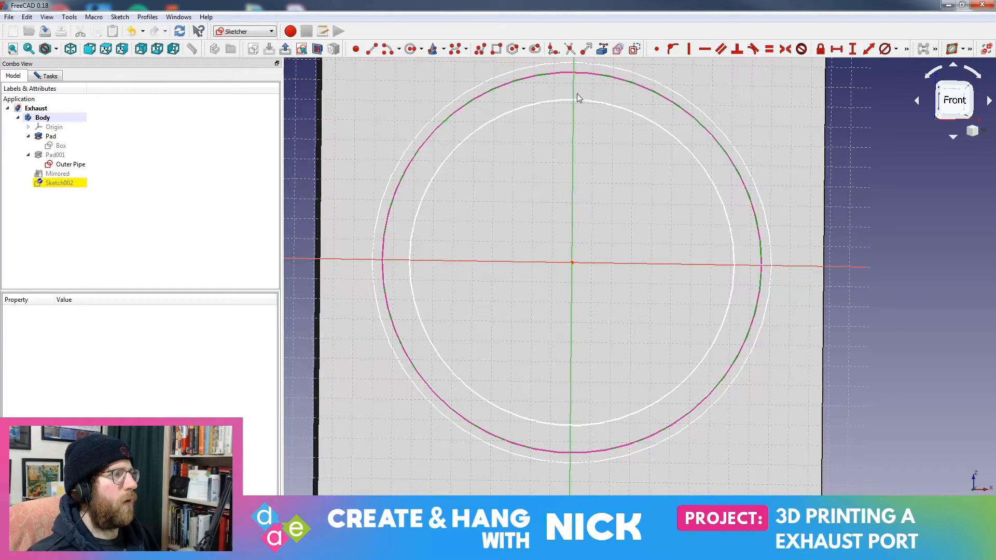
Try to apply a parallel constraint between the new circle and the referenced inner pipe circle
{"action": "left_click", "coordinate": [592, 100]}
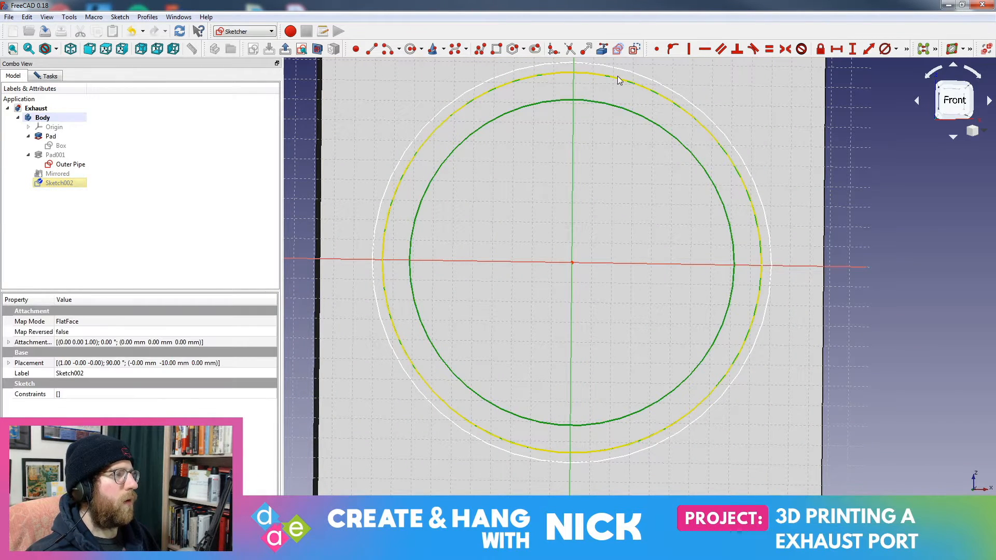
{"action": "left_click", "coordinate": [617, 77]}
{"action": "left_click", "coordinate": [616, 97]}
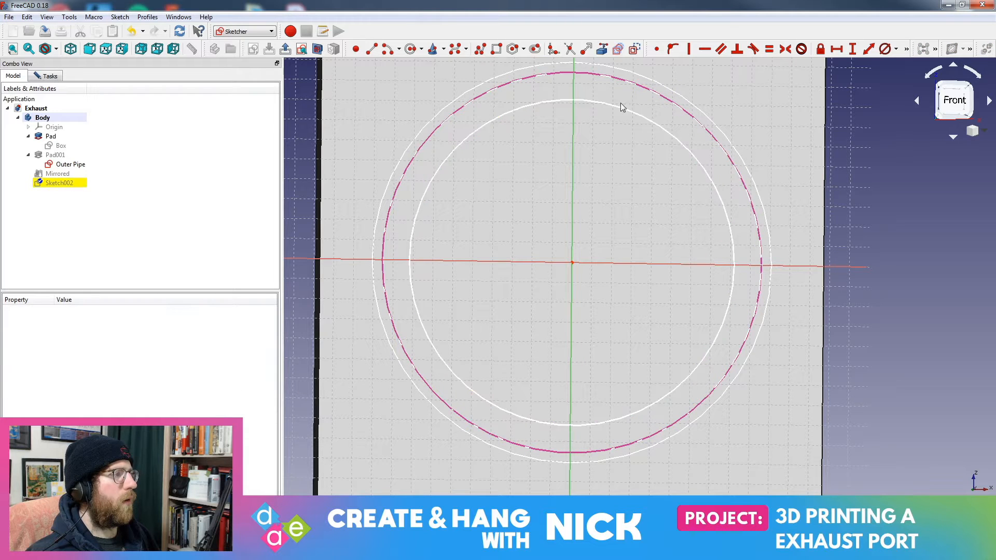
{"action": "left_click", "coordinate": [624, 108]}
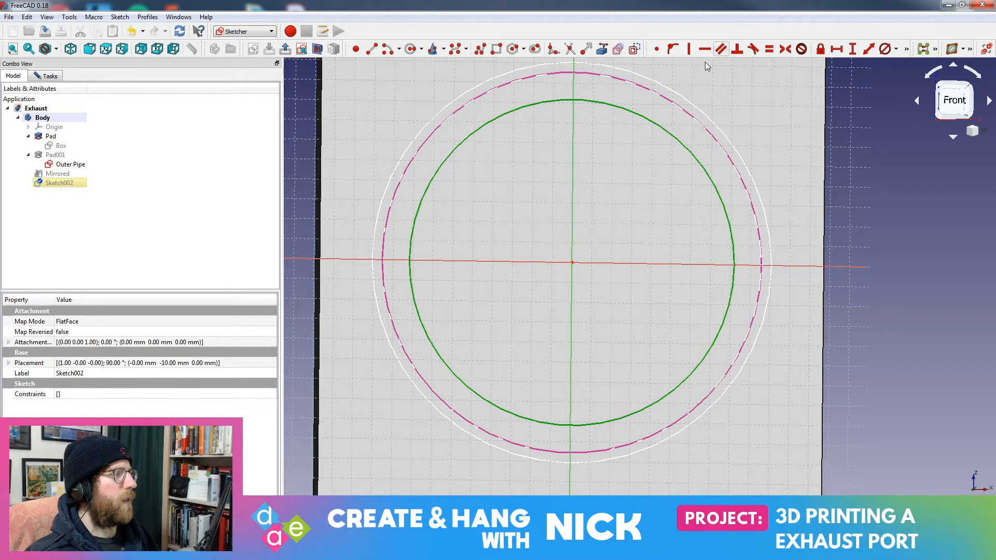
{"action": "left_click", "coordinate": [665, 98]}
{"action": "left_click", "coordinate": [720, 49]}
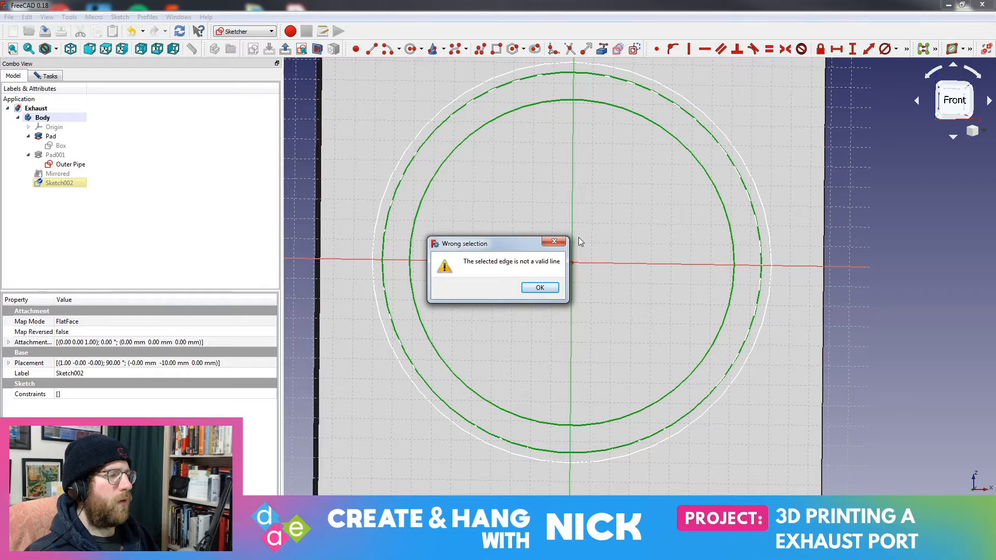
{"action": "left_click", "coordinate": [539, 290]}
{"action": "left_click", "coordinate": [653, 125]}
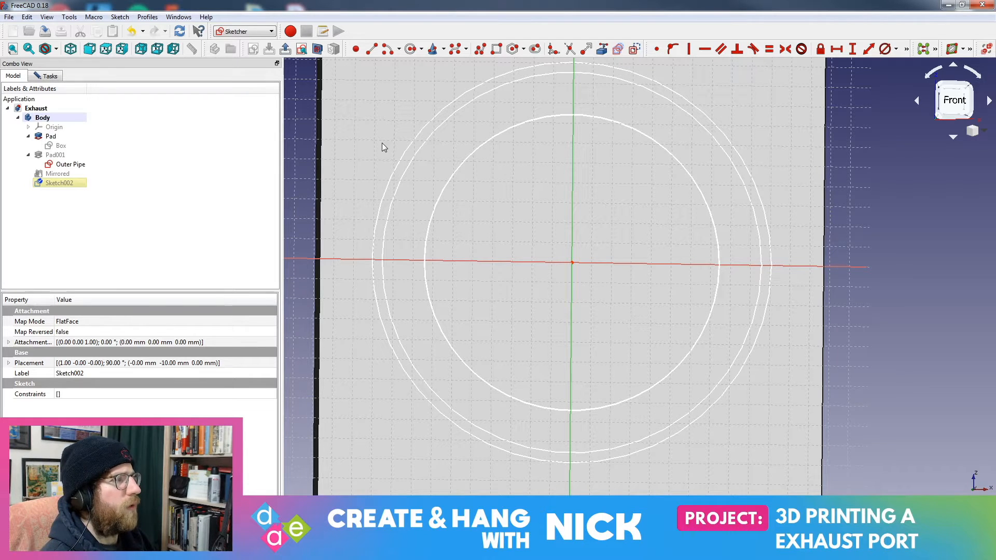
Bring Pad001 back into view and start an external geometry reference on its collar
{"action": "left_click", "coordinate": [49, 174]}
{"action": "left_click", "coordinate": [56, 155]}
{"action": "key", "text": "space"}
{"action": "middle_click_drag", "start_coordinate": [650, 98], "coordinate": [653, 64]}
{"action": "left_click", "coordinate": [599, 50]}
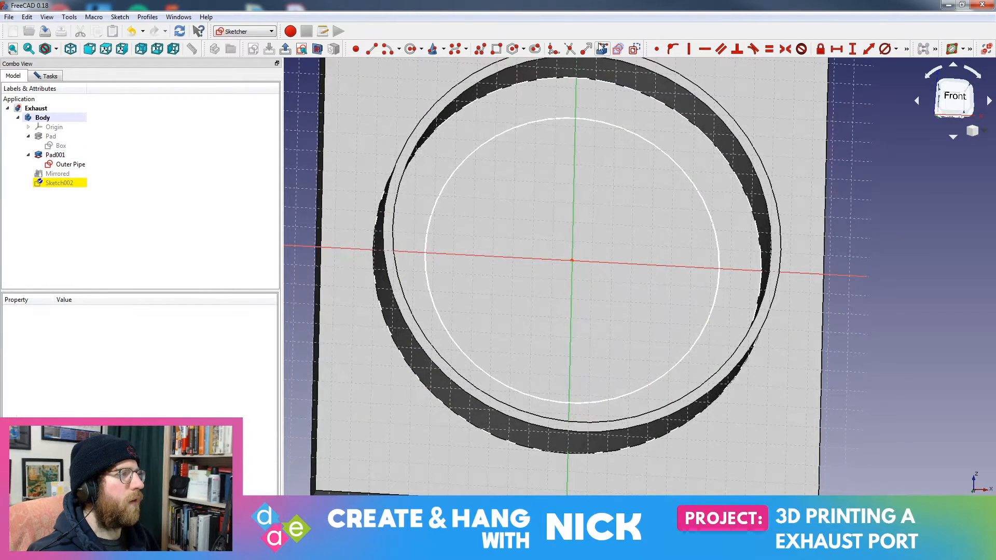
Show the Mirrored feature, hide the Outer Pipe sketch, and reference the collar's inner base edge as external geometry
{"action": "left_click", "coordinate": [55, 173]}
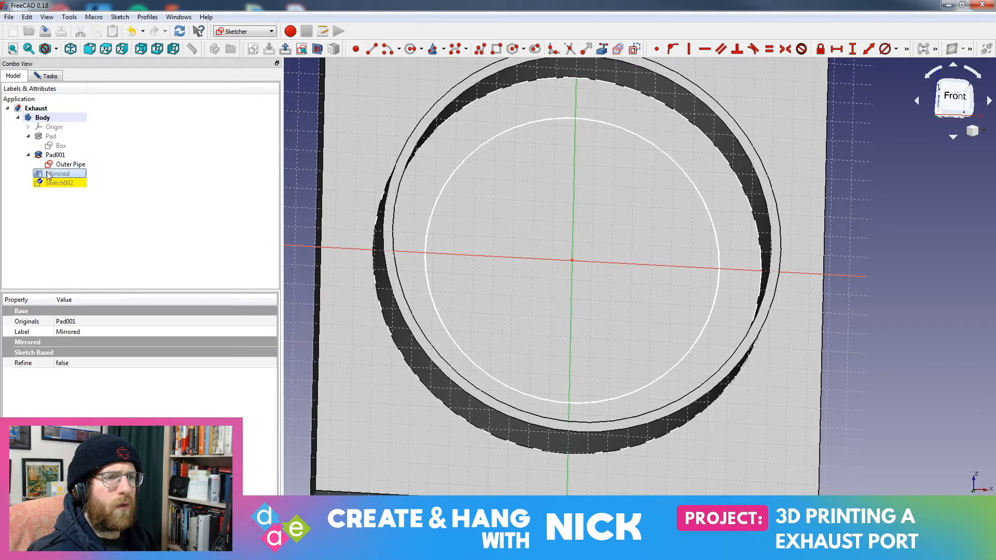
{"action": "key", "text": "space"}
{"action": "left_click", "coordinate": [63, 165]}
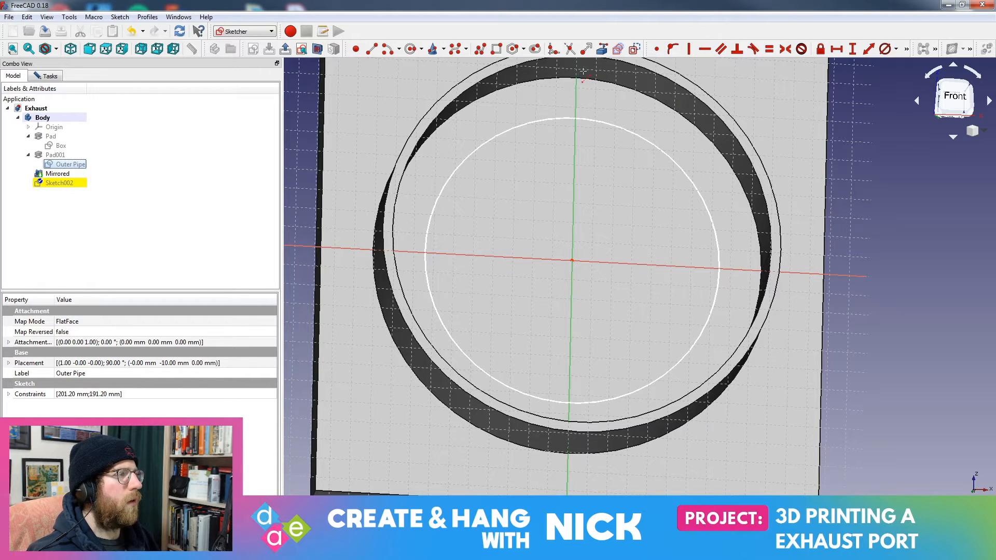
{"action": "left_click", "coordinate": [603, 54]}
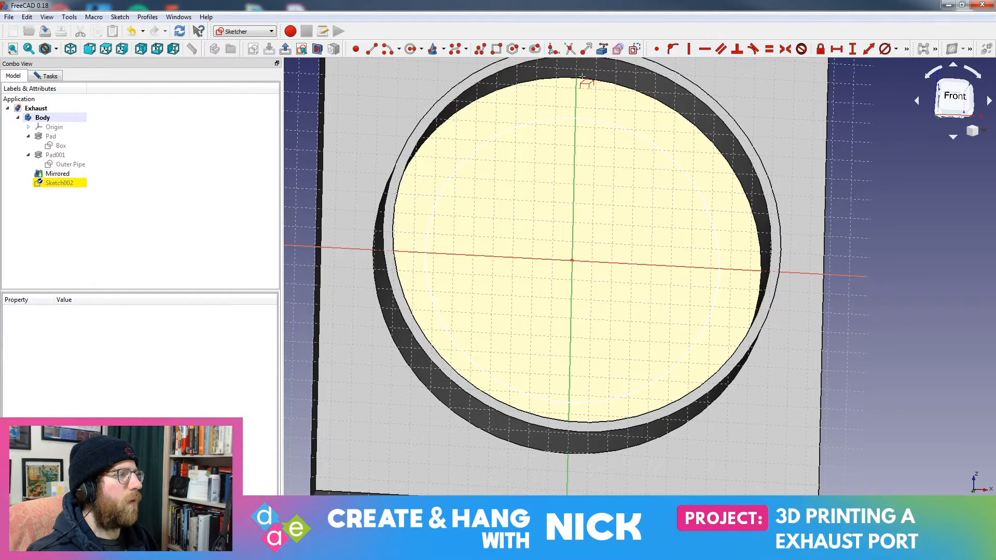
{"action": "left_click", "coordinate": [543, 86]}
Select the collar's upper inner rim together with the referenced inner base edge
{"action": "middle_click_drag", "start_coordinate": [601, 282], "coordinate": [743, 98]}
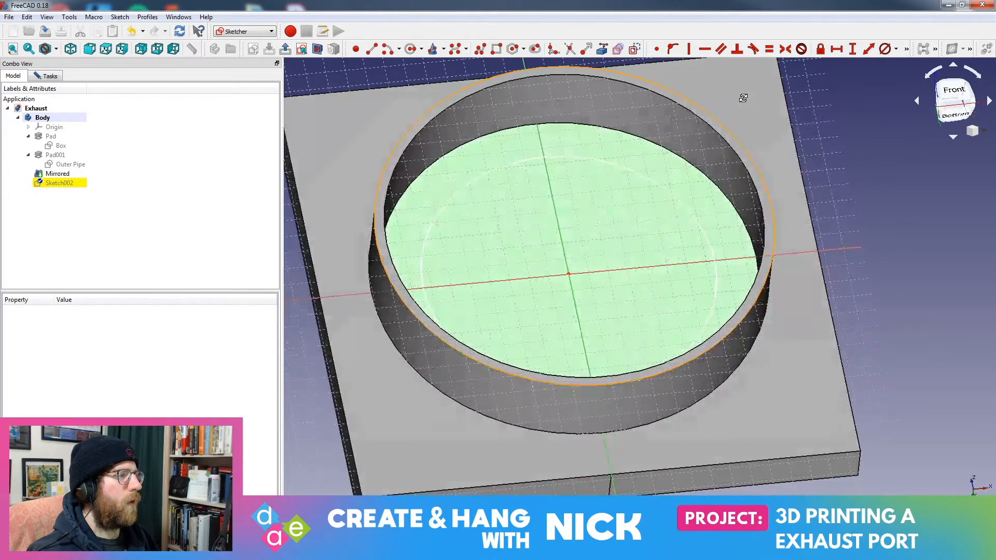
{"action": "left_click", "coordinate": [412, 139]}
{"action": "middle_click_drag", "start_coordinate": [628, 188], "coordinate": [471, 334]}
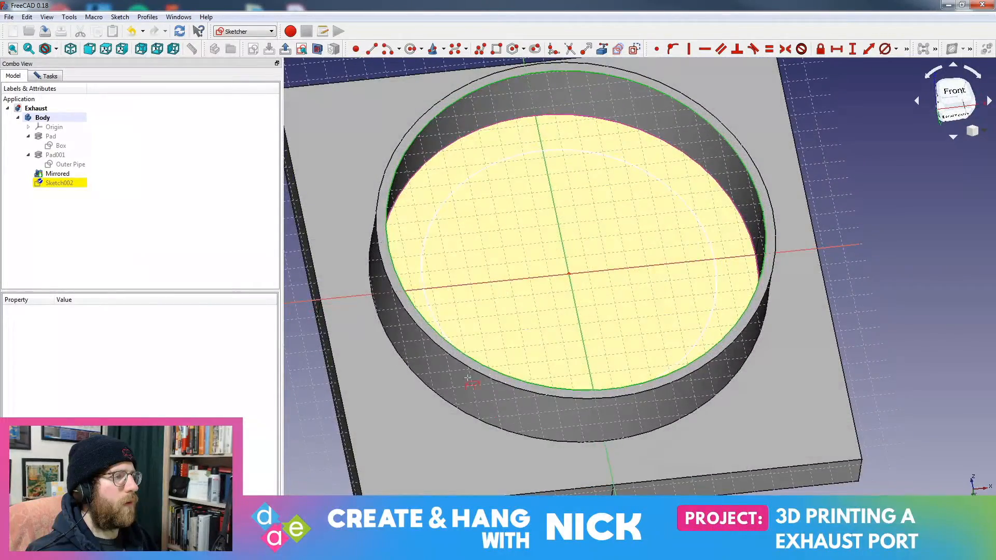
{"action": "right_click", "coordinate": [724, 193]}
{"action": "left_click", "coordinate": [723, 191]}
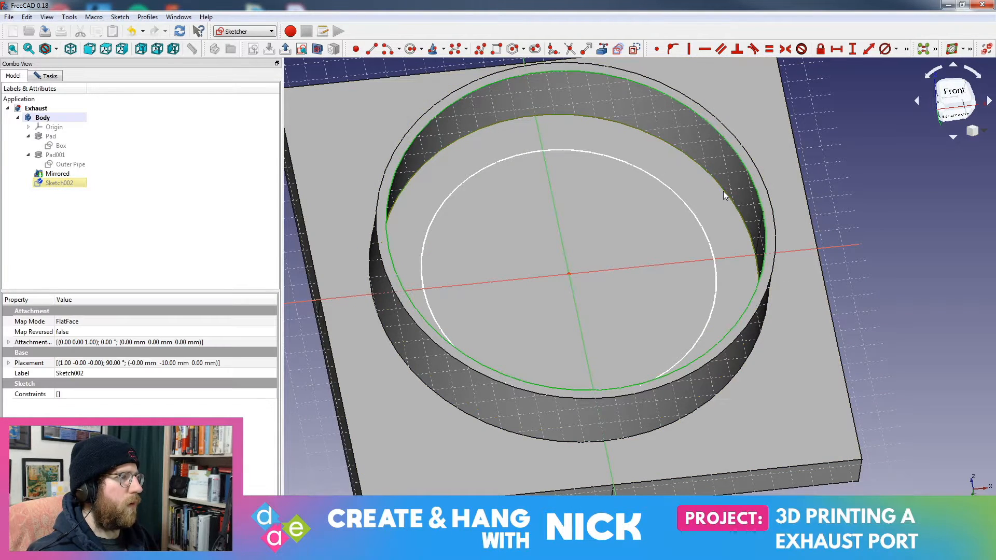
Undo the external references and circle edits until the new sketch is removed from the body
{"action": "left_click", "coordinate": [513, 99]}
{"action": "key", "text": "ctrl+z"}
{"action": "key", "text": "ctrl+z"}
{"action": "key", "text": "ctrl+z"}
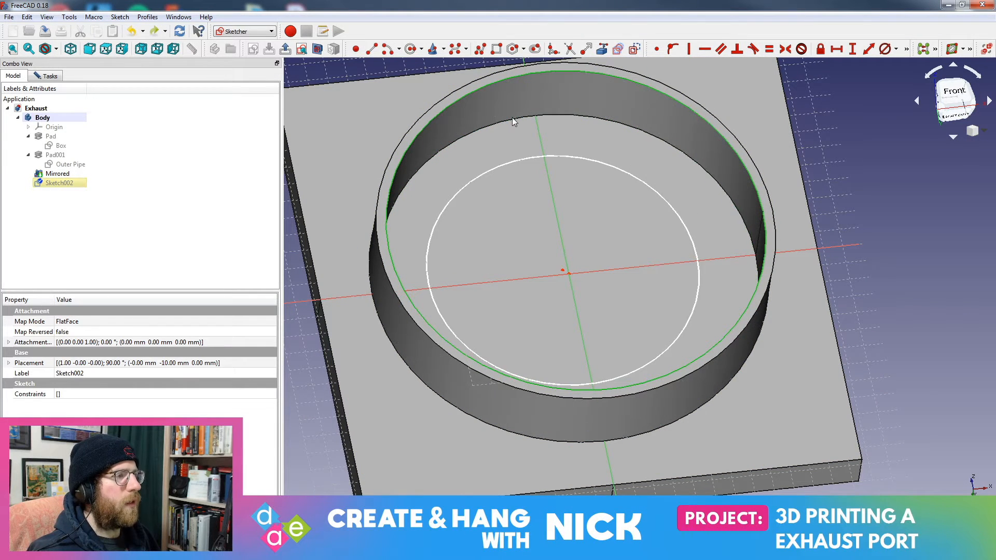
{"action": "key", "text": "ctrl+z"}
Return to the model tree, select the round plate face inside the collar, and save the document
{"action": "middle_click_drag", "start_coordinate": [671, 303], "coordinate": [649, 202]}
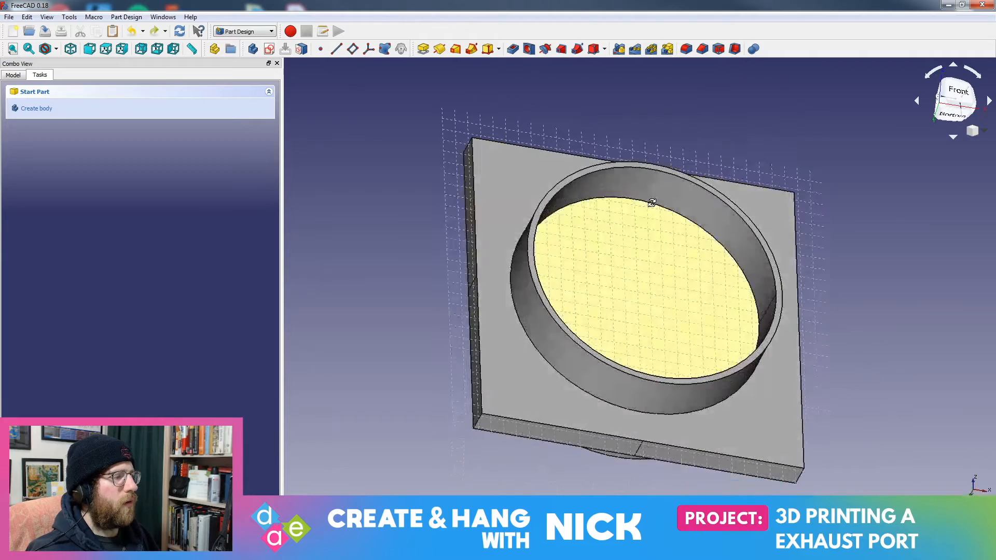
{"action": "left_click", "coordinate": [13, 75]}
{"action": "left_click", "coordinate": [60, 172]}
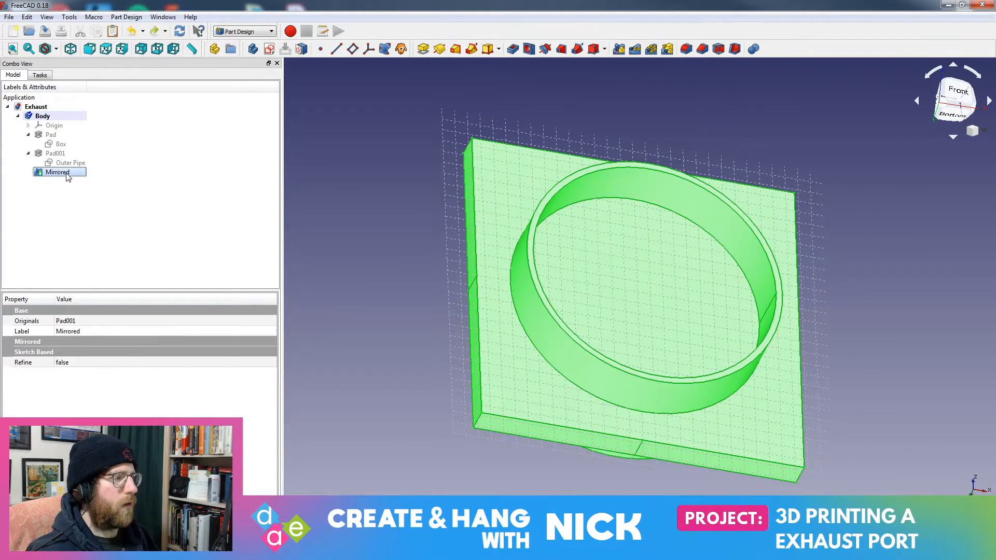
{"action": "middle_click_drag", "start_coordinate": [690, 214], "coordinate": [634, 247]}
{"action": "left_click", "coordinate": [633, 247]}
{"action": "middle_click_drag", "start_coordinate": [655, 289], "coordinate": [610, 309]}
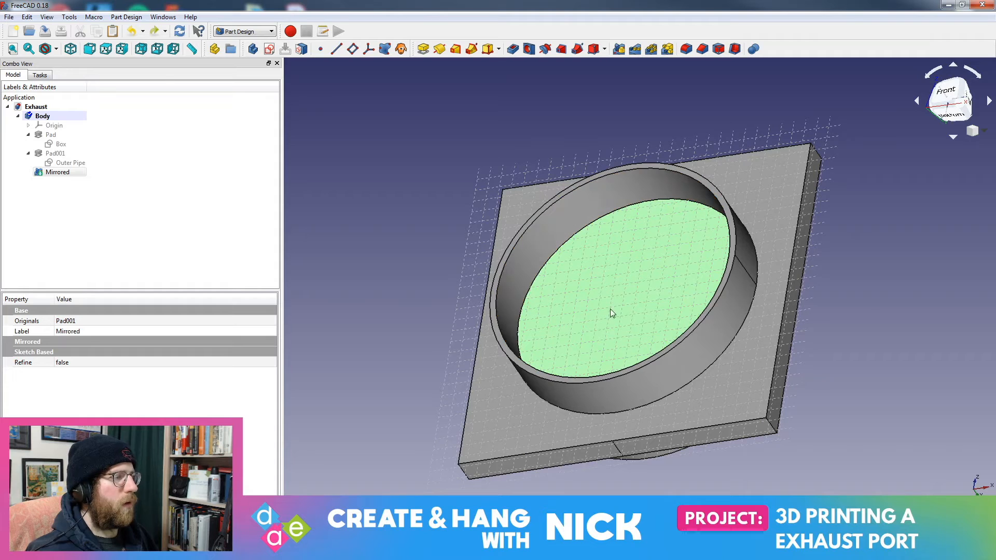
{"action": "left_click", "coordinate": [9, 17]}
{"action": "left_click", "coordinate": [23, 84]}
{"action": "middle_click_drag", "start_coordinate": [573, 205], "coordinate": [638, 203]}
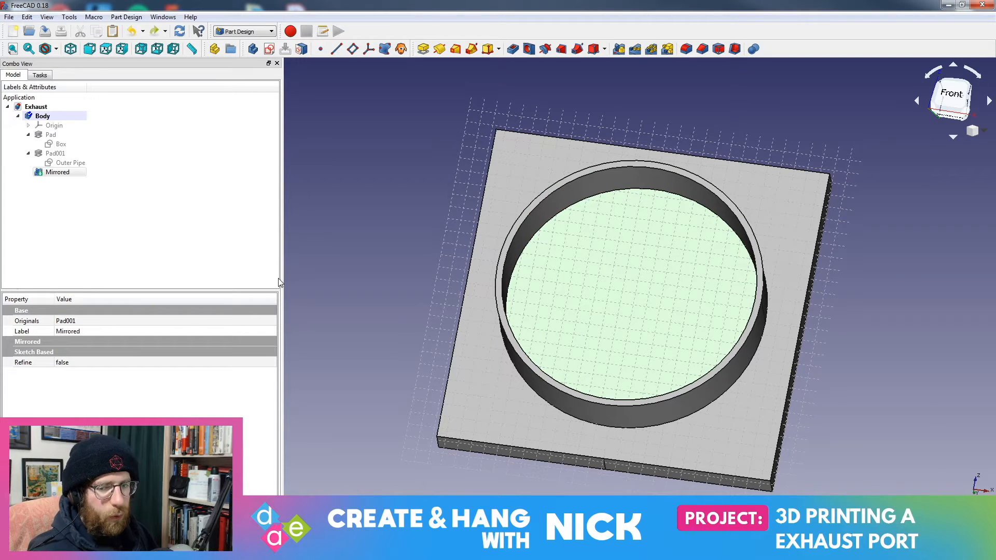
{"action": "middle_click_drag", "start_coordinate": [835, 367], "coordinate": [635, 263]}
{"action": "middle_click_drag", "start_coordinate": [524, 196], "coordinate": [457, 217]}
{"action": "left_click", "coordinate": [38, 174]}
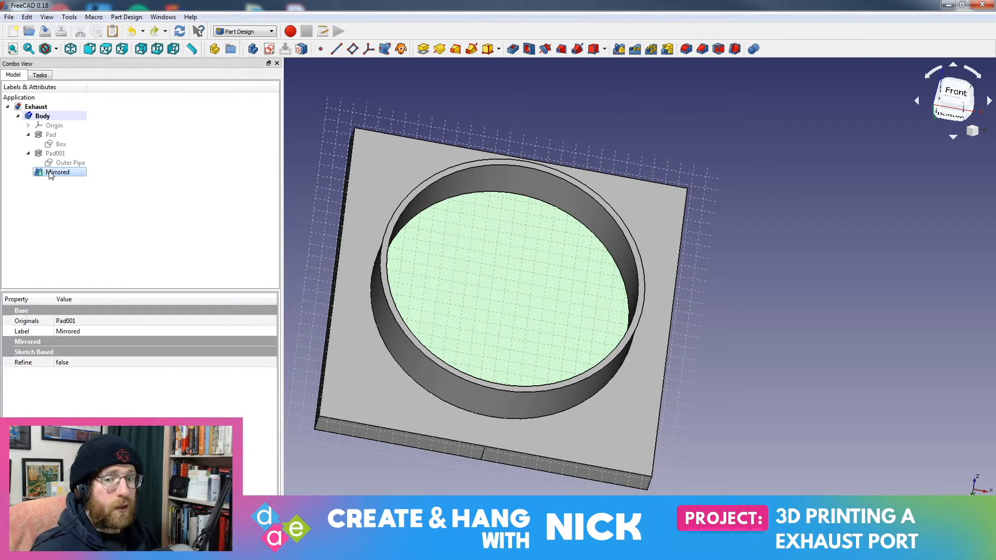
{"action": "right_click", "coordinate": [58, 174]}
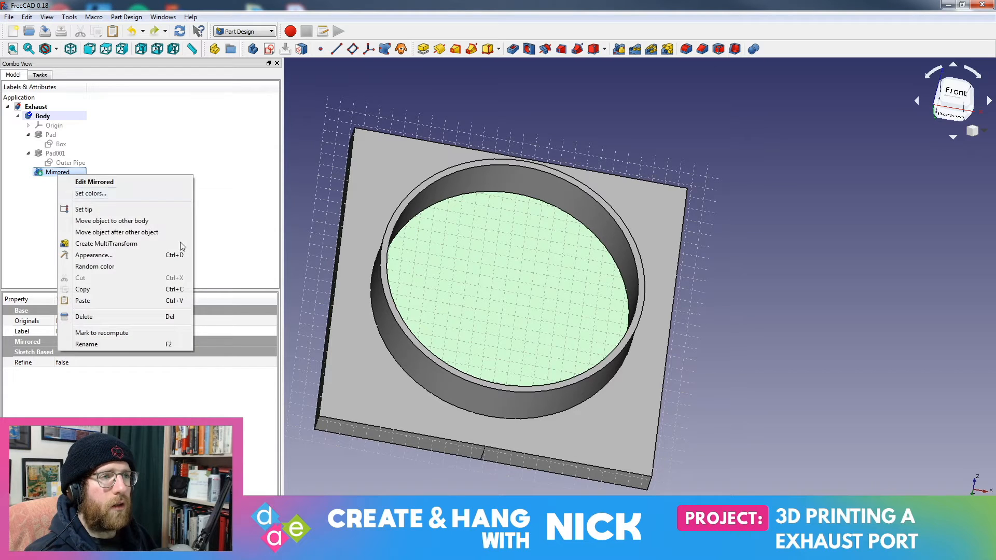
{"action": "left_click", "coordinate": [251, 178]}
{"action": "left_click", "coordinate": [57, 173]}
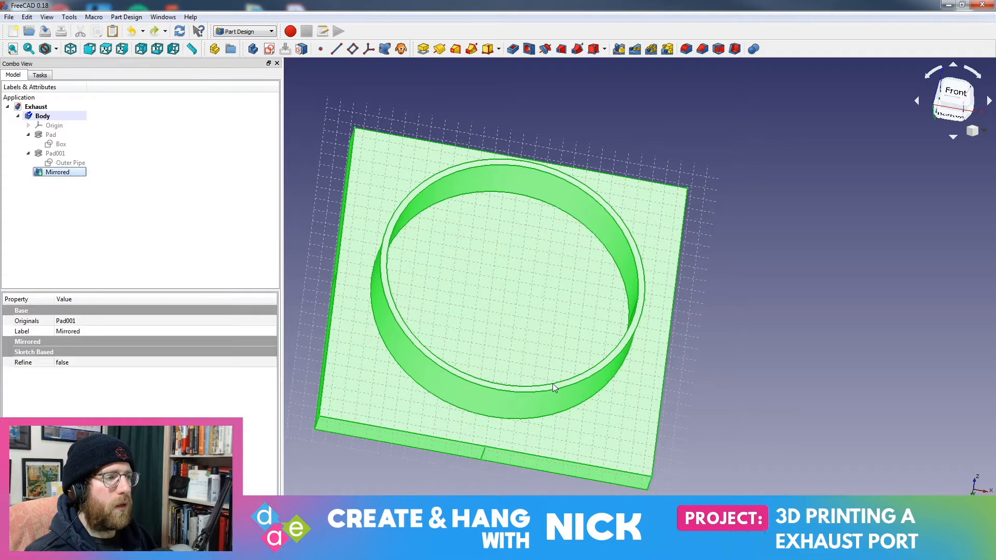
Create a new sketch on the round plate face inside the pipe collar
{"action": "left_click", "coordinate": [513, 283]}
{"action": "left_click", "coordinate": [268, 48]}
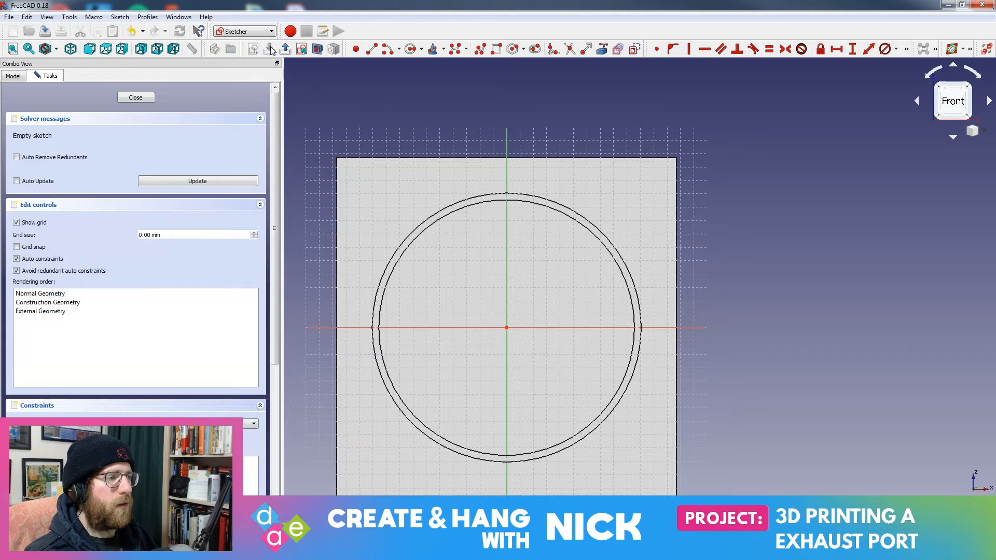
{"action": "scroll", "coordinate": [447, 341], "scroll_direction": "up", "scroll_amount": 2}
{"action": "scroll", "coordinate": [550, 243], "scroll_direction": "up", "scroll_amount": 2}
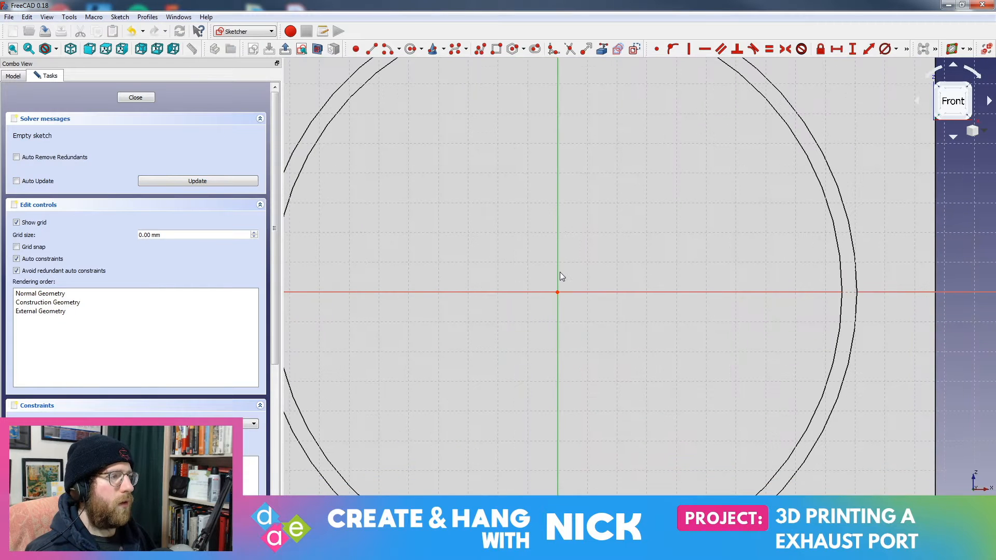
{"action": "scroll", "coordinate": [534, 62], "scroll_direction": "down", "scroll_amount": 4}
Draw a circle inside the collar with its centre slightly off the sketch origin
{"action": "left_click", "coordinate": [411, 48]}
{"action": "left_click", "coordinate": [528, 152]}
{"action": "left_click", "coordinate": [614, 116]}
Reference the collar's inner base edge on the plate as external geometry in the sketch
{"action": "mouse_move", "coordinate": [561, 109]}
{"action": "middle_mouse_down"}
{"action": "mouse_move", "coordinate": [547, 170]}
{"action": "mouse_move", "coordinate": [576, 218]}
{"action": "mouse_move", "coordinate": [567, 205]}
{"action": "middle_mouse_up"}
{"action": "left_click", "coordinate": [602, 48]}
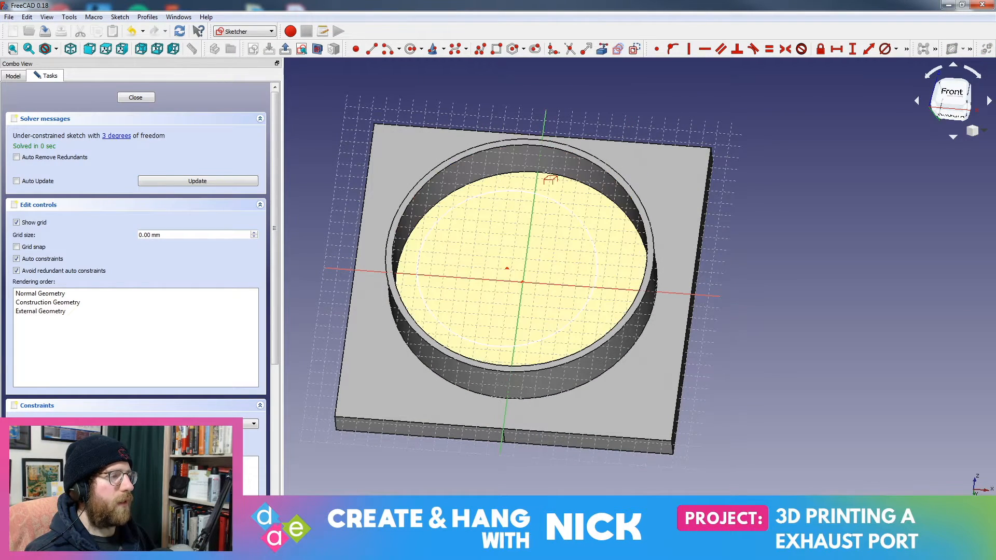
{"action": "scroll", "coordinate": [549, 184], "scroll_direction": "up", "scroll_amount": 5}
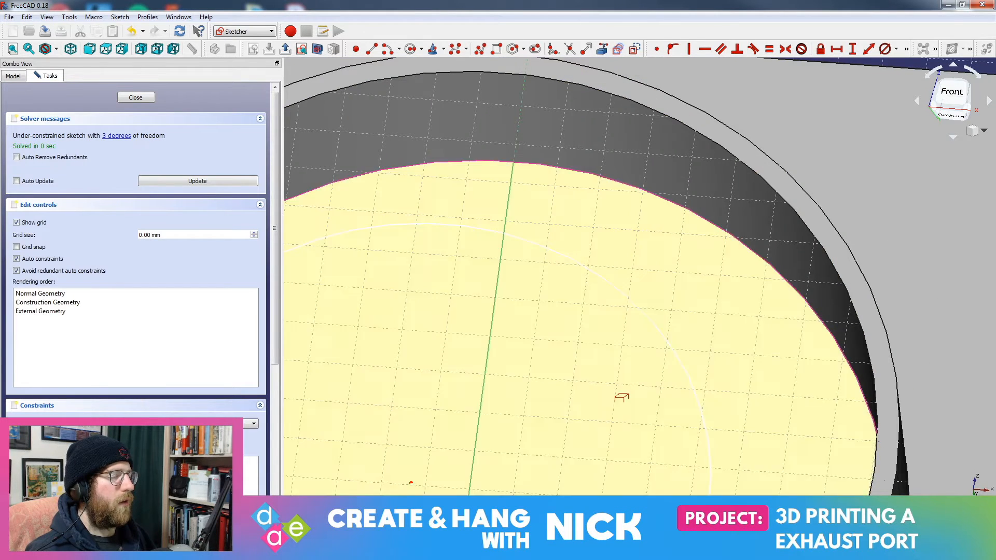
{"action": "scroll", "coordinate": [585, 251], "scroll_direction": "down", "scroll_amount": 5}
{"action": "key", "text": "Escape"}
Make the circle's centre coincident with the sketch origin
{"action": "middle_click_drag", "start_coordinate": [583, 164], "coordinate": [572, 228]}
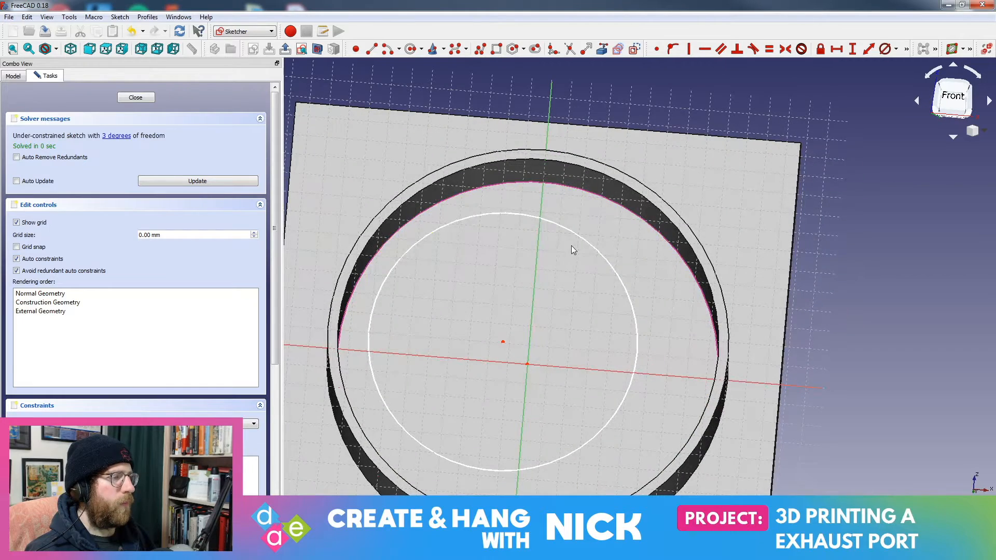
{"action": "left_click", "coordinate": [503, 342]}
{"action": "left_click", "coordinate": [527, 364]}
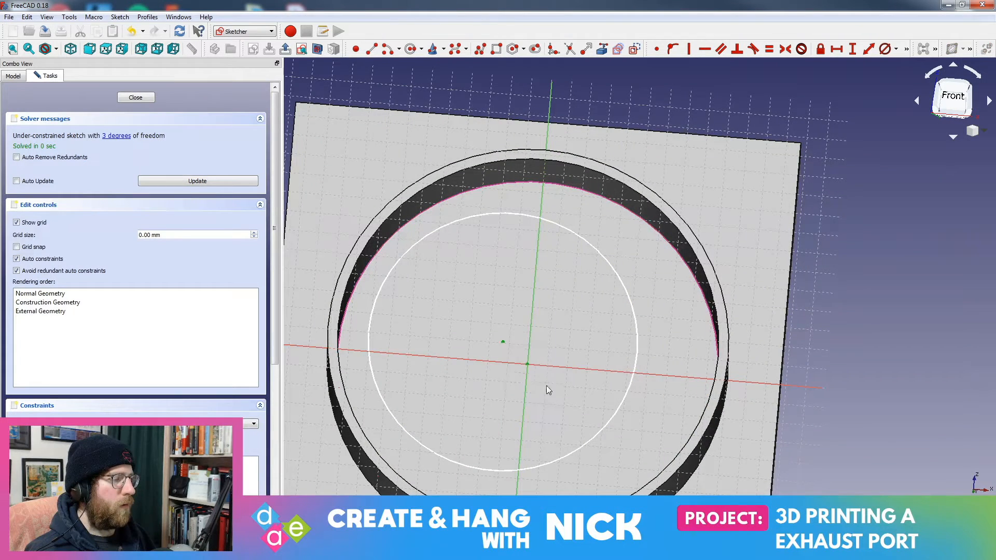
{"action": "left_click", "coordinate": [657, 49]}
Constrain the sketched circle to be equal in size to the referenced inner edge of the collar
{"action": "left_click", "coordinate": [581, 191]}
{"action": "left_click", "coordinate": [571, 244]}
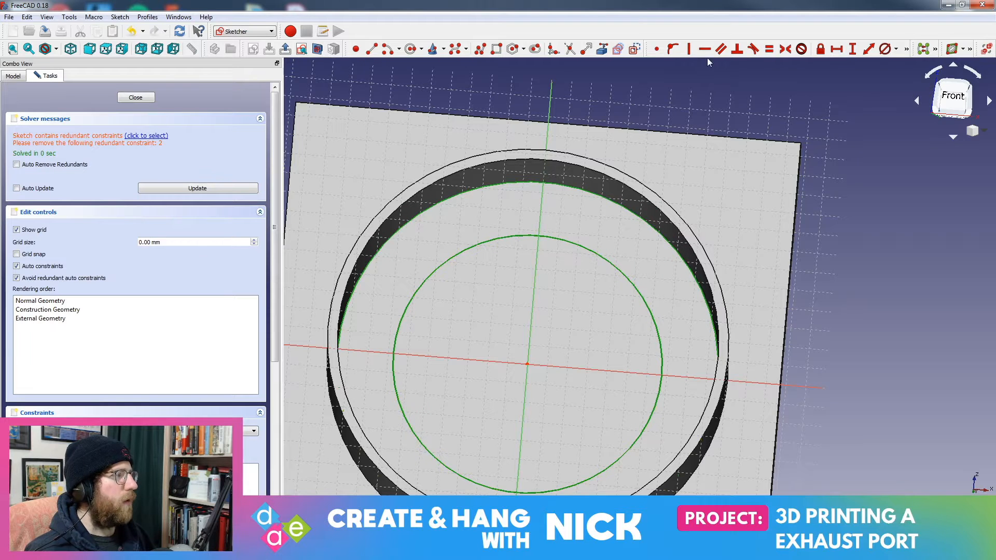
{"action": "left_click", "coordinate": [719, 50]}
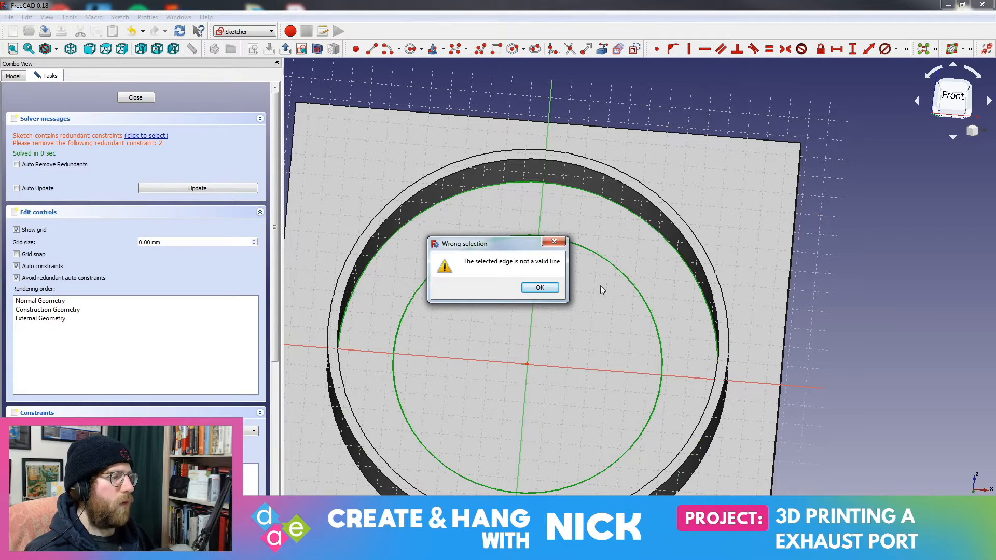
{"action": "left_click", "coordinate": [550, 285]}
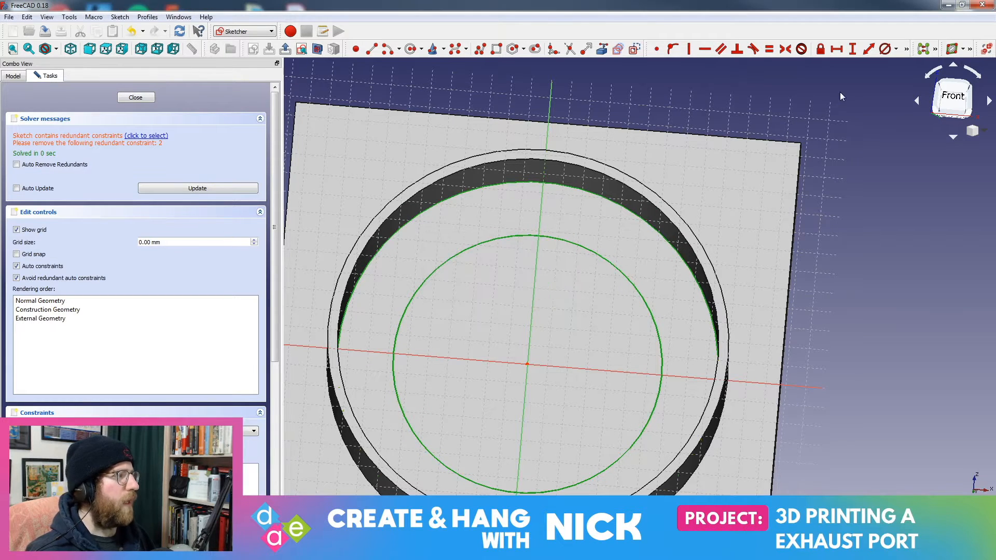
{"action": "left_click", "coordinate": [772, 53]}
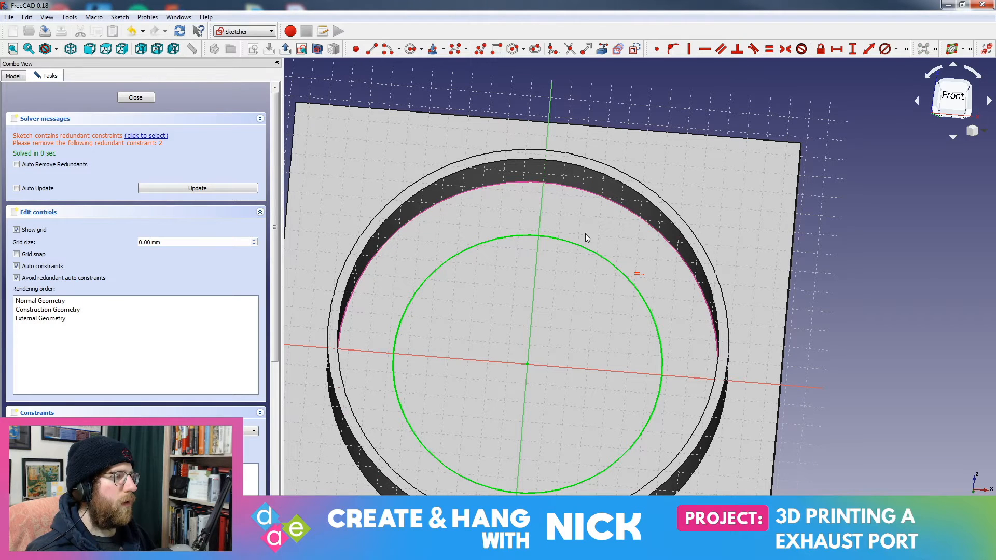
{"action": "middle_click_drag", "start_coordinate": [620, 356], "coordinate": [630, 381]}
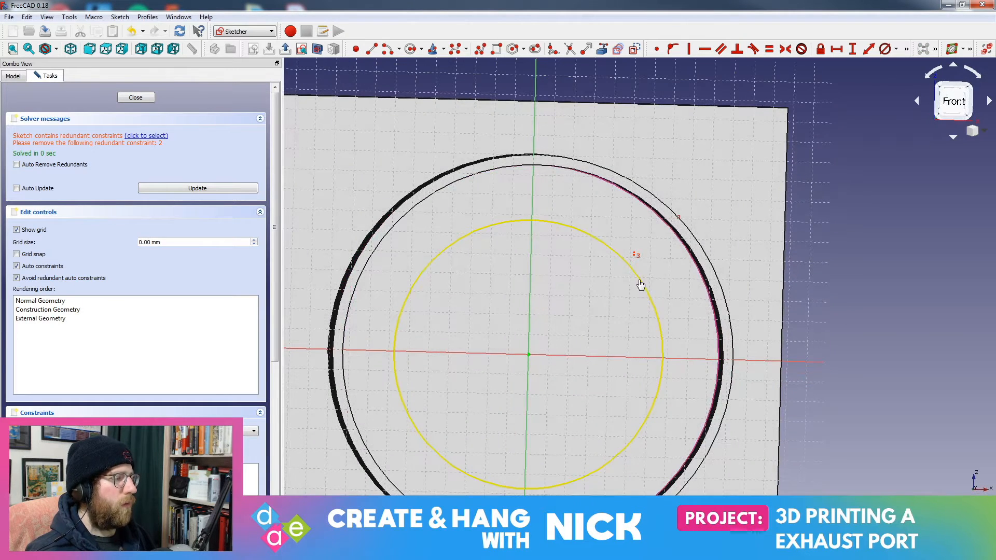
{"action": "middle_click_drag", "start_coordinate": [591, 284], "coordinate": [523, 252]}
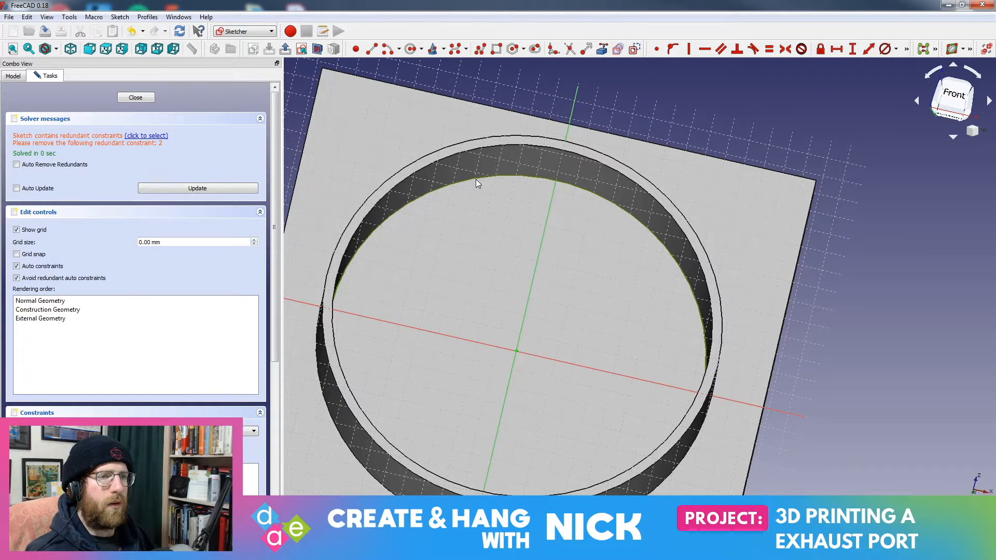
Delete the redundant constraint reported for the circle sketch from its constraints
{"action": "left_click", "coordinate": [77, 469]}
{"action": "left_click", "coordinate": [78, 487]}
{"action": "left_click", "coordinate": [114, 468]}
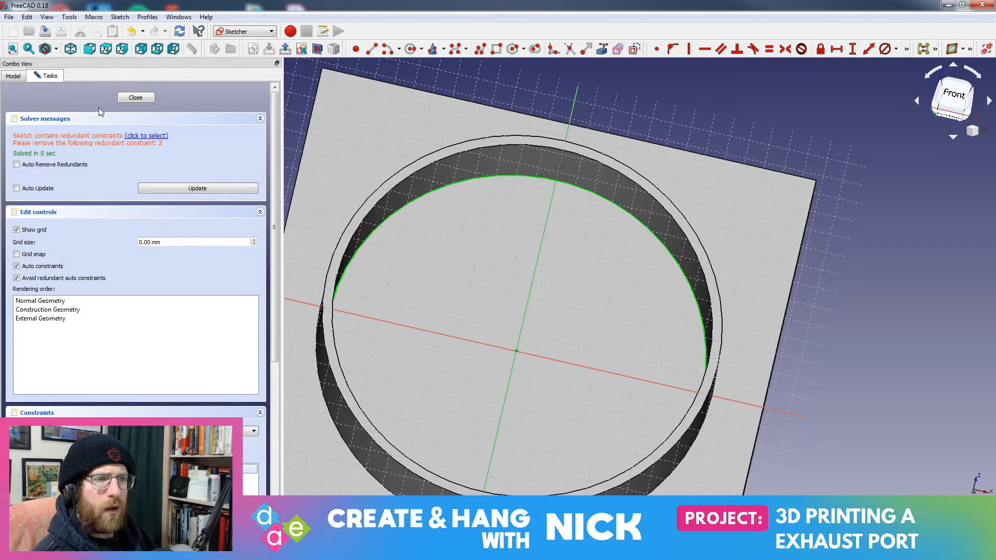
{"action": "left_click", "coordinate": [114, 477]}
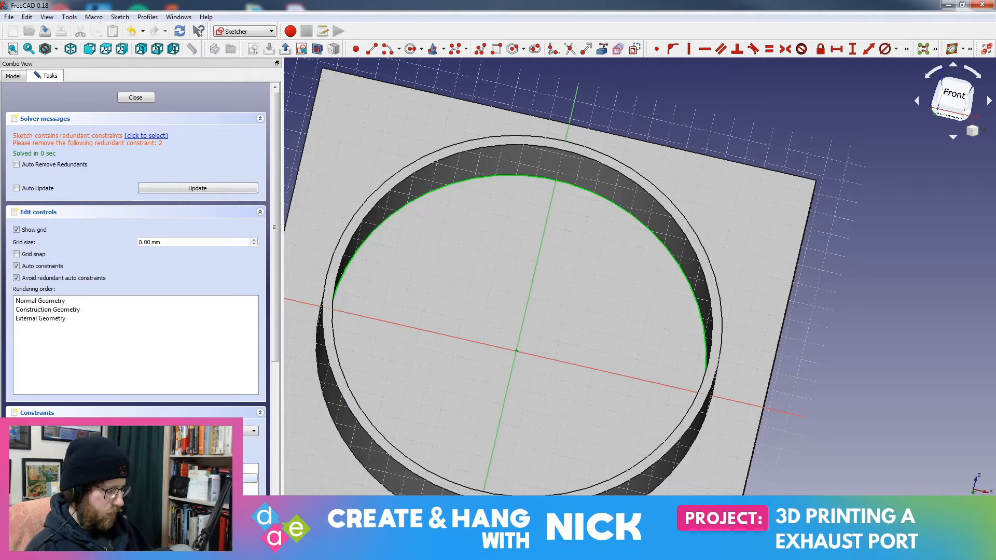
{"action": "key", "text": "Delete"}
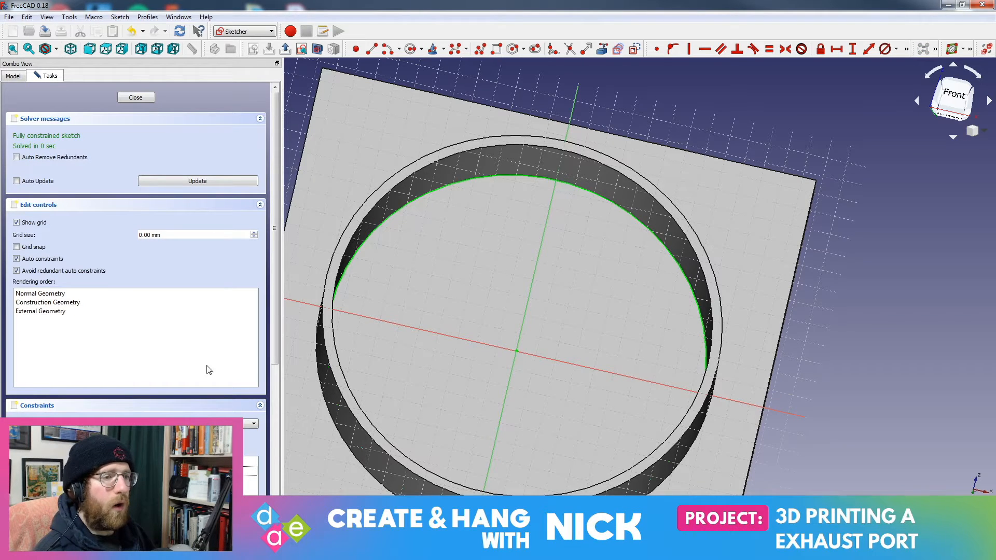
Display the plate Pad and the Outer Pipe sketch to compare the collar's profile with the new circle
{"action": "left_click", "coordinate": [547, 179]}
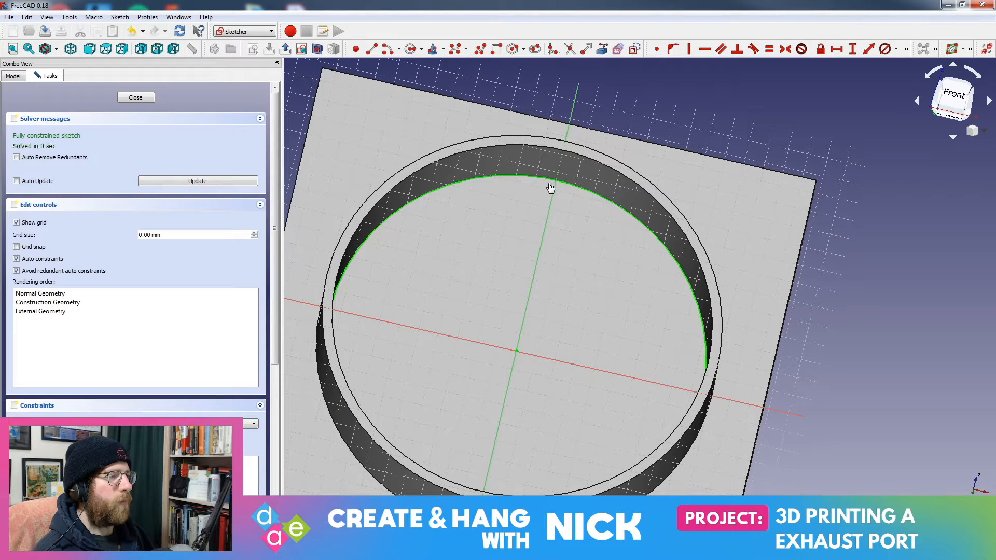
{"action": "left_click", "coordinate": [22, 74]}
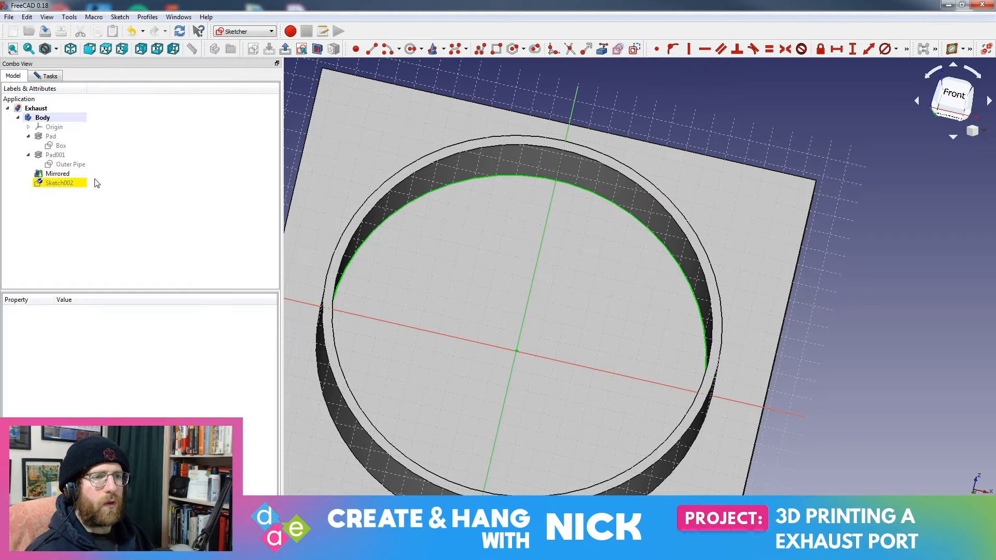
{"action": "left_click", "coordinate": [58, 174]}
{"action": "left_click", "coordinate": [59, 156]}
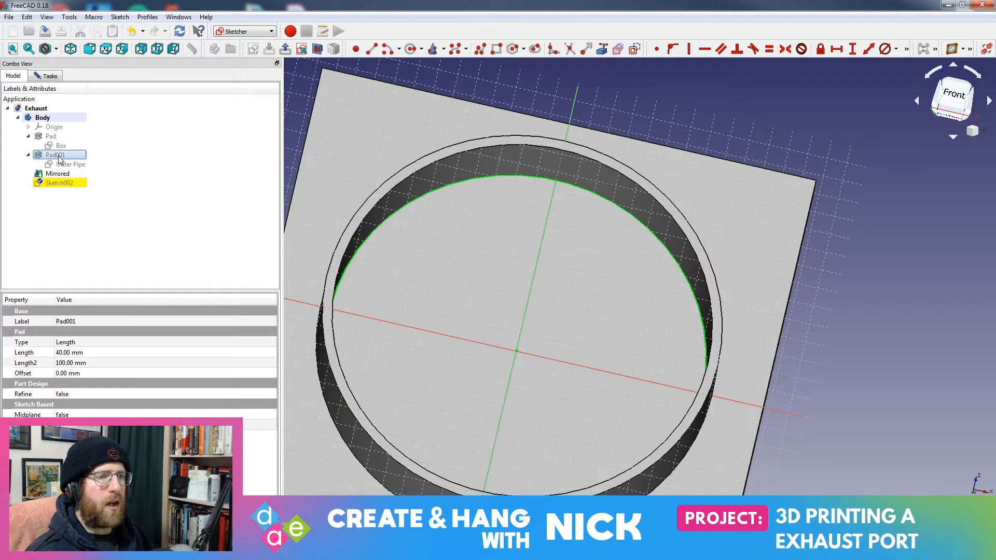
{"action": "left_click", "coordinate": [50, 137]}
{"action": "key", "text": "space"}
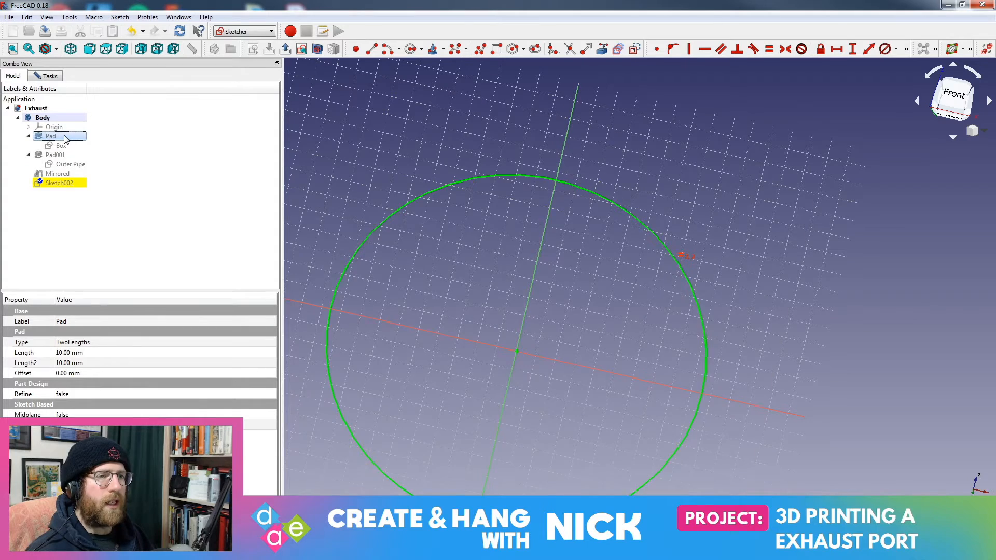
{"action": "key", "text": "space"}
{"action": "middle_click_drag", "start_coordinate": [666, 224], "coordinate": [687, 234]}
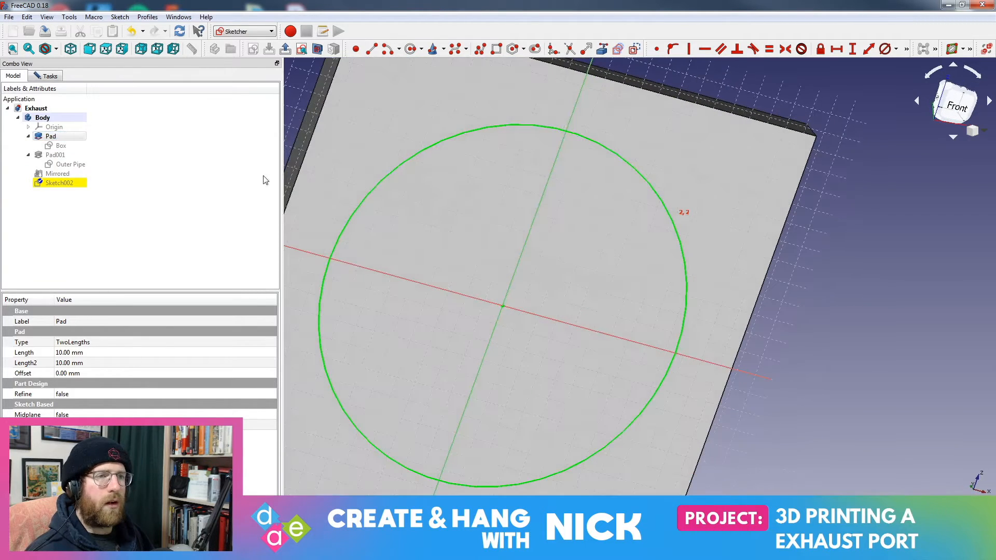
{"action": "left_click", "coordinate": [71, 164]}
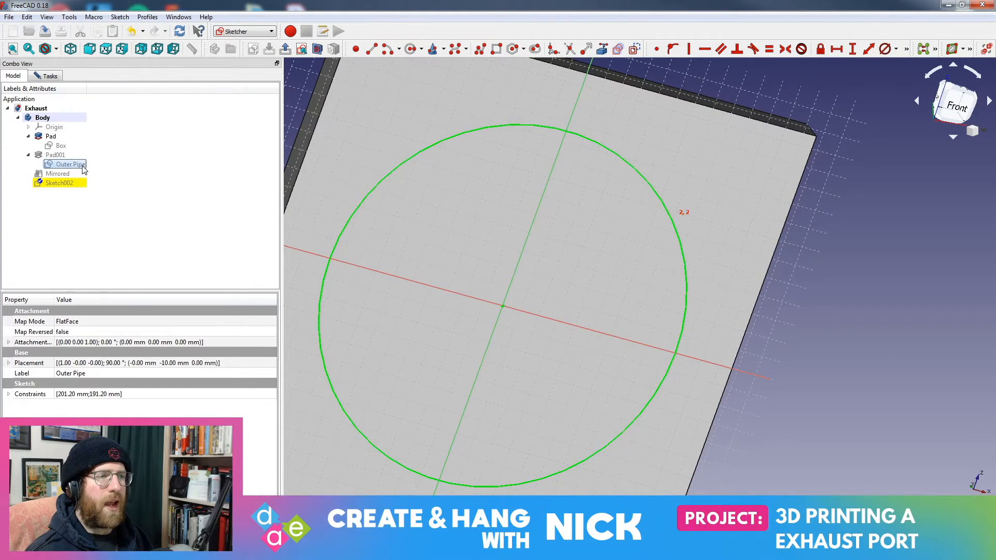
{"action": "middle_click_drag", "start_coordinate": [570, 235], "coordinate": [560, 211]}
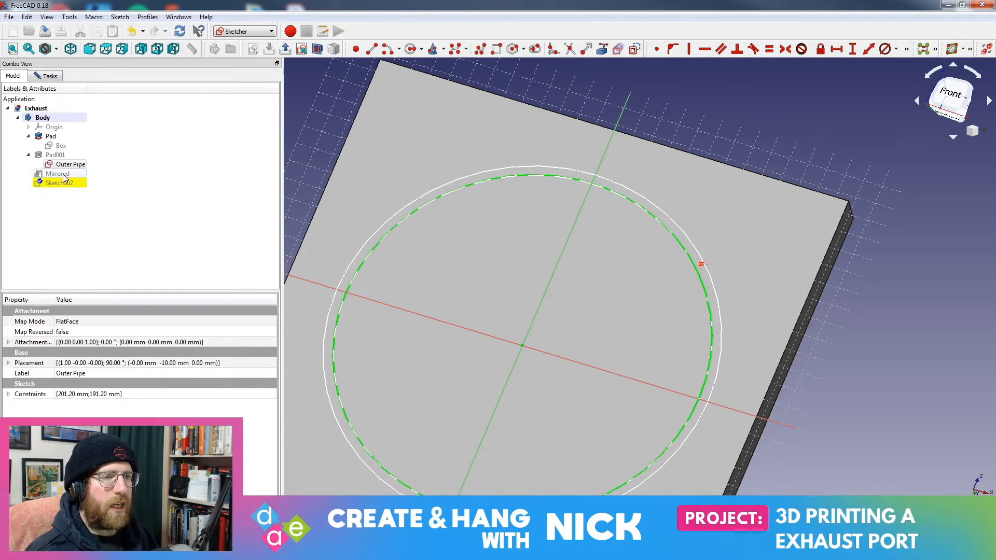
Check the circle against the collar Pad001, and display the Mirrored body again
{"action": "left_click", "coordinate": [55, 155]}
{"action": "key", "text": "space"}
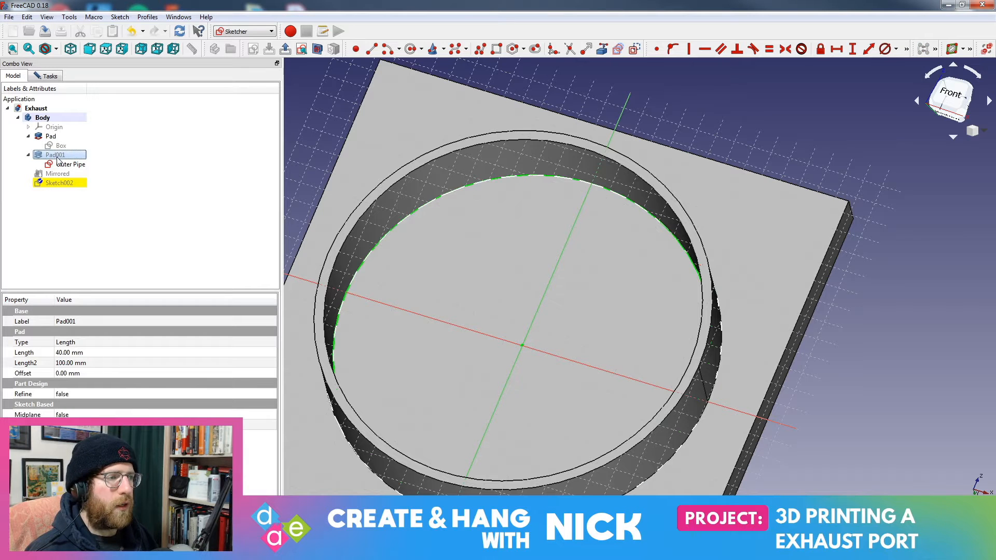
{"action": "left_click", "coordinate": [55, 184]}
{"action": "key", "text": "space"}
{"action": "middle_click_drag", "start_coordinate": [470, 209], "coordinate": [503, 231]}
{"action": "scroll", "coordinate": [482, 223], "scroll_direction": "down", "scroll_amount": 2}
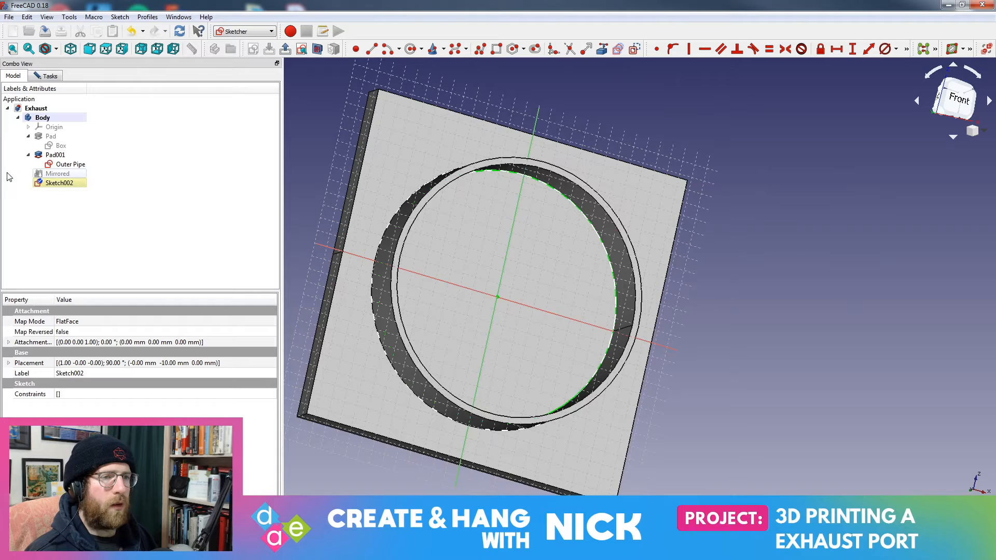
{"action": "left_click", "coordinate": [57, 174]}
{"action": "key", "text": "space"}
{"action": "middle_click_drag", "start_coordinate": [566, 225], "coordinate": [493, 222]}
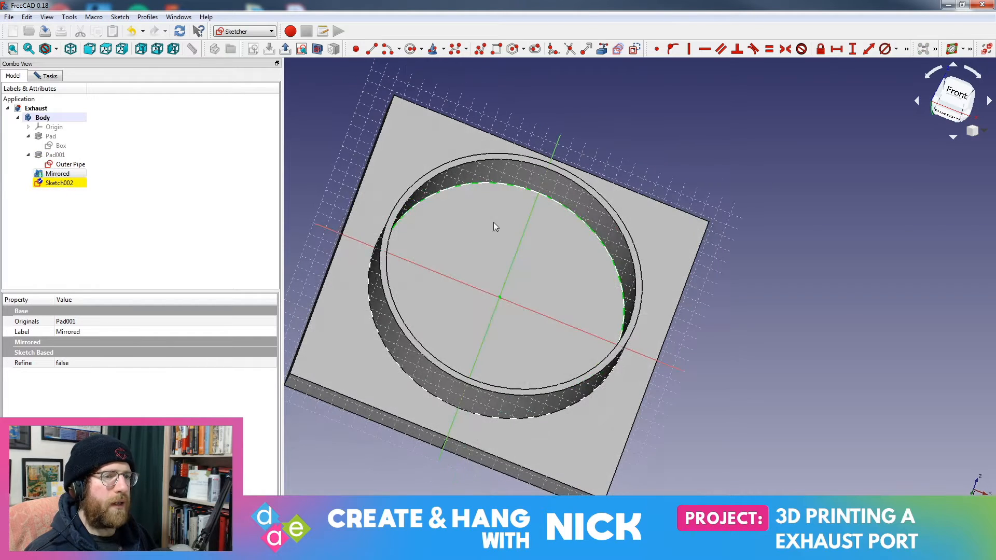
Close the circle sketch Sketch002 to return to the solid model
{"action": "left_click", "coordinate": [61, 185]}
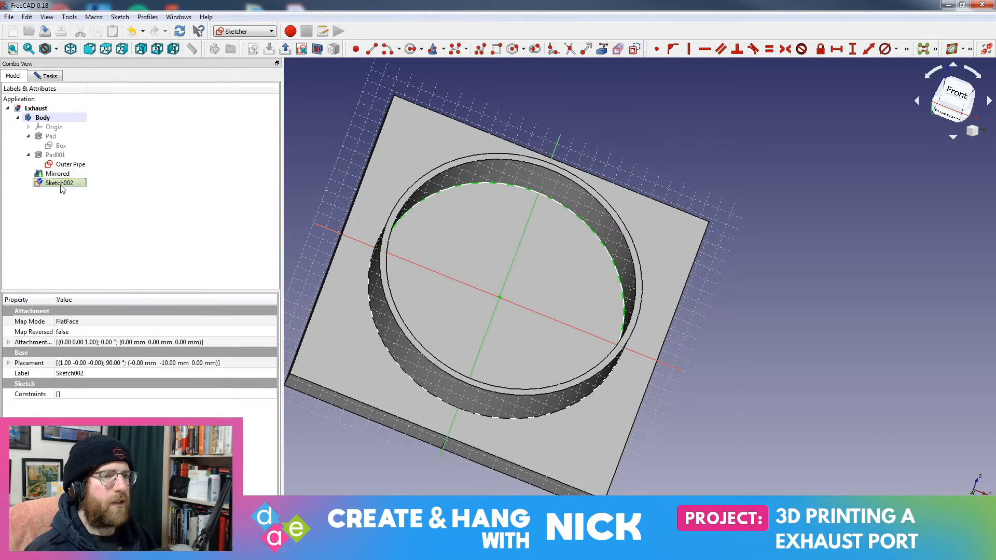
{"action": "double_click", "coordinate": [60, 185]}
{"action": "left_click", "coordinate": [135, 97]}
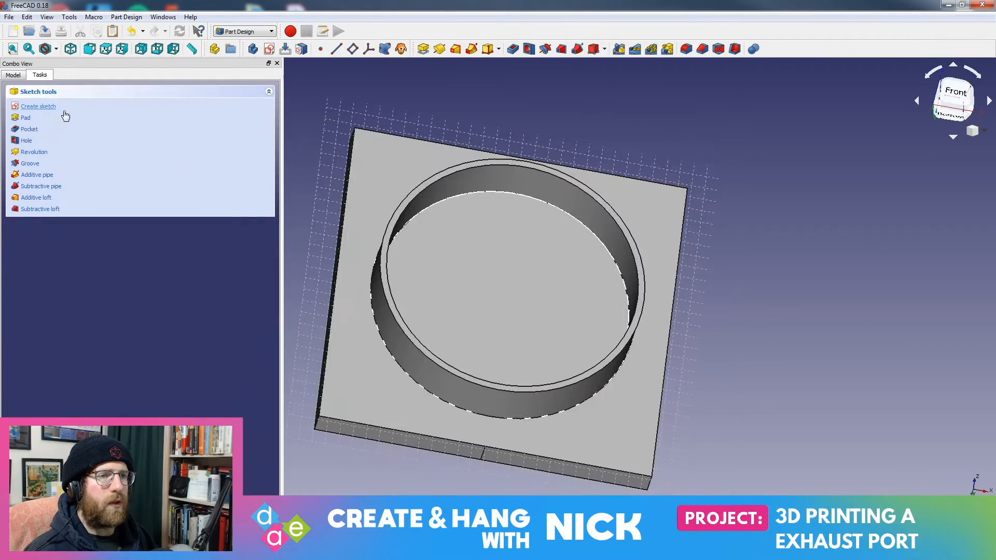
Pocket the circle sketch through the whole part with type Through all
{"action": "left_click", "coordinate": [29, 129]}
{"action": "mouse_move", "coordinate": [415, 222]}
{"action": "middle_mouse_down"}
{"action": "mouse_move", "coordinate": [441, 212]}
{"action": "mouse_move", "coordinate": [433, 184]}
{"action": "middle_mouse_up"}
{"action": "left_click", "coordinate": [167, 139]}
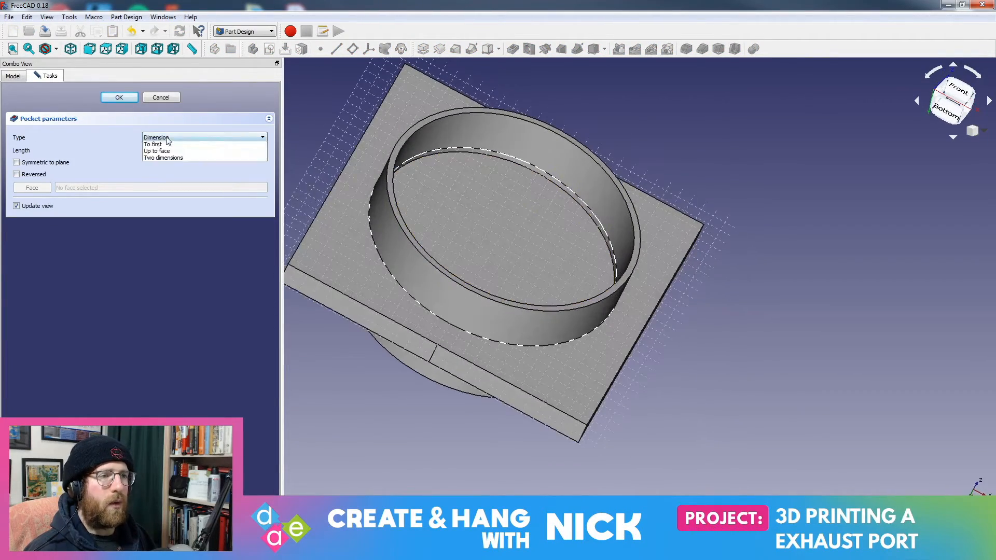
{"action": "left_click", "coordinate": [160, 145]}
{"action": "middle_click_drag", "start_coordinate": [437, 211], "coordinate": [745, 259]}
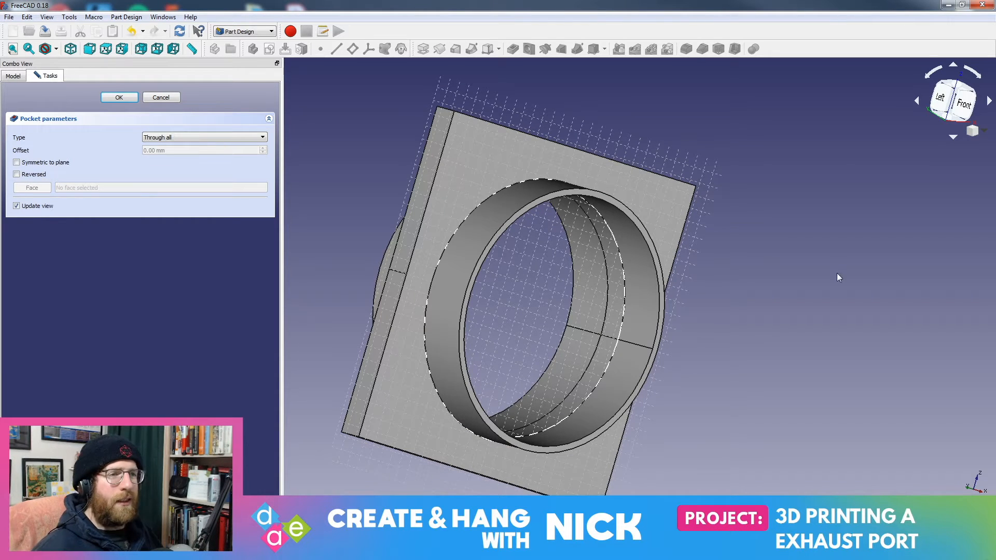
{"action": "left_click", "coordinate": [134, 99]}
Examine the opened plate, the pipe collars and the inner bore from several angles
{"action": "middle_click_drag", "start_coordinate": [718, 208], "coordinate": [666, 235]}
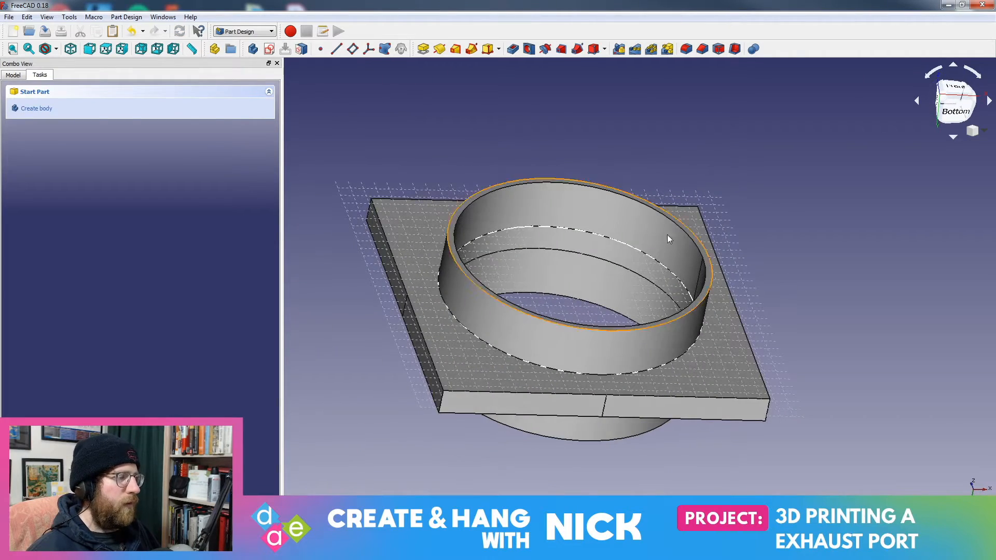
{"action": "left_click", "coordinate": [9, 16]}
{"action": "left_click", "coordinate": [815, 276]}
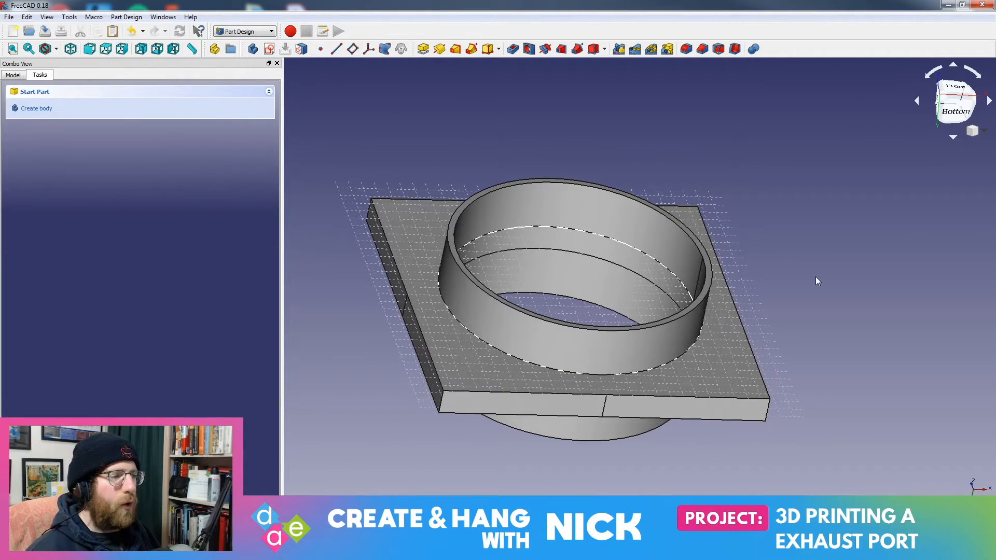
{"action": "middle_click_drag", "start_coordinate": [779, 229], "coordinate": [816, 368]}
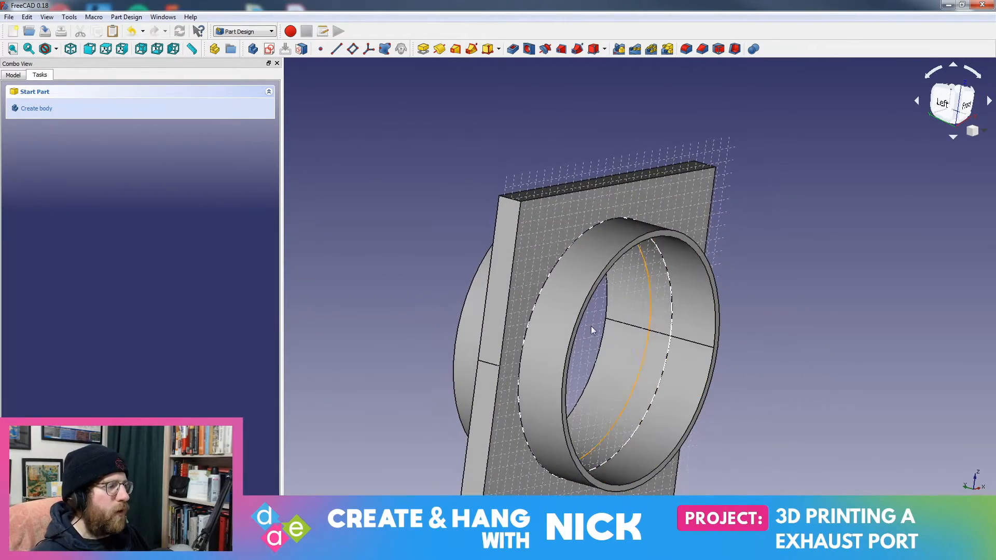
{"action": "middle_click_drag", "start_coordinate": [838, 446], "coordinate": [779, 269]}
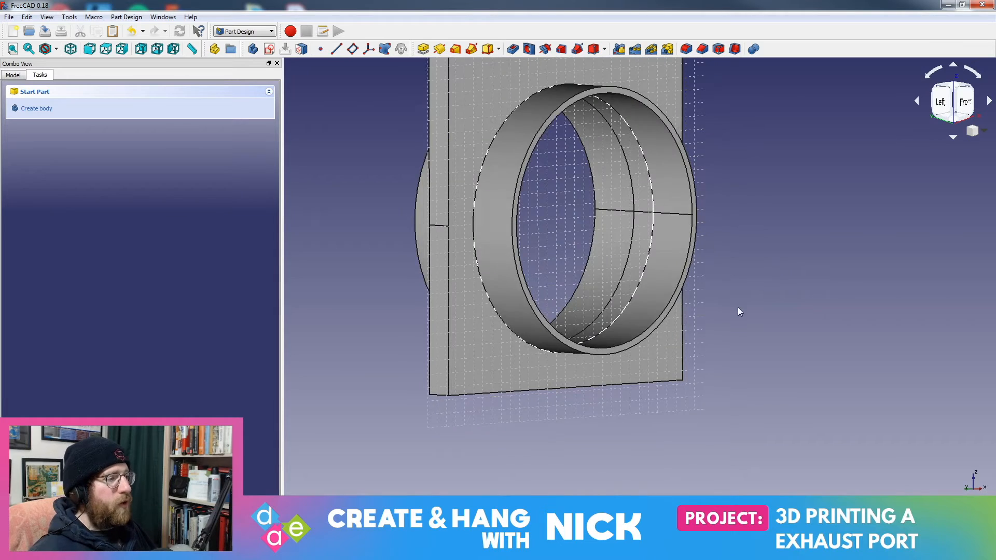
{"action": "scroll", "coordinate": [718, 270], "scroll_direction": "down", "scroll_amount": 4}
{"action": "middle_click_drag", "start_coordinate": [695, 223], "coordinate": [674, 262]}
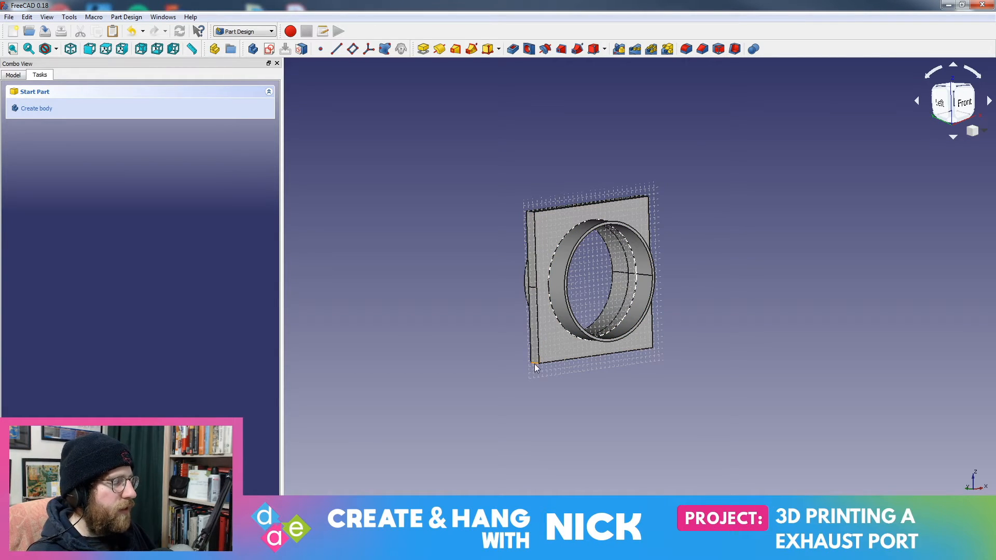
{"action": "scroll", "coordinate": [558, 343], "scroll_direction": "up", "scroll_amount": 5}
{"action": "scroll", "coordinate": [605, 341], "scroll_direction": "down", "scroll_amount": 6}
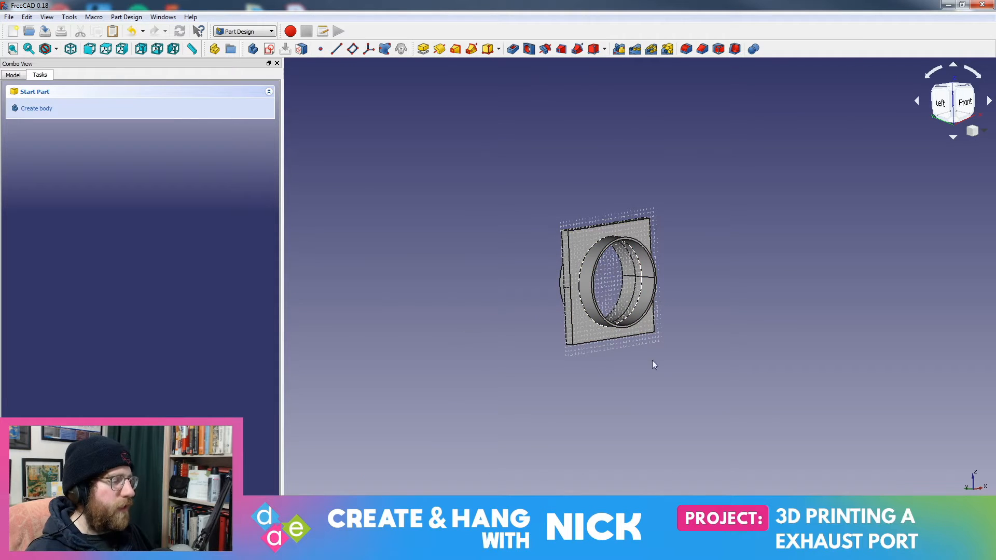
{"action": "scroll", "coordinate": [647, 389], "scroll_direction": "up", "scroll_amount": 4}
{"action": "middle_click_drag", "start_coordinate": [697, 139], "coordinate": [780, 274]}
{"action": "scroll", "coordinate": [795, 262], "scroll_direction": "up", "scroll_amount": 3}
{"action": "scroll", "coordinate": [766, 277], "scroll_direction": "down", "scroll_amount": 3}
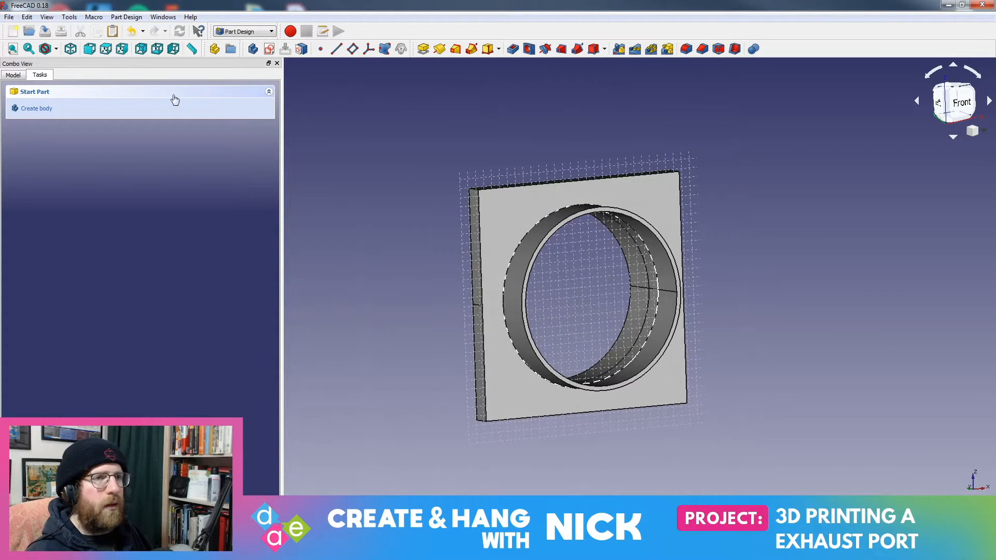
{"action": "left_click", "coordinate": [9, 17]}
{"action": "left_click", "coordinate": [35, 83]}
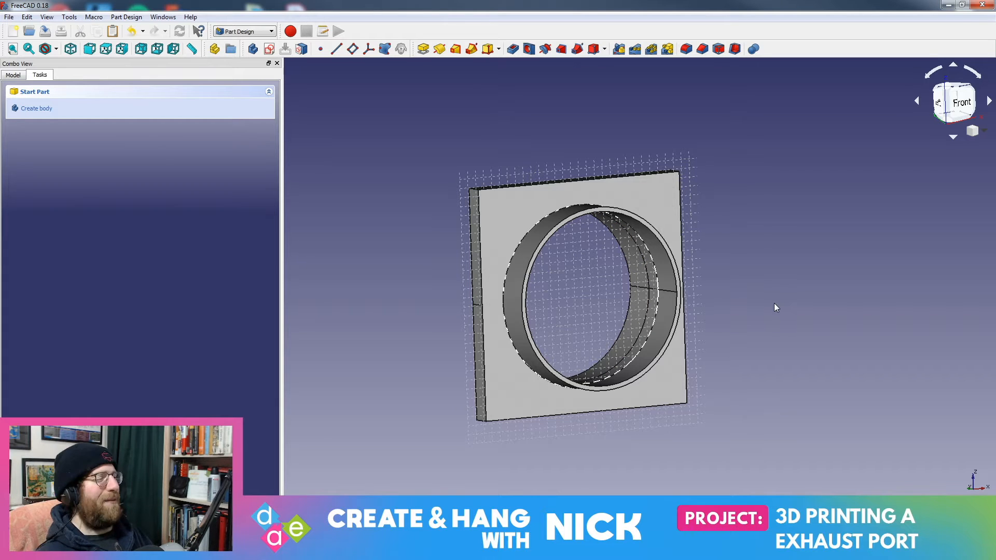
Inspect the upper and lower face segments on the plate's narrow side by selecting them
{"action": "middle_click_drag", "start_coordinate": [690, 220], "coordinate": [670, 187]}
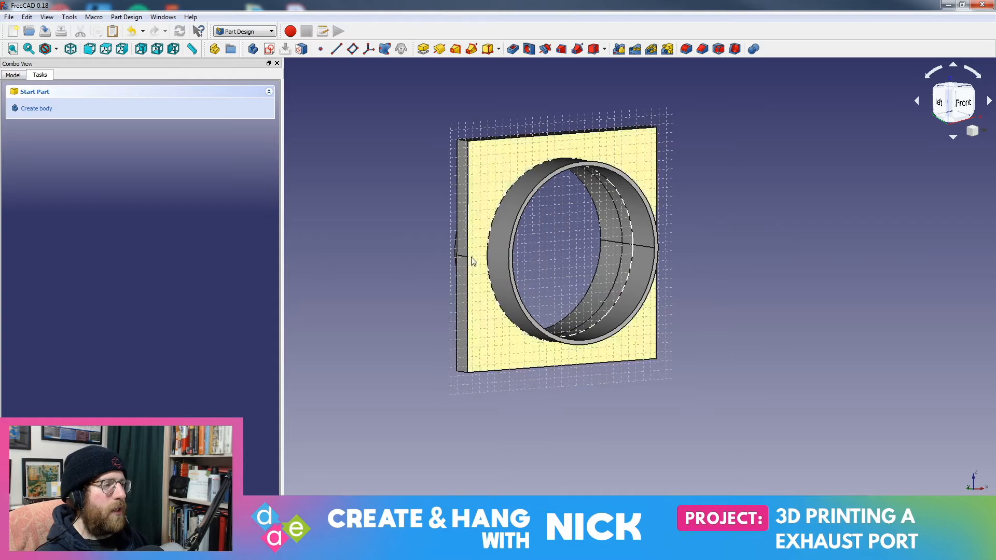
{"action": "left_click", "coordinate": [462, 282]}
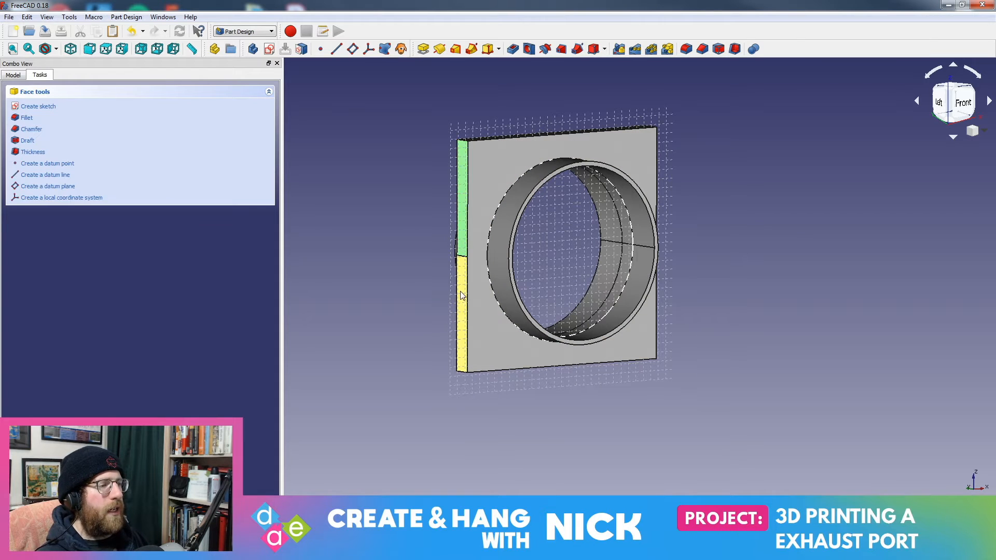
{"action": "middle_click_drag", "start_coordinate": [290, 201], "coordinate": [333, 210]}
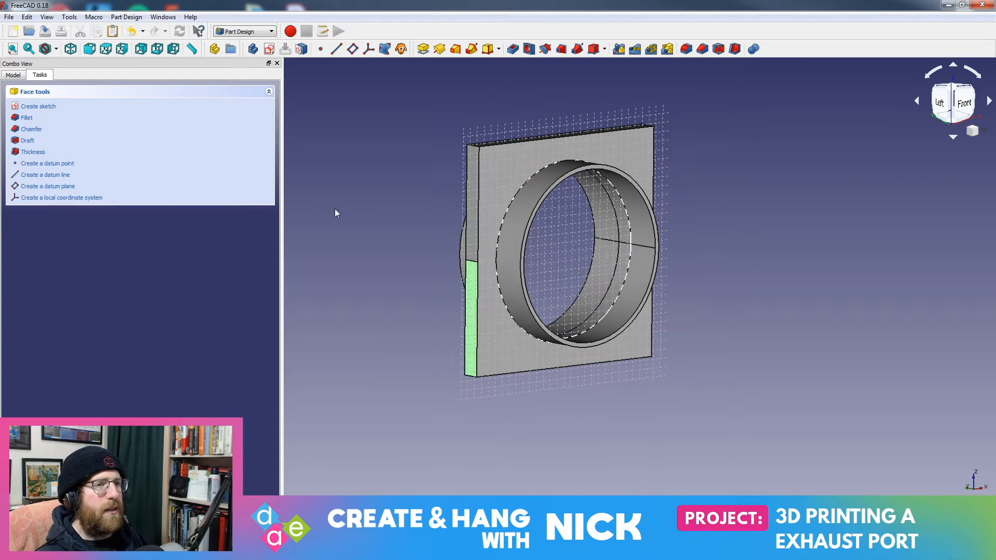
{"action": "left_click", "coordinate": [473, 220]}
{"action": "left_click", "coordinate": [466, 288]}
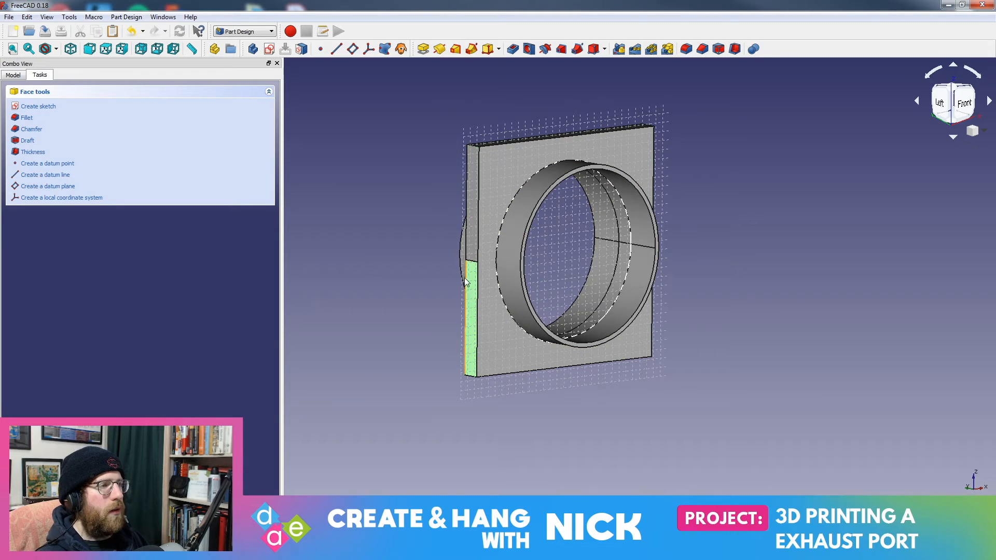
{"action": "left_click", "coordinate": [472, 258]}
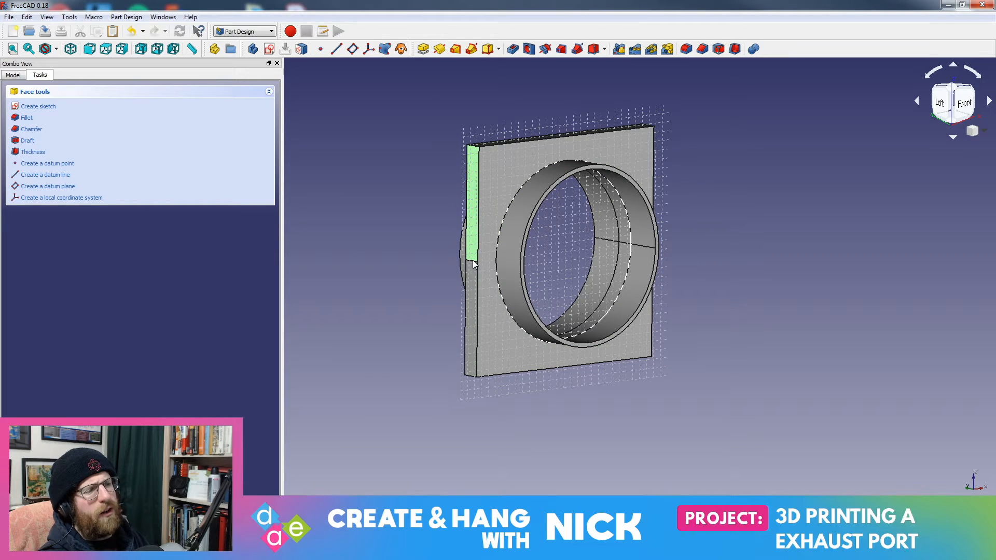
{"action": "left_click", "coordinate": [475, 261]}
{"action": "middle_click_drag", "start_coordinate": [734, 236], "coordinate": [576, 281]}
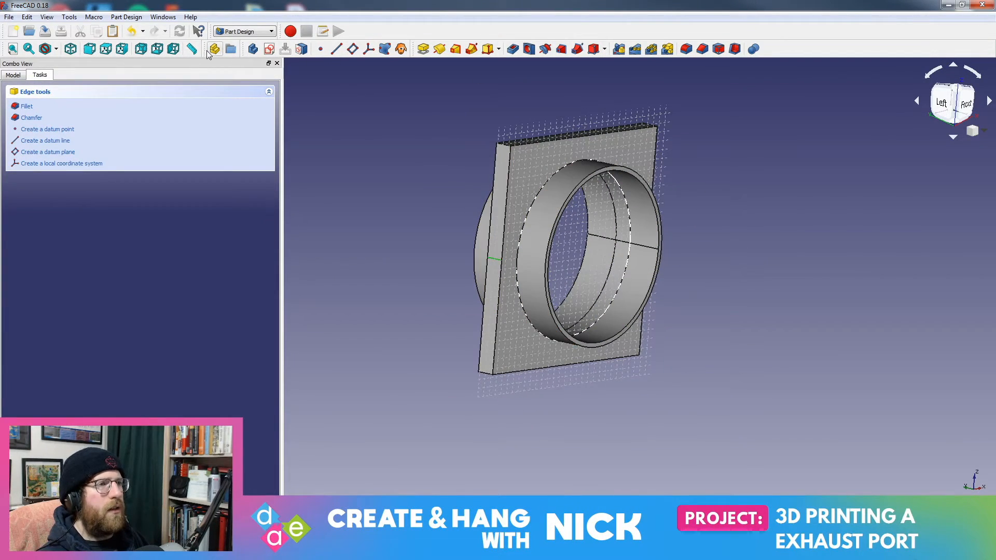
{"action": "left_click", "coordinate": [268, 49]}
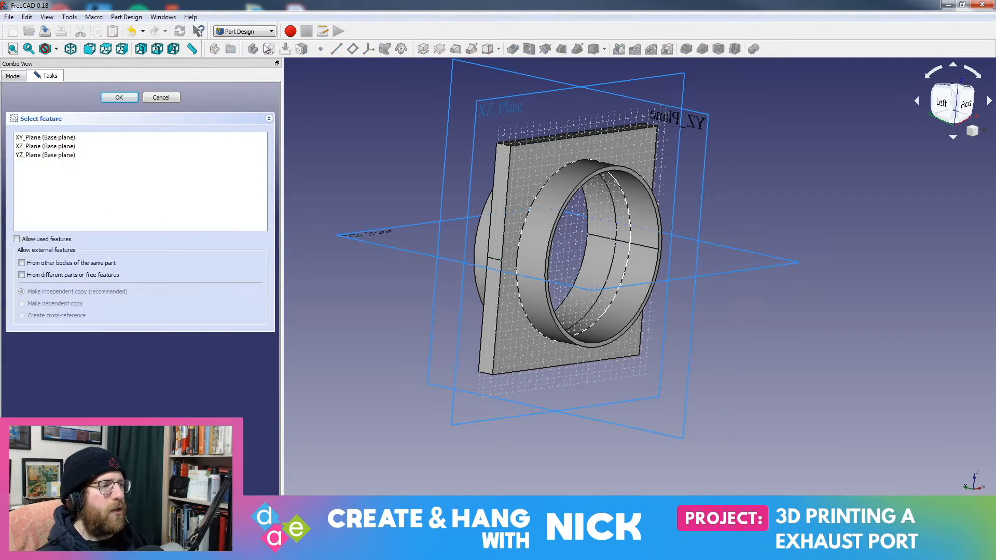
{"action": "left_click", "coordinate": [705, 120]}
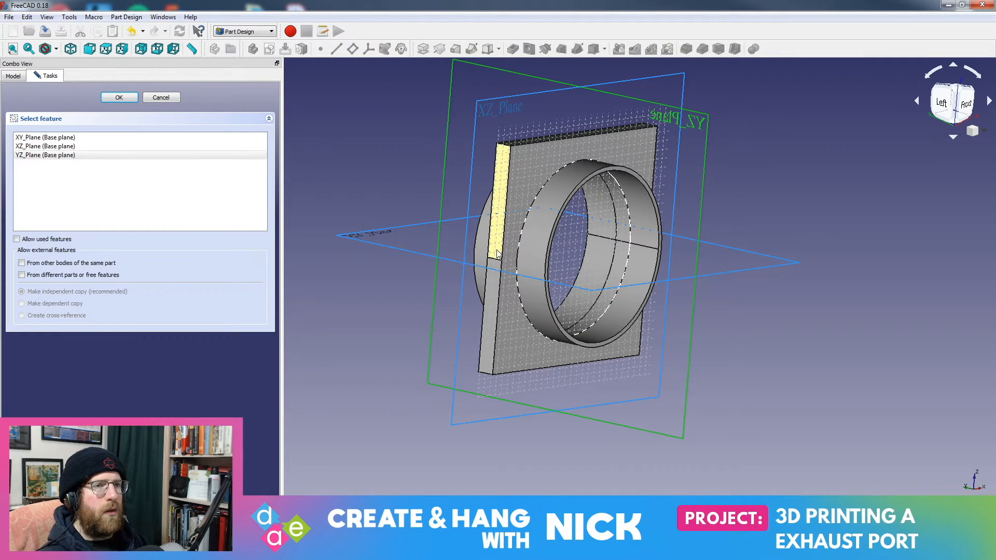
{"action": "left_click", "coordinate": [160, 98]}
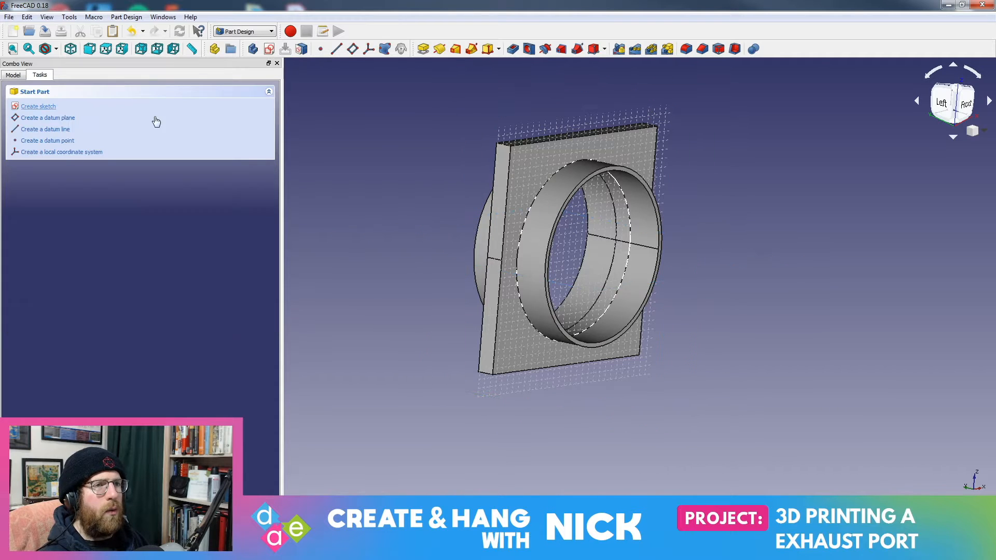
Rename the pocket's sketch Sketch002 as Inner Pipe
{"action": "left_click", "coordinate": [13, 74]}
{"action": "left_click", "coordinate": [28, 181]}
{"action": "left_click", "coordinate": [68, 191]}
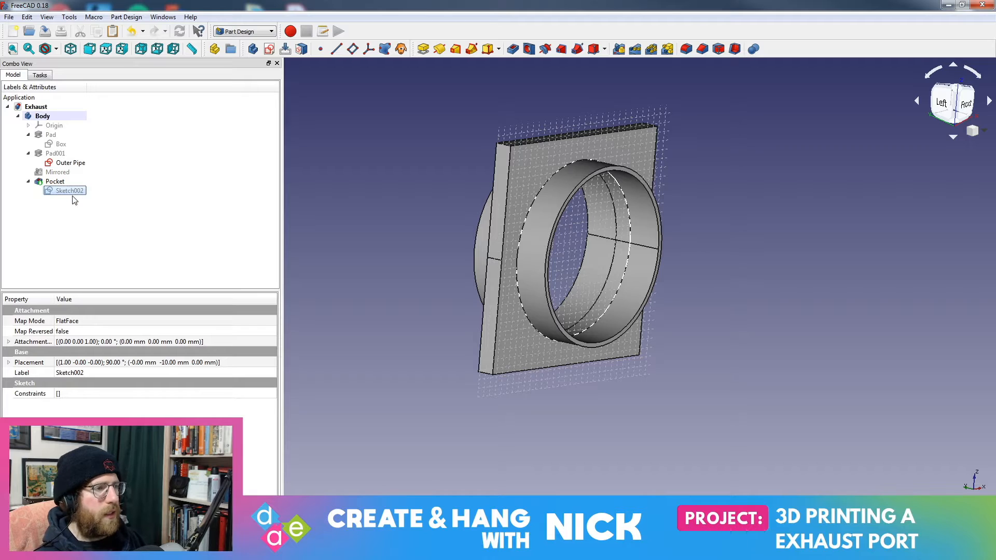
{"action": "right_click", "coordinate": [65, 194]}
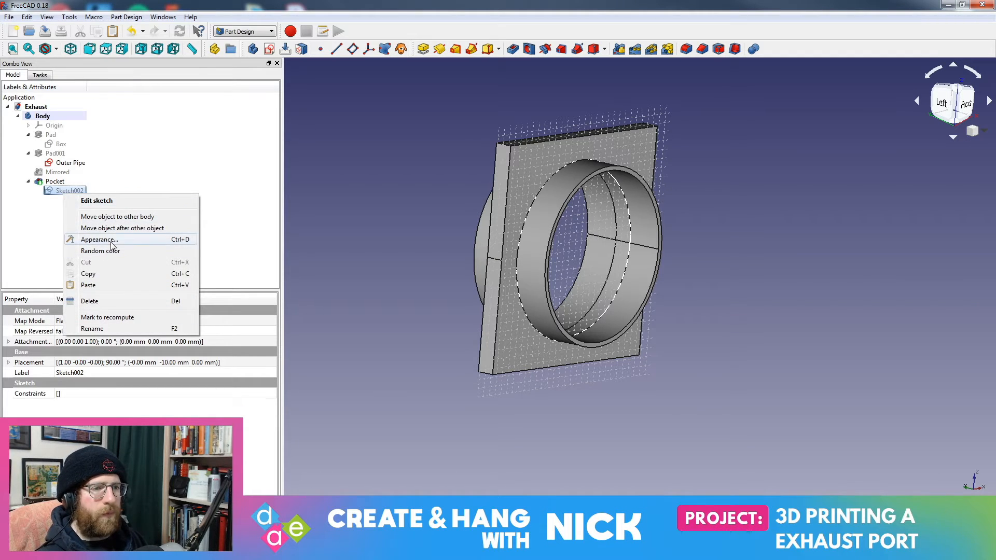
{"action": "left_click", "coordinate": [110, 330]}
{"action": "type", "text": "In"}
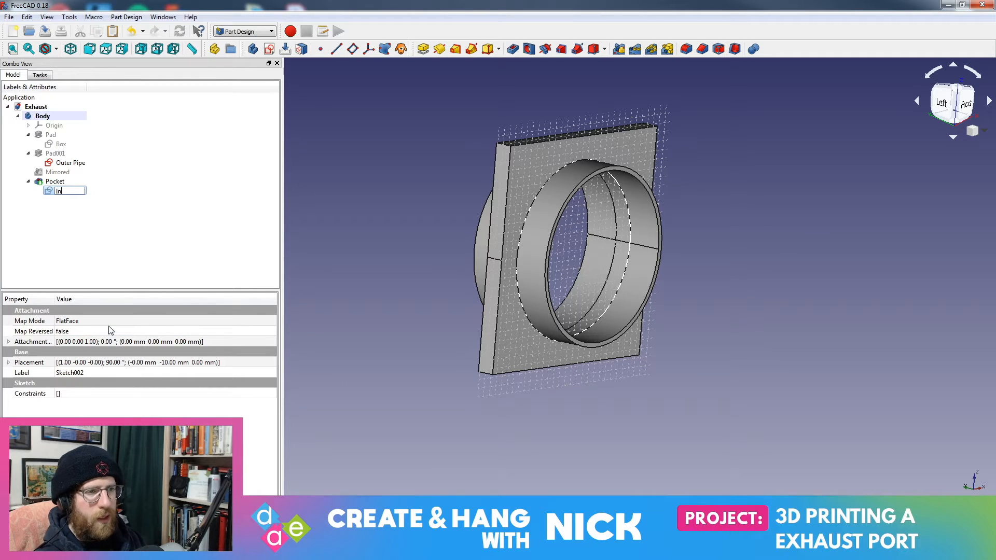
{"action": "type", "text": "ner Pipe"}
{"action": "key", "text": "Return"}
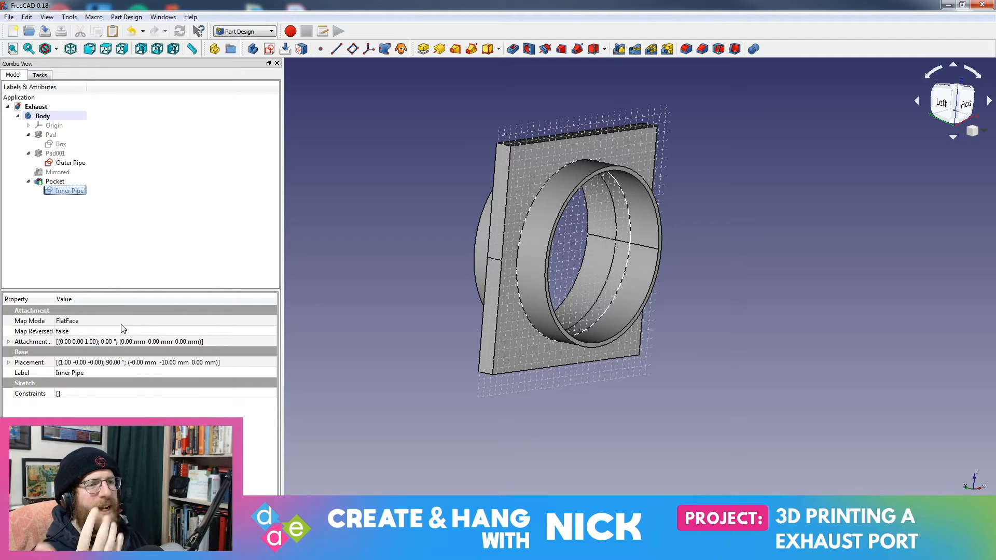
Rename the pocket's sketch as Cylindrical Hole
{"action": "left_click", "coordinate": [68, 163]}
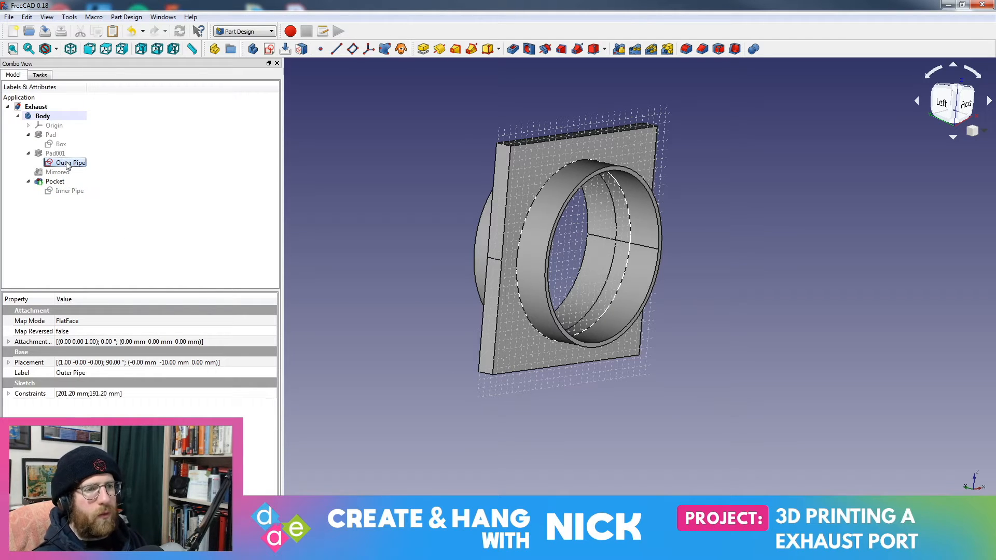
{"action": "left_click", "coordinate": [70, 191]}
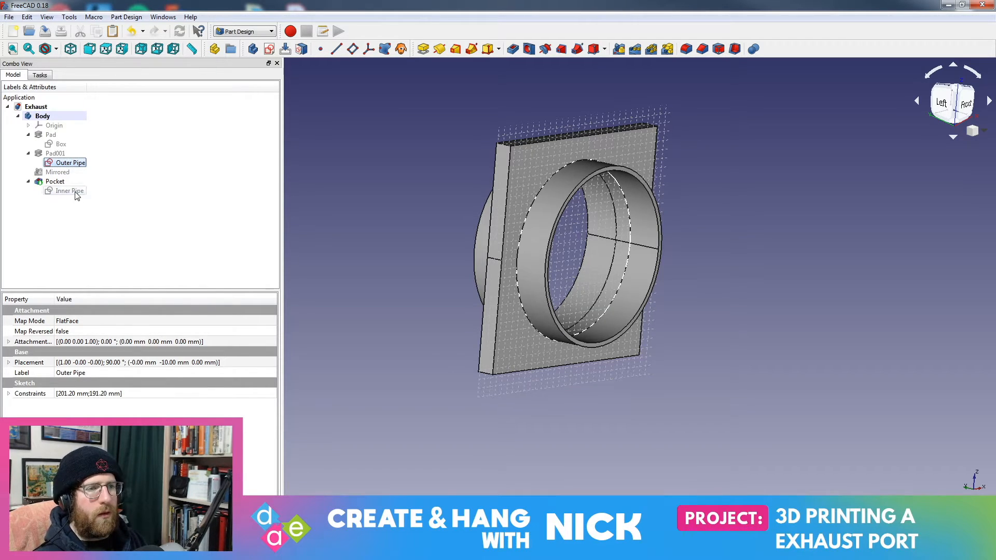
{"action": "right_click", "coordinate": [70, 191]}
{"action": "left_click", "coordinate": [145, 329]}
{"action": "key", "text": "End"}
{"action": "key", "text": "BackSpace"}
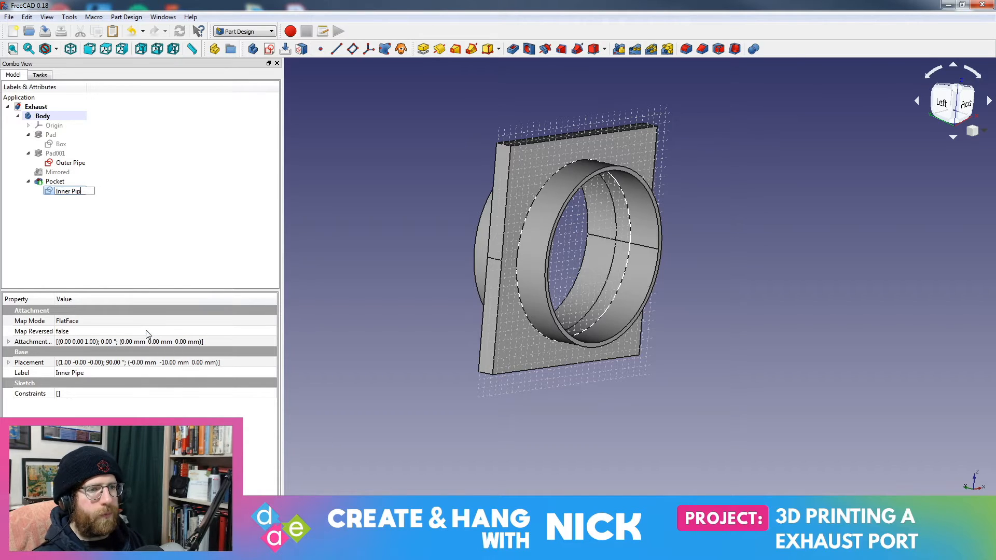
{"action": "key", "text": "BackSpace"}
{"action": "key", "text": "BackSpace"}
{"action": "key", "text": "BackSpace"}
{"action": "key", "text": "BackSpace"}
{"action": "key", "text": "BackSpace"}
{"action": "key", "text": "BackSpace"}
{"action": "key", "text": "BackSpace"}
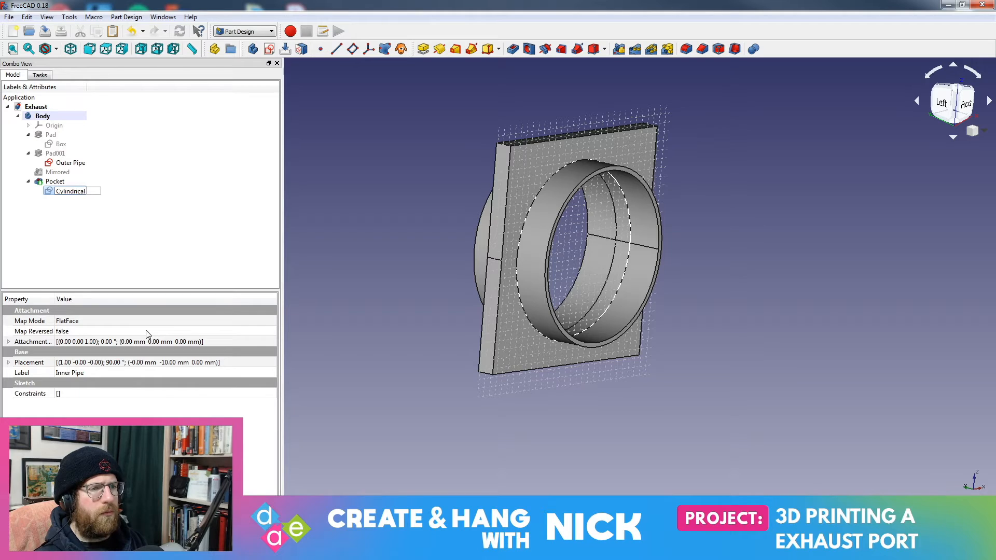
{"action": "type", "text": "e"}
{"action": "key", "text": "Return"}
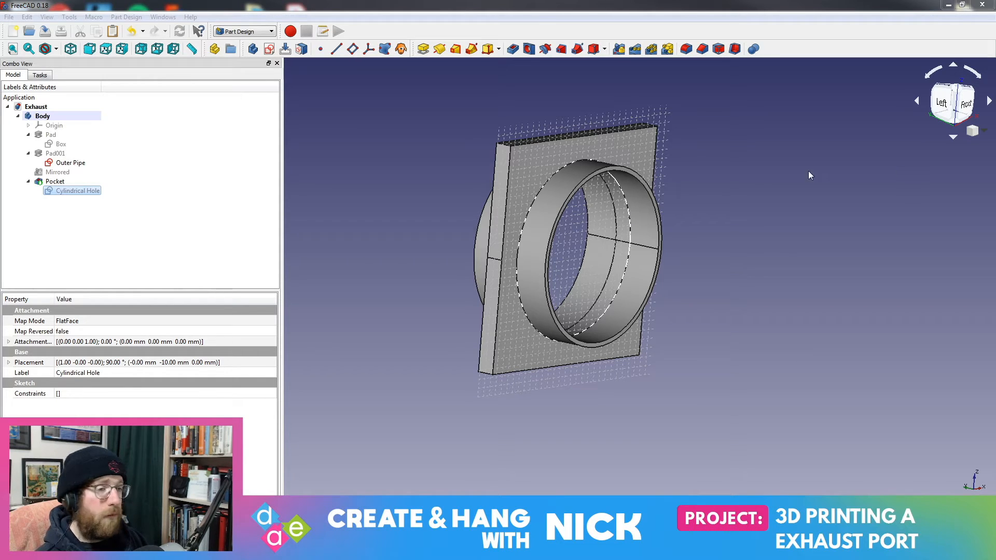
Rename the Outer Pipe sketch under Pad001 as Tubing Connection
{"action": "left_click", "coordinate": [67, 163]}
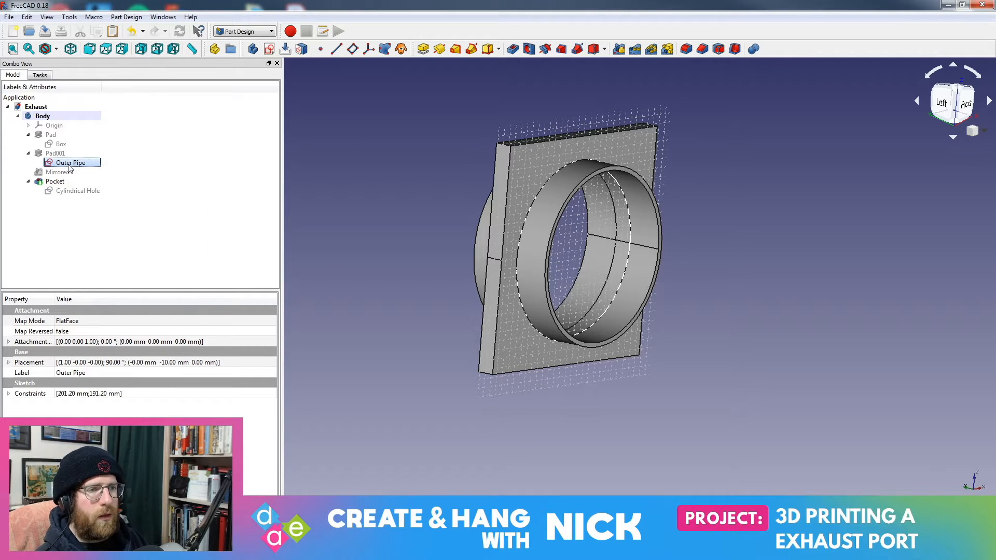
{"action": "right_click", "coordinate": [68, 167]}
{"action": "left_click", "coordinate": [123, 300]}
{"action": "key", "text": "End"}
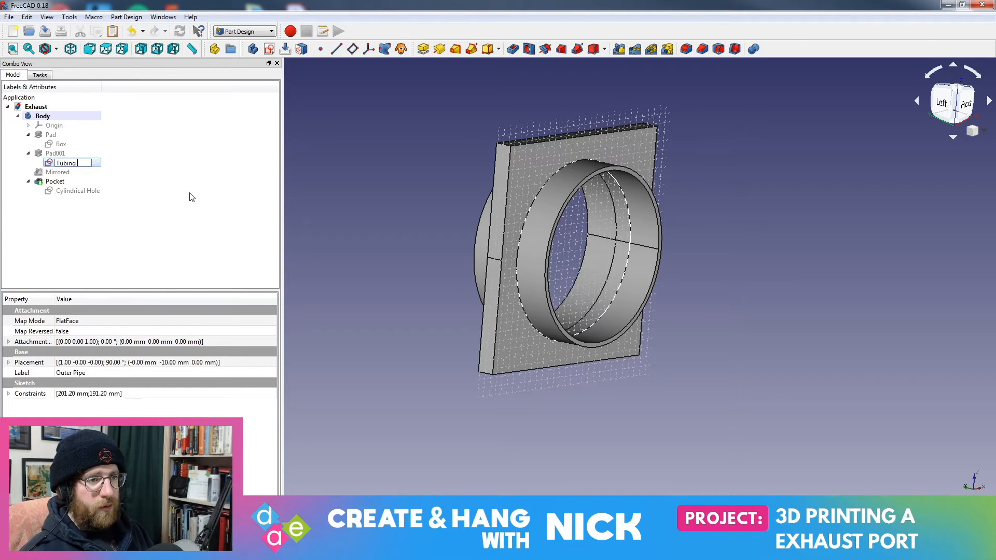
{"action": "key", "text": "Return"}
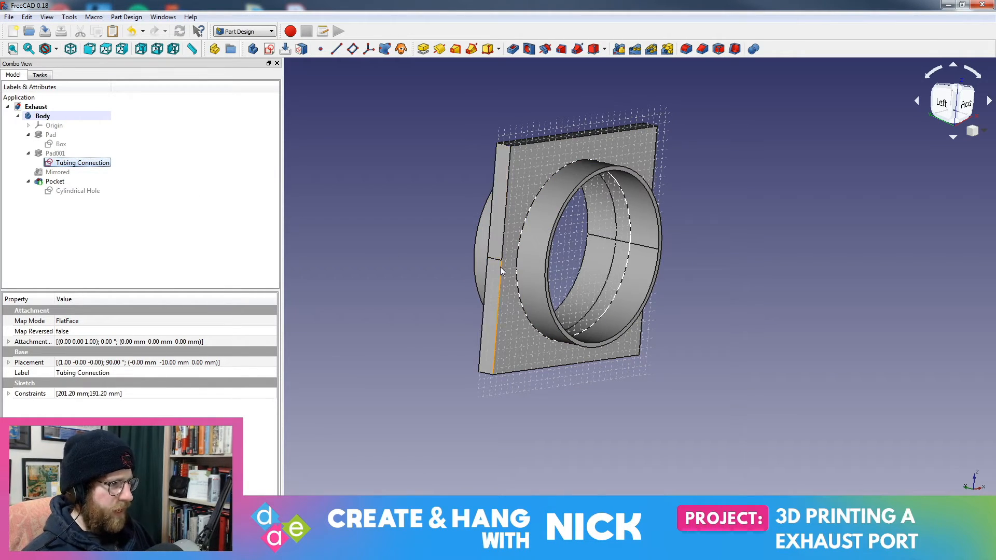
{"action": "left_click", "coordinate": [9, 16]}
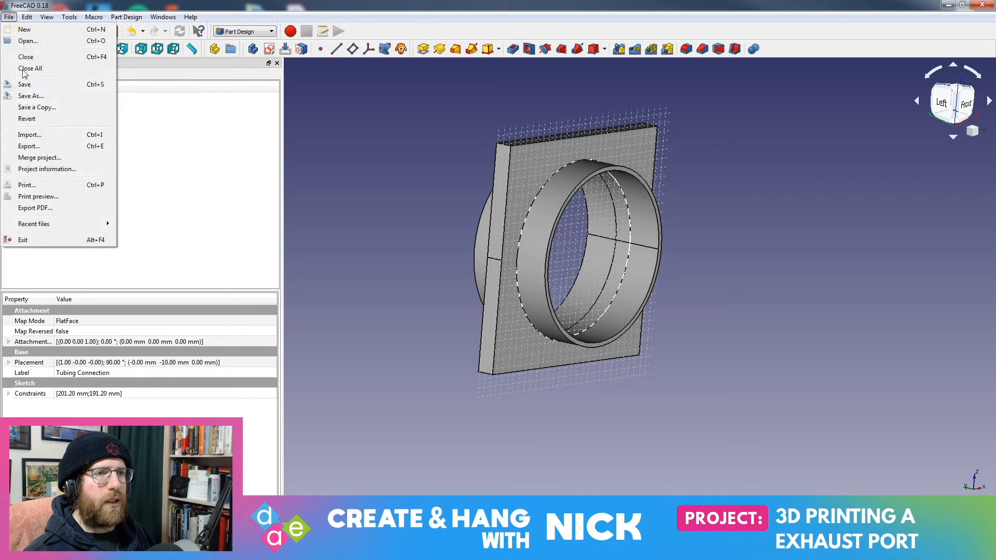
{"action": "left_click", "coordinate": [397, 82]}
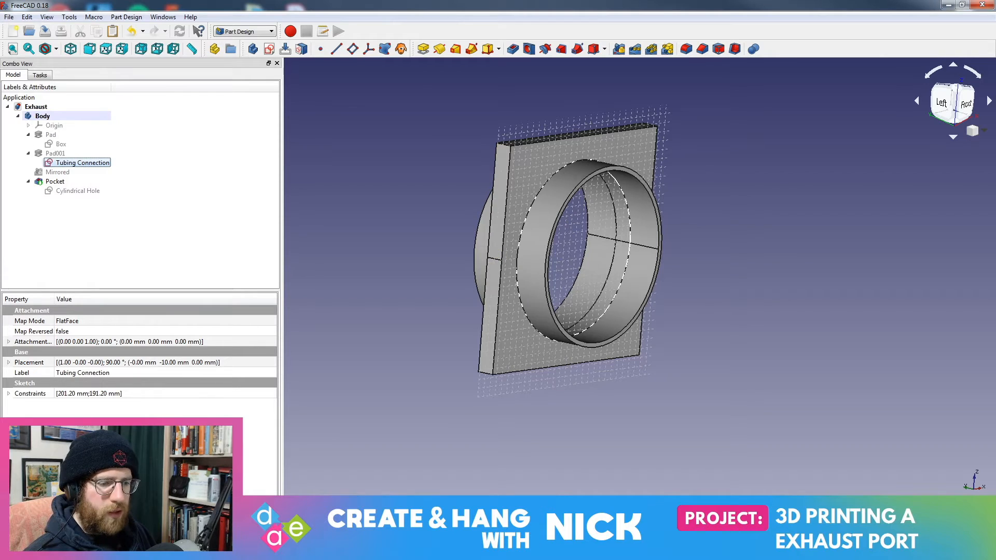
Set the Refine property of the Pocket feature to true
{"action": "left_click", "coordinate": [53, 182]}
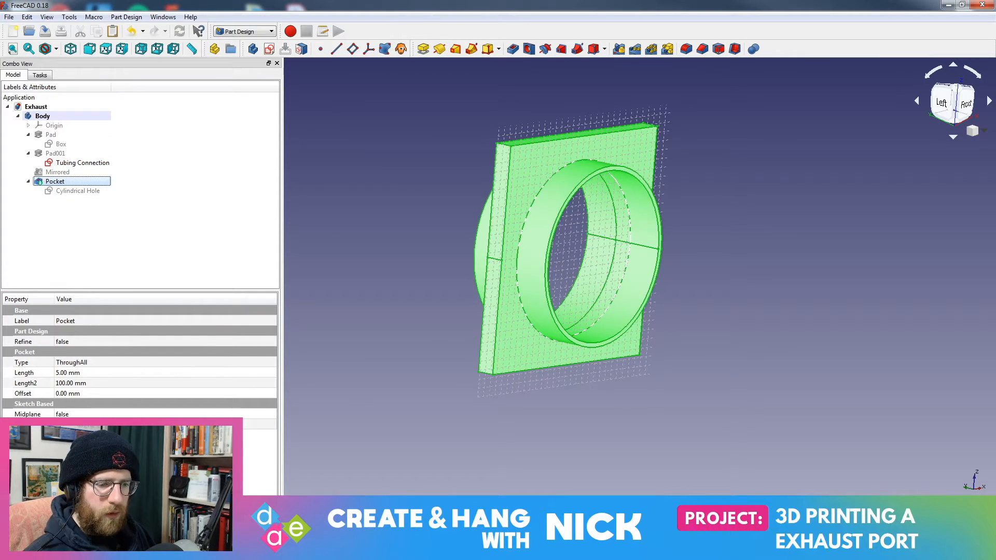
{"action": "left_click", "coordinate": [58, 341]}
{"action": "left_click", "coordinate": [58, 341]}
{"action": "left_click", "coordinate": [67, 359]}
{"action": "left_click", "coordinate": [353, 260]}
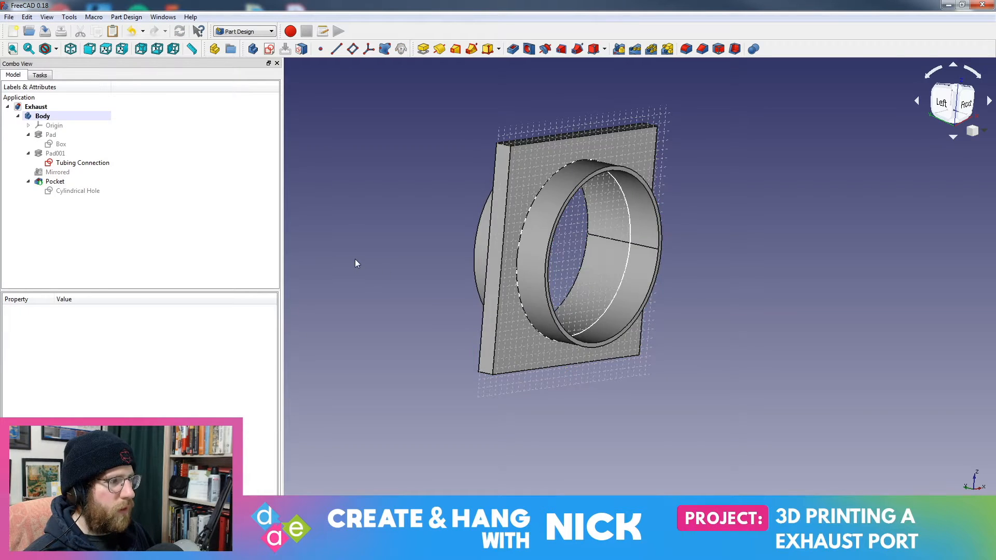
Examine the refined plate, its narrow side face and the pipe collars from several angles
{"action": "middle_click_drag", "start_coordinate": [354, 259], "coordinate": [426, 272]}
{"action": "middle_click_drag", "start_coordinate": [581, 424], "coordinate": [542, 410]}
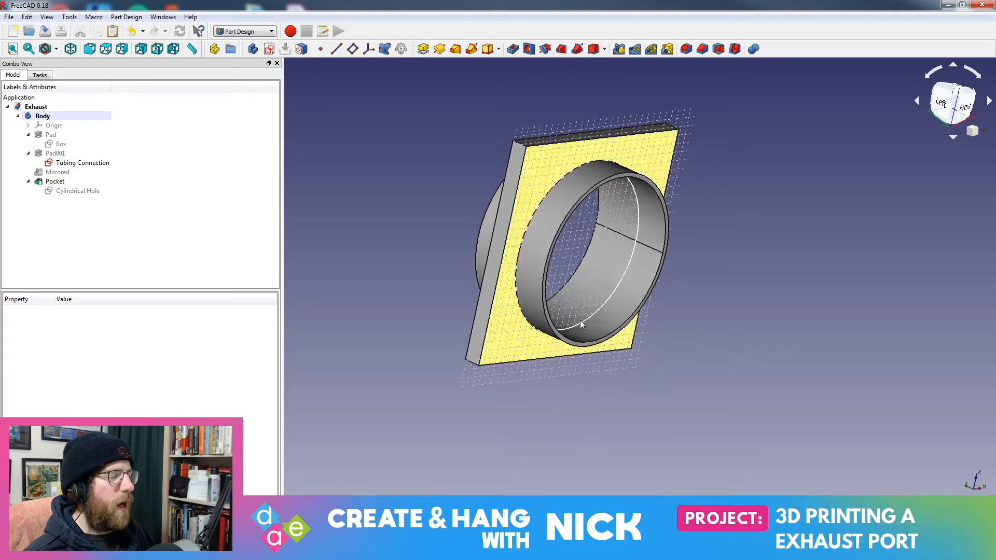
{"action": "middle_click_drag", "start_coordinate": [702, 142], "coordinate": [724, 242]}
{"action": "scroll", "coordinate": [723, 245], "scroll_direction": "up", "scroll_amount": 3}
{"action": "middle_click_drag", "start_coordinate": [693, 294], "coordinate": [765, 292]}
{"action": "left_click", "coordinate": [564, 231]}
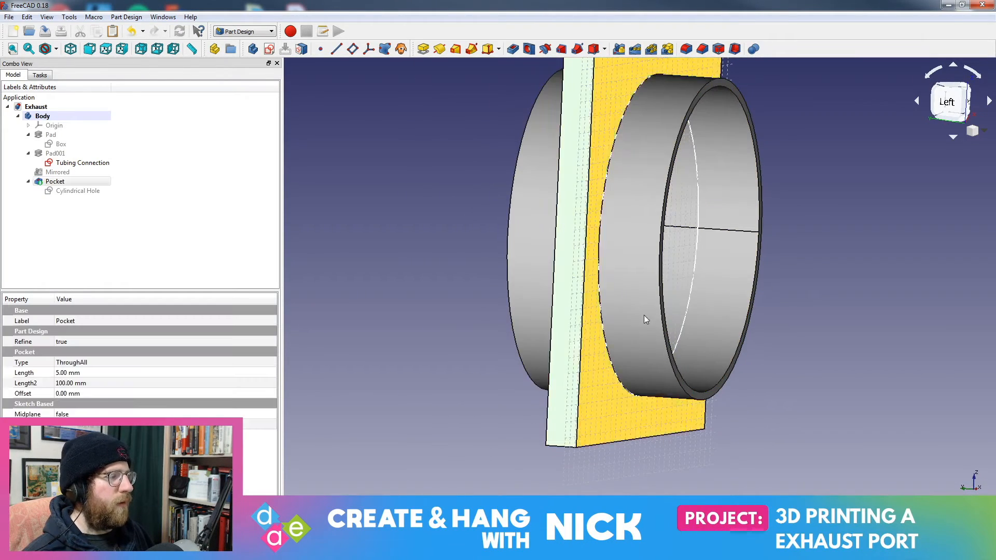
{"action": "scroll", "coordinate": [712, 238], "scroll_direction": "down", "scroll_amount": 3}
{"action": "mouse_move", "coordinate": [683, 269]}
{"action": "middle_mouse_down"}
{"action": "mouse_move", "coordinate": [731, 254]}
{"action": "mouse_move", "coordinate": [661, 240]}
{"action": "mouse_move", "coordinate": [674, 249]}
{"action": "middle_mouse_up"}
Hide the Tubing Connection sketch and create a new sketch on the plate's narrow side face
{"action": "left_click", "coordinate": [54, 164]}
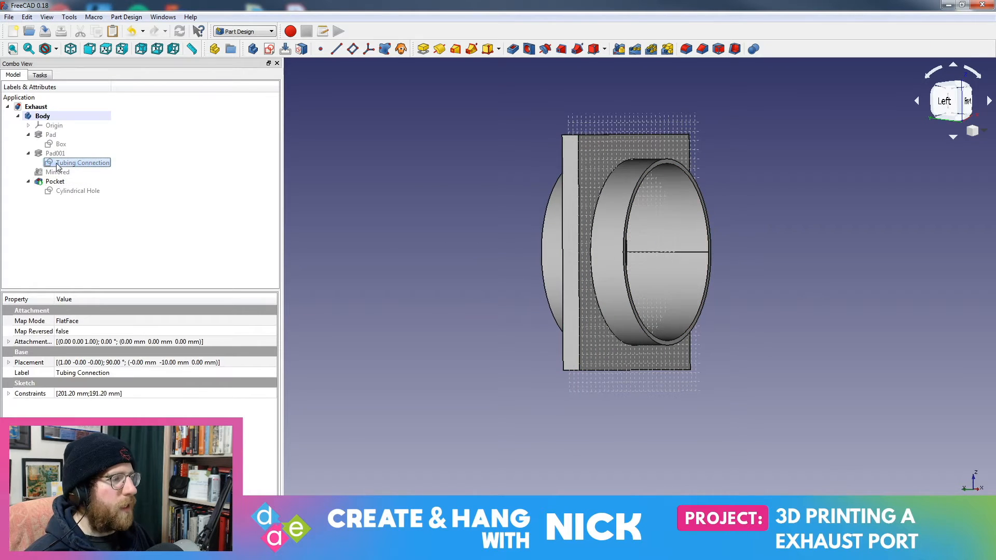
{"action": "left_click", "coordinate": [574, 238]}
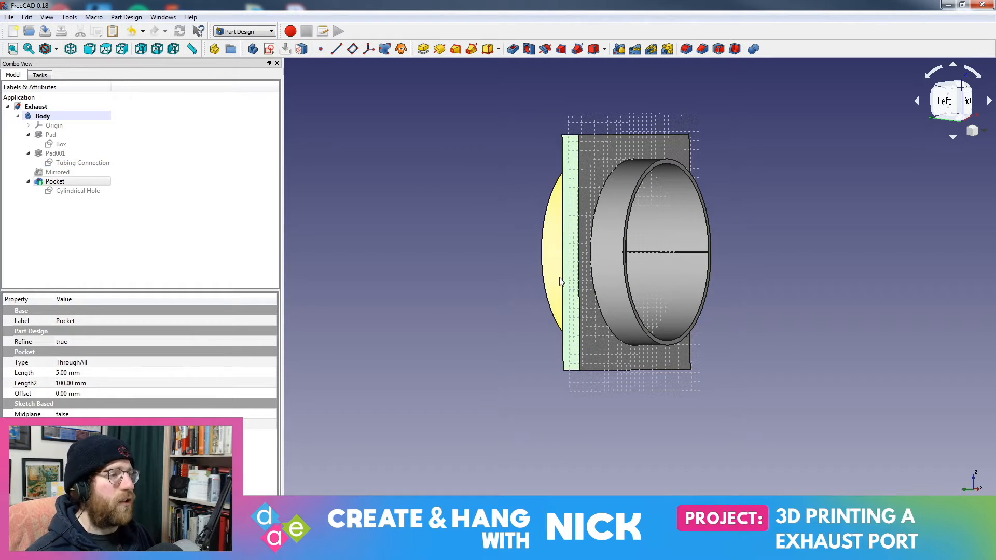
{"action": "left_click", "coordinate": [272, 49]}
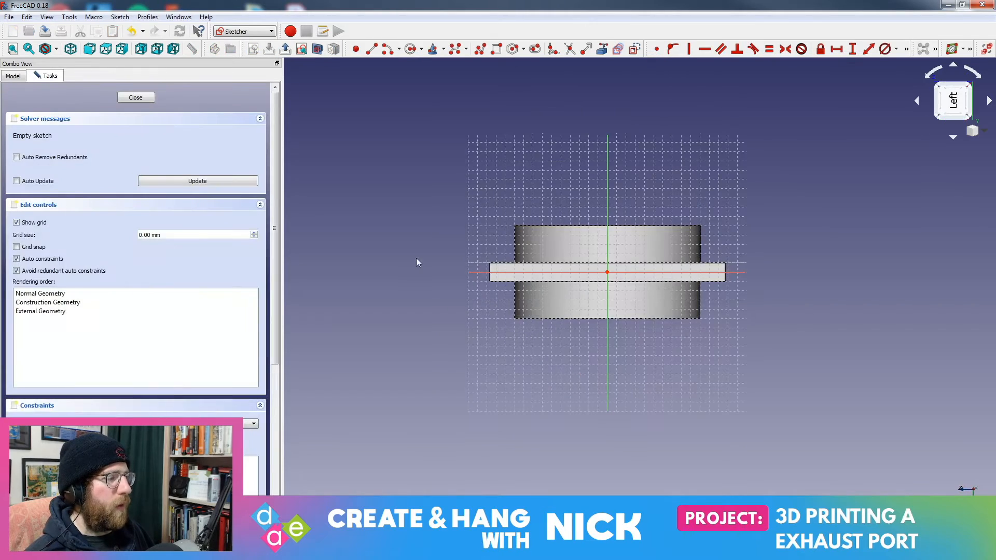
Draw a long, thin rectangle inside the outline of the plate's narrow side face
{"action": "scroll", "coordinate": [696, 330], "scroll_direction": "up", "scroll_amount": 5}
{"action": "mouse_move", "coordinate": [626, 274]}
{"action": "middle_mouse_down"}
{"action": "mouse_move", "coordinate": [657, 272]}
{"action": "mouse_move", "coordinate": [657, 298]}
{"action": "middle_mouse_up"}
{"action": "scroll", "coordinate": [657, 280], "scroll_direction": "down", "scroll_amount": 2}
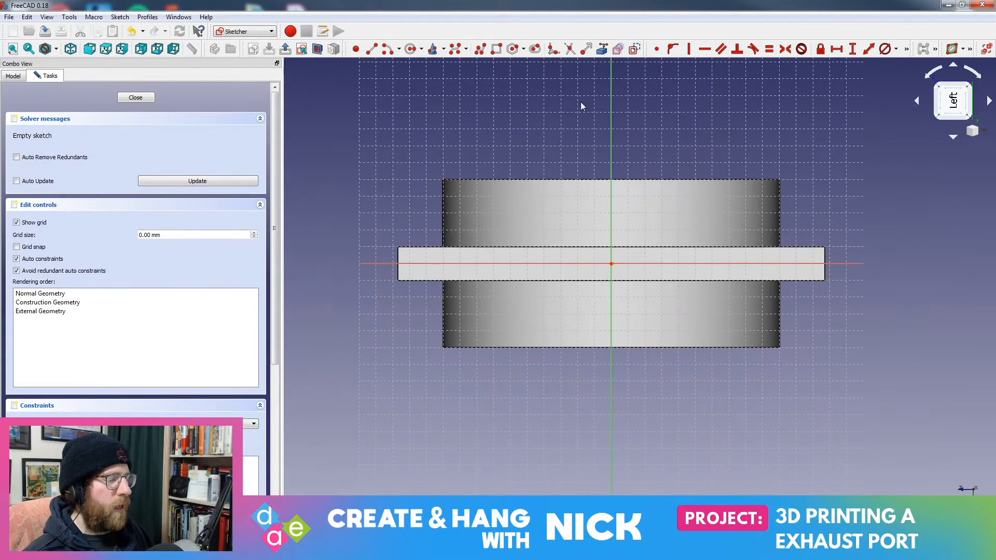
{"action": "left_click", "coordinate": [497, 50]}
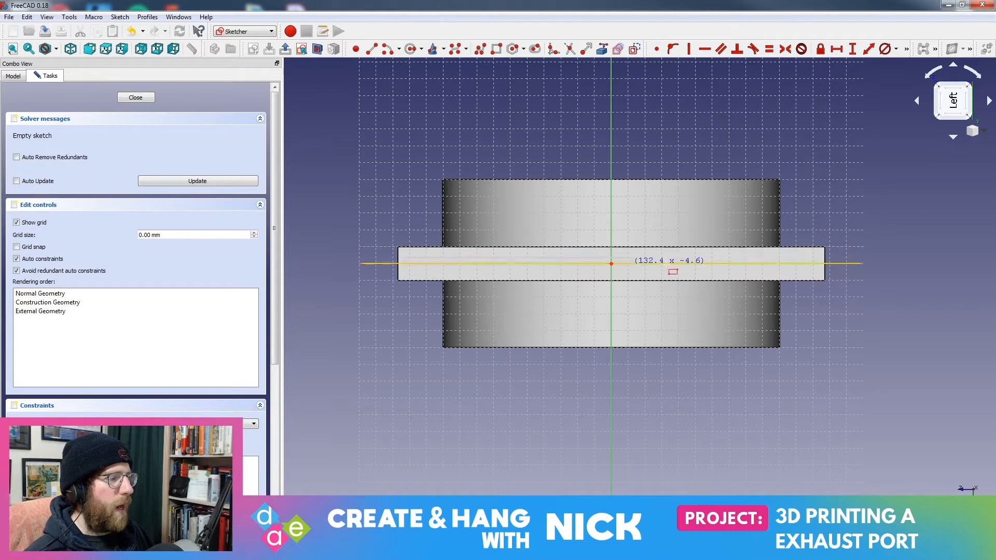
{"action": "left_click", "coordinate": [779, 273]}
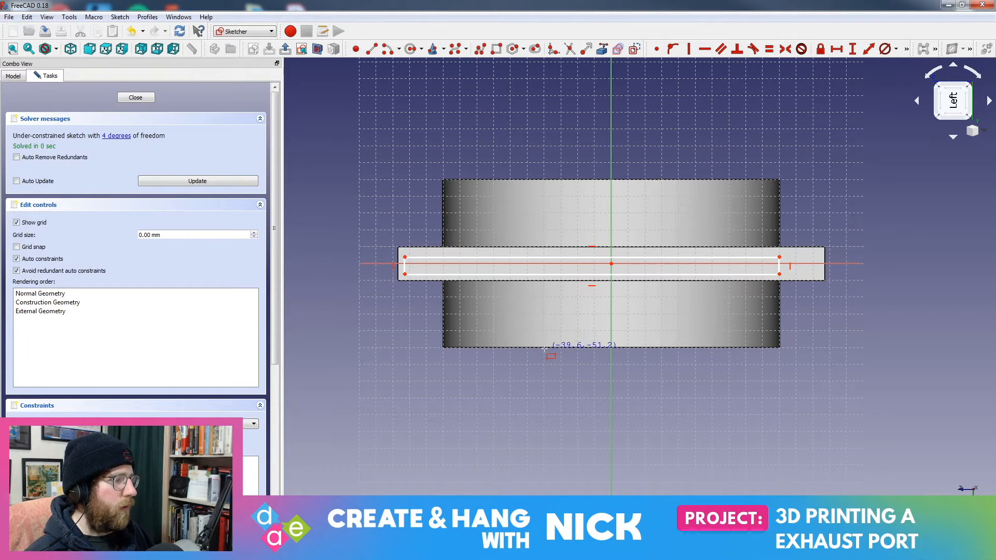
Switch to GIMP to check the hand-drawn dimension sketch, and return to the FreeCAD sketch
{"action": "key", "text": "alt+Tab"}
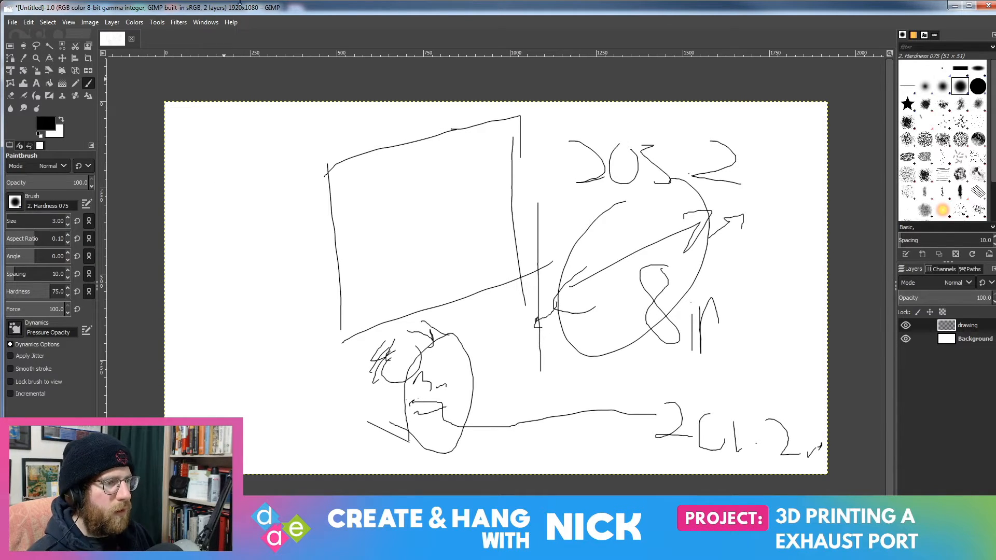
{"action": "key", "text": "alt+Tab"}
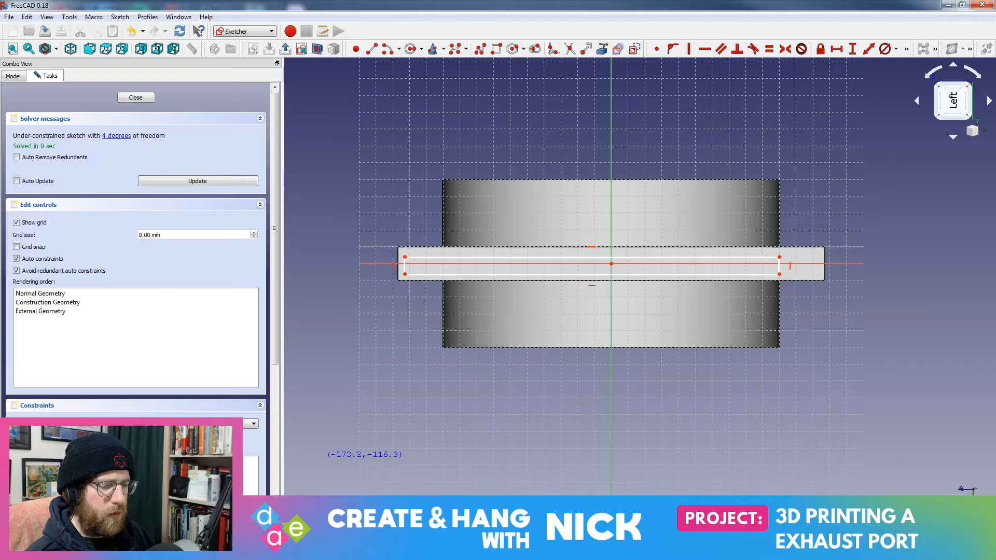
{"action": "mouse_move", "coordinate": [777, 297]}
{"action": "middle_mouse_down"}
{"action": "mouse_move", "coordinate": [715, 280]}
{"action": "mouse_move", "coordinate": [674, 306]}
{"action": "middle_mouse_up"}
{"action": "mouse_move", "coordinate": [699, 246]}
{"action": "middle_mouse_down"}
{"action": "mouse_move", "coordinate": [660, 291]}
{"action": "mouse_move", "coordinate": [699, 247]}
{"action": "middle_mouse_up"}
{"action": "left_click", "coordinate": [906, 48]}
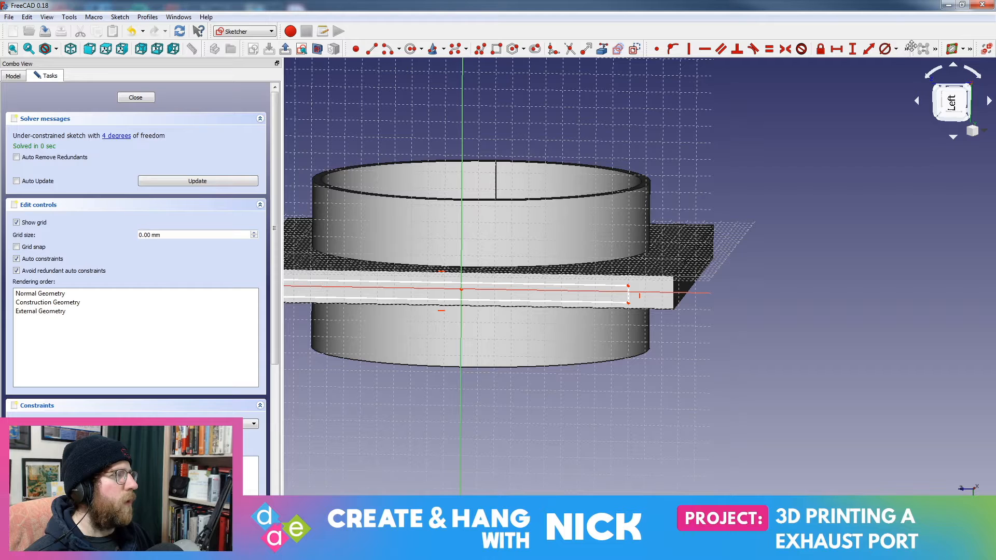
{"action": "left_click", "coordinate": [908, 50]}
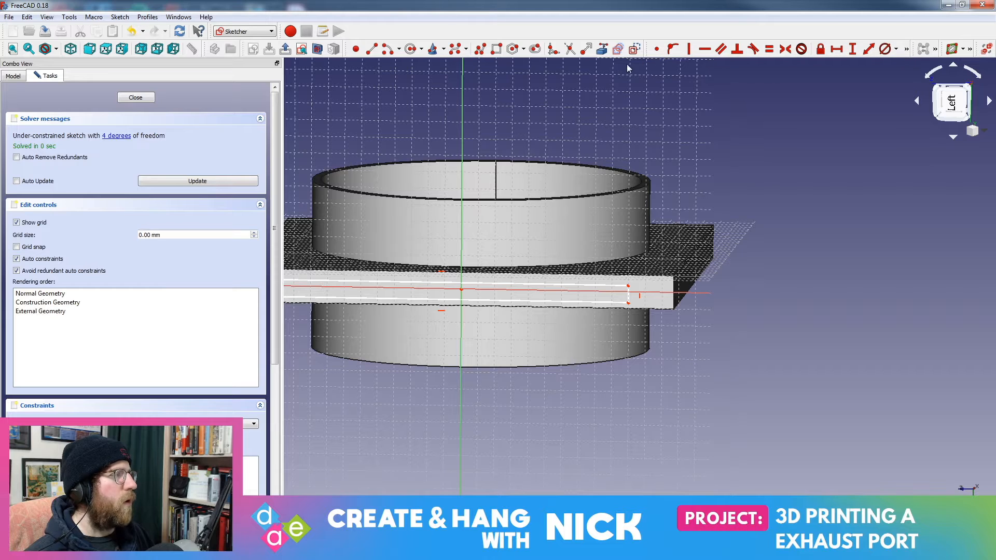
{"action": "left_click", "coordinate": [906, 50]}
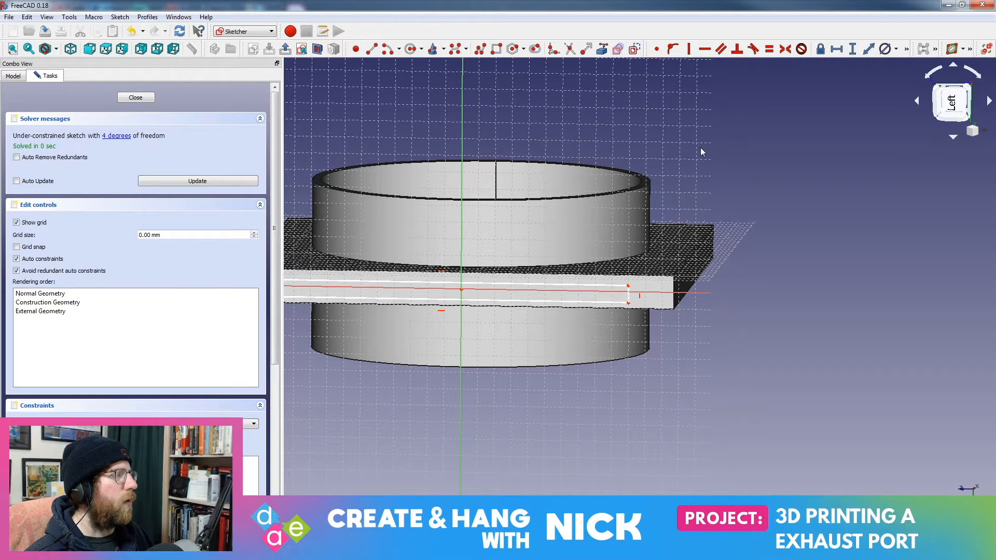
{"action": "middle_click_drag", "start_coordinate": [693, 243], "coordinate": [690, 314]}
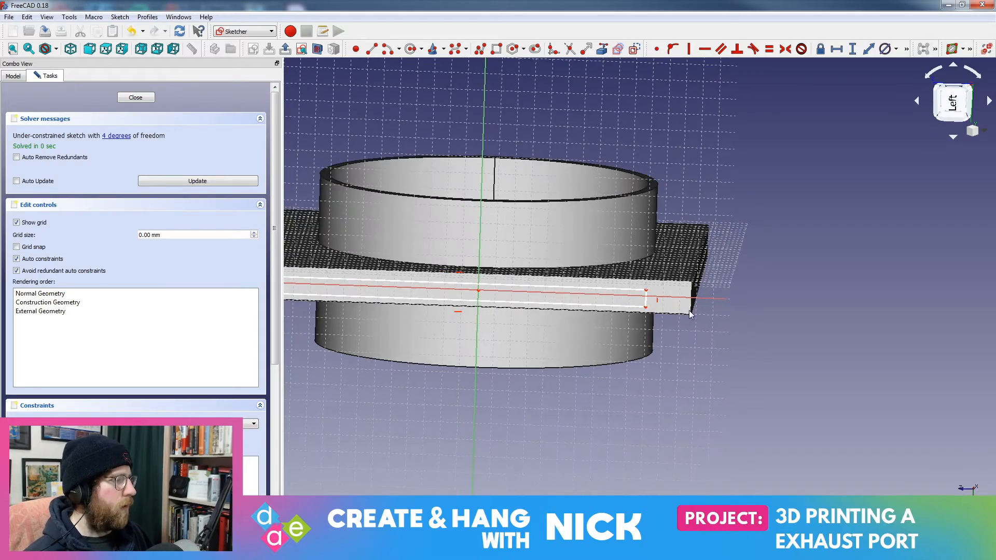
Examine the side-face rectangle from the left and right views, and check the length parameters of the plate's Pad on its own
{"action": "key", "text": "3"}
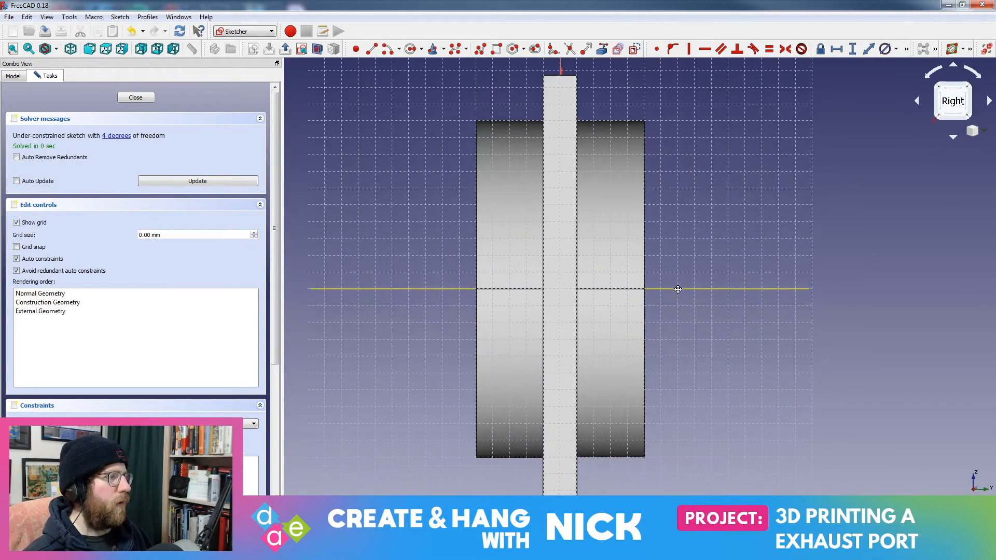
{"action": "mouse_move", "coordinate": [885, 65]}
{"action": "middle_mouse_down"}
{"action": "mouse_move", "coordinate": [756, 235]}
{"action": "mouse_move", "coordinate": [614, 237]}
{"action": "mouse_move", "coordinate": [798, 213]}
{"action": "mouse_move", "coordinate": [734, 200]}
{"action": "middle_mouse_up"}
{"action": "left_click", "coordinate": [942, 99]}
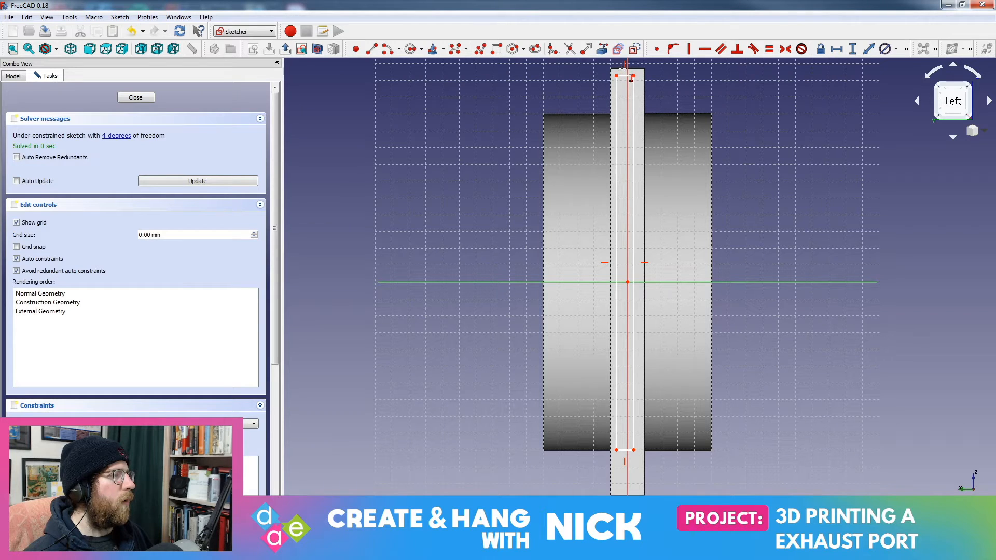
{"action": "key", "text": "Escape"}
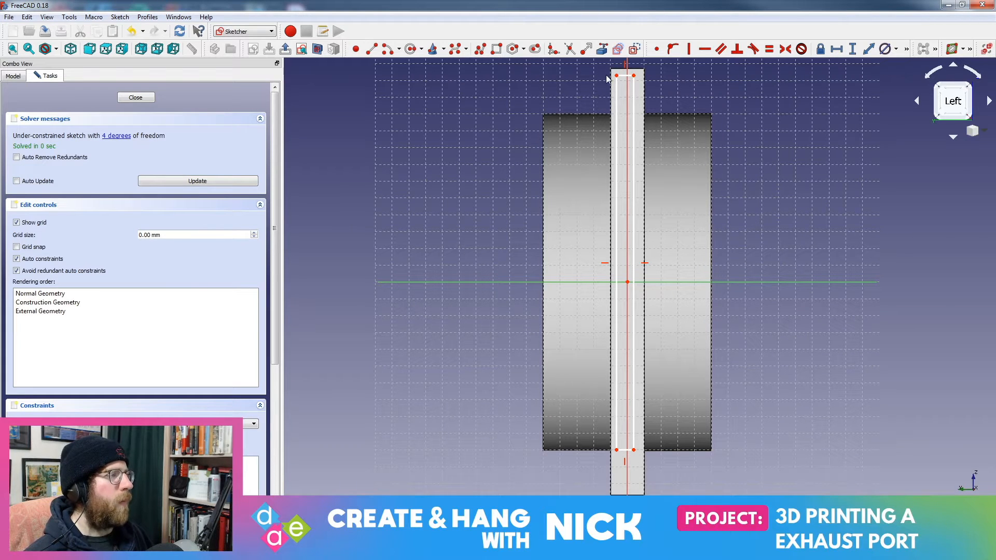
{"action": "middle_click_drag", "start_coordinate": [649, 93], "coordinate": [604, 108]}
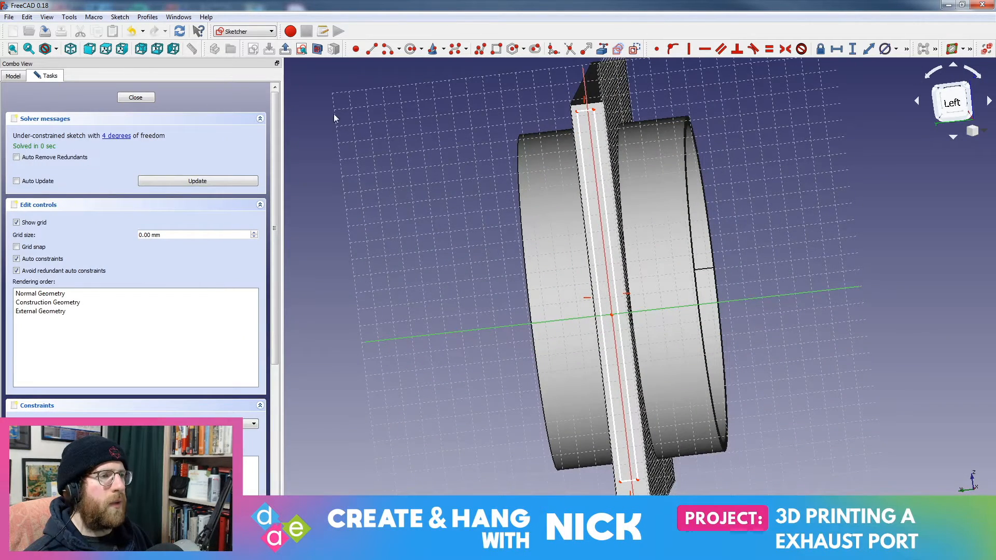
{"action": "left_click", "coordinate": [14, 76]}
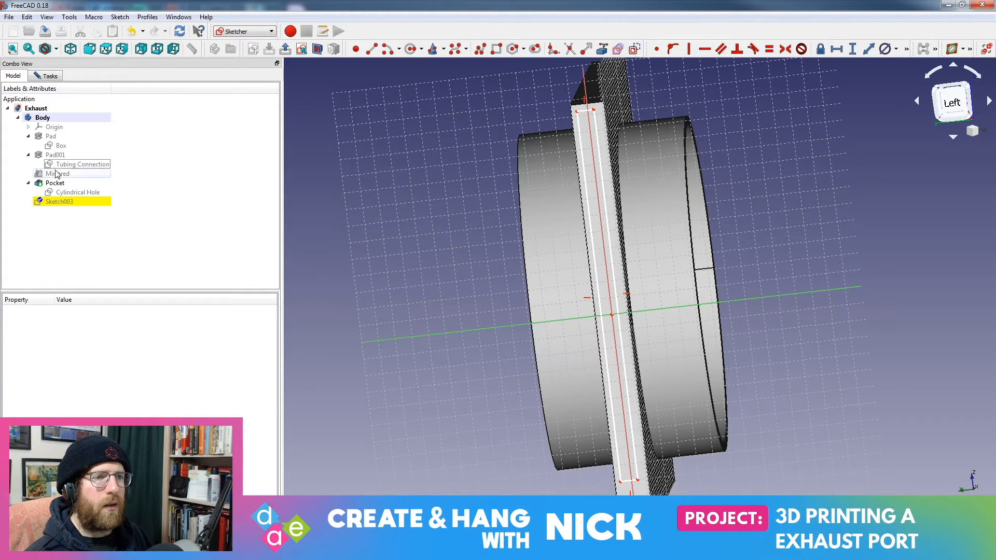
{"action": "left_click", "coordinate": [56, 137]}
{"action": "key", "text": "space"}
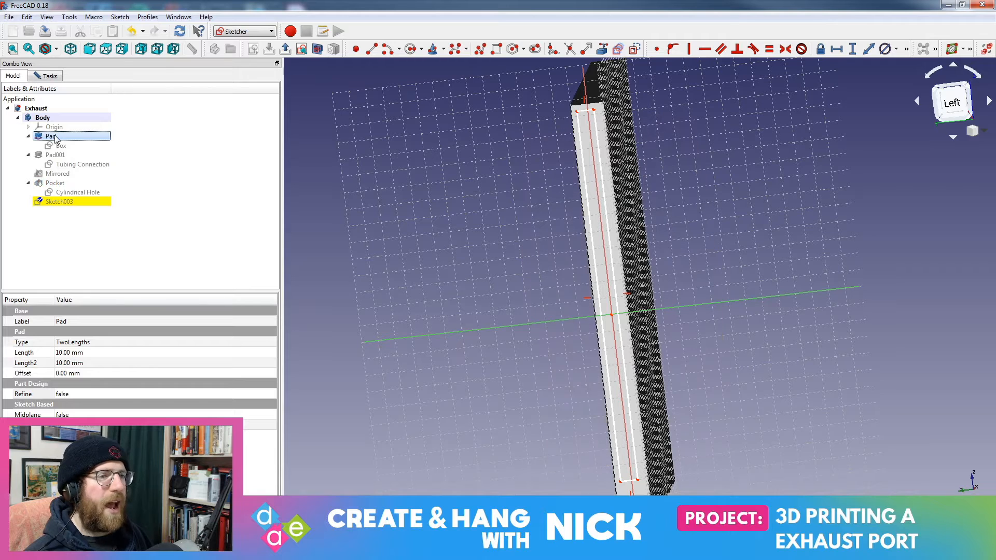
{"action": "double_click", "coordinate": [56, 136]}
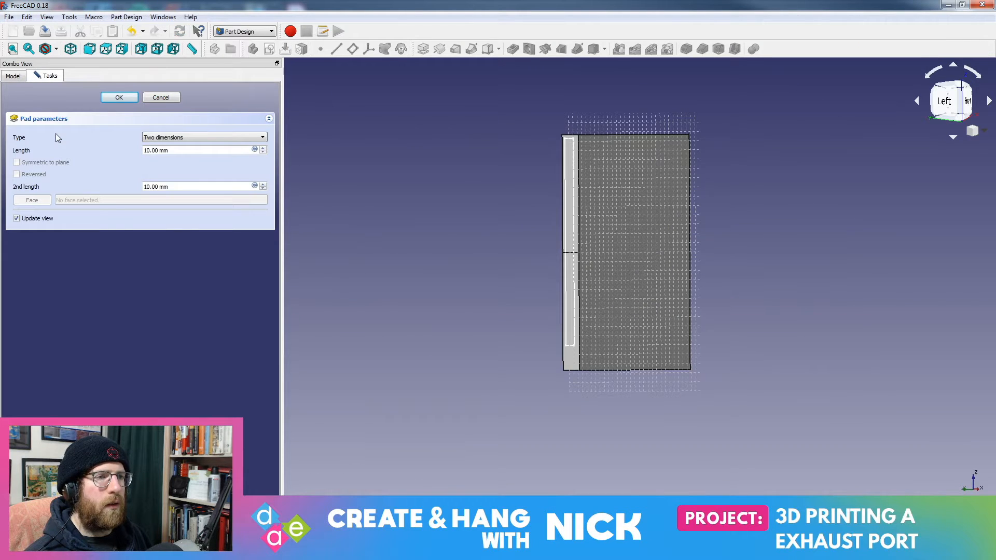
{"action": "middle_click_drag", "start_coordinate": [859, 264], "coordinate": [733, 242]}
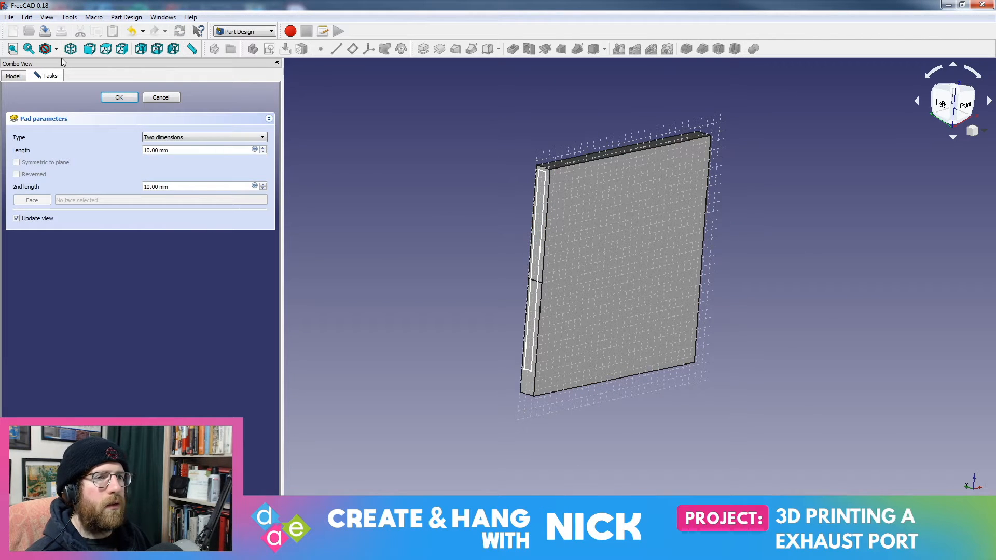
Reopen Sketch003 and add a 5 mm vertical distance constraint to the rectangle's short side
{"action": "left_click", "coordinate": [13, 76]}
{"action": "double_click", "coordinate": [60, 202]}
{"action": "scroll", "coordinate": [779, 315], "scroll_direction": "up", "scroll_amount": 4}
{"action": "mouse_move", "coordinate": [550, 232]}
{"action": "middle_mouse_down"}
{"action": "mouse_move", "coordinate": [880, 274]}
{"action": "mouse_move", "coordinate": [603, 222]}
{"action": "mouse_move", "coordinate": [625, 221]}
{"action": "middle_mouse_up"}
{"action": "scroll", "coordinate": [549, 221], "scroll_direction": "down", "scroll_amount": 2}
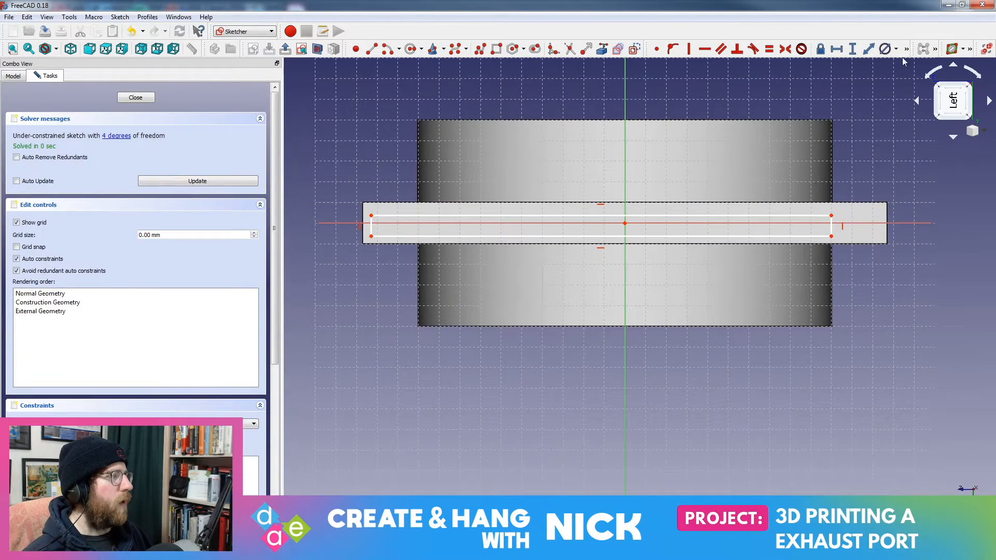
{"action": "left_click", "coordinate": [906, 49]}
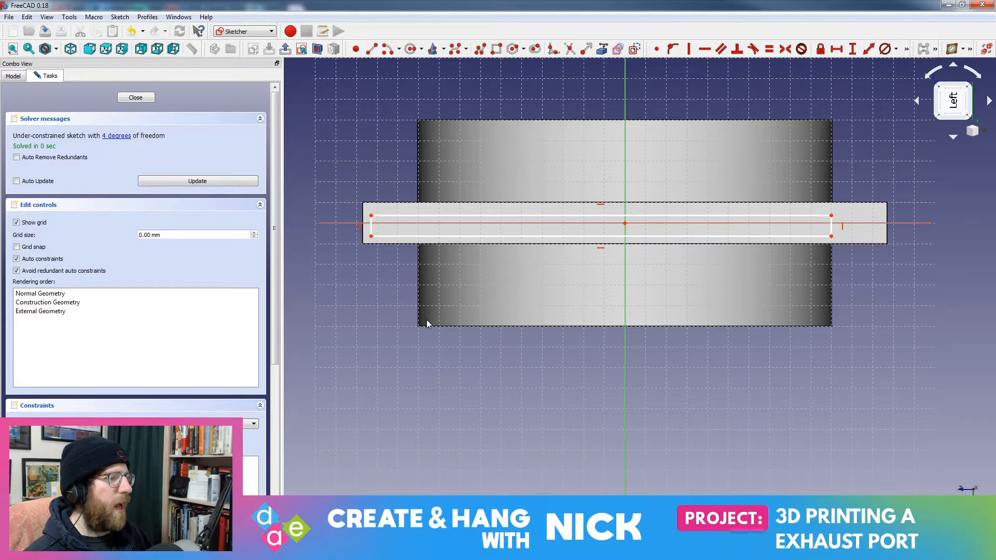
{"action": "left_click", "coordinate": [371, 226]}
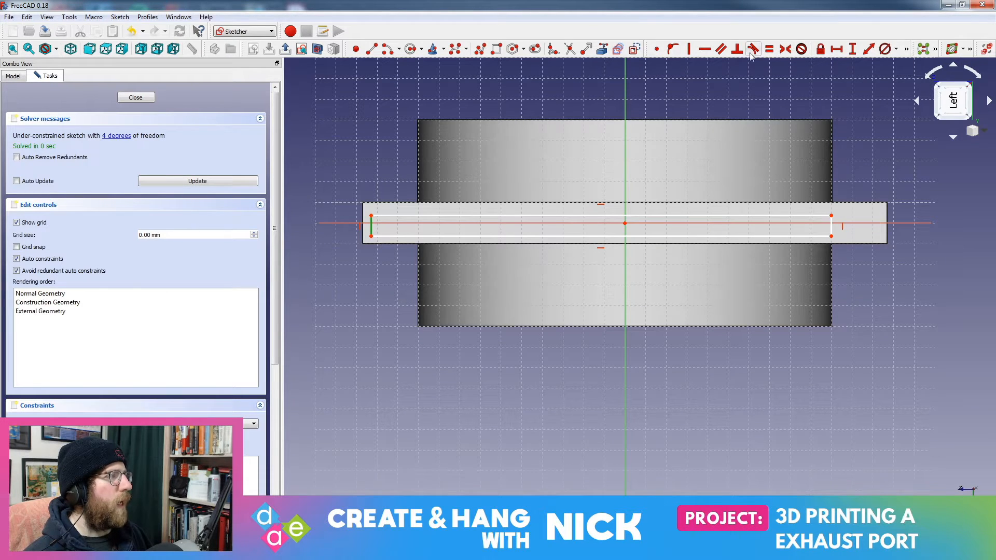
{"action": "left_click", "coordinate": [852, 49]}
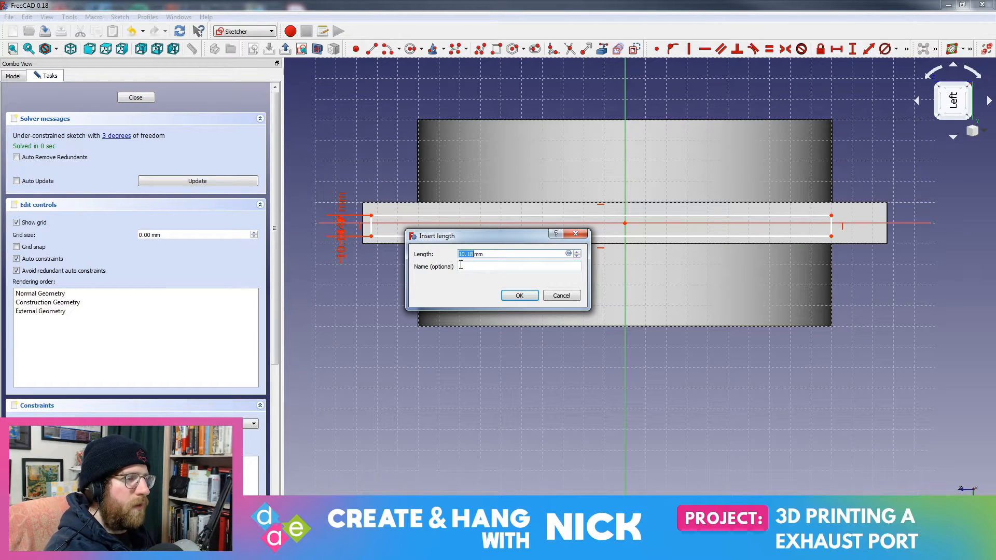
{"action": "type", "text": "4"}
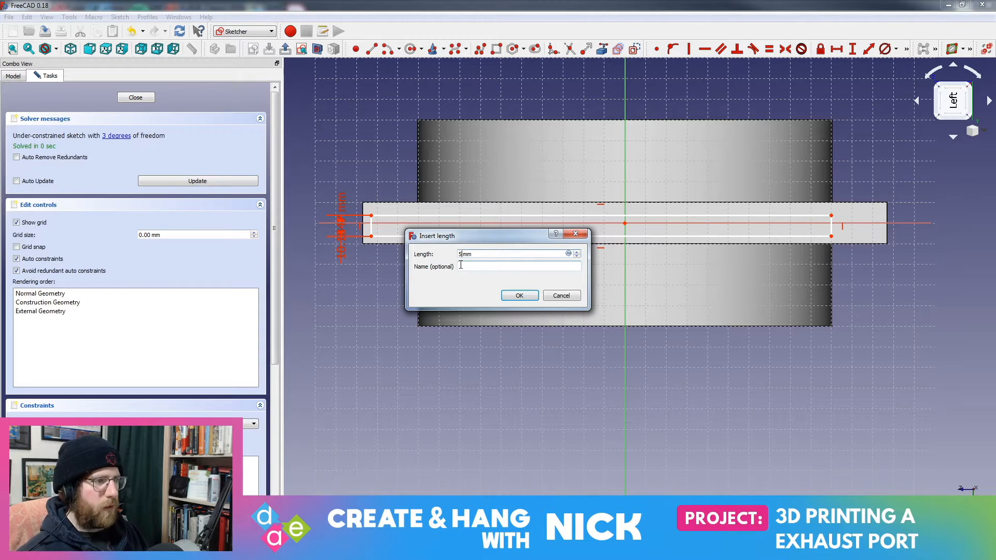
{"action": "key", "text": "Return"}
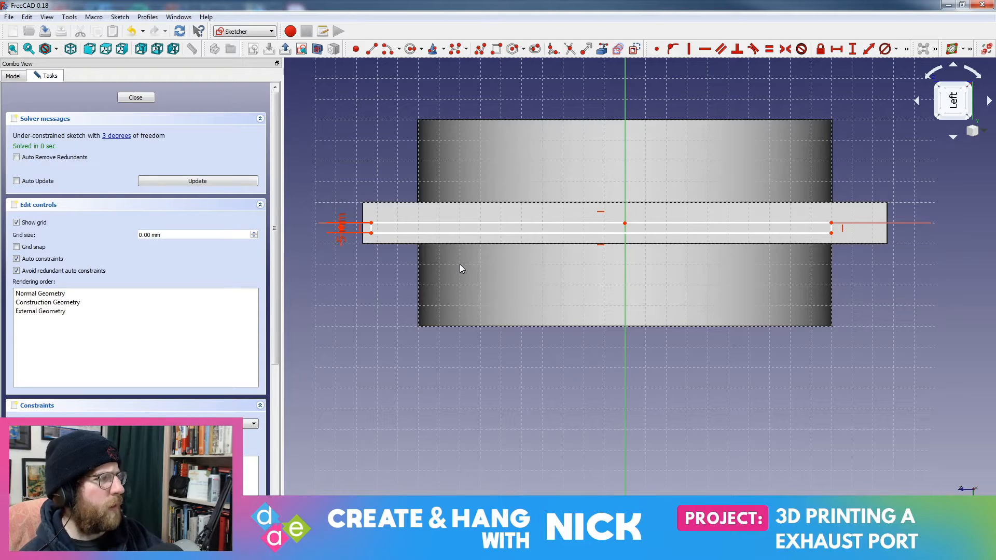
Set the rectangle's height constraint to 10 mm, then shorten the rectangle and slide it roughly to the middle of the side face
{"action": "mouse_move", "coordinate": [342, 228]}
{"action": "left_mouse_down"}
{"action": "mouse_move", "coordinate": [306, 241]}
{"action": "mouse_move", "coordinate": [300, 282]}
{"action": "left_mouse_up"}
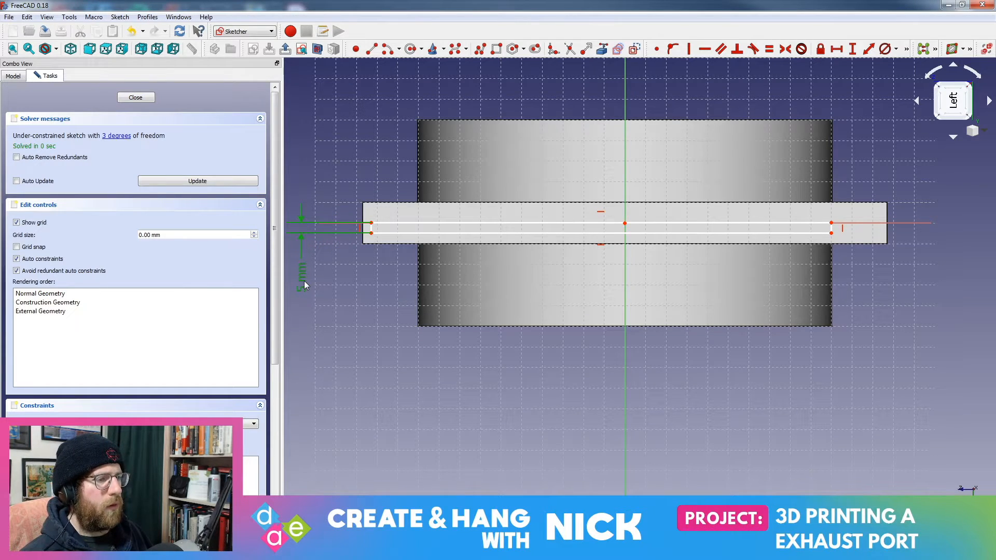
{"action": "double_click", "coordinate": [304, 284]}
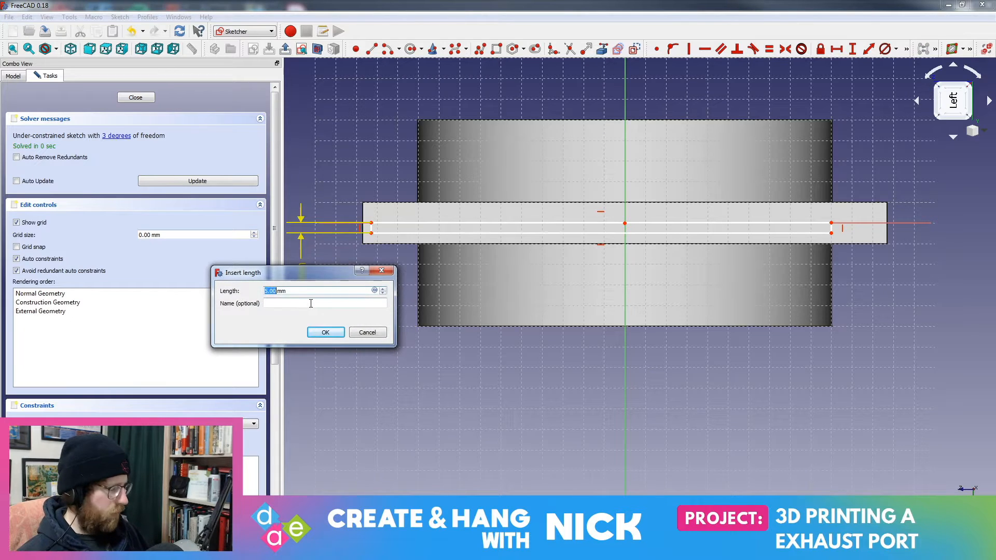
{"action": "type", "text": "10"}
{"action": "key", "text": "Return"}
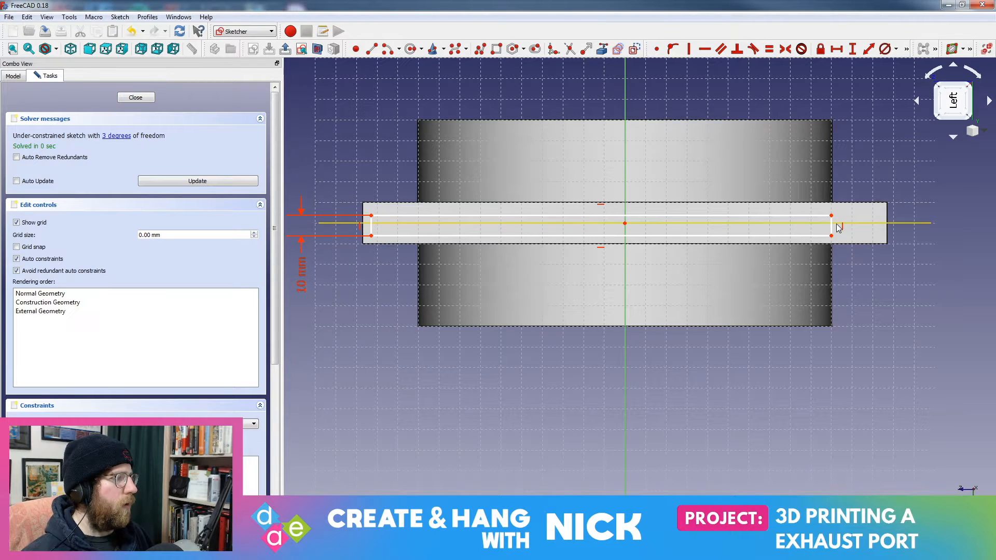
{"action": "left_click_drag", "start_coordinate": [829, 230], "coordinate": [772, 221]}
{"action": "left_click_drag", "start_coordinate": [643, 223], "coordinate": [680, 220]}
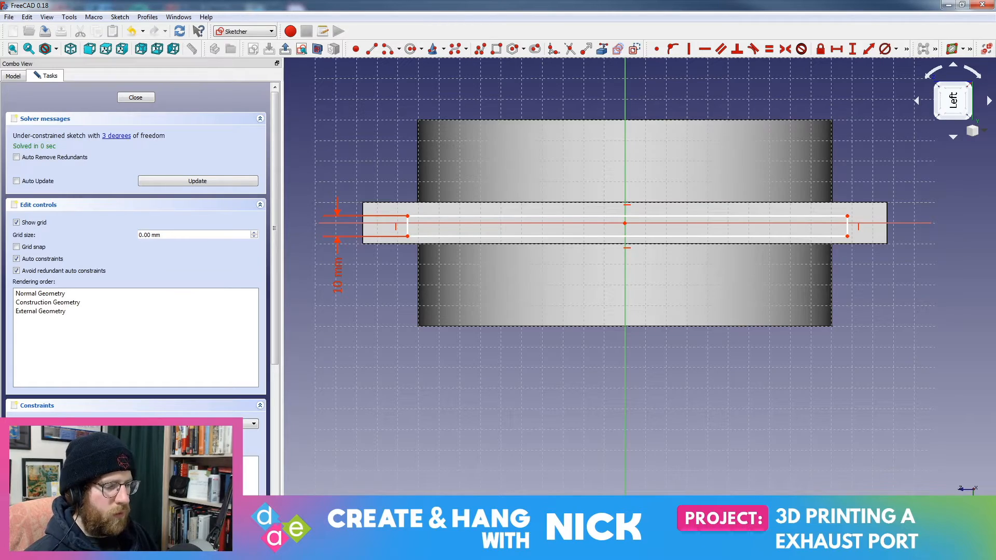
Close the side-face sketch and show the Pocket feature so the full plate with collars is displayed
{"action": "left_click", "coordinate": [249, 549]}
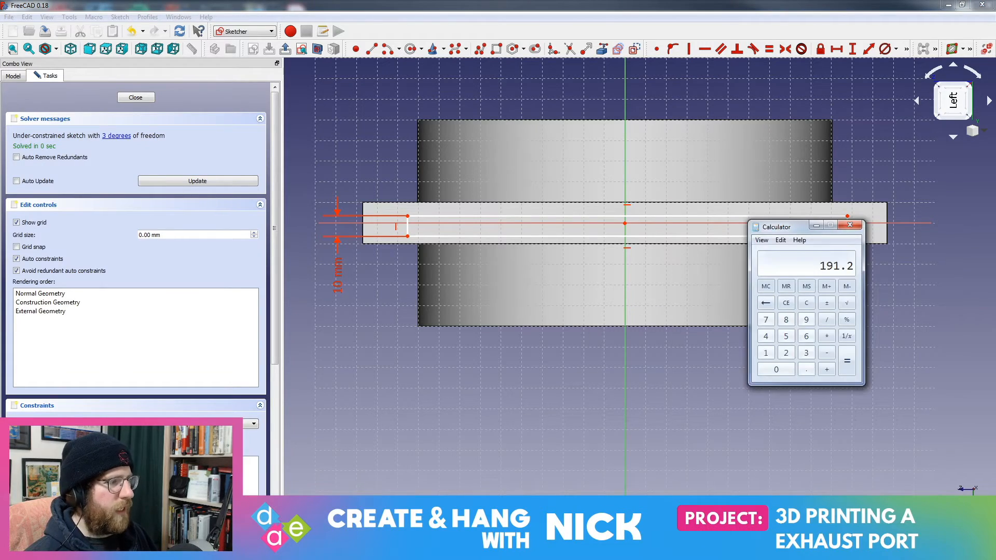
{"action": "left_click", "coordinate": [249, 550]}
{"action": "middle_click_drag", "start_coordinate": [382, 136], "coordinate": [358, 205]}
{"action": "scroll", "coordinate": [391, 213], "scroll_direction": "down", "scroll_amount": 4}
{"action": "left_click", "coordinate": [14, 76]}
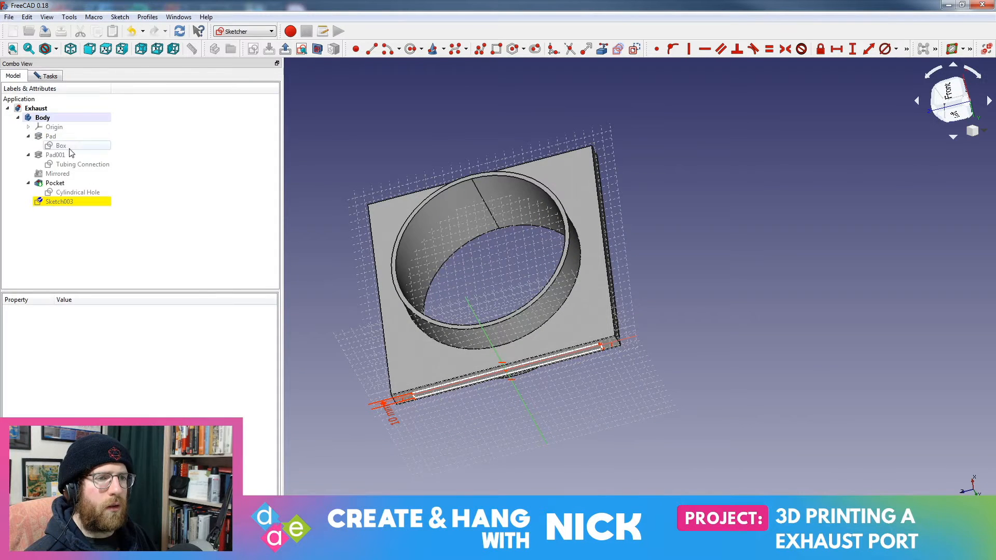
{"action": "left_click", "coordinate": [47, 78]}
{"action": "left_click", "coordinate": [135, 97]}
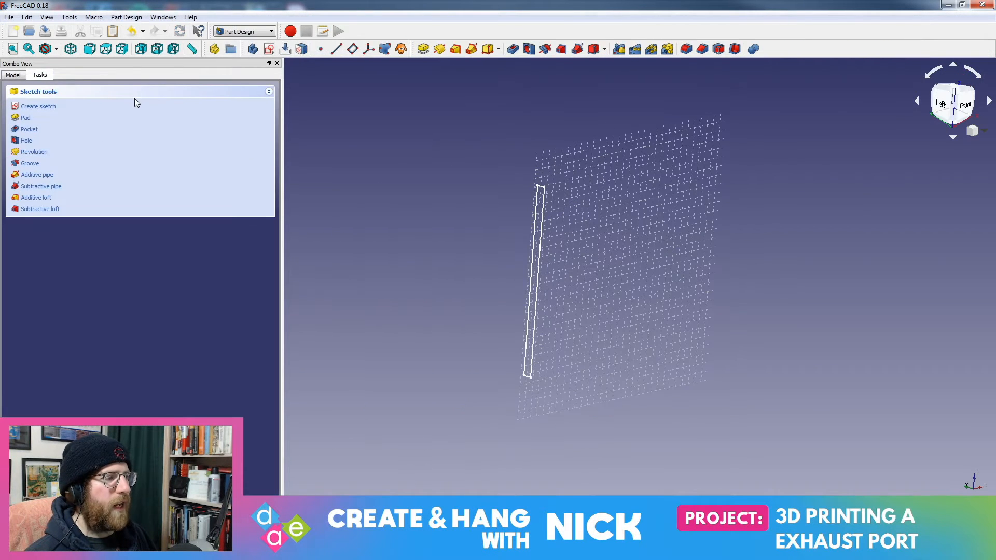
{"action": "left_click", "coordinate": [14, 75]}
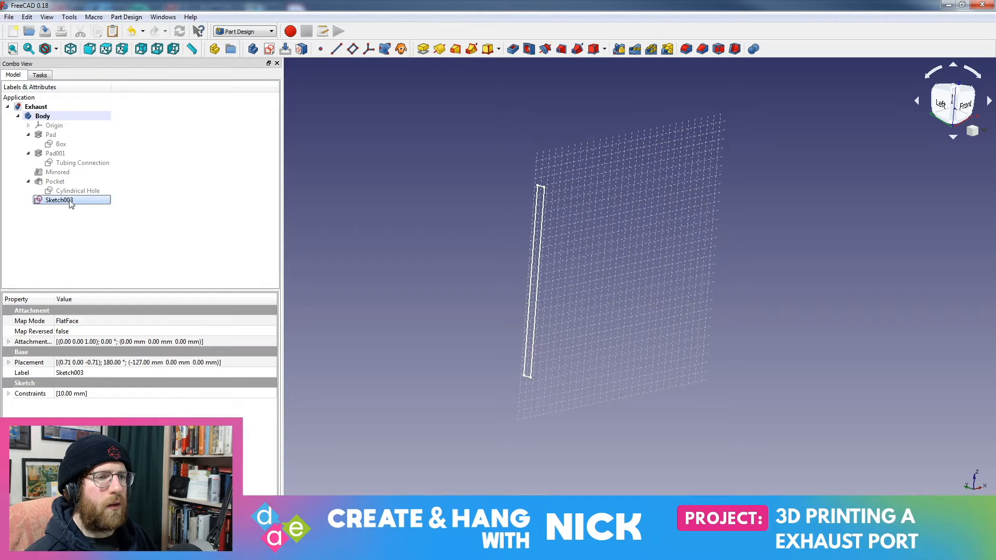
{"action": "left_click", "coordinate": [55, 182]}
{"action": "key", "text": "space"}
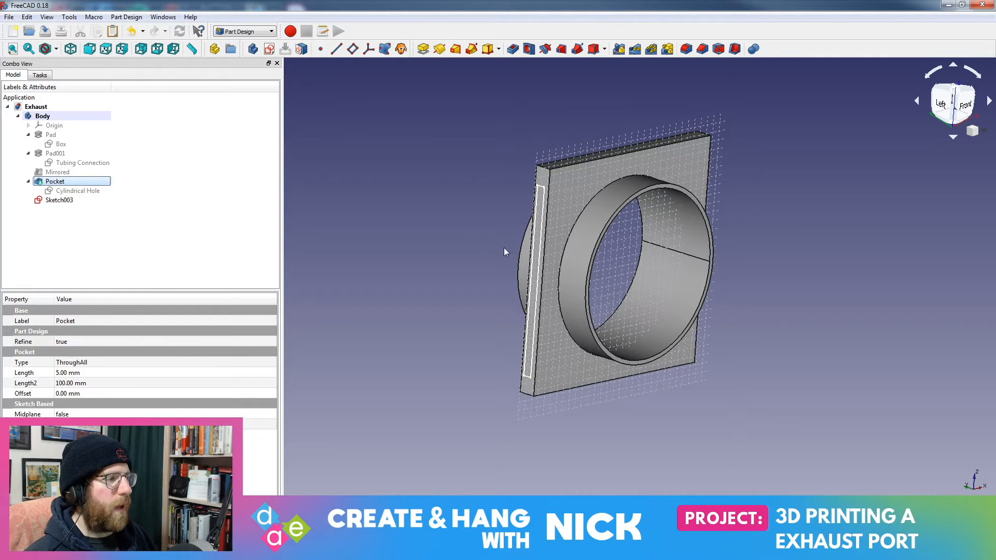
Open the Box sketch with the Pocket shown behind it to check the plate's overall width dimension
{"action": "middle_click_drag", "start_coordinate": [503, 247], "coordinate": [404, 172]}
{"action": "left_click", "coordinate": [69, 136]}
{"action": "double_click", "coordinate": [62, 144]}
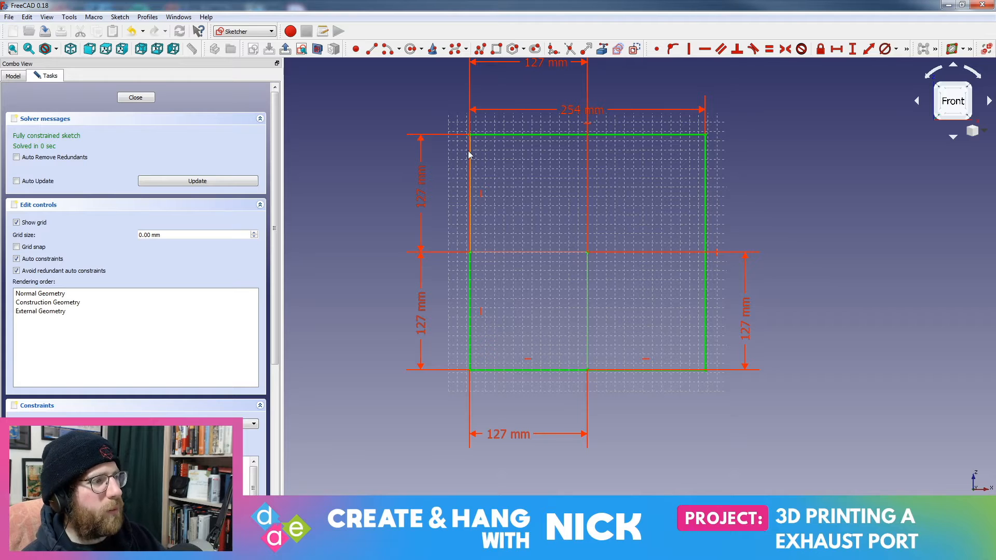
{"action": "left_click", "coordinate": [13, 77]}
{"action": "left_click", "coordinate": [55, 184]}
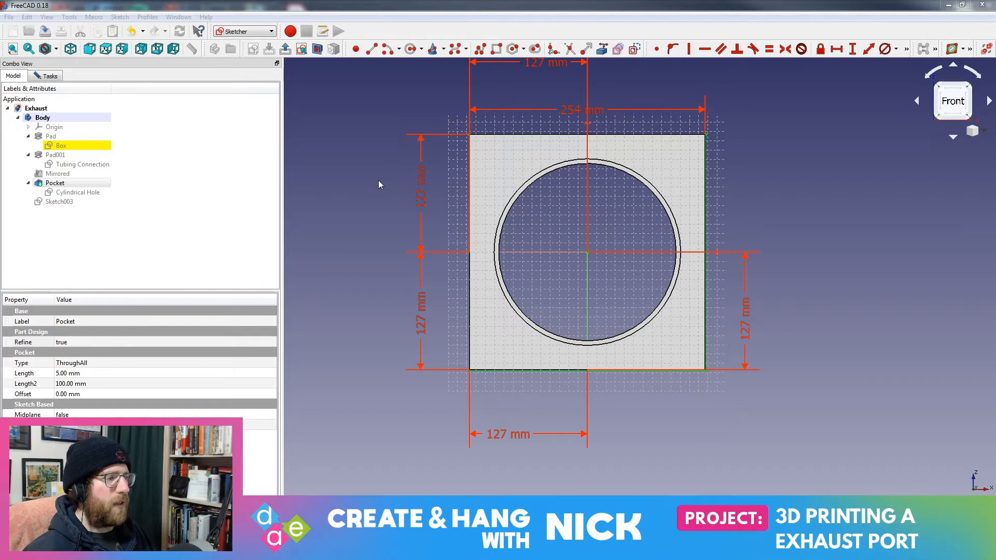
{"action": "middle_click_drag", "start_coordinate": [746, 128], "coordinate": [739, 159]}
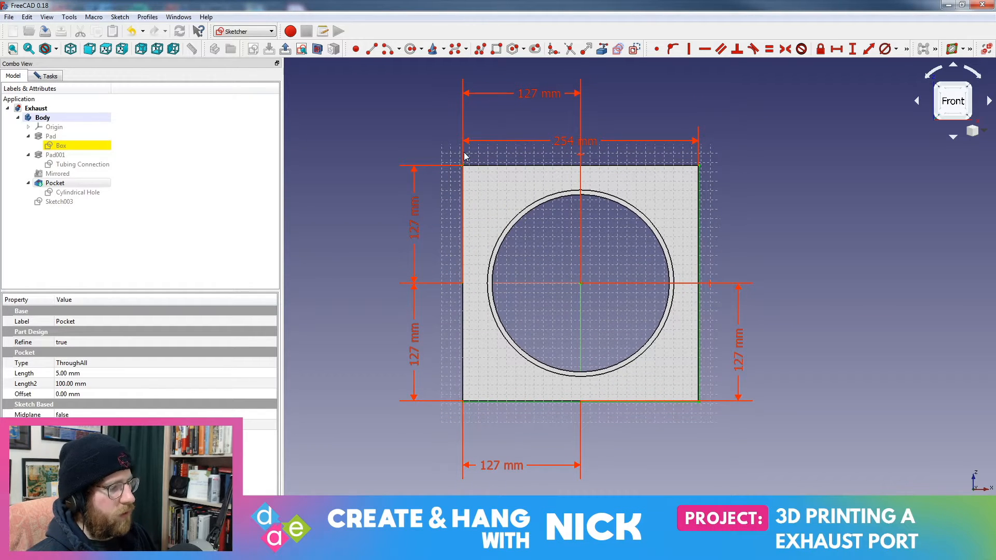
Switch to Calculator and enter the plate width of 254, correcting any wrong digits
{"action": "key", "text": "alt+Tab"}
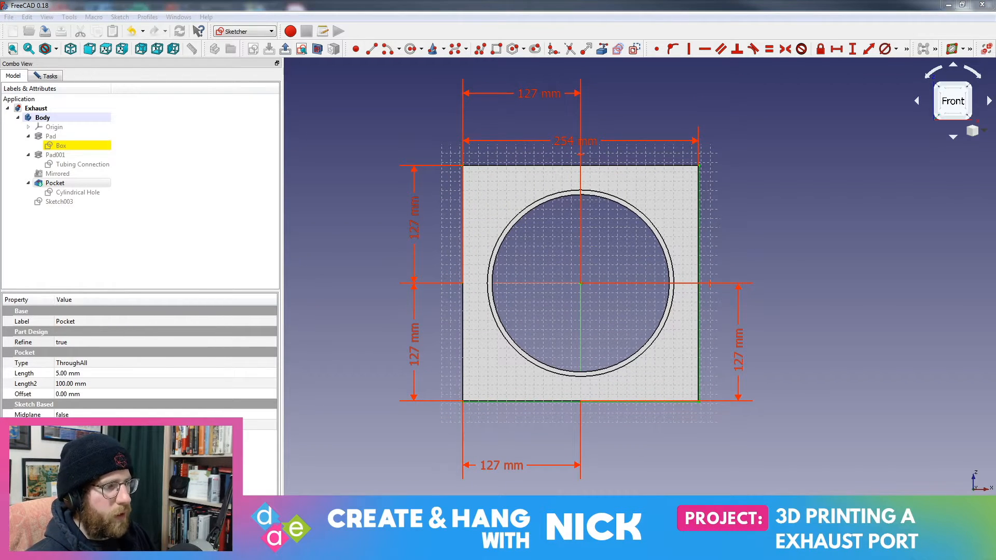
{"action": "left_click", "coordinate": [801, 305]}
{"action": "left_click", "coordinate": [786, 352]}
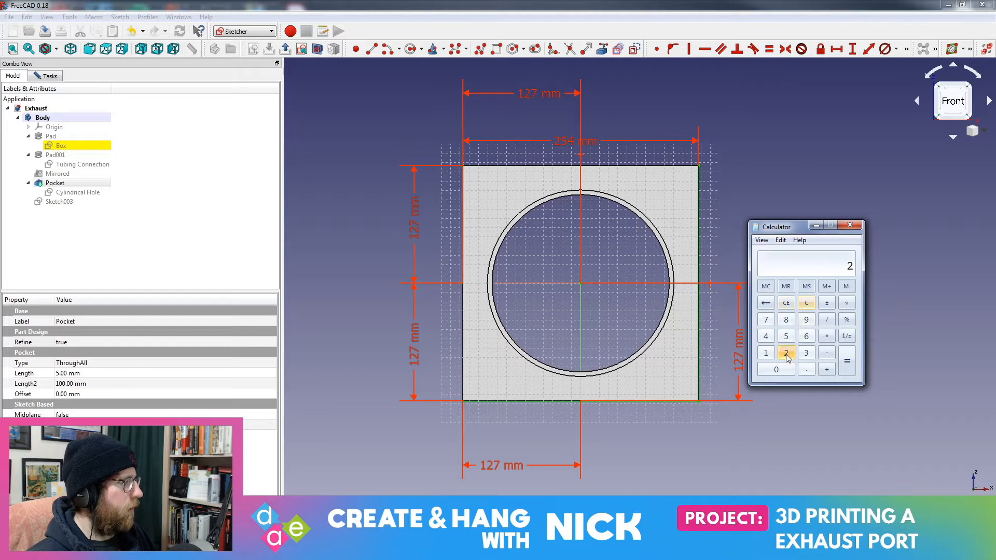
{"action": "left_click", "coordinate": [765, 336]}
{"action": "left_click", "coordinate": [785, 302]}
{"action": "left_click", "coordinate": [785, 338]}
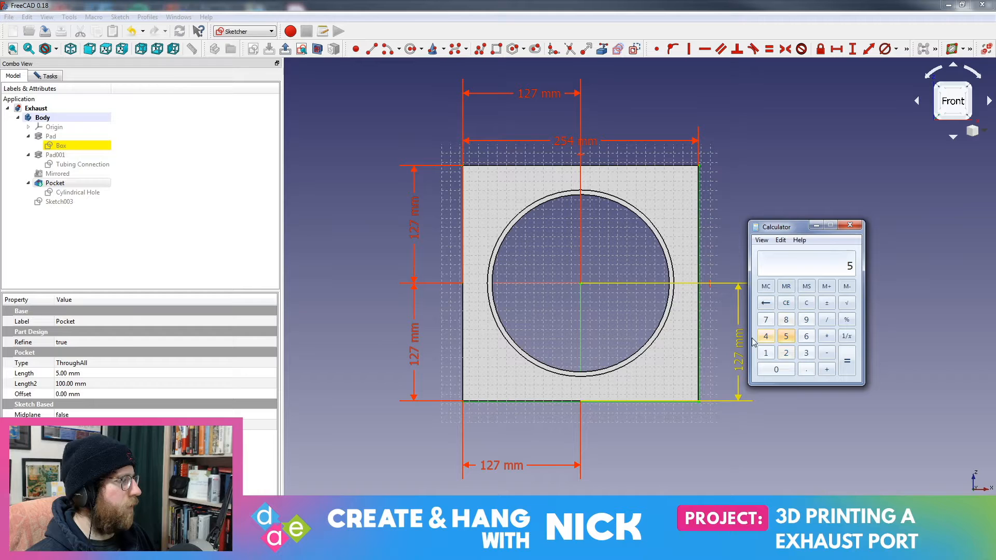
{"action": "left_click", "coordinate": [767, 303]}
{"action": "left_click", "coordinate": [786, 353]}
{"action": "left_click", "coordinate": [785, 336]}
{"action": "left_click", "coordinate": [765, 336]}
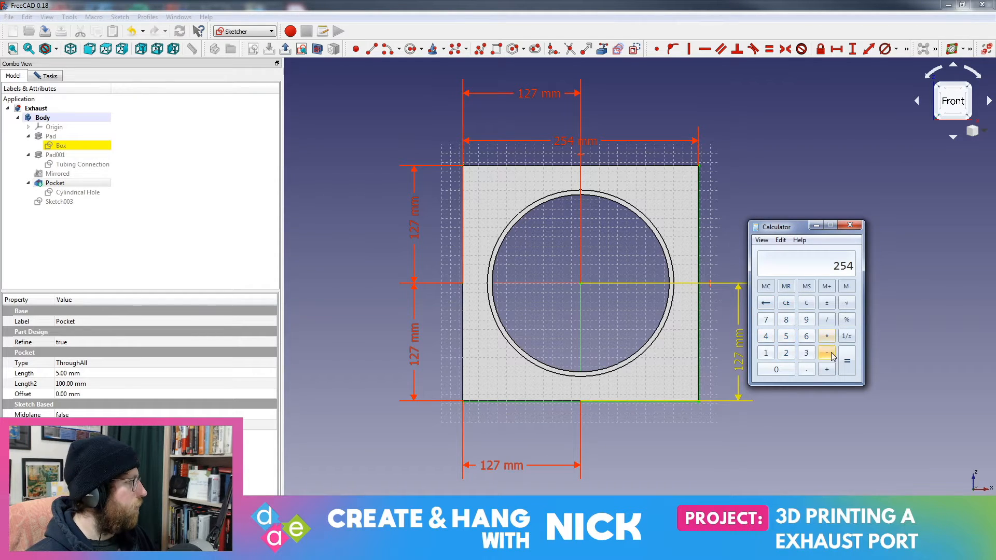
Subtract 25.4 from the plate width and move Calculator clear of the model
{"action": "left_click", "coordinate": [827, 353]}
{"action": "left_click", "coordinate": [785, 352]}
{"action": "left_click", "coordinate": [786, 336]}
{"action": "left_click", "coordinate": [805, 370]}
{"action": "left_click", "coordinate": [766, 336]}
{"action": "left_click", "coordinate": [846, 361]}
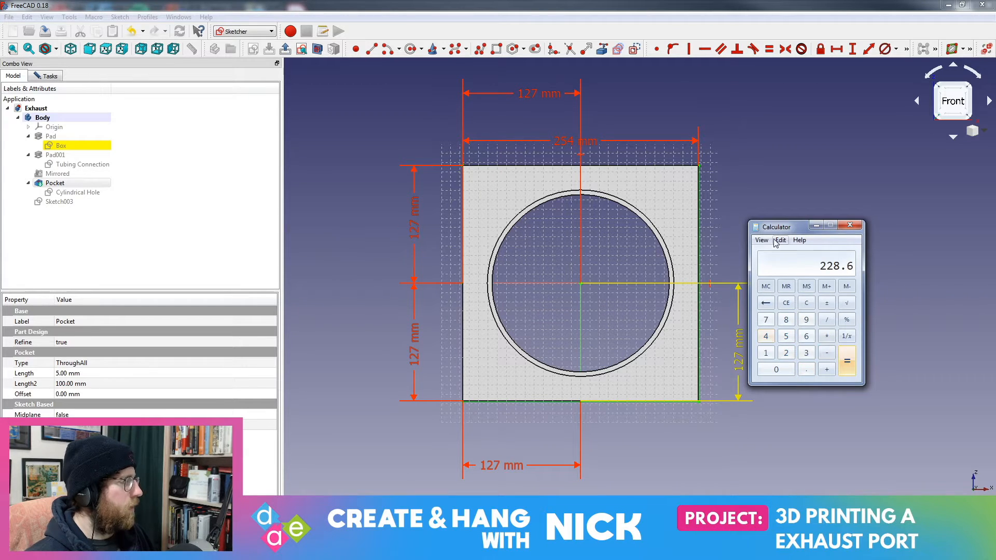
{"action": "left_click_drag", "start_coordinate": [776, 229], "coordinate": [995, 228]}
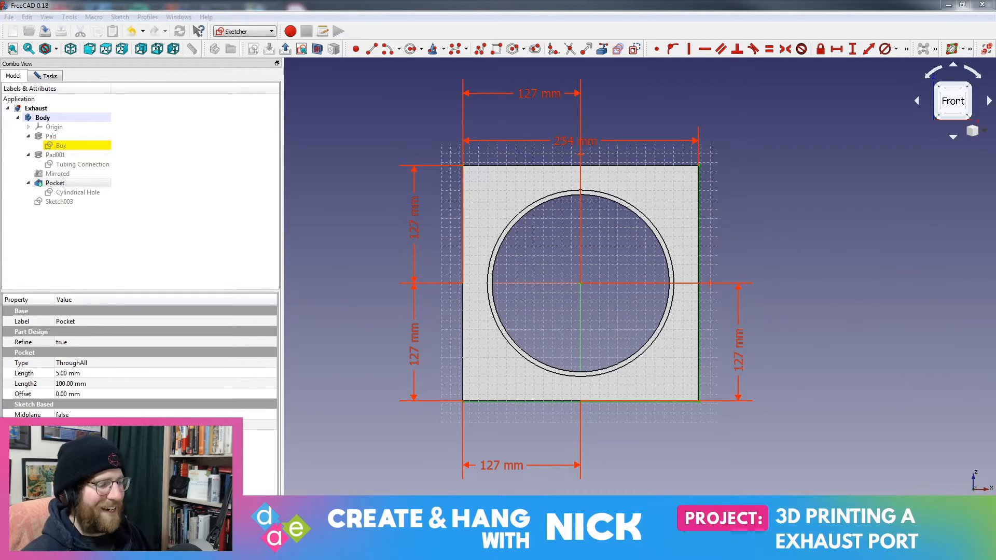
Reopen the side-face sketch and constrain the rectangle's horizontal width to 228.6 mm
{"action": "double_click", "coordinate": [65, 203]}
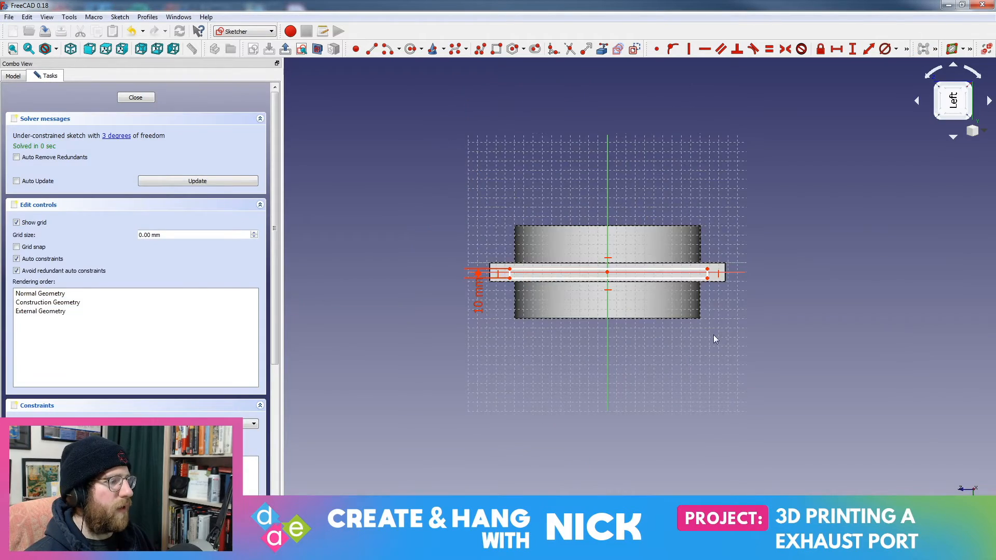
{"action": "scroll", "coordinate": [718, 331], "scroll_direction": "up", "scroll_amount": 2}
{"action": "scroll", "coordinate": [655, 254], "scroll_direction": "up", "scroll_amount": 2}
{"action": "middle_click_drag", "start_coordinate": [654, 252], "coordinate": [703, 277]}
{"action": "middle_click_drag", "start_coordinate": [672, 89], "coordinate": [811, 130]}
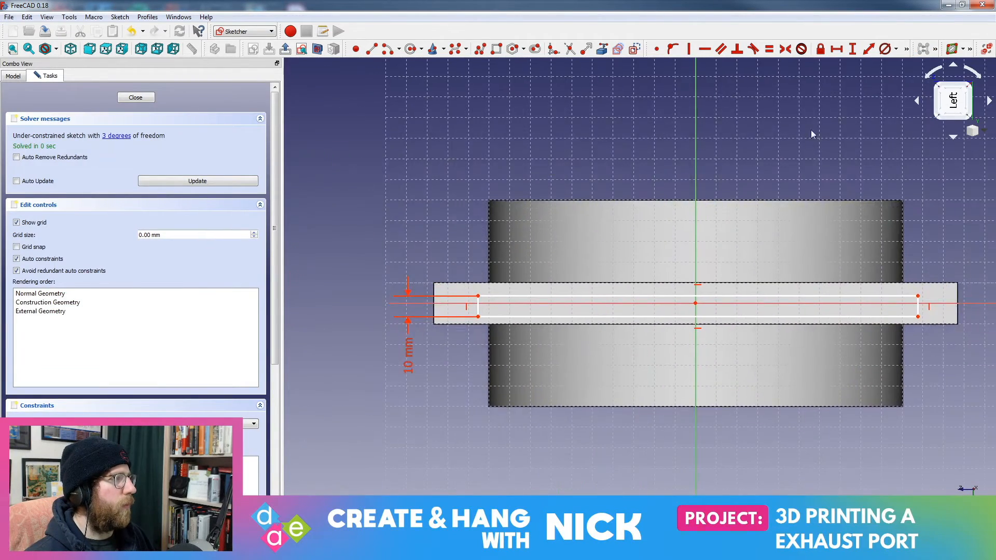
{"action": "scroll", "coordinate": [789, 150], "scroll_direction": "down", "scroll_amount": 2}
{"action": "left_click", "coordinate": [836, 49]}
{"action": "left_click", "coordinate": [581, 289]}
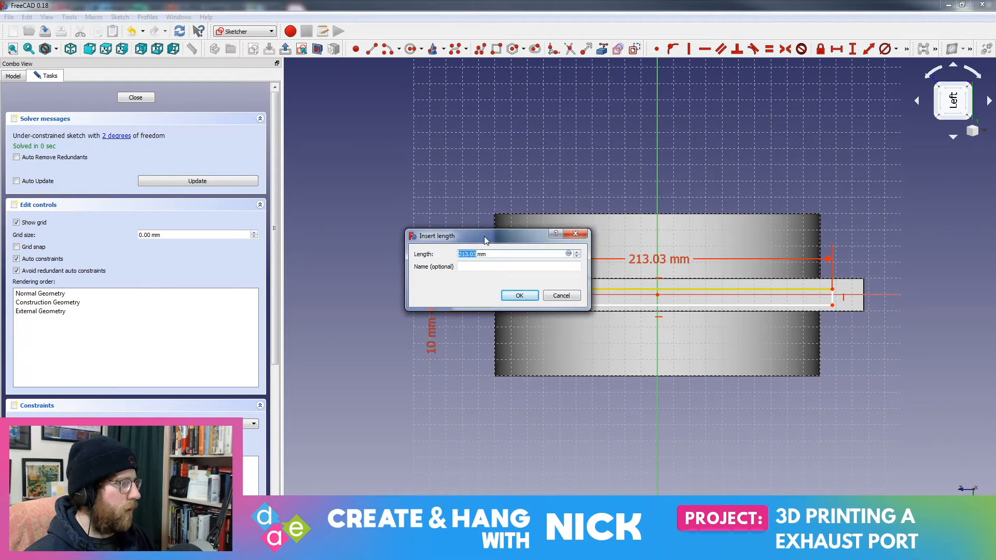
{"action": "type", "text": "228.6"}
{"action": "key", "text": "Return"}
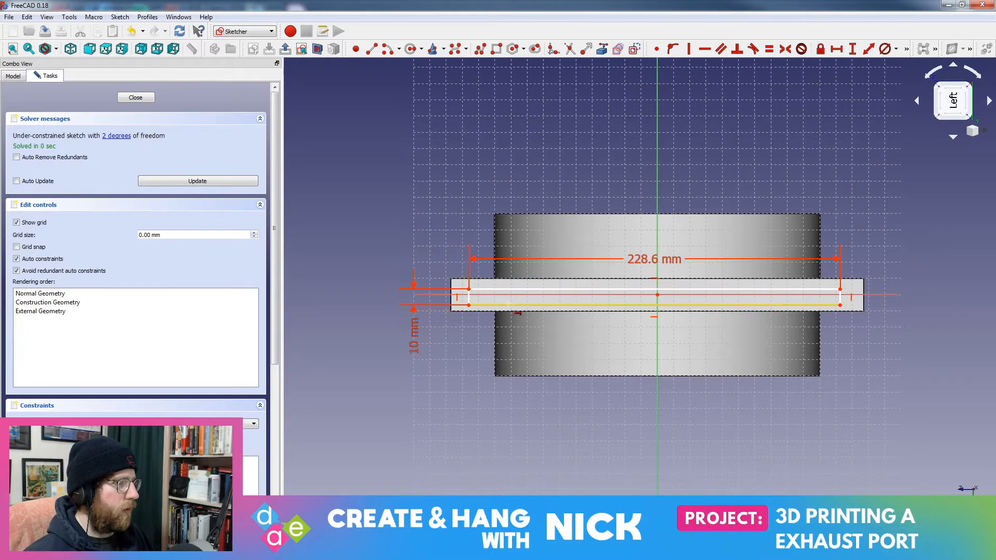
{"action": "key", "text": "Escape"}
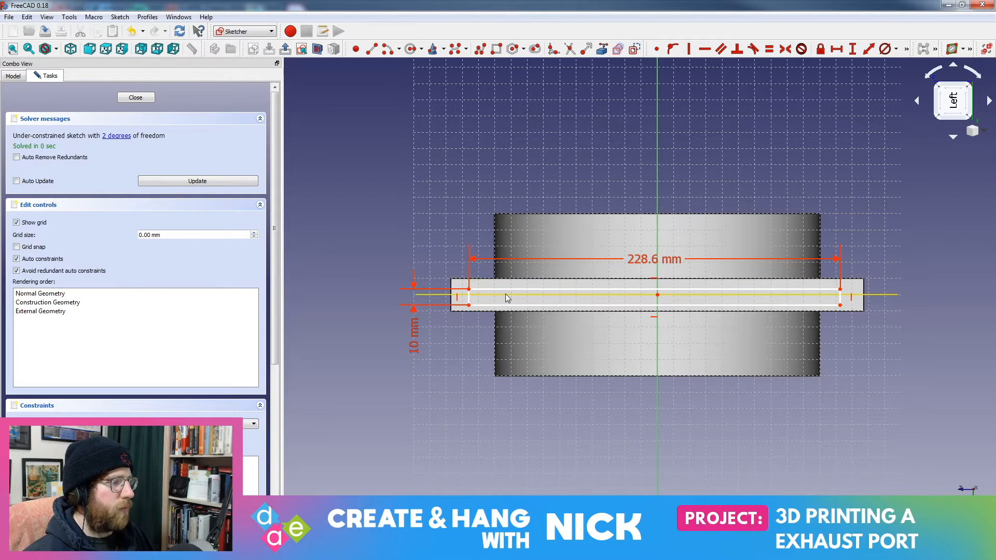
{"action": "mouse_move", "coordinate": [507, 295]}
{"action": "left_mouse_down"}
{"action": "mouse_move", "coordinate": [482, 211]}
{"action": "mouse_move", "coordinate": [513, 294]}
{"action": "left_mouse_up"}
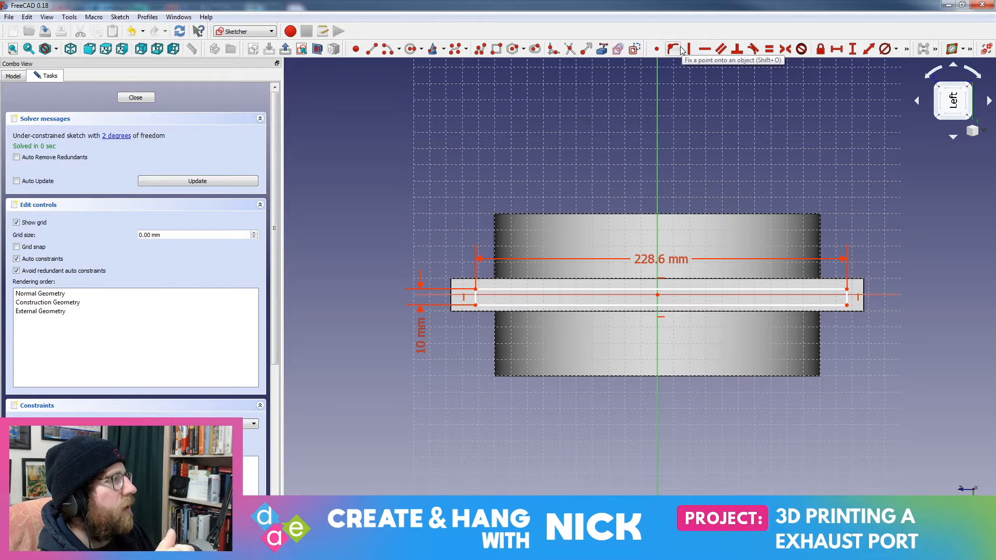
Constrain the rectangle's left edge 114.3 mm from the origin and place the dimension clear below the model
{"action": "left_click", "coordinate": [867, 49]}
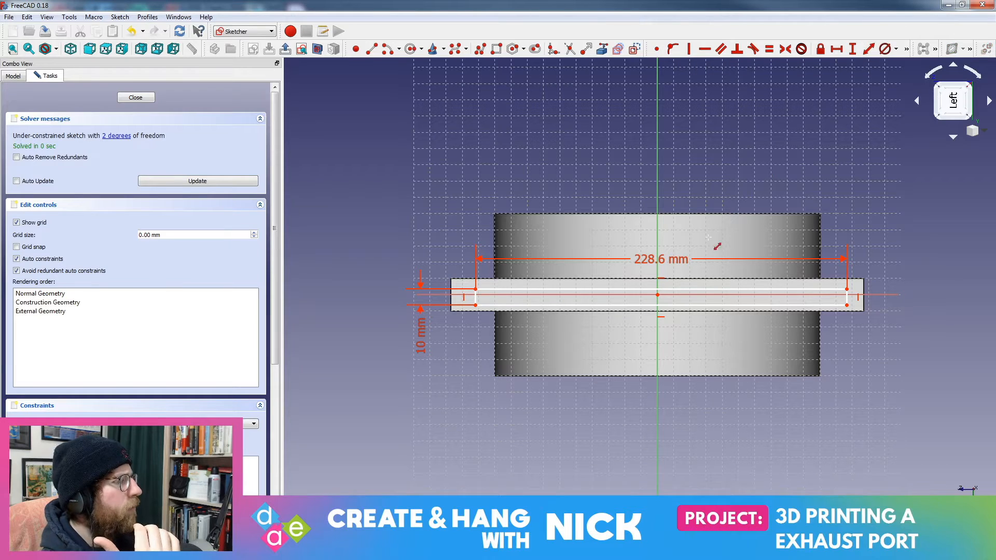
{"action": "left_click", "coordinate": [657, 296]}
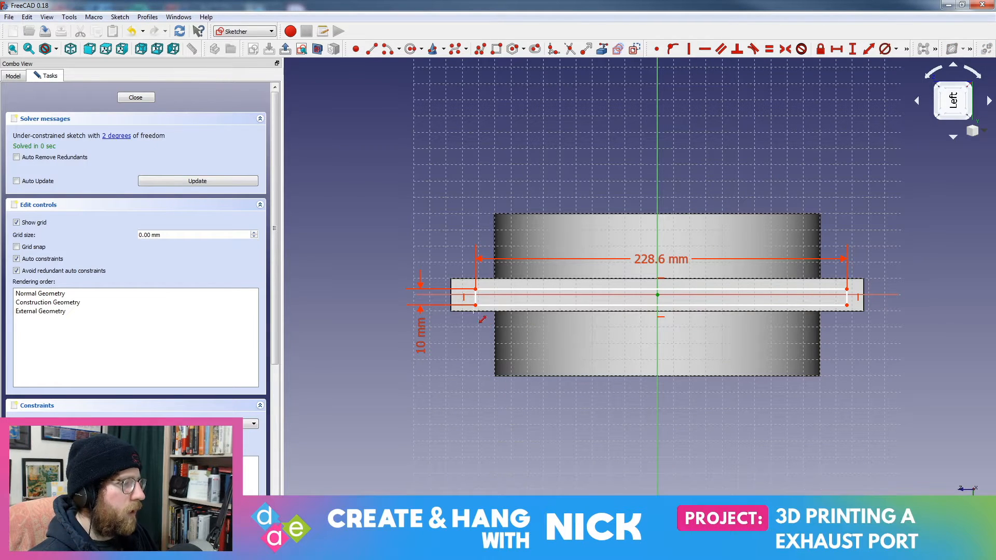
{"action": "left_click", "coordinate": [474, 297]}
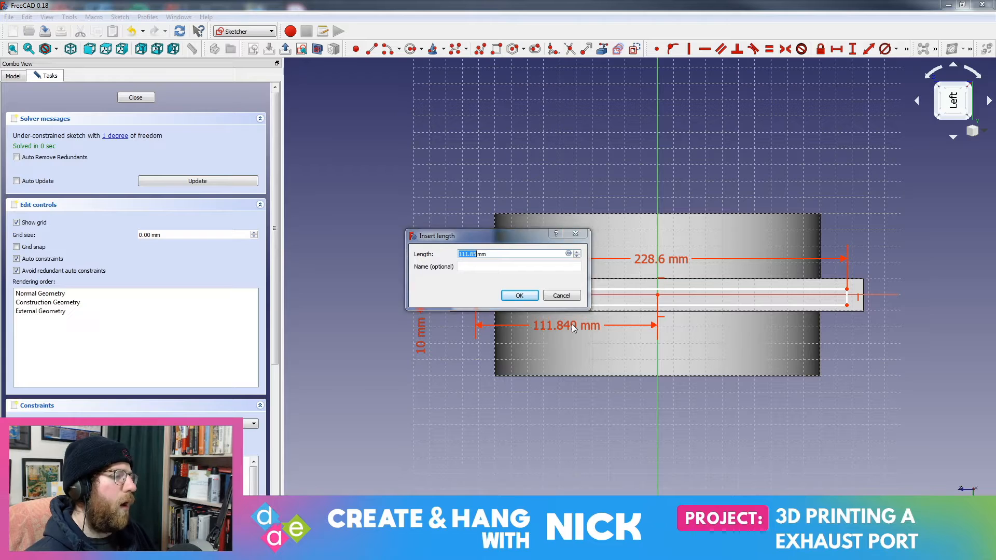
{"action": "left_click_drag", "start_coordinate": [537, 240], "coordinate": [452, 112]}
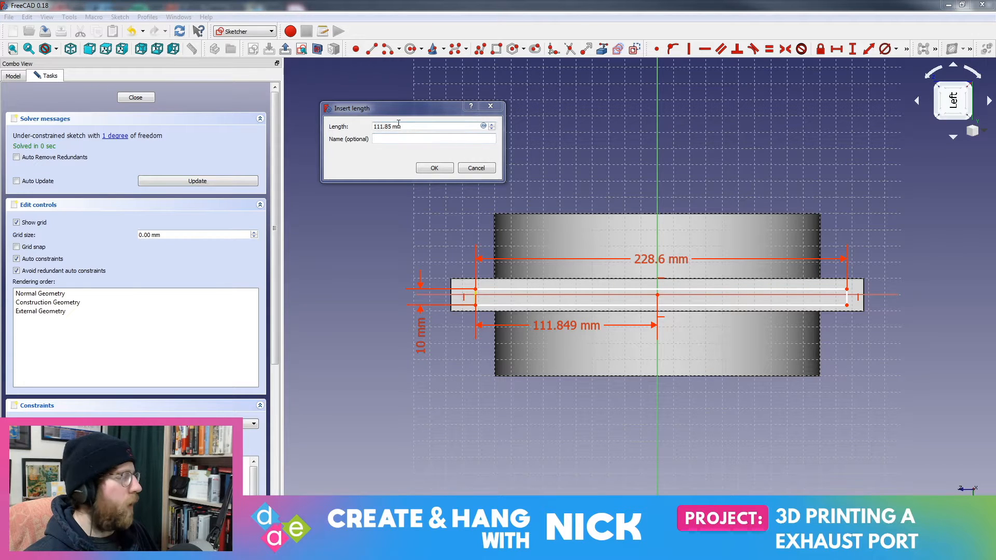
{"action": "left_click", "coordinate": [352, 123]}
{"action": "type", "text": "114"}
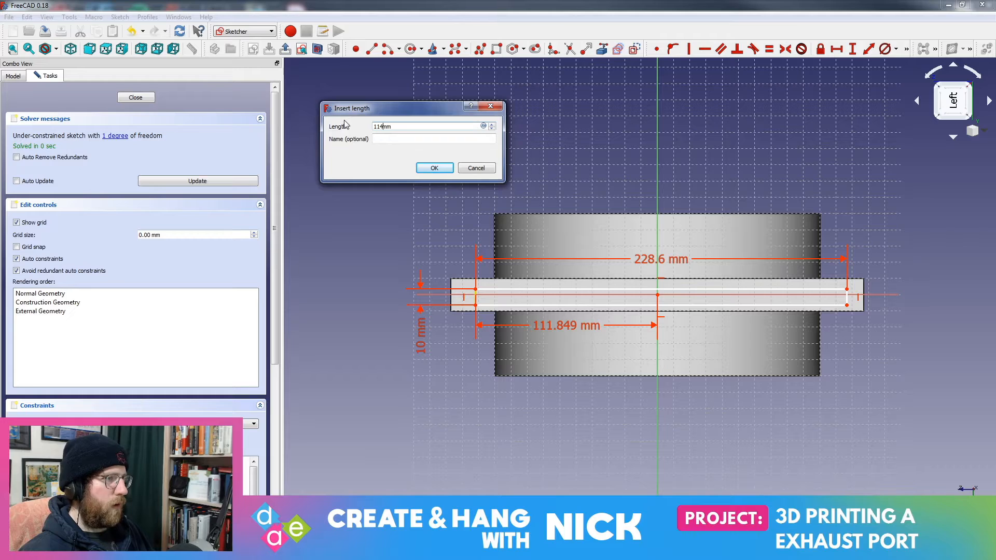
{"action": "key", "text": "Return"}
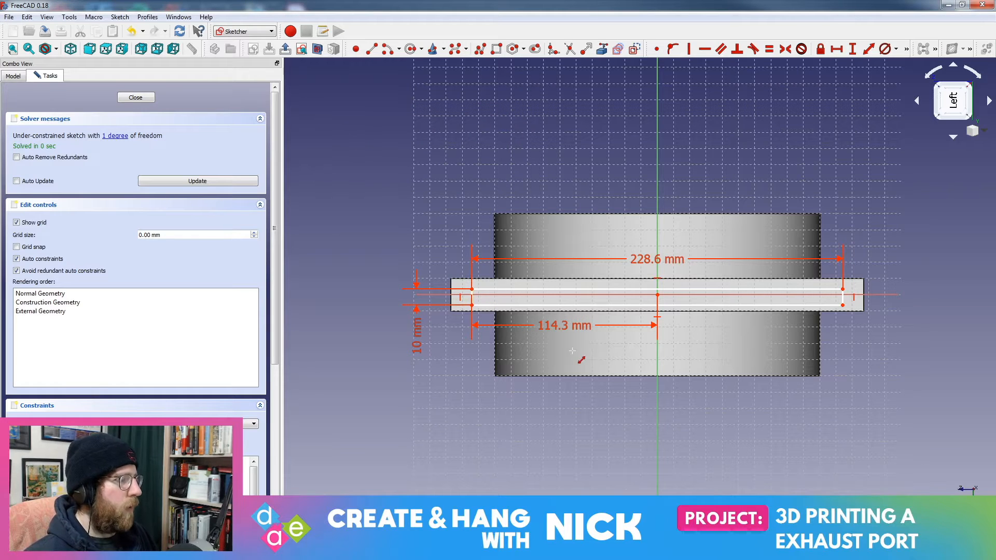
{"action": "left_click_drag", "start_coordinate": [559, 325], "coordinate": [558, 442]}
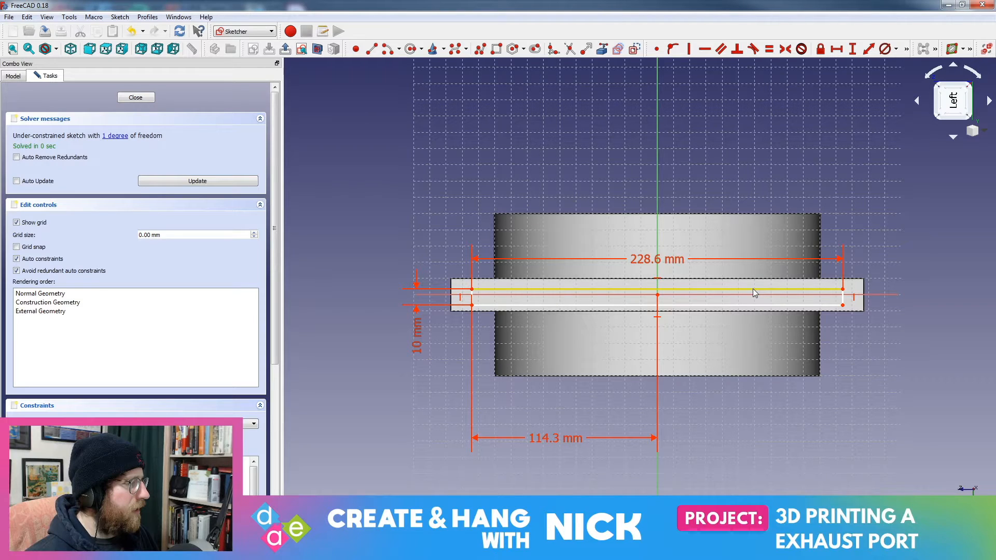
Constrain the rectangle's lower edge 5 mm from the origin and place the dimension beyond the plate's right end
{"action": "left_click", "coordinate": [752, 288]}
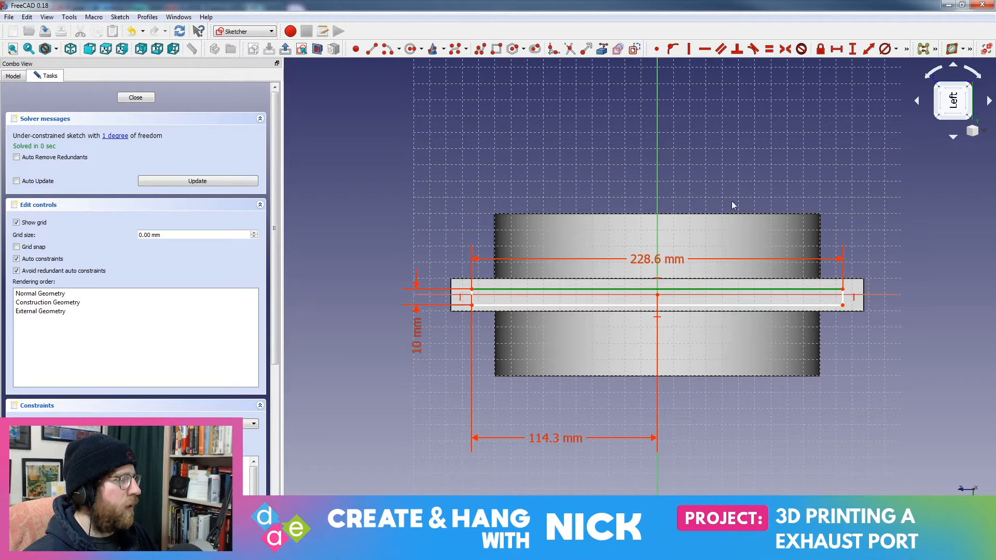
{"action": "left_click", "coordinate": [868, 48]}
{"action": "left_click", "coordinate": [558, 299]}
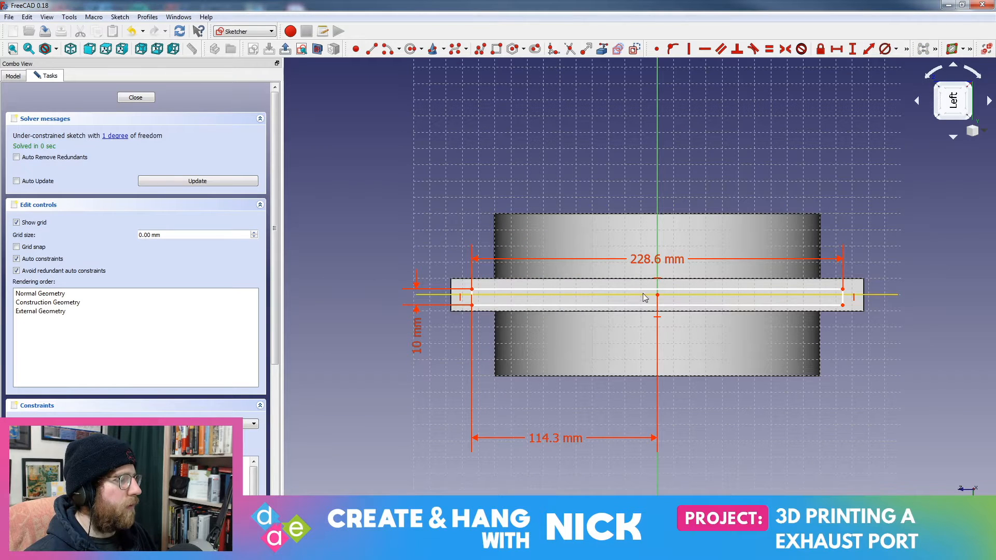
{"action": "left_click", "coordinate": [668, 310]}
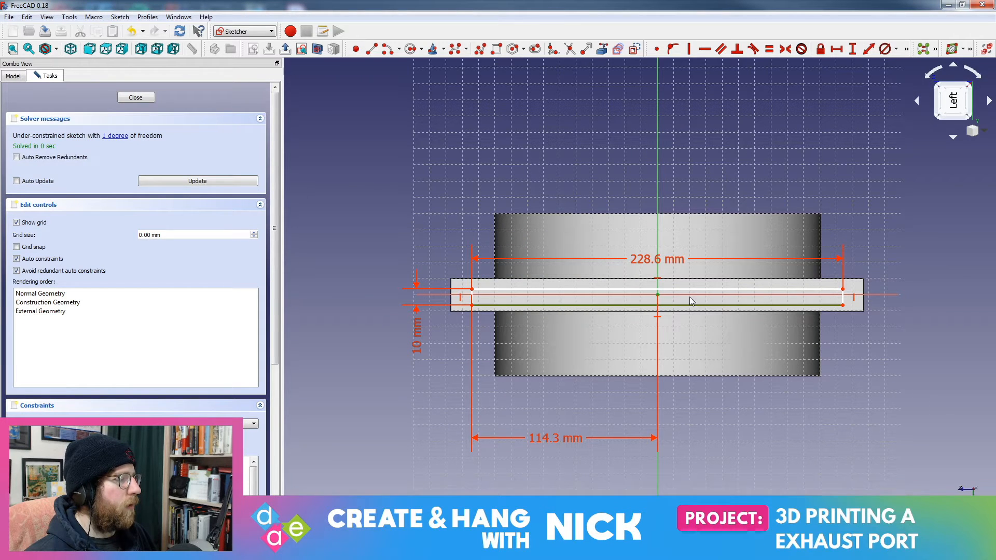
{"action": "left_click", "coordinate": [867, 49]}
{"action": "type", "text": "5"}
{"action": "key", "text": "Return"}
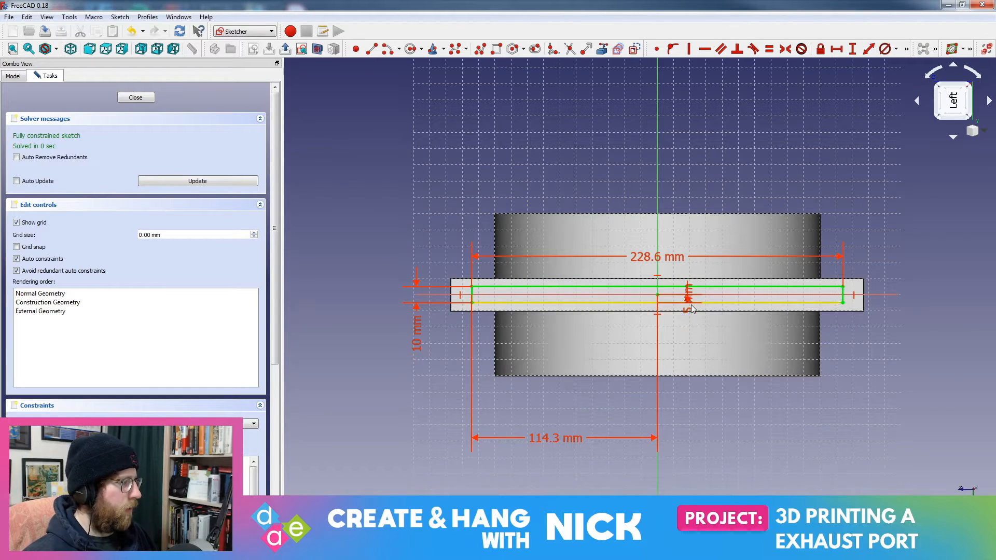
{"action": "left_click_drag", "start_coordinate": [687, 309], "coordinate": [900, 358]}
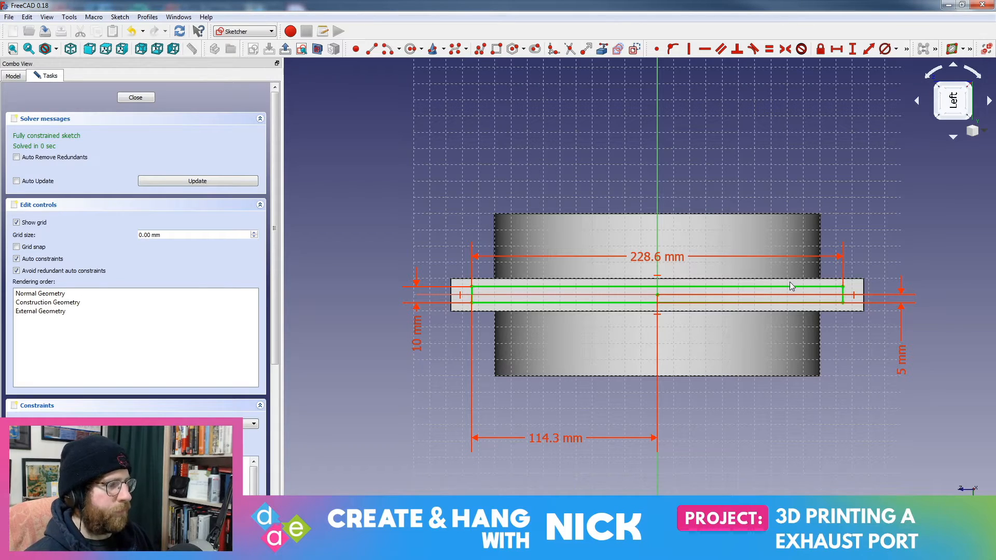
Close the side-face sketch and cut it into the plate as a 5 mm deep pocket
{"action": "mouse_move", "coordinate": [740, 151]}
{"action": "middle_mouse_down"}
{"action": "mouse_move", "coordinate": [738, 188]}
{"action": "mouse_move", "coordinate": [689, 251]}
{"action": "mouse_move", "coordinate": [624, 266]}
{"action": "middle_mouse_up"}
{"action": "left_click", "coordinate": [122, 98]}
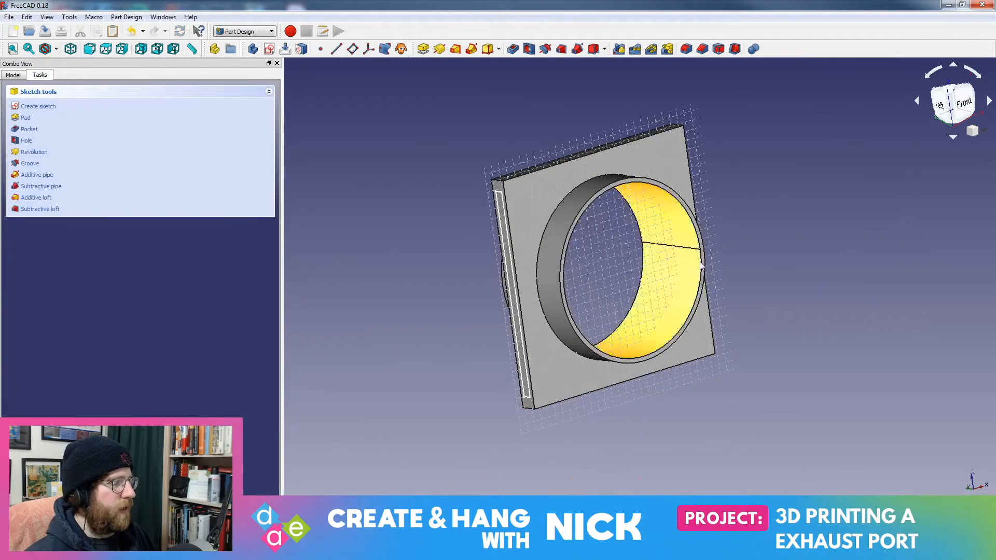
{"action": "middle_click_drag", "start_coordinate": [712, 185], "coordinate": [777, 203]}
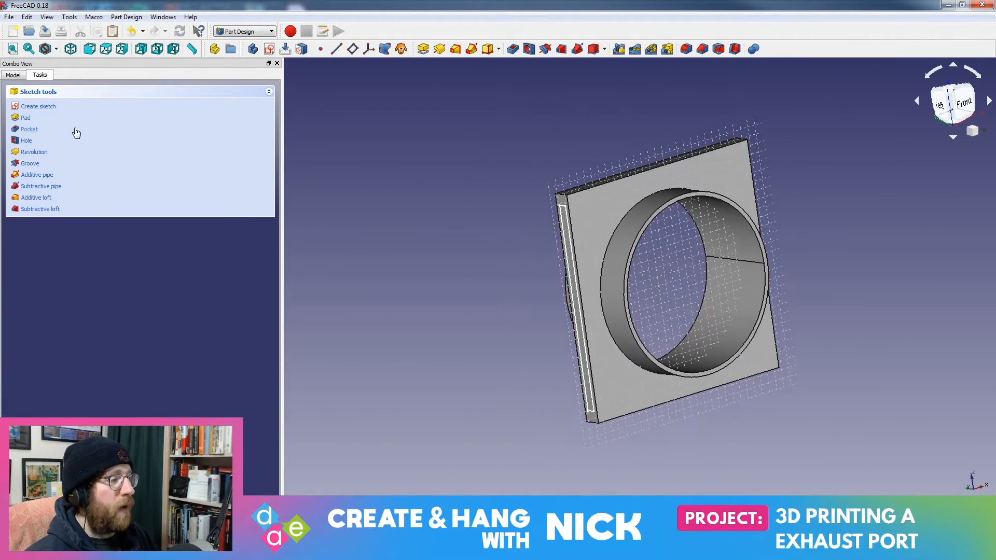
{"action": "left_click", "coordinate": [29, 130]}
{"action": "middle_click_drag", "start_coordinate": [502, 342], "coordinate": [573, 351]}
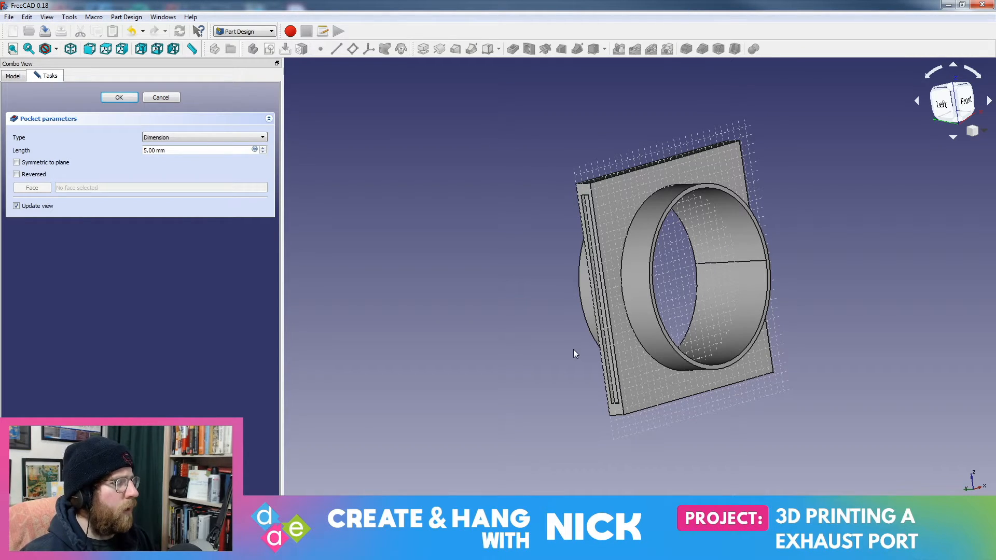
{"action": "middle_click_drag", "start_coordinate": [839, 170], "coordinate": [704, 170]}
{"action": "key", "text": "1"}
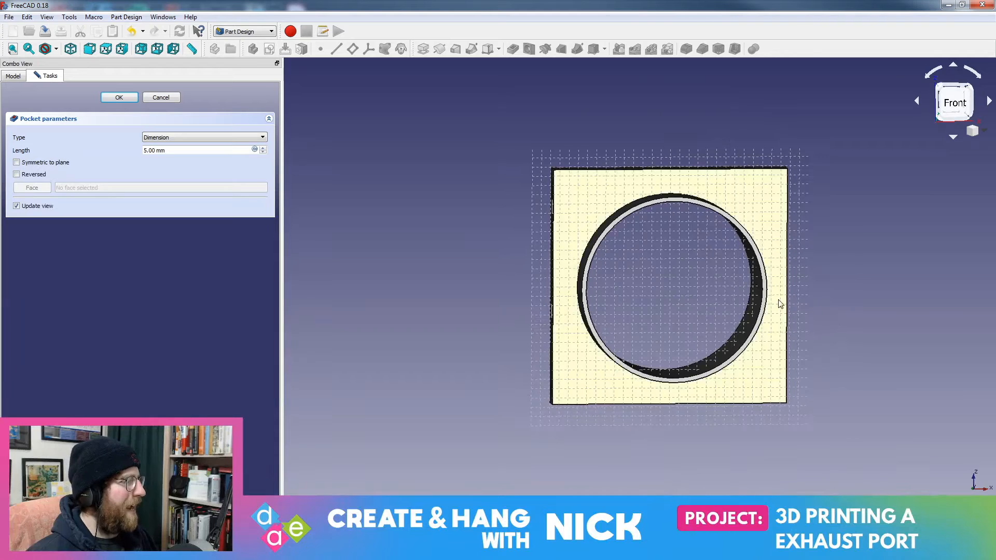
{"action": "middle_click_drag", "start_coordinate": [483, 182], "coordinate": [557, 212]}
{"action": "left_click", "coordinate": [129, 98]}
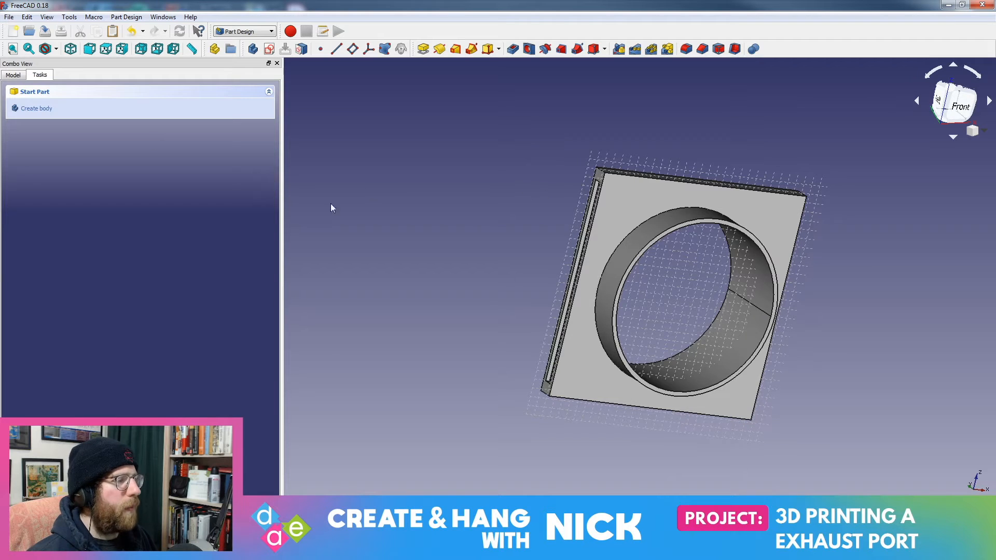
Rename the new side pocket's sketch as Door Opening in the model tree
{"action": "left_click", "coordinate": [13, 76]}
{"action": "left_click", "coordinate": [28, 200]}
{"action": "left_click", "coordinate": [71, 209]}
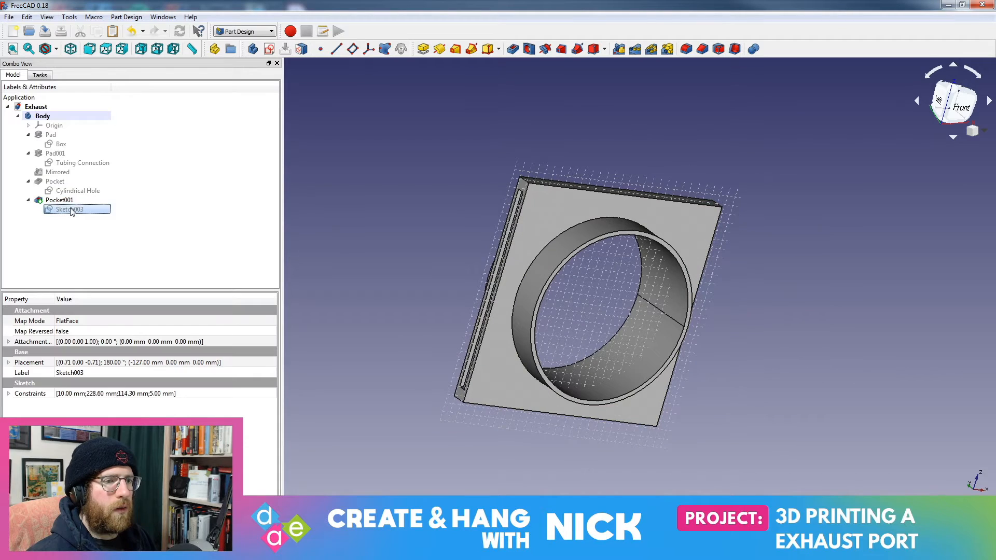
{"action": "right_click", "coordinate": [72, 213]}
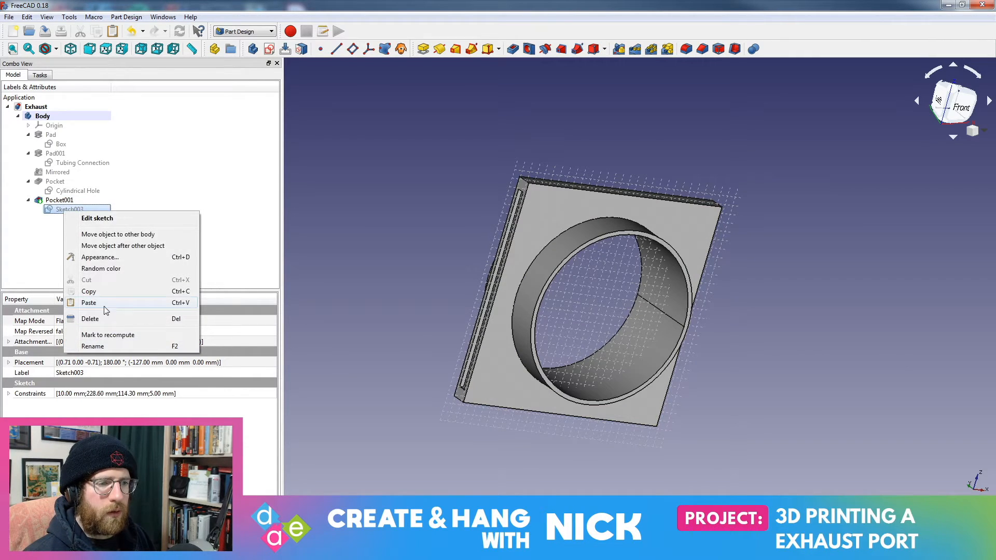
{"action": "left_click", "coordinate": [94, 346]}
{"action": "type", "text": "Door Opening"}
{"action": "key", "text": "Return"}
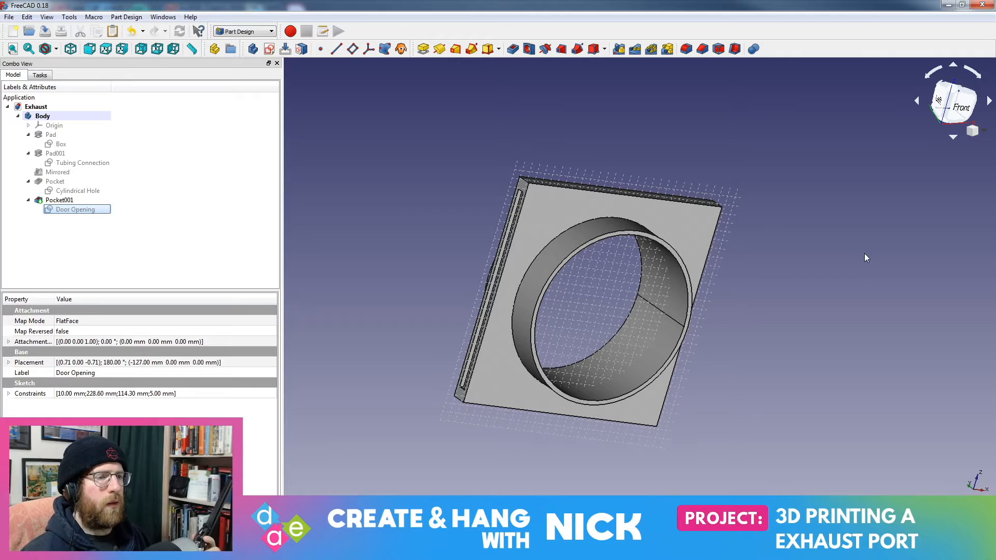
Inspect the slot in the plate's side and open the Box sketch to check the plate's overall width dimension
{"action": "middle_click_drag", "start_coordinate": [804, 129], "coordinate": [806, 297]}
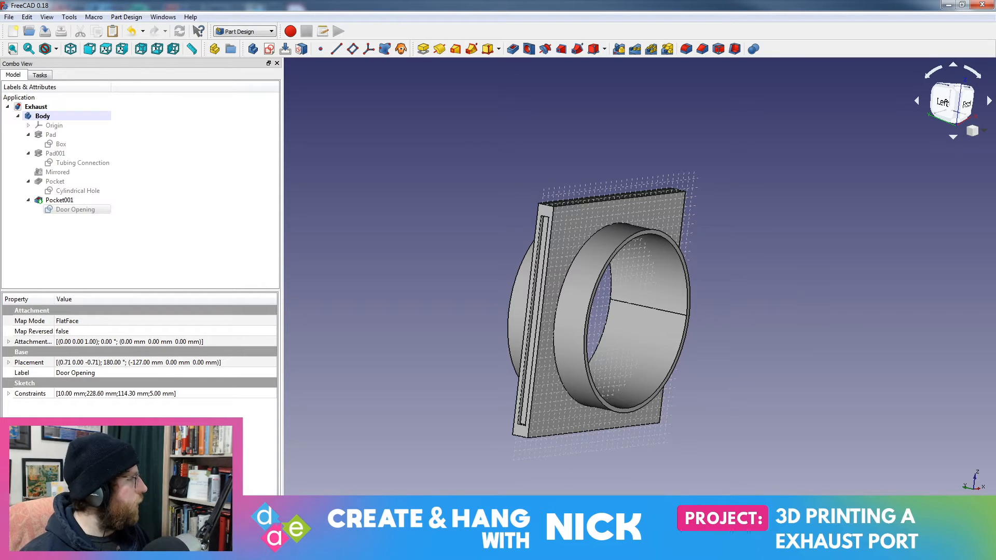
{"action": "middle_click_drag", "start_coordinate": [517, 243], "coordinate": [489, 185]}
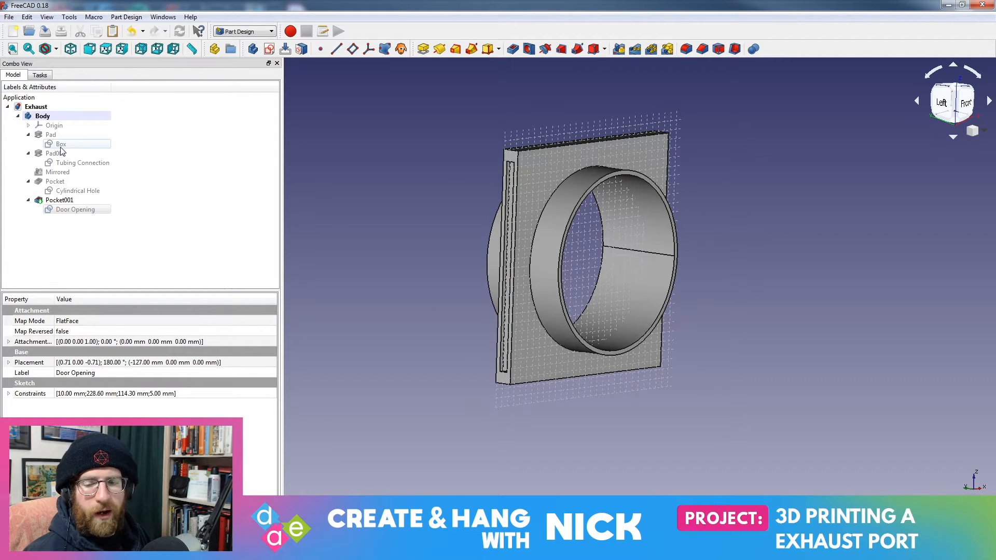
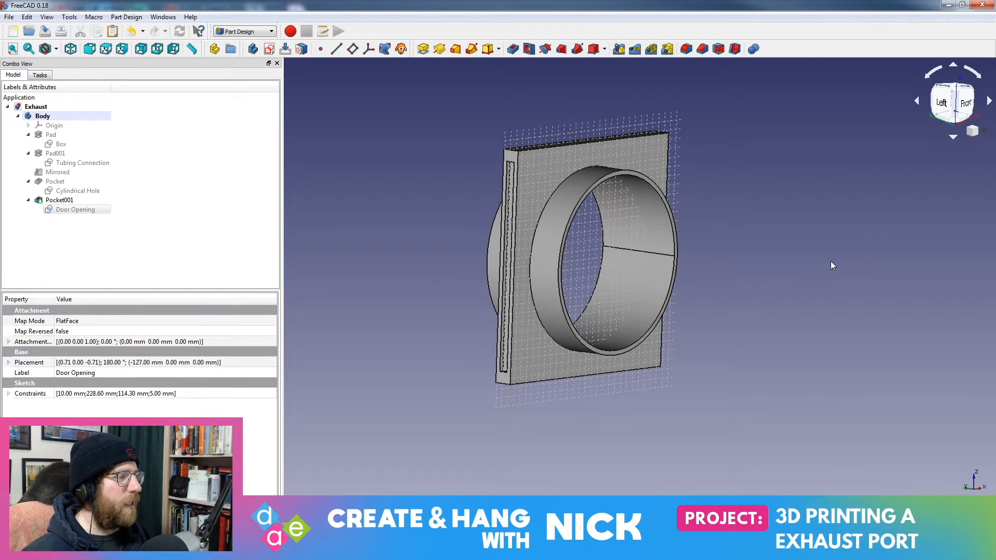
{"action": "middle_click_drag", "start_coordinate": [695, 182], "coordinate": [671, 279]}
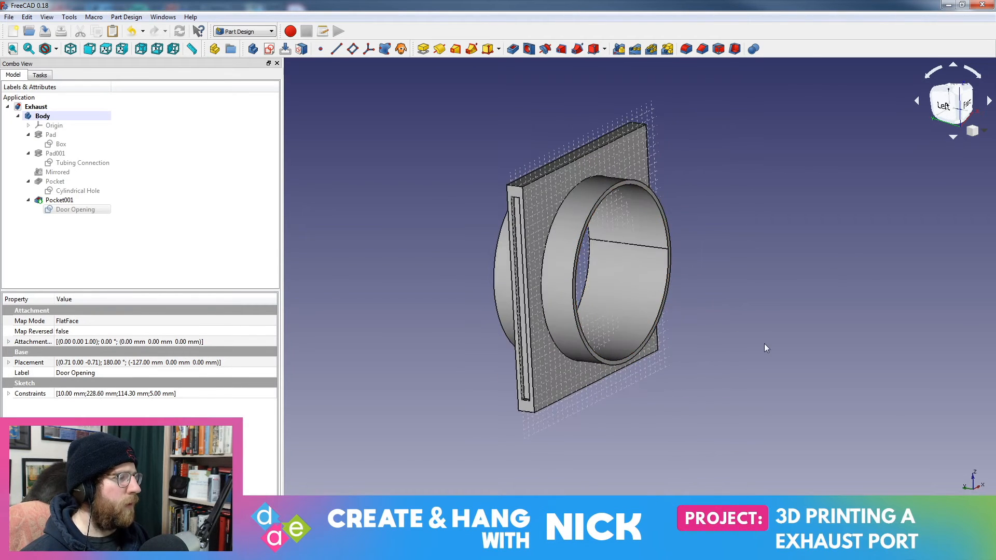
{"action": "double_click", "coordinate": [60, 143]}
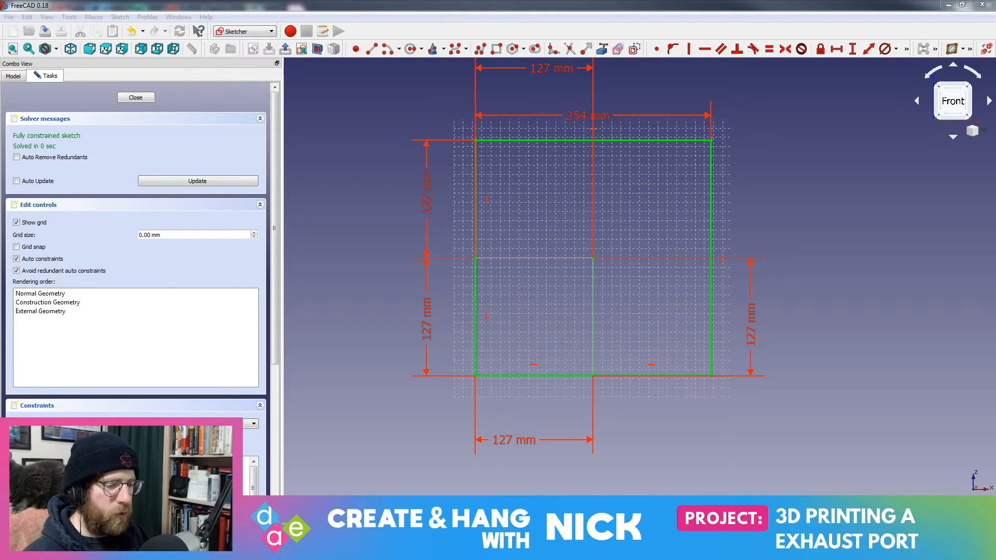
Switch to Calculator, subtract 12.7 from the plate width of 254, and move Calculator clear of the sketch
{"action": "key", "text": "super"}
{"action": "left_click", "coordinate": [91, 266]}
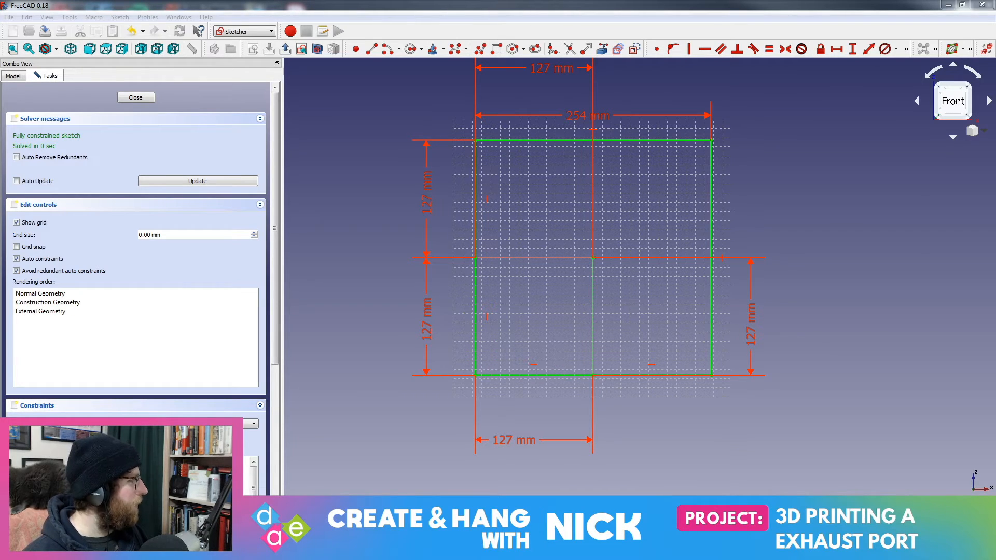
{"action": "left_click_drag", "start_coordinate": [995, 233], "coordinate": [828, 220]}
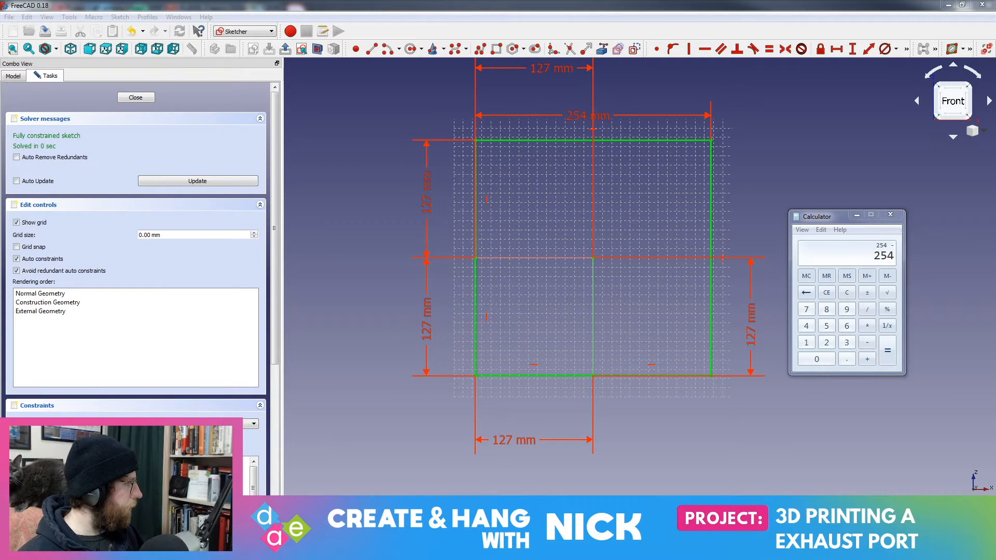
{"action": "left_click", "coordinate": [806, 342]}
{"action": "left_click", "coordinate": [826, 342]}
{"action": "left_click", "coordinate": [846, 359]}
{"action": "left_click", "coordinate": [806, 309]}
{"action": "left_click", "coordinate": [887, 351]}
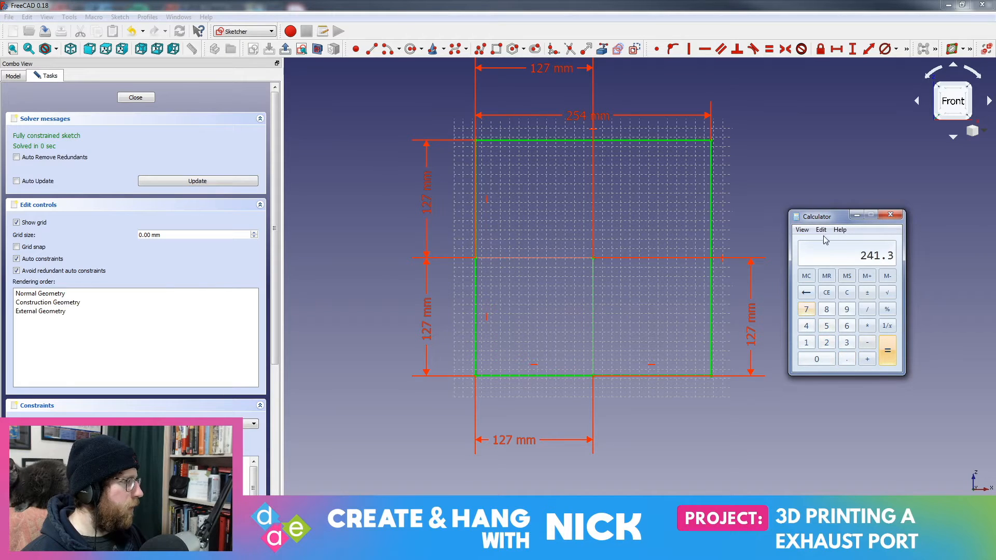
{"action": "left_click_drag", "start_coordinate": [819, 218], "coordinate": [995, 219]}
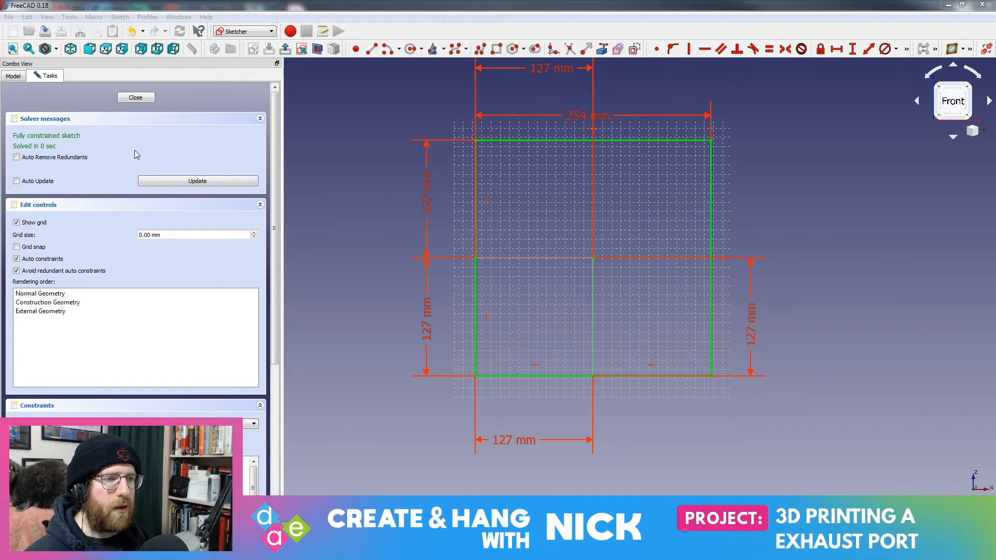
Close the Box sketch and set the length of the Door Opening pocket to 241.3 mm
{"action": "left_click", "coordinate": [127, 98]}
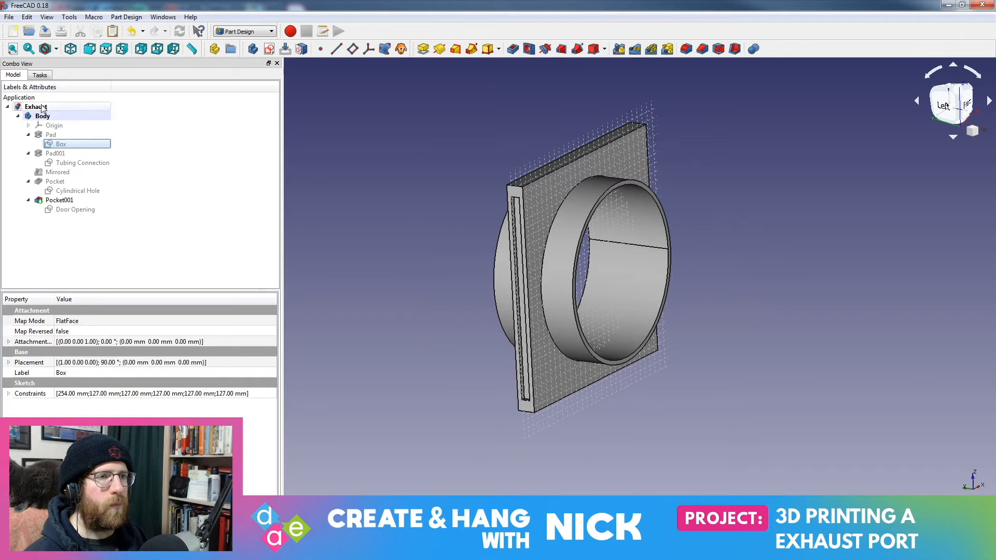
{"action": "double_click", "coordinate": [78, 201]}
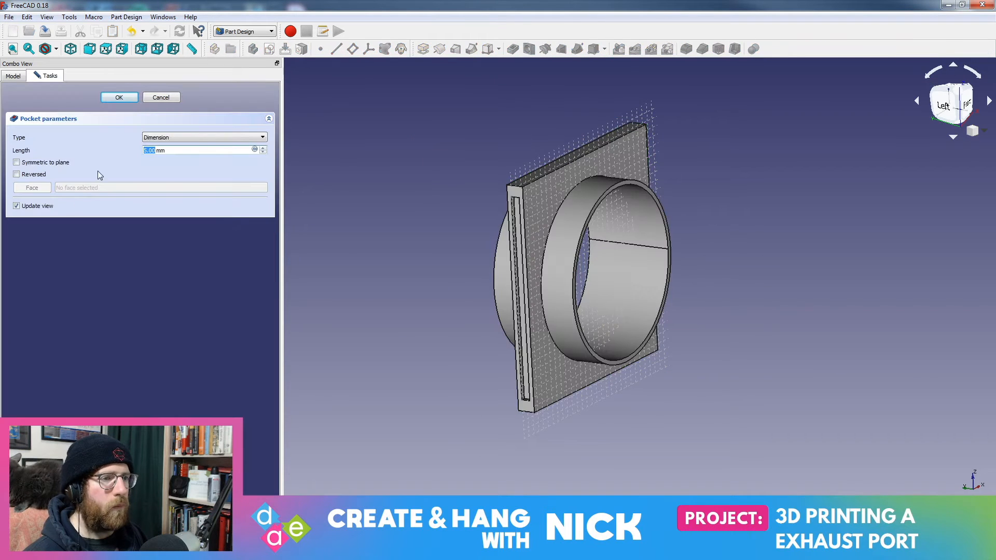
{"action": "left_click", "coordinate": [148, 150]}
{"action": "left_click_drag", "start_coordinate": [155, 150], "coordinate": [136, 151]}
{"action": "left_click", "coordinate": [150, 150]}
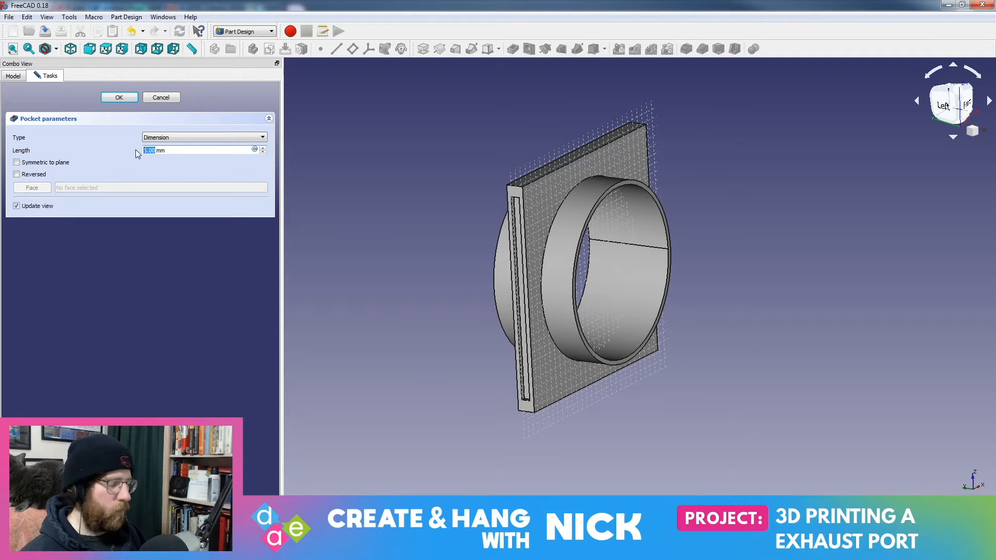
{"action": "type", "text": "241.3"}
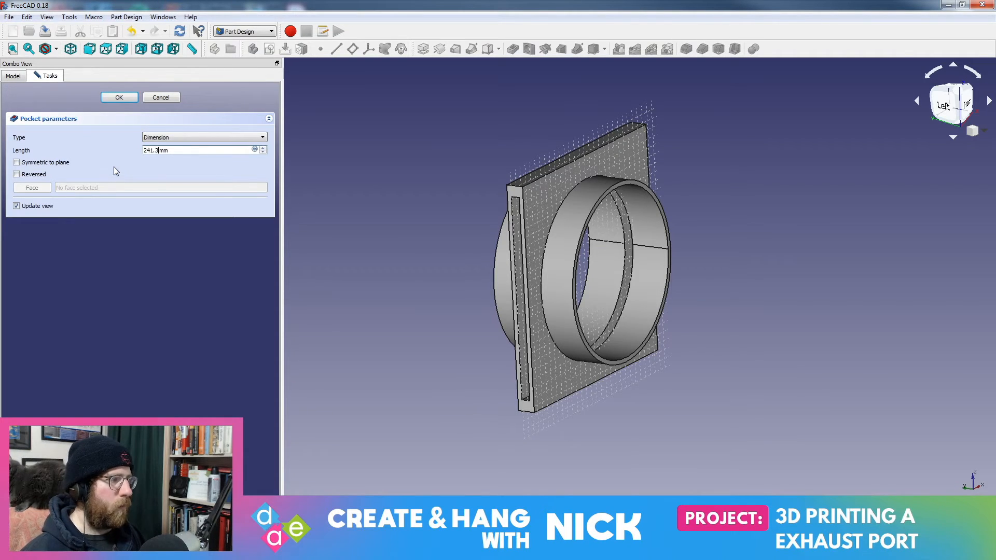
{"action": "middle_click_drag", "start_coordinate": [736, 294], "coordinate": [778, 287]}
{"action": "scroll", "coordinate": [726, 322], "scroll_direction": "up", "scroll_amount": 5}
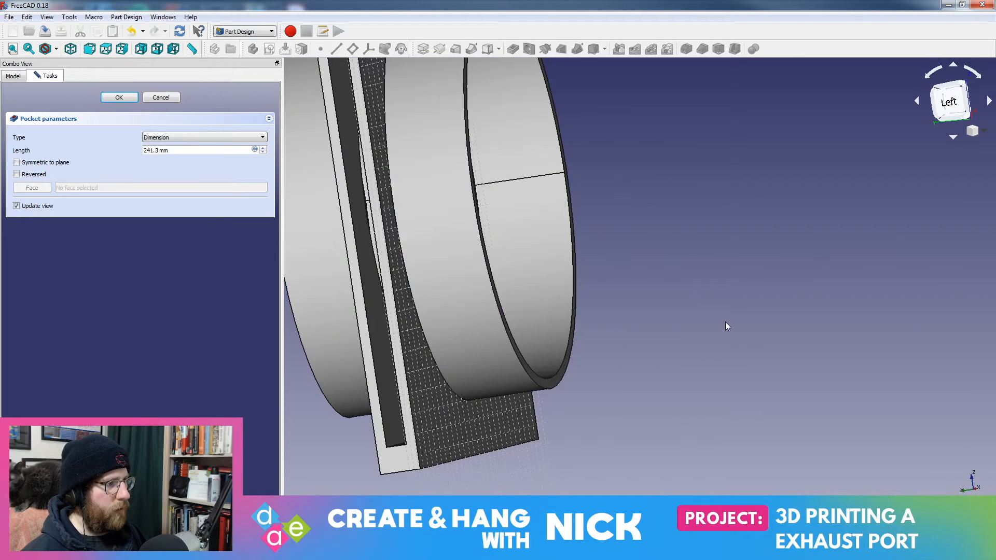
{"action": "scroll", "coordinate": [593, 251], "scroll_direction": "down", "scroll_amount": 5}
{"action": "middle_click_drag", "start_coordinate": [656, 217], "coordinate": [409, 182]}
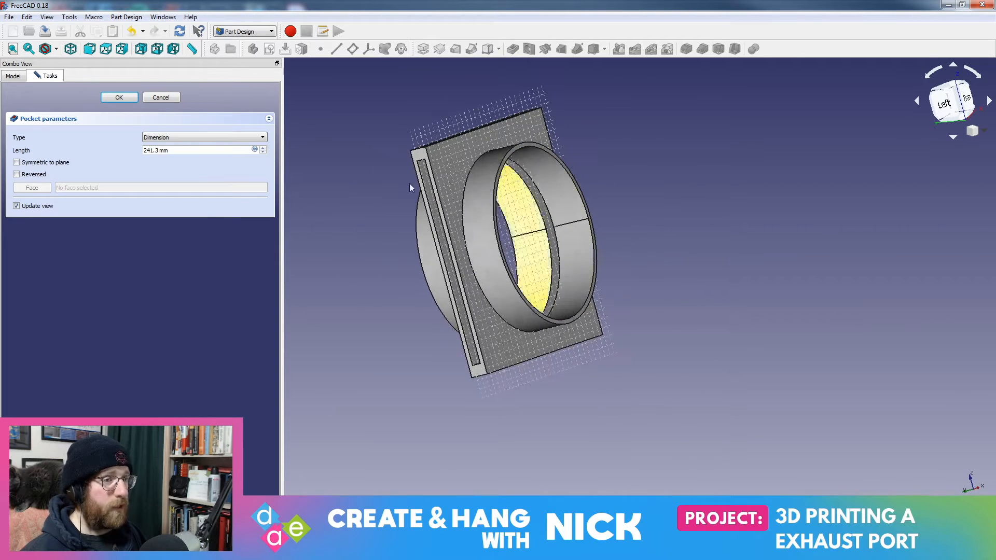
{"action": "left_click", "coordinate": [119, 97]}
Examine the deepened door slot and the pipe collars from several angles, including inside the through opening
{"action": "middle_click_drag", "start_coordinate": [570, 208], "coordinate": [799, 259]}
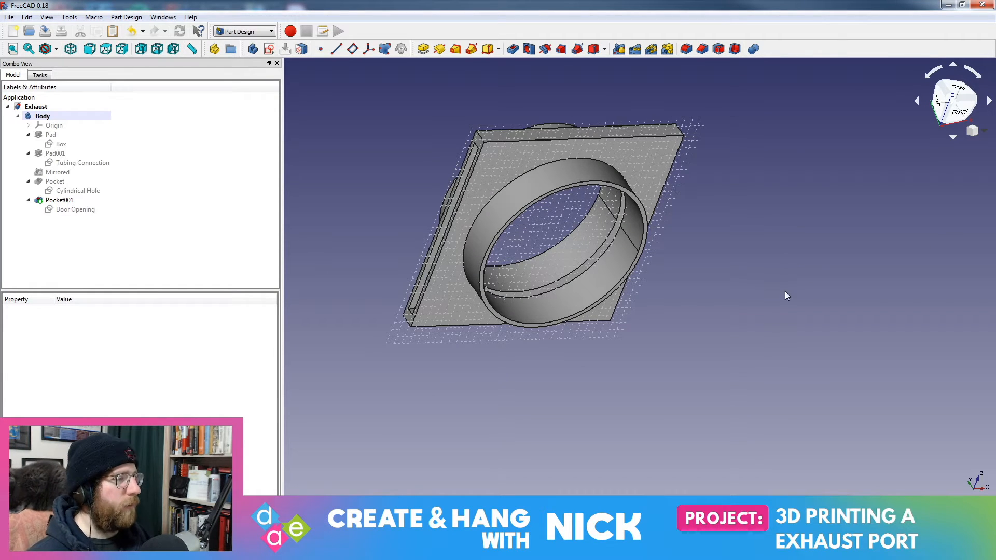
{"action": "middle_click_drag", "start_coordinate": [780, 145], "coordinate": [749, 332]}
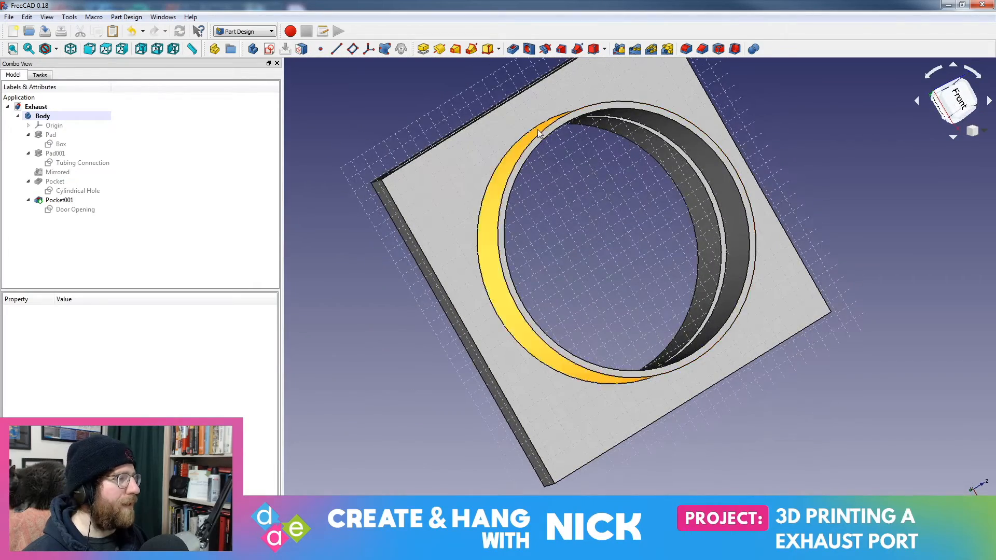
{"action": "middle_click_drag", "start_coordinate": [777, 226], "coordinate": [504, 285]}
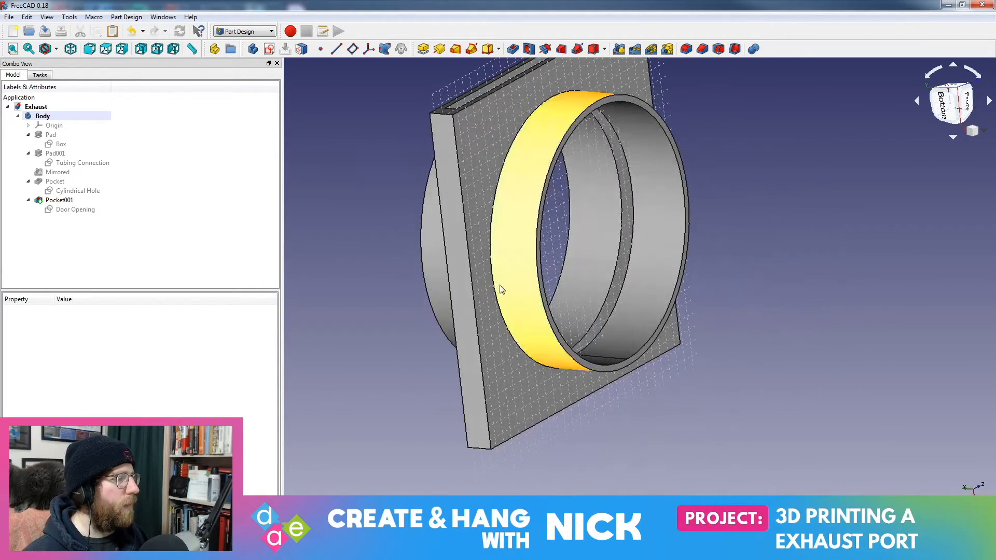
{"action": "middle_click_drag", "start_coordinate": [611, 127], "coordinate": [544, 234]}
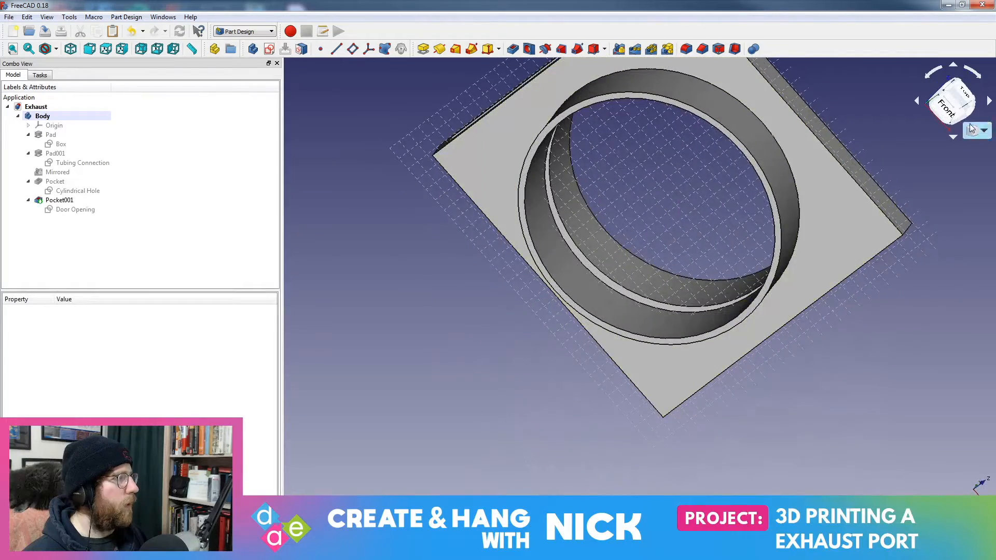
{"action": "left_click", "coordinate": [942, 107]}
{"action": "middle_click_drag", "start_coordinate": [586, 305], "coordinate": [783, 354]}
{"action": "scroll", "coordinate": [781, 354], "scroll_direction": "down", "scroll_amount": 2}
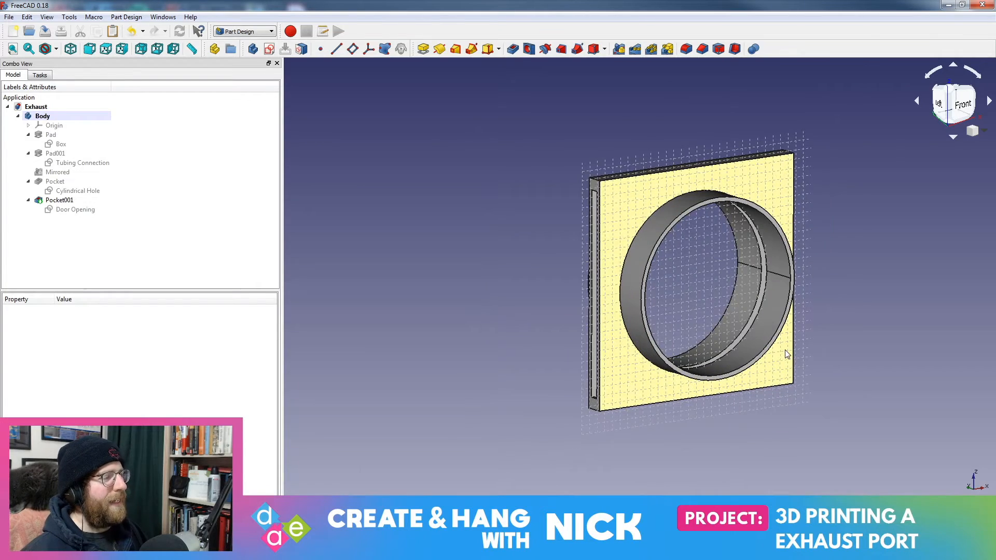
{"action": "scroll", "coordinate": [773, 360], "scroll_direction": "up", "scroll_amount": 5}
{"action": "scroll", "coordinate": [772, 360], "scroll_direction": "down", "scroll_amount": 4}
{"action": "middle_click_drag", "start_coordinate": [775, 274], "coordinate": [723, 270]}
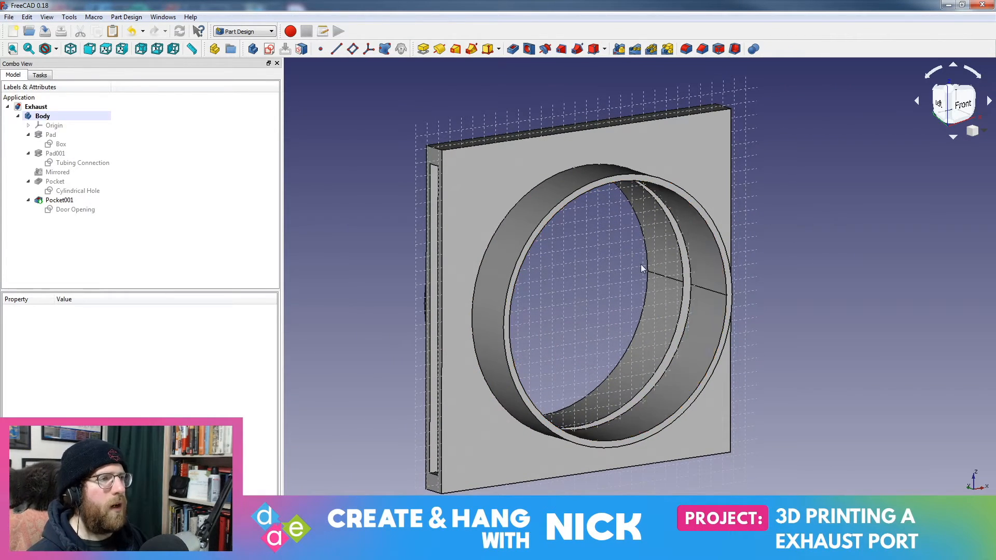
Switch the draw style to Wireframe and examine the door pocket's hidden outline from the front
{"action": "left_click", "coordinate": [46, 16]}
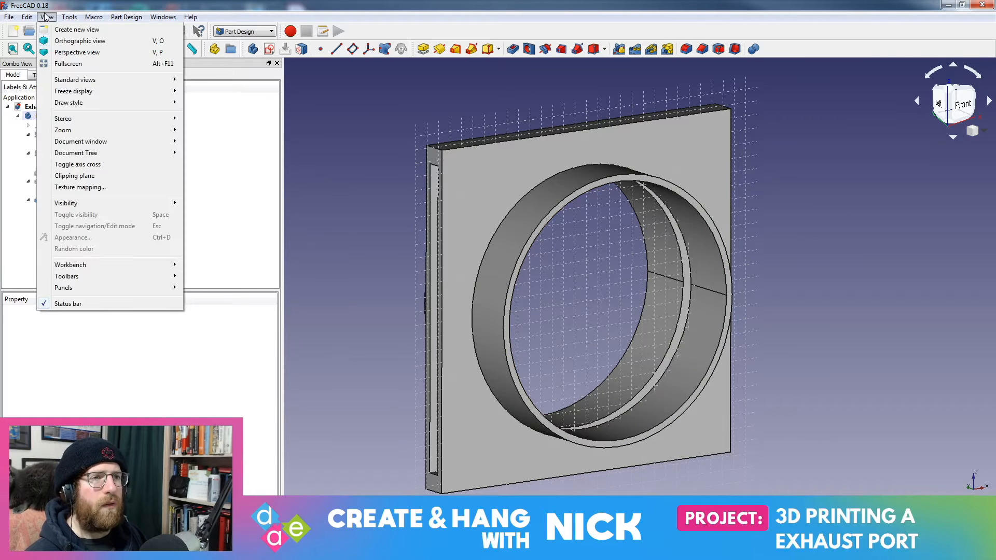
{"action": "mouse_move", "coordinate": [78, 82]}
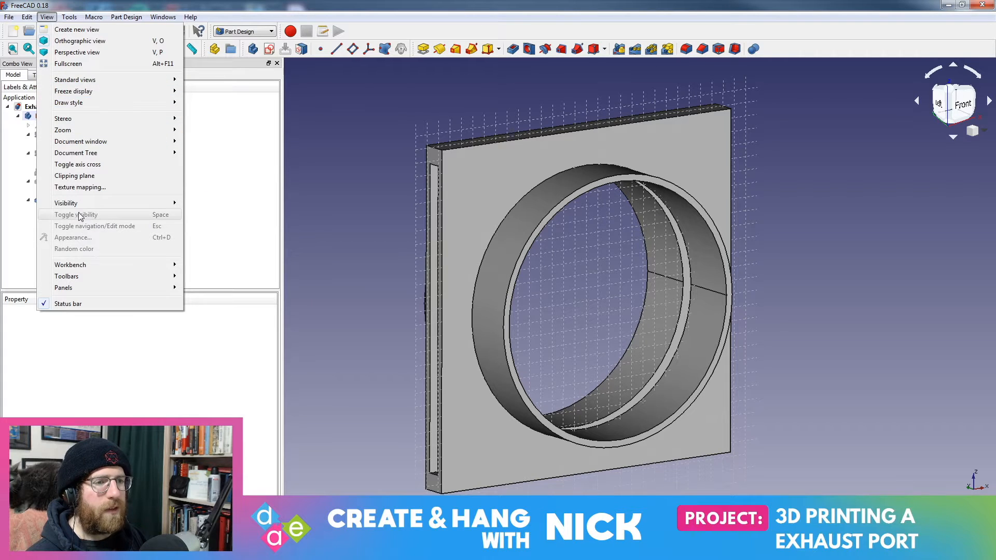
{"action": "mouse_move", "coordinate": [80, 205]}
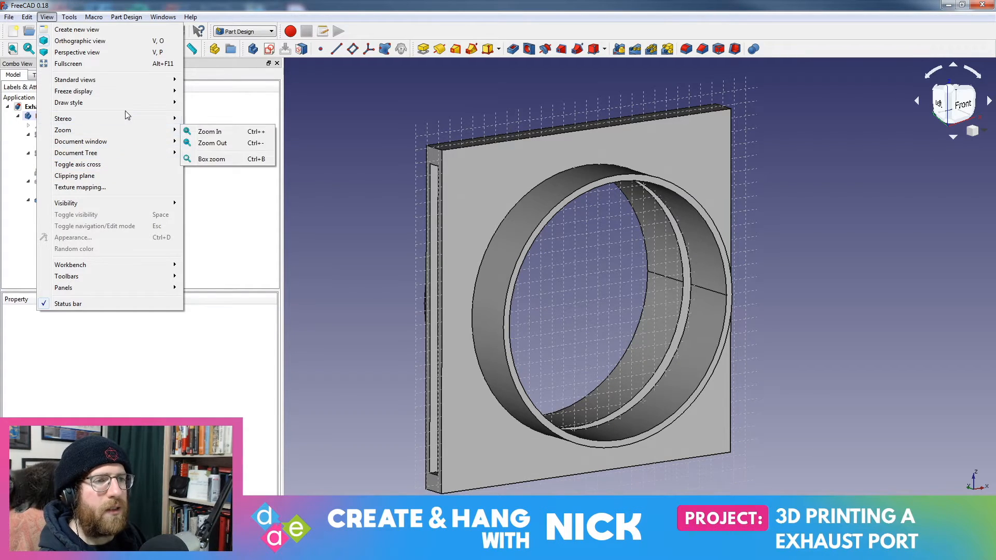
{"action": "mouse_move", "coordinate": [127, 107]}
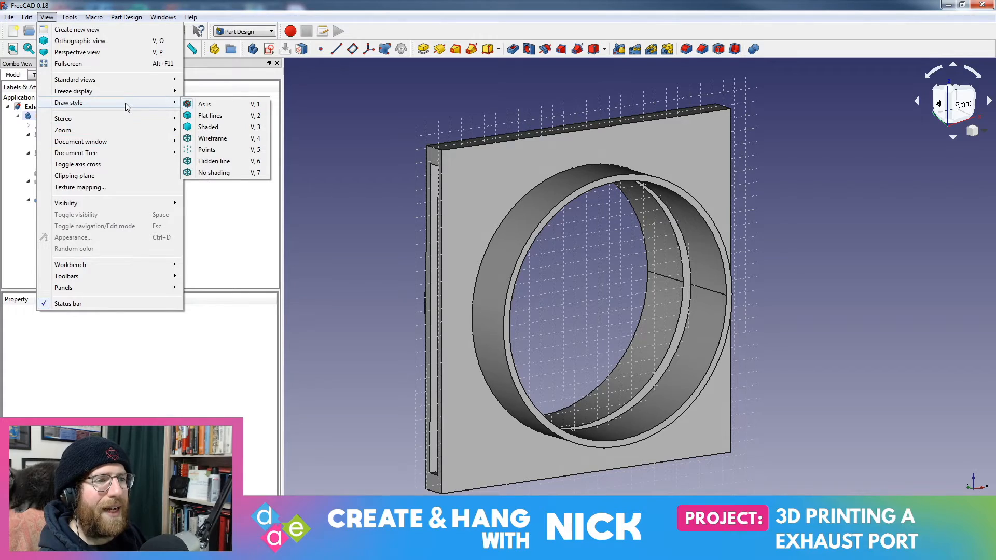
{"action": "left_click", "coordinate": [230, 142]}
{"action": "mouse_move", "coordinate": [904, 200]}
{"action": "middle_mouse_down"}
{"action": "mouse_move", "coordinate": [907, 189]}
{"action": "mouse_move", "coordinate": [830, 179]}
{"action": "middle_mouse_up"}
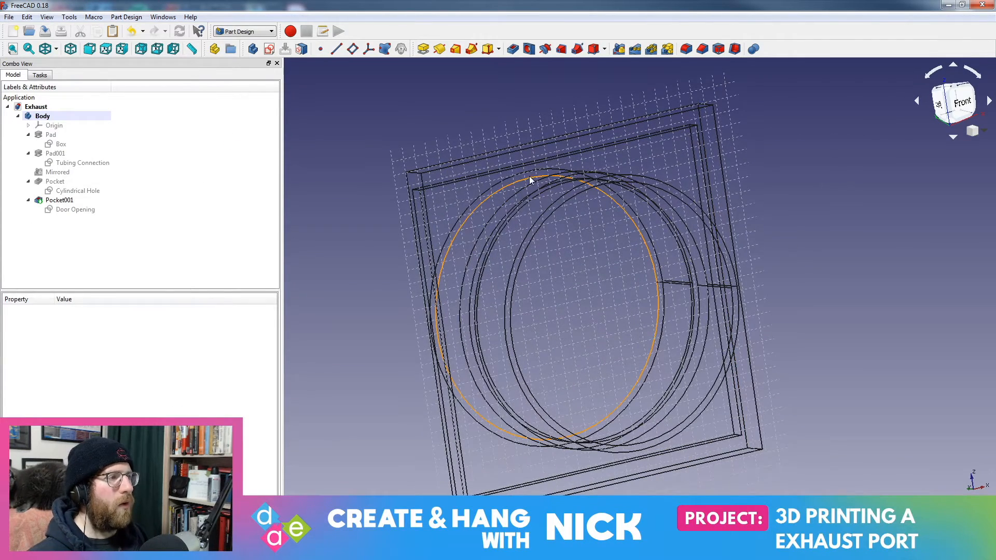
{"action": "left_click", "coordinate": [966, 101]}
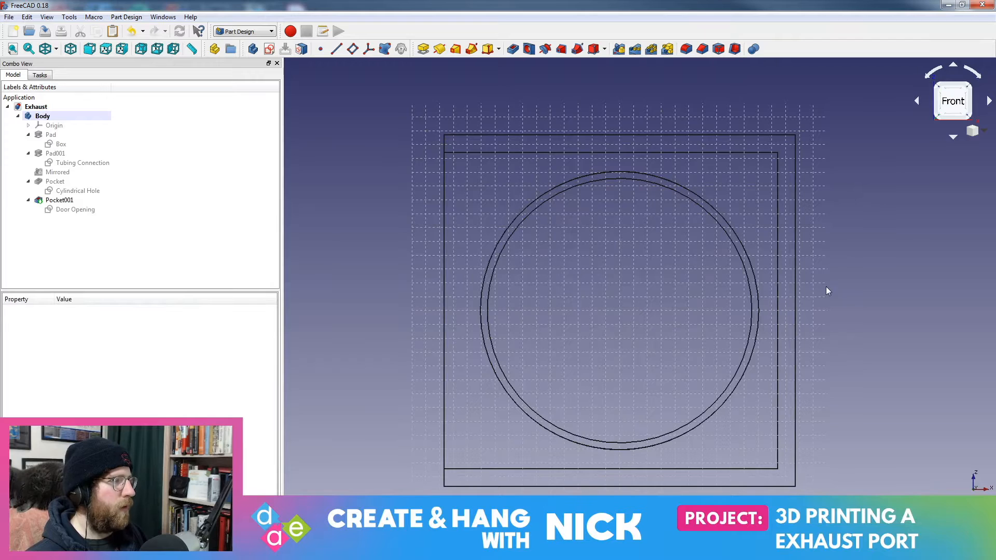
{"action": "middle_click_drag", "start_coordinate": [825, 286], "coordinate": [823, 273]}
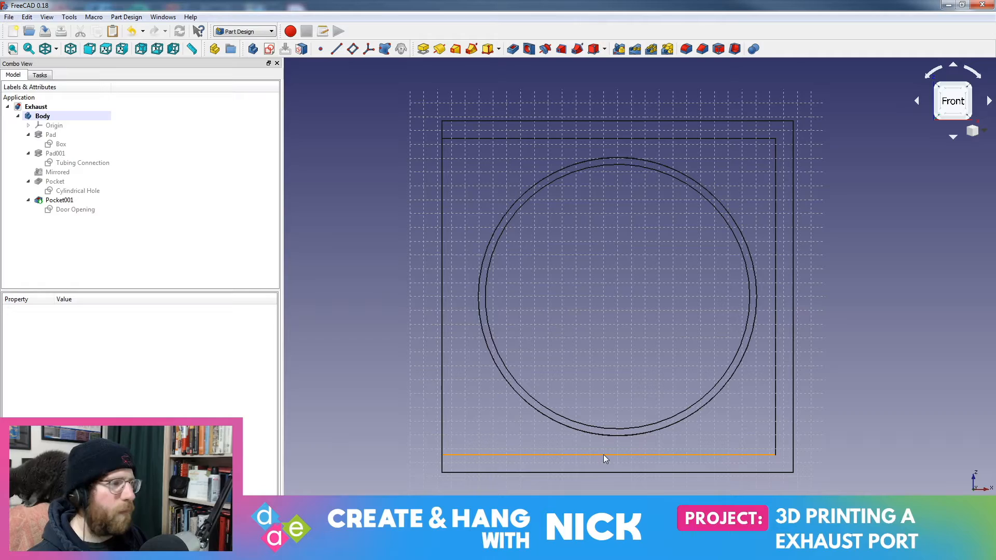
{"action": "middle_click_drag", "start_coordinate": [482, 255], "coordinate": [443, 260]}
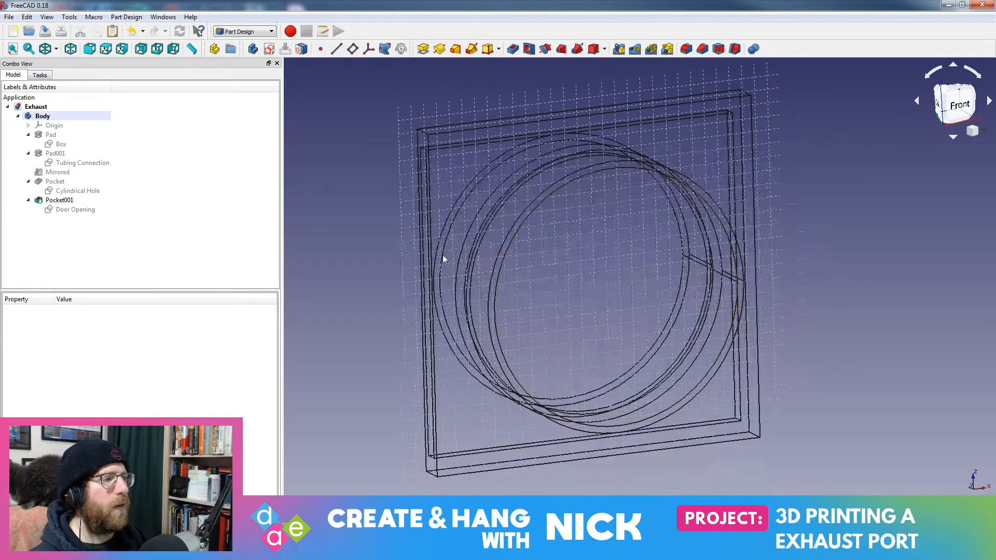
Restore the As is draw style and save the exhaust document
{"action": "left_click", "coordinate": [69, 16]}
{"action": "mouse_move", "coordinate": [47, 17]}
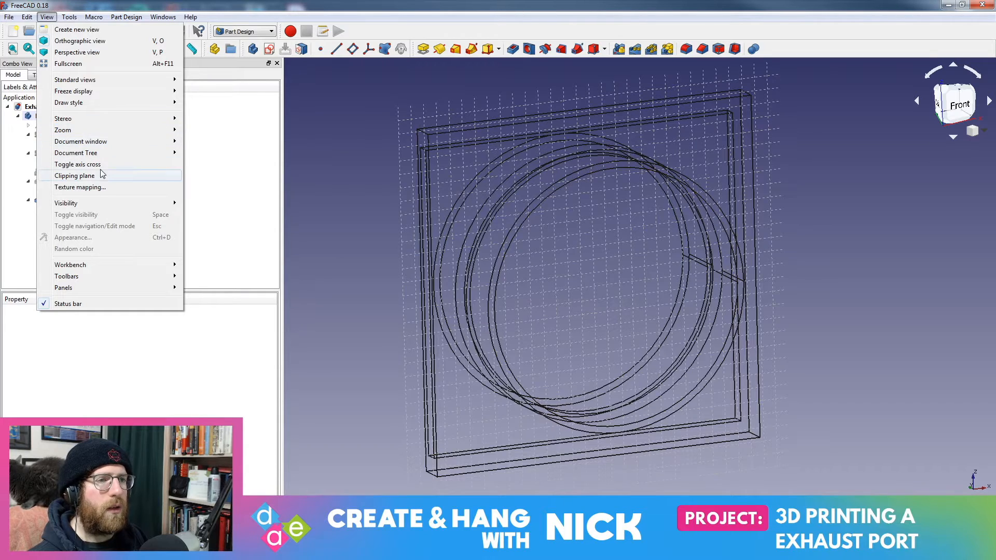
{"action": "mouse_move", "coordinate": [100, 206]}
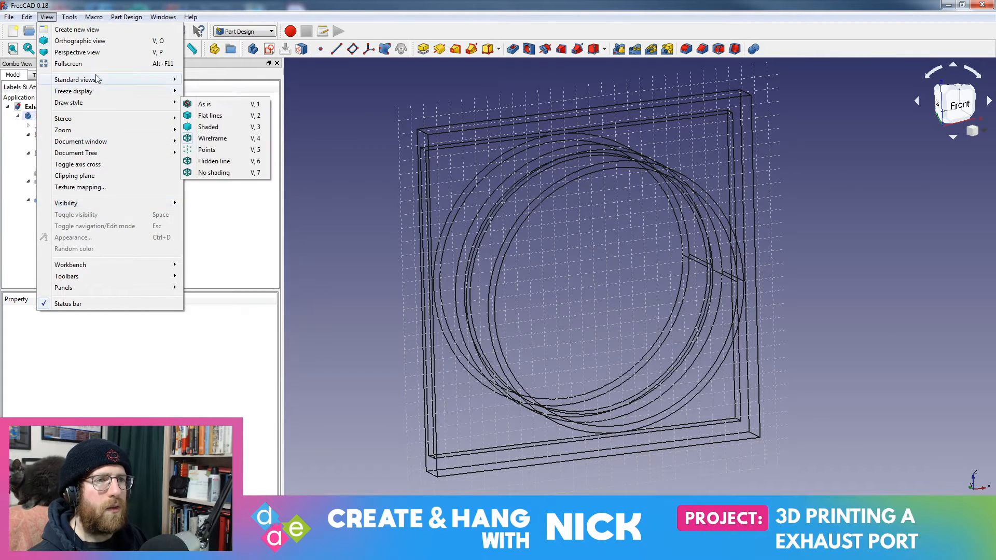
{"action": "mouse_move", "coordinate": [97, 77]}
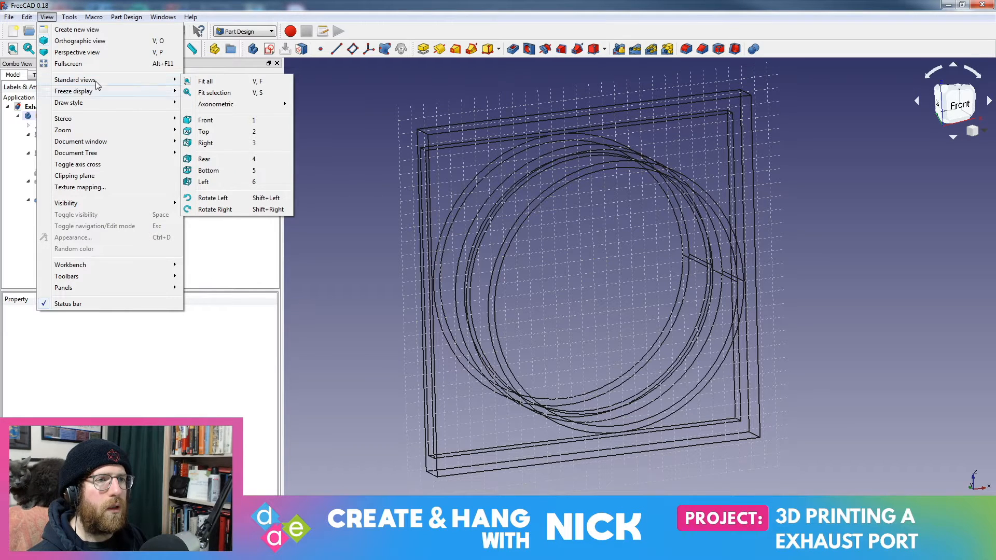
{"action": "mouse_move", "coordinate": [95, 105]}
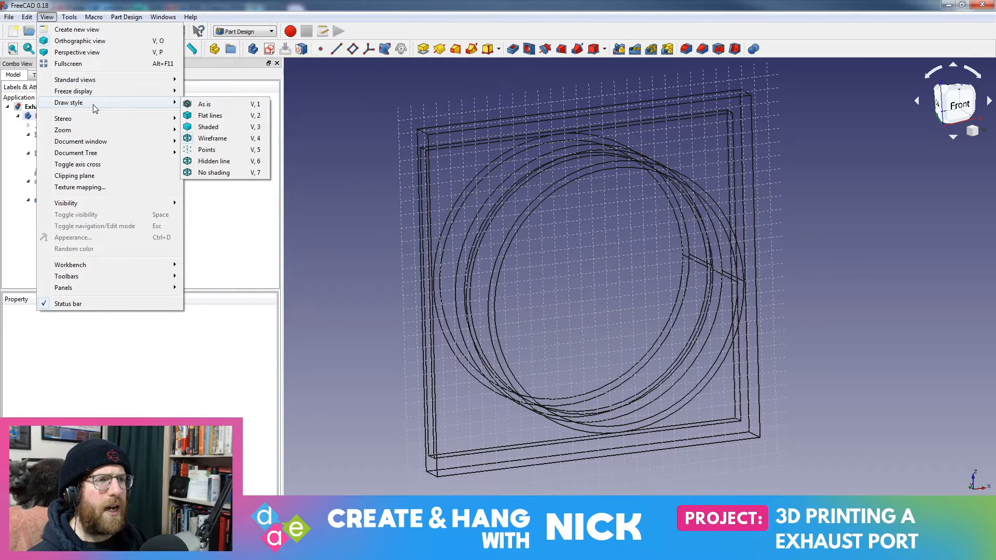
{"action": "left_click", "coordinate": [221, 106]}
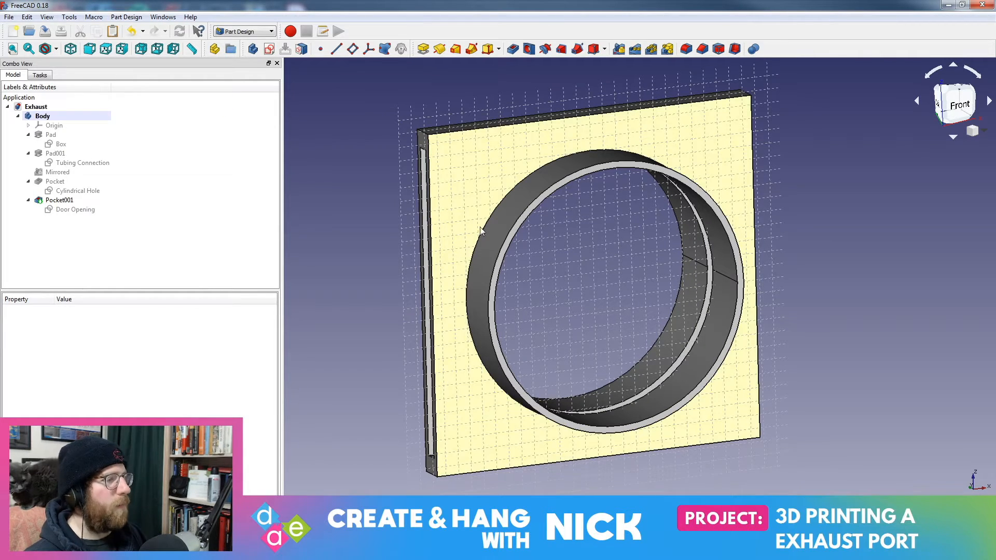
{"action": "left_click", "coordinate": [9, 17]}
{"action": "left_click", "coordinate": [55, 84]}
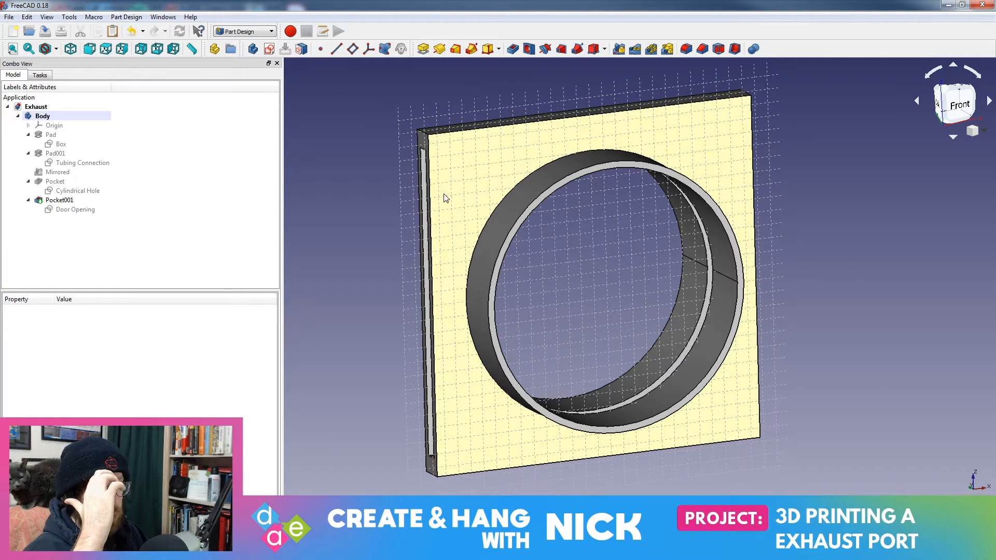
Collapse the existing body in the model tree and add a second body to the document
{"action": "middle_click_drag", "start_coordinate": [771, 260], "coordinate": [726, 290]}
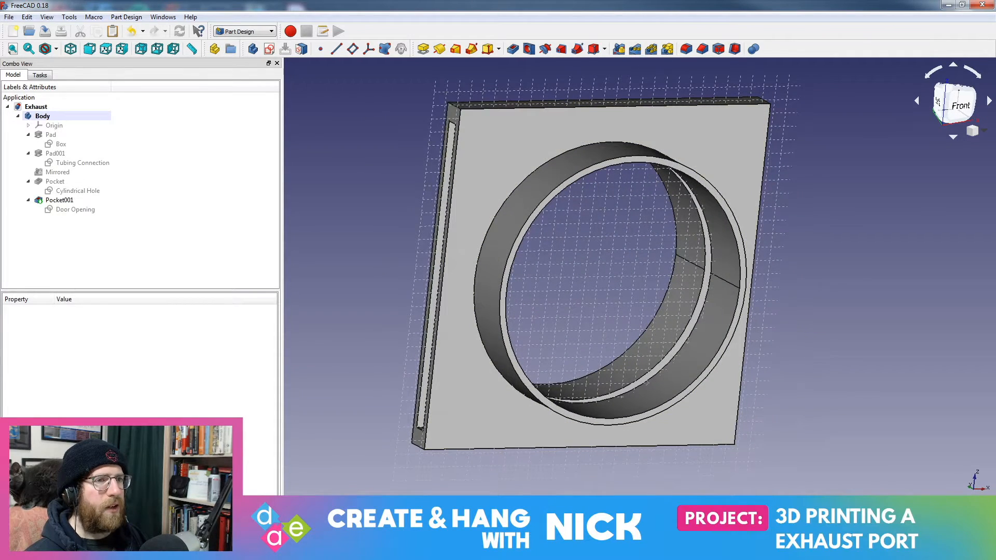
{"action": "left_click", "coordinate": [18, 116]}
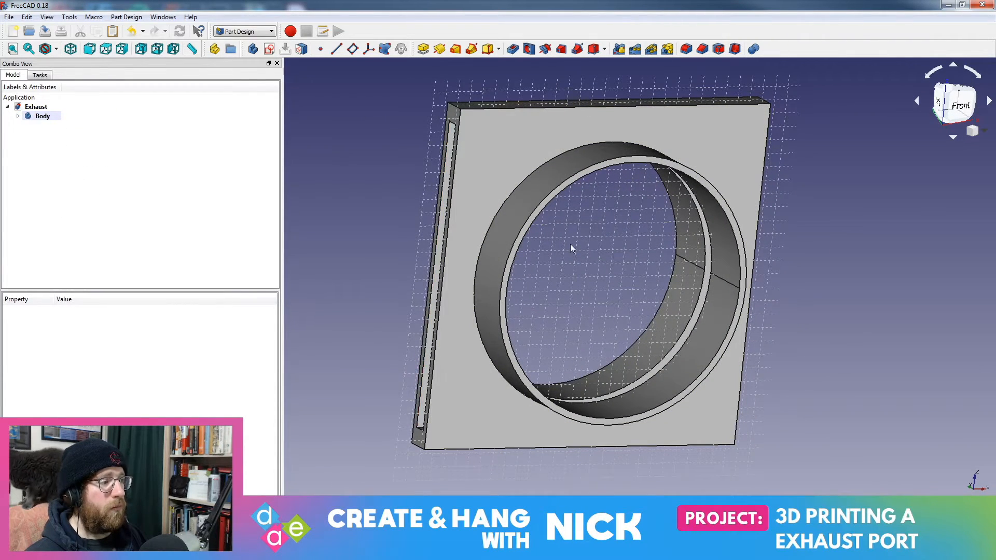
{"action": "scroll", "coordinate": [570, 248], "scroll_direction": "down", "scroll_amount": 5}
{"action": "middle_click_drag", "start_coordinate": [460, 278], "coordinate": [492, 301]}
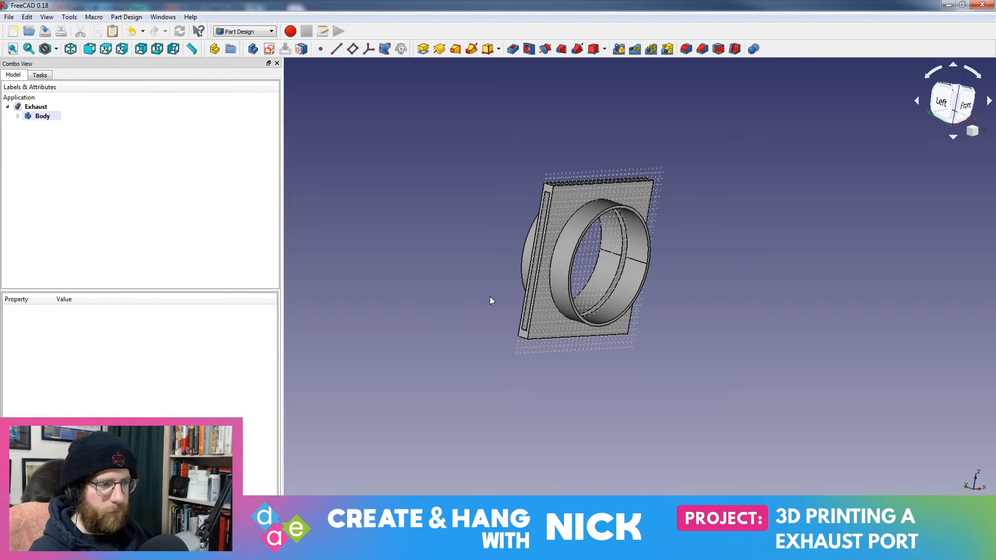
{"action": "middle_click_drag", "start_coordinate": [611, 210], "coordinate": [720, 238]}
{"action": "scroll", "coordinate": [720, 238], "scroll_direction": "down", "scroll_amount": 1}
{"action": "middle_click_drag", "start_coordinate": [692, 279], "coordinate": [674, 293]}
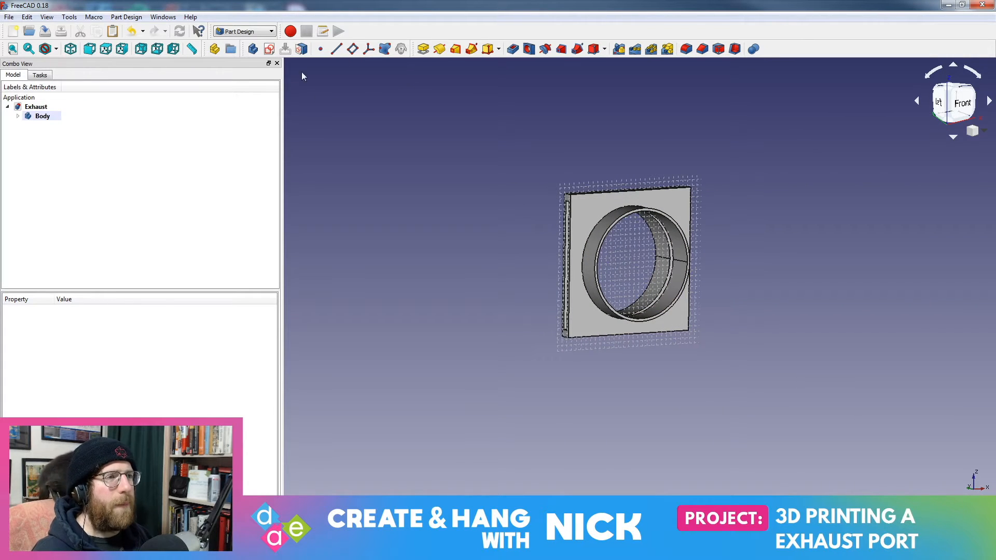
{"action": "left_click", "coordinate": [252, 48]}
{"action": "scroll", "coordinate": [459, 200], "scroll_direction": "down", "scroll_amount": 6}
{"action": "middle_click_drag", "start_coordinate": [713, 294], "coordinate": [640, 284]}
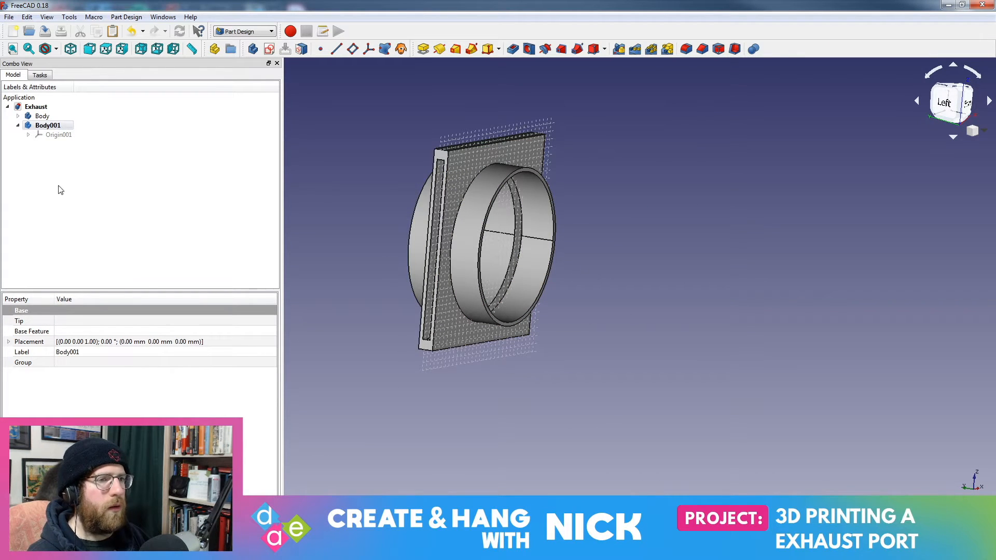
Show the second body's origin, expand it and select its XZ plane to check its orientation against the plate
{"action": "left_click", "coordinate": [67, 136]}
{"action": "key", "text": "space"}
{"action": "mouse_move", "coordinate": [661, 207]}
{"action": "middle_mouse_down"}
{"action": "mouse_move", "coordinate": [574, 223]}
{"action": "mouse_move", "coordinate": [728, 171]}
{"action": "middle_mouse_up"}
{"action": "left_click", "coordinate": [28, 135]}
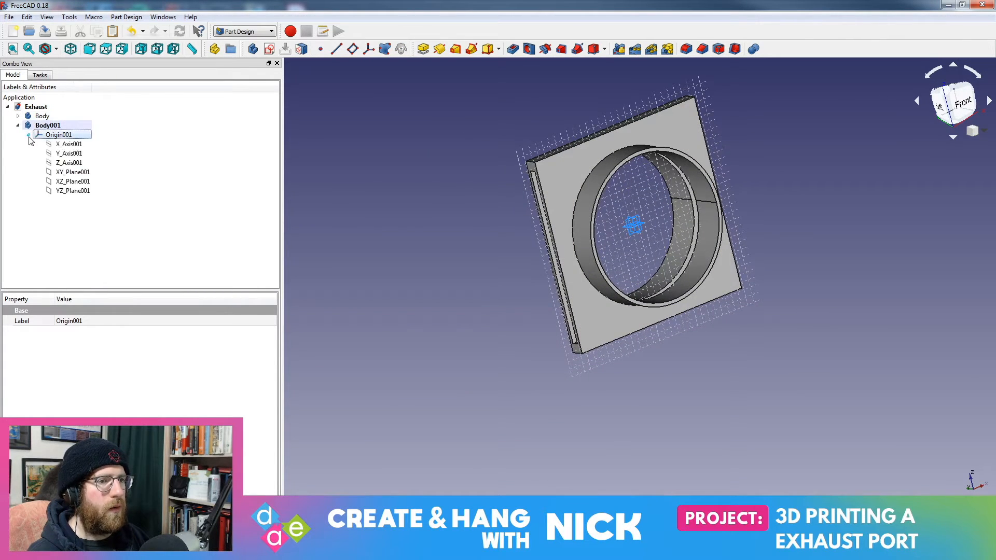
{"action": "left_click", "coordinate": [72, 181]}
{"action": "middle_click_drag", "start_coordinate": [656, 280], "coordinate": [603, 302]}
{"action": "middle_click_drag", "start_coordinate": [643, 295], "coordinate": [647, 353]}
{"action": "middle_click_drag", "start_coordinate": [610, 280], "coordinate": [608, 213]}
{"action": "middle_click_drag", "start_coordinate": [673, 280], "coordinate": [640, 283]}
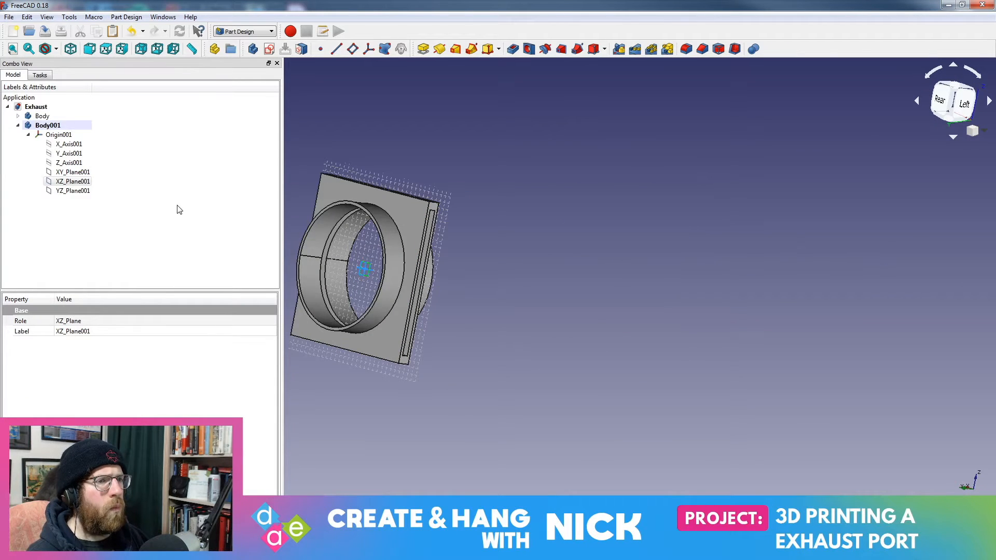
Delete the empty second body and expand the original body's features in the model tree
{"action": "left_click", "coordinate": [41, 126]}
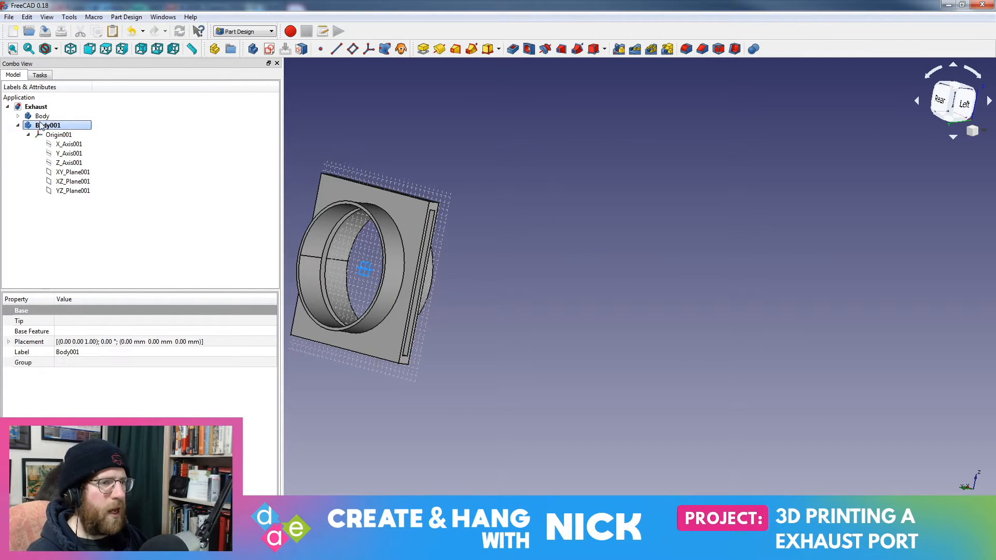
{"action": "key", "text": "Delete"}
{"action": "left_click", "coordinate": [18, 116]}
{"action": "middle_click_drag", "start_coordinate": [594, 289], "coordinate": [455, 267]}
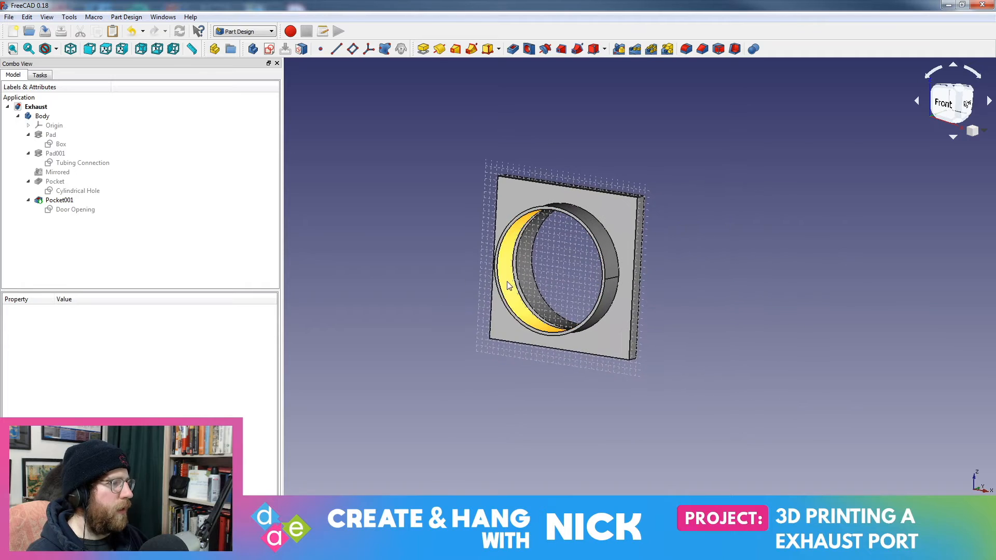
Examine the exhaust port from the top, front and rear, including the pipe collars and the door slot in the plate's narrow side
{"action": "scroll", "coordinate": [595, 302], "scroll_direction": "up", "scroll_amount": 2}
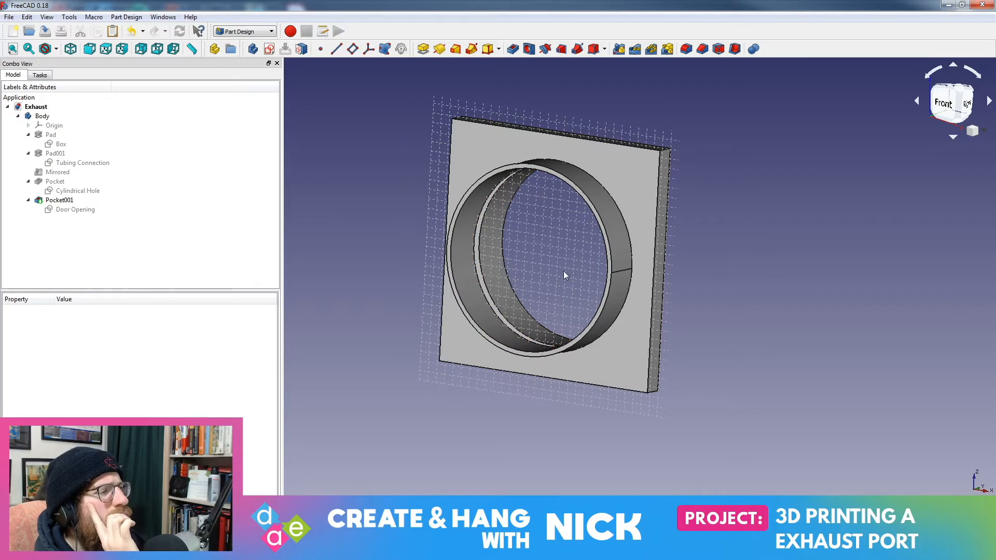
{"action": "middle_click_drag", "start_coordinate": [609, 210], "coordinate": [440, 388]}
{"action": "middle_click_drag", "start_coordinate": [653, 218], "coordinate": [699, 218]}
{"action": "middle_click_drag", "start_coordinate": [911, 70], "coordinate": [959, 68]}
{"action": "left_click", "coordinate": [941, 111]}
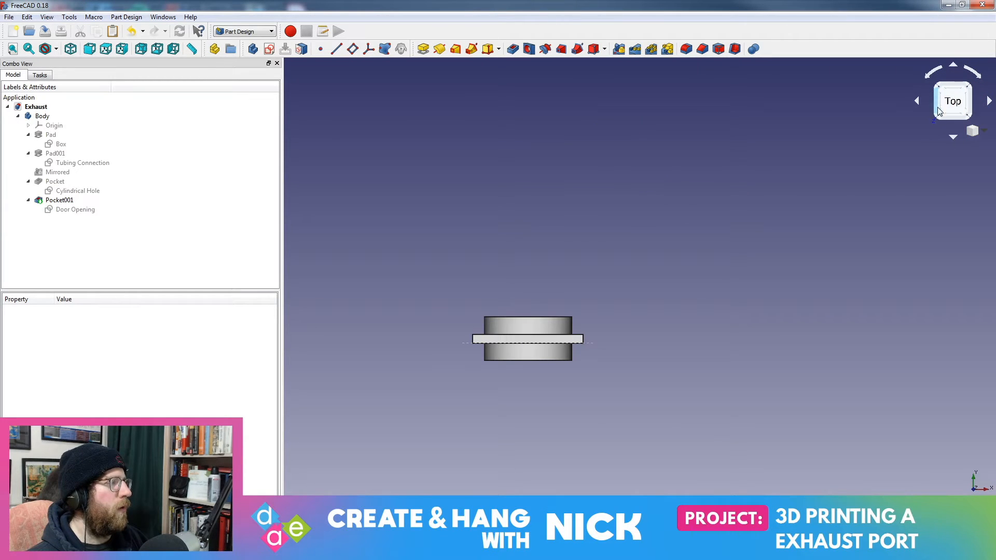
{"action": "left_click", "coordinate": [952, 137]}
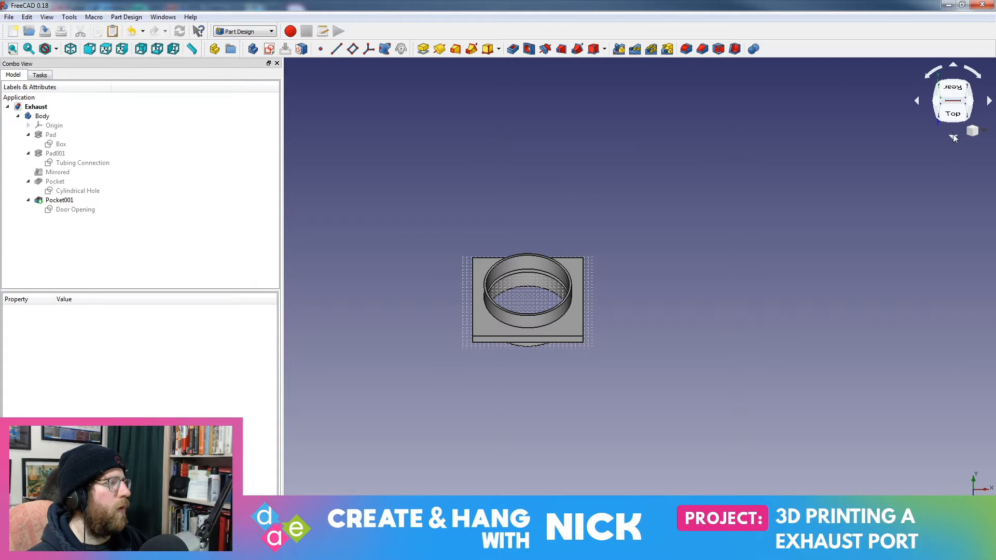
{"action": "left_click", "coordinate": [952, 136]}
{"action": "left_click", "coordinate": [950, 66]}
{"action": "left_click", "coordinate": [951, 65]}
{"action": "left_click", "coordinate": [951, 66]}
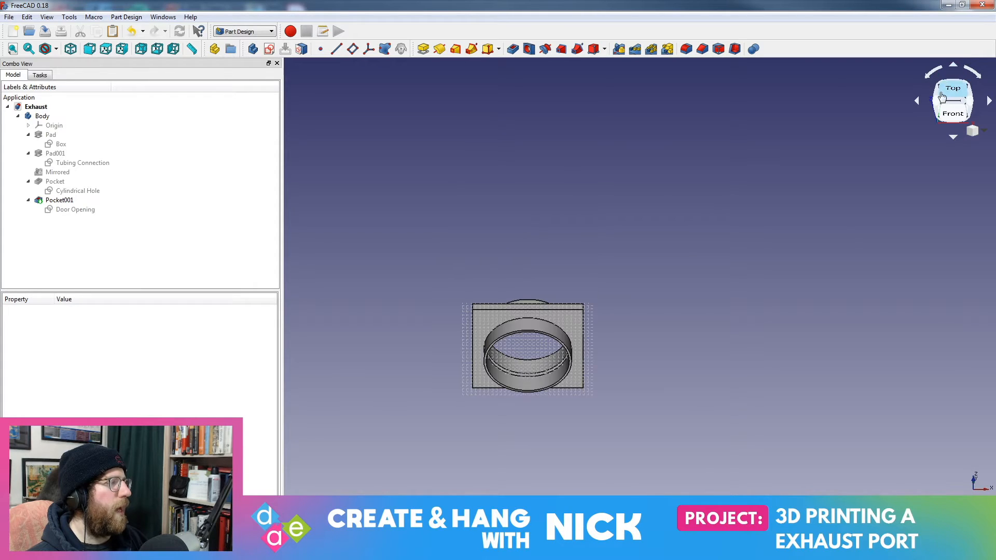
{"action": "left_click", "coordinate": [953, 137]}
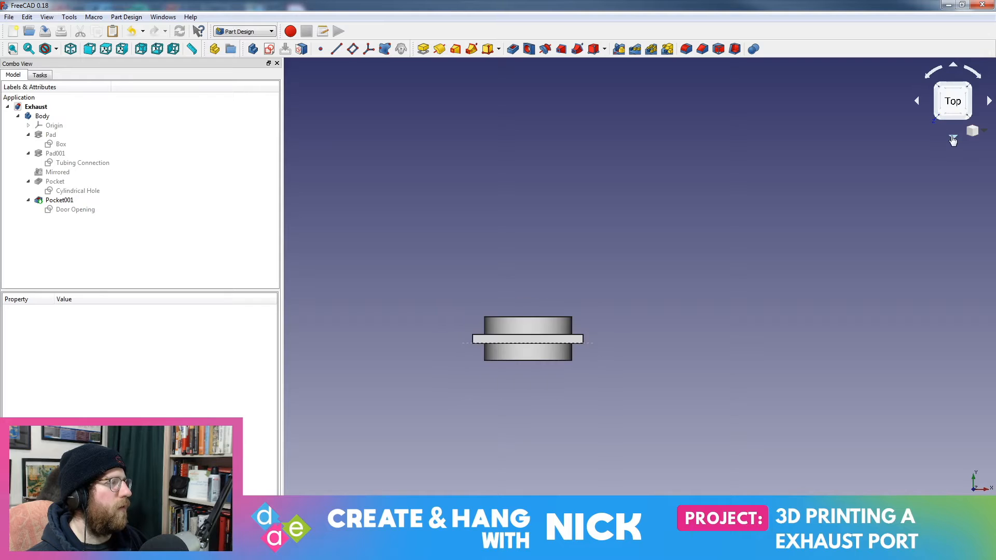
{"action": "left_click", "coordinate": [956, 82]}
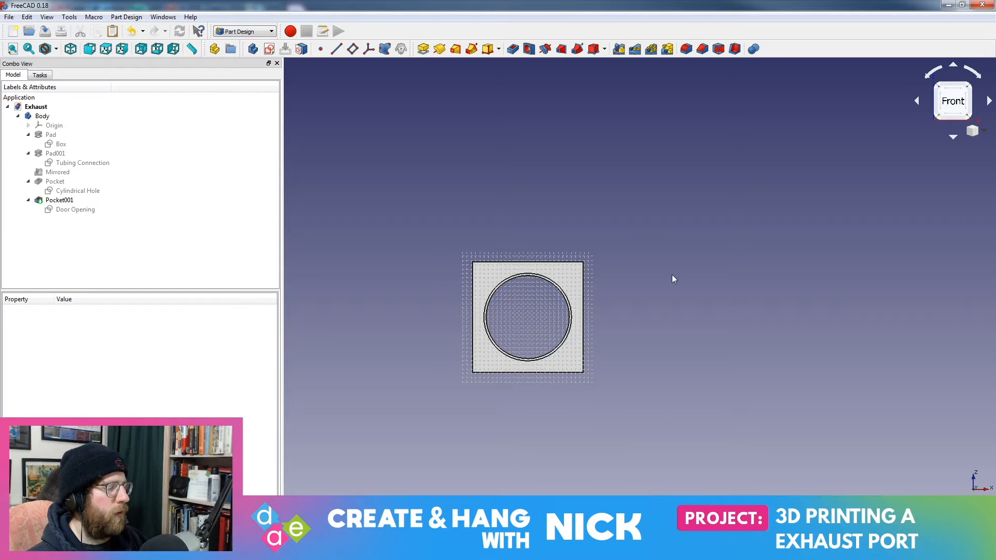
{"action": "scroll", "coordinate": [674, 260], "scroll_direction": "up", "scroll_amount": 2}
{"action": "middle_click_drag", "start_coordinate": [352, 134], "coordinate": [734, 300]}
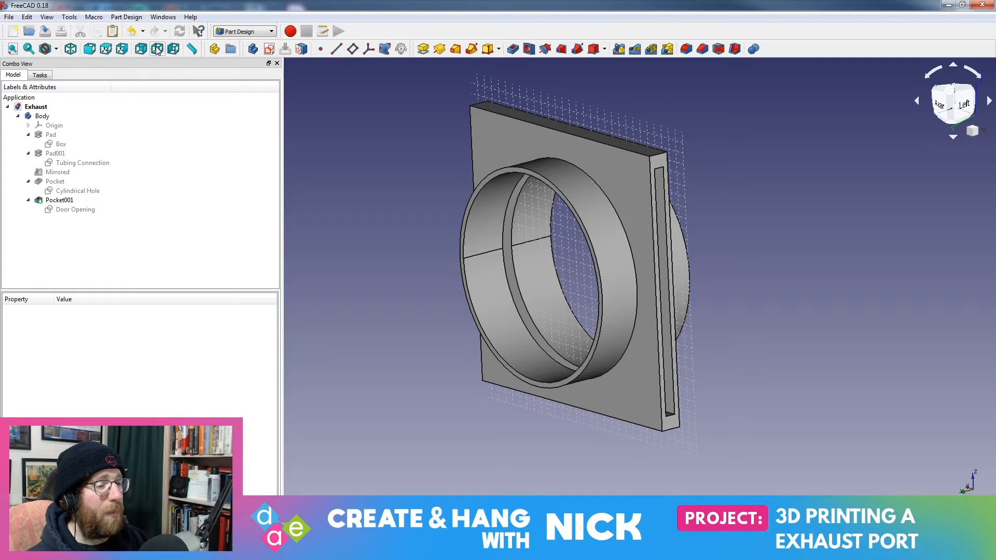
Toggle the collapsed body's visibility off and on and expand its features again in the model tree
{"action": "left_click", "coordinate": [19, 117]}
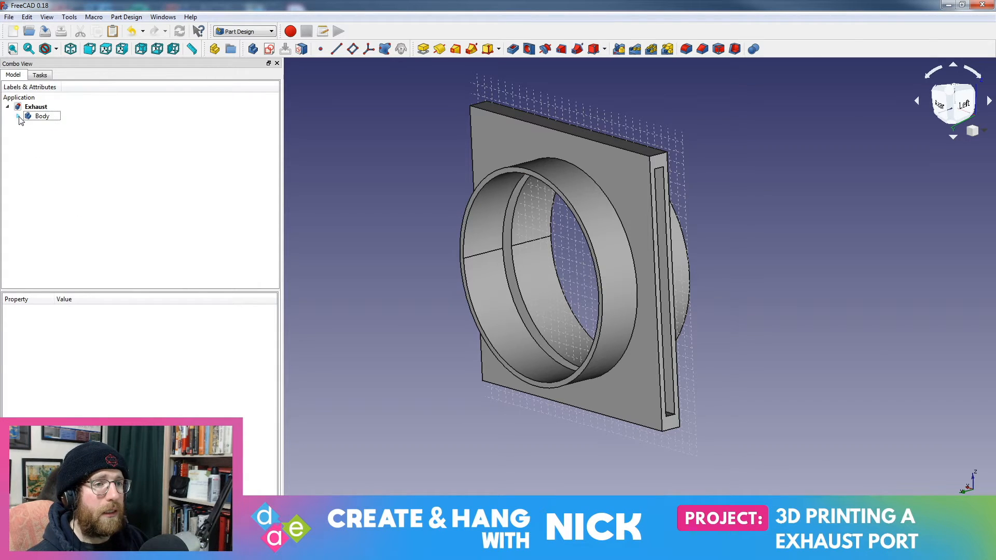
{"action": "left_click", "coordinate": [34, 117]}
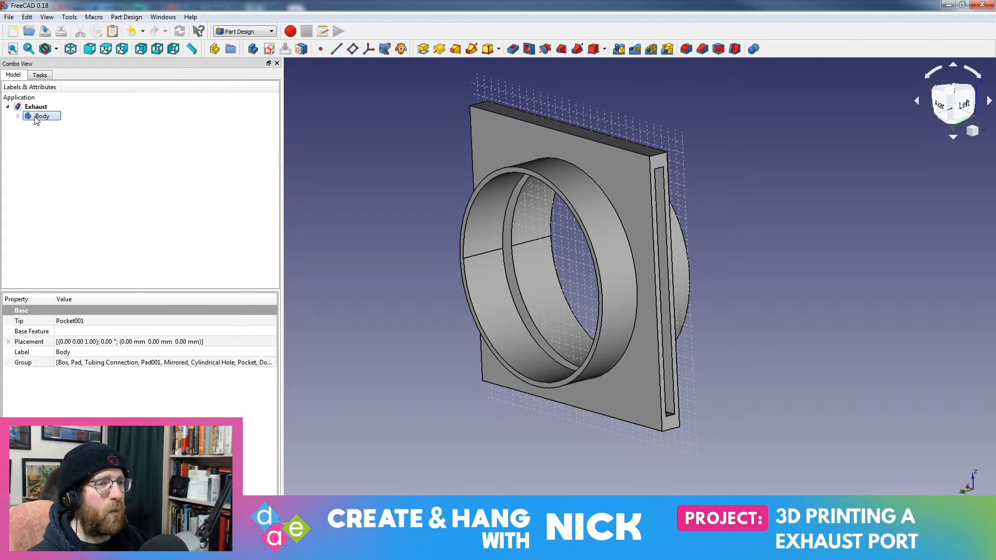
{"action": "key", "text": "space"}
{"action": "key", "text": "space"}
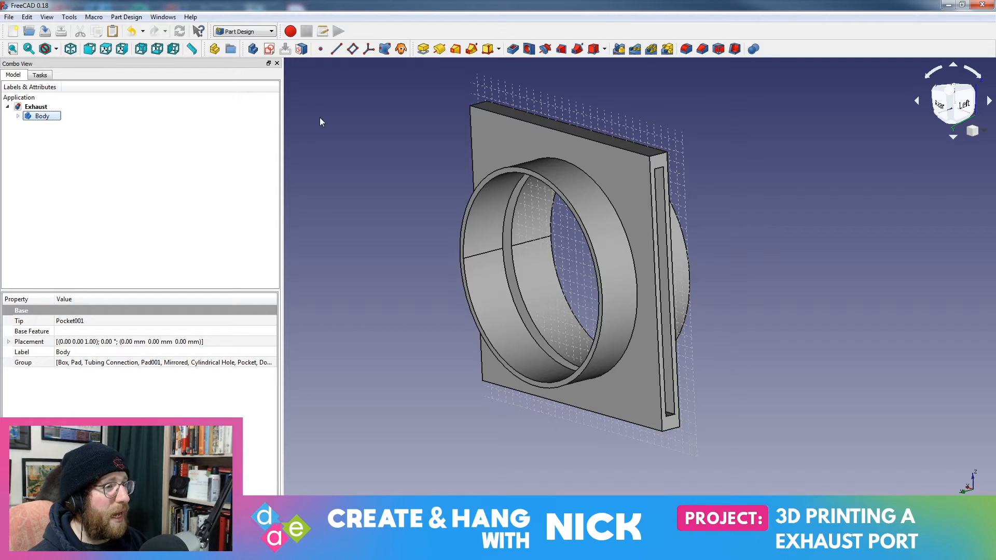
{"action": "left_click", "coordinate": [18, 116]}
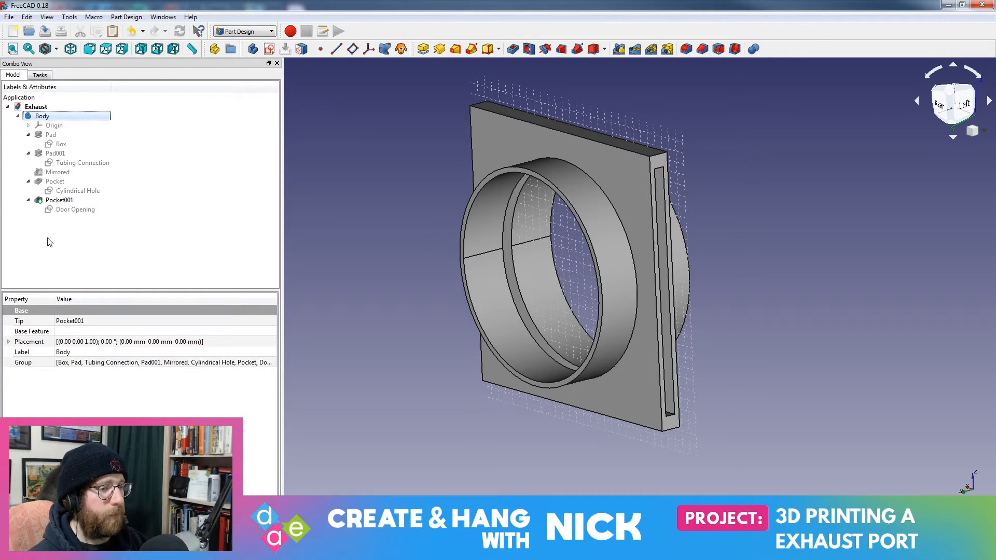
{"action": "left_click", "coordinate": [18, 116]}
{"action": "left_click", "coordinate": [18, 116]}
Start a new sketch on the plate's large rear face surrounding the pipe collar
{"action": "left_click", "coordinate": [60, 200]}
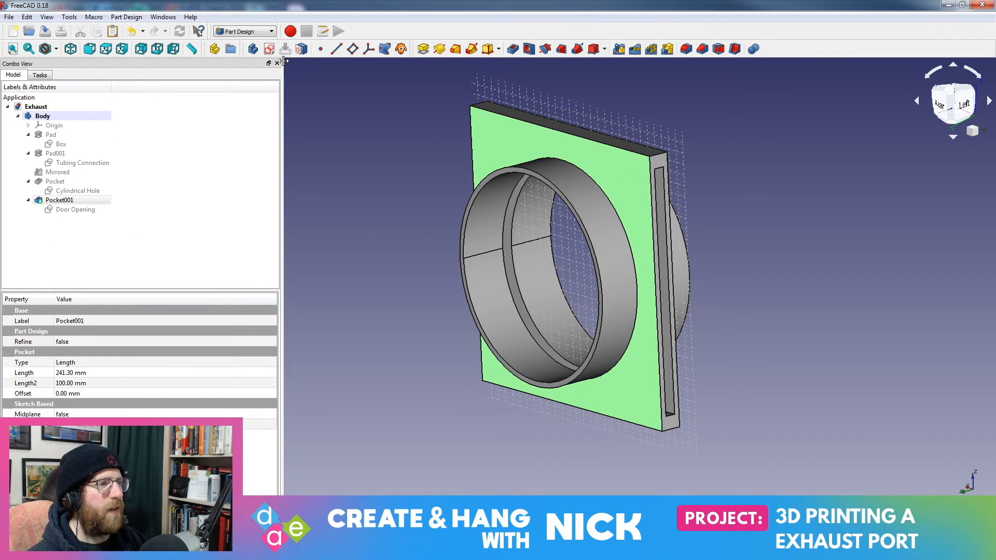
{"action": "left_click", "coordinate": [269, 49]}
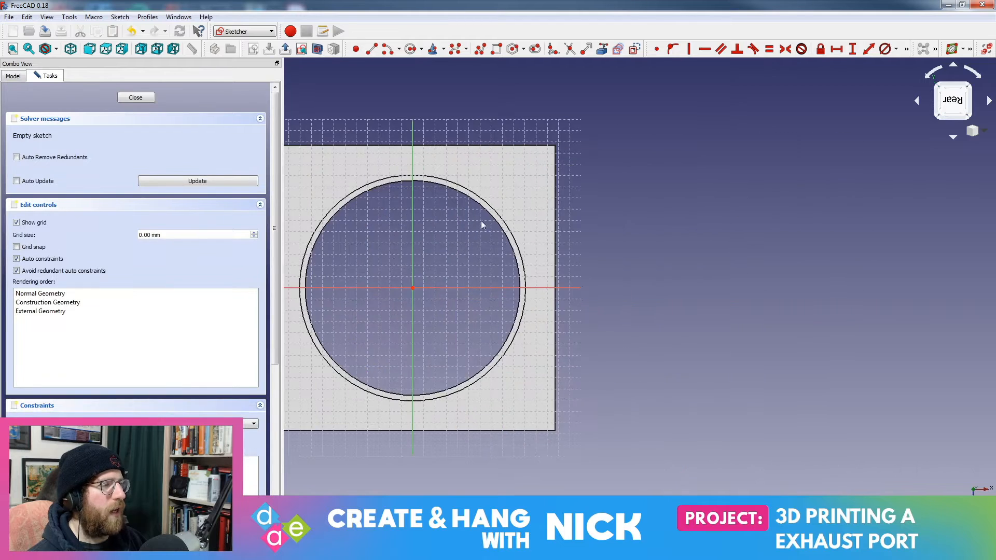
Sketch a narrow vertical rectangle about 62 mm tall between the circular opening and the plate's upper-right corner
{"action": "scroll", "coordinate": [490, 181], "scroll_direction": "up", "scroll_amount": 6}
{"action": "scroll", "coordinate": [498, 155], "scroll_direction": "down", "scroll_amount": 5}
{"action": "middle_click_drag", "start_coordinate": [525, 163], "coordinate": [587, 207]}
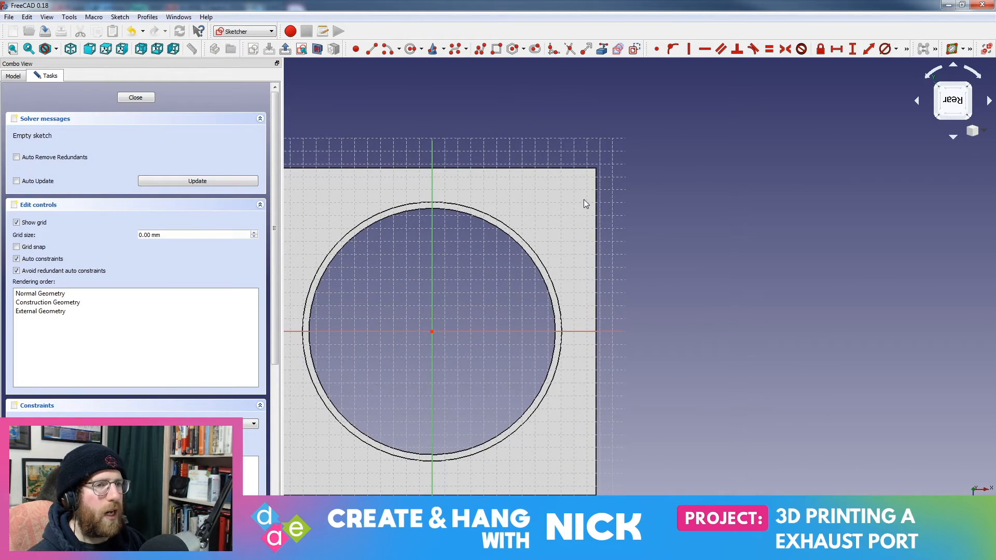
{"action": "left_click", "coordinate": [496, 49]}
{"action": "left_click", "coordinate": [552, 181]}
{"action": "left_click", "coordinate": [576, 263]}
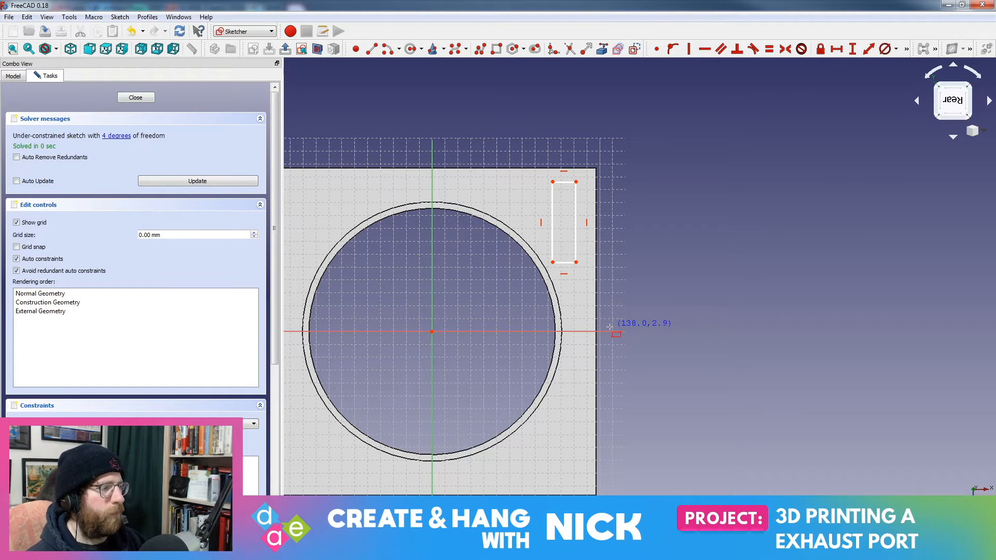
{"action": "scroll", "coordinate": [582, 314], "scroll_direction": "up", "scroll_amount": 4}
{"action": "middle_click_drag", "start_coordinate": [601, 165], "coordinate": [627, 305]}
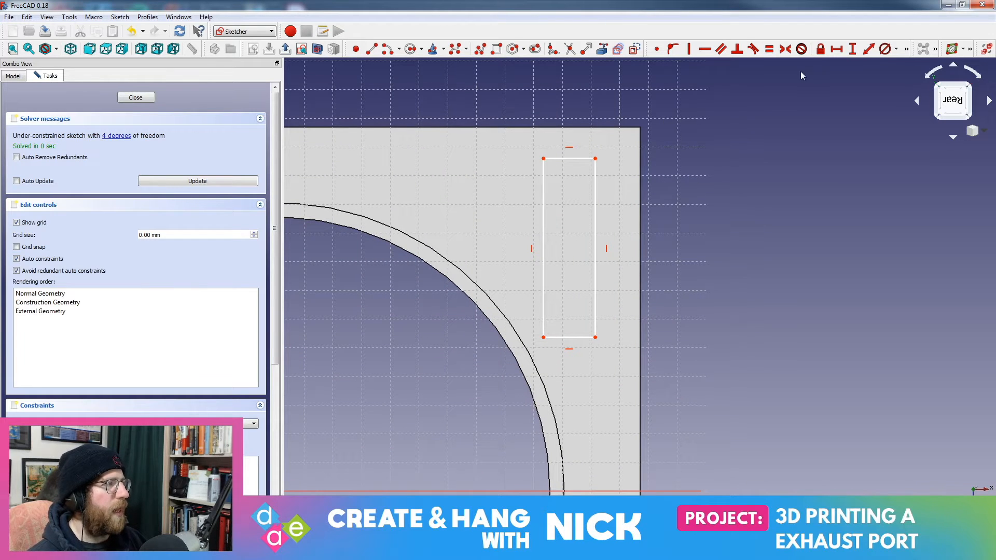
{"action": "left_click", "coordinate": [869, 48]}
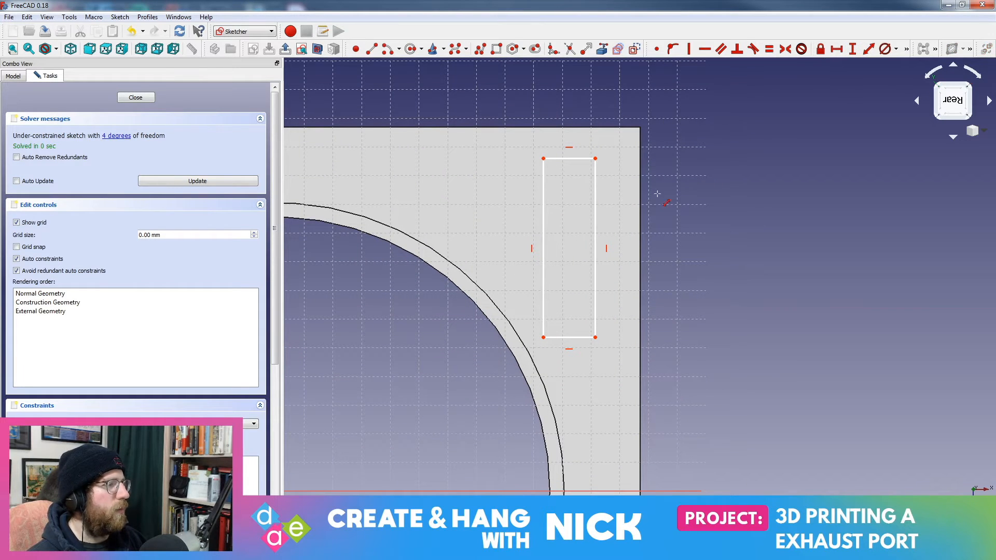
{"action": "left_click", "coordinate": [596, 196]}
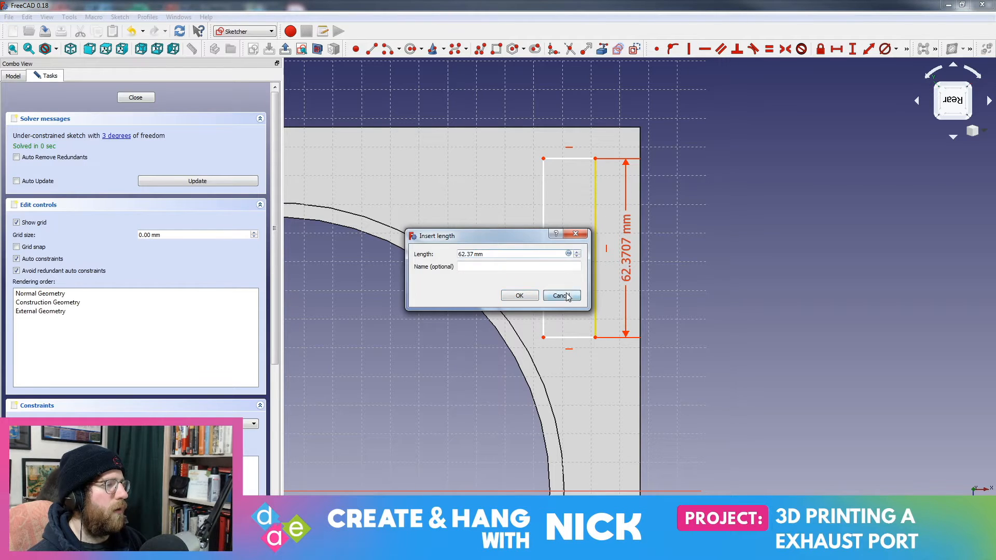
{"action": "left_click", "coordinate": [561, 295]}
{"action": "right_click", "coordinate": [600, 201]}
{"action": "left_click", "coordinate": [593, 193]}
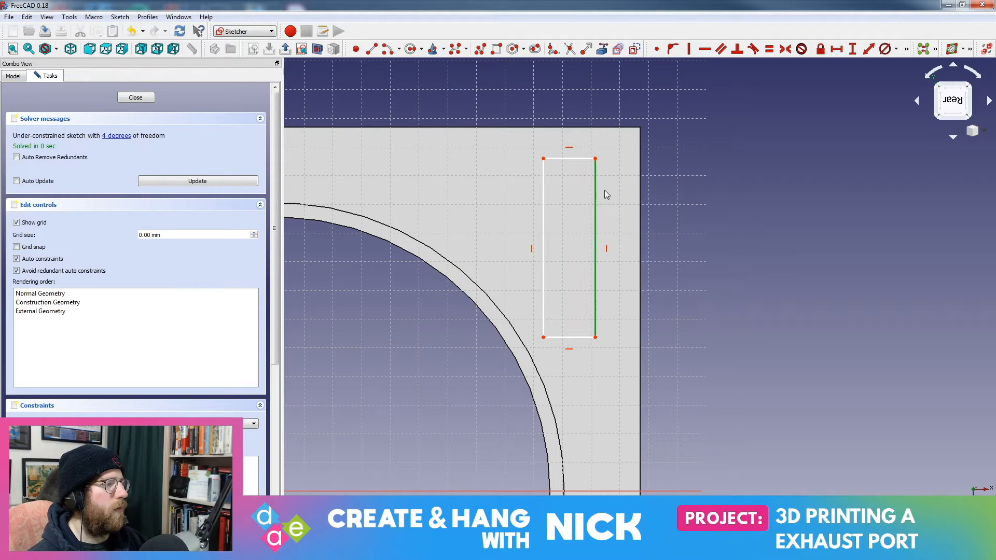
{"action": "key", "text": "Escape"}
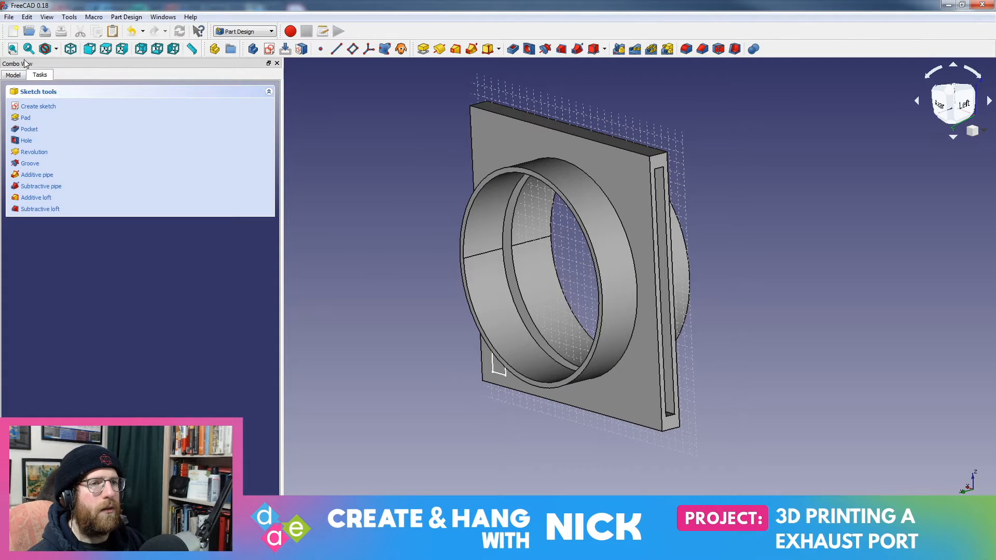
Reopen the rectangle sketch and link the plate's right edge as external geometry
{"action": "left_click", "coordinate": [14, 75]}
{"action": "left_click", "coordinate": [61, 220]}
{"action": "scroll", "coordinate": [644, 256], "scroll_direction": "up", "scroll_amount": 8}
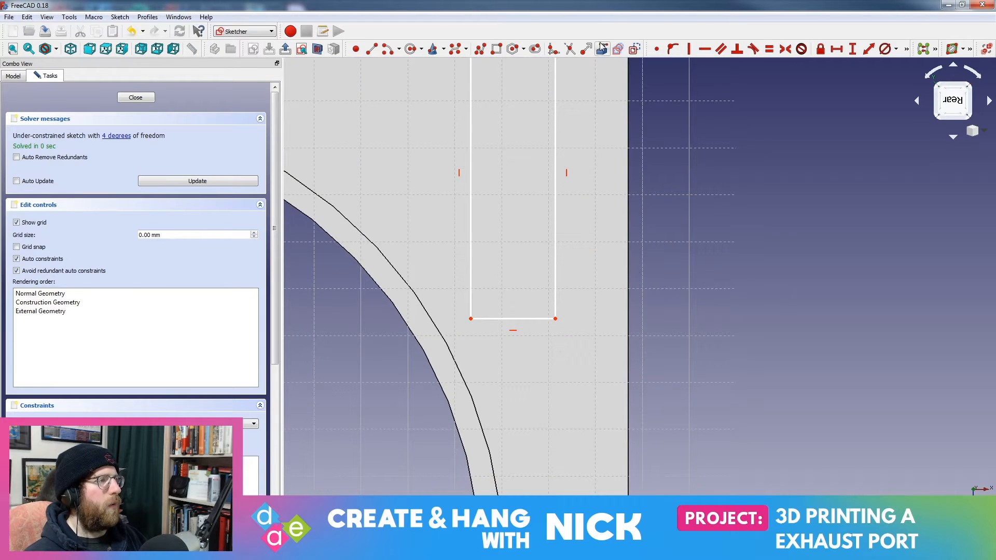
{"action": "scroll", "coordinate": [661, 224], "scroll_direction": "down", "scroll_amount": 2}
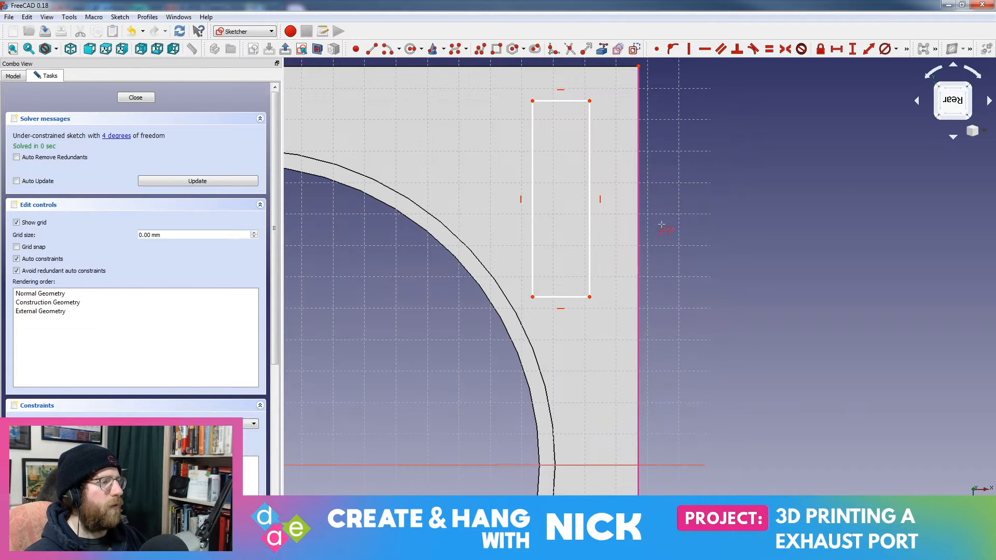
{"action": "scroll", "coordinate": [663, 217], "scroll_direction": "down", "scroll_amount": 2}
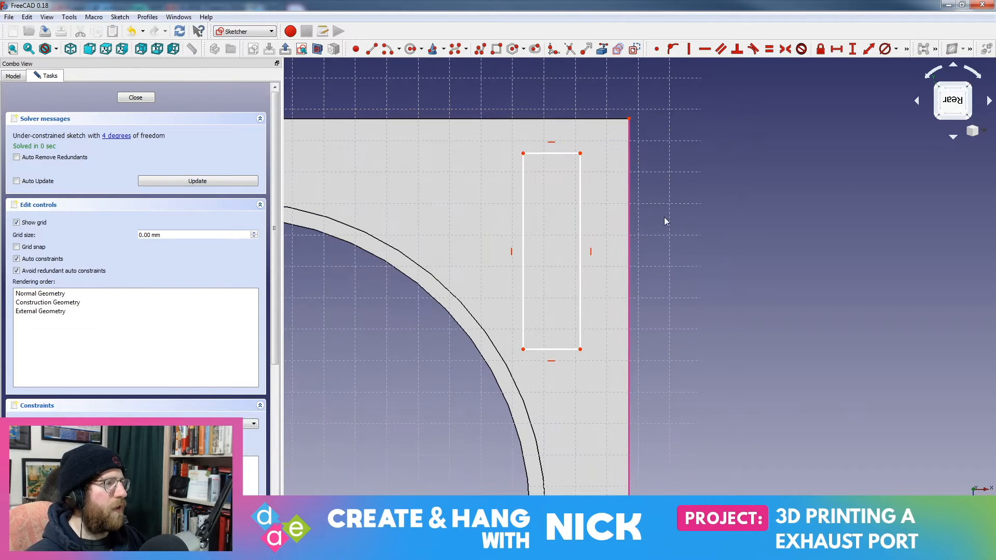
Try to dimension the distance between the rectangle's right side and the plate's right edge with the length constraint
{"action": "left_click", "coordinate": [867, 48]}
{"action": "left_click", "coordinate": [631, 226]}
{"action": "left_click_drag", "start_coordinate": [610, 231], "coordinate": [602, 245]}
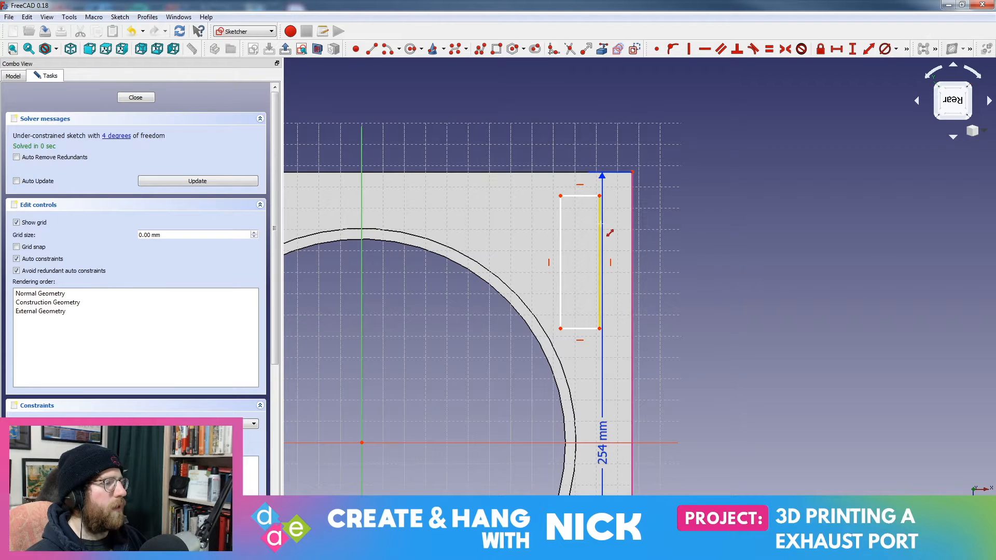
{"action": "key", "text": "ctrl+z"}
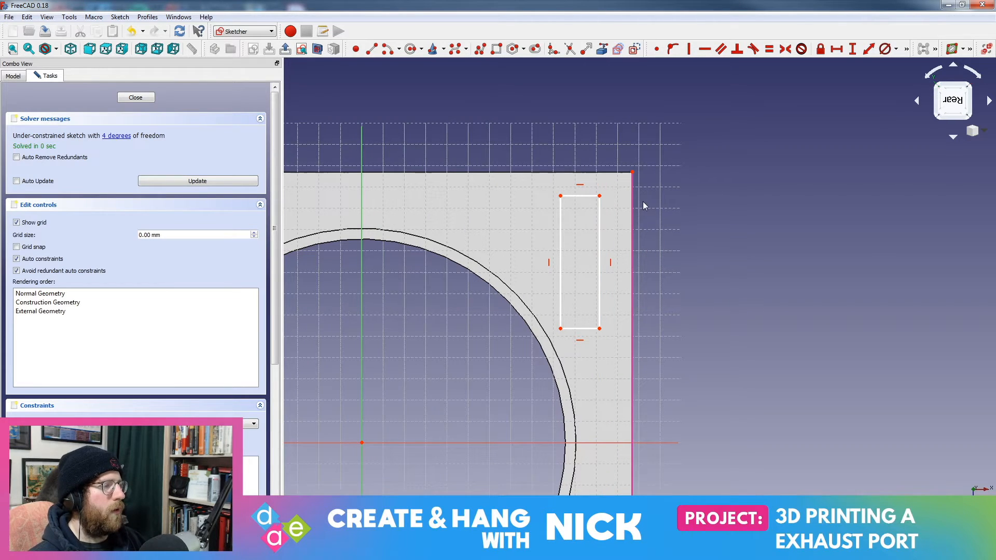
{"action": "left_click", "coordinate": [601, 220]}
{"action": "left_click", "coordinate": [632, 214]}
{"action": "left_click", "coordinate": [869, 49]}
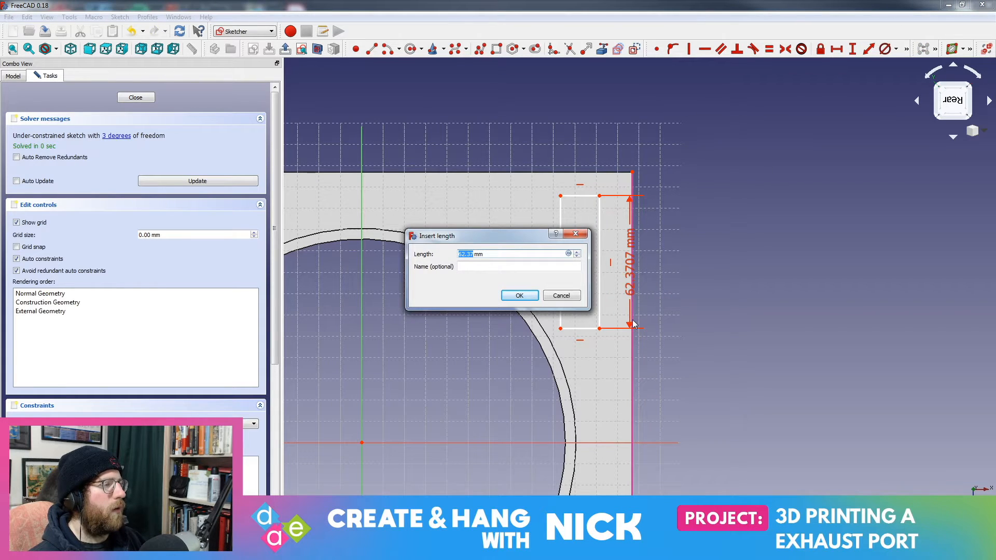
{"action": "key", "text": "Escape"}
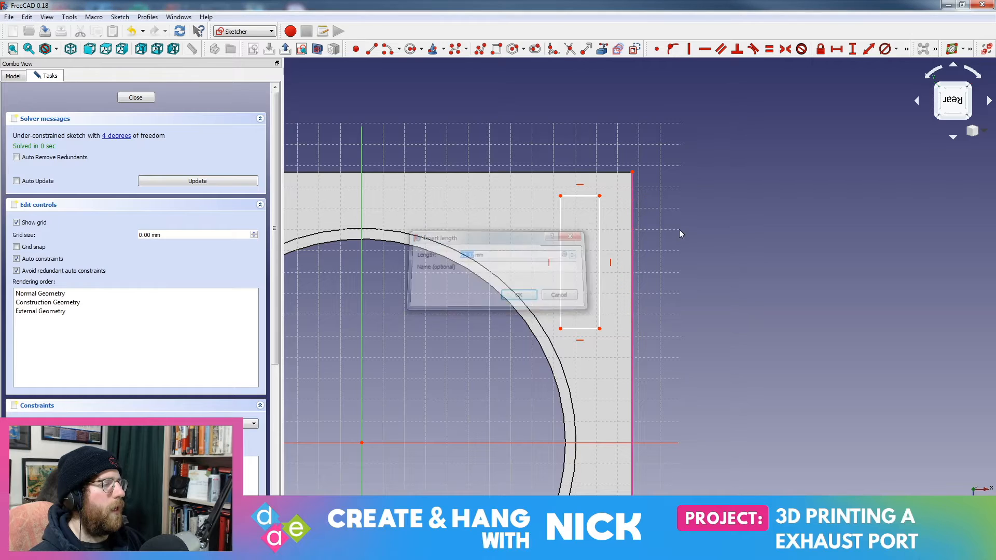
Try to apply a horizontal distance constraint between the rectangle's right side and the plate's right edge
{"action": "left_click", "coordinate": [608, 223]}
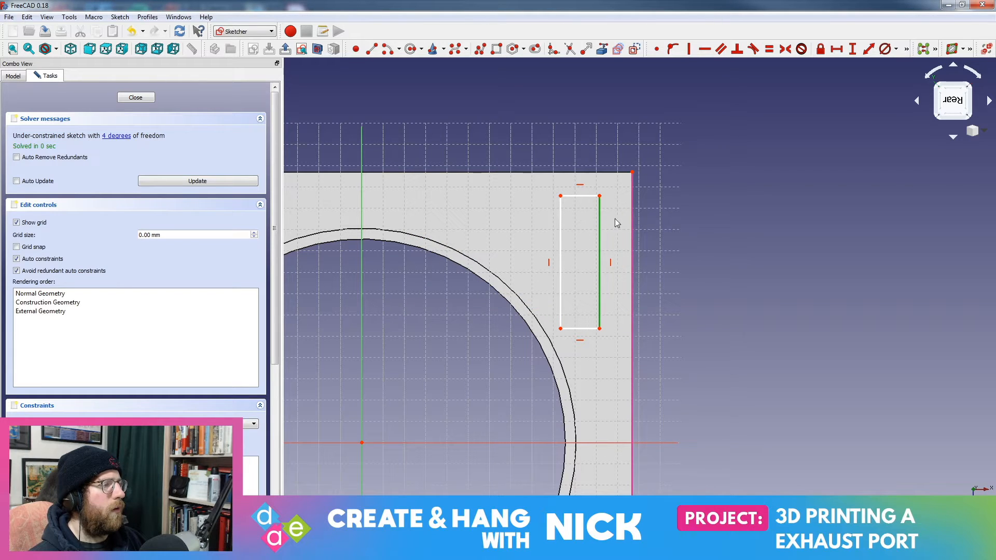
{"action": "left_click", "coordinate": [634, 207]}
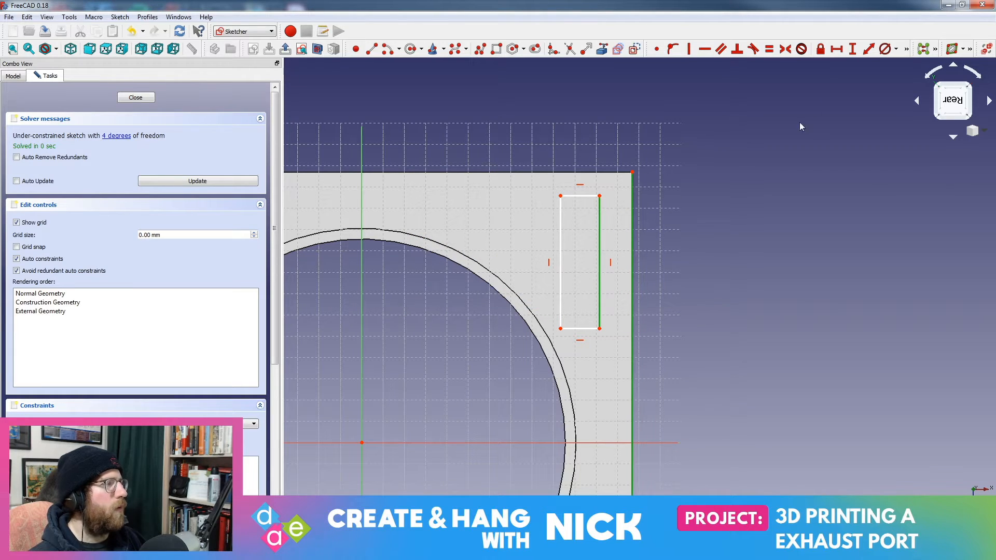
{"action": "left_click", "coordinate": [833, 51]}
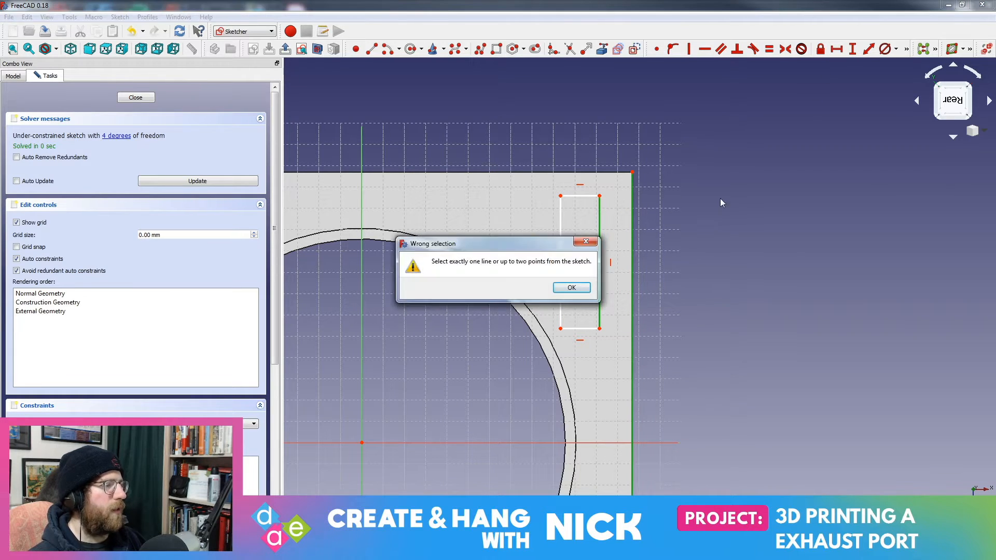
{"action": "left_click", "coordinate": [571, 288]}
{"action": "left_click", "coordinate": [695, 220]}
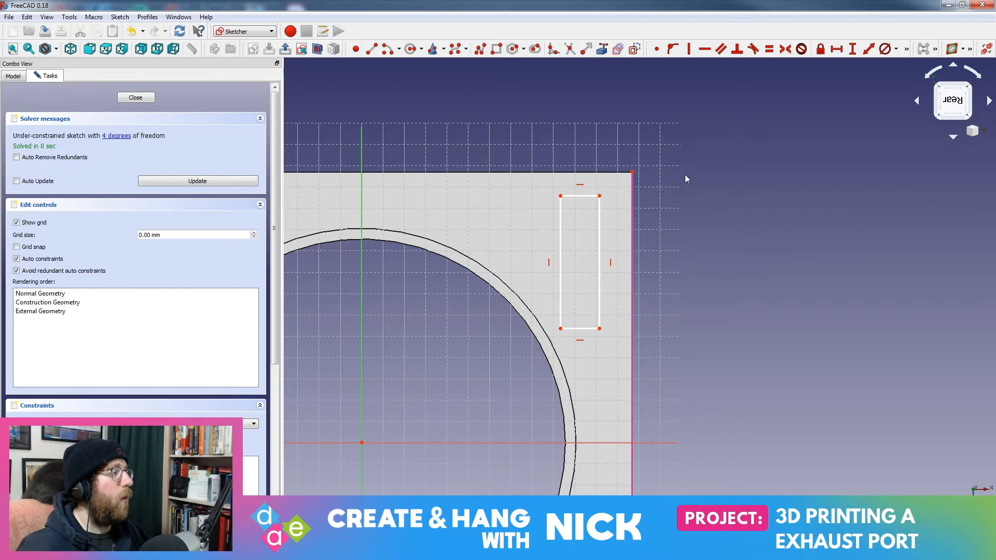
Try the length, vertical and horizontal distance constraints again on the rectangle's right side and the plate's right edge
{"action": "left_click", "coordinate": [599, 220]}
{"action": "left_click", "coordinate": [632, 216]}
{"action": "left_click", "coordinate": [869, 49]}
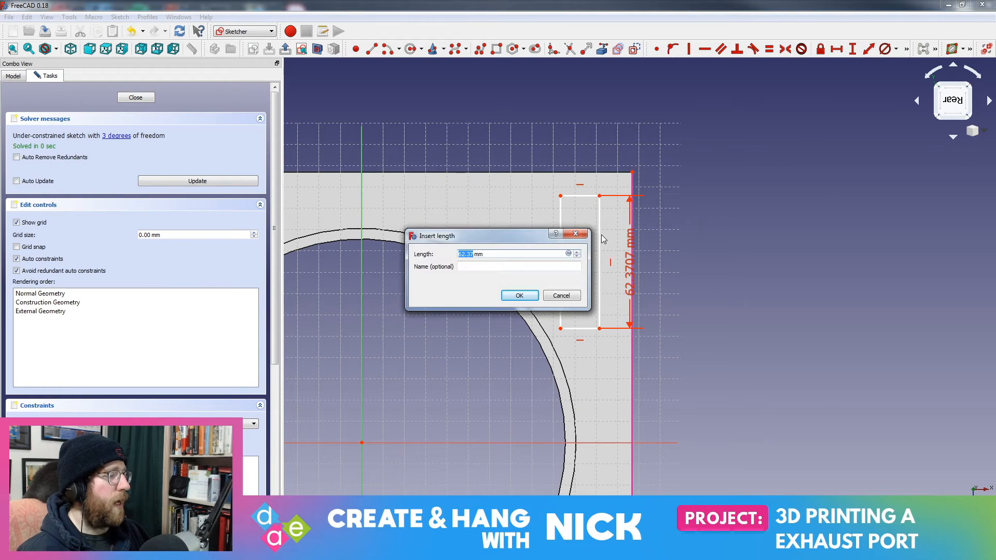
{"action": "left_click", "coordinate": [561, 295]}
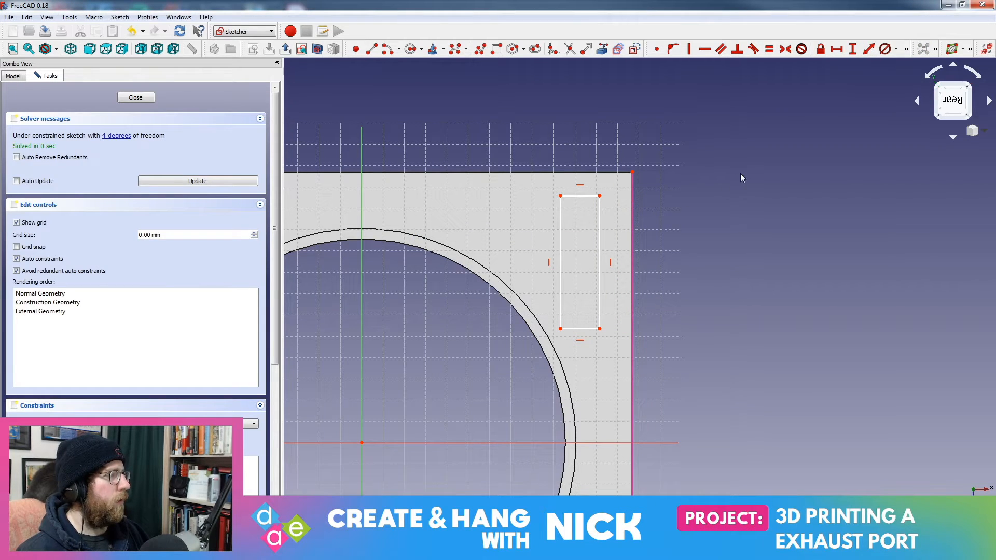
{"action": "left_click", "coordinate": [599, 213]}
{"action": "left_click", "coordinate": [632, 203]}
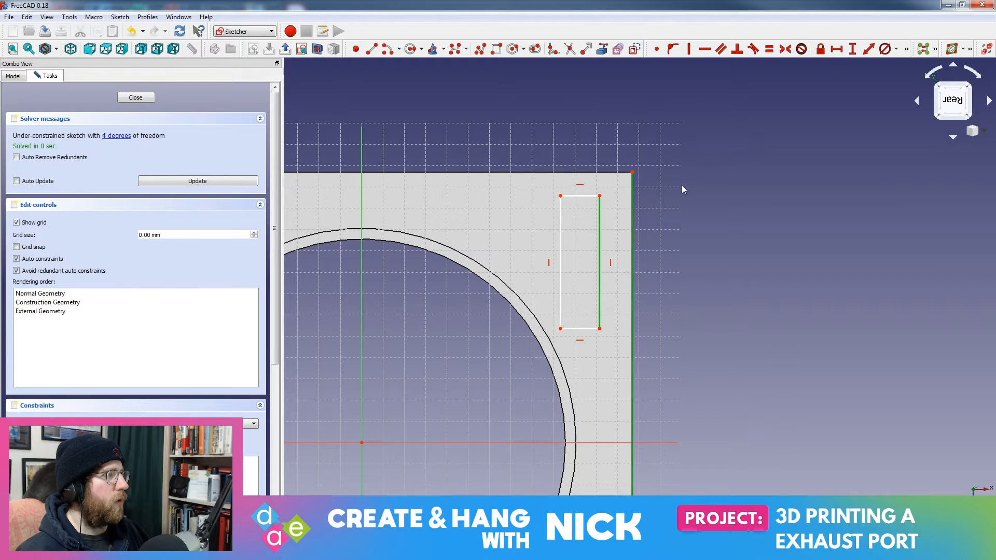
{"action": "left_click", "coordinate": [852, 49]}
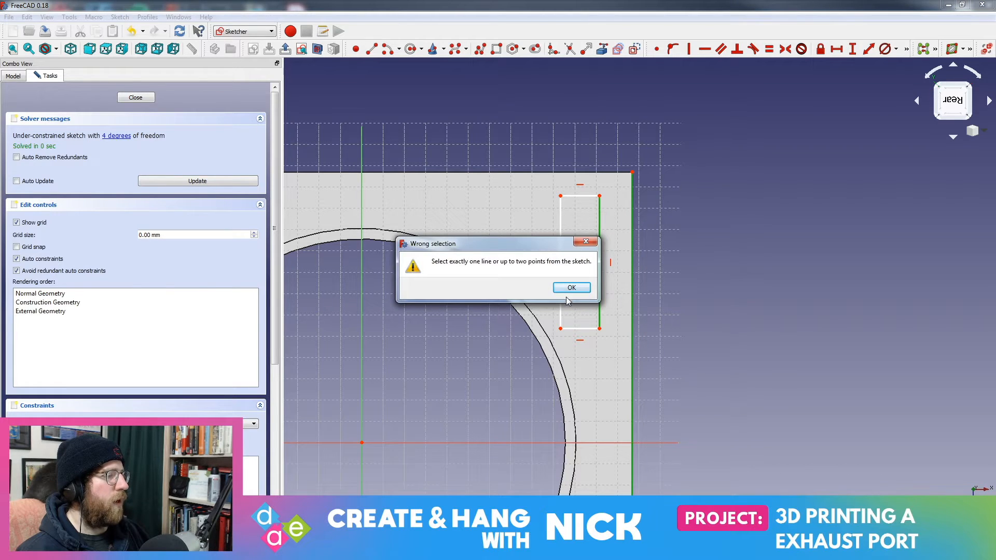
{"action": "left_click", "coordinate": [571, 289]}
{"action": "left_click", "coordinate": [835, 49]}
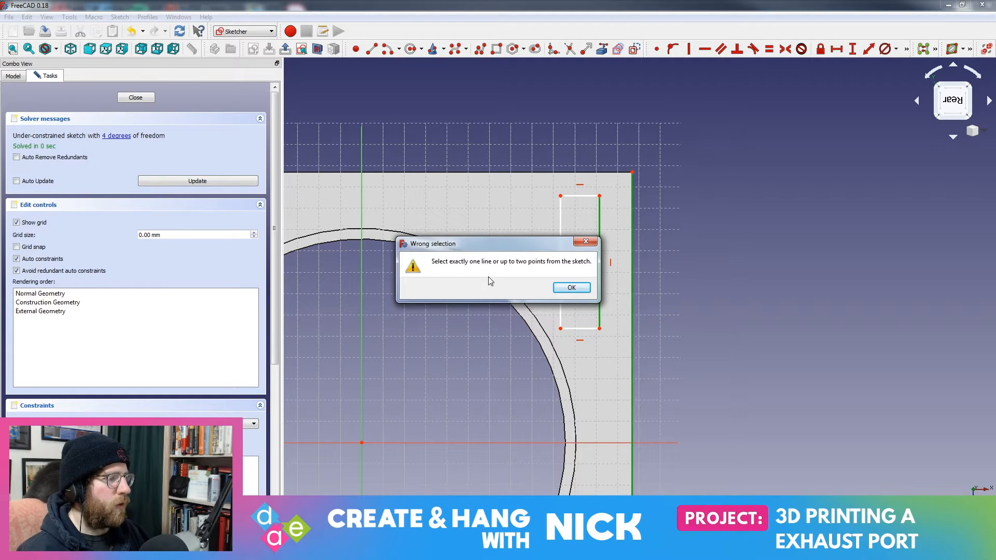
{"action": "left_click", "coordinate": [573, 290]}
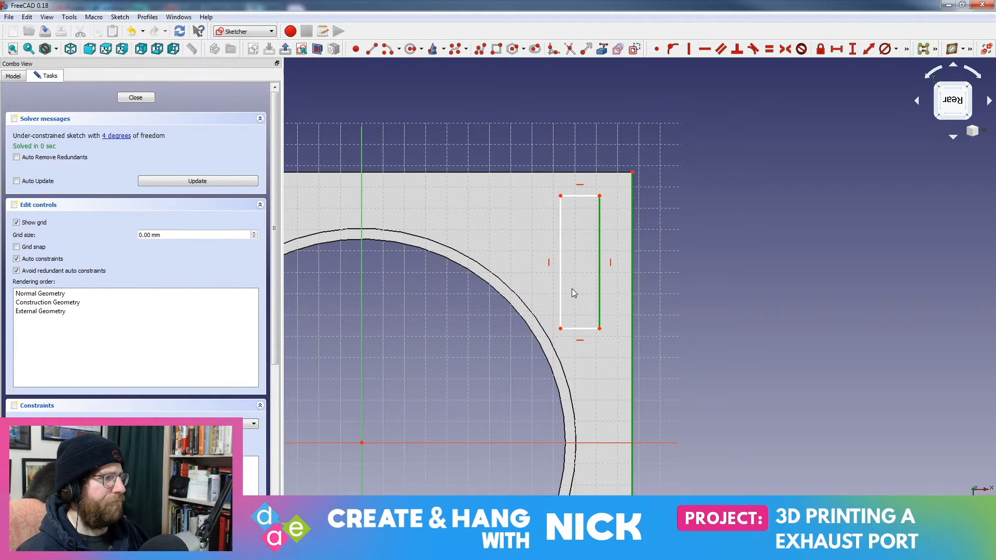
Lock the rectangle's upper-right corner relative to the plate's upper-right corner, and narrow the rectangle by moving its left side inward
{"action": "left_click", "coordinate": [606, 204]}
{"action": "left_click", "coordinate": [597, 196]}
{"action": "left_click", "coordinate": [598, 196]}
{"action": "left_click", "coordinate": [632, 171]}
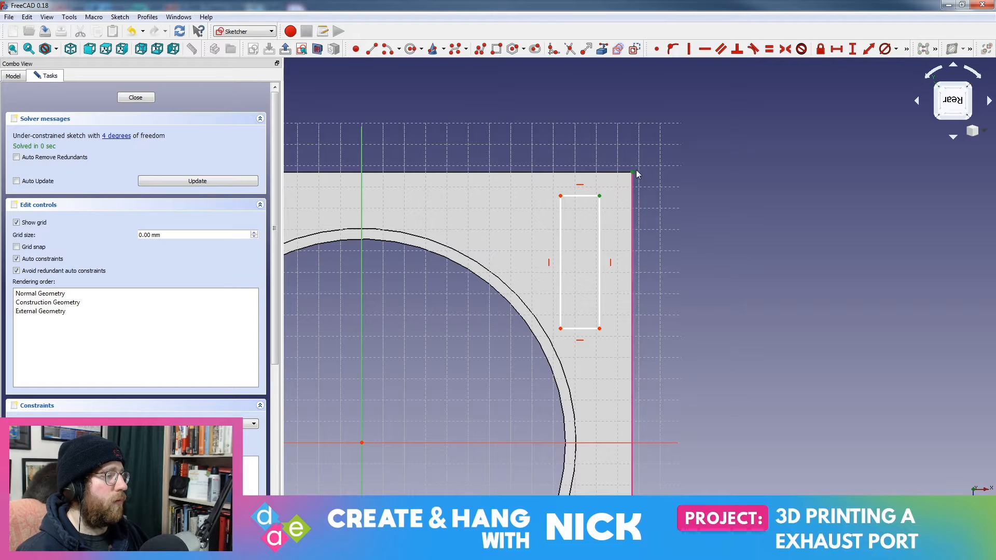
{"action": "left_click", "coordinate": [820, 49]}
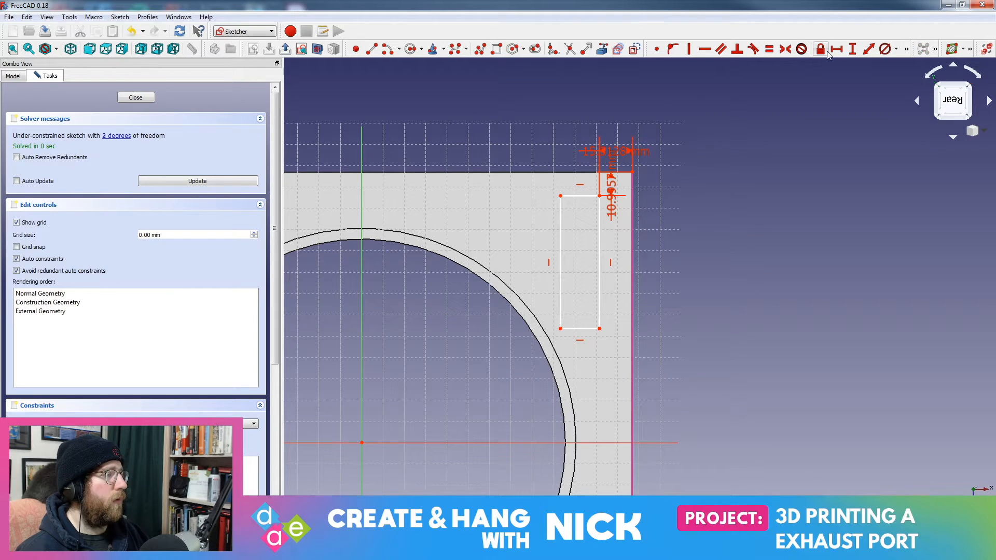
{"action": "mouse_move", "coordinate": [586, 197]}
{"action": "left_mouse_down"}
{"action": "mouse_move", "coordinate": [599, 196]}
{"action": "mouse_move", "coordinate": [577, 202]}
{"action": "left_mouse_up"}
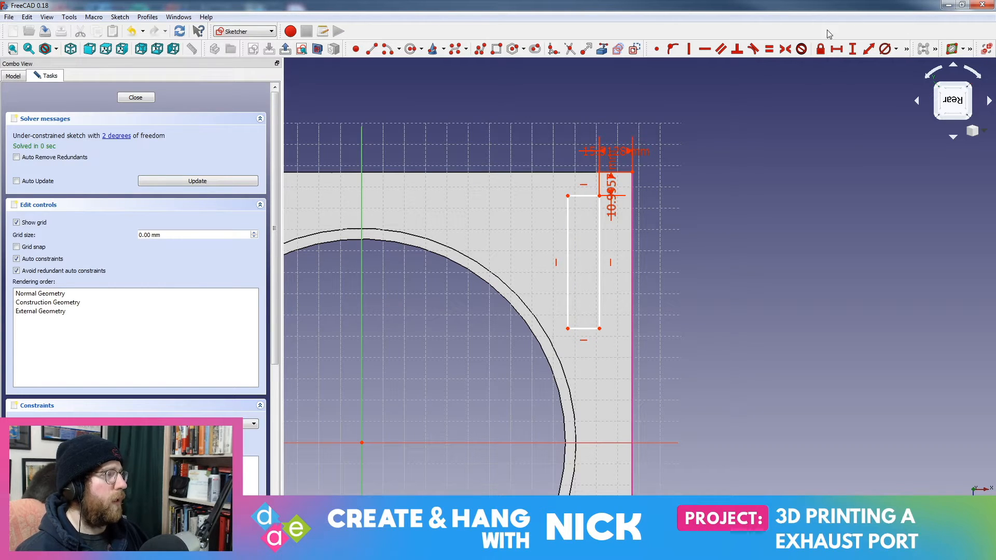
{"action": "left_click", "coordinate": [585, 197]}
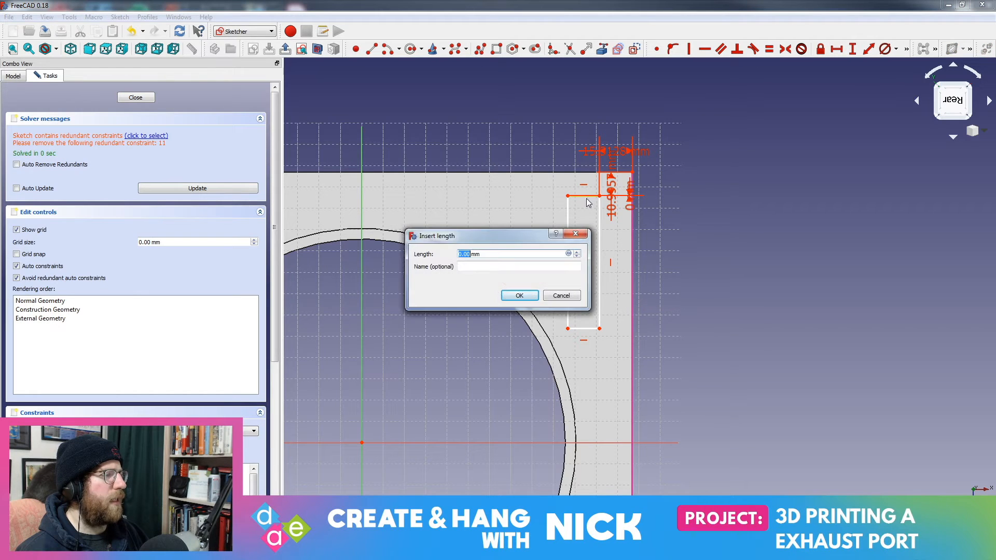
{"action": "left_click", "coordinate": [575, 297]}
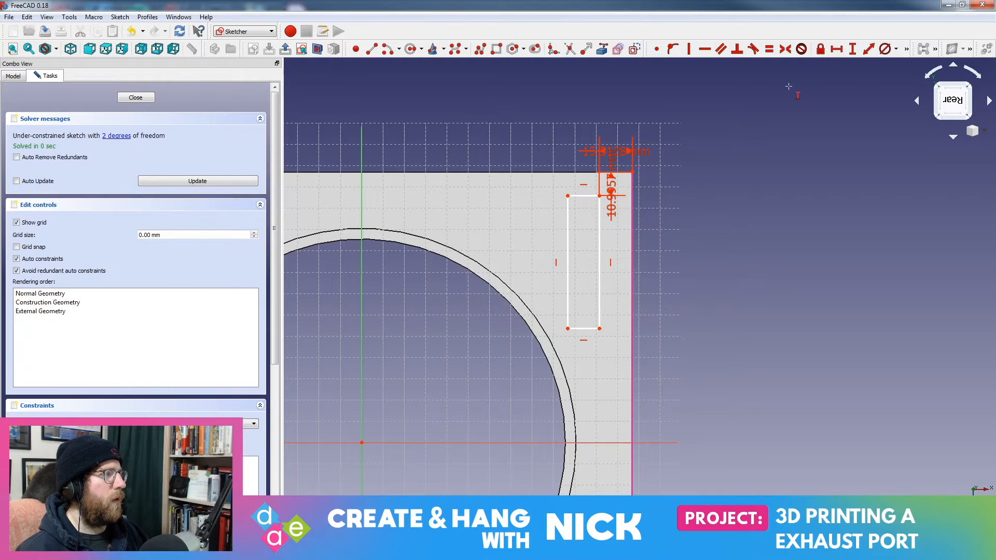
{"action": "left_click", "coordinate": [588, 196]}
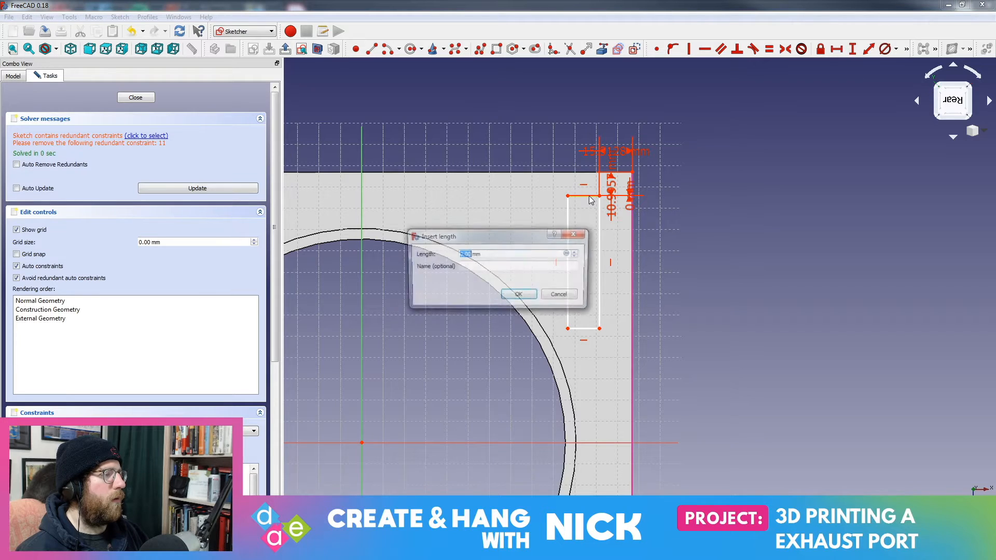
{"action": "left_click", "coordinate": [573, 296]}
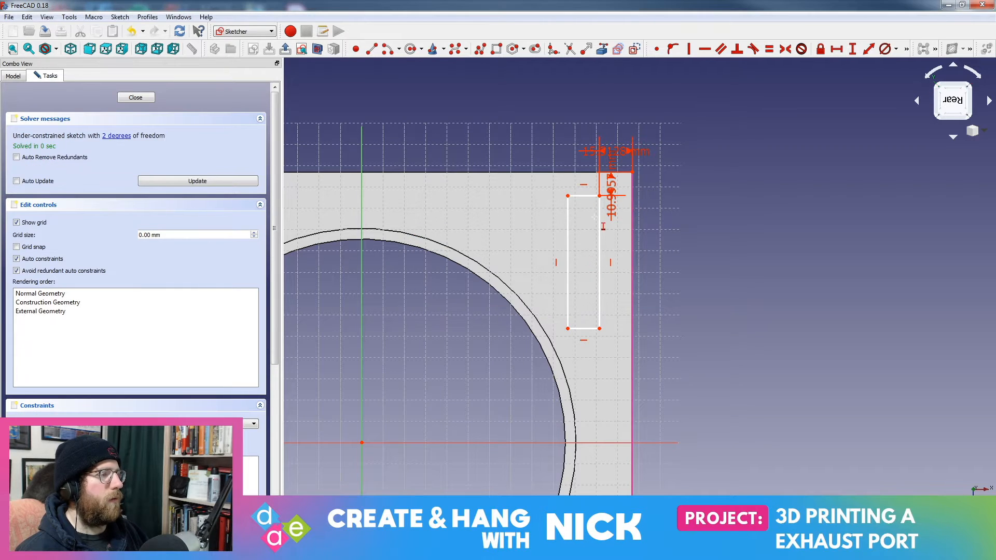
Constrain the rectangle's top edge to a horizontal length of 14.7 mm and move that dimension clear above the plate
{"action": "left_click", "coordinate": [837, 49]}
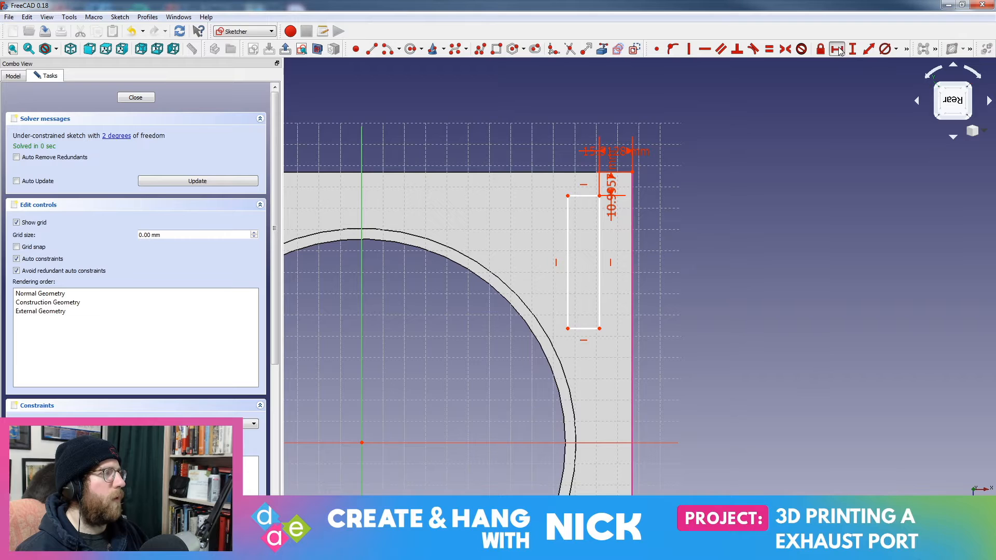
{"action": "left_click", "coordinate": [583, 196]}
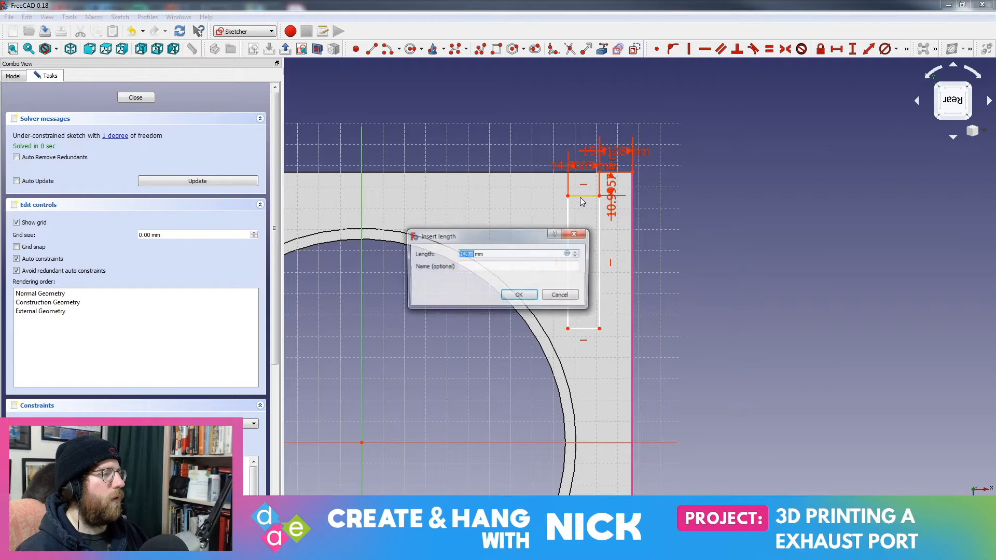
{"action": "left_click", "coordinate": [519, 295]}
{"action": "left_click", "coordinate": [121, 137]}
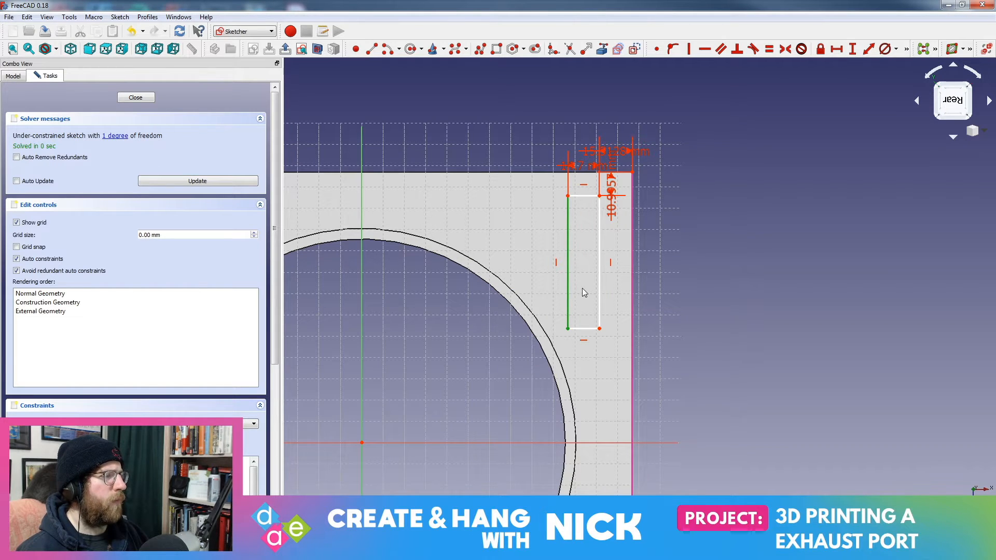
{"action": "left_click_drag", "start_coordinate": [567, 165], "coordinate": [569, 110]}
Shorten the corner rectangle, constrain its left side to a vertical length of 51.66 mm, and close the sketch
{"action": "left_click_drag", "start_coordinate": [565, 225], "coordinate": [556, 203]}
{"action": "left_click", "coordinate": [567, 251]}
{"action": "left_click", "coordinate": [867, 49]}
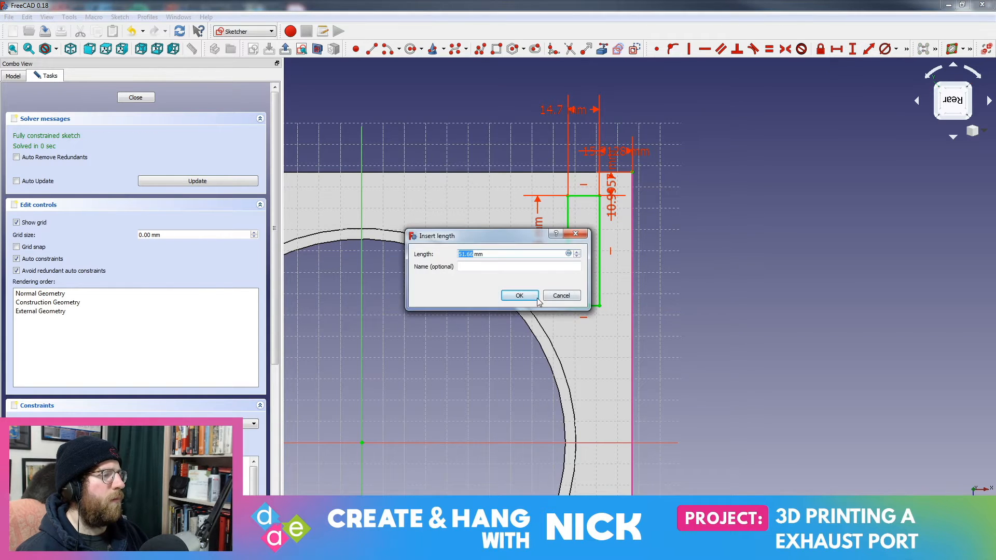
{"action": "key", "text": "Return"}
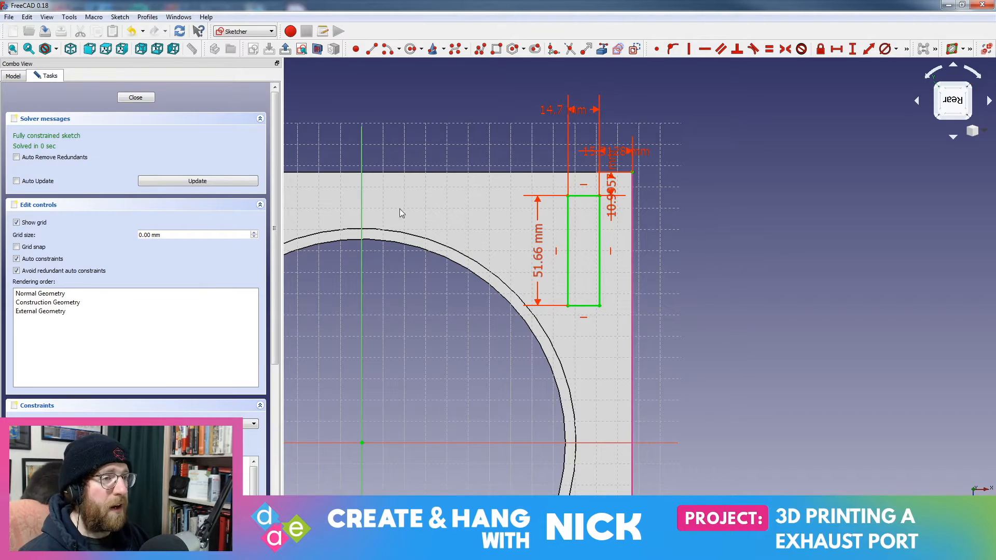
{"action": "left_click", "coordinate": [133, 99]}
{"action": "middle_click_drag", "start_coordinate": [423, 397], "coordinate": [550, 346]}
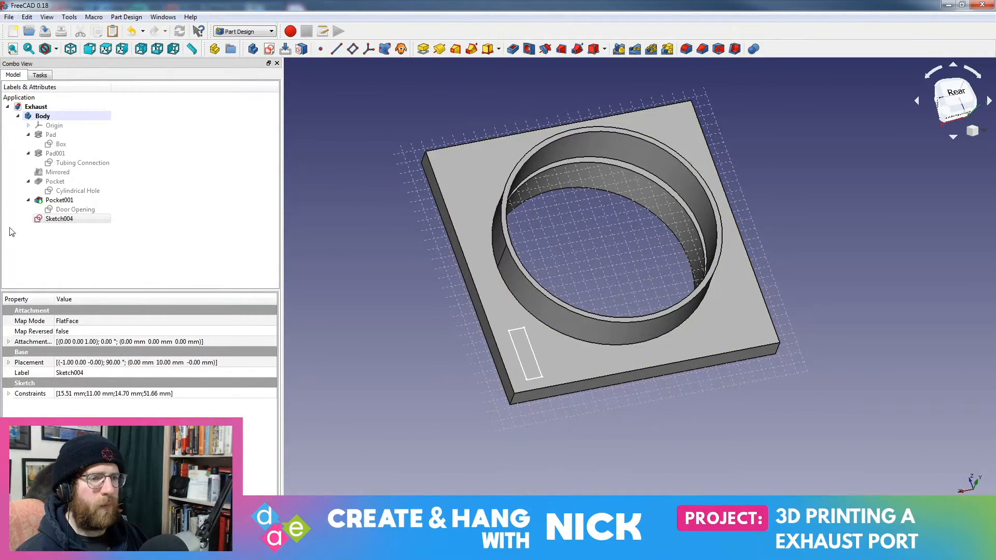
Copy the corner rectangle sketch without its dependencies and paste the copy with the Body selected
{"action": "right_click", "coordinate": [51, 219]}
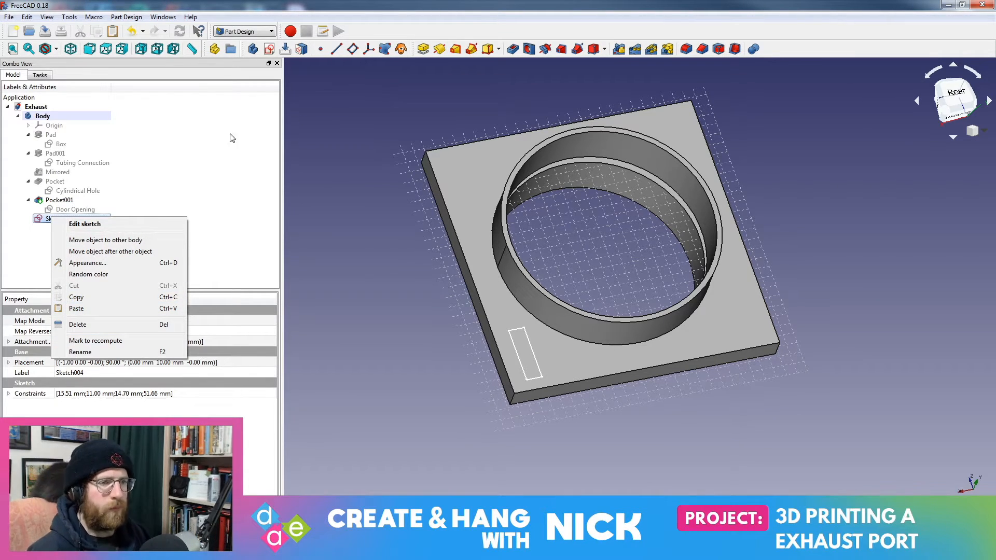
{"action": "left_click", "coordinate": [86, 297]}
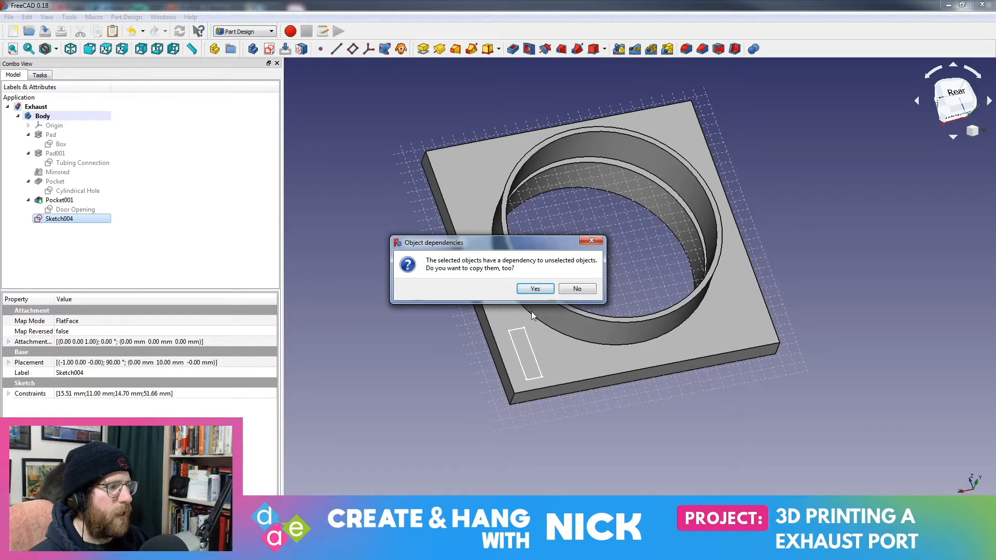
{"action": "left_click", "coordinate": [576, 290]}
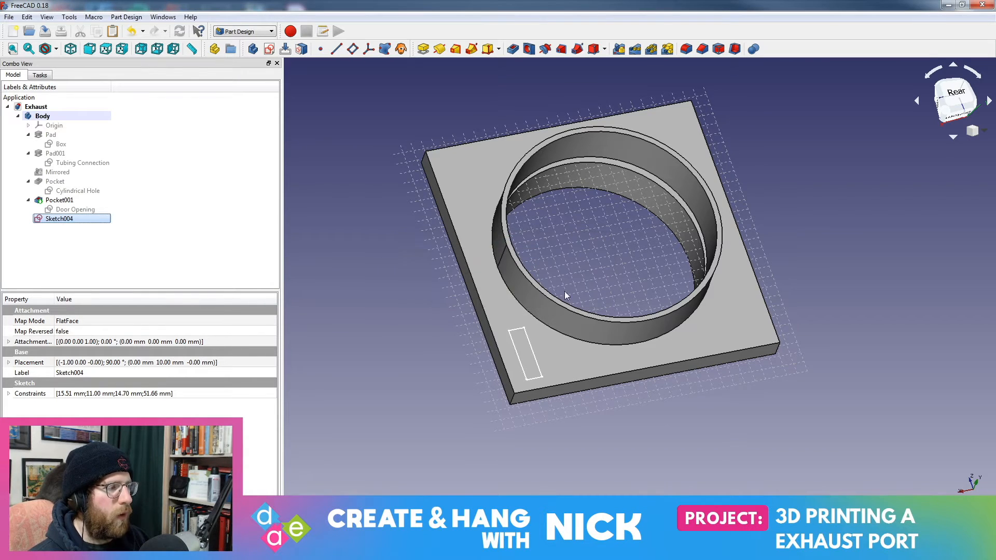
{"action": "left_click", "coordinate": [75, 244]}
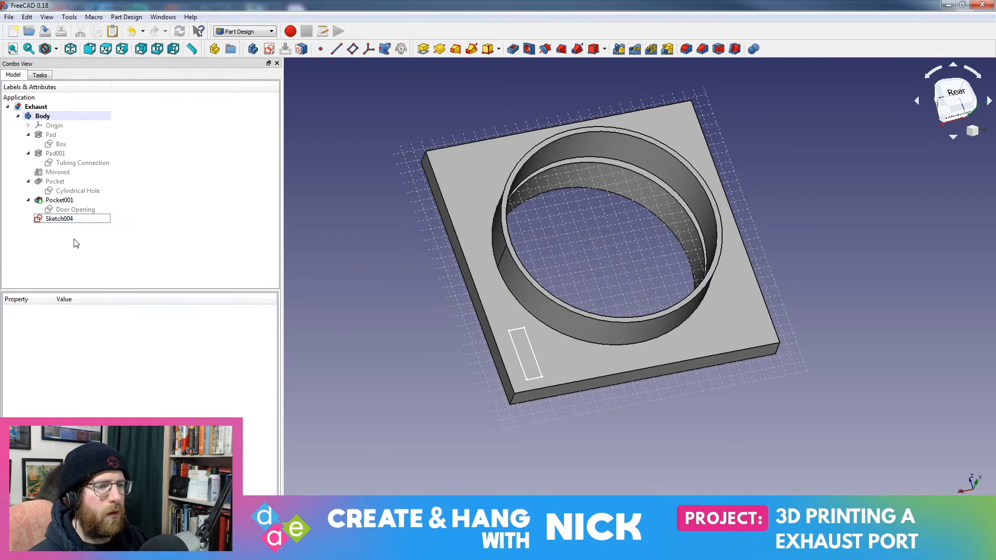
{"action": "left_click", "coordinate": [18, 116]}
{"action": "right_click", "coordinate": [41, 114]}
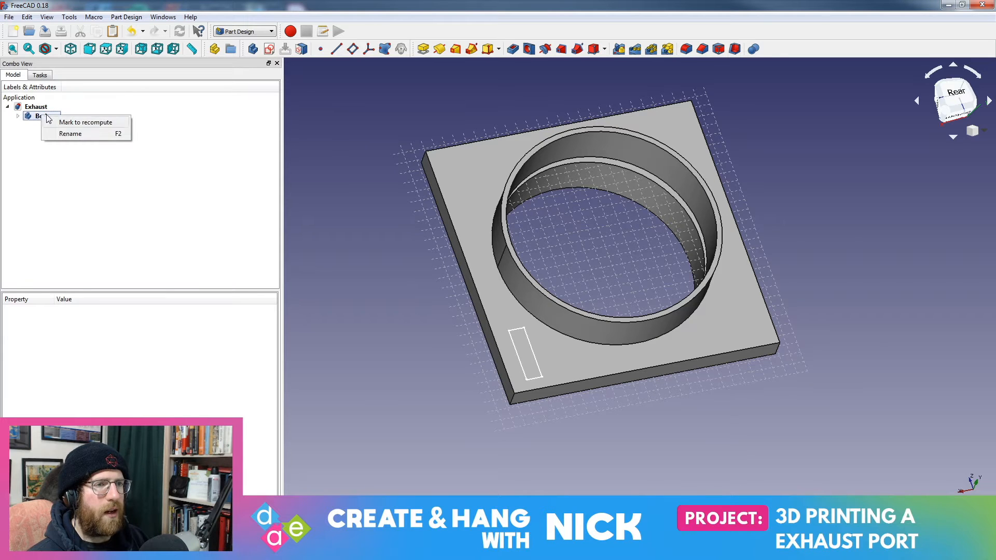
{"action": "left_click", "coordinate": [66, 185]}
{"action": "left_click", "coordinate": [17, 116]}
{"action": "right_click", "coordinate": [37, 120]}
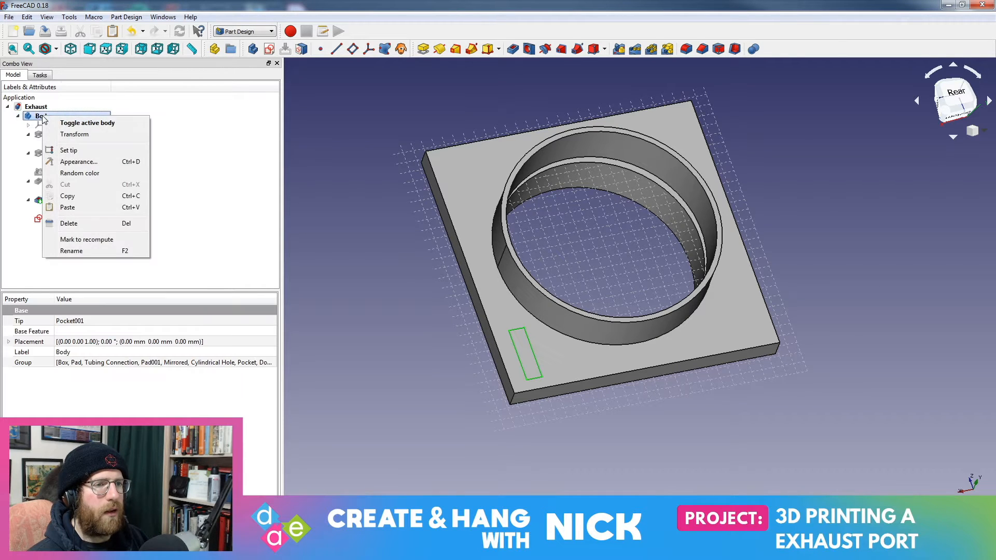
{"action": "left_click", "coordinate": [72, 208]}
Delete the pasted sketch copy and the original corner rectangle sketch, Sketch004
{"action": "left_click", "coordinate": [59, 229]}
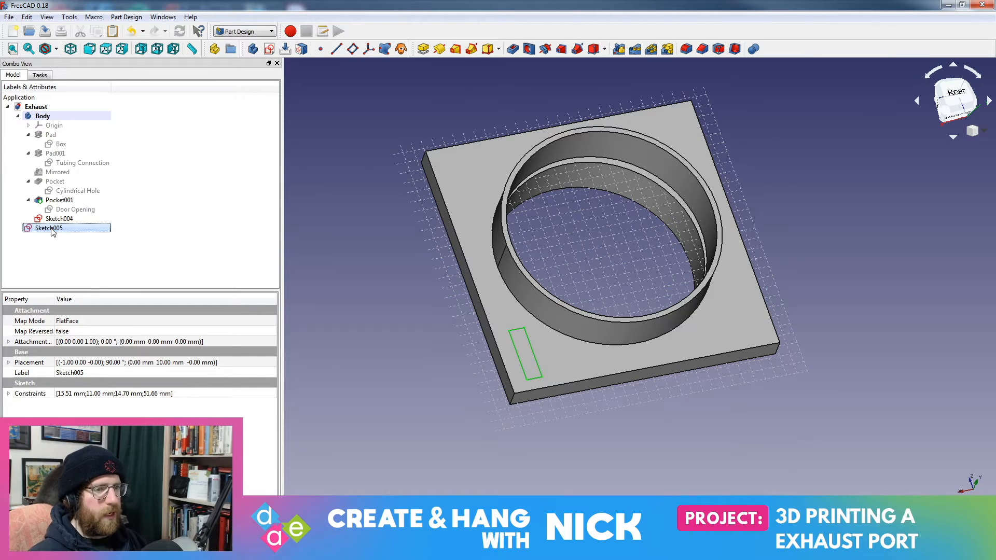
{"action": "key", "text": "Delete"}
{"action": "left_click", "coordinate": [56, 223]}
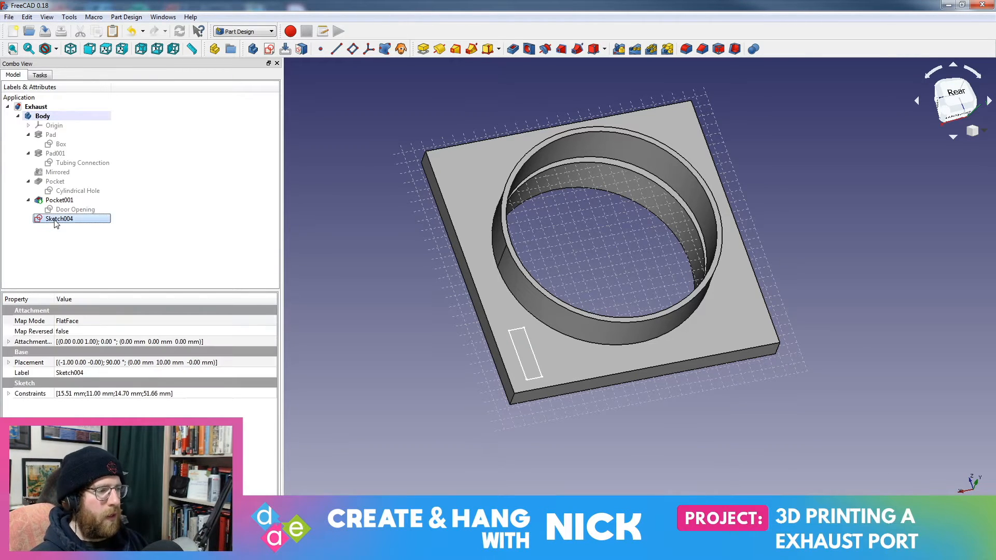
{"action": "key", "text": "Delete"}
{"action": "left_click", "coordinate": [62, 200]}
{"action": "left_click", "coordinate": [173, 241]}
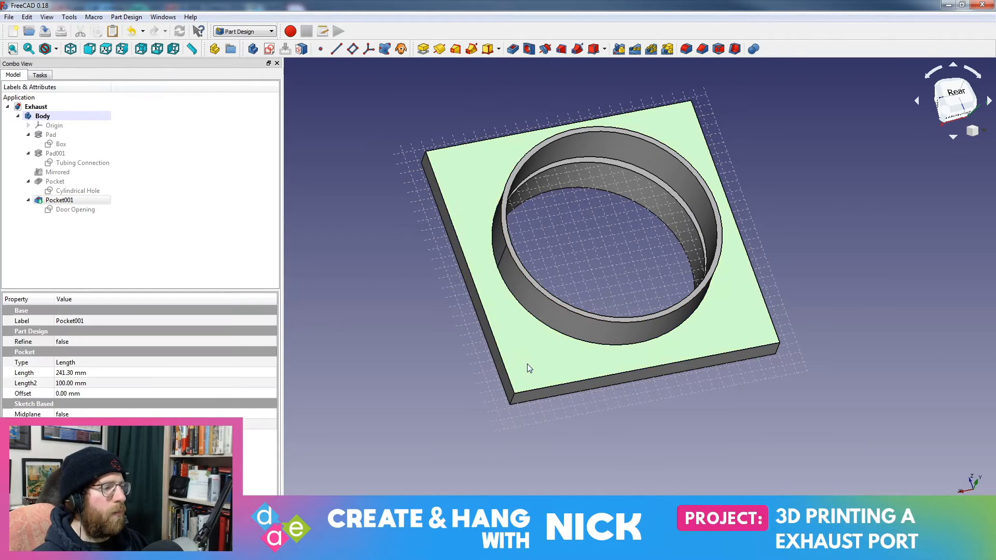
Examine the plate's two faces and side edges to locate the door slot relative to the round collar
{"action": "middle_click_drag", "start_coordinate": [420, 447], "coordinate": [611, 329]}
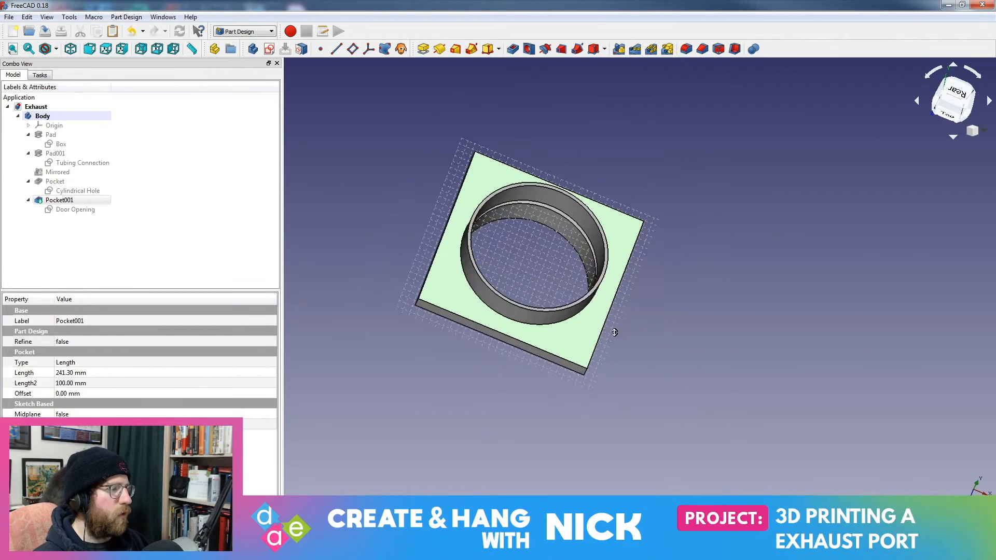
{"action": "scroll", "coordinate": [608, 291], "scroll_direction": "up", "scroll_amount": 5}
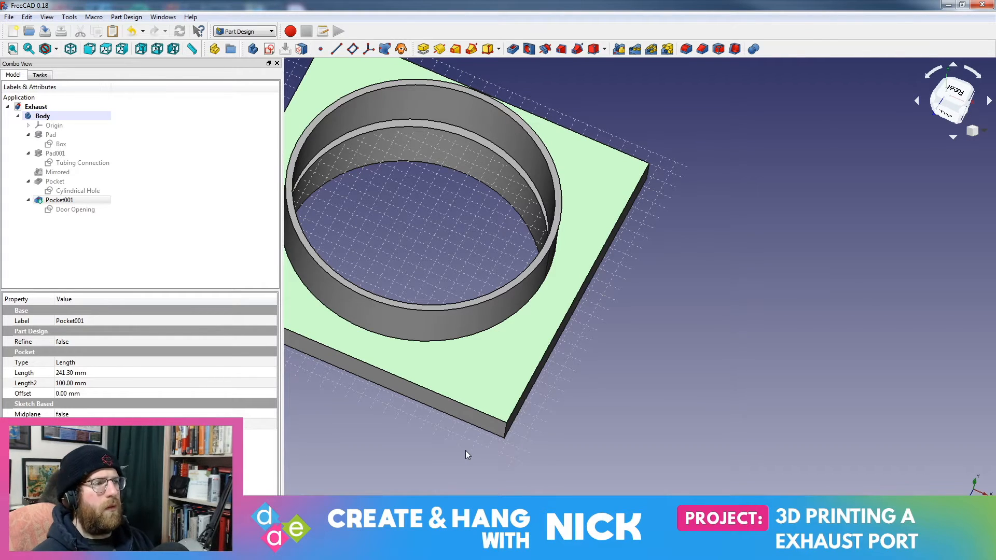
{"action": "middle_click_drag", "start_coordinate": [492, 436], "coordinate": [622, 378]}
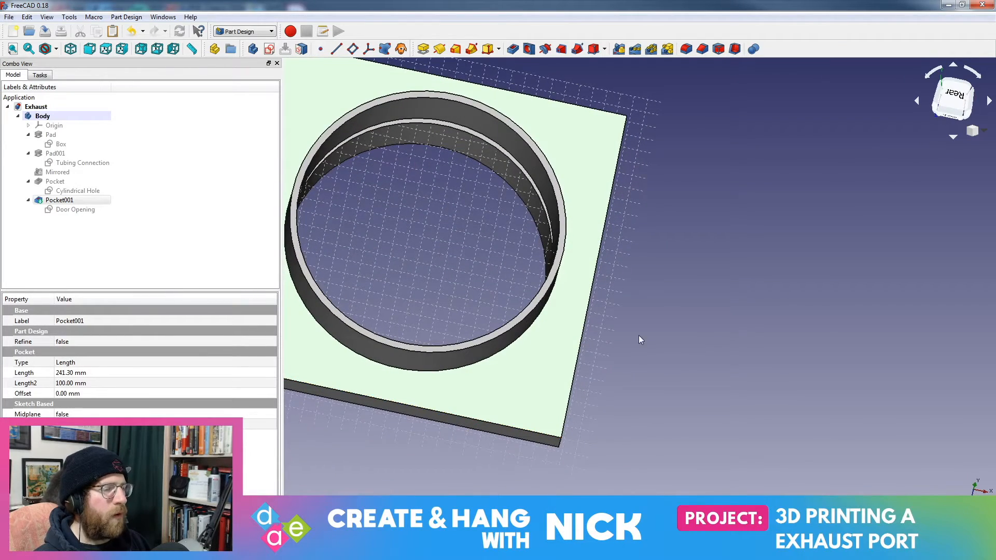
{"action": "middle_click_drag", "start_coordinate": [611, 138], "coordinate": [639, 315]}
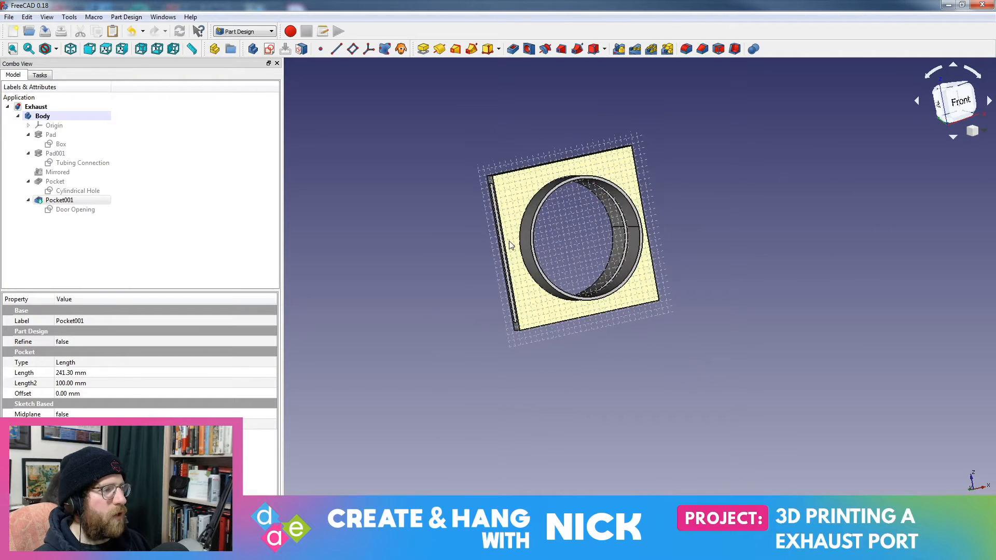
{"action": "middle_click_drag", "start_coordinate": [488, 268], "coordinate": [819, 244]}
{"action": "left_click", "coordinate": [810, 236]}
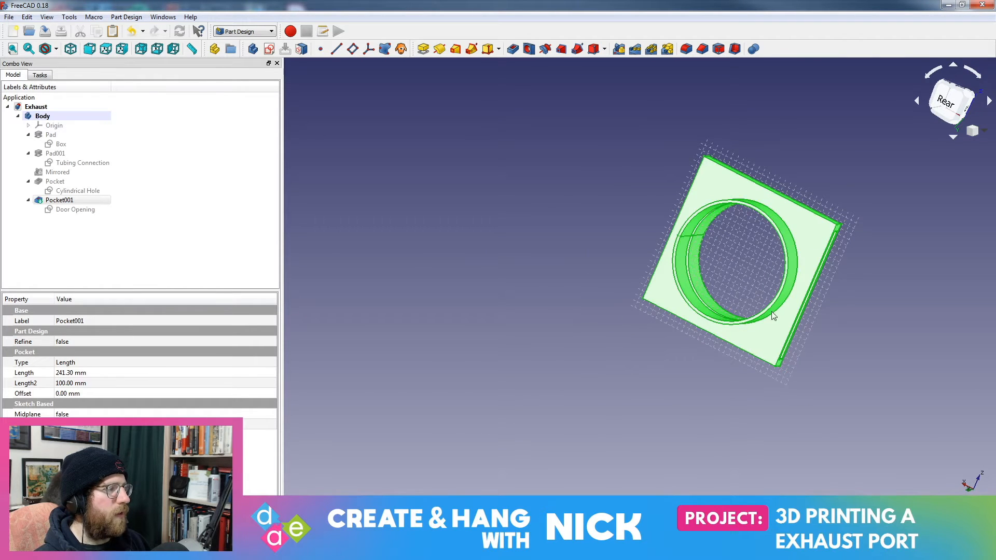
{"action": "scroll", "coordinate": [655, 216], "scroll_direction": "up", "scroll_amount": 5}
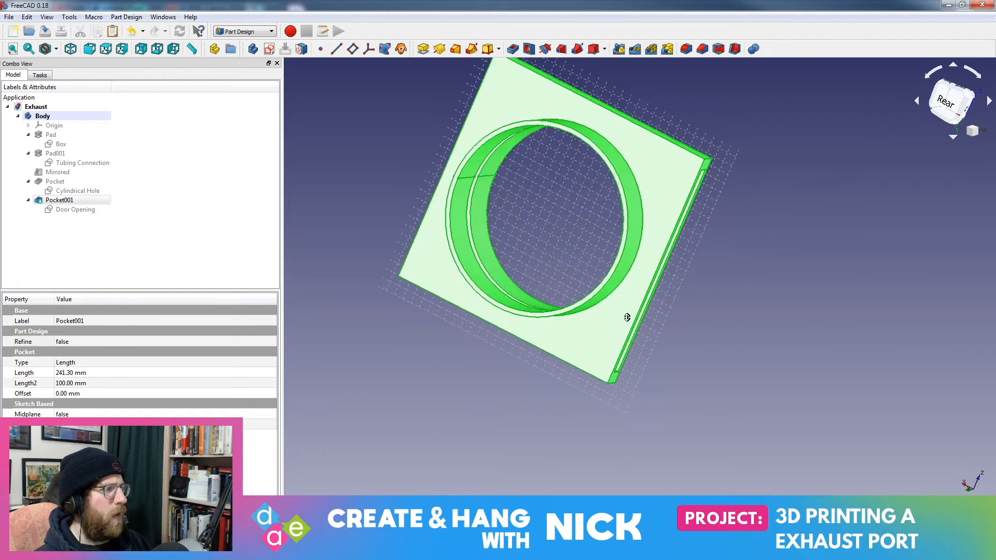
{"action": "left_click", "coordinate": [769, 218]}
{"action": "left_click", "coordinate": [75, 209]}
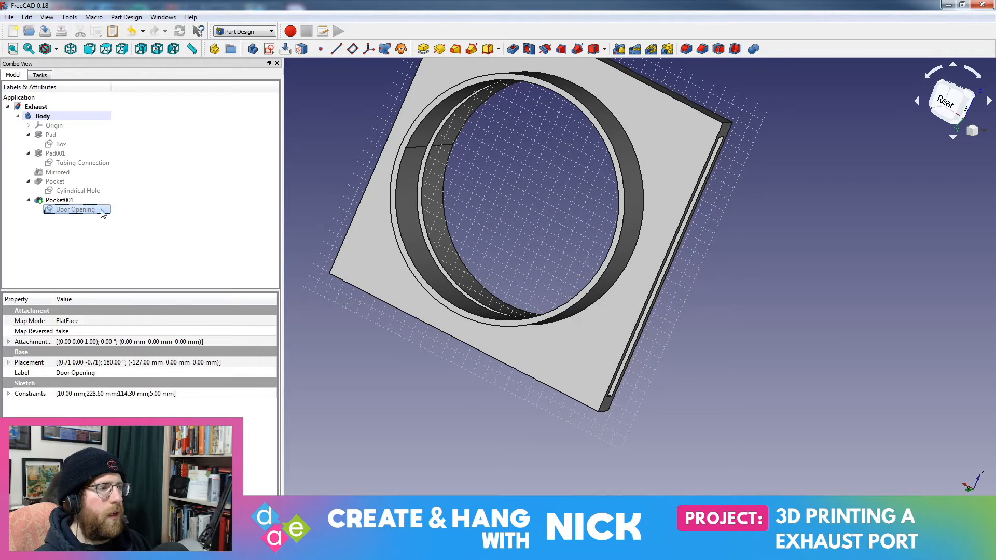
Create a new sketch on the plate's rear face and draw a tall narrow rectangle beside the collar along the door-slot edge
{"action": "left_click", "coordinate": [664, 153]}
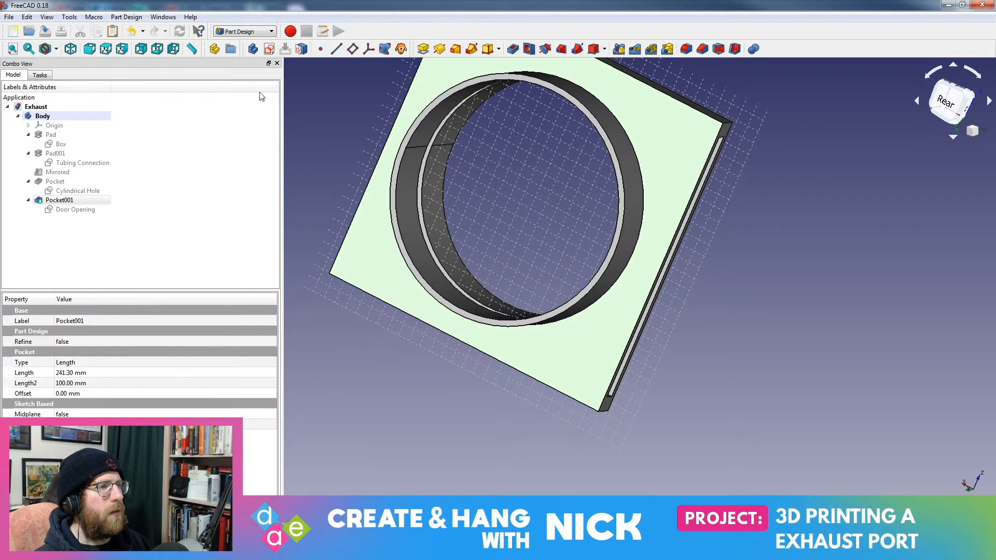
{"action": "left_click", "coordinate": [268, 48]}
{"action": "mouse_move", "coordinate": [852, 308]}
{"action": "middle_mouse_down"}
{"action": "mouse_move", "coordinate": [663, 241]}
{"action": "mouse_move", "coordinate": [676, 218]}
{"action": "mouse_move", "coordinate": [745, 224]}
{"action": "mouse_move", "coordinate": [700, 221]}
{"action": "middle_mouse_up"}
{"action": "middle_click_drag", "start_coordinate": [697, 213], "coordinate": [695, 211]}
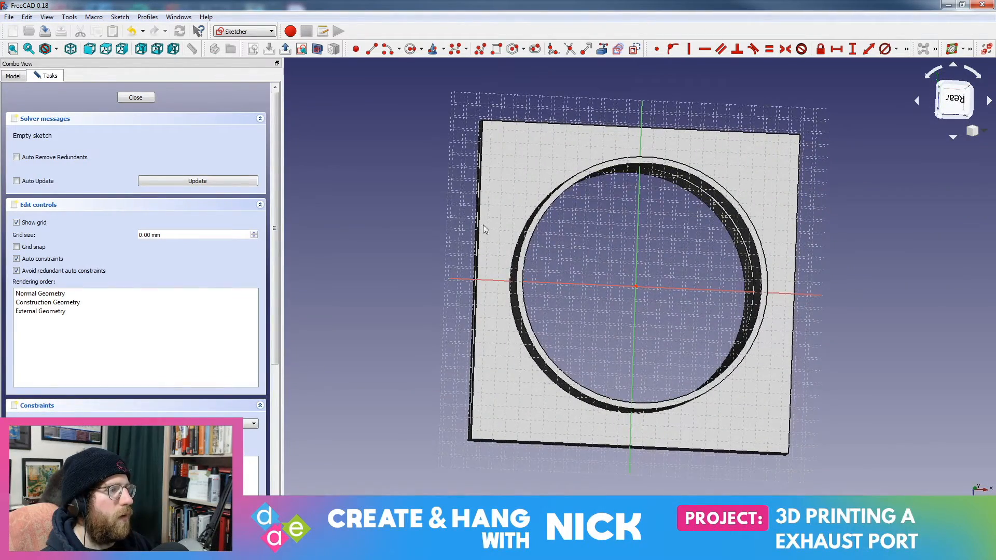
{"action": "middle_click_drag", "start_coordinate": [491, 176], "coordinate": [483, 224]}
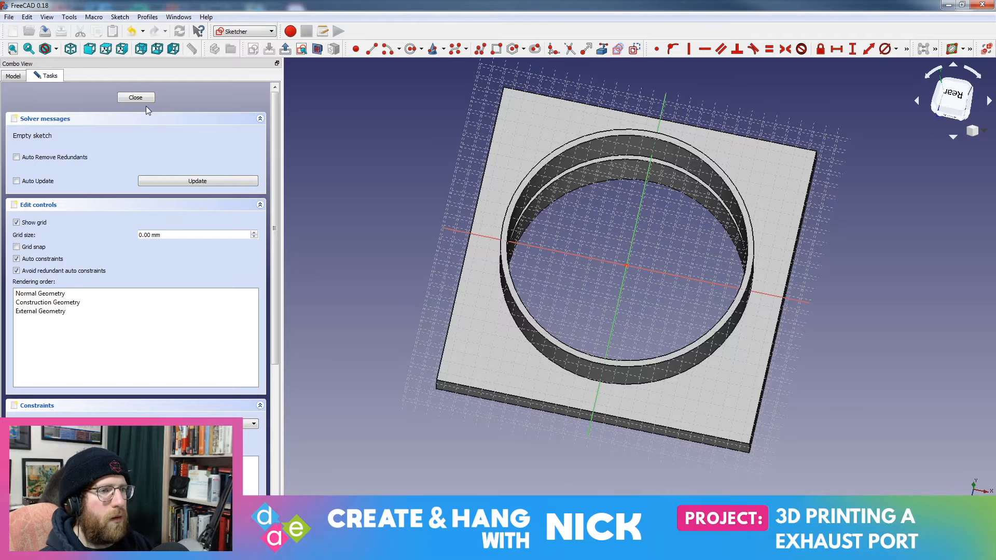
{"action": "left_click", "coordinate": [496, 49]}
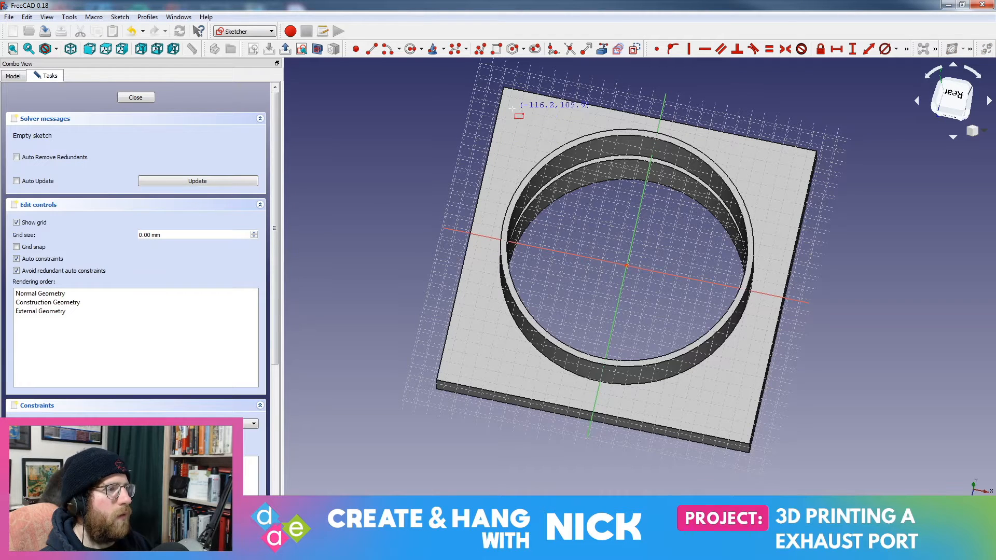
{"action": "left_click", "coordinate": [480, 381]}
Examine the rectangle's placement relative to the door slot and round collar, ending in an upright, straight-on view of the rear face
{"action": "mouse_move", "coordinate": [551, 259]}
{"action": "middle_mouse_down"}
{"action": "mouse_move", "coordinate": [578, 289]}
{"action": "mouse_move", "coordinate": [604, 197]}
{"action": "middle_mouse_up"}
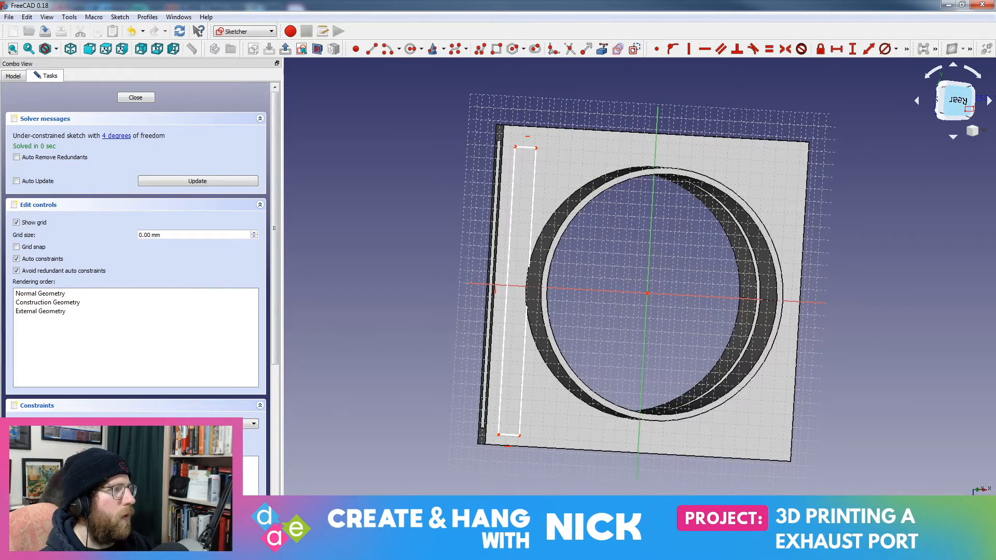
{"action": "left_click", "coordinate": [954, 99]}
{"action": "left_click", "coordinate": [935, 69]}
{"action": "left_click", "coordinate": [935, 70]}
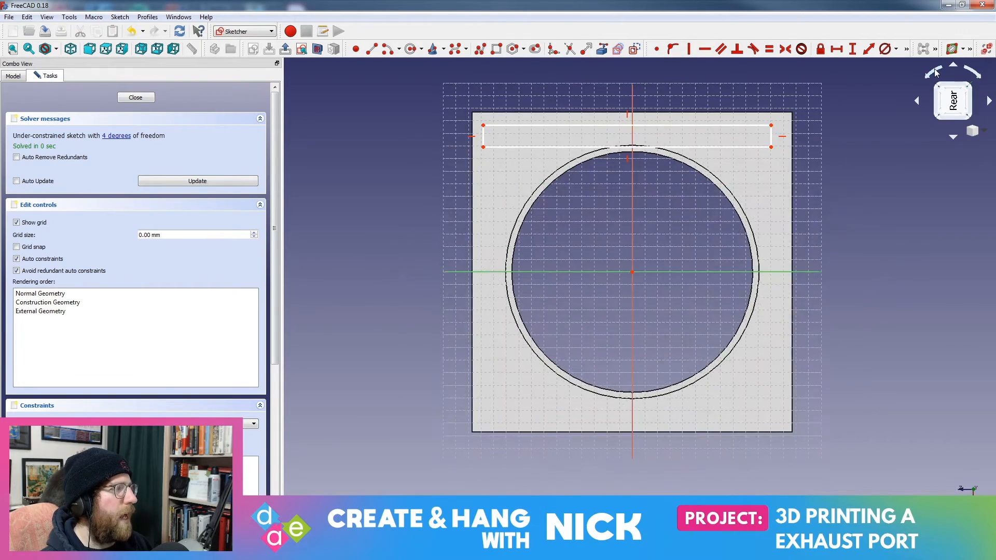
{"action": "left_click", "coordinate": [934, 69]}
{"action": "left_click", "coordinate": [935, 70]}
{"action": "mouse_move", "coordinate": [755, 276]}
{"action": "middle_mouse_down"}
{"action": "mouse_move", "coordinate": [567, 271]}
{"action": "mouse_move", "coordinate": [744, 286]}
{"action": "middle_mouse_up"}
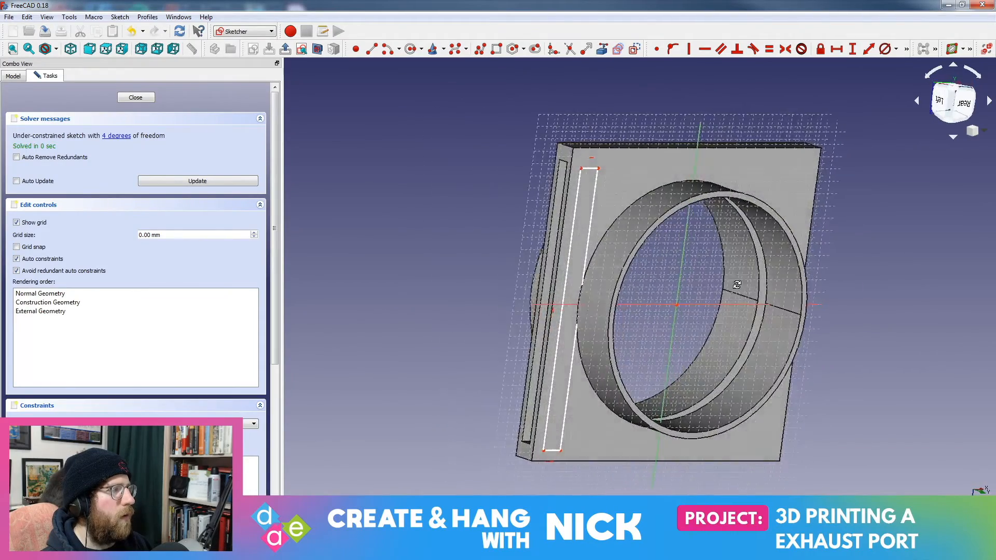
{"action": "left_click", "coordinate": [963, 106]}
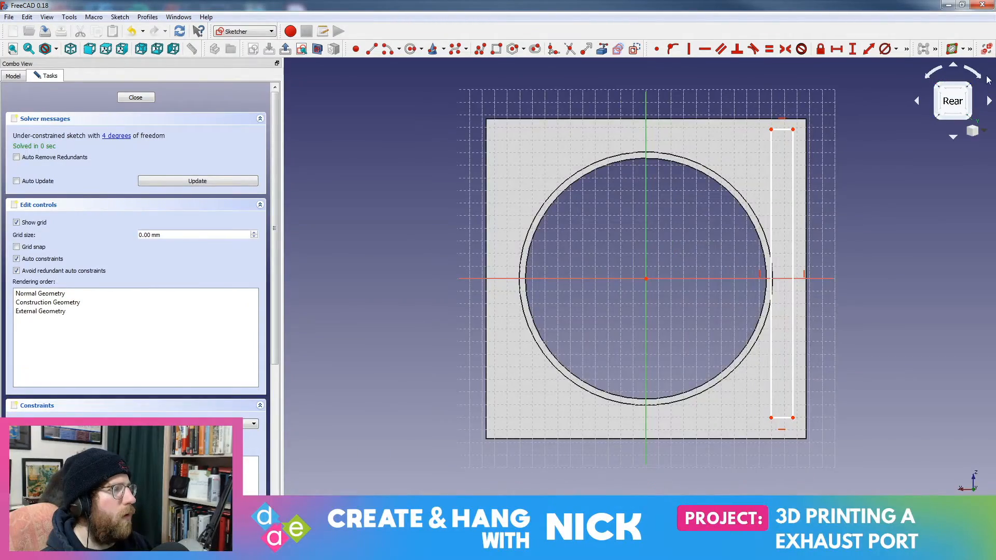
{"action": "mouse_move", "coordinate": [618, 316]}
{"action": "middle_mouse_down"}
{"action": "mouse_move", "coordinate": [581, 301]}
{"action": "mouse_move", "coordinate": [595, 286]}
{"action": "mouse_move", "coordinate": [574, 290]}
{"action": "middle_mouse_up"}
{"action": "key", "text": "4"}
{"action": "scroll", "coordinate": [659, 348], "scroll_direction": "up", "scroll_amount": 5}
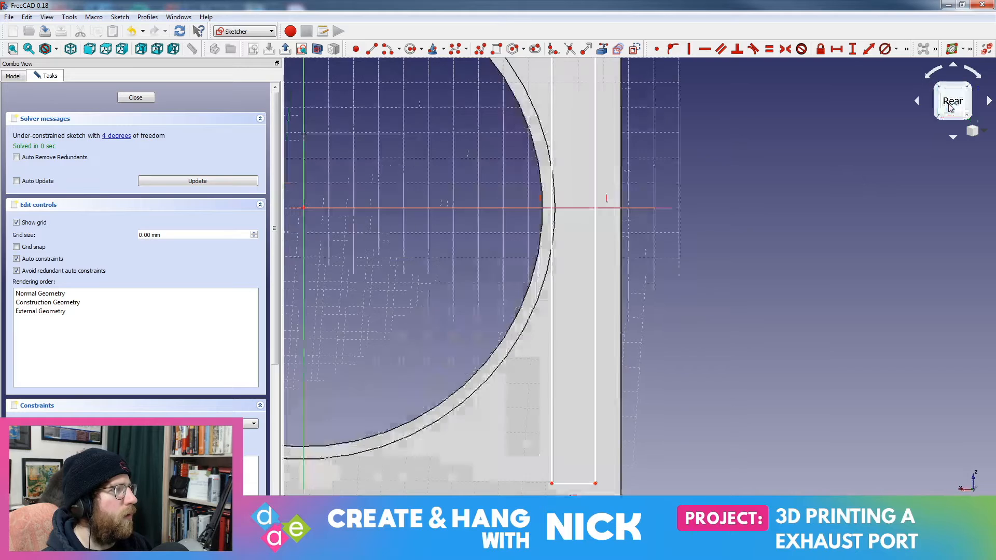
{"action": "scroll", "coordinate": [741, 243], "scroll_direction": "down", "scroll_amount": 3}
{"action": "scroll", "coordinate": [739, 250], "scroll_direction": "up", "scroll_amount": 2}
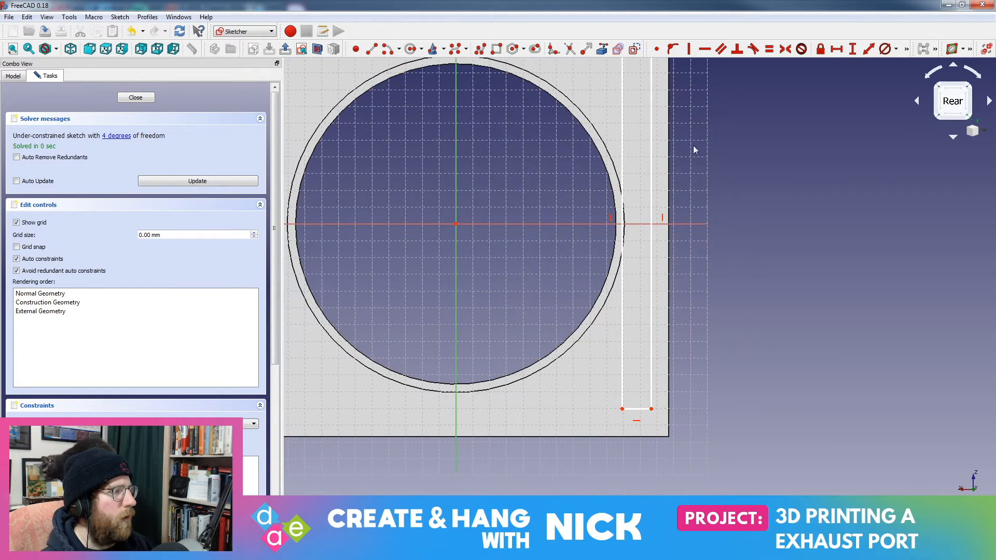
Narrow the rectangle by moving its collar-side long edge outward, clear of the round collar
{"action": "middle_click_drag", "start_coordinate": [694, 146], "coordinate": [669, 199]}
{"action": "left_click_drag", "start_coordinate": [598, 113], "coordinate": [633, 118]}
{"action": "middle_click_drag", "start_coordinate": [617, 158], "coordinate": [628, 92]}
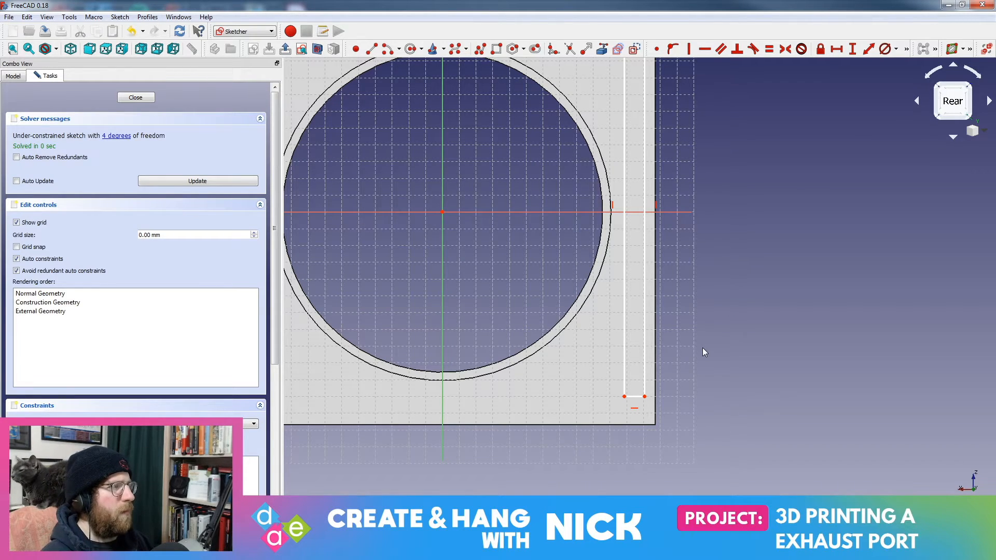
Link the plate's bottom edge into the sketch as external geometry
{"action": "left_click", "coordinate": [631, 397]}
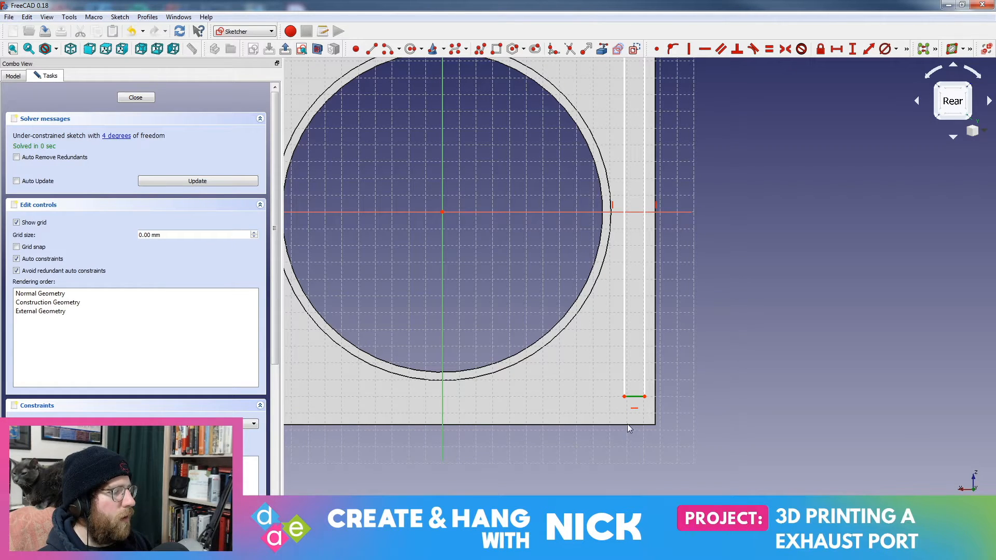
{"action": "left_click", "coordinate": [582, 399]}
{"action": "left_click", "coordinate": [602, 49]}
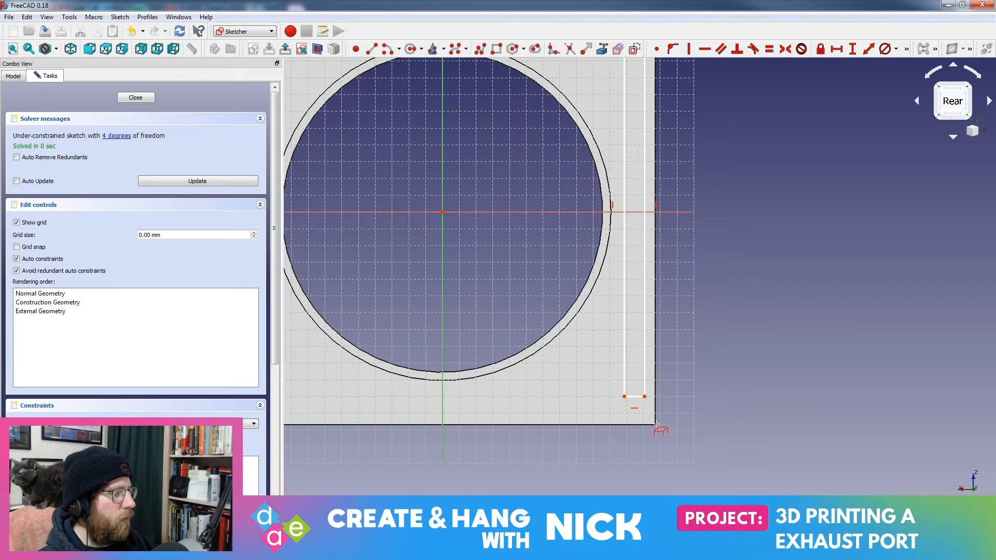
{"action": "left_click", "coordinate": [641, 425]}
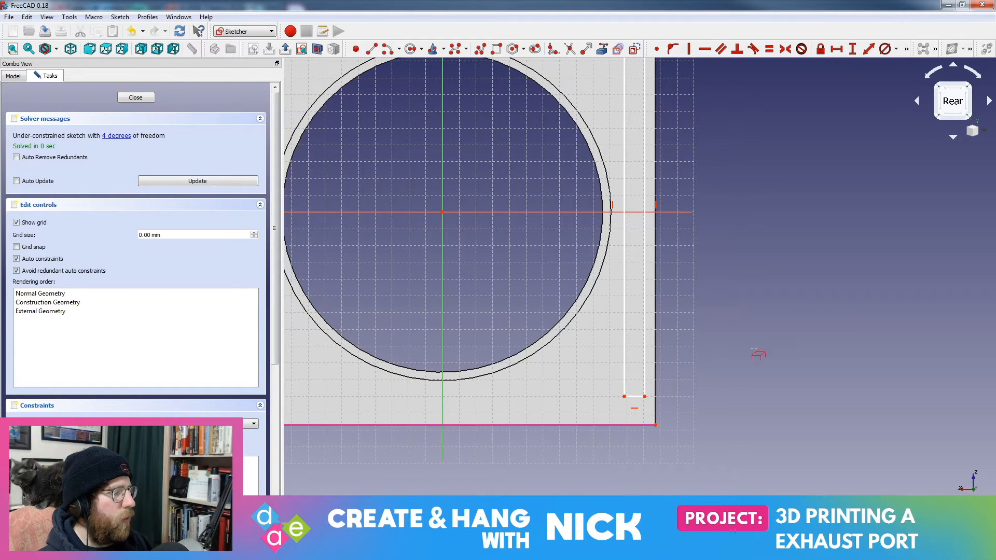
{"action": "right_click", "coordinate": [766, 324]}
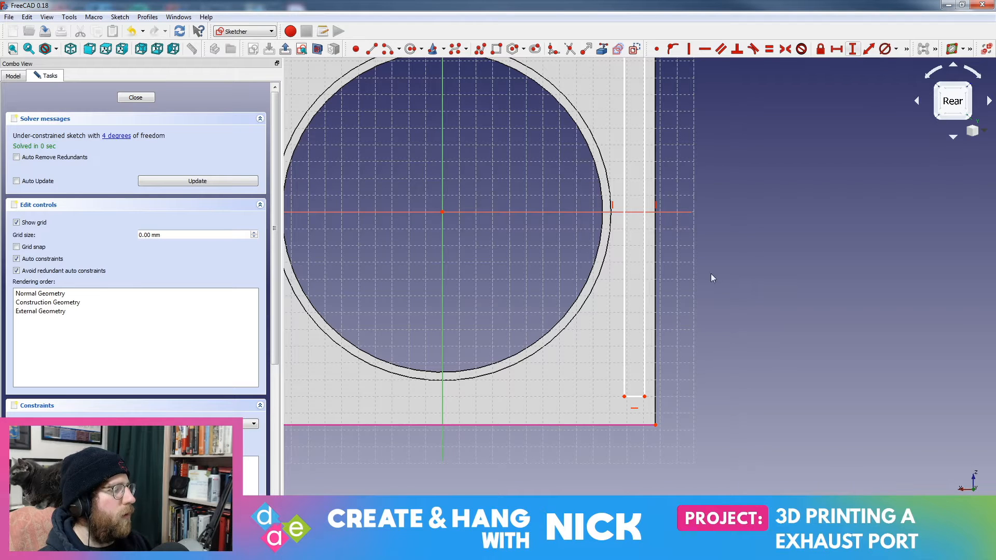
Constrain the rectangle's lower corner 10 mm vertically from the plate's bottom edge and move the dimension label clear of the plate
{"action": "left_click", "coordinate": [581, 426]}
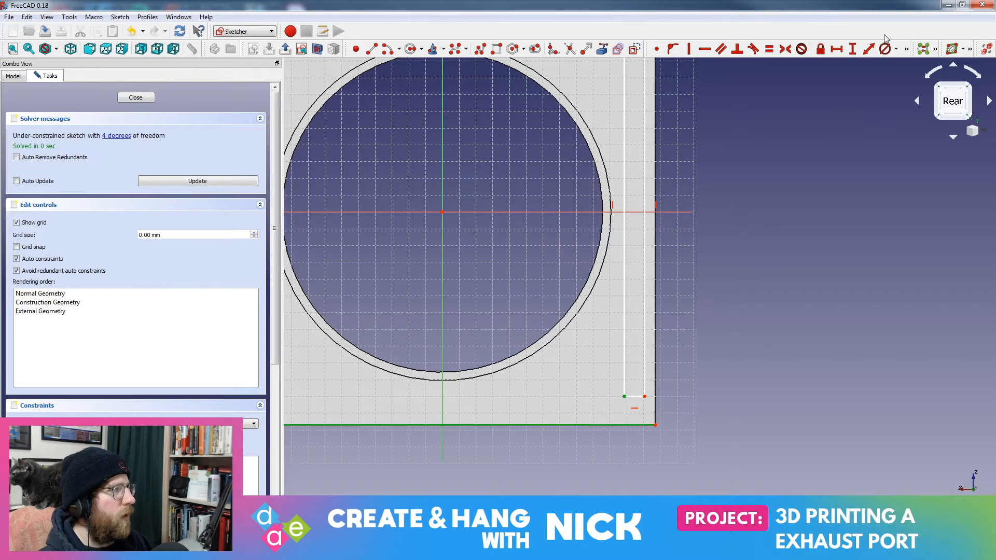
{"action": "left_click", "coordinate": [852, 49]}
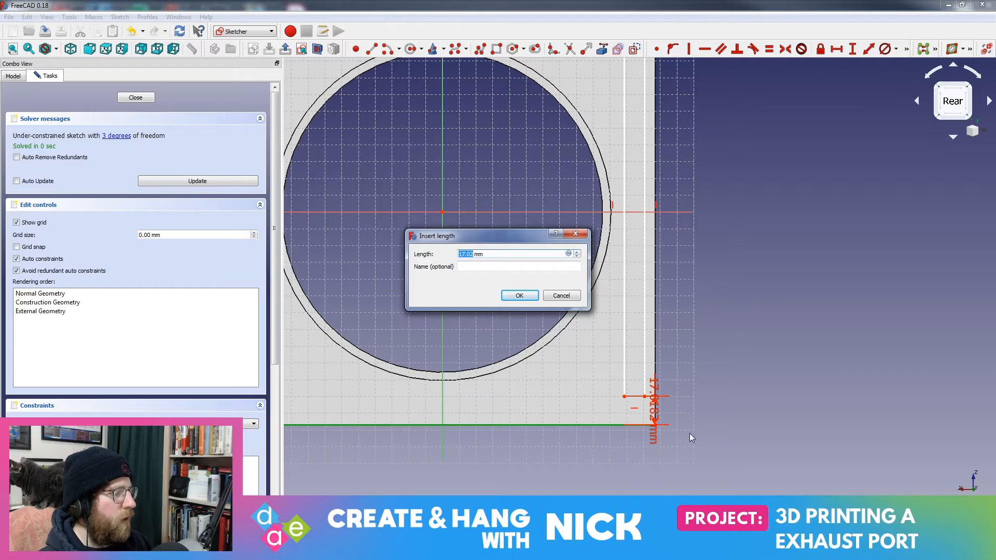
{"action": "type", "text": "10"}
{"action": "key", "text": "Return"}
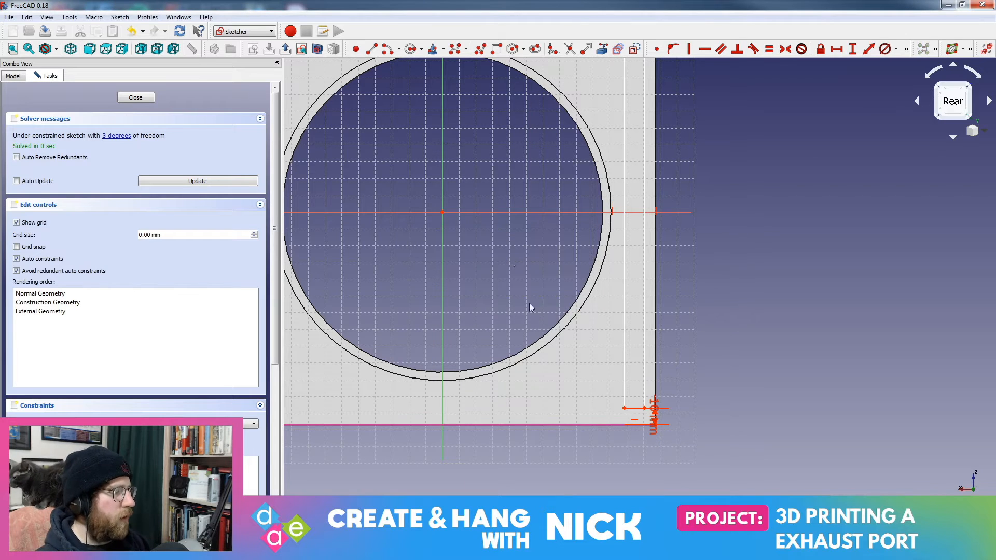
{"action": "left_click_drag", "start_coordinate": [655, 433], "coordinate": [723, 469]}
Link the plate's top edge as external geometry and constrain the rectangle's upper corner horizontally level with the plate's top corner
{"action": "middle_click_drag", "start_coordinate": [736, 183], "coordinate": [749, 339]}
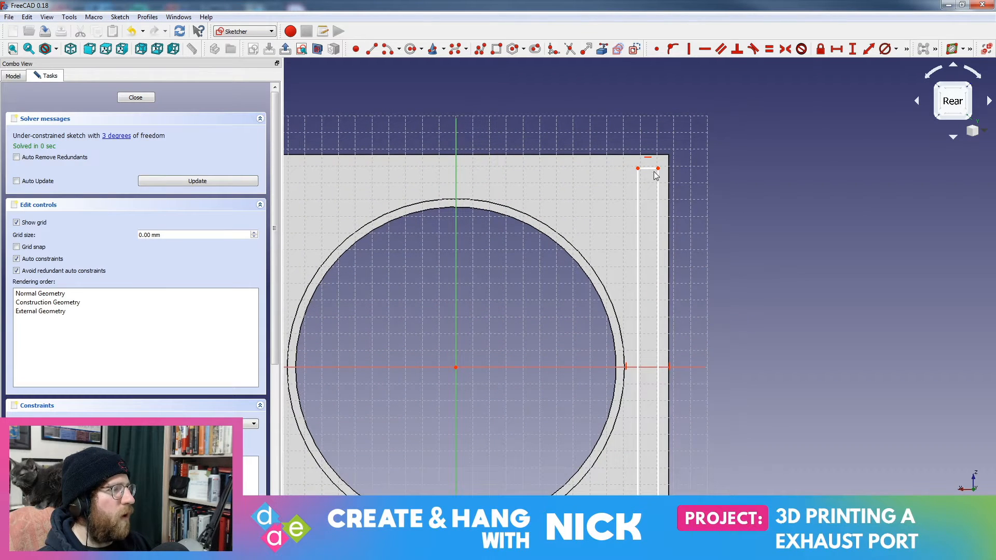
{"action": "left_click", "coordinate": [656, 168]}
{"action": "left_click", "coordinate": [656, 159]}
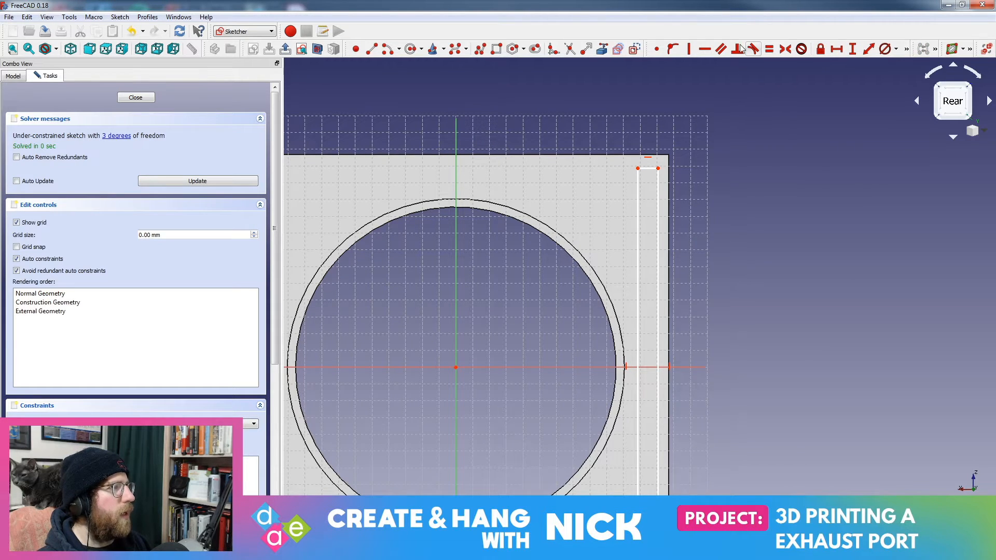
{"action": "left_click", "coordinate": [602, 49]}
{"action": "left_click", "coordinate": [614, 154]}
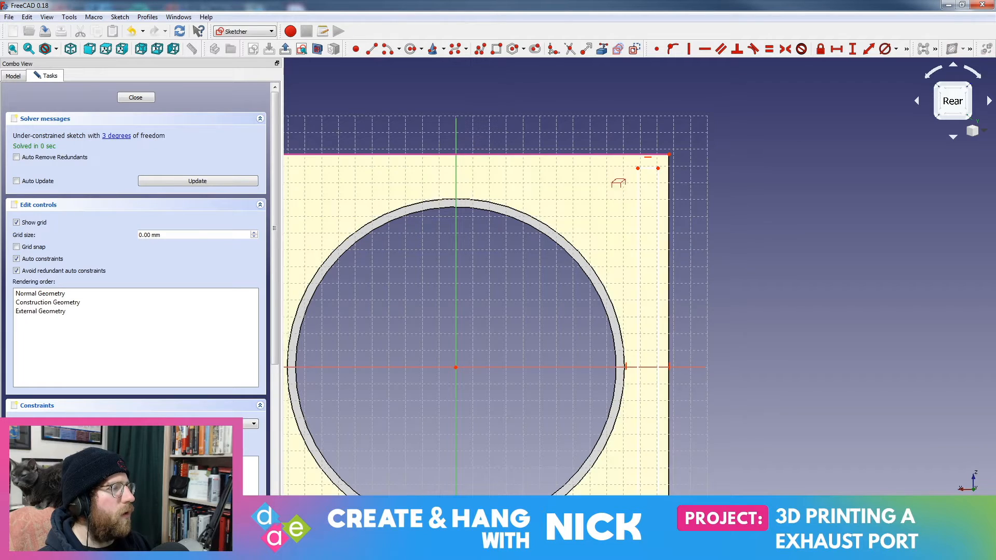
{"action": "right_click", "coordinate": [658, 167]}
{"action": "left_click", "coordinate": [657, 168]}
{"action": "left_click", "coordinate": [669, 154]}
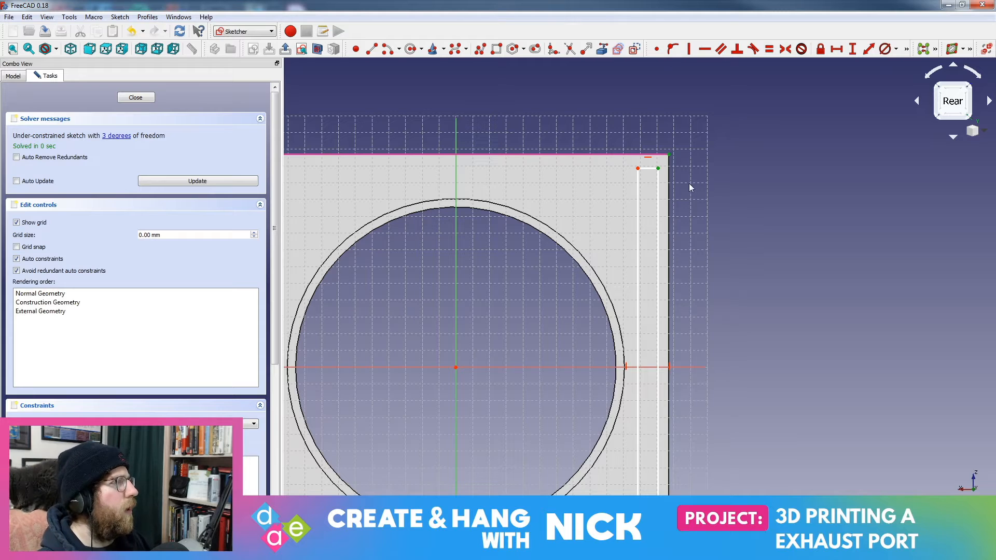
{"action": "left_click", "coordinate": [704, 48]}
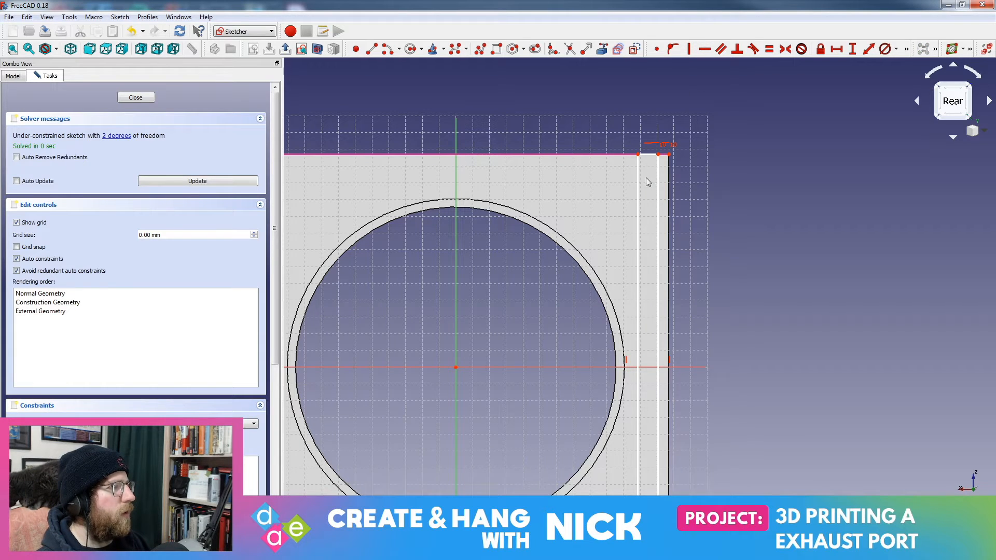
Shift the rectangle's long edges so the strip is slightly narrower and sits between the collar and the plate's side edge
{"action": "left_click_drag", "start_coordinate": [652, 160], "coordinate": [653, 205]}
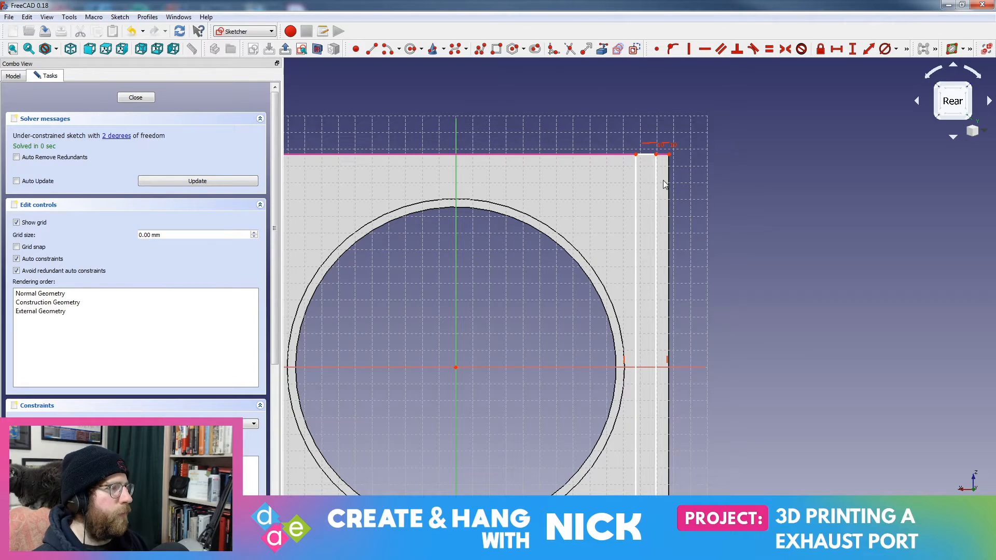
{"action": "scroll", "coordinate": [664, 185], "scroll_direction": "down", "scroll_amount": 3}
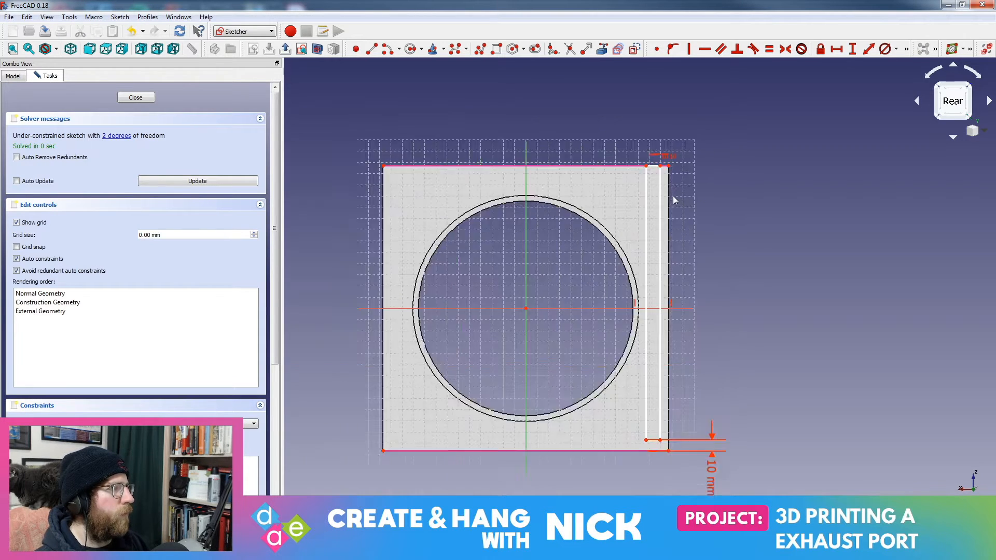
{"action": "scroll", "coordinate": [689, 291], "scroll_direction": "up", "scroll_amount": 3}
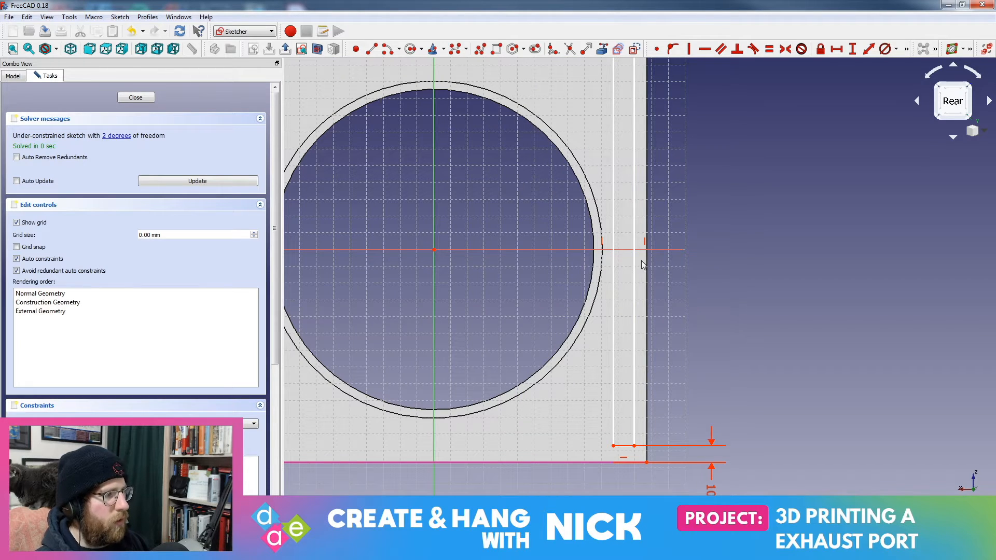
{"action": "left_click_drag", "start_coordinate": [635, 263], "coordinate": [612, 272]}
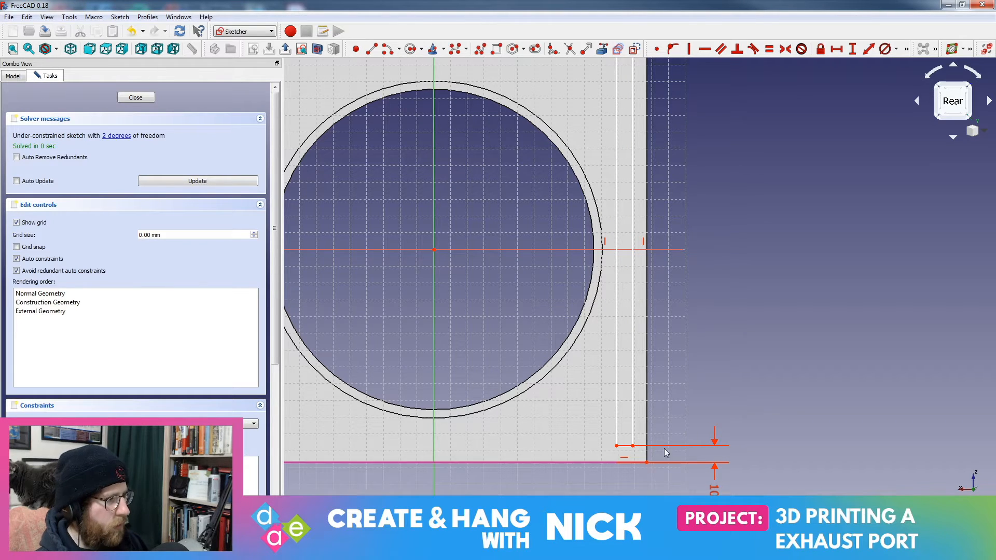
Set the rectangle's bottom edge to a horizontal length of 10 mm and move its dimension label below the plate
{"action": "middle_click_drag", "start_coordinate": [693, 389], "coordinate": [697, 338]}
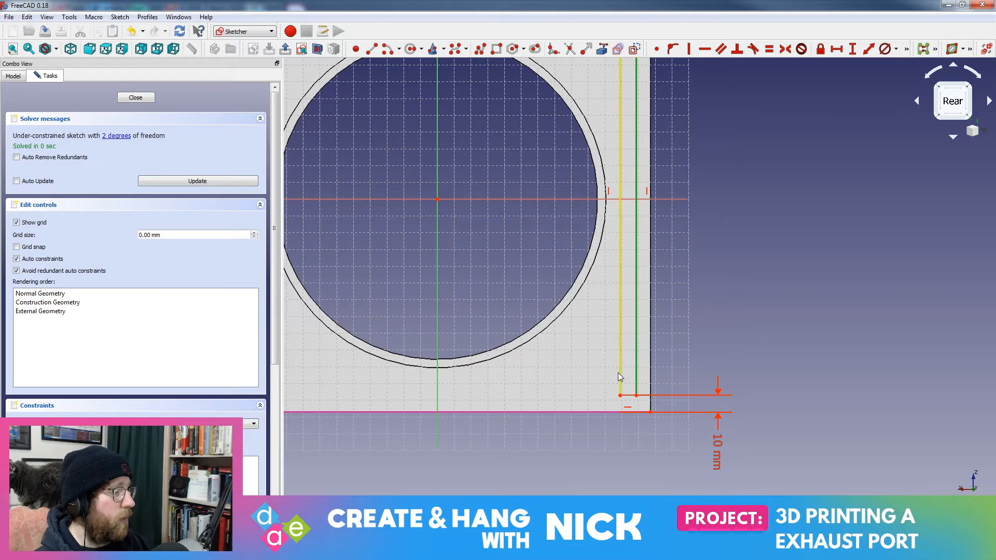
{"action": "left_click", "coordinate": [629, 396]}
{"action": "middle_click_drag", "start_coordinate": [746, 211], "coordinate": [743, 393]}
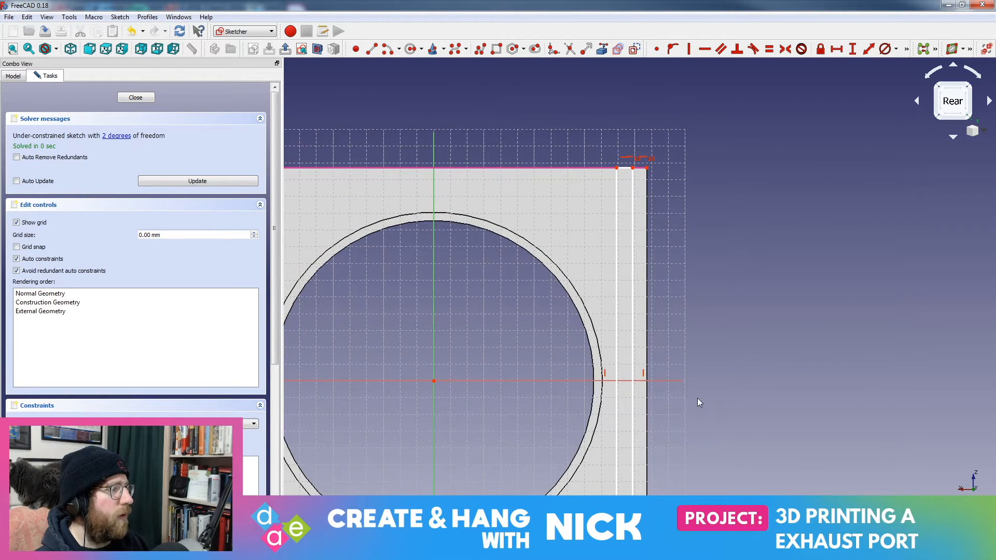
{"action": "middle_click_drag", "start_coordinate": [684, 465], "coordinate": [708, 250]}
{"action": "left_click", "coordinate": [645, 361]}
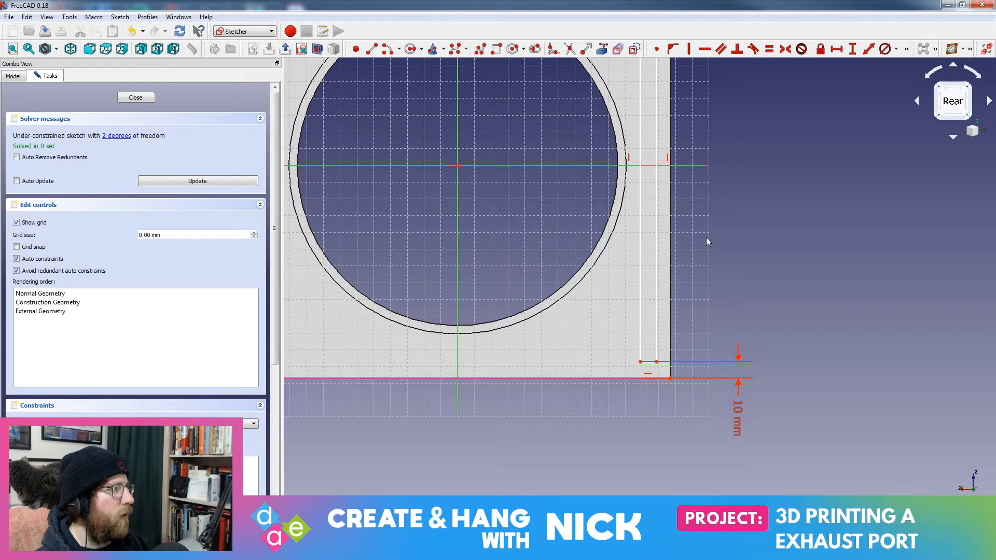
{"action": "left_click", "coordinate": [837, 50]}
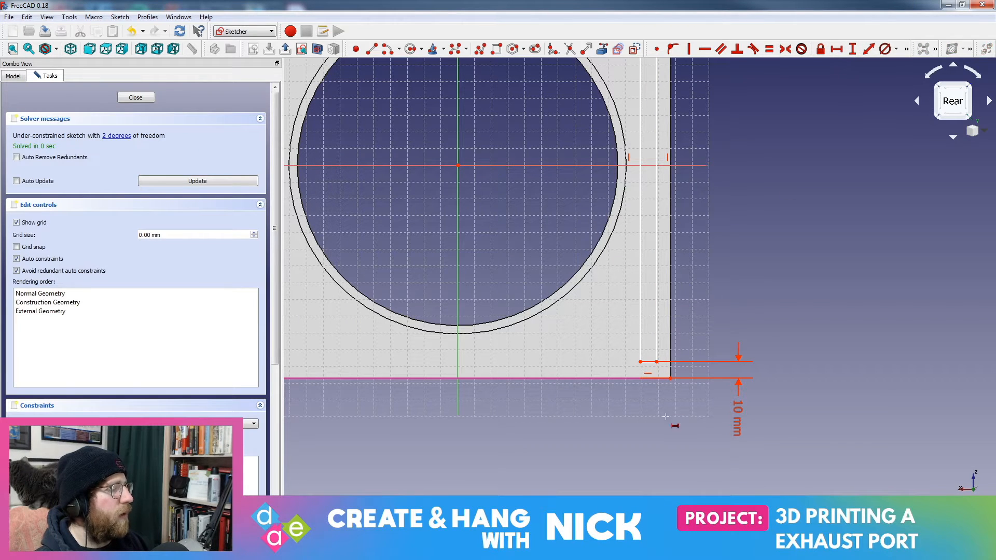
{"action": "left_click", "coordinate": [652, 362]}
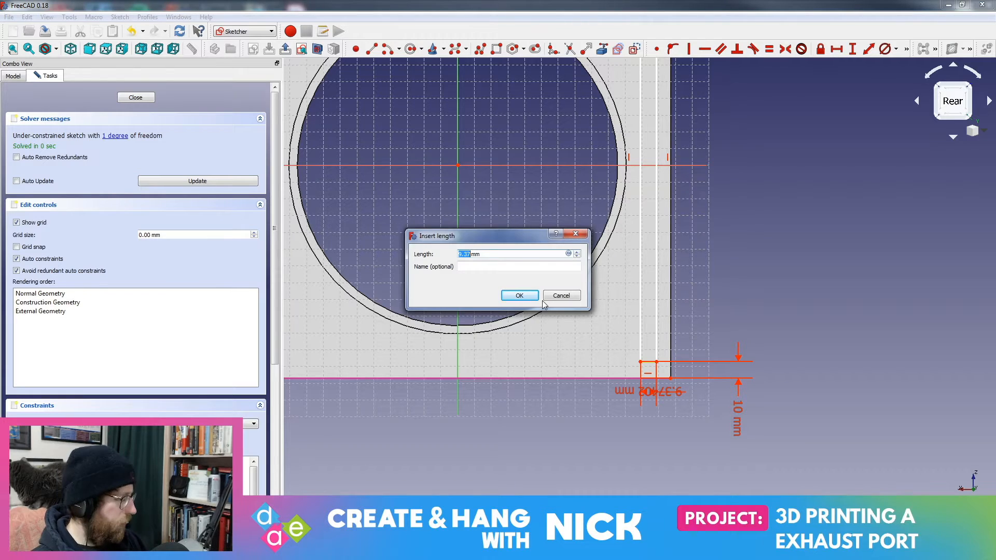
{"action": "type", "text": "10"}
{"action": "key", "text": "Return"}
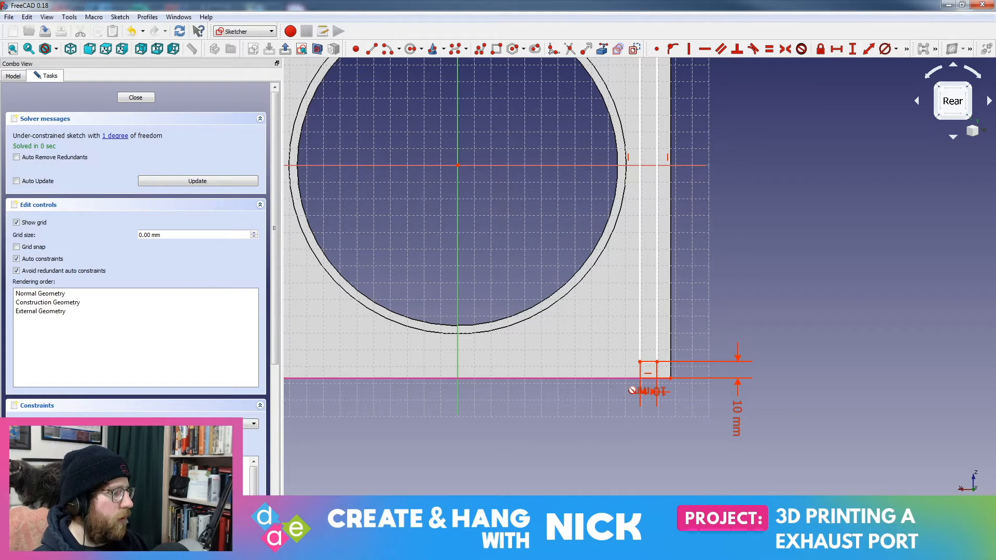
{"action": "mouse_move", "coordinate": [632, 390]}
{"action": "left_mouse_down"}
{"action": "mouse_move", "coordinate": [625, 443]}
{"action": "mouse_move", "coordinate": [608, 456]}
{"action": "mouse_move", "coordinate": [698, 461]}
{"action": "mouse_move", "coordinate": [699, 471]}
{"action": "mouse_move", "coordinate": [703, 298]}
{"action": "mouse_move", "coordinate": [698, 436]}
{"action": "left_mouse_up"}
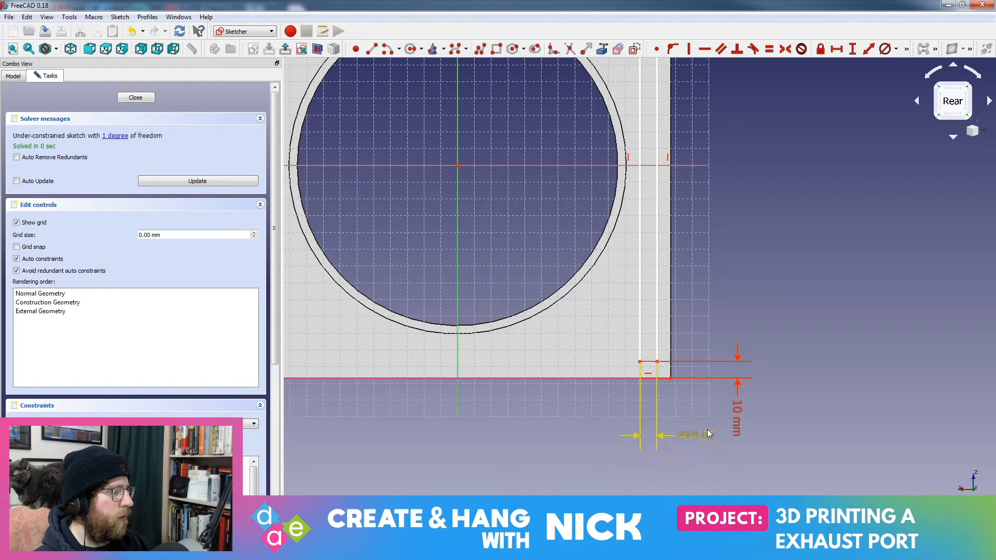
Identify the sketch's remaining degree of freedom and examine the strip's clearance from the collar and the plate's side edge
{"action": "middle_click_drag", "start_coordinate": [729, 172], "coordinate": [721, 218]}
{"action": "left_click", "coordinate": [124, 139]}
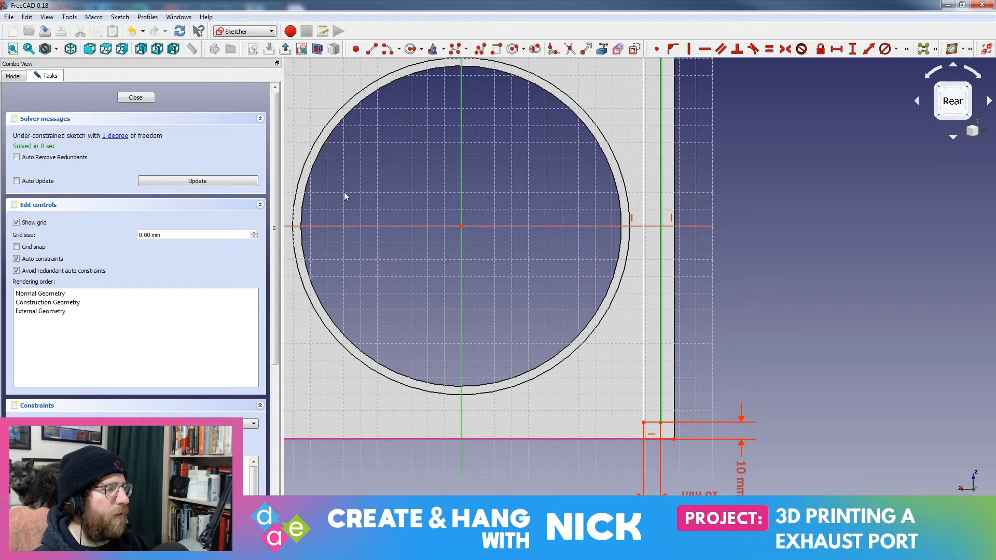
{"action": "mouse_move", "coordinate": [662, 182]}
{"action": "left_mouse_down"}
{"action": "mouse_move", "coordinate": [645, 222]}
{"action": "mouse_move", "coordinate": [666, 224]}
{"action": "mouse_move", "coordinate": [653, 220]}
{"action": "mouse_move", "coordinate": [660, 208]}
{"action": "left_mouse_up"}
{"action": "mouse_move", "coordinate": [743, 271]}
{"action": "middle_mouse_down"}
{"action": "mouse_move", "coordinate": [705, 377]}
{"action": "mouse_move", "coordinate": [689, 270]}
{"action": "middle_mouse_up"}
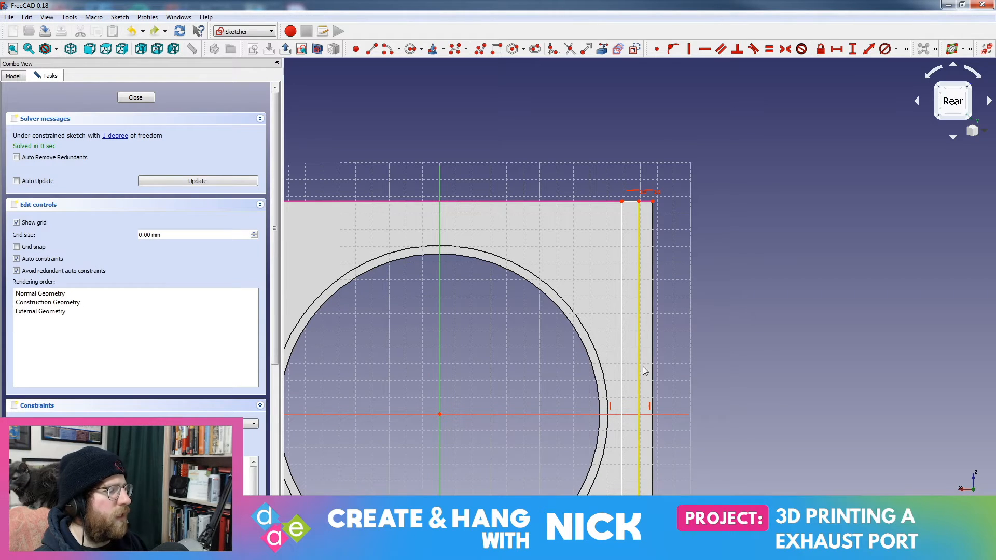
{"action": "mouse_move", "coordinate": [693, 412]}
{"action": "middle_mouse_down"}
{"action": "mouse_move", "coordinate": [695, 367]}
{"action": "mouse_move", "coordinate": [684, 362]}
{"action": "middle_mouse_up"}
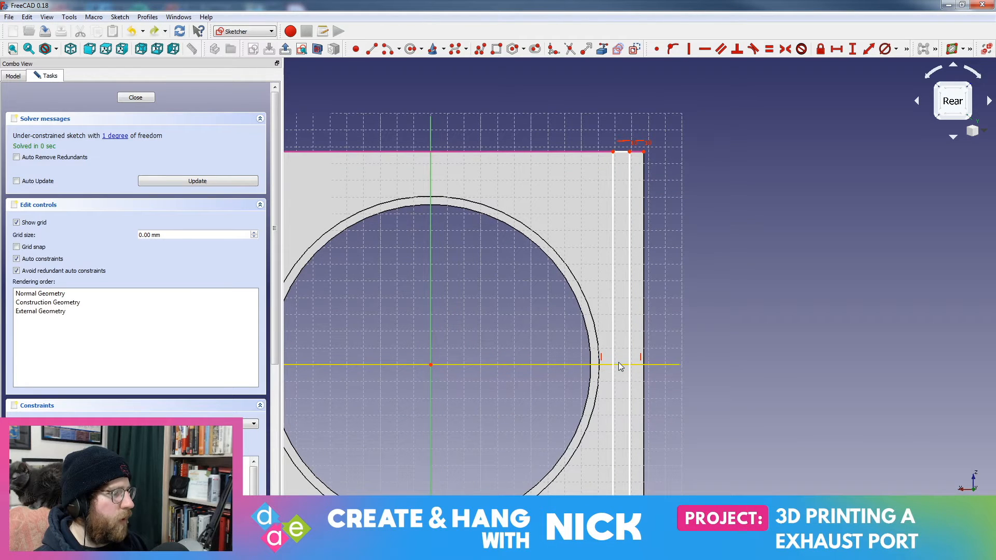
{"action": "mouse_move", "coordinate": [621, 367]}
{"action": "middle_mouse_down"}
{"action": "mouse_move", "coordinate": [650, 118]}
{"action": "mouse_move", "coordinate": [623, 203]}
{"action": "middle_mouse_up"}
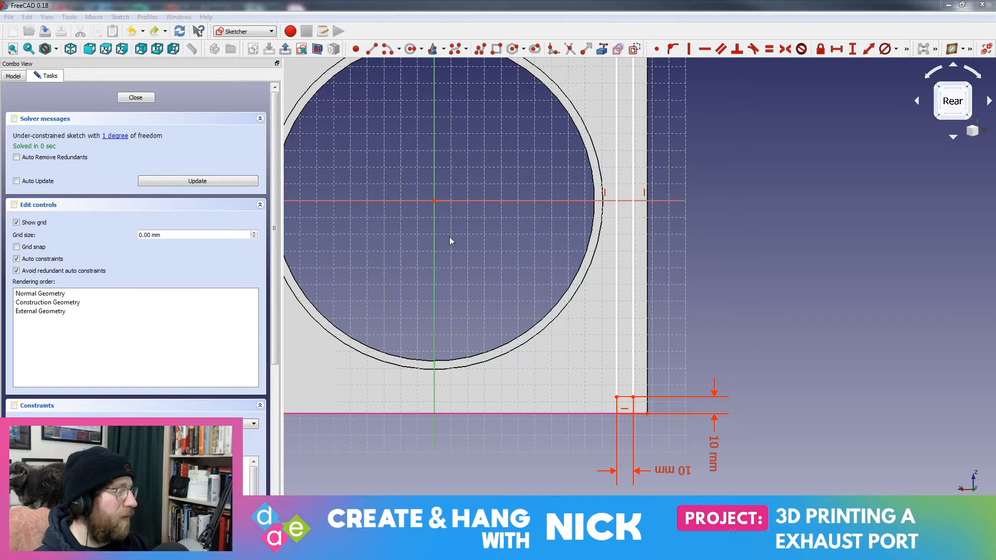
Try a 17 mm horizontal distance between the plate's top corner and the rectangle's outer long edge, then undo it
{"action": "middle_click_drag", "start_coordinate": [679, 137], "coordinate": [678, 308]}
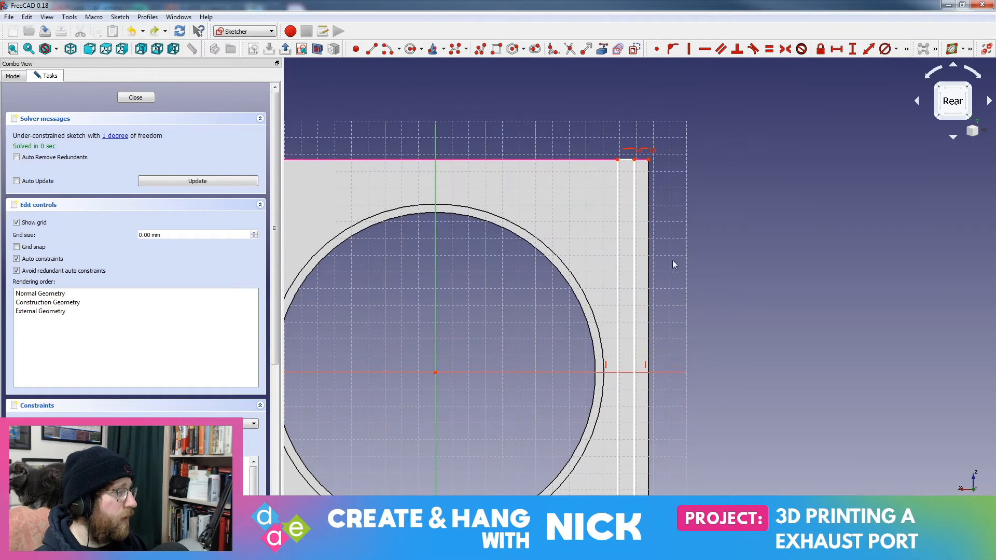
{"action": "left_click", "coordinate": [648, 160]}
{"action": "left_click", "coordinate": [634, 180]}
{"action": "left_click", "coordinate": [872, 53]}
{"action": "type", "text": "17."}
{"action": "key", "text": "Return"}
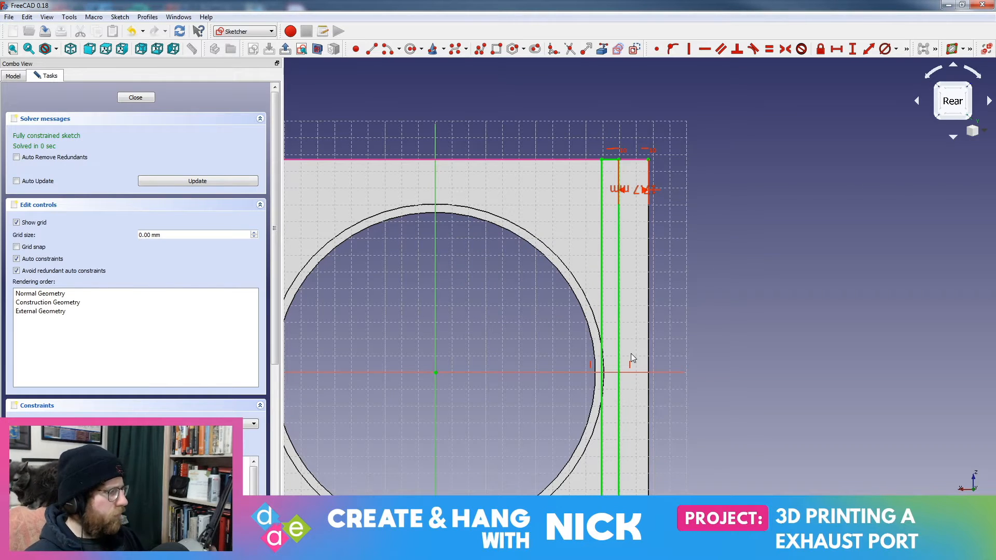
{"action": "key", "text": "ctrl+z"}
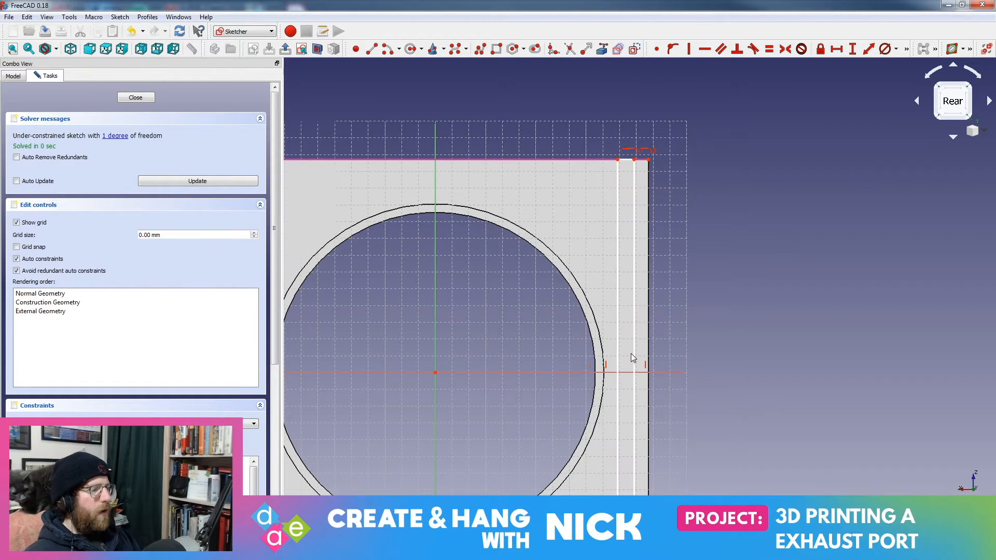
Switch to the GIMP drawing and arrange its window beside the FreeCAD sketch so both are visible
{"action": "mouse_move", "coordinate": [618, 370]}
{"action": "middle_mouse_down"}
{"action": "mouse_move", "coordinate": [626, 363]}
{"action": "mouse_move", "coordinate": [608, 345]}
{"action": "middle_mouse_up"}
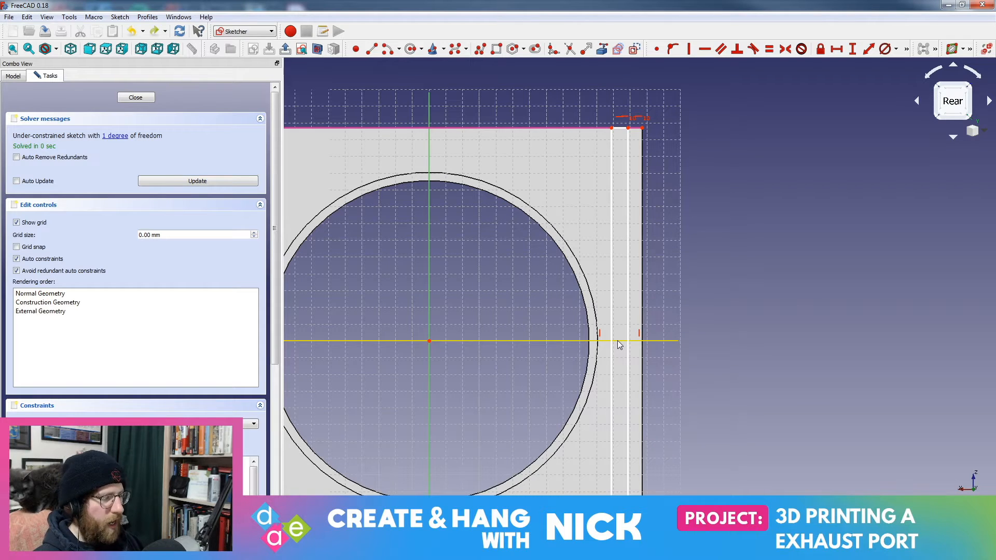
{"action": "key", "text": "alt+Tab"}
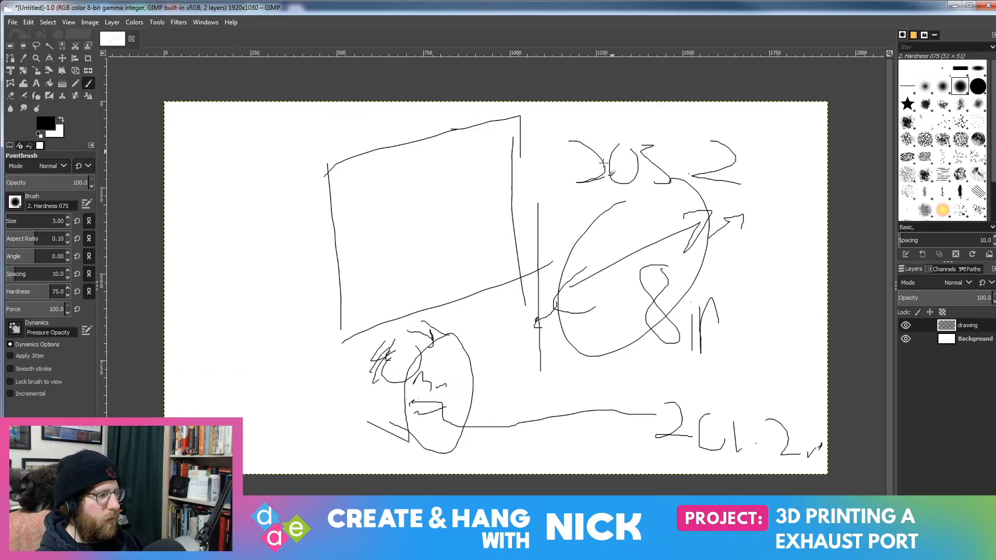
{"action": "mouse_move", "coordinate": [462, 10]}
{"action": "left_mouse_down"}
{"action": "mouse_move", "coordinate": [939, 23]}
{"action": "mouse_move", "coordinate": [991, 10]}
{"action": "left_mouse_up"}
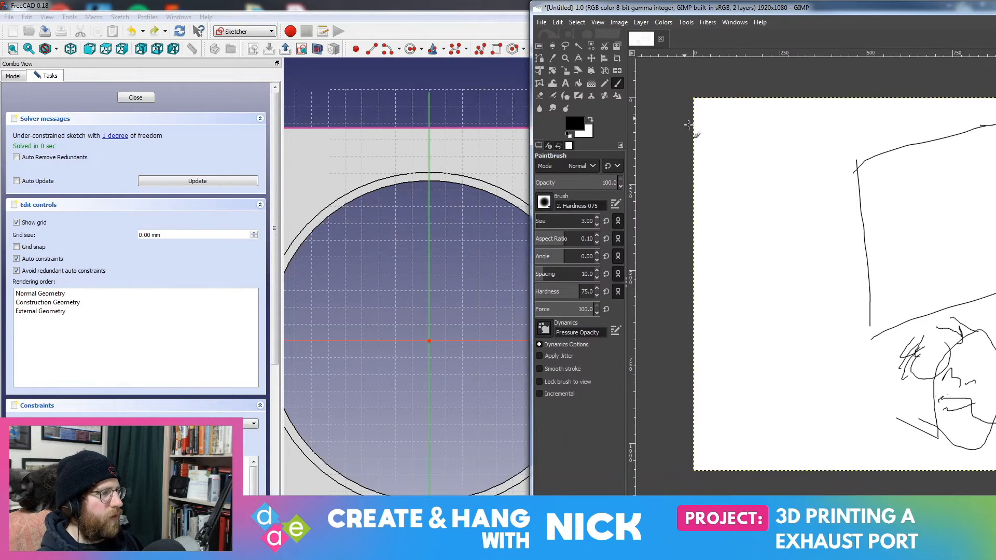
{"action": "left_click_drag", "start_coordinate": [531, 108], "coordinate": [674, 114]}
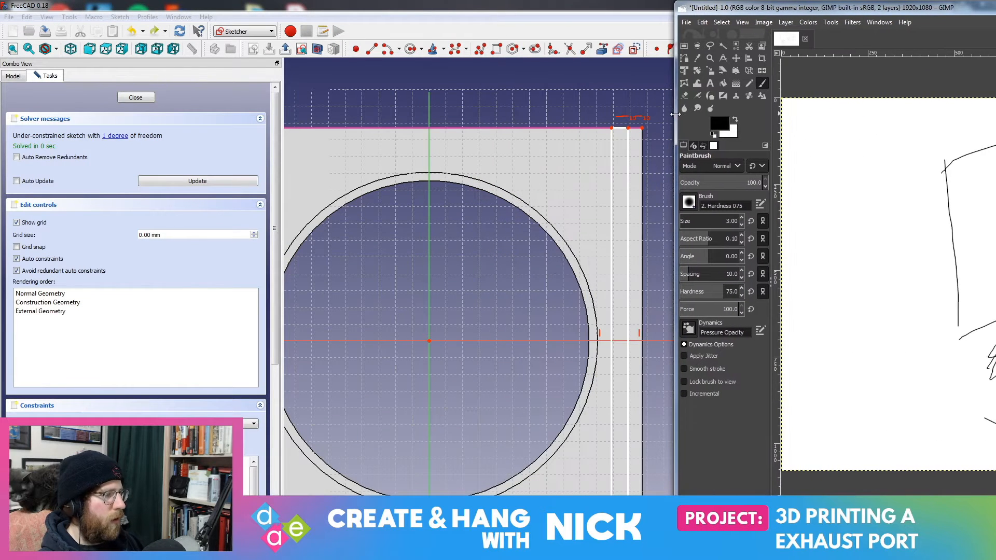
Draw a curved collar edge and a straight plate edge on blank canvas, with a double-headed arrow between them labelled "1 in"
{"action": "left_click_drag", "start_coordinate": [807, 218], "coordinate": [792, 338]}
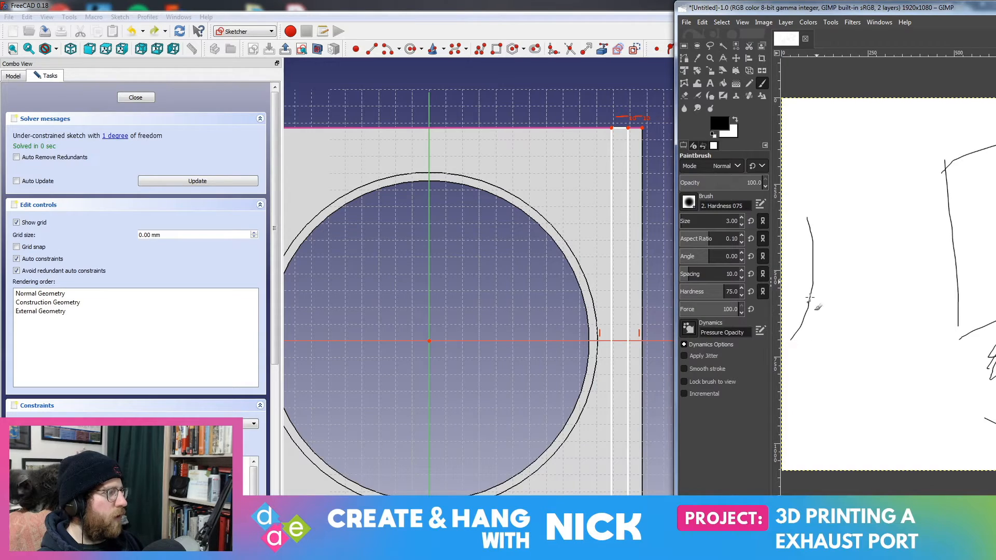
{"action": "left_click_drag", "start_coordinate": [868, 149], "coordinate": [859, 387]}
{"action": "mouse_move", "coordinate": [811, 212]}
{"action": "left_mouse_down"}
{"action": "mouse_move", "coordinate": [864, 220]}
{"action": "mouse_move", "coordinate": [801, 224]}
{"action": "left_mouse_up"}
{"action": "mouse_move", "coordinate": [815, 176]}
{"action": "left_mouse_down"}
{"action": "mouse_move", "coordinate": [815, 200]}
{"action": "mouse_move", "coordinate": [839, 201]}
{"action": "left_mouse_up"}
{"action": "left_click", "coordinate": [827, 187]}
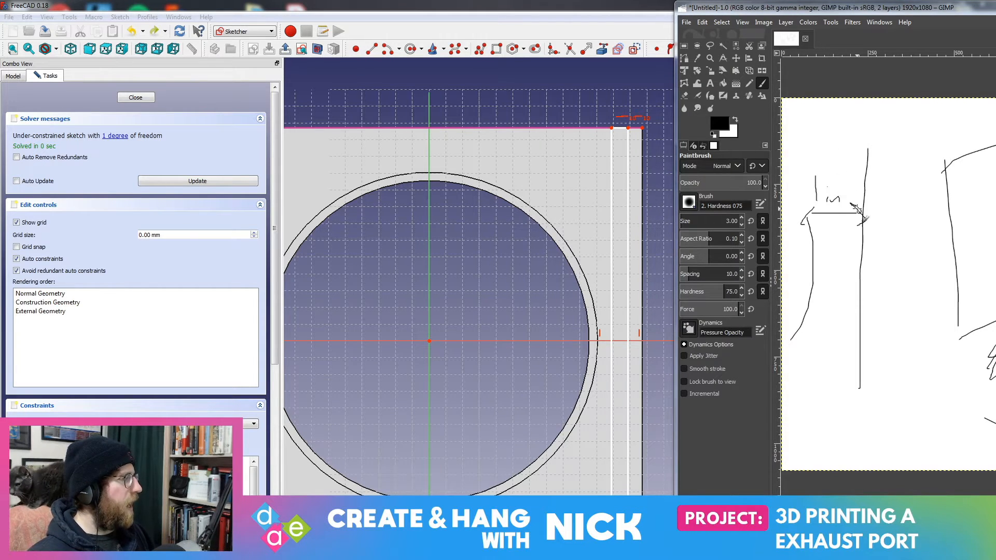
Write the metric equivalent 25.4 above the "1 in" label, and undo the extra vertical stroke drawn inside the gap
{"action": "left_click_drag", "start_coordinate": [783, 135], "coordinate": [819, 134]}
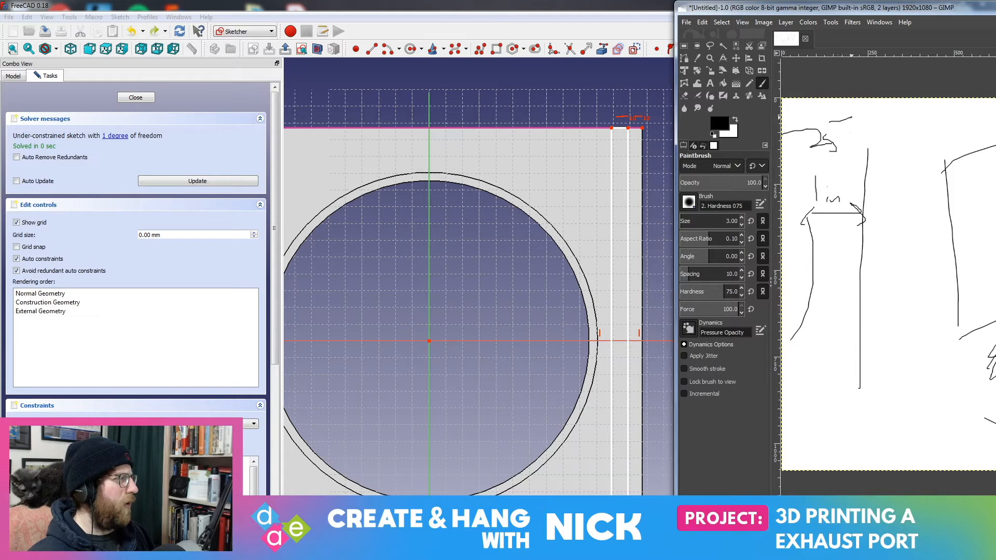
{"action": "left_click_drag", "start_coordinate": [865, 121], "coordinate": [863, 174]}
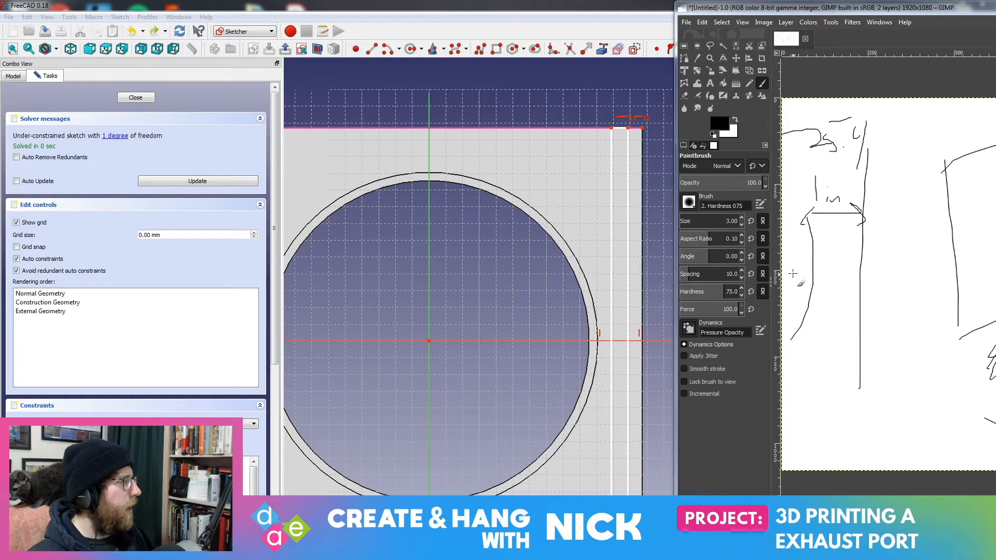
{"action": "left_click_drag", "start_coordinate": [840, 282], "coordinate": [832, 414]}
{"action": "key", "text": "ctrl+z"}
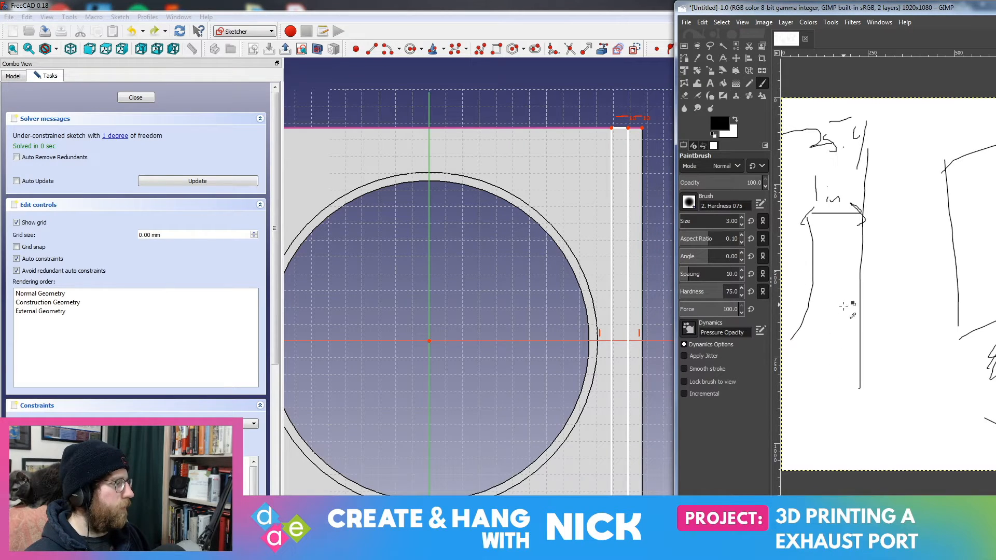
Draw a narrow upright groove outline beneath the 1 in arrow, label its width 10, and mark half that width as 5
{"action": "mouse_move", "coordinate": [821, 282]}
{"action": "left_mouse_down"}
{"action": "mouse_move", "coordinate": [818, 401]}
{"action": "mouse_move", "coordinate": [844, 314]}
{"action": "mouse_move", "coordinate": [841, 282]}
{"action": "left_mouse_up"}
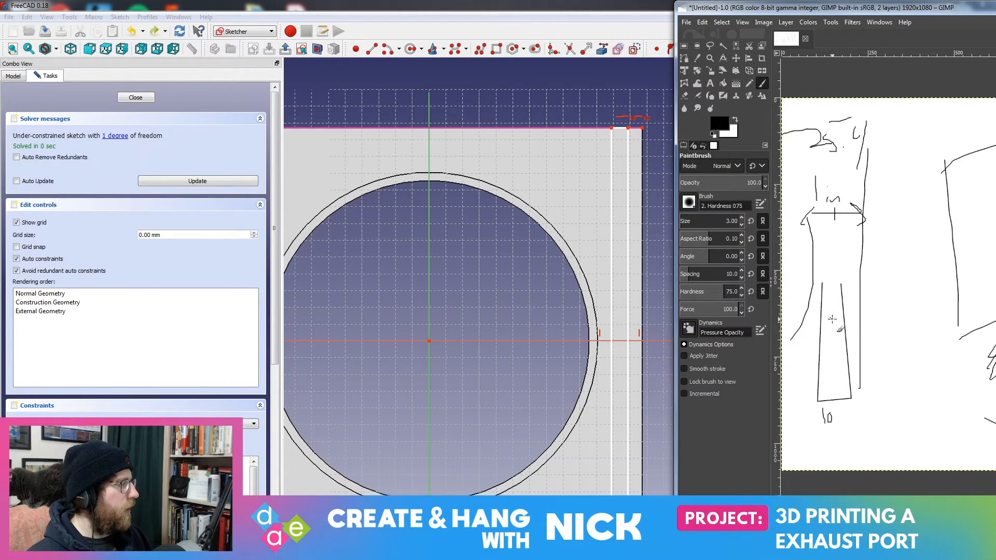
{"action": "left_click_drag", "start_coordinate": [841, 317], "coordinate": [830, 317]}
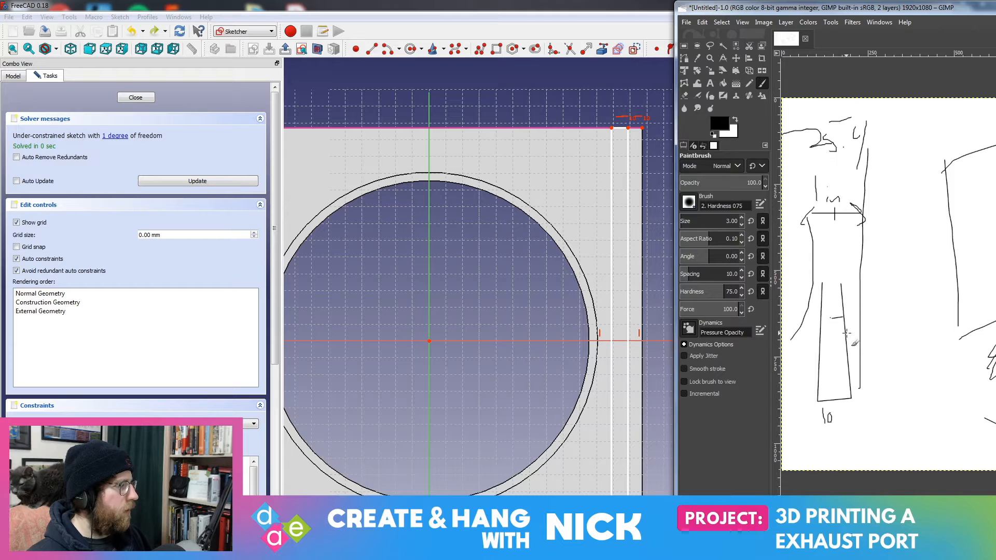
{"action": "left_click_drag", "start_coordinate": [832, 326], "coordinate": [842, 331]}
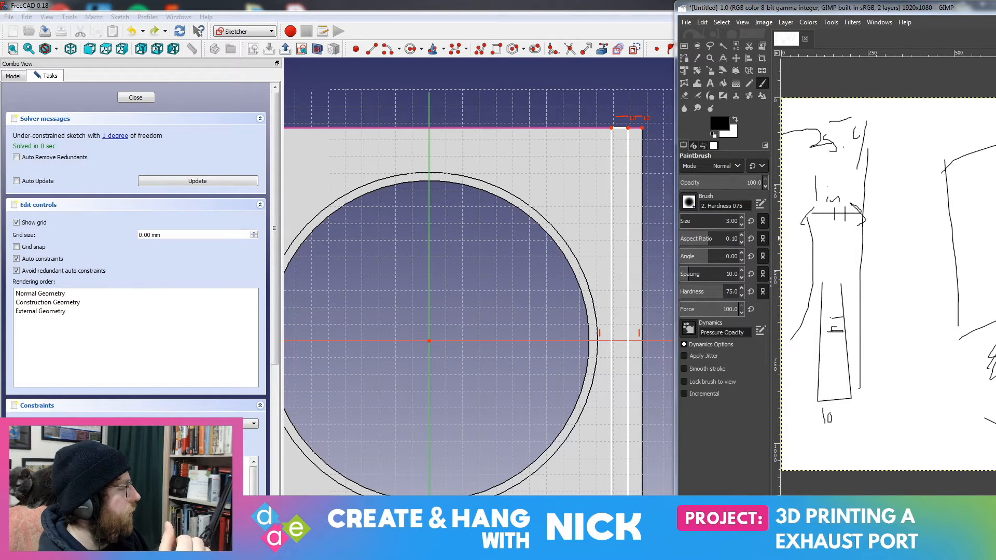
Open the calculator and divide 25.4 by 2 to find the middle of the gap
{"action": "mouse_move", "coordinate": [1, 260]}
{"action": "left_mouse_down"}
{"action": "mouse_move", "coordinate": [367, 240]}
{"action": "mouse_move", "coordinate": [519, 175]}
{"action": "left_mouse_up"}
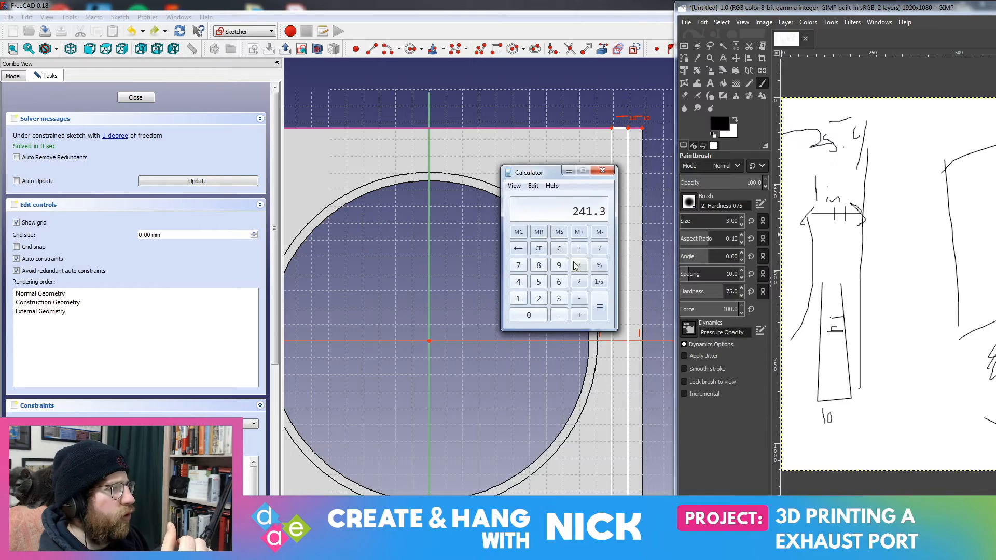
{"action": "left_click", "coordinate": [558, 248]}
{"action": "left_click", "coordinate": [538, 296]}
{"action": "left_click", "coordinate": [539, 281]}
{"action": "left_click", "coordinate": [558, 315]}
{"action": "left_click", "coordinate": [518, 282]}
{"action": "left_click", "coordinate": [579, 265]}
{"action": "left_click", "coordinate": [538, 298]}
{"action": "left_click", "coordinate": [599, 306]}
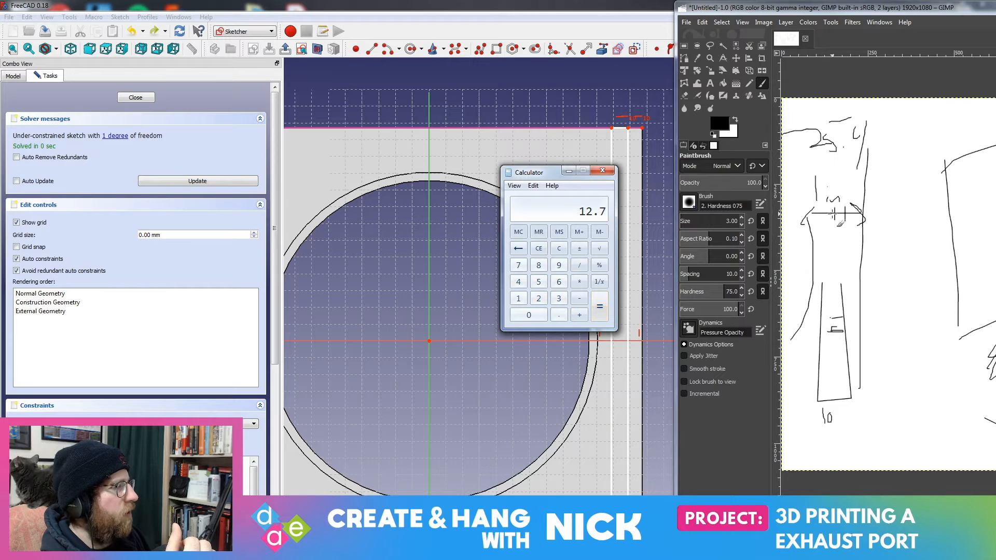
Subtract half the groove width, 5, from the calculated half gap, and return to the FreeCAD sketch
{"action": "left_click_drag", "start_coordinate": [844, 207], "coordinate": [844, 220]}
{"action": "left_click", "coordinate": [579, 299]}
{"action": "left_click", "coordinate": [538, 281]}
{"action": "left_click", "coordinate": [599, 307]}
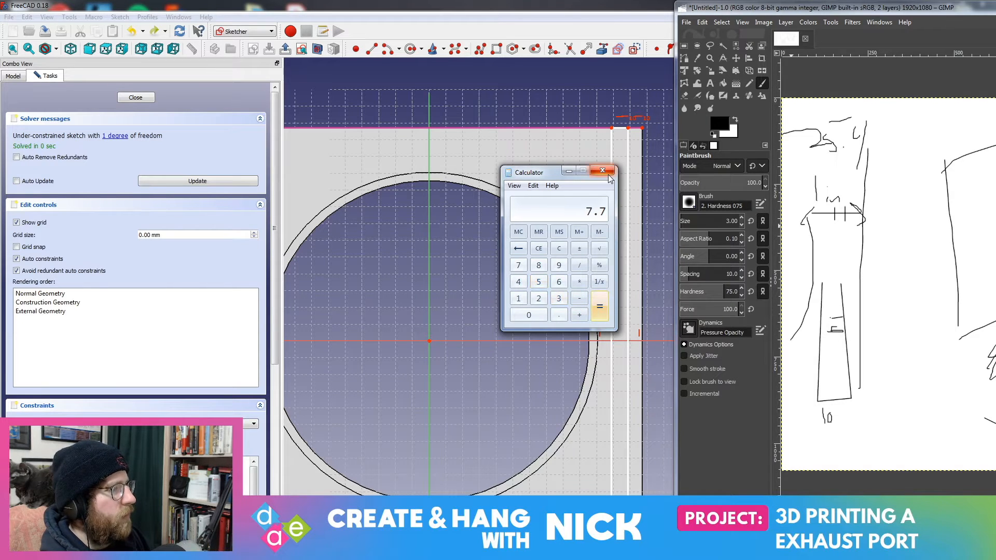
{"action": "left_click", "coordinate": [596, 101]}
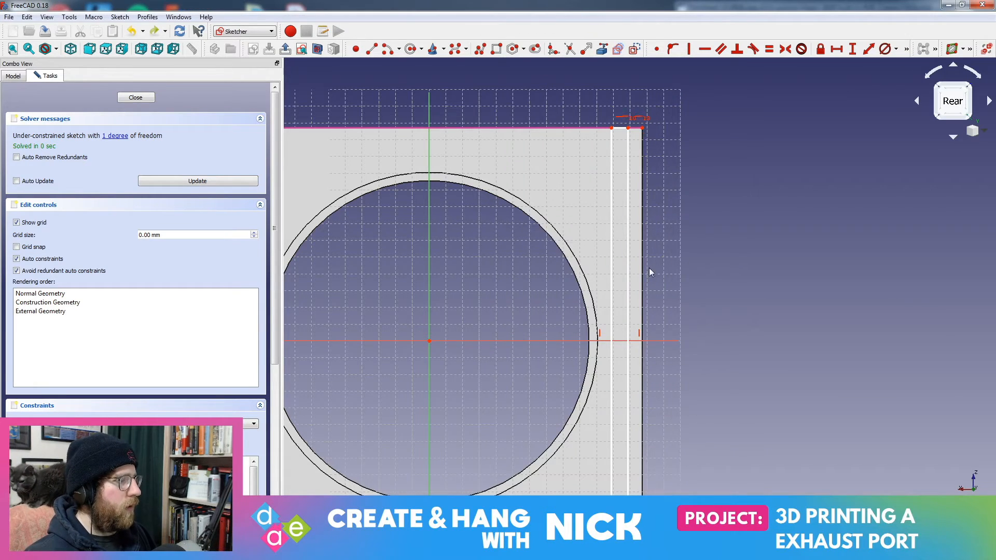
Try to apply a distance constraint between the plate's top corner and the rectangle's outer long edge
{"action": "scroll", "coordinate": [648, 277], "scroll_direction": "down", "scroll_amount": 4}
{"action": "scroll", "coordinate": [663, 296], "scroll_direction": "up", "scroll_amount": 2}
{"action": "middle_click_drag", "start_coordinate": [668, 313], "coordinate": [640, 260]}
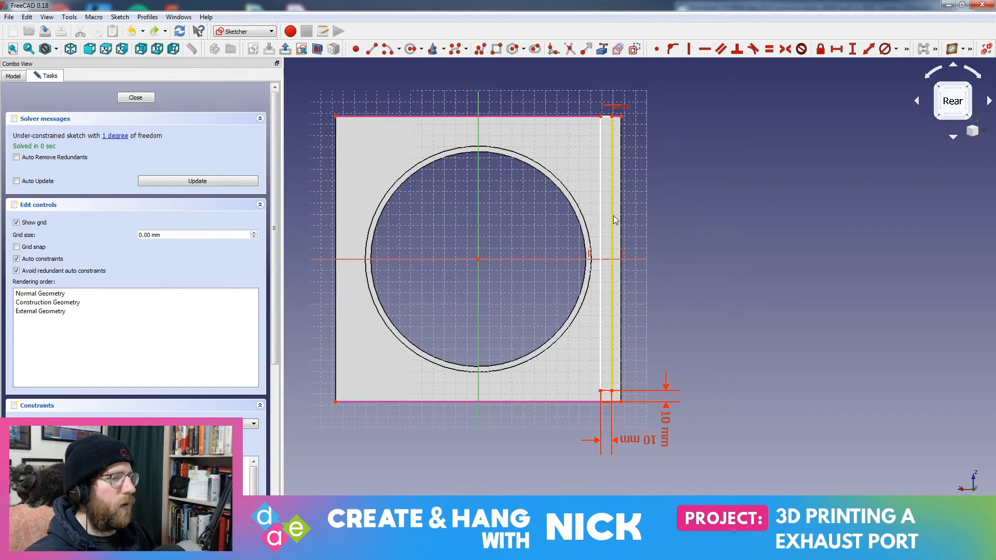
{"action": "left_click", "coordinate": [120, 136]}
{"action": "scroll", "coordinate": [596, 156], "scroll_direction": "up", "scroll_amount": 2}
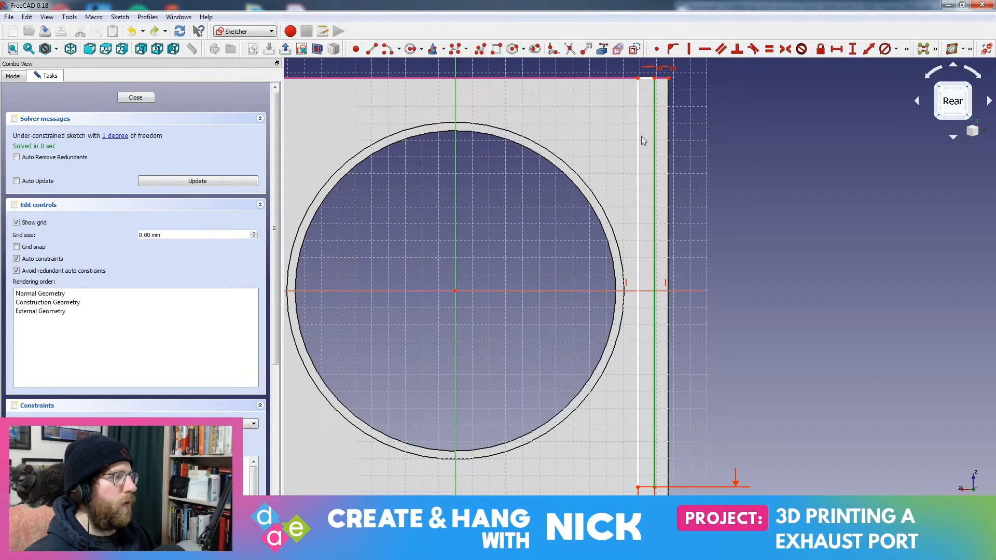
{"action": "left_click", "coordinate": [666, 94]}
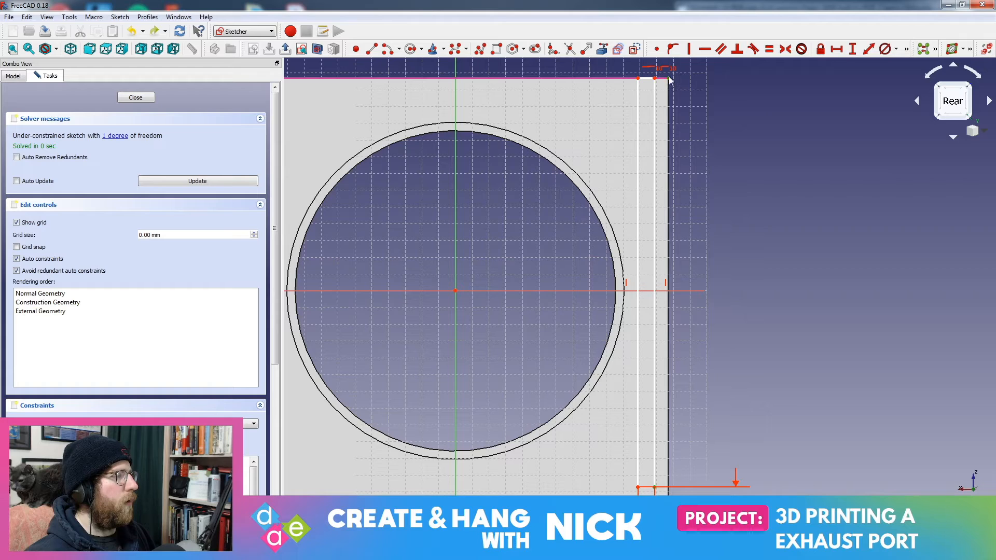
{"action": "left_click", "coordinate": [655, 99]}
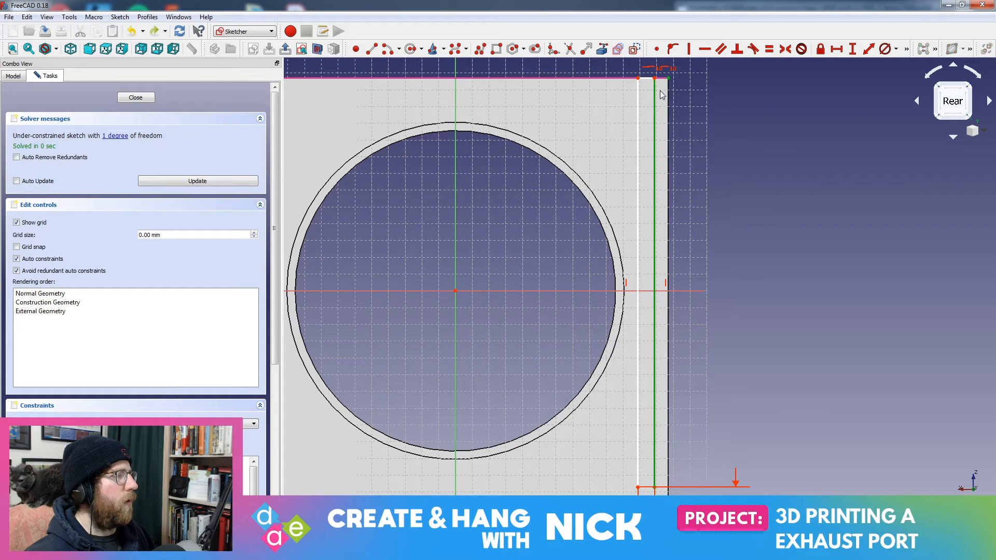
{"action": "left_click", "coordinate": [869, 50]}
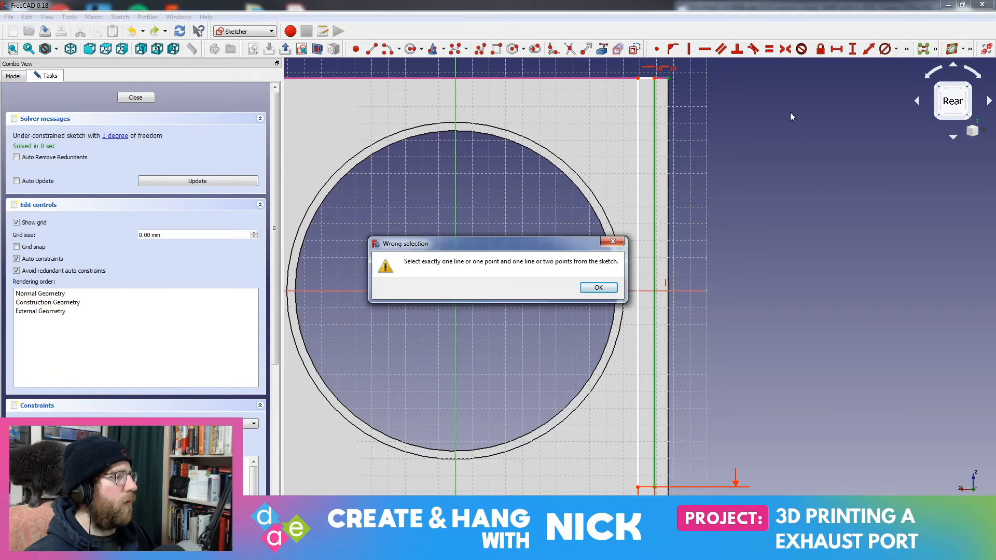
{"action": "left_click", "coordinate": [595, 288]}
{"action": "left_click", "coordinate": [871, 47]}
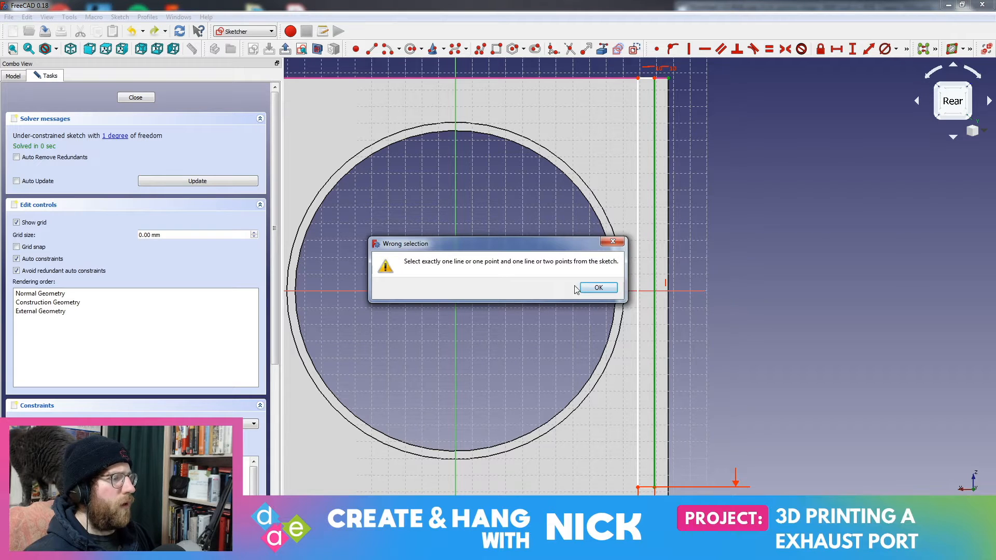
{"action": "left_click", "coordinate": [596, 289]}
{"action": "left_click", "coordinate": [824, 49]}
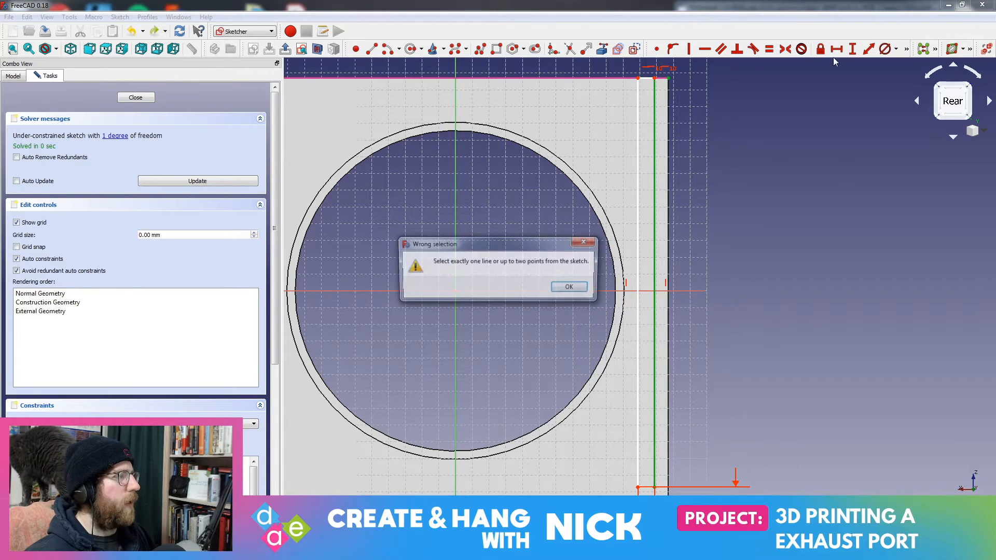
{"action": "left_click", "coordinate": [568, 288]}
{"action": "left_click", "coordinate": [678, 120]}
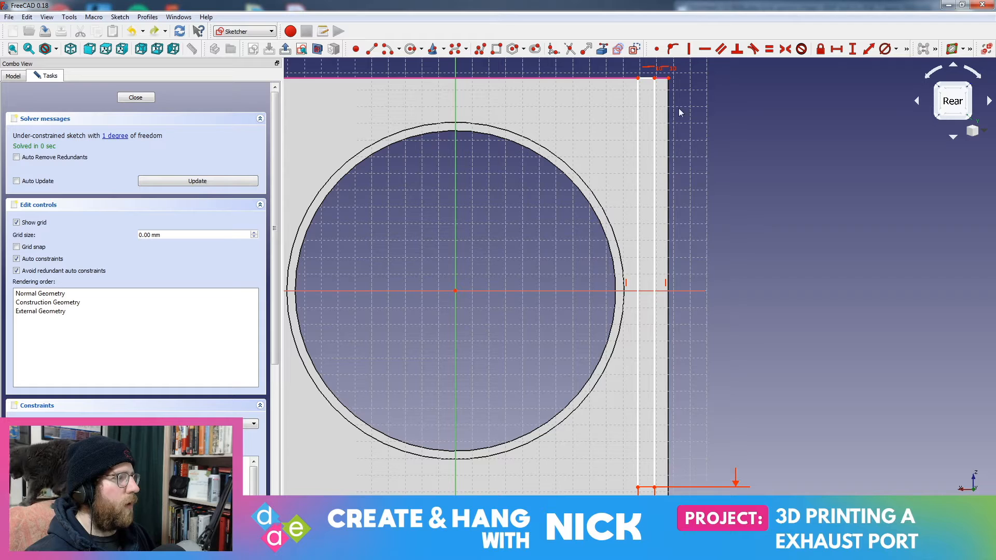
Constrain the distance from the plate's top corner to the rectangle's outer long edge to 7.7 mm and close the sketch
{"action": "left_click", "coordinate": [655, 91]}
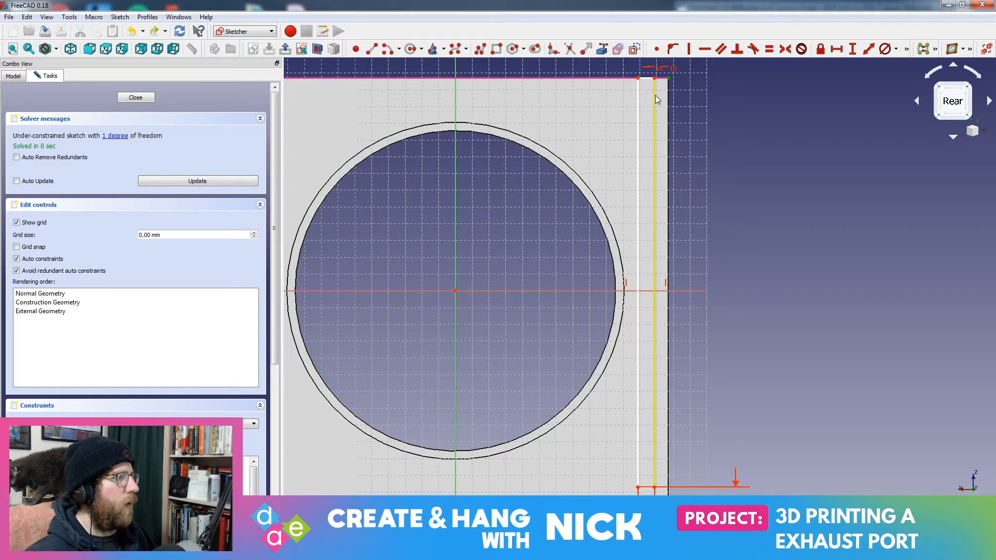
{"action": "left_click", "coordinate": [871, 52]}
{"action": "type", "text": "7."}
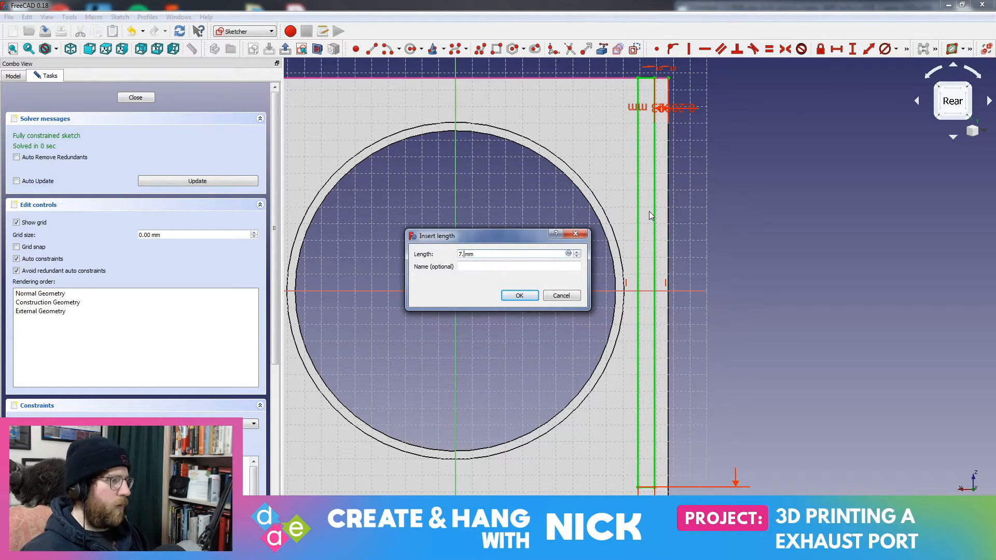
{"action": "type", "text": "5"}
{"action": "key", "text": "Return"}
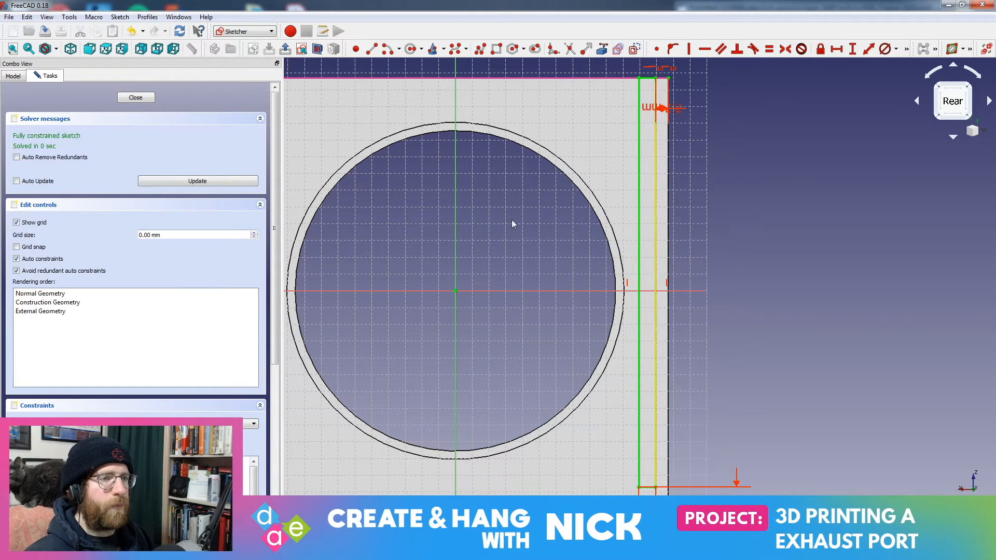
{"action": "left_click", "coordinate": [138, 98]}
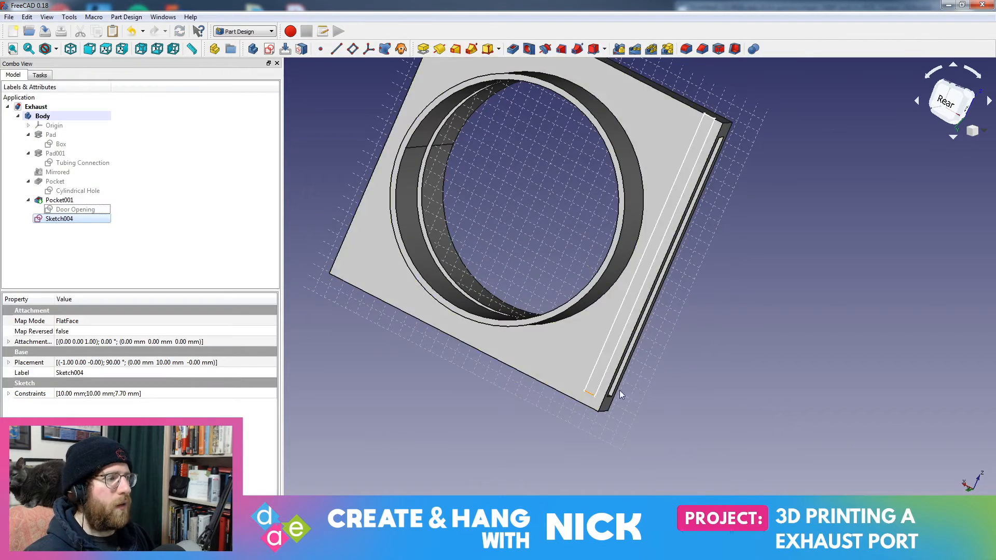
{"action": "double_click", "coordinate": [51, 220]}
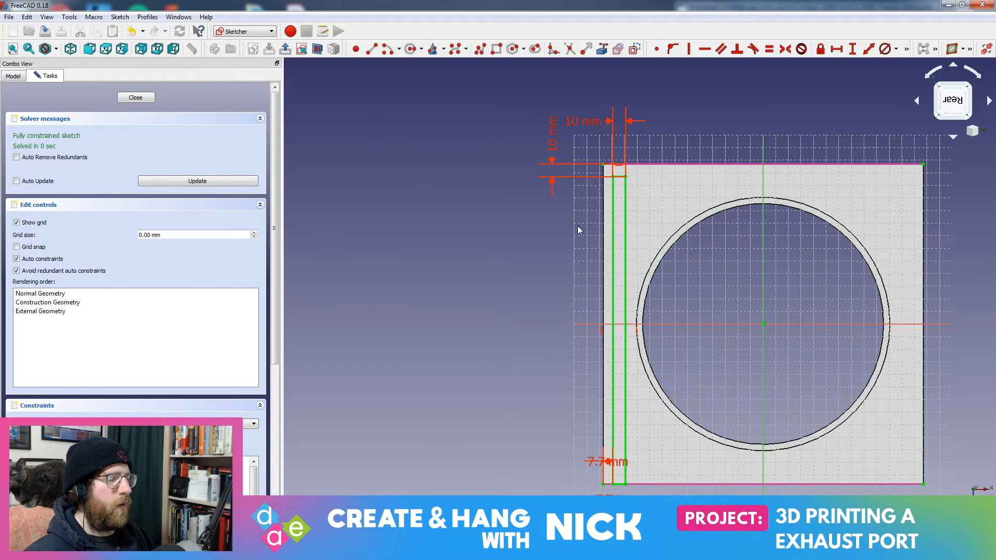
{"action": "left_click", "coordinate": [136, 98]}
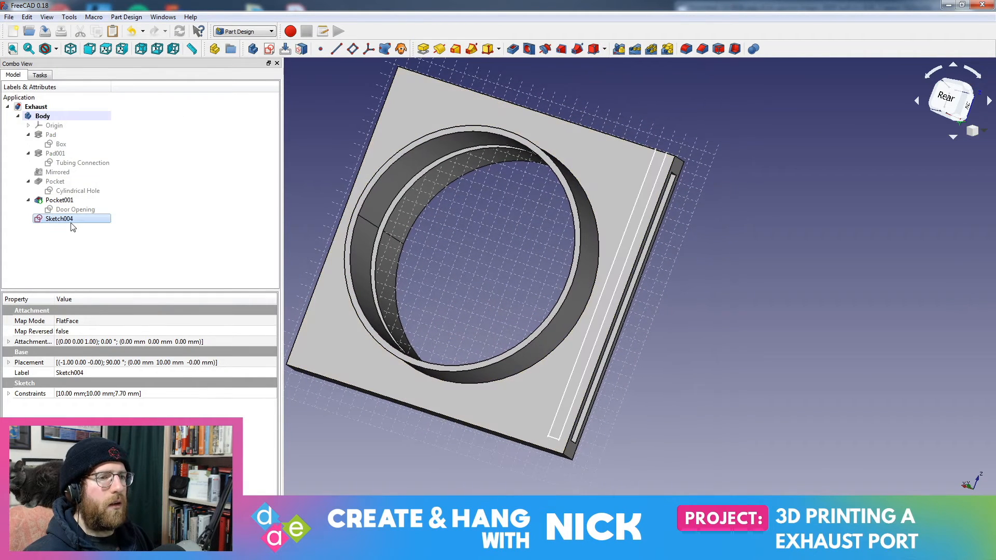
Cut the narrow rectangle sketch into the plate as a pocket 5 mm deep
{"action": "left_click", "coordinate": [512, 49]}
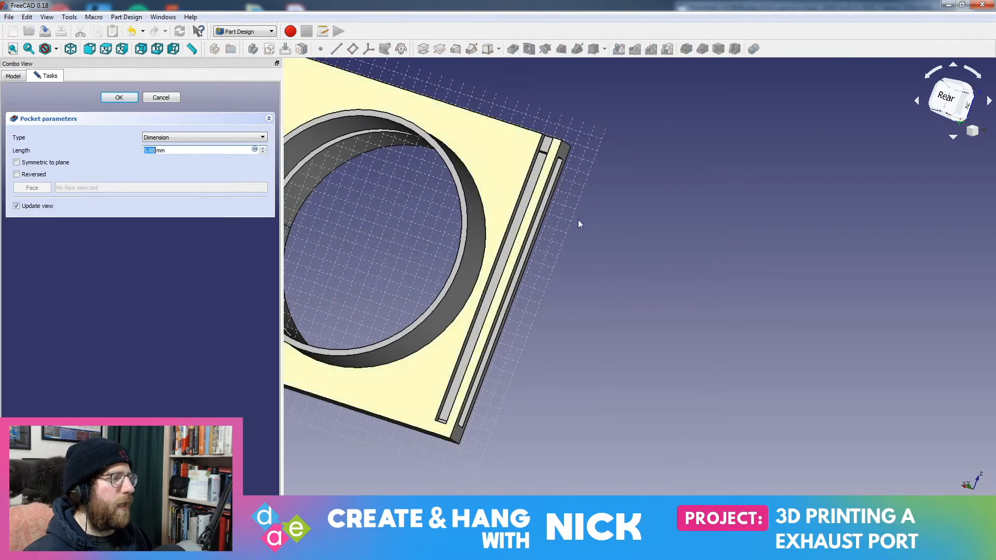
{"action": "middle_click_drag", "start_coordinate": [593, 289], "coordinate": [560, 229]}
{"action": "scroll", "coordinate": [614, 263], "scroll_direction": "down", "scroll_amount": 3}
{"action": "scroll", "coordinate": [560, 230], "scroll_direction": "down", "scroll_amount": 4}
{"action": "scroll", "coordinate": [650, 242], "scroll_direction": "up", "scroll_amount": 3}
{"action": "middle_click_drag", "start_coordinate": [648, 240], "coordinate": [572, 241]}
{"action": "middle_click_drag", "start_coordinate": [756, 352], "coordinate": [783, 253]}
{"action": "scroll", "coordinate": [788, 333], "scroll_direction": "up", "scroll_amount": 4}
{"action": "middle_click_drag", "start_coordinate": [765, 339], "coordinate": [609, 358]}
{"action": "middle_click_drag", "start_coordinate": [627, 444], "coordinate": [724, 267]}
{"action": "scroll", "coordinate": [724, 267], "scroll_direction": "up", "scroll_amount": 8}
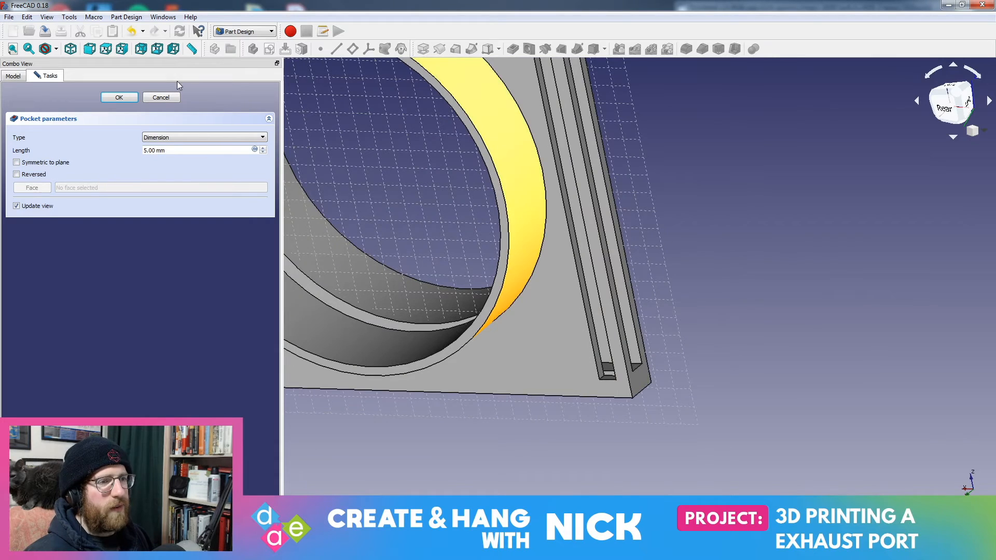
{"action": "scroll", "coordinate": [707, 299], "scroll_direction": "up", "scroll_amount": 3}
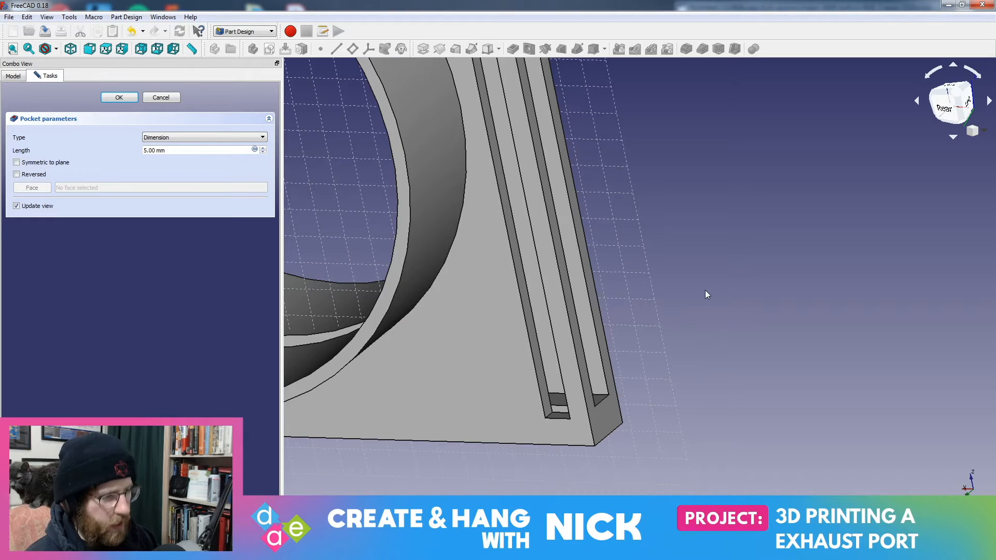
{"action": "left_click", "coordinate": [108, 98]}
Rename the sketch under the new pocket as Groove
{"action": "scroll", "coordinate": [706, 189], "scroll_direction": "down", "scroll_amount": 6}
{"action": "scroll", "coordinate": [700, 338], "scroll_direction": "up", "scroll_amount": 4}
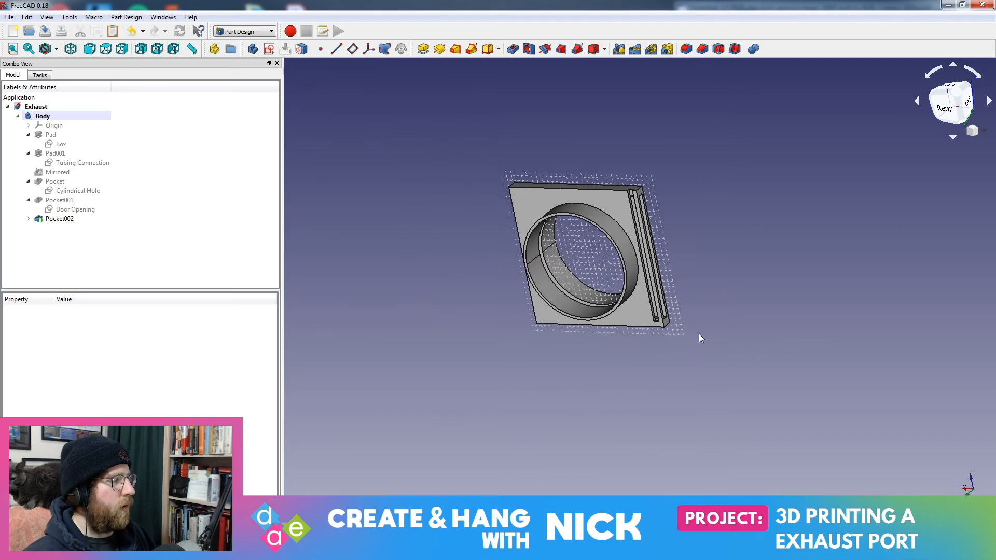
{"action": "middle_click_drag", "start_coordinate": [710, 251], "coordinate": [705, 209]}
{"action": "left_click", "coordinate": [62, 220]}
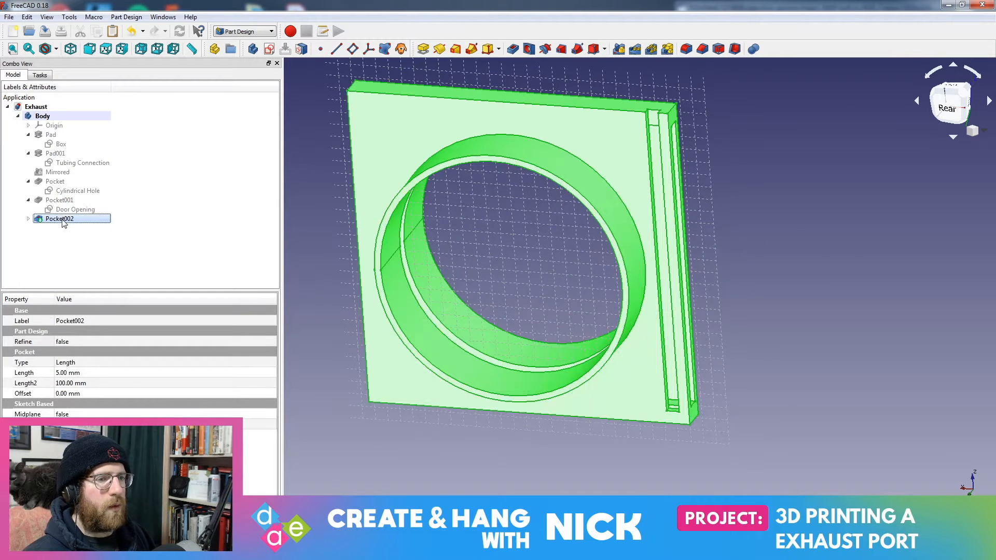
{"action": "left_click", "coordinate": [29, 219]}
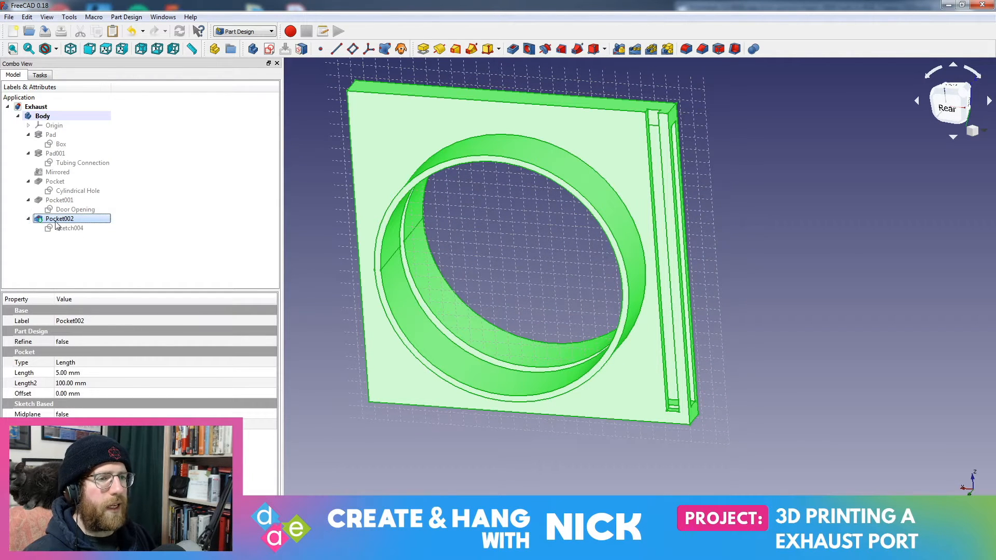
{"action": "left_click", "coordinate": [70, 228]}
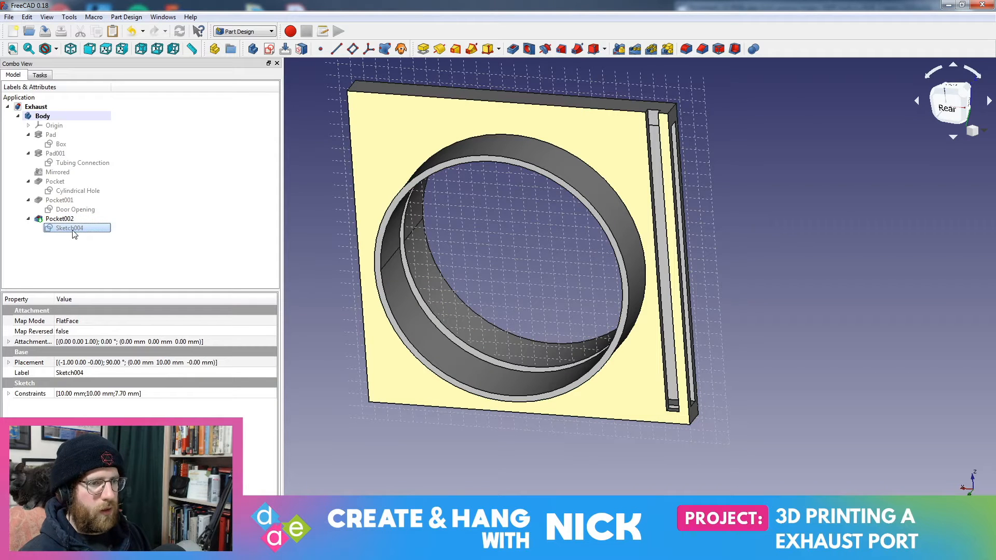
{"action": "right_click", "coordinate": [73, 235]}
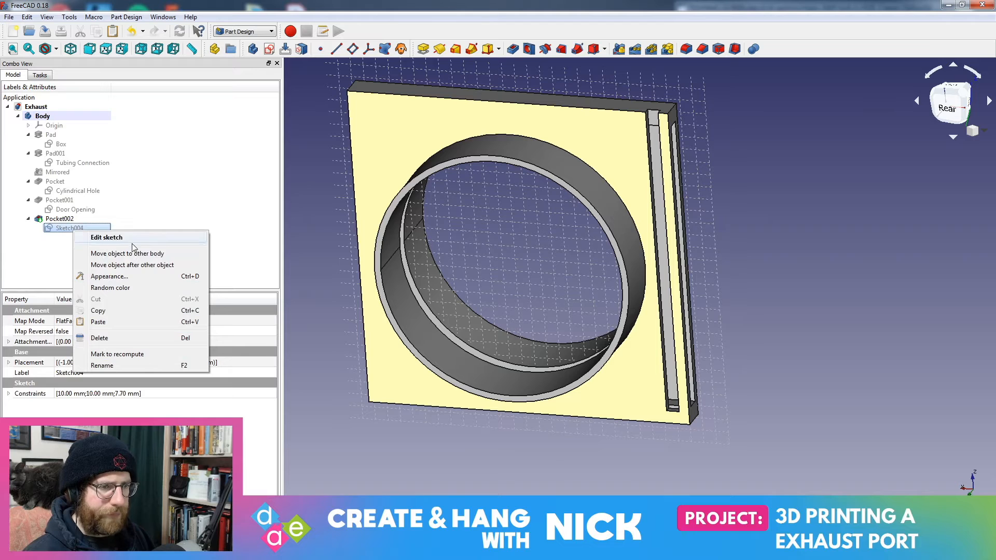
{"action": "left_click", "coordinate": [108, 365]}
{"action": "type", "text": "Groove"}
{"action": "key", "text": "Return"}
Mirror the groove pocket across the Base YZ plane to the opposite side of the plate
{"action": "left_click", "coordinate": [59, 218]}
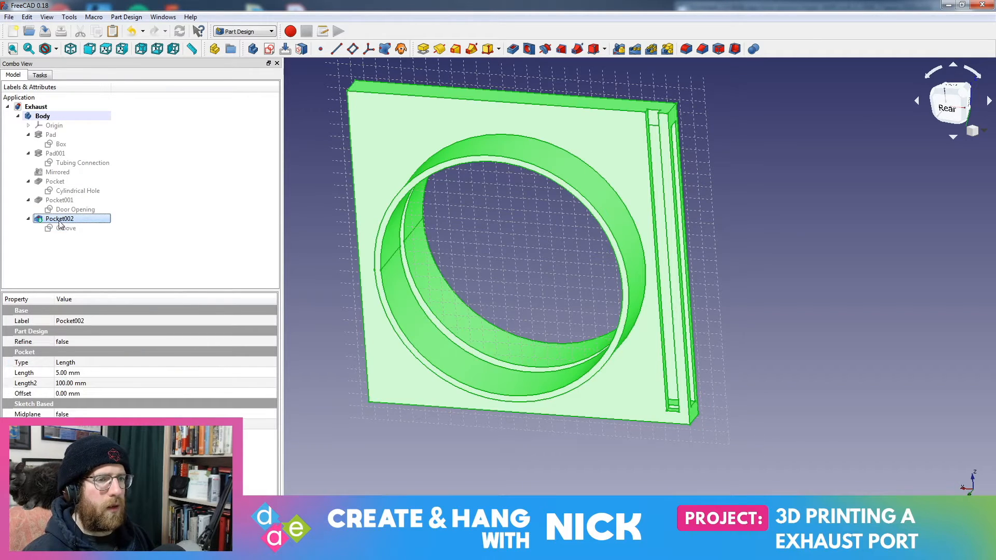
{"action": "left_click", "coordinate": [633, 50]}
{"action": "middle_click_drag", "start_coordinate": [762, 258], "coordinate": [674, 243]}
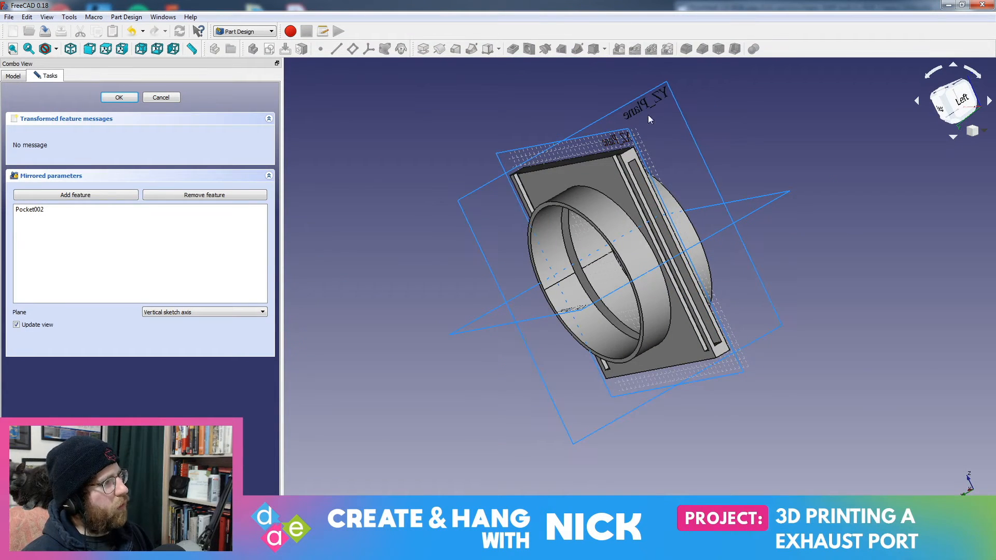
{"action": "left_click", "coordinate": [167, 312]}
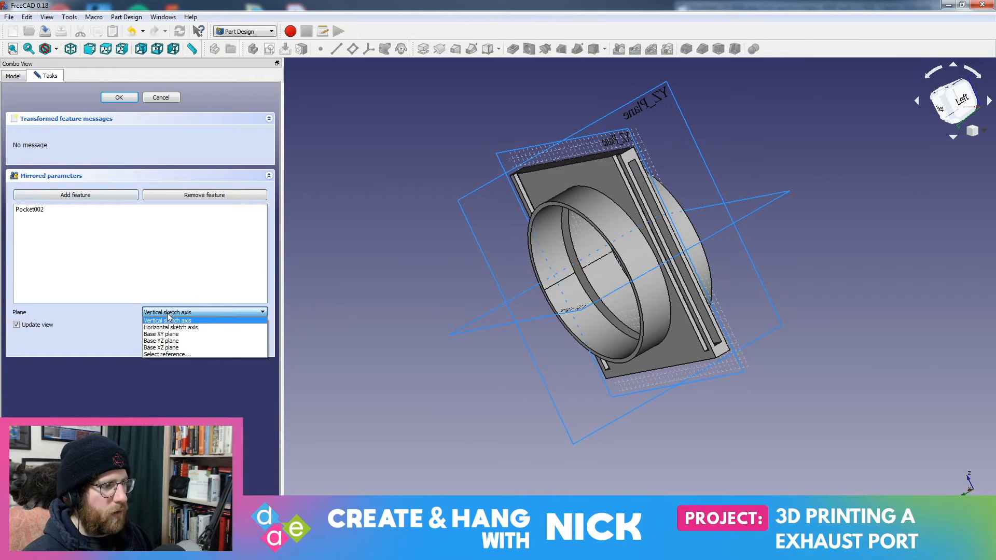
{"action": "left_click", "coordinate": [182, 342]}
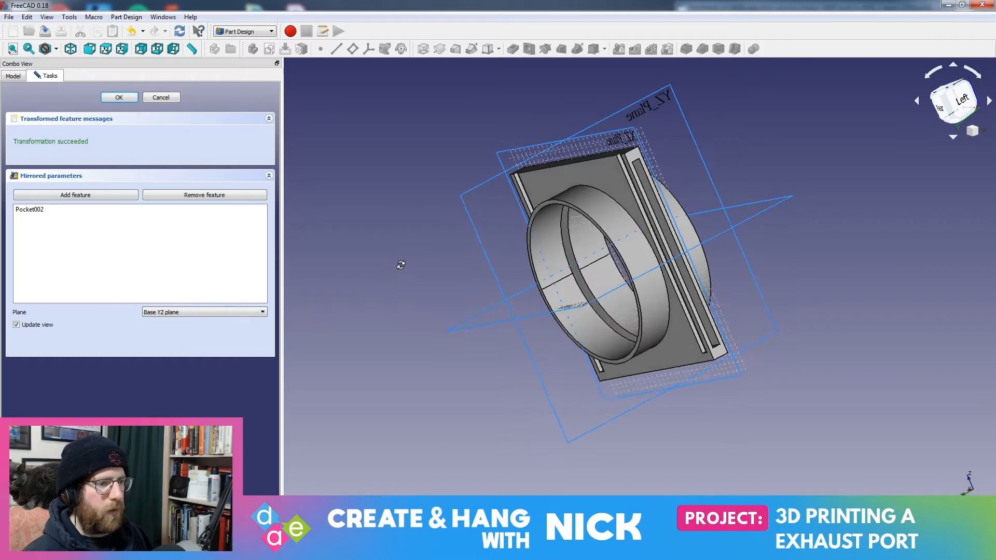
{"action": "middle_click_drag", "start_coordinate": [399, 266], "coordinate": [320, 240]}
{"action": "left_click", "coordinate": [136, 99]}
{"action": "middle_click_drag", "start_coordinate": [382, 225], "coordinate": [579, 217]}
{"action": "scroll", "coordinate": [702, 305], "scroll_direction": "up", "scroll_amount": 4}
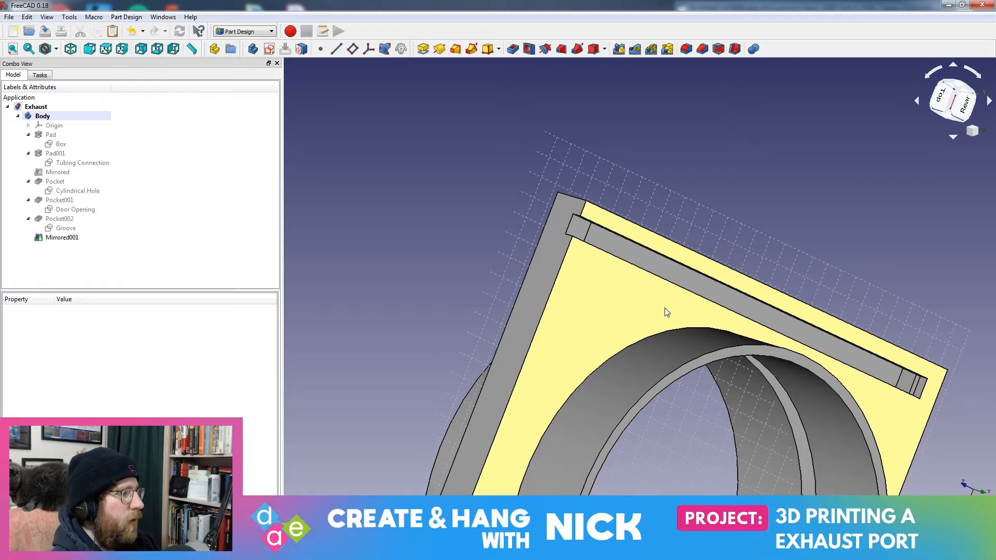
{"action": "middle_click_drag", "start_coordinate": [667, 312], "coordinate": [596, 297]}
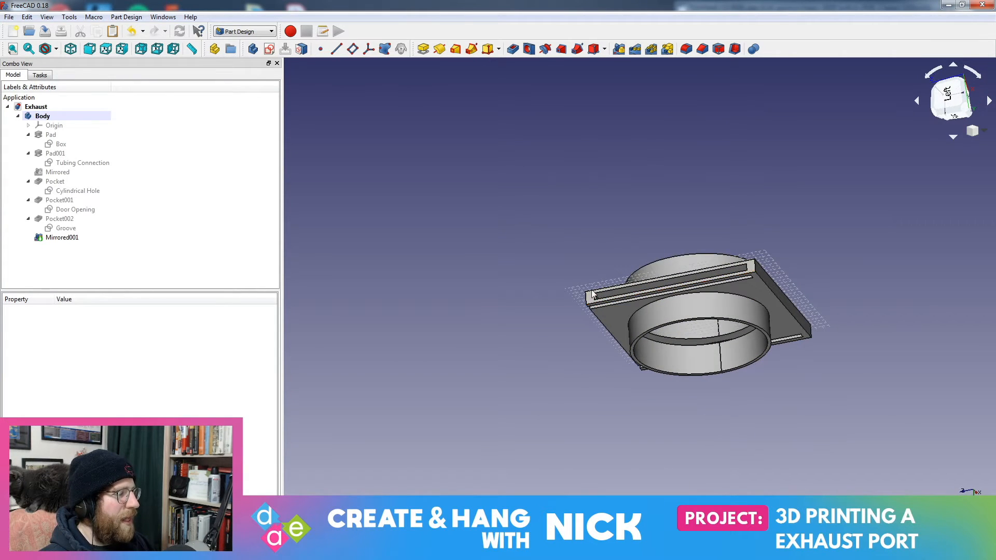
Examine the two mirrored grooves, the side openings and the round collar of the exhaust plate from several angles
{"action": "middle_click_drag", "start_coordinate": [715, 326], "coordinate": [479, 370]}
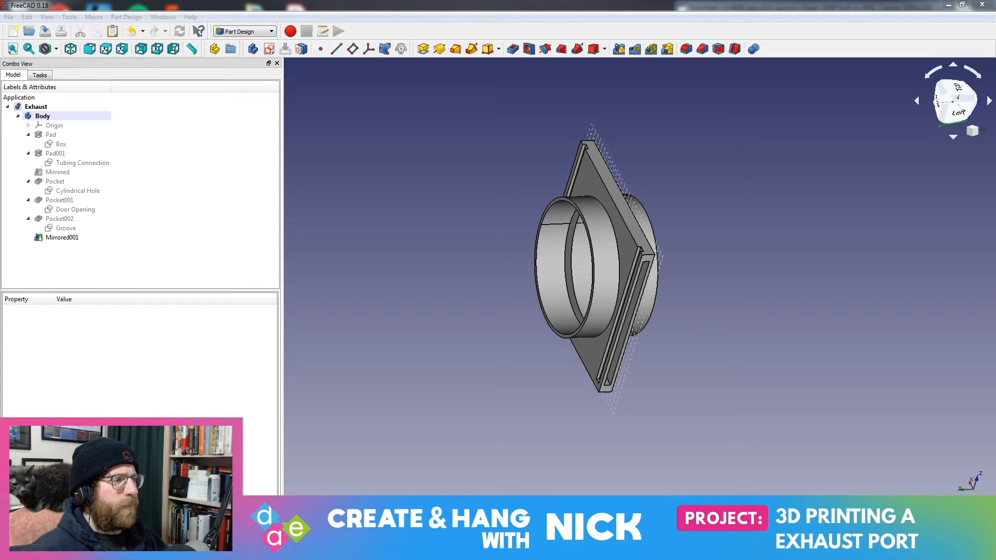
{"action": "middle_click_drag", "start_coordinate": [625, 398], "coordinate": [658, 425]}
{"action": "scroll", "coordinate": [726, 337], "scroll_direction": "up", "scroll_amount": 4}
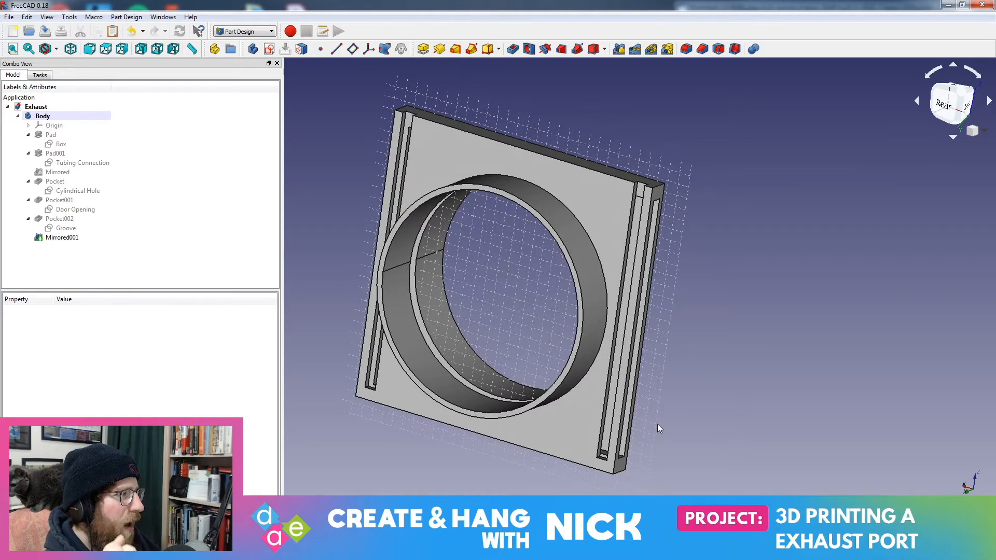
{"action": "middle_click_drag", "start_coordinate": [652, 428], "coordinate": [663, 292]}
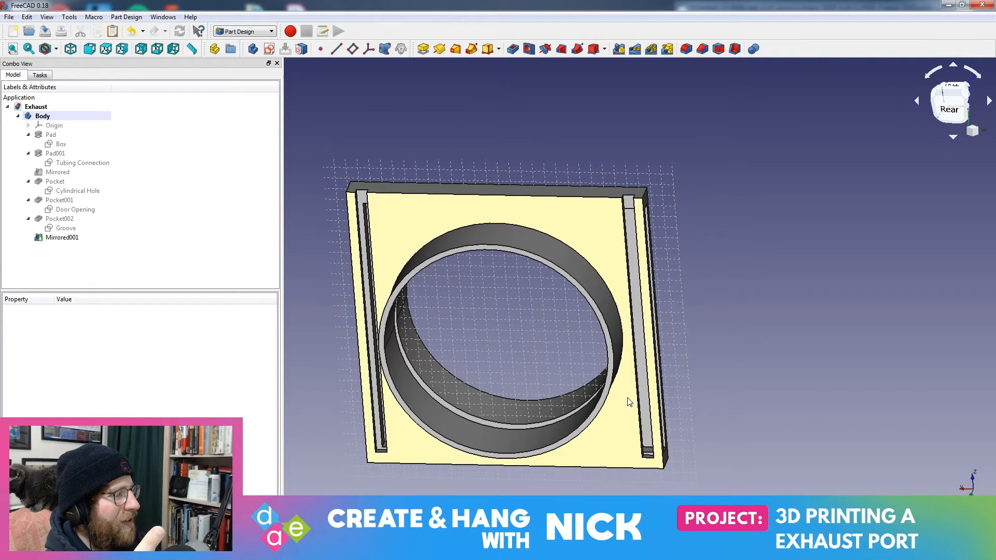
{"action": "middle_click_drag", "start_coordinate": [628, 417], "coordinate": [544, 384]}
{"action": "scroll", "coordinate": [636, 356], "scroll_direction": "up", "scroll_amount": 2}
{"action": "middle_click_drag", "start_coordinate": [636, 357], "coordinate": [547, 306]}
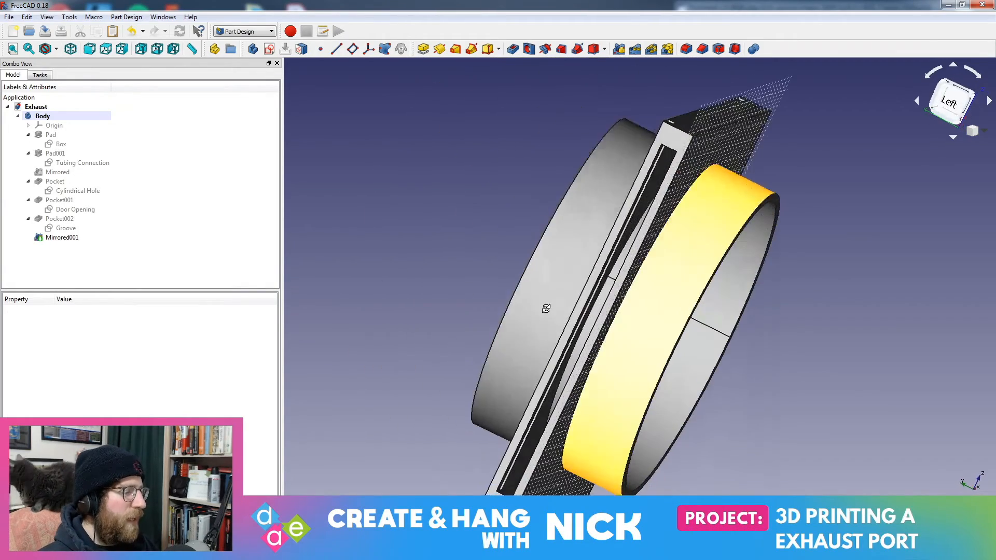
{"action": "middle_click_drag", "start_coordinate": [511, 433], "coordinate": [682, 391]}
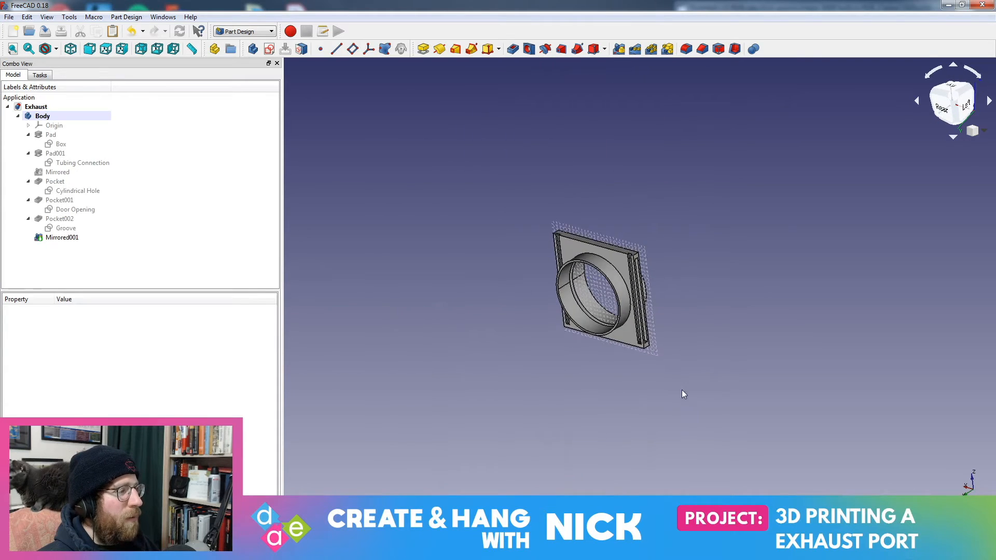
{"action": "scroll", "coordinate": [645, 333], "scroll_direction": "up", "scroll_amount": 3}
{"action": "scroll", "coordinate": [645, 333], "scroll_direction": "down", "scroll_amount": 4}
{"action": "middle_click_drag", "start_coordinate": [646, 333], "coordinate": [645, 313]}
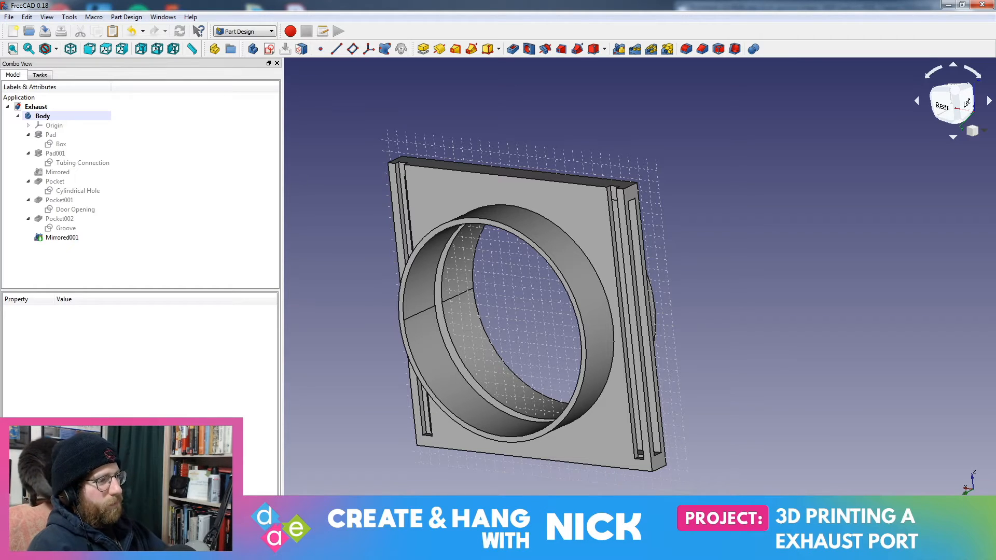
{"action": "middle_click_drag", "start_coordinate": [669, 261], "coordinate": [747, 253]}
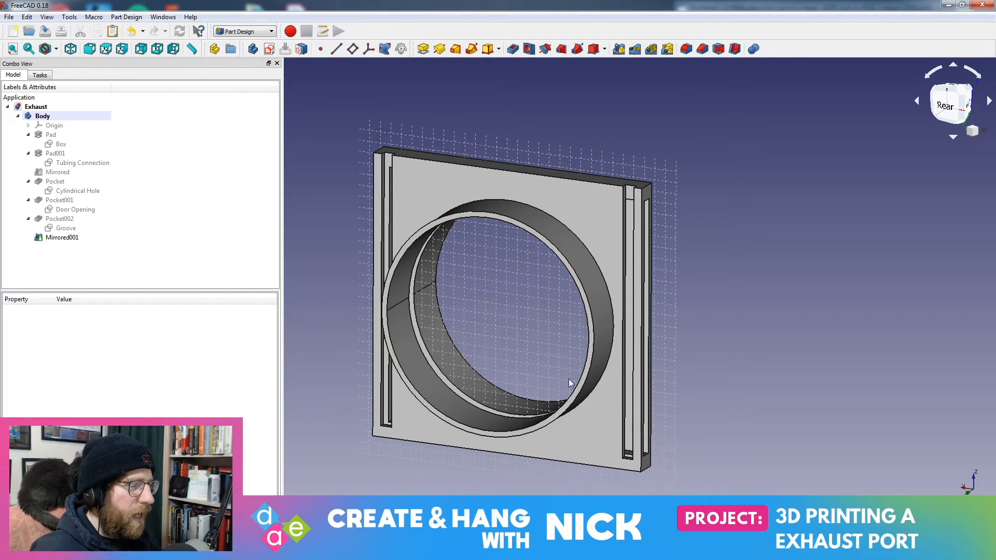
{"action": "middle_click_drag", "start_coordinate": [713, 124], "coordinate": [791, 334]}
{"action": "scroll", "coordinate": [718, 342], "scroll_direction": "up", "scroll_amount": 3}
{"action": "scroll", "coordinate": [692, 243], "scroll_direction": "down", "scroll_amount": 3}
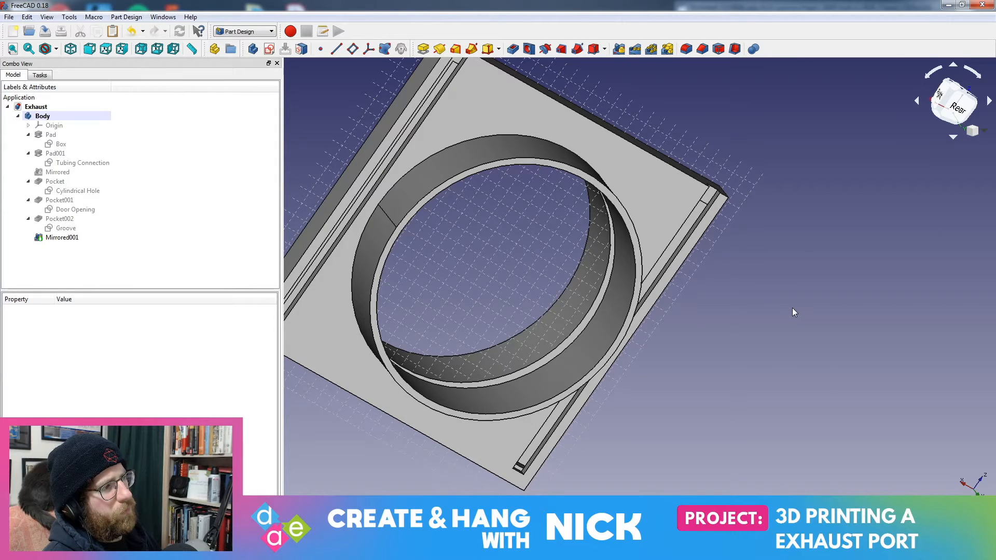
{"action": "middle_click_drag", "start_coordinate": [792, 307], "coordinate": [589, 253]}
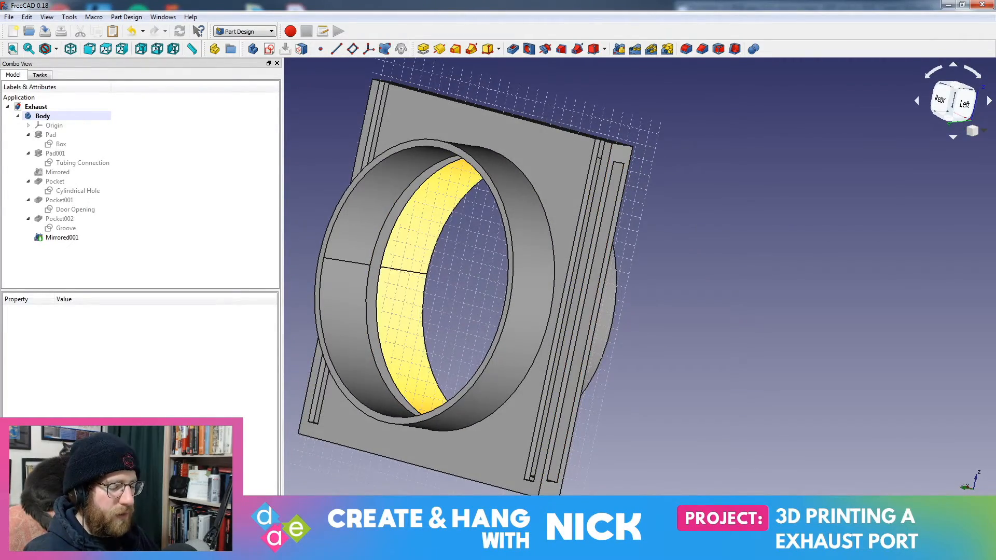
Switch to the GIMP drawing and erase the old 1 in width sketch beside the square
{"action": "key", "text": "alt+Tab"}
{"action": "left_click_drag", "start_coordinate": [948, 10], "coordinate": [516, 40]}
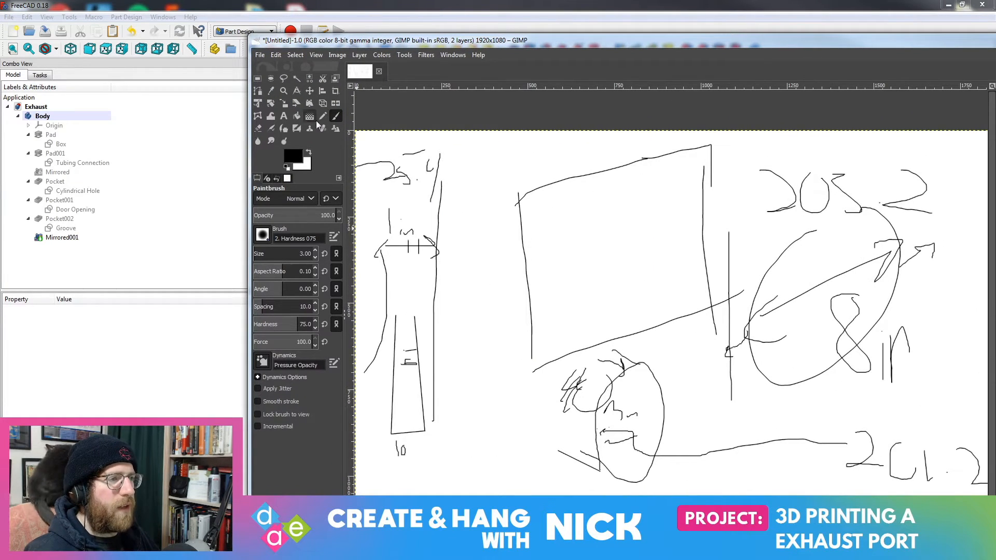
{"action": "left_click", "coordinate": [258, 128]}
{"action": "mouse_move", "coordinate": [450, 175]}
{"action": "left_mouse_down"}
{"action": "mouse_move", "coordinate": [413, 178]}
{"action": "mouse_move", "coordinate": [422, 162]}
{"action": "mouse_move", "coordinate": [405, 228]}
{"action": "mouse_move", "coordinate": [444, 273]}
{"action": "mouse_move", "coordinate": [446, 463]}
{"action": "mouse_move", "coordinate": [473, 299]}
{"action": "left_mouse_up"}
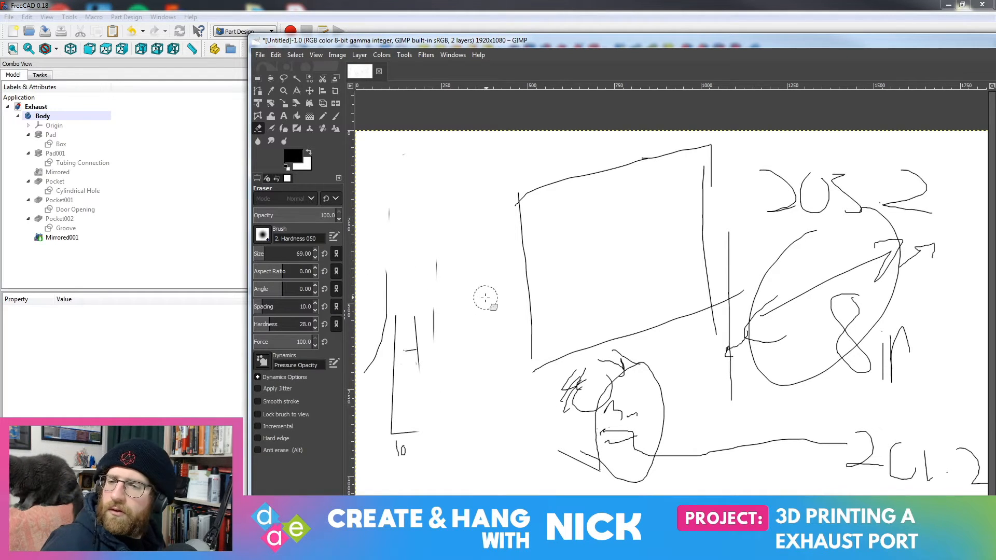
{"action": "mouse_move", "coordinate": [482, 225]}
{"action": "left_mouse_down"}
{"action": "mouse_move", "coordinate": [398, 474]}
{"action": "mouse_move", "coordinate": [438, 260]}
{"action": "mouse_move", "coordinate": [362, 306]}
{"action": "mouse_move", "coordinate": [370, 410]}
{"action": "left_mouse_up"}
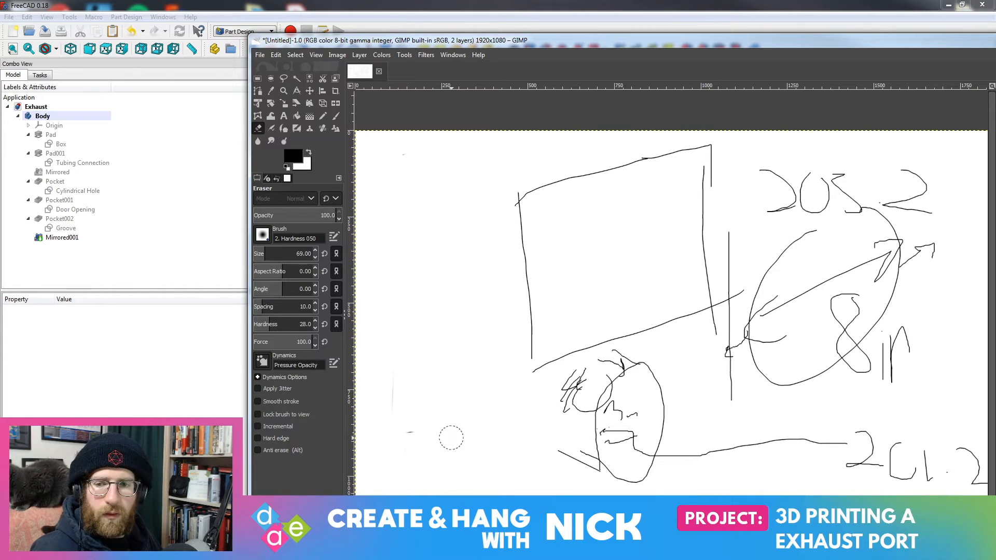
Paint two long parallel vertical lines with a diagonal from one line's upper end and two small hook shapes between the lines
{"action": "left_click", "coordinate": [334, 118]}
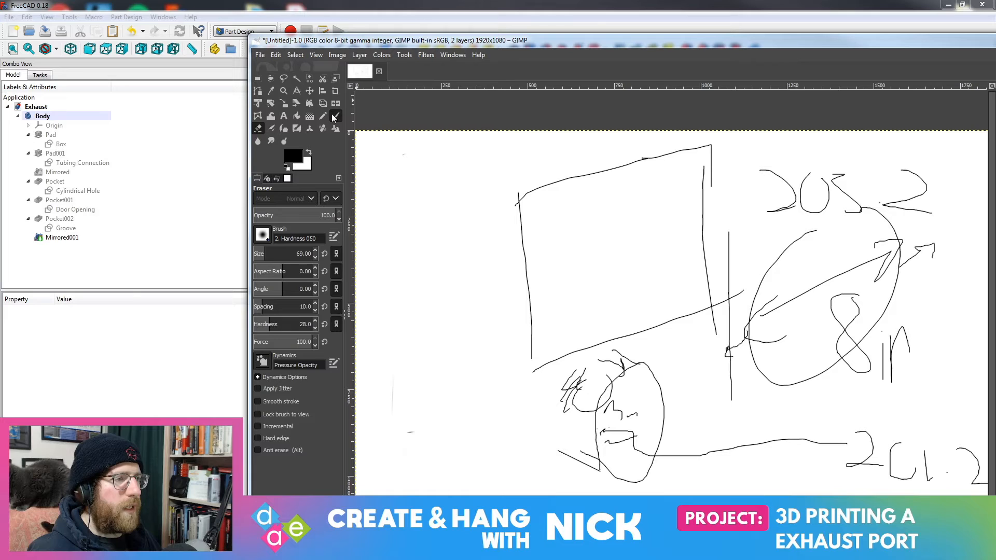
{"action": "left_click", "coordinate": [450, 162]}
{"action": "left_click", "coordinate": [452, 455], "text": "shift"}
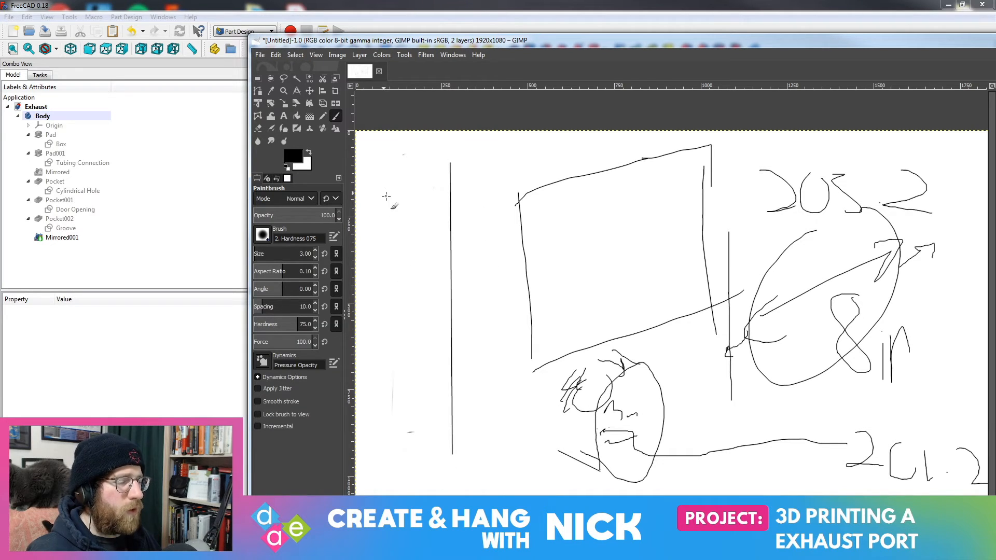
{"action": "left_click", "coordinate": [422, 171]}
{"action": "left_click", "coordinate": [423, 469], "text": "shift"}
{"action": "left_click", "coordinate": [421, 174]}
{"action": "left_click", "coordinate": [360, 267], "text": "shift"}
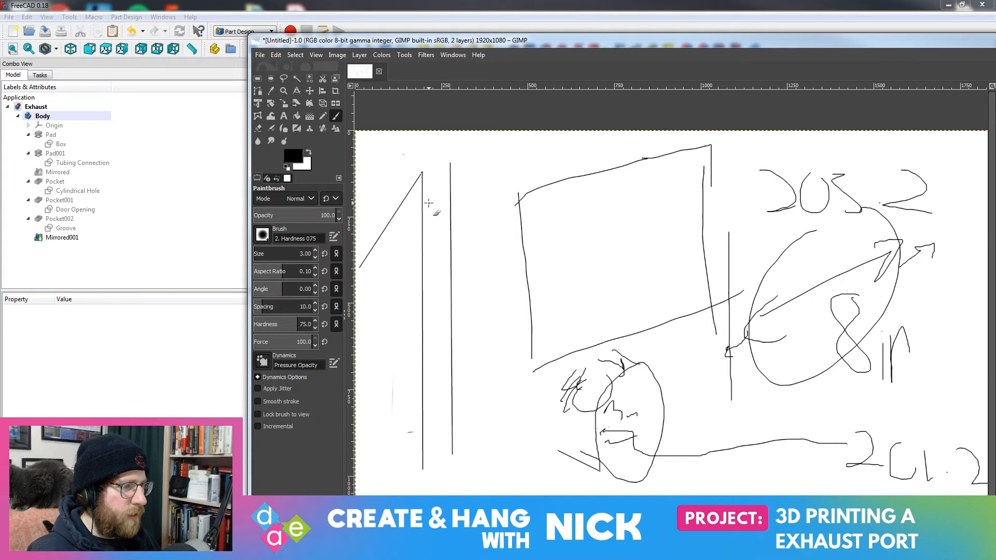
{"action": "mouse_move", "coordinate": [424, 191]}
{"action": "left_mouse_down"}
{"action": "mouse_move", "coordinate": [441, 204]}
{"action": "mouse_move", "coordinate": [440, 239]}
{"action": "mouse_move", "coordinate": [432, 208]}
{"action": "left_mouse_up"}
{"action": "mouse_move", "coordinate": [421, 314]}
{"action": "left_mouse_down"}
{"action": "mouse_move", "coordinate": [430, 316]}
{"action": "mouse_move", "coordinate": [435, 347]}
{"action": "left_mouse_up"}
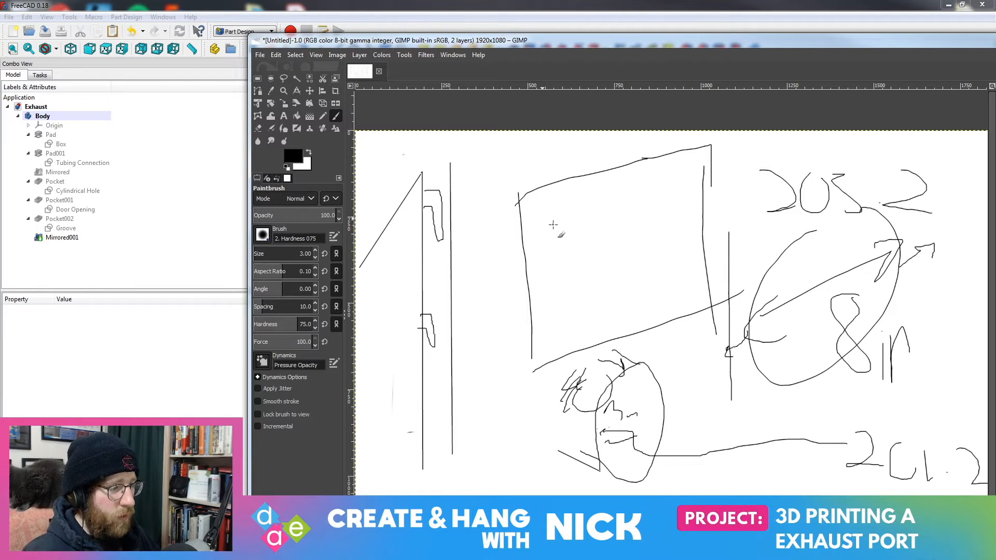
Move the drawing window aside and examine the groove and side slot along the exhaust plate's edge in FreeCAD
{"action": "left_click_drag", "start_coordinate": [530, 40], "coordinate": [875, 66]}
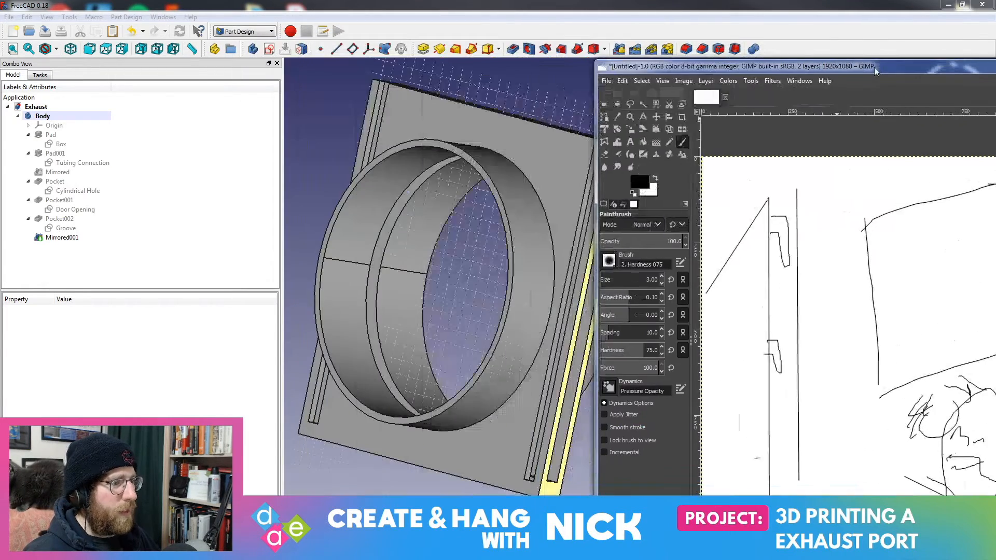
{"action": "middle_click_drag", "start_coordinate": [588, 254], "coordinate": [475, 260]}
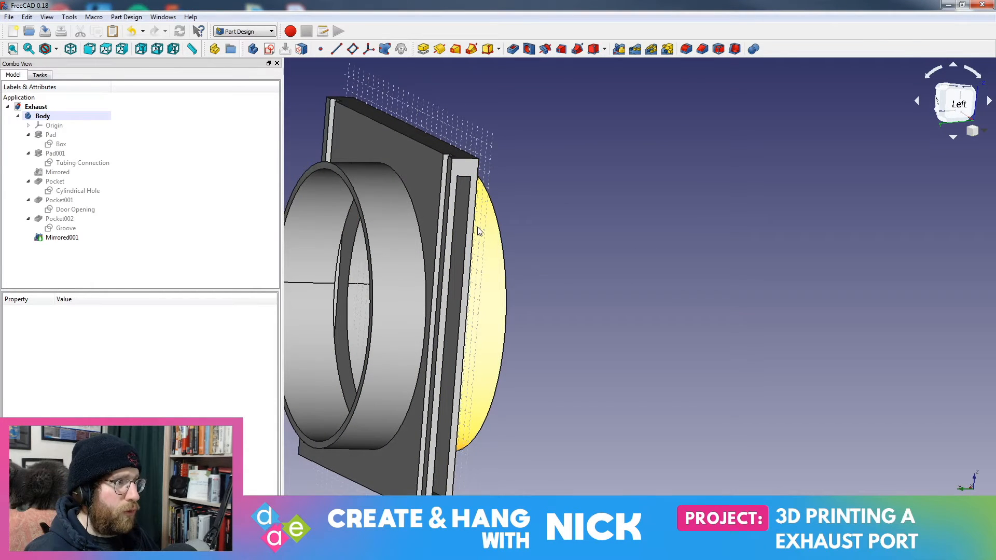
{"action": "middle_click_drag", "start_coordinate": [492, 246], "coordinate": [614, 253]}
{"action": "middle_click_drag", "start_coordinate": [700, 253], "coordinate": [652, 289]}
{"action": "scroll", "coordinate": [651, 290], "scroll_direction": "down", "scroll_amount": 3}
{"action": "middle_click_drag", "start_coordinate": [600, 366], "coordinate": [629, 412]}
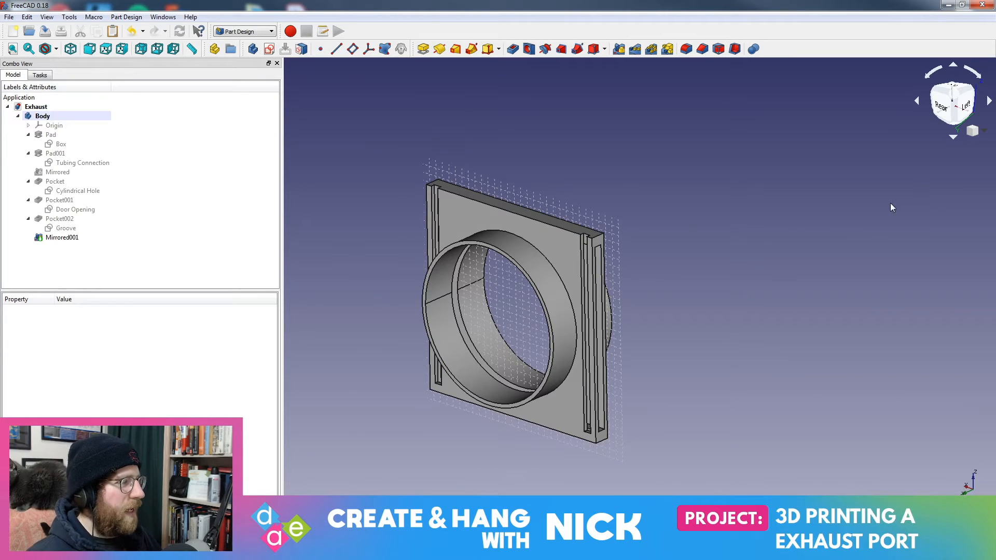
{"action": "scroll", "coordinate": [598, 275], "scroll_direction": "up", "scroll_amount": 2}
{"action": "middle_click_drag", "start_coordinate": [597, 275], "coordinate": [575, 252]}
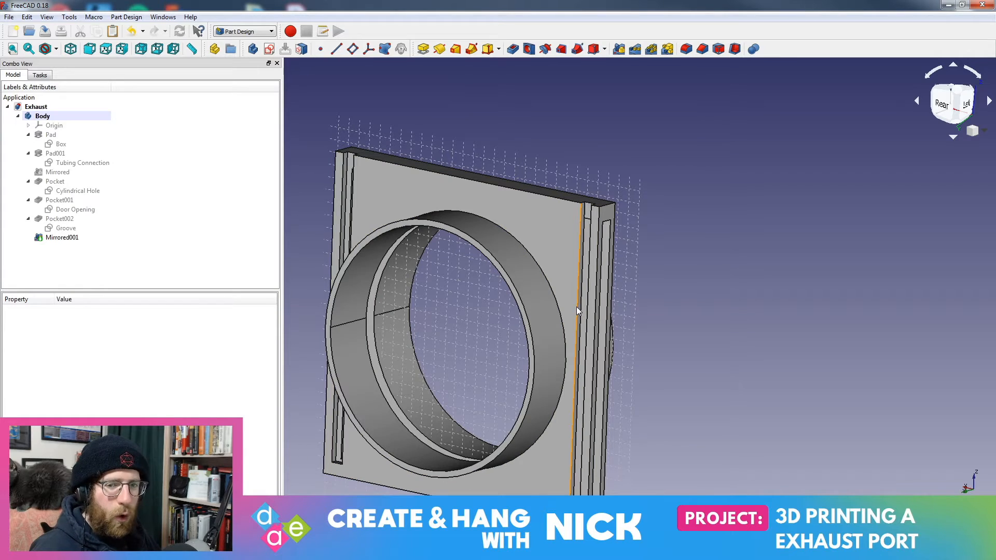
{"action": "middle_click_drag", "start_coordinate": [599, 292], "coordinate": [581, 294]}
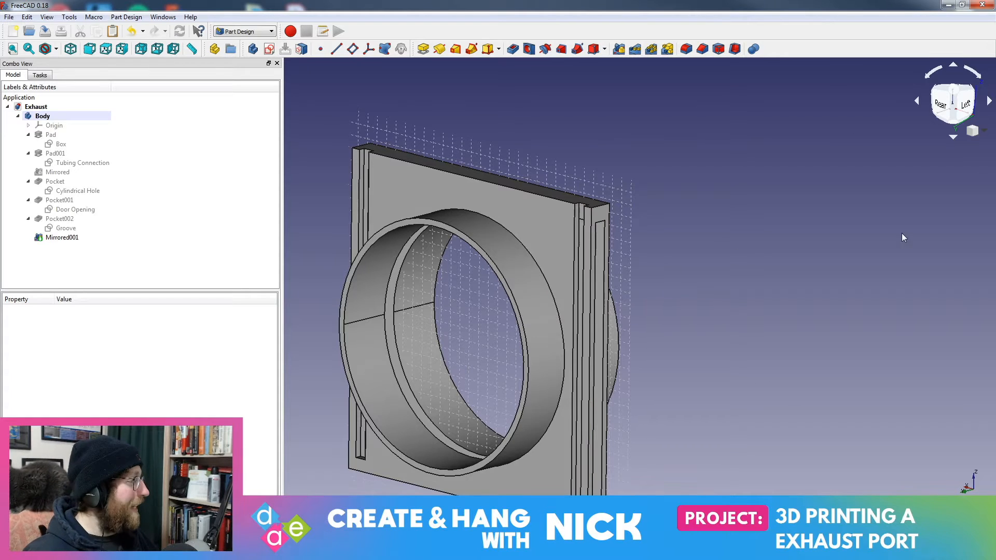
Bring back the GIMP drawing and paint a third vertical line with a longer hook shape attached to the middle line
{"action": "left_click_drag", "start_coordinate": [871, 58], "coordinate": [995, 6]}
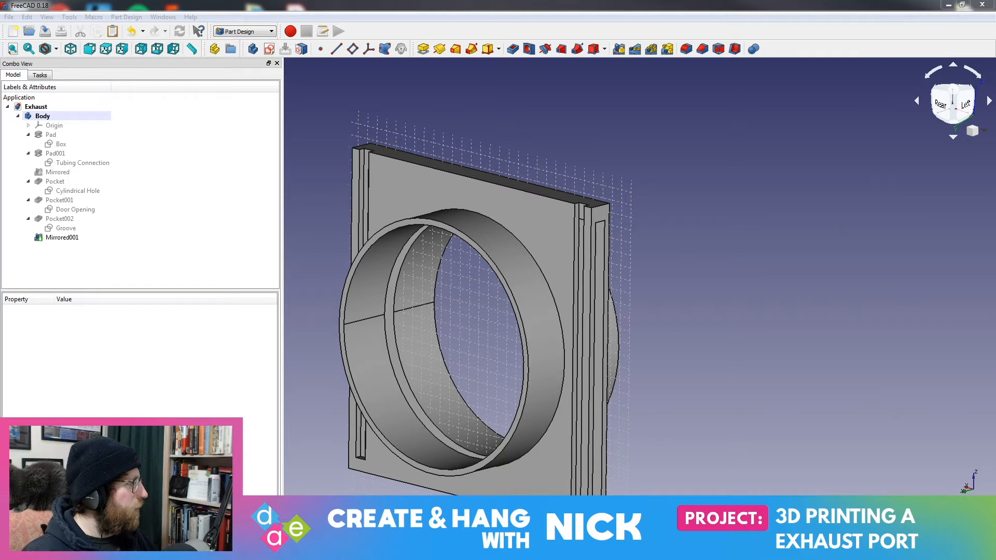
{"action": "left_click_drag", "start_coordinate": [995, 5], "coordinate": [385, 38]}
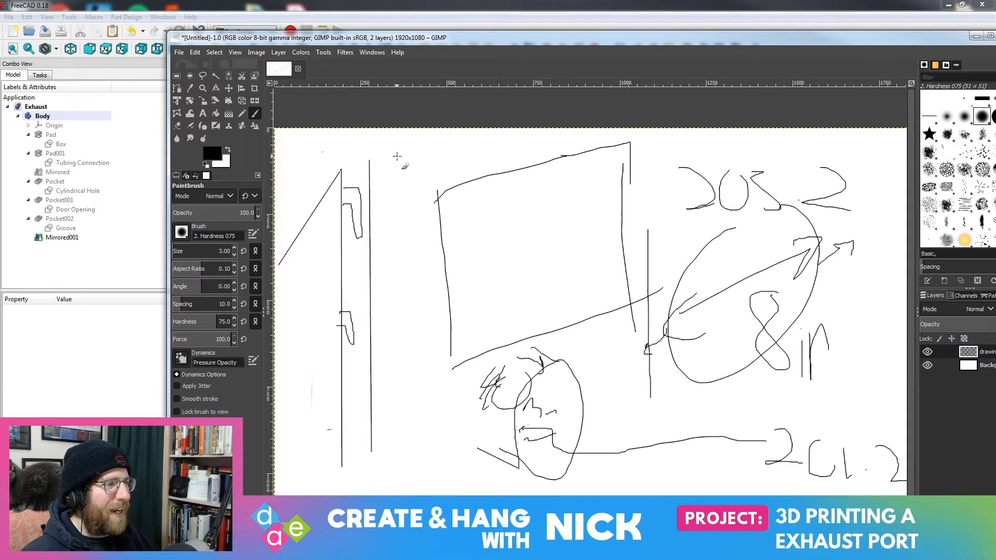
{"action": "left_click_drag", "start_coordinate": [396, 156], "coordinate": [394, 479]}
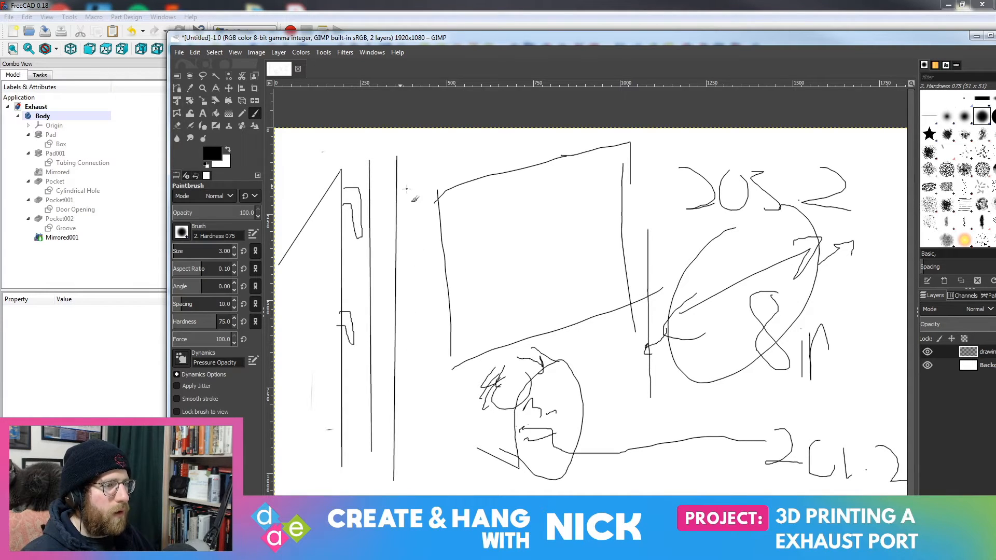
{"action": "left_click_drag", "start_coordinate": [370, 183], "coordinate": [382, 184]}
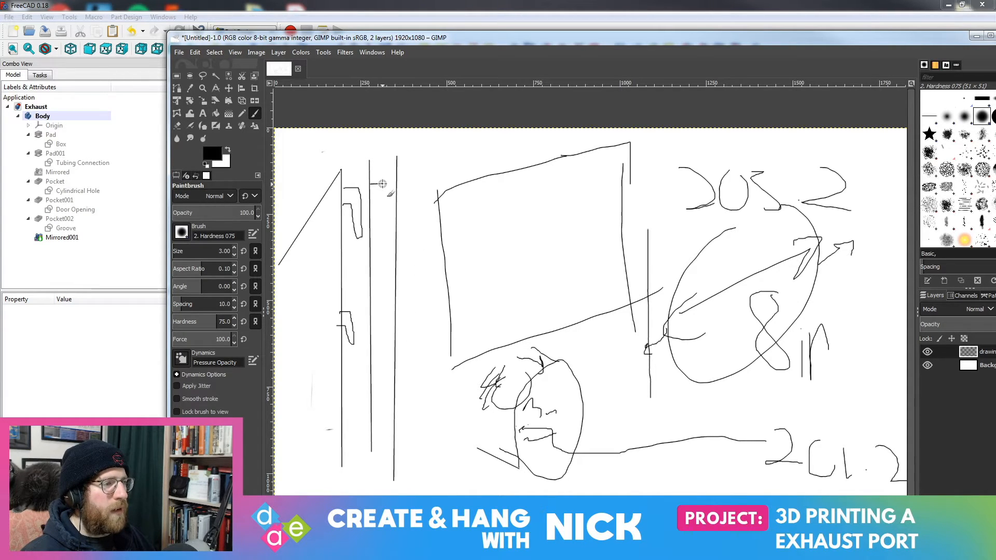
{"action": "left_click", "coordinate": [383, 295], "text": "shift"}
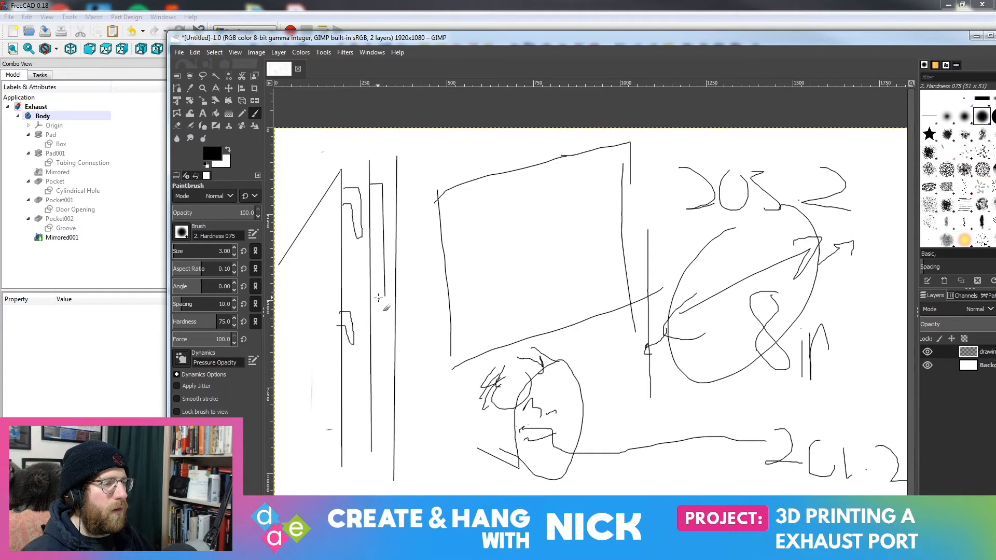
{"action": "left_click_drag", "start_coordinate": [374, 296], "coordinate": [371, 235]}
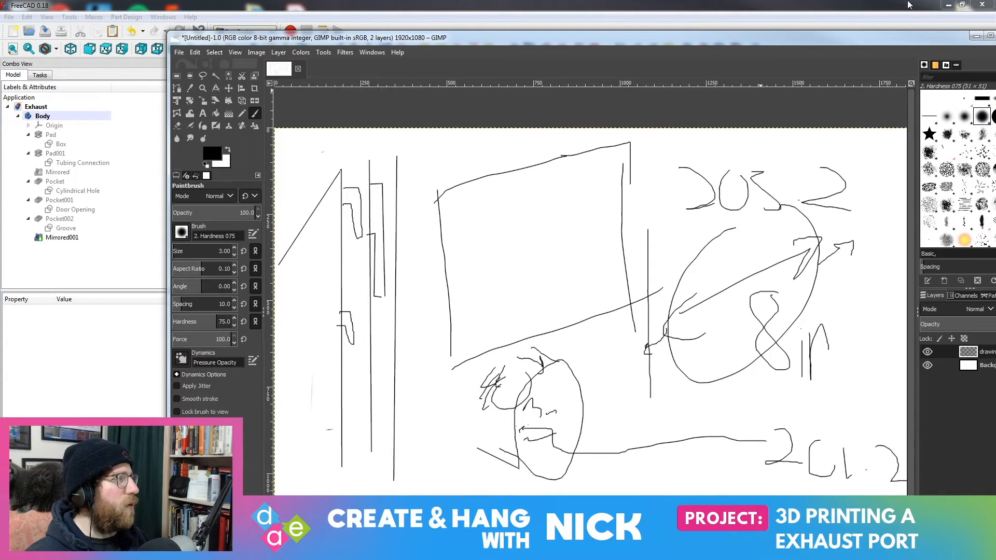
Return to FreeCAD and delete the mirrored groove feature from the body
{"action": "left_click_drag", "start_coordinate": [863, 39], "coordinate": [788, 29]}
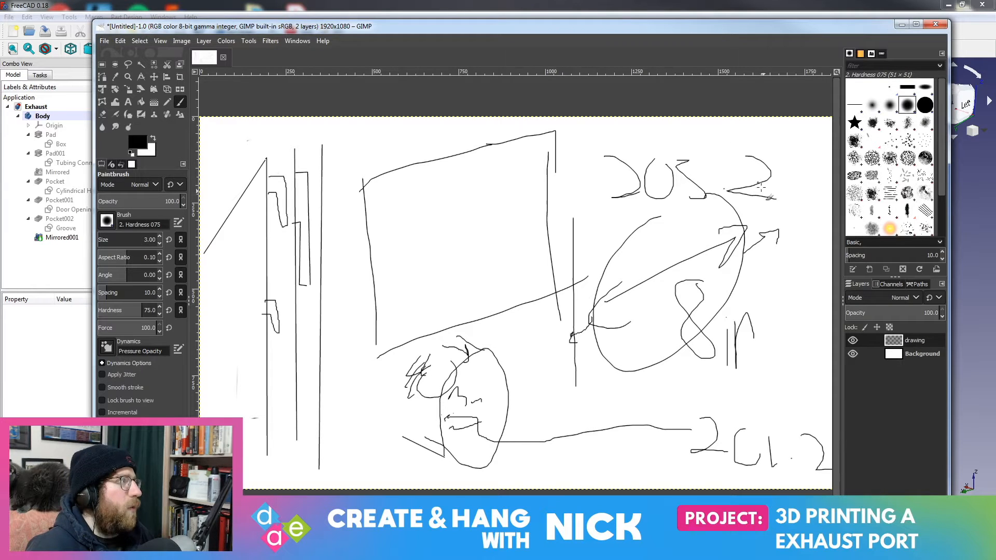
{"action": "left_click", "coordinate": [901, 24]}
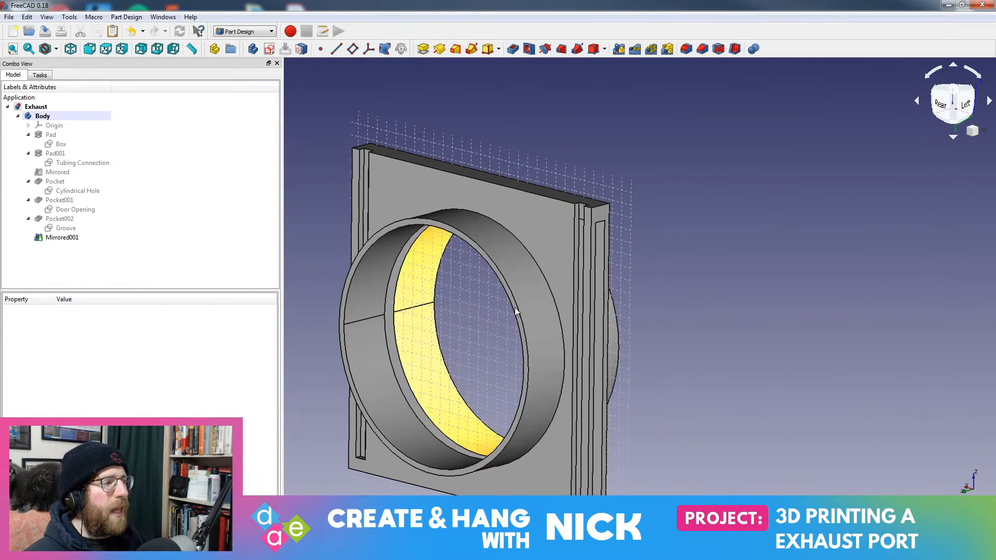
{"action": "double_click", "coordinate": [70, 238]}
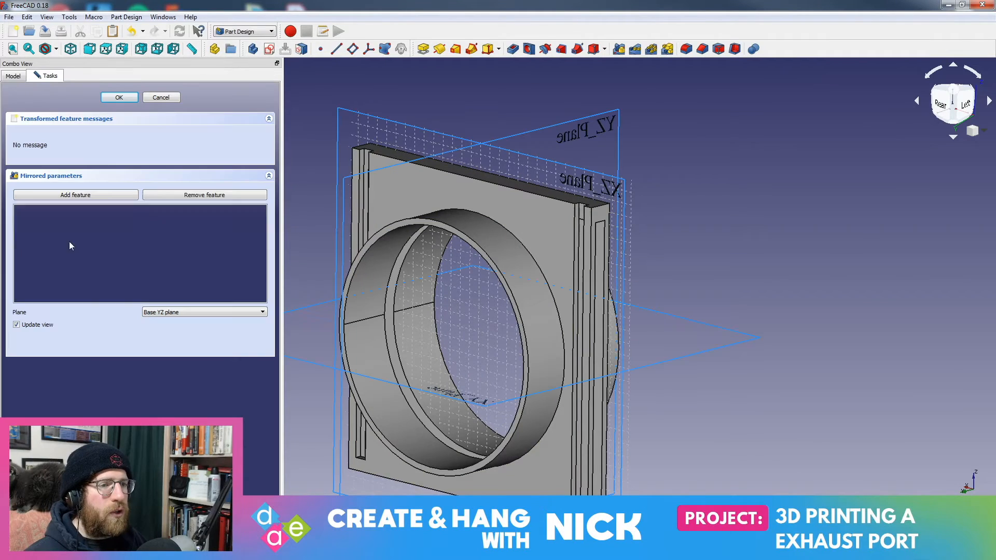
{"action": "left_click", "coordinate": [130, 98]}
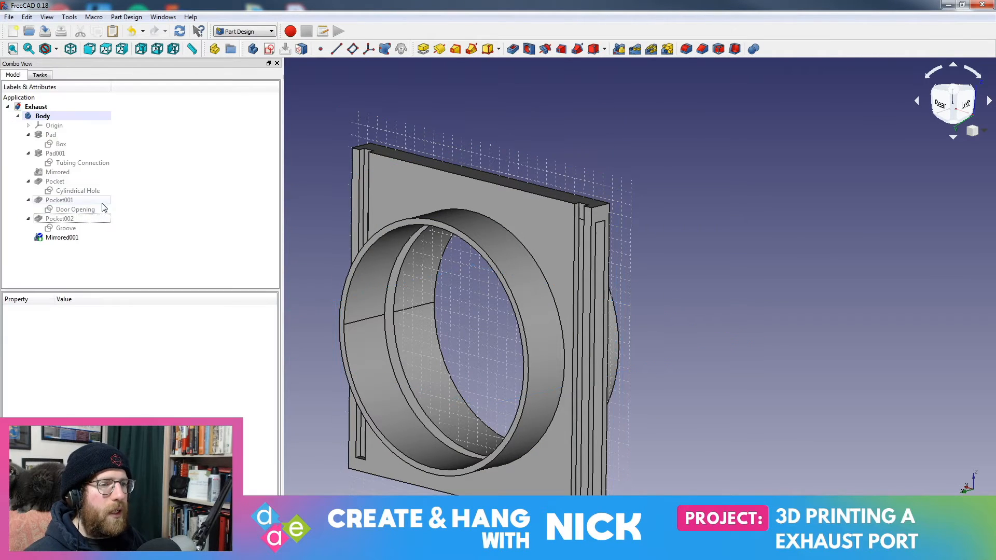
{"action": "left_click", "coordinate": [60, 237]}
{"action": "right_click", "coordinate": [57, 240]}
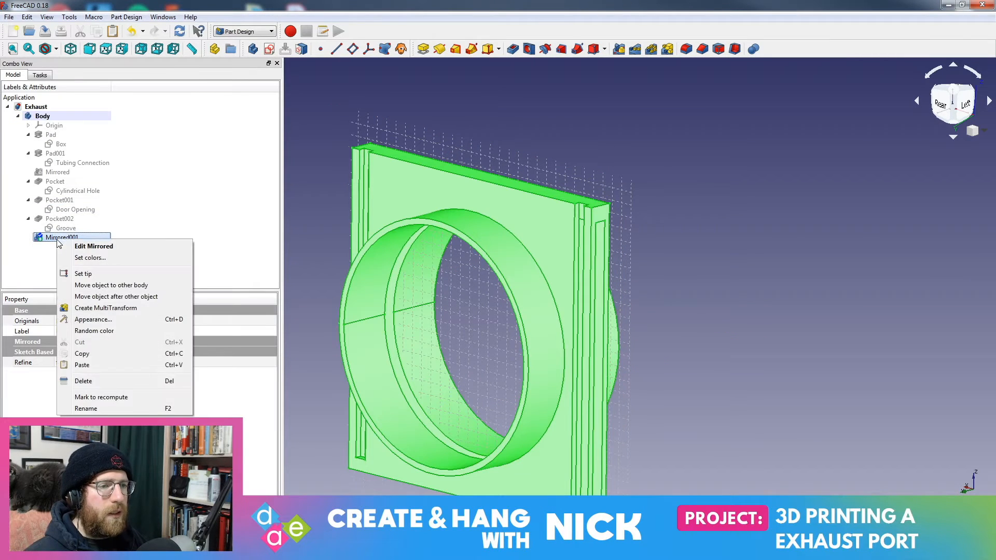
{"action": "left_click", "coordinate": [86, 383]}
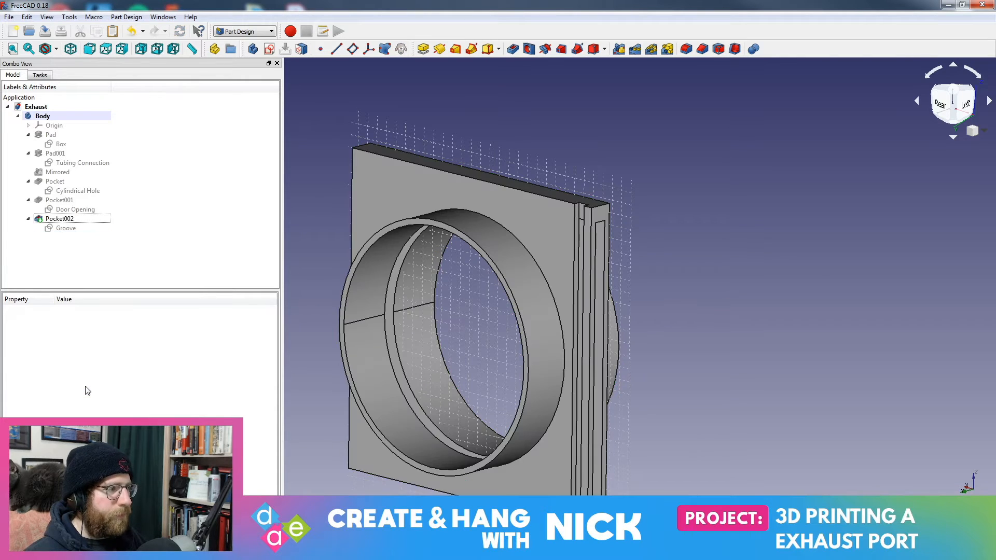
Delete the groove pocket and its leftover Groove sketch from the body
{"action": "left_click", "coordinate": [71, 221]}
{"action": "right_click", "coordinate": [71, 223]}
{"action": "left_click", "coordinate": [88, 358]}
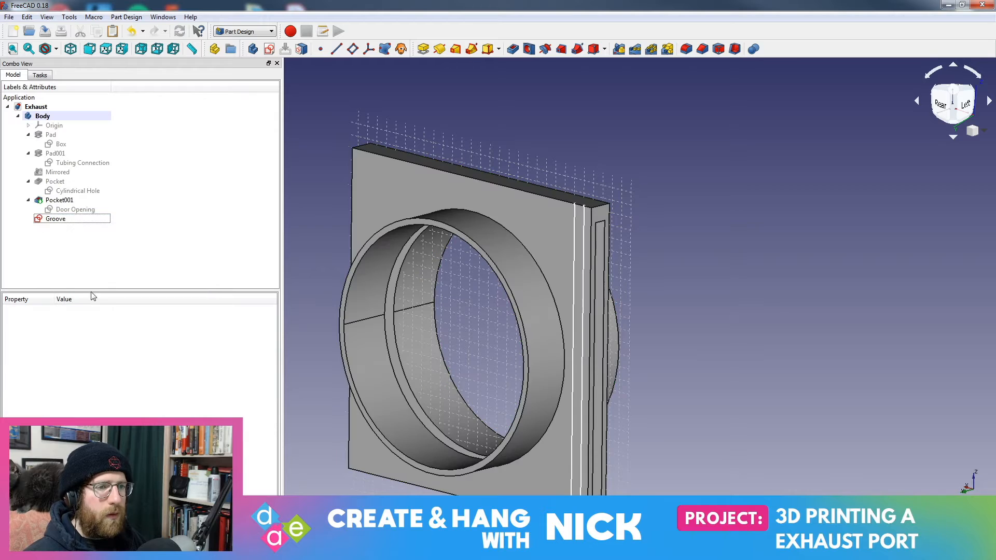
{"action": "left_click", "coordinate": [64, 219]}
{"action": "right_click", "coordinate": [65, 220]}
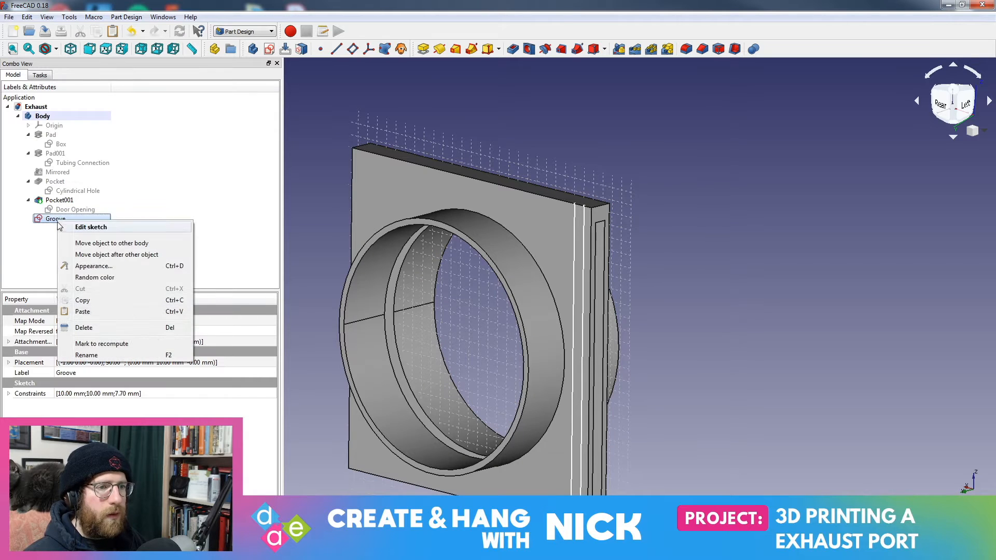
{"action": "left_click", "coordinate": [82, 328]}
{"action": "middle_click_drag", "start_coordinate": [615, 271], "coordinate": [614, 292]}
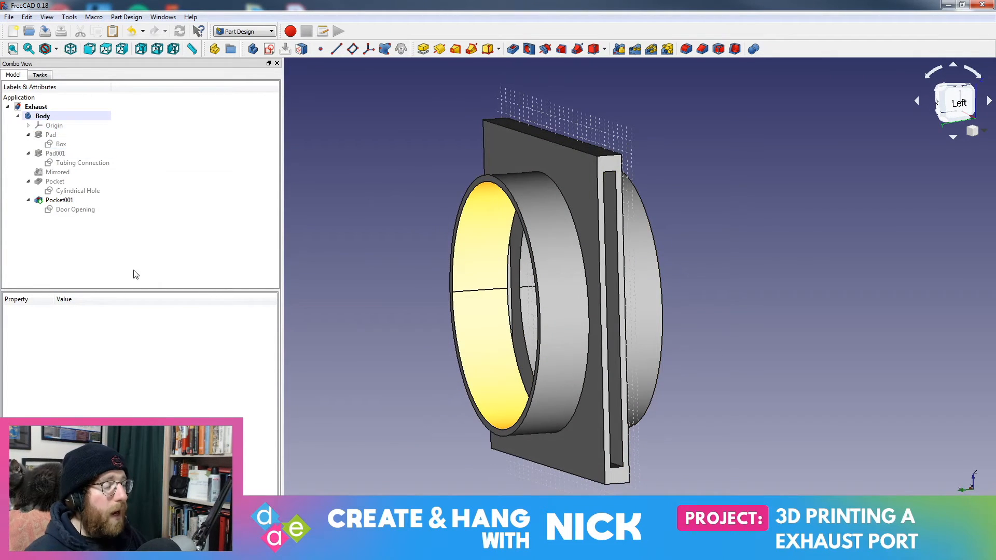
{"action": "middle_click_drag", "start_coordinate": [566, 309], "coordinate": [625, 307]}
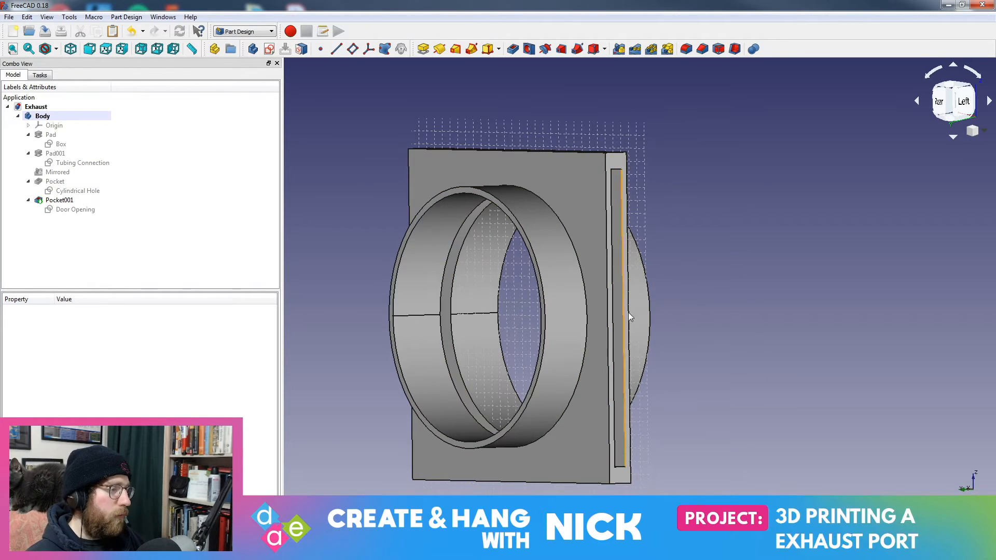
Open the Door Opening sketch to examine its slot profile and dimensions, and leave the sketch
{"action": "left_click", "coordinate": [62, 213]}
{"action": "double_click", "coordinate": [71, 210]}
{"action": "left_click", "coordinate": [6, 76]}
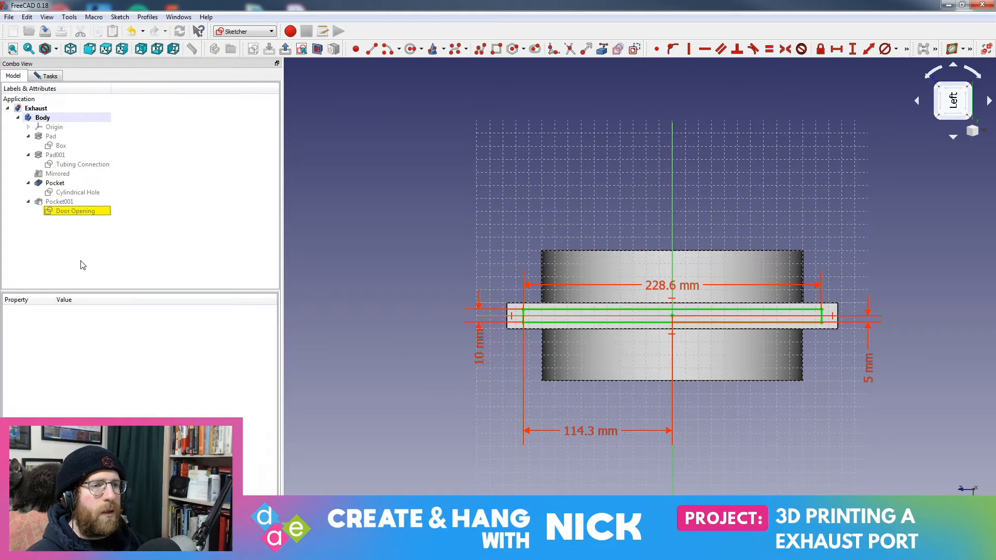
{"action": "left_click", "coordinate": [18, 118]}
{"action": "left_click", "coordinate": [8, 108]}
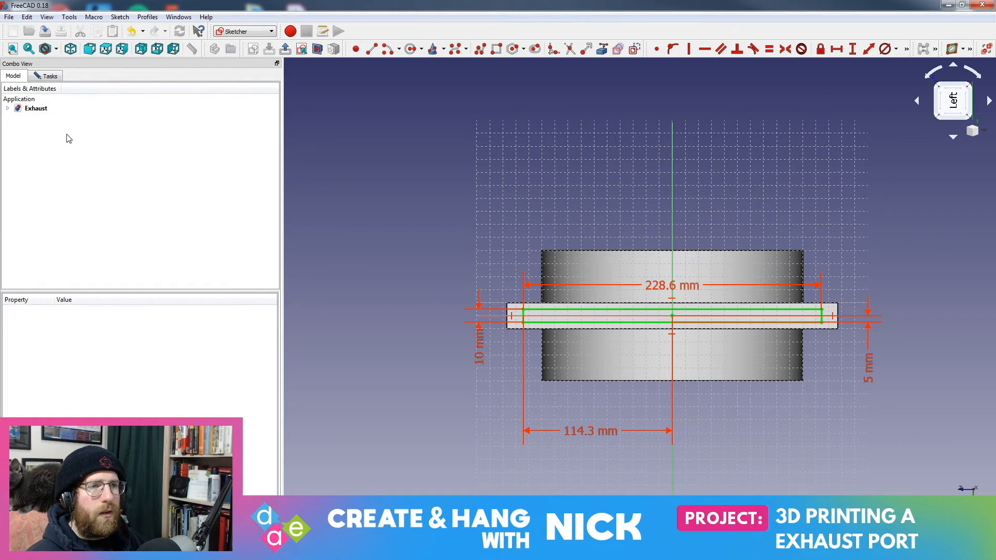
{"action": "left_click", "coordinate": [7, 109]}
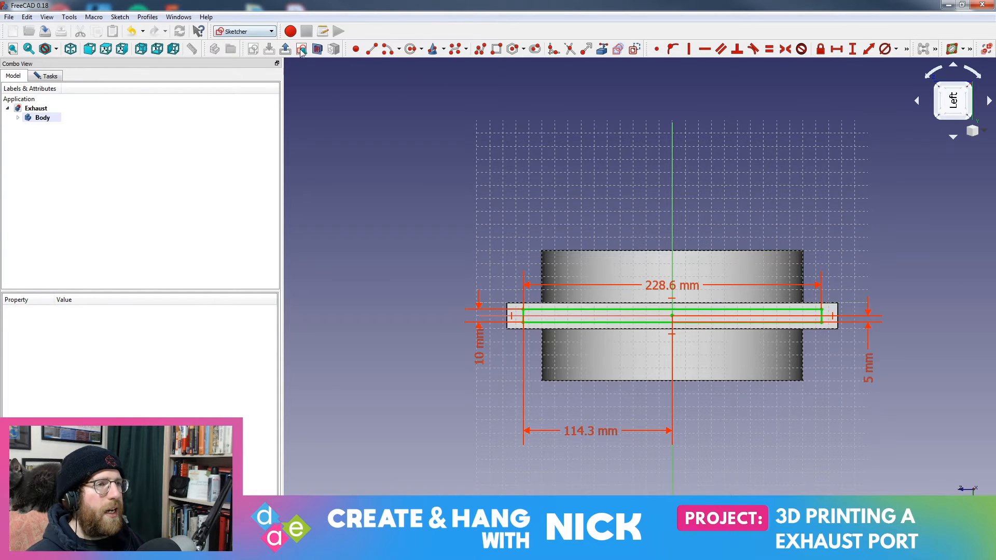
{"action": "left_click", "coordinate": [237, 32]}
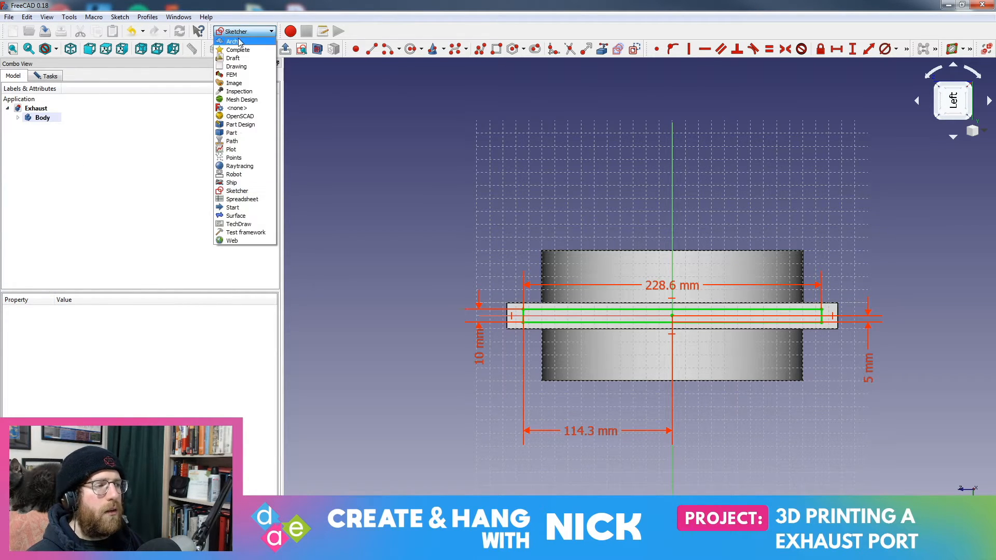
{"action": "left_click", "coordinate": [19, 118]}
{"action": "left_click", "coordinate": [302, 49]}
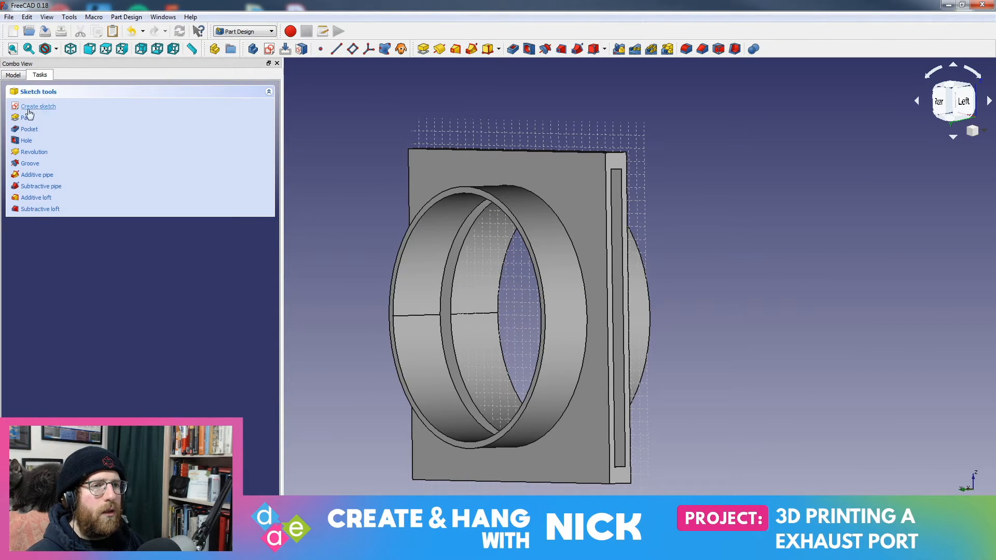
Create a second, empty body in the Exhaust document
{"action": "left_click", "coordinate": [12, 75]}
{"action": "left_click", "coordinate": [160, 187]}
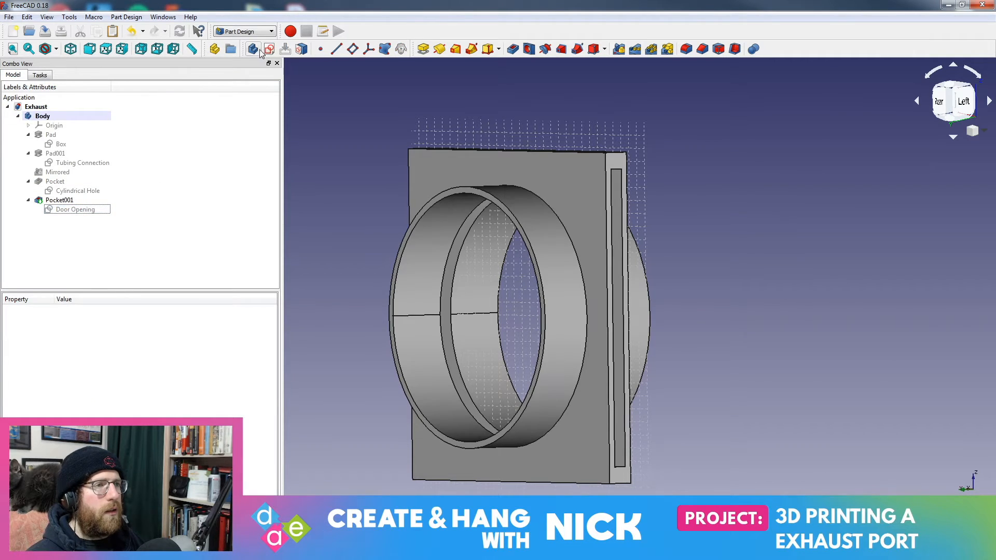
{"action": "left_click", "coordinate": [252, 49]}
{"action": "scroll", "coordinate": [704, 214], "scroll_direction": "down", "scroll_amount": 12}
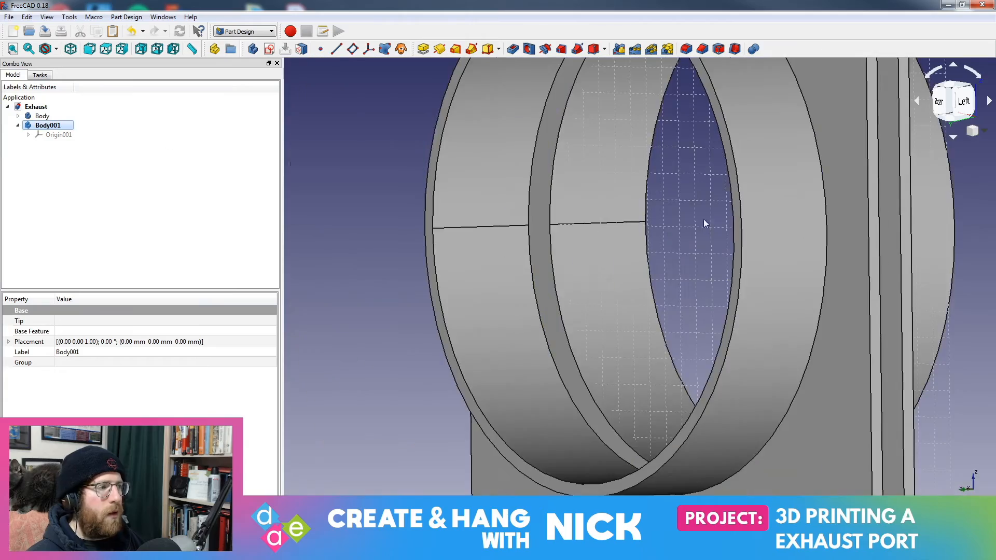
{"action": "middle_click_drag", "start_coordinate": [689, 253], "coordinate": [479, 280]}
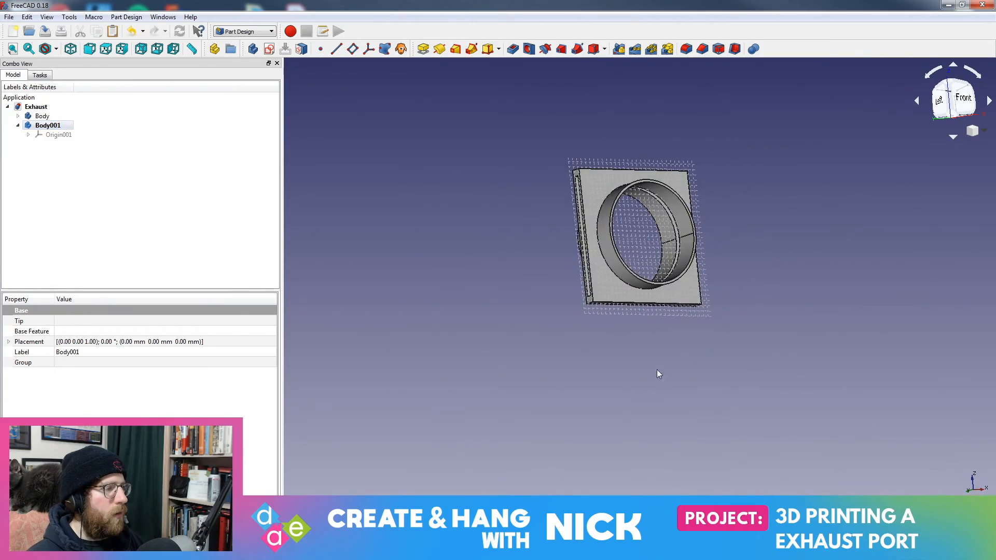
{"action": "scroll", "coordinate": [646, 296], "scroll_direction": "up", "scroll_amount": 5}
{"action": "middle_click_drag", "start_coordinate": [676, 307], "coordinate": [726, 344]}
{"action": "mouse_move", "coordinate": [739, 202]}
{"action": "middle_mouse_down"}
{"action": "mouse_move", "coordinate": [742, 251]}
{"action": "mouse_move", "coordinate": [748, 215]}
{"action": "middle_mouse_up"}
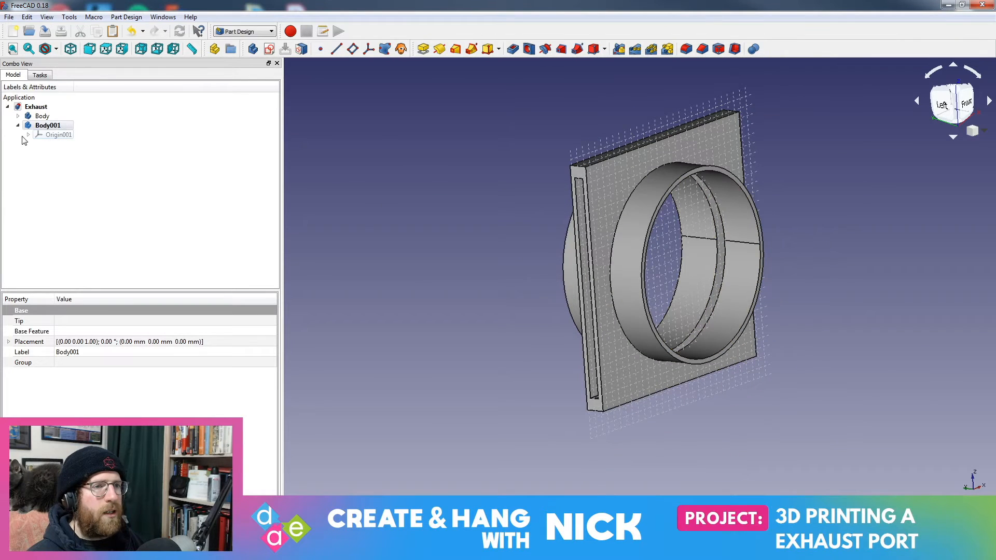
Rename the original exhaust body as Doorway
{"action": "left_click", "coordinate": [51, 126]}
{"action": "left_click", "coordinate": [50, 118]}
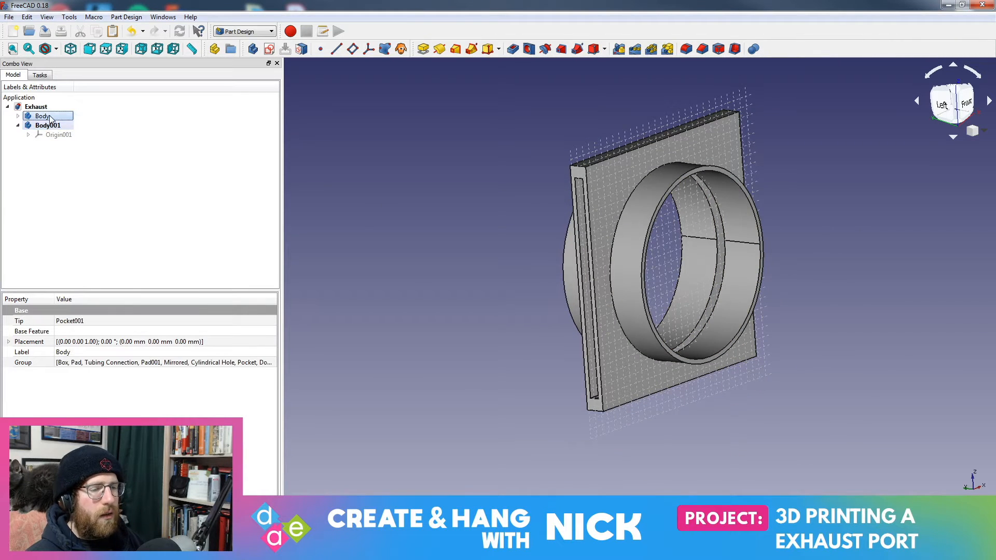
{"action": "right_click", "coordinate": [50, 116]}
{"action": "left_click", "coordinate": [73, 253]}
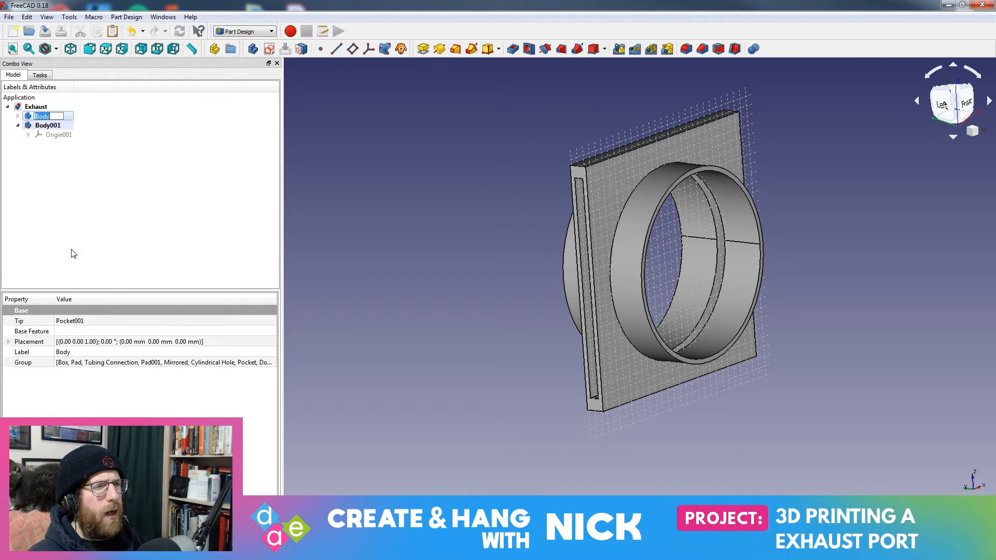
{"action": "type", "text": "D"}
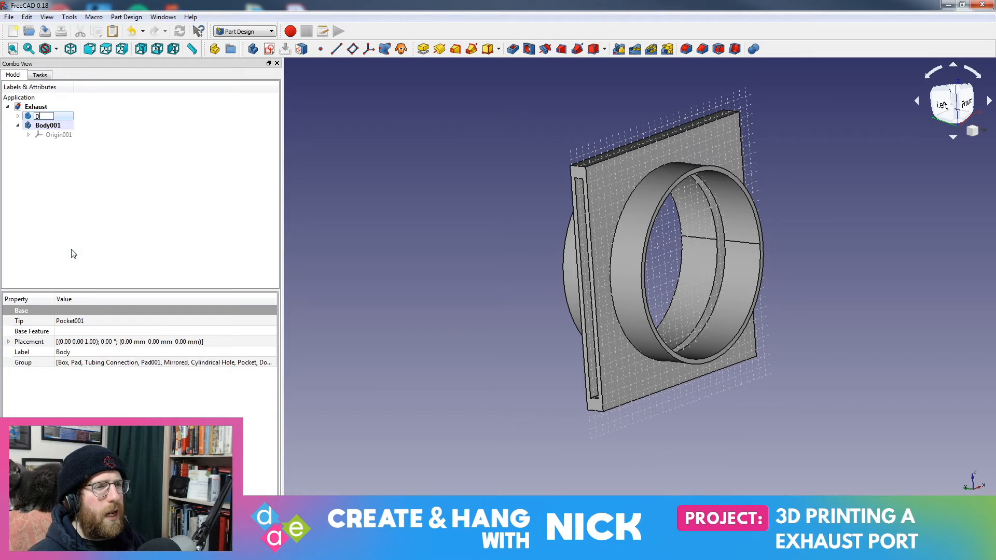
{"action": "type", "text": "porway"}
{"action": "key", "text": "Return"}
Rename the new empty body as Door
{"action": "left_click", "coordinate": [51, 127]}
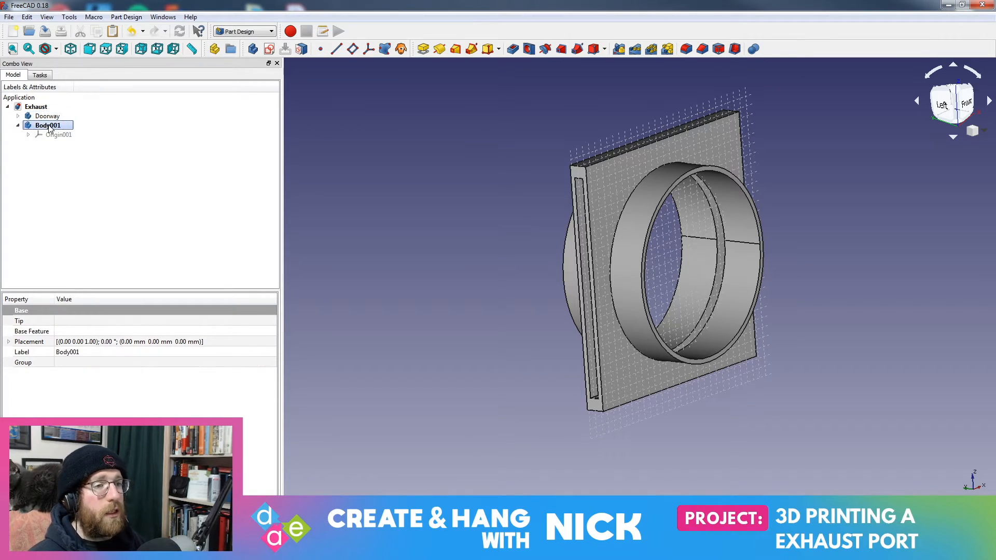
{"action": "right_click", "coordinate": [50, 127]}
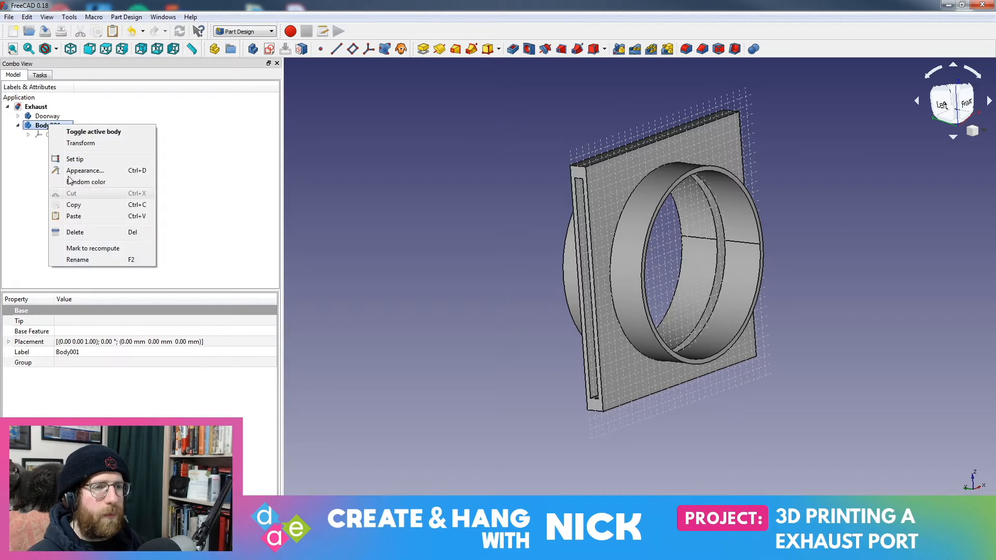
{"action": "left_click", "coordinate": [98, 257]}
{"action": "type", "text": "D"}
{"action": "key", "text": "Return"}
Examine the Door body's origin planes and their orientation relative to the doorway model
{"action": "left_click", "coordinate": [28, 135]}
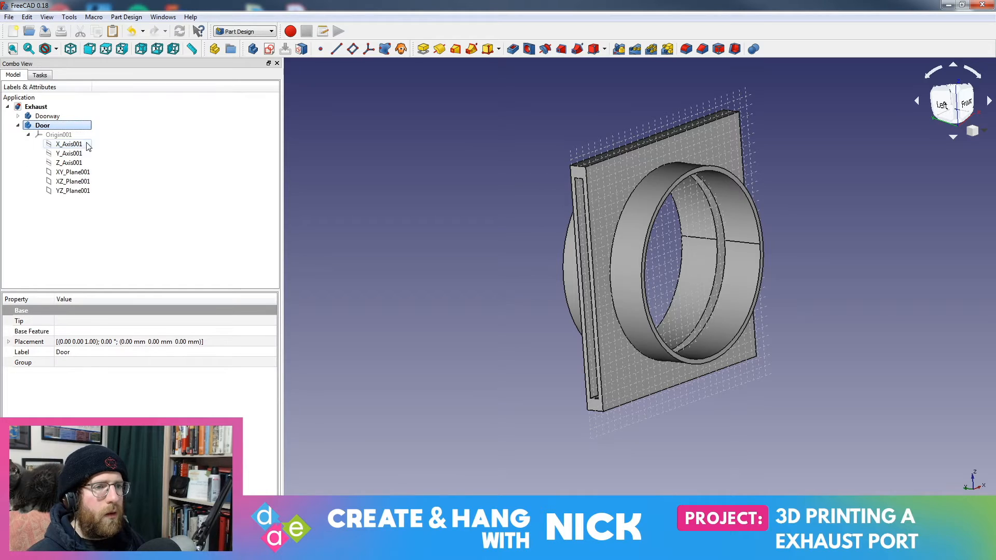
{"action": "left_click", "coordinate": [62, 172]}
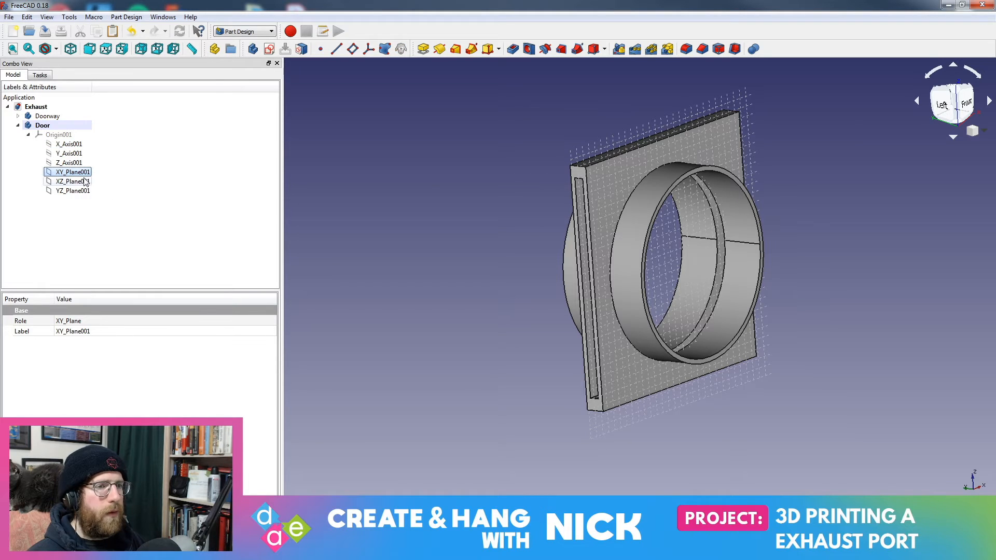
{"action": "left_click", "coordinate": [28, 135]}
{"action": "left_click", "coordinate": [44, 126]}
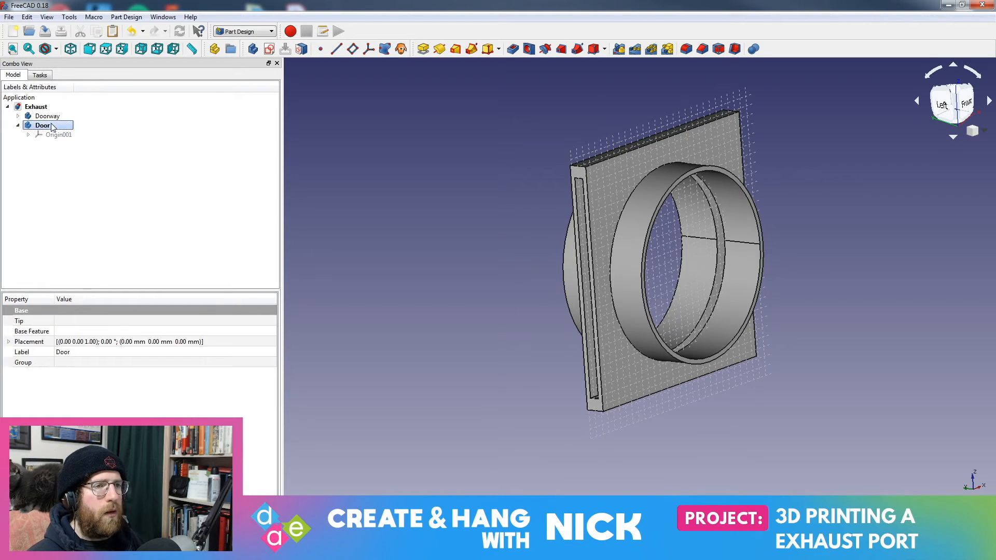
{"action": "middle_click_drag", "start_coordinate": [544, 227], "coordinate": [465, 274]}
{"action": "middle_click_drag", "start_coordinate": [387, 247], "coordinate": [539, 267]}
{"action": "left_click", "coordinate": [29, 135]}
{"action": "left_click", "coordinate": [58, 135]}
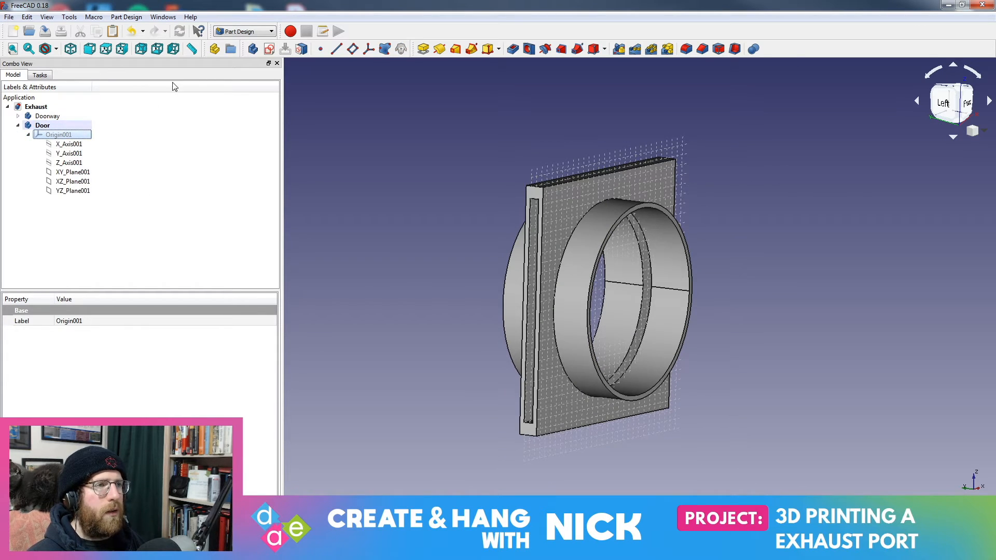
Create a new sketch in the Door body on its YZ base plane
{"action": "left_click", "coordinate": [76, 126]}
{"action": "left_click", "coordinate": [267, 50]}
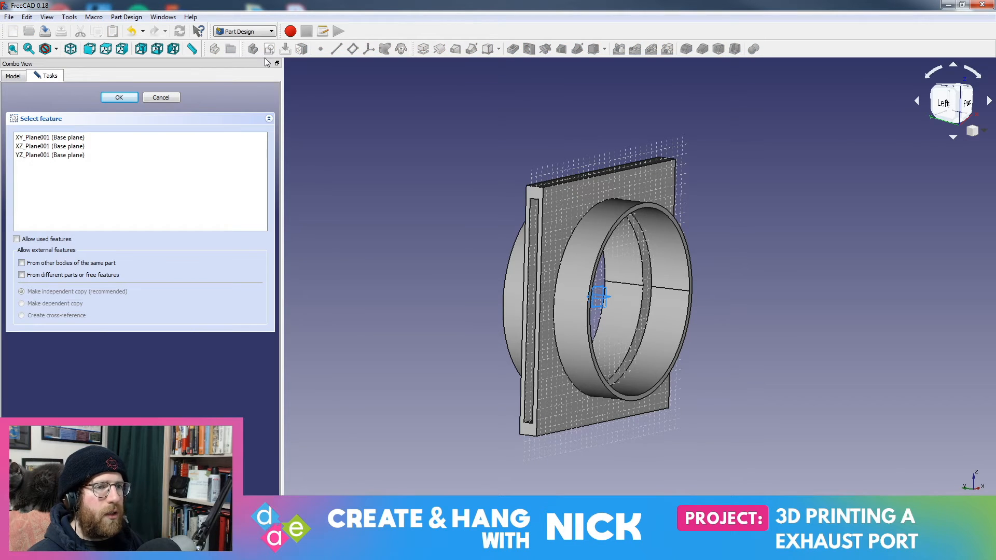
{"action": "middle_click_drag", "start_coordinate": [688, 232], "coordinate": [731, 253]}
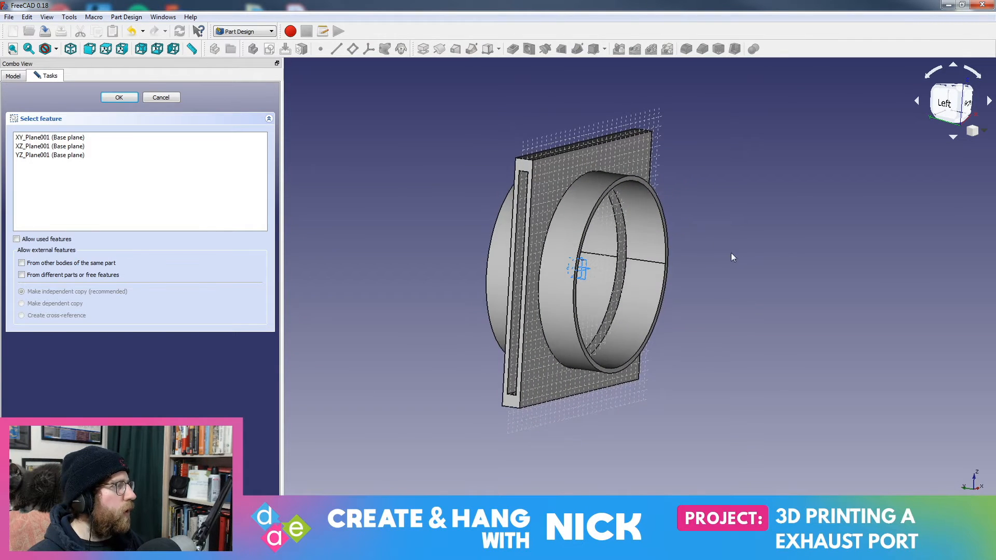
{"action": "left_click", "coordinate": [39, 157]}
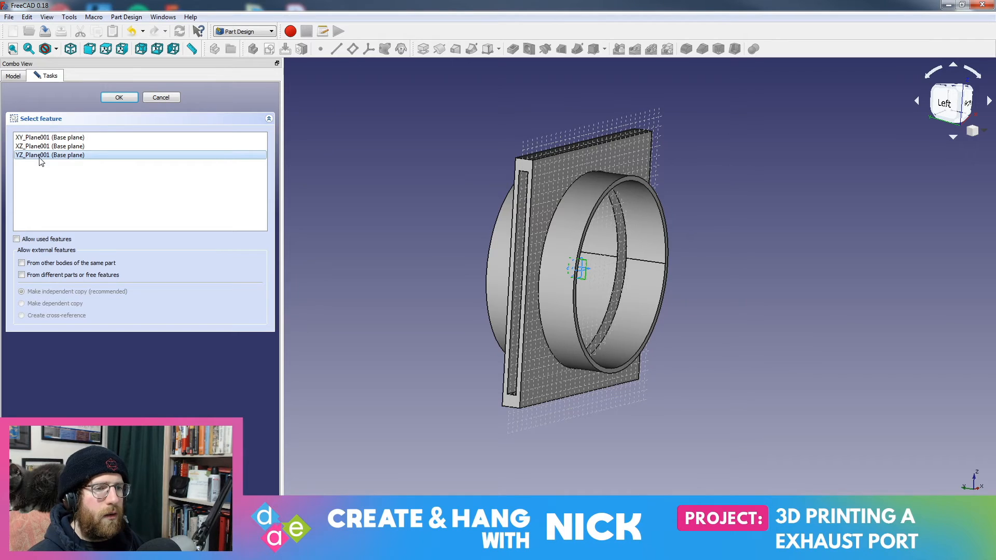
{"action": "left_click", "coordinate": [131, 98]}
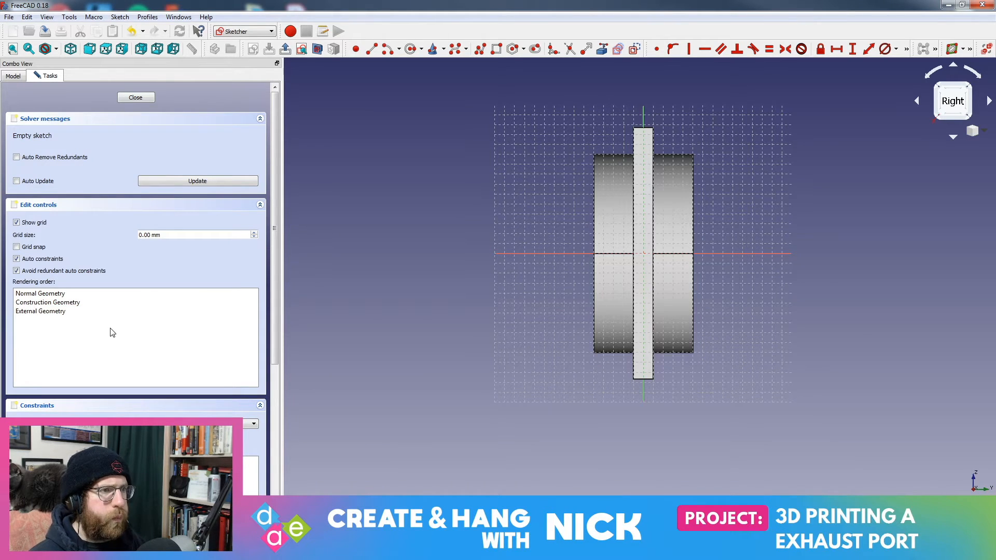
{"action": "scroll", "coordinate": [119, 343], "scroll_direction": "down", "scroll_amount": 2}
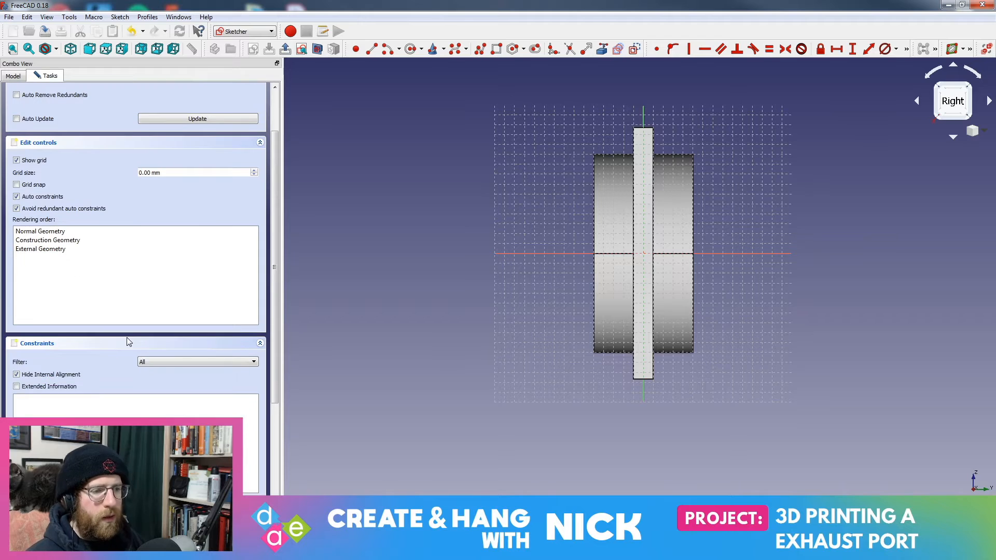
{"action": "scroll", "coordinate": [147, 329], "scroll_direction": "up", "scroll_amount": 1}
{"action": "scroll", "coordinate": [153, 317], "scroll_direction": "up", "scroll_amount": 1}
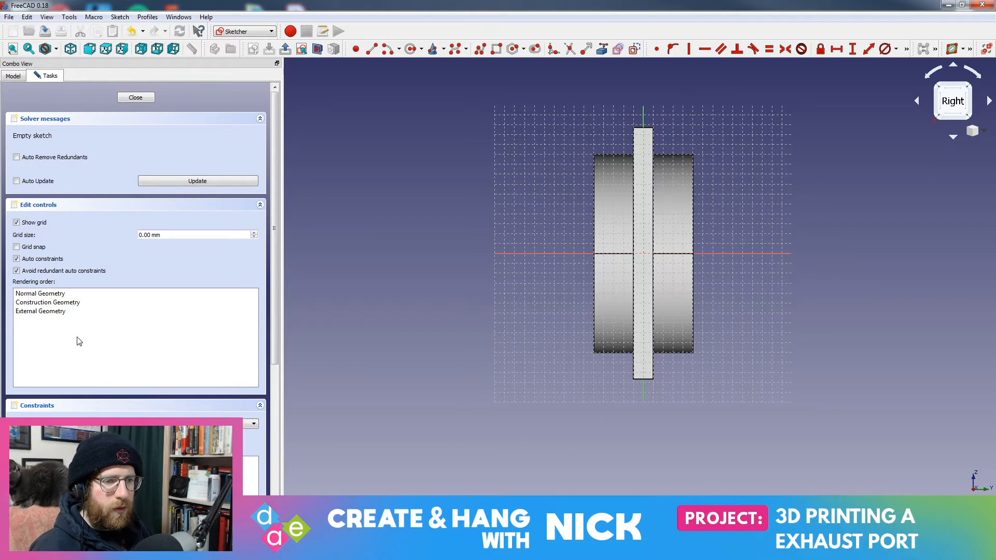
{"action": "scroll", "coordinate": [79, 341], "scroll_direction": "down", "scroll_amount": 8}
{"action": "scroll", "coordinate": [22, 85], "scroll_direction": "up", "scroll_amount": 8}
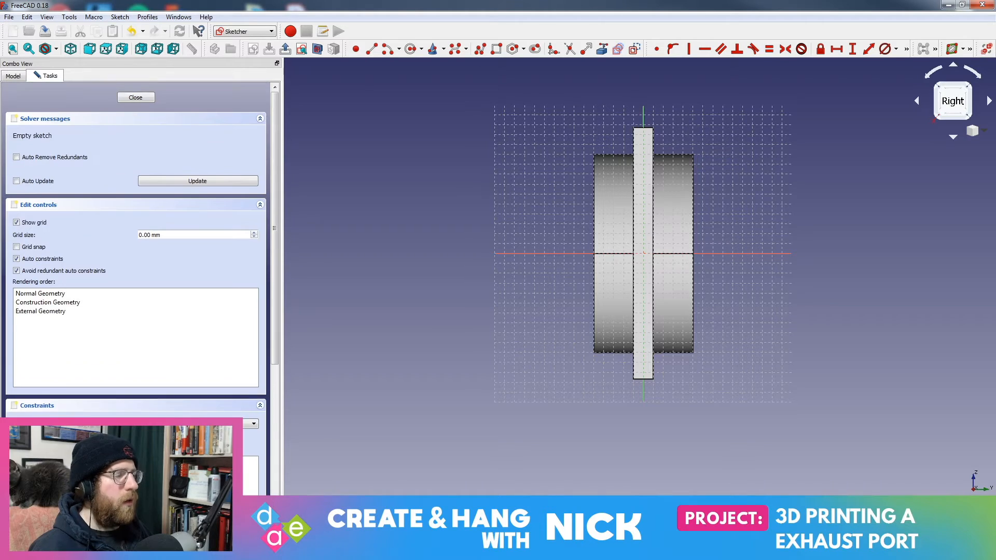
Make the Door Opening sketch in the Doorway body visible while the Door body's new sketch stays open
{"action": "left_click", "coordinate": [14, 76]}
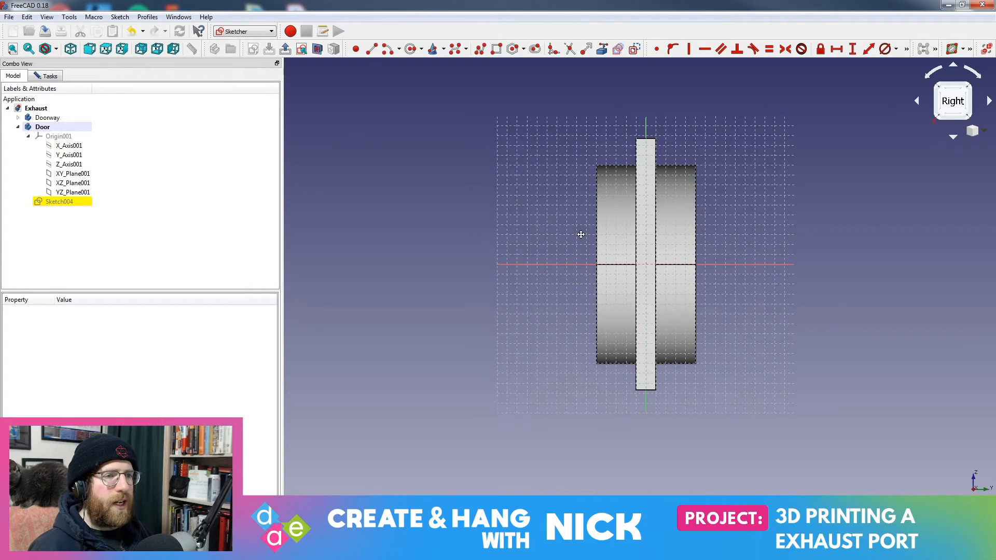
{"action": "left_click", "coordinate": [66, 202]}
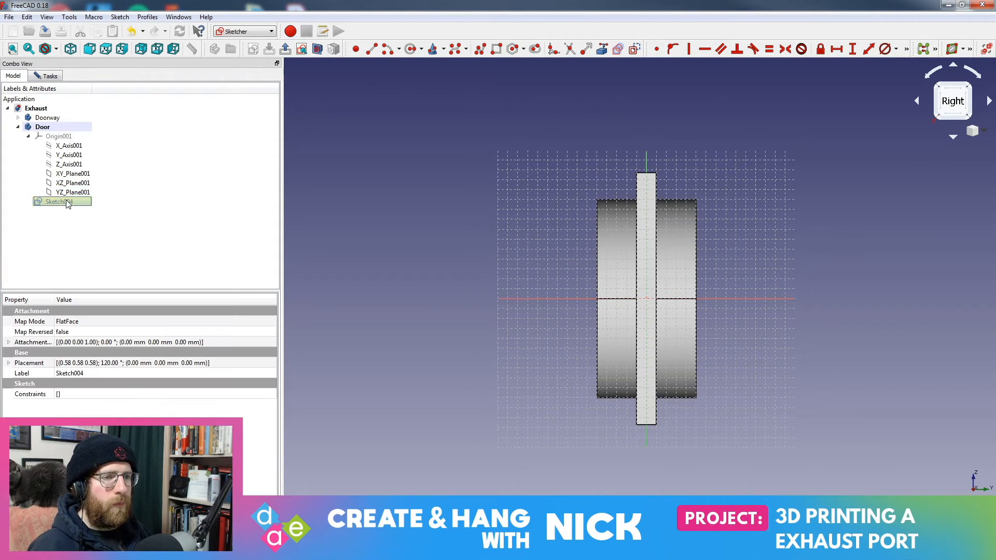
{"action": "left_click", "coordinate": [18, 117]}
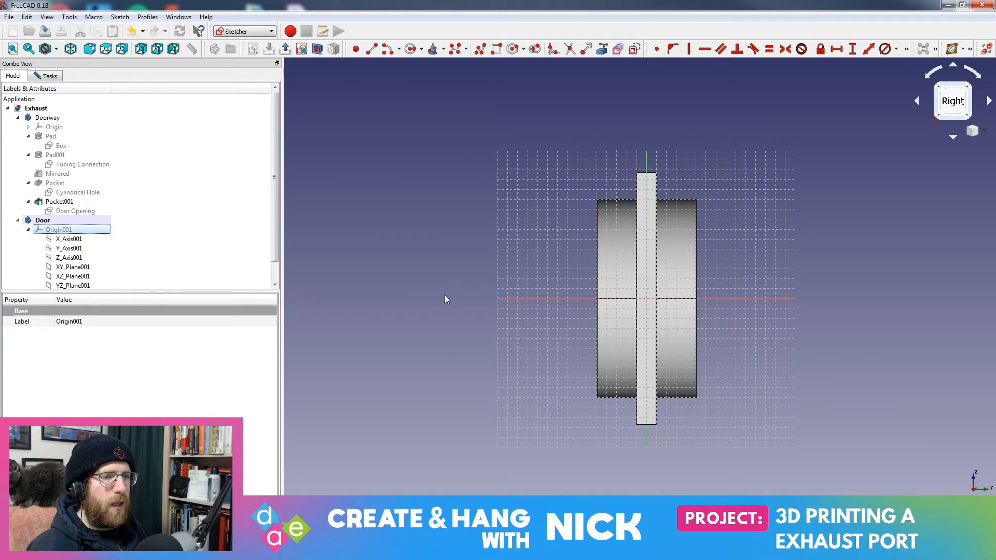
{"action": "left_click", "coordinate": [83, 210]}
{"action": "right_click", "coordinate": [83, 210]}
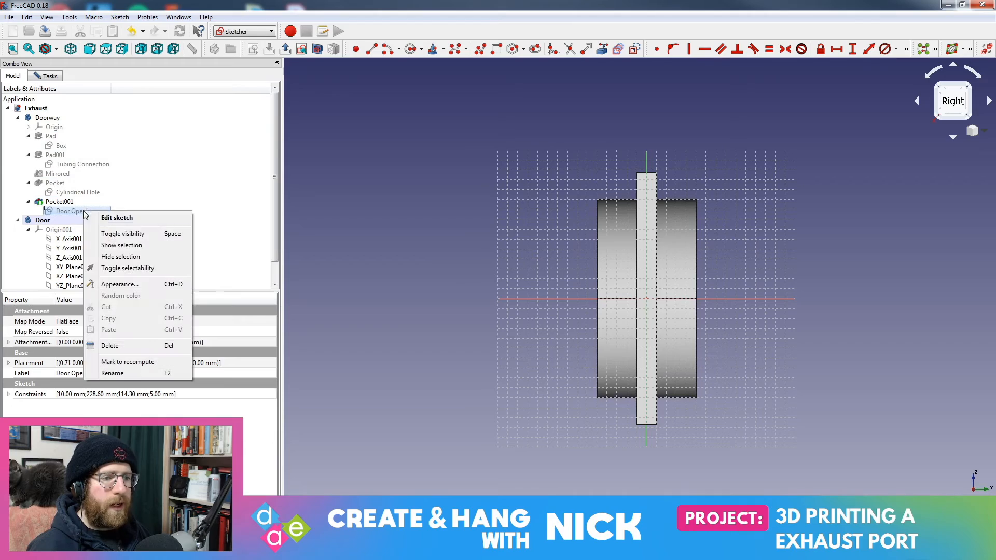
{"action": "left_click", "coordinate": [70, 210]}
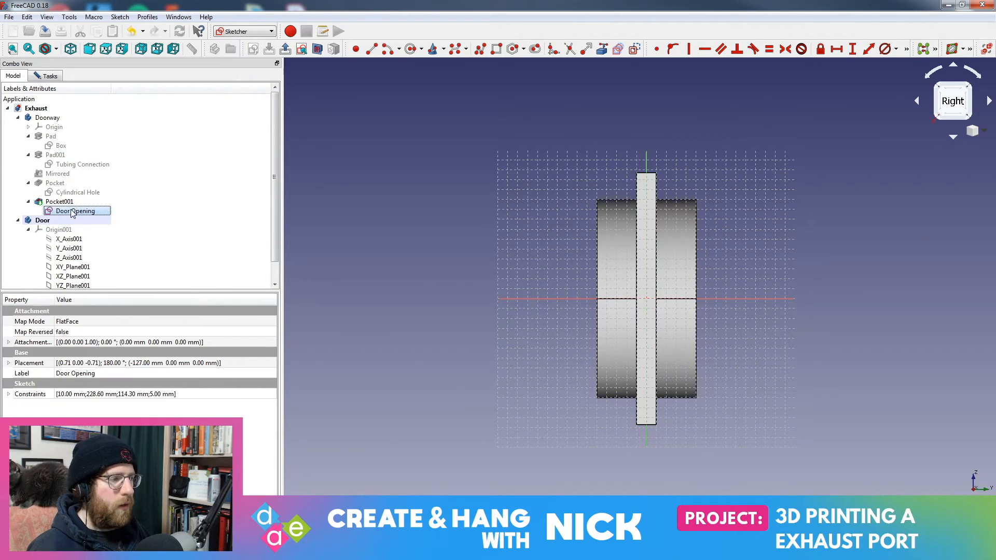
{"action": "middle_click_drag", "start_coordinate": [549, 234], "coordinate": [871, 295]}
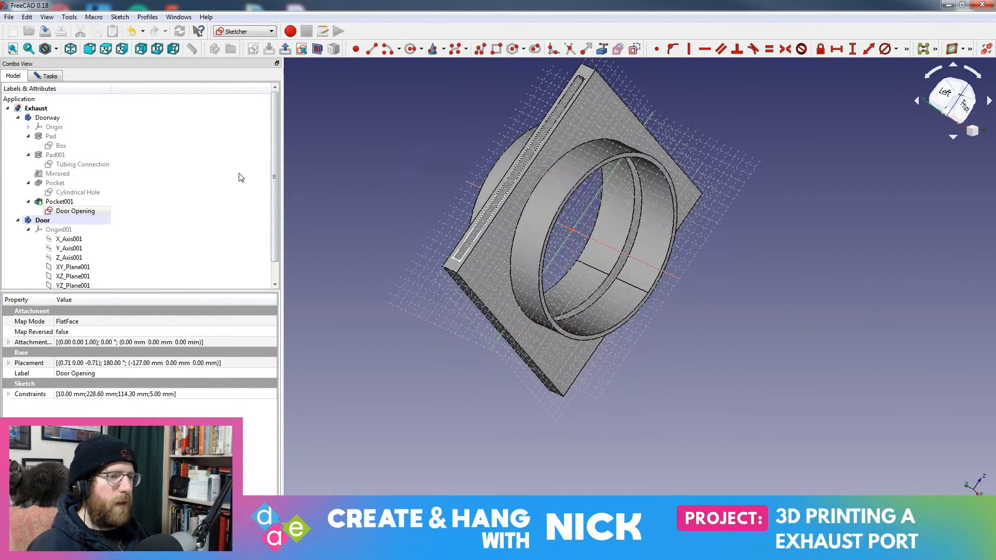
{"action": "left_click", "coordinate": [86, 218]}
{"action": "left_click", "coordinate": [84, 214]}
{"action": "right_click", "coordinate": [82, 213]}
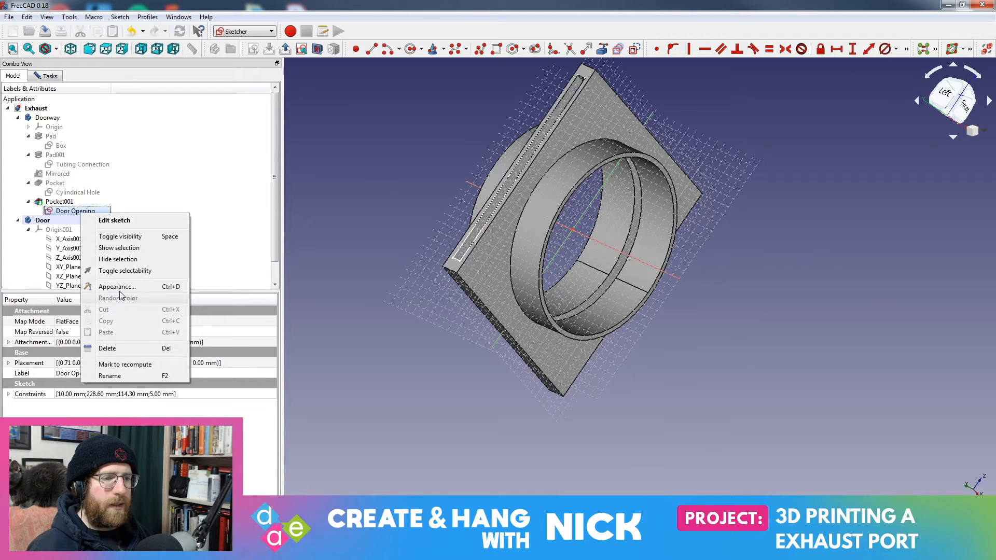
{"action": "left_click", "coordinate": [62, 203]}
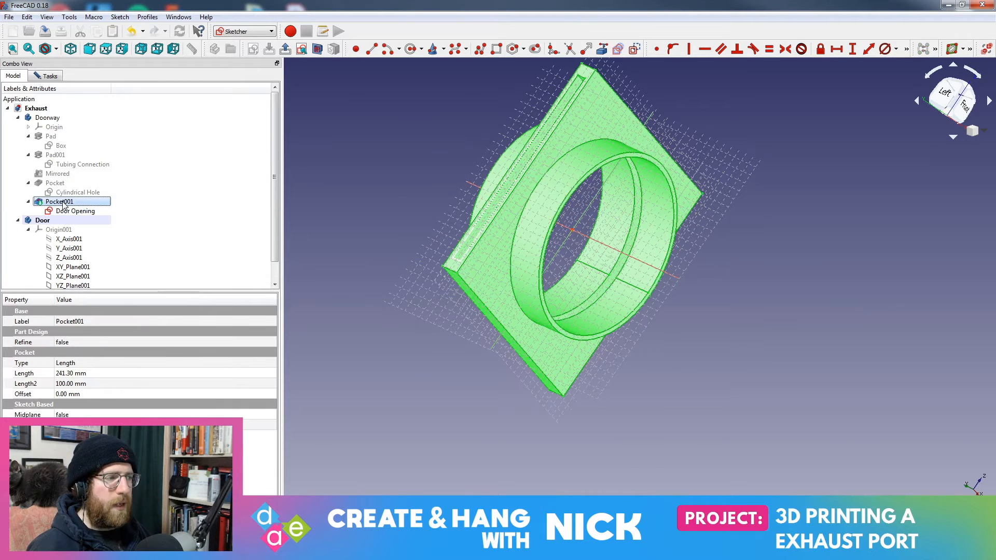
{"action": "left_click", "coordinate": [72, 212]}
{"action": "right_click", "coordinate": [72, 212]}
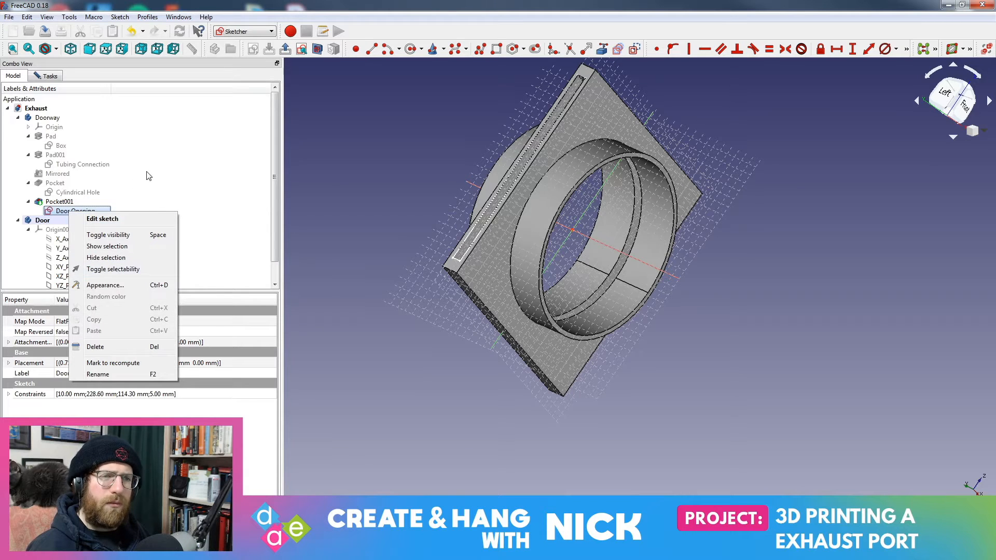
{"action": "left_click", "coordinate": [45, 118]}
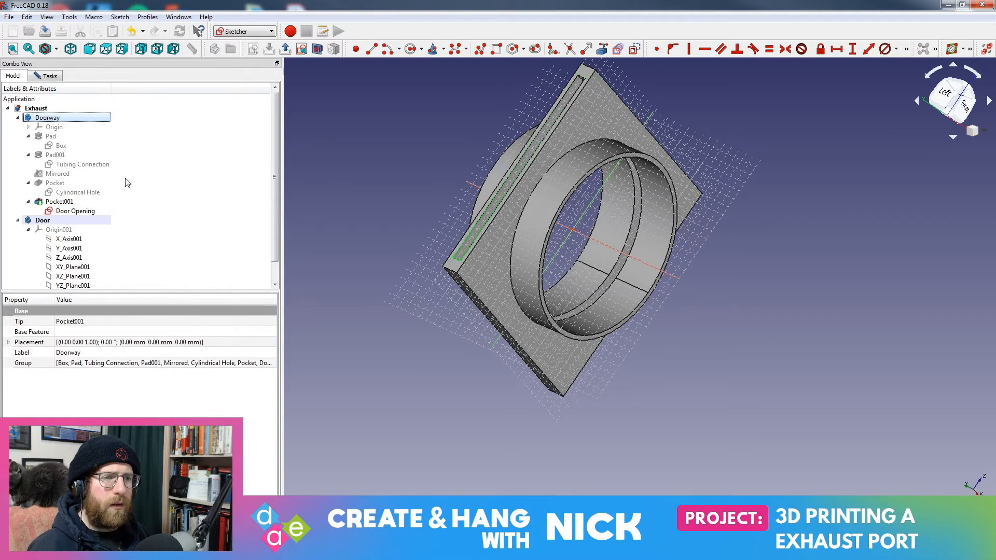
{"action": "double_click", "coordinate": [83, 213]}
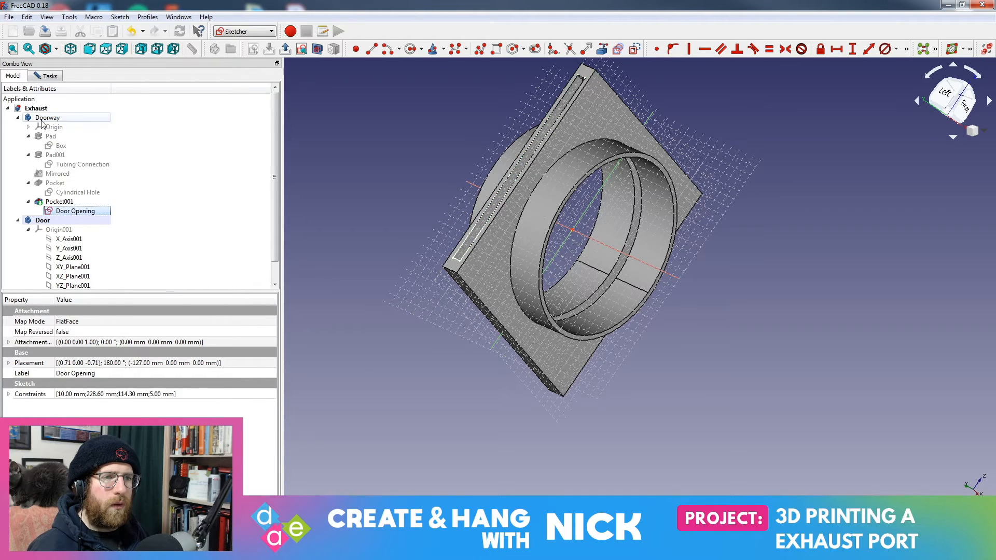
Close the open sketch and copy the Doorway body's Door Opening sketch without its dependencies
{"action": "left_click", "coordinate": [124, 99]}
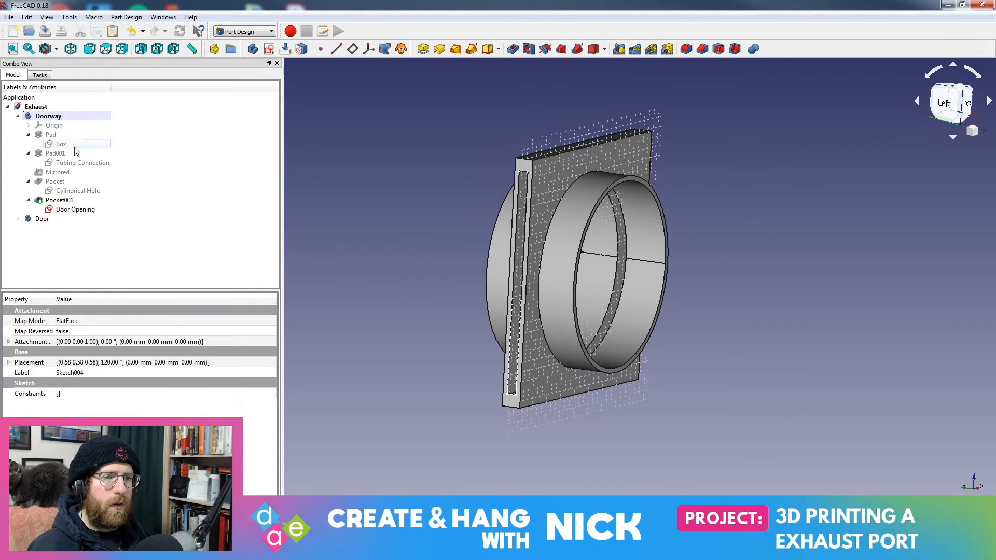
{"action": "right_click", "coordinate": [69, 210]}
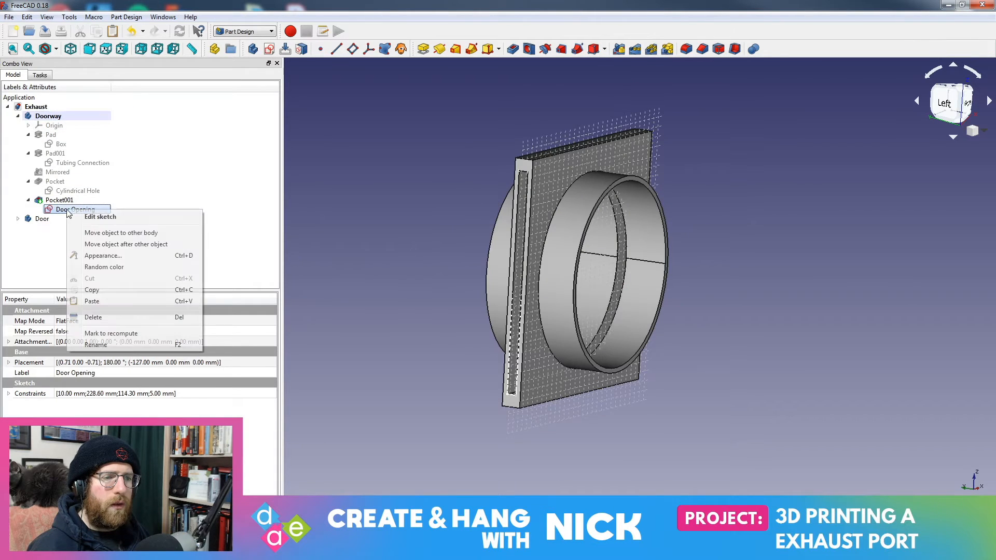
{"action": "left_click", "coordinate": [102, 290]}
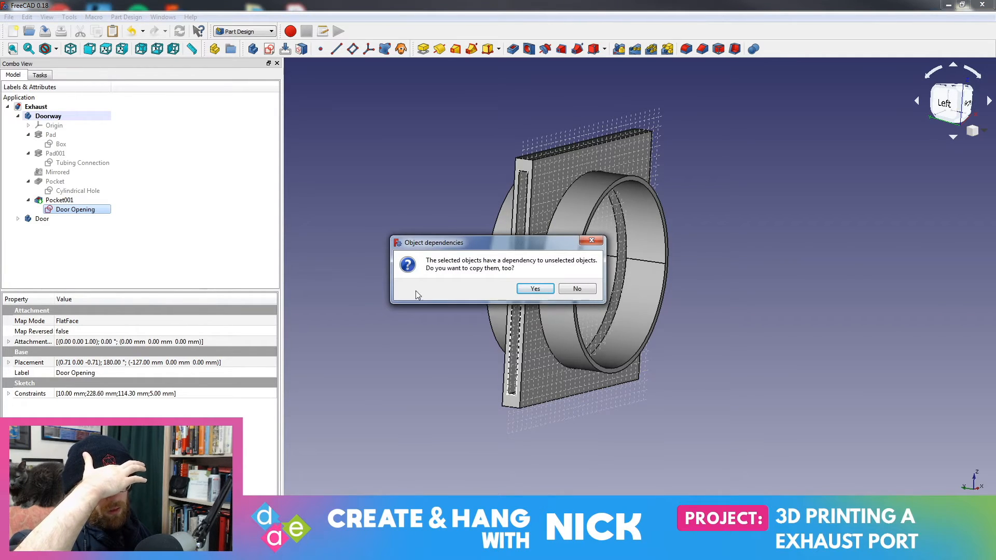
{"action": "left_click", "coordinate": [576, 289]}
Activate the Door body, paste the copied Door Opening sketch, and place the copy inside that body
{"action": "double_click", "coordinate": [41, 219]}
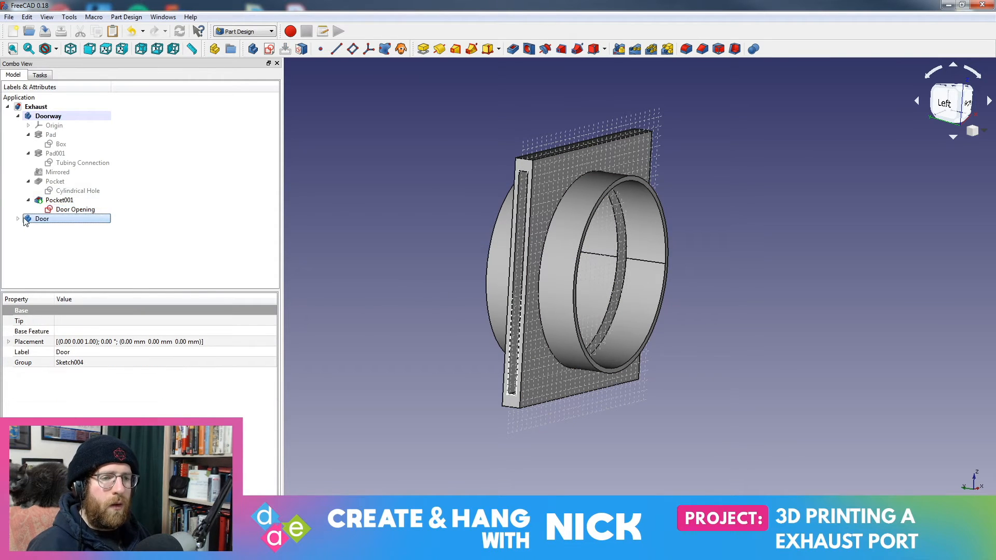
{"action": "left_click", "coordinate": [54, 200]}
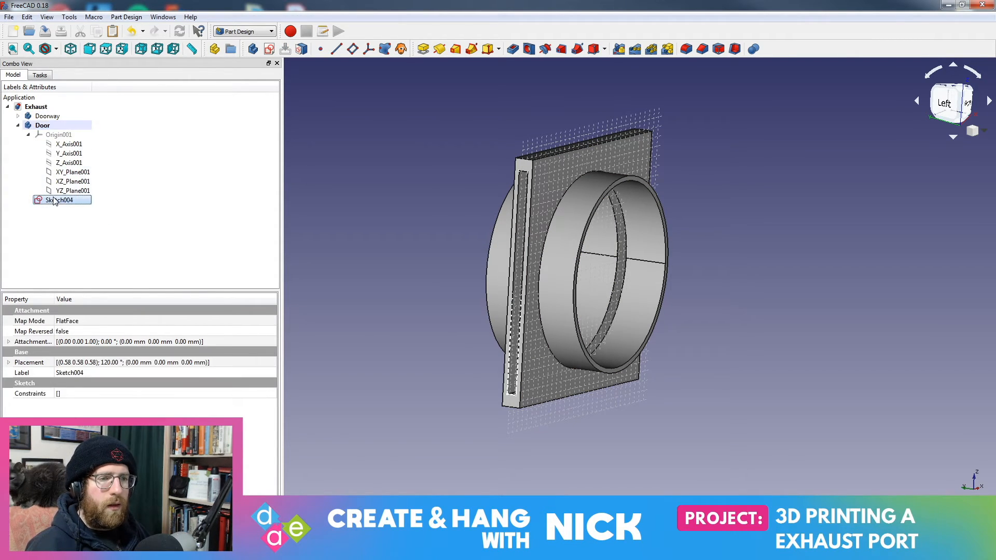
{"action": "right_click", "coordinate": [54, 199]}
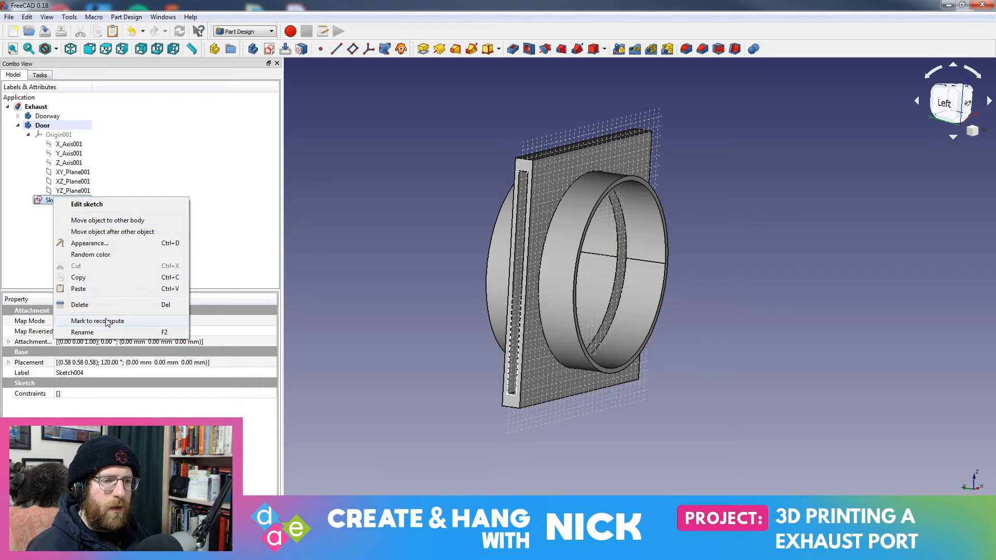
{"action": "left_click", "coordinate": [100, 289]}
{"action": "left_click", "coordinate": [63, 210]}
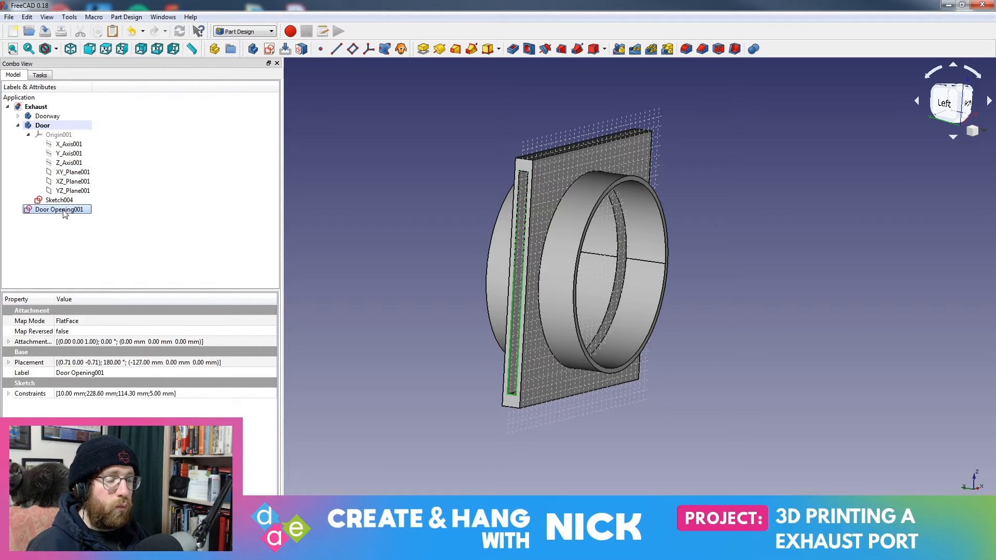
{"action": "key", "text": "Up"}
{"action": "mouse_move", "coordinate": [61, 212]}
{"action": "left_mouse_down"}
{"action": "mouse_move", "coordinate": [45, 212]}
{"action": "mouse_move", "coordinate": [48, 118]}
{"action": "mouse_move", "coordinate": [51, 128]}
{"action": "left_mouse_up"}
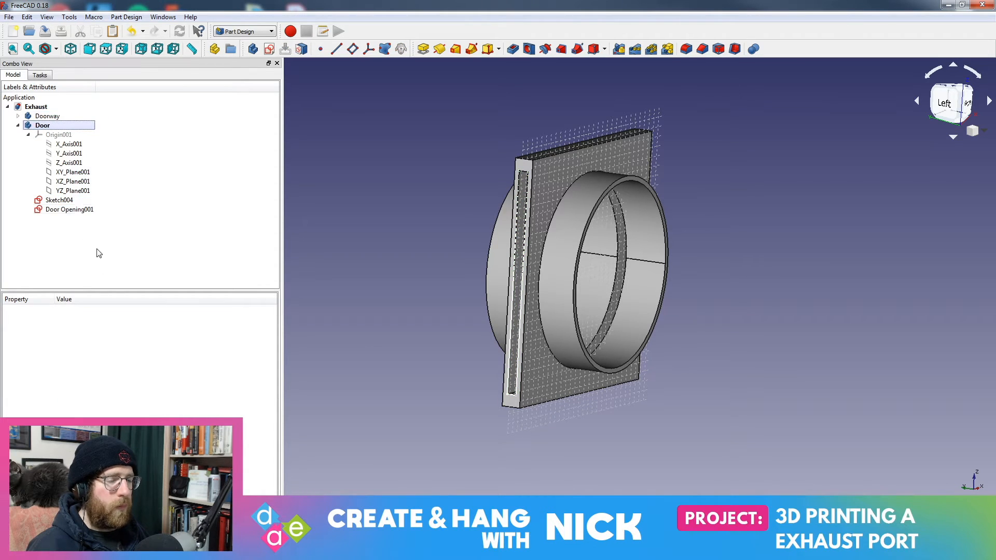
Delete the empty sketch Sketch004 from the Door body
{"action": "left_click", "coordinate": [69, 203]}
{"action": "right_click", "coordinate": [73, 203]}
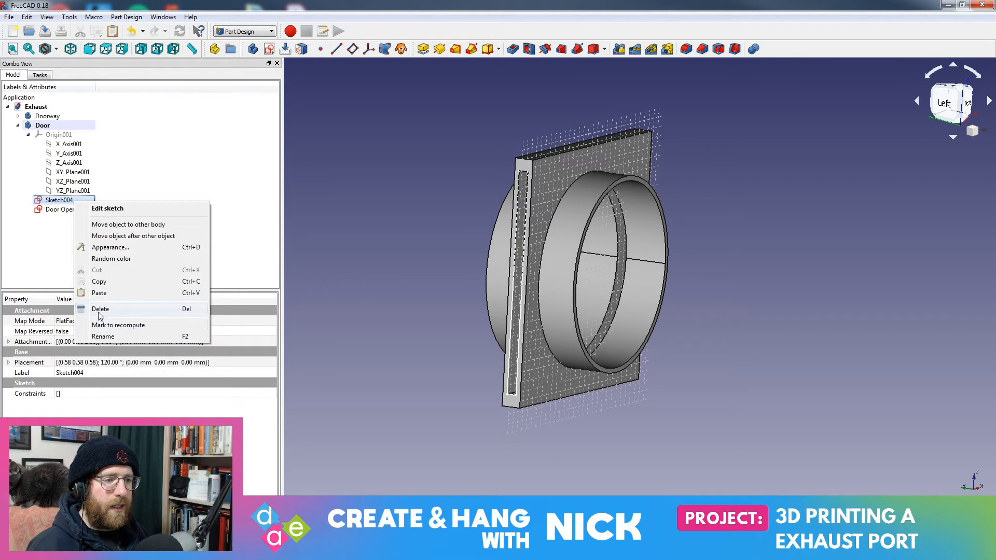
{"action": "left_click", "coordinate": [98, 309]}
Examine the copied opening sketch's dimensions and constraints and its position relative to the doorway model
{"action": "left_click", "coordinate": [52, 201]}
{"action": "double_click", "coordinate": [50, 201]}
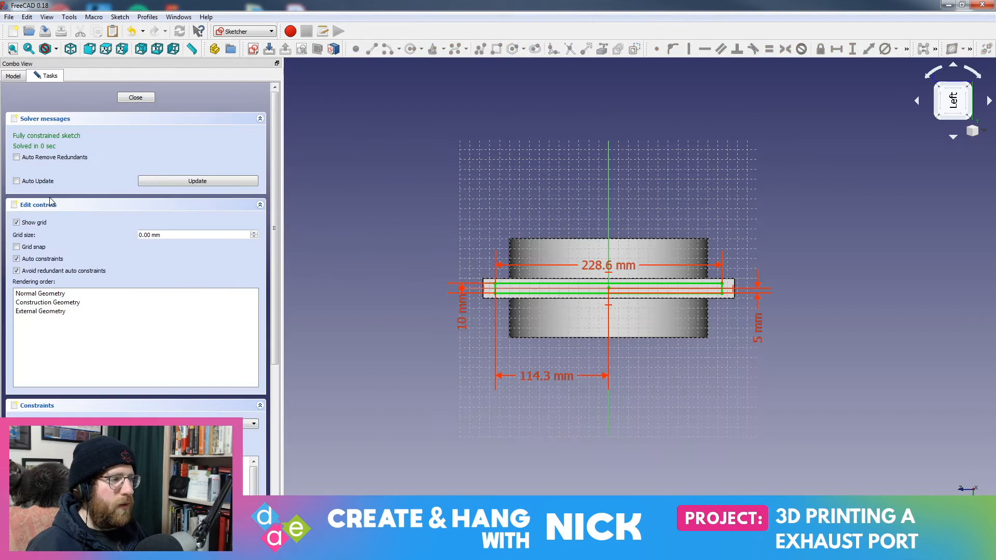
{"action": "scroll", "coordinate": [682, 360], "scroll_direction": "up", "scroll_amount": 5}
{"action": "scroll", "coordinate": [685, 364], "scroll_direction": "down", "scroll_amount": 2}
{"action": "middle_click_drag", "start_coordinate": [715, 295], "coordinate": [733, 345]}
{"action": "scroll", "coordinate": [828, 222], "scroll_direction": "down", "scroll_amount": 6}
{"action": "middle_click_drag", "start_coordinate": [828, 224], "coordinate": [632, 297]}
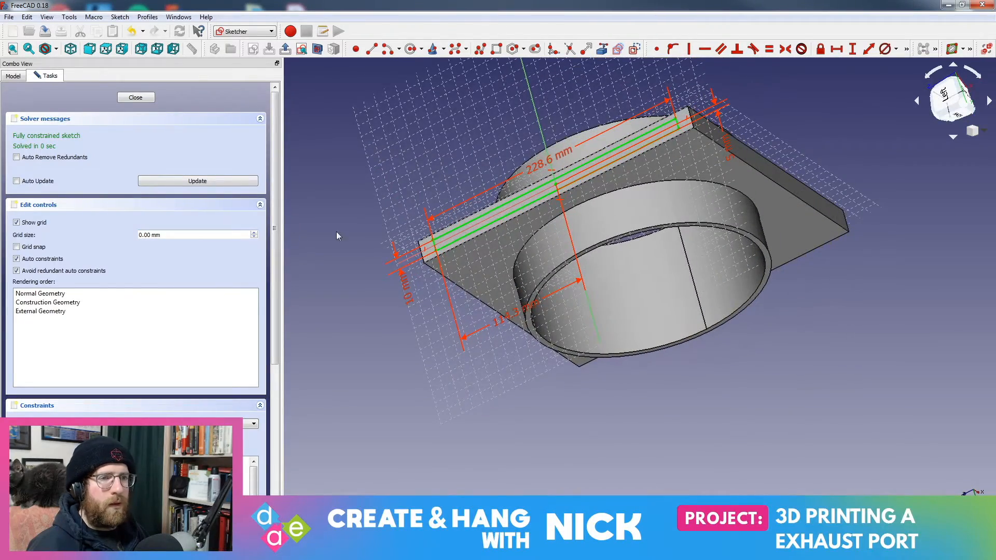
{"action": "left_click", "coordinate": [127, 98]}
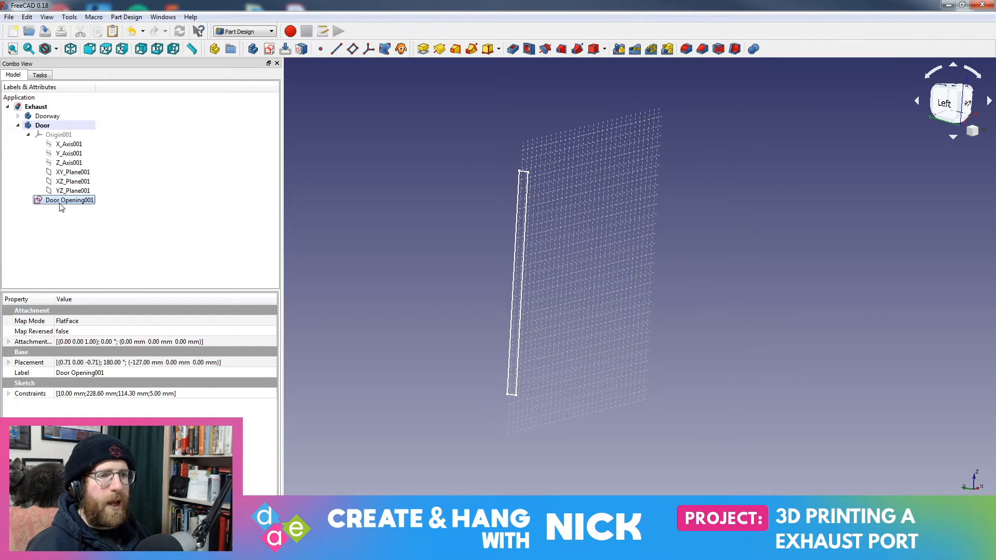
{"action": "double_click", "coordinate": [60, 203]}
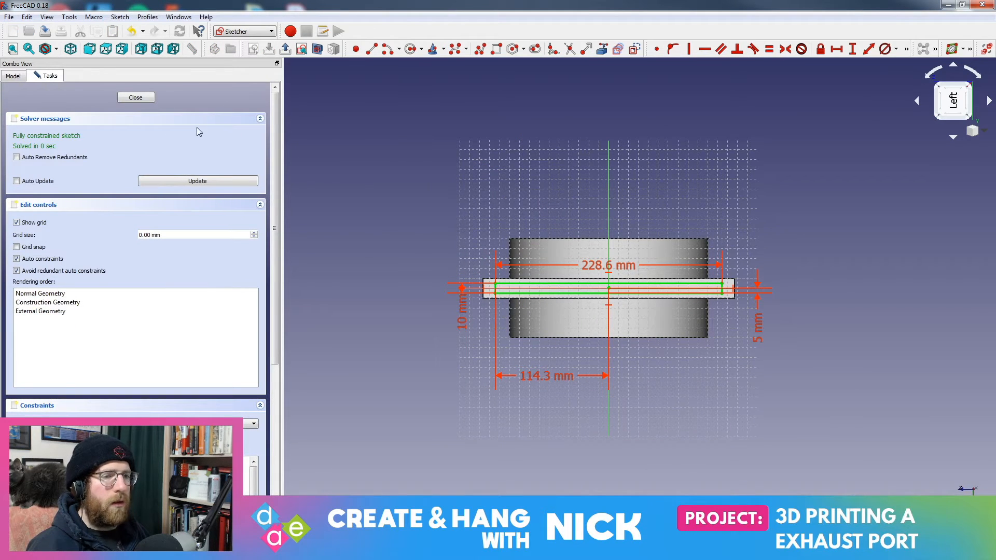
{"action": "left_click", "coordinate": [127, 99]}
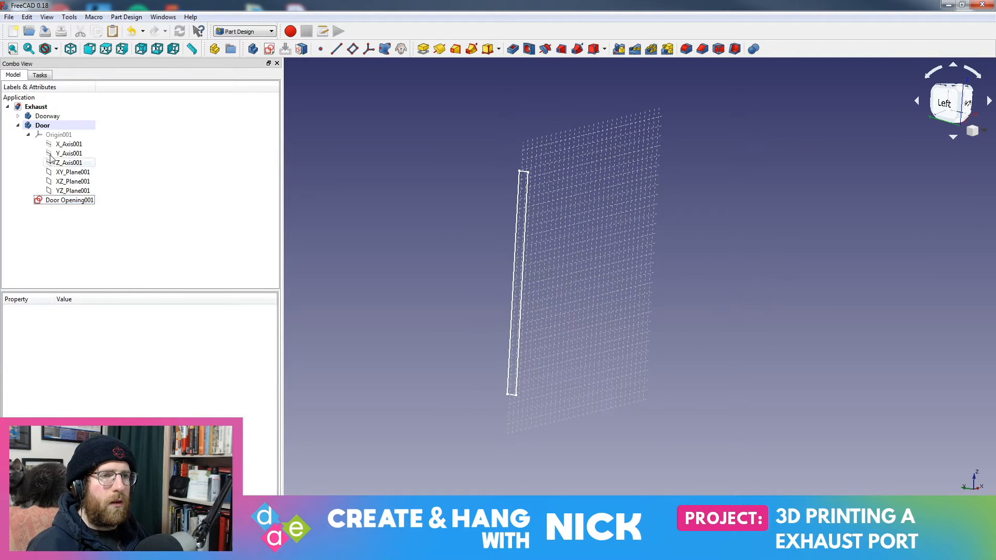
{"action": "left_click", "coordinate": [46, 75]}
{"action": "left_click", "coordinate": [15, 74]}
{"action": "left_click", "coordinate": [76, 200]}
{"action": "left_click", "coordinate": [41, 75]}
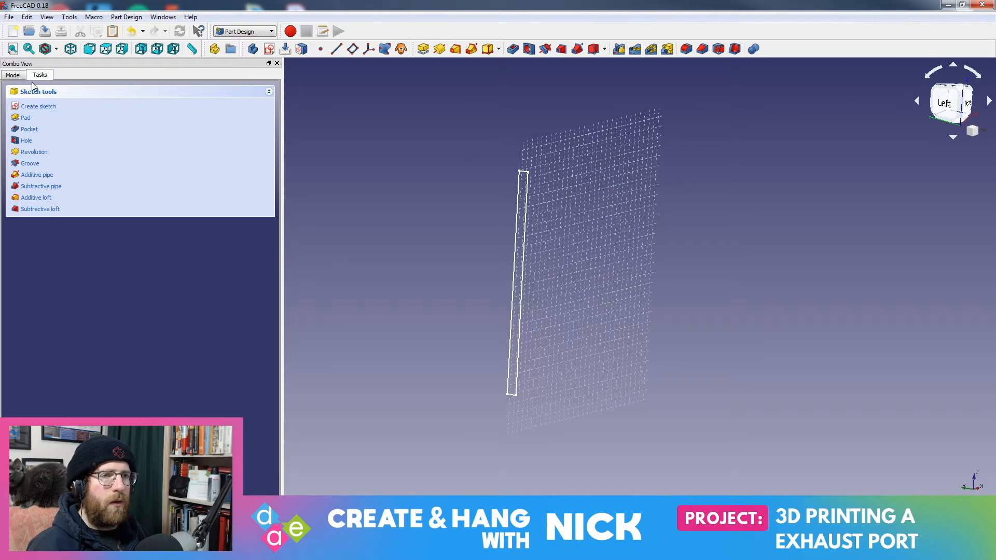
{"action": "left_click", "coordinate": [13, 74]}
{"action": "left_click", "coordinate": [18, 126]}
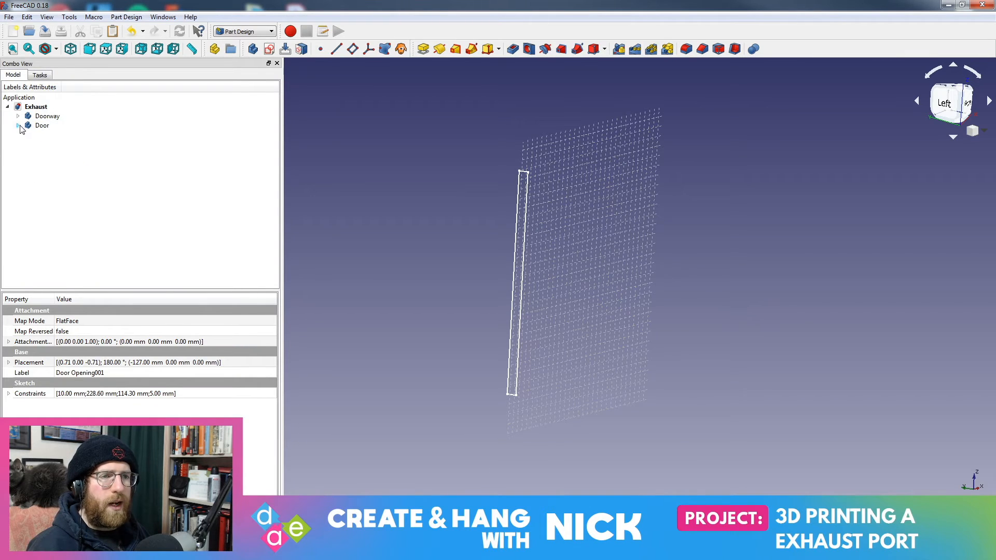
{"action": "left_click", "coordinate": [18, 125]}
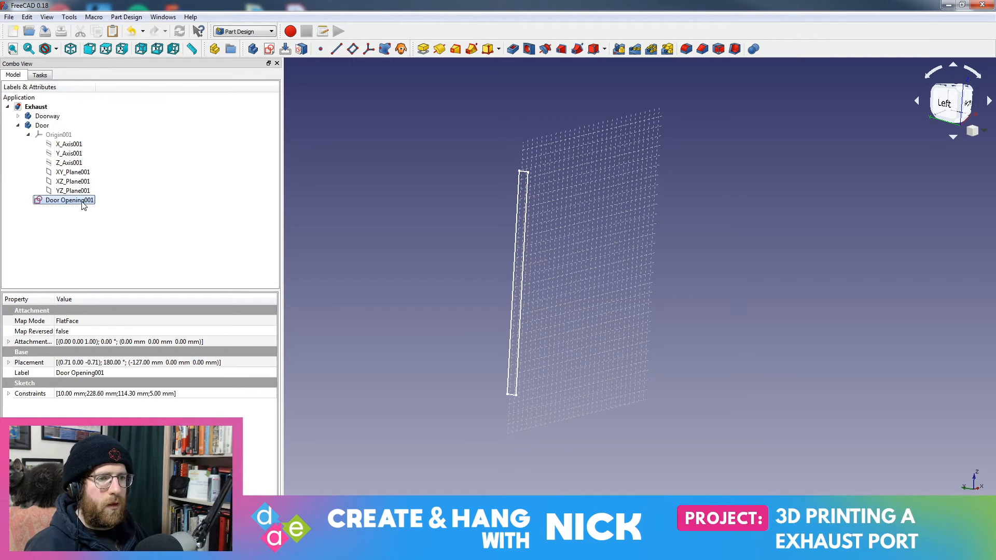
Rename the copied opening sketch in the Door body as Door
{"action": "left_click", "coordinate": [72, 191]}
{"action": "left_click", "coordinate": [66, 203]}
{"action": "right_click", "coordinate": [61, 206]}
{"action": "left_click", "coordinate": [117, 339]}
{"action": "type", "text": "Door"}
{"action": "key", "text": "Return"}
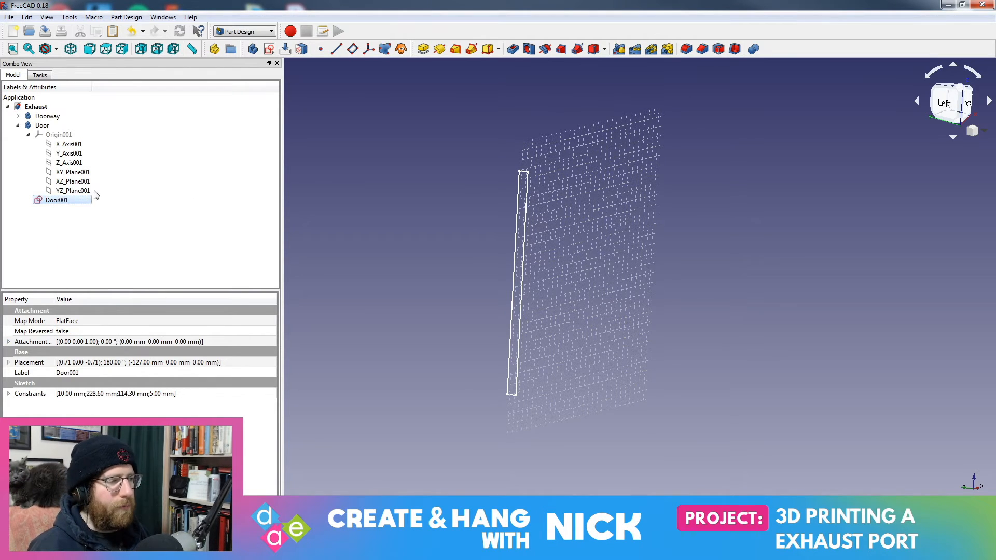
Try to pad the renamed sketch in the Door body
{"action": "left_click", "coordinate": [39, 75]}
{"action": "left_click", "coordinate": [26, 117]}
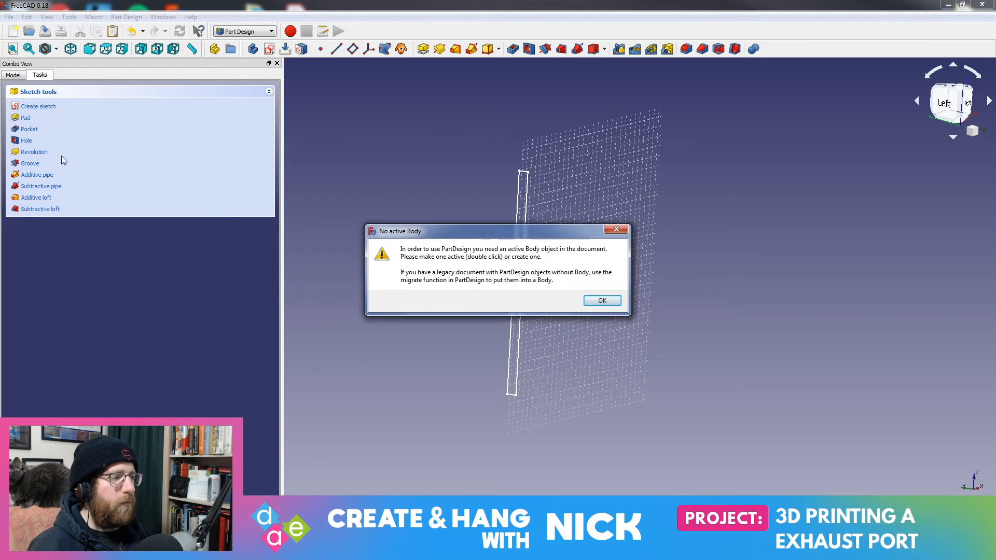
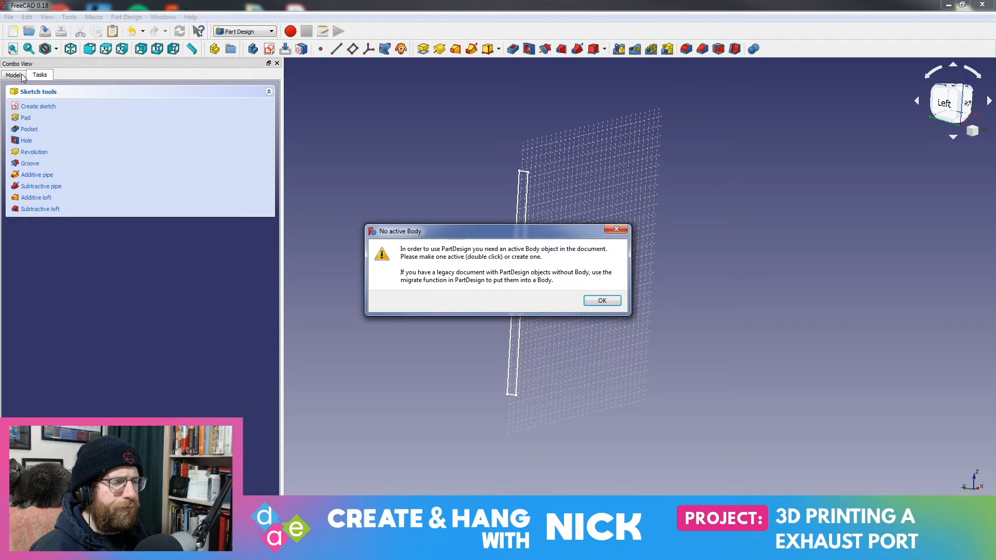
{"action": "left_click", "coordinate": [591, 301]}
{"action": "left_click", "coordinate": [13, 75]}
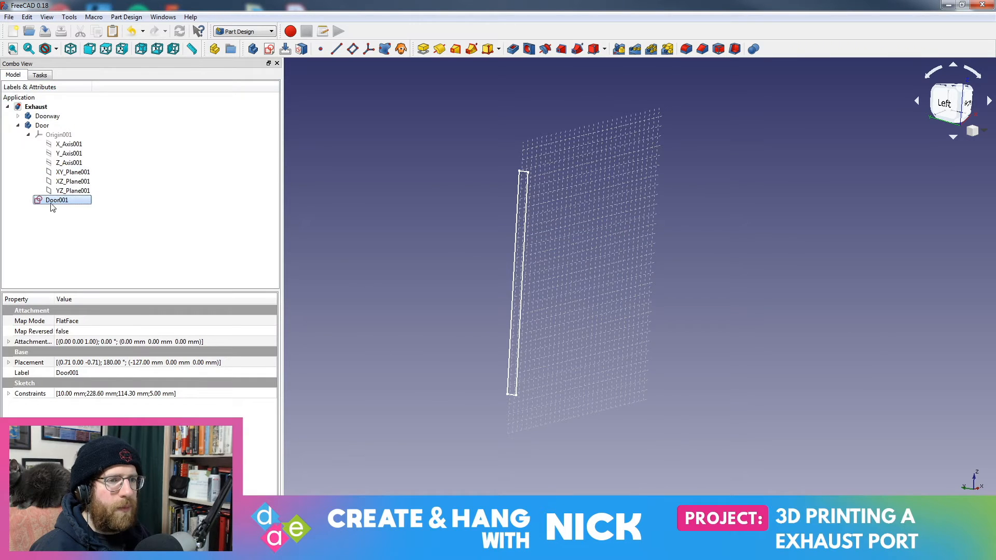
Try to move the copied sketch from the Door body to another body
{"action": "left_click", "coordinate": [28, 135]}
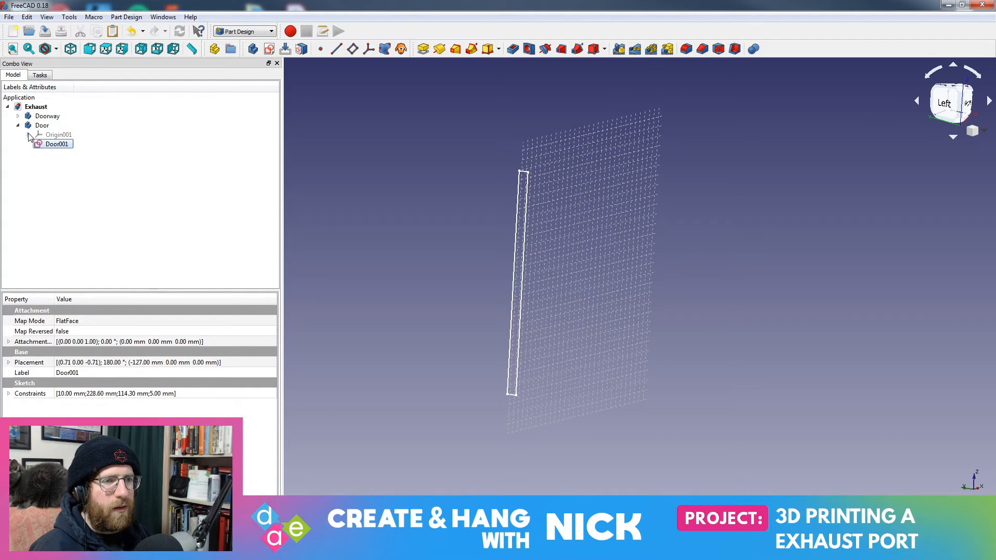
{"action": "right_click", "coordinate": [50, 148]}
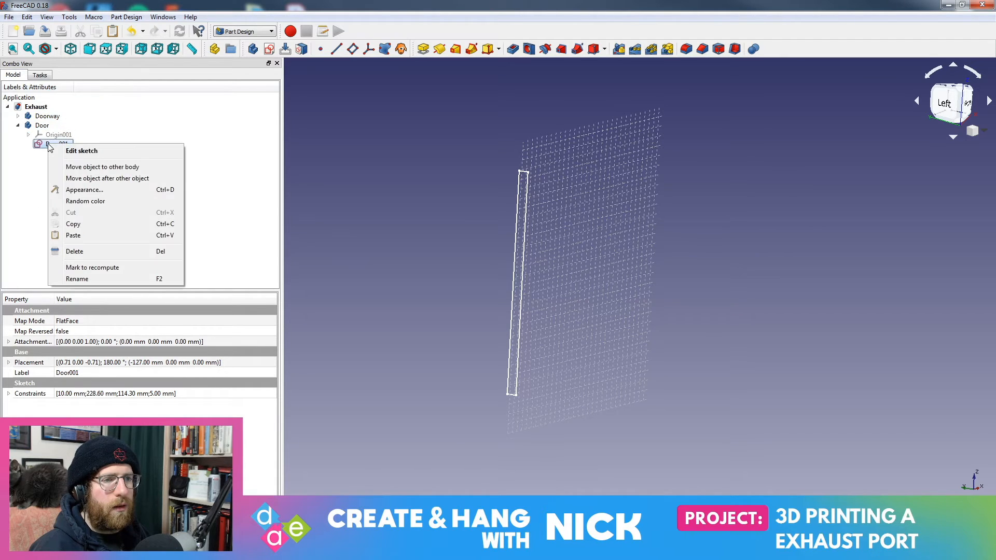
{"action": "left_click", "coordinate": [102, 167]}
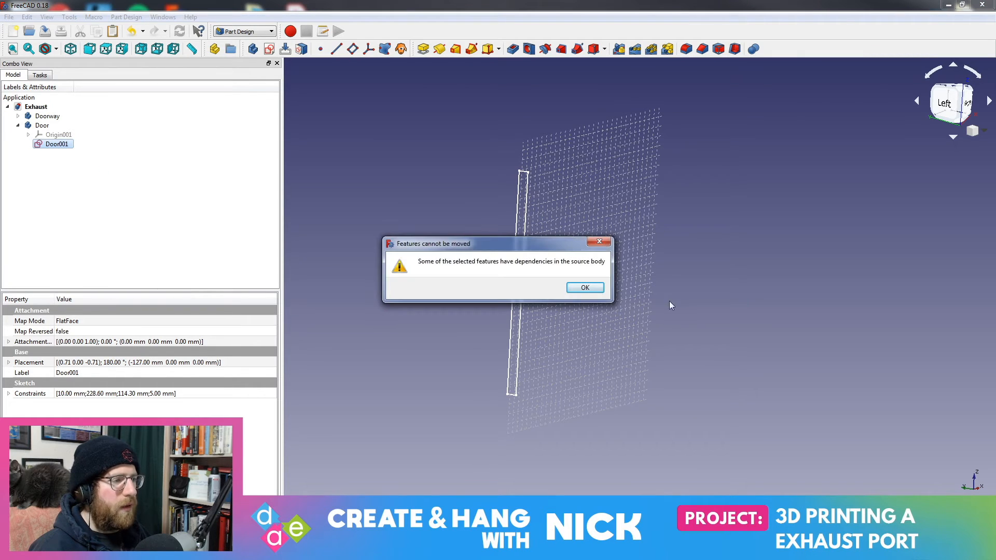
{"action": "left_click", "coordinate": [574, 289]}
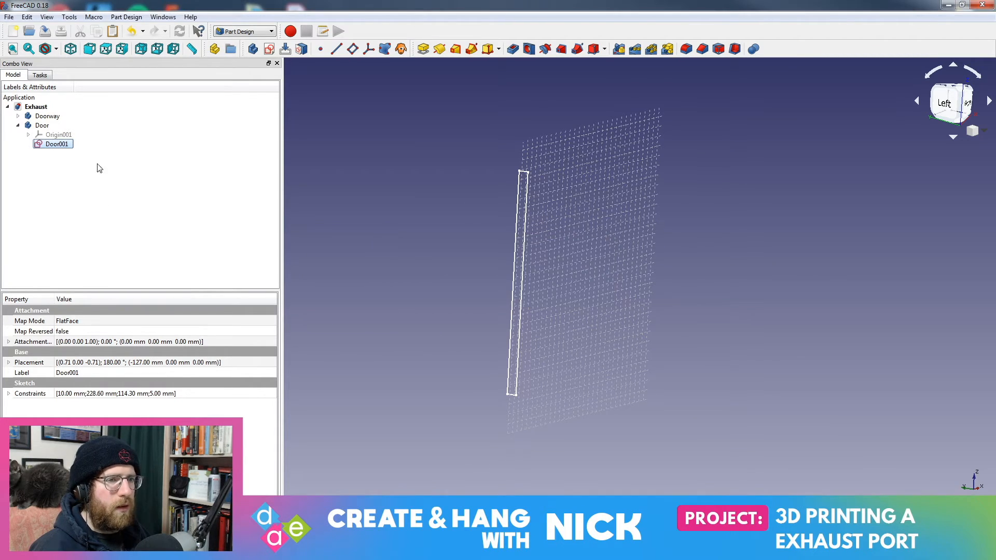
{"action": "right_click", "coordinate": [65, 149]}
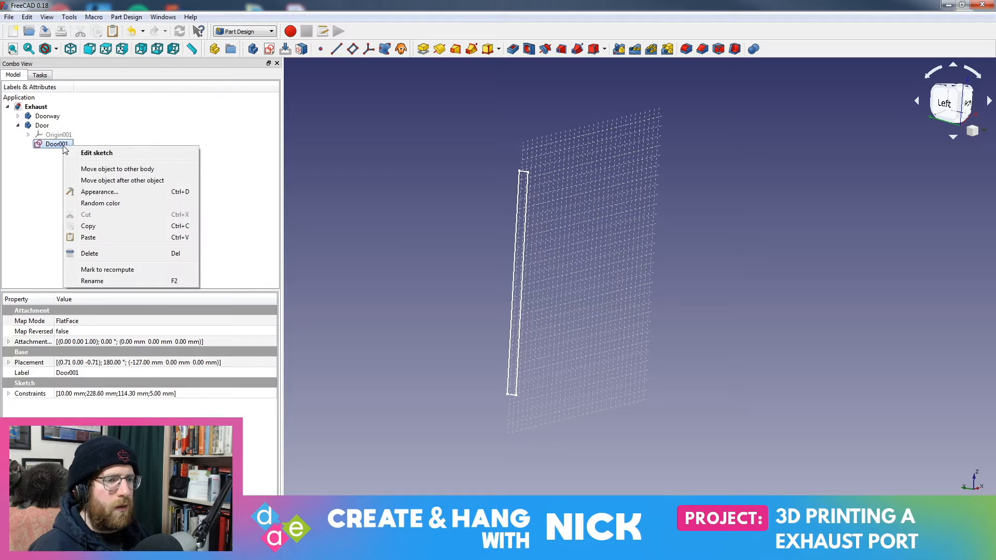
{"action": "left_click", "coordinate": [84, 181]}
{"action": "left_click", "coordinate": [530, 276]}
{"action": "left_click", "coordinate": [528, 273]}
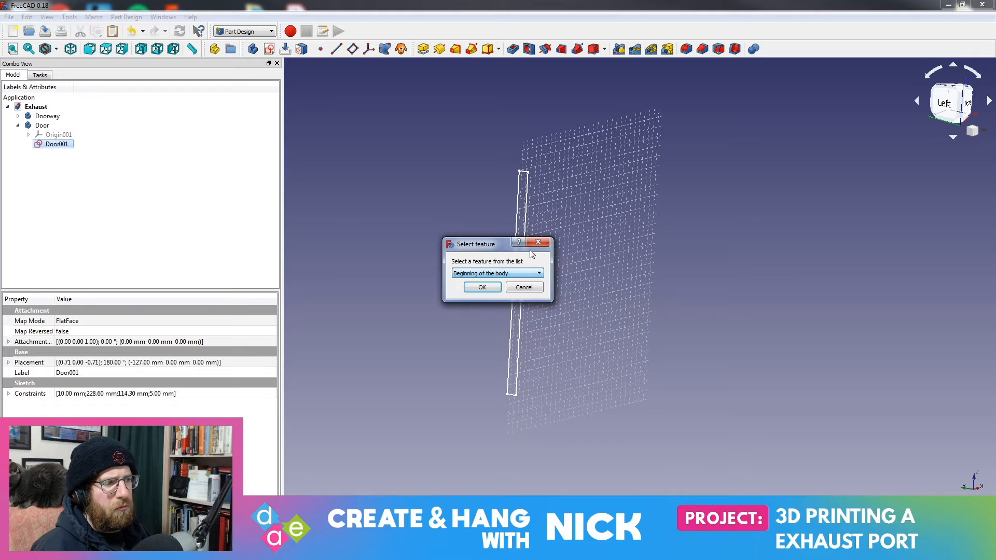
{"action": "left_click", "coordinate": [537, 243]}
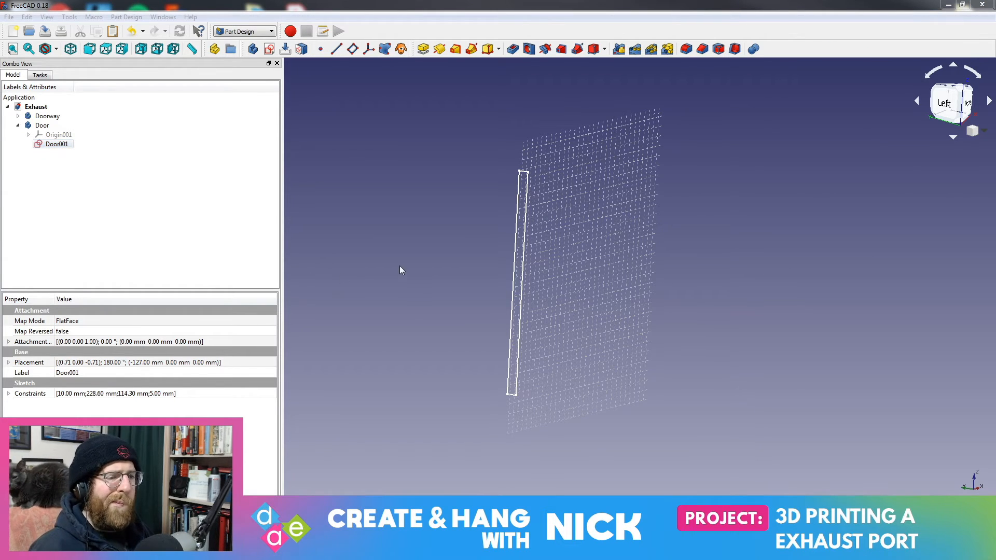
Examine the Door001 sketch's available operations and its data and view properties
{"action": "left_click", "coordinate": [57, 144]}
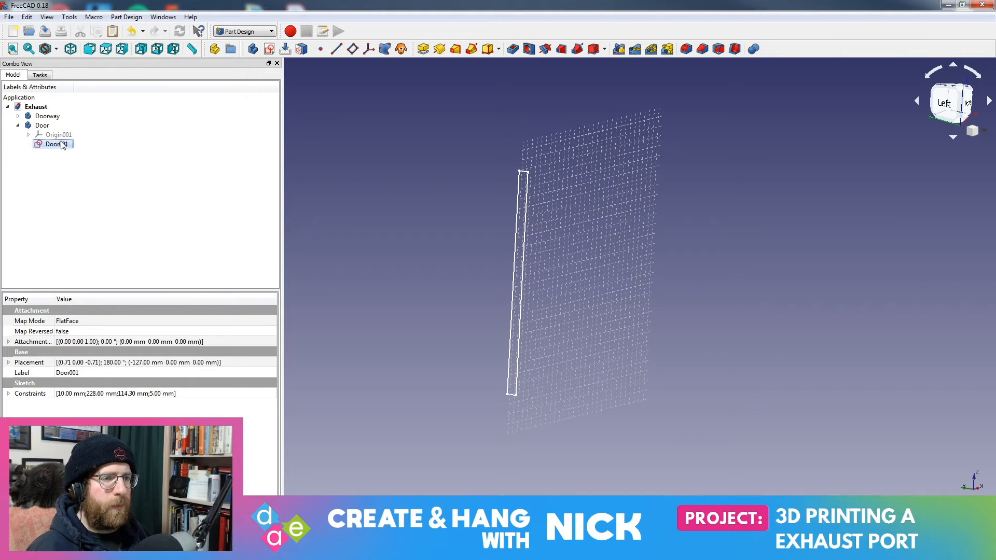
{"action": "right_click", "coordinate": [63, 145]}
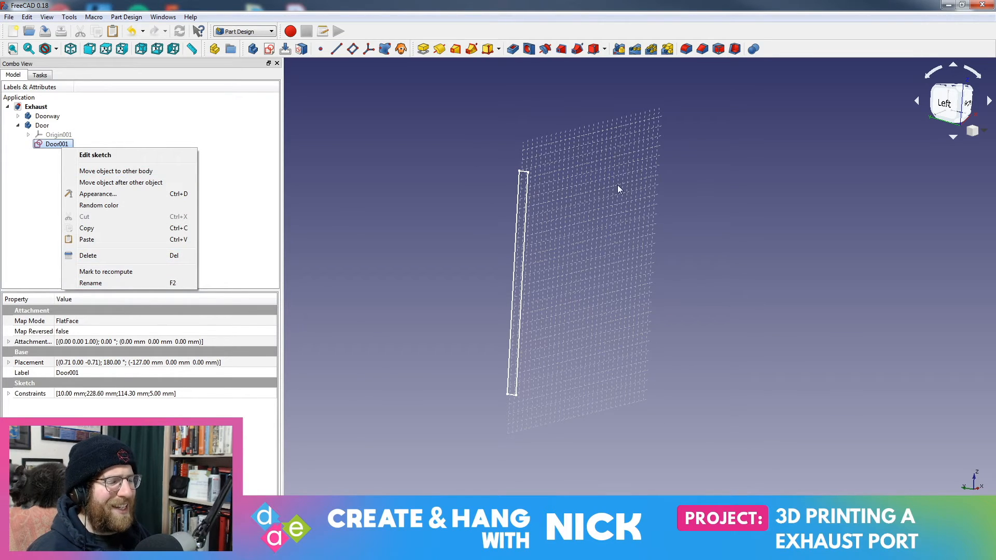
{"action": "left_click", "coordinate": [44, 116]}
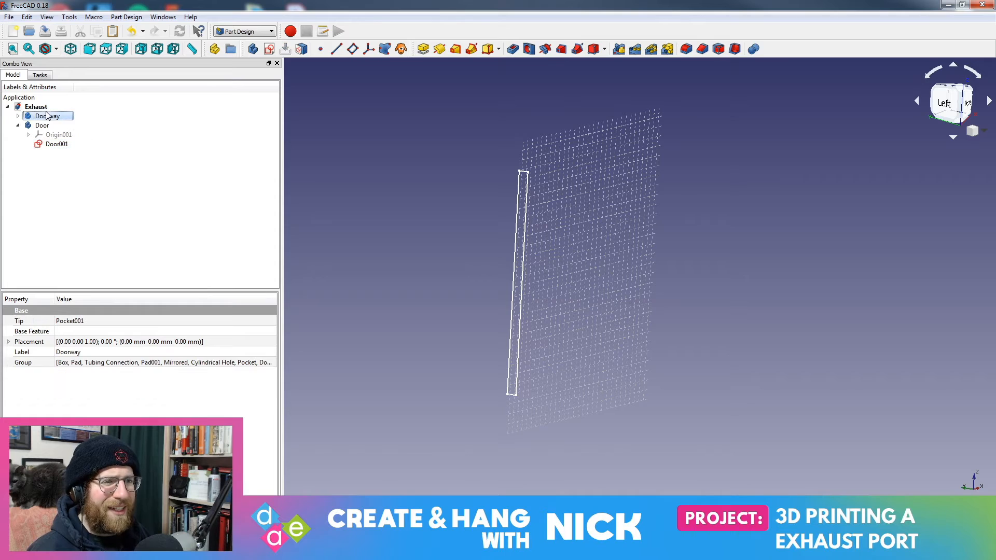
{"action": "left_click", "coordinate": [48, 145]}
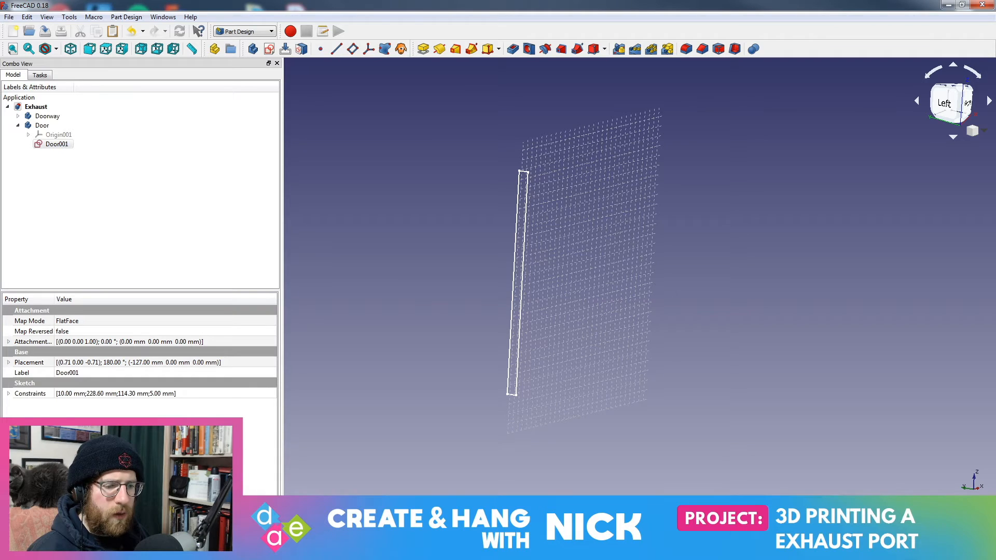
{"action": "left_click", "coordinate": [12, 521]}
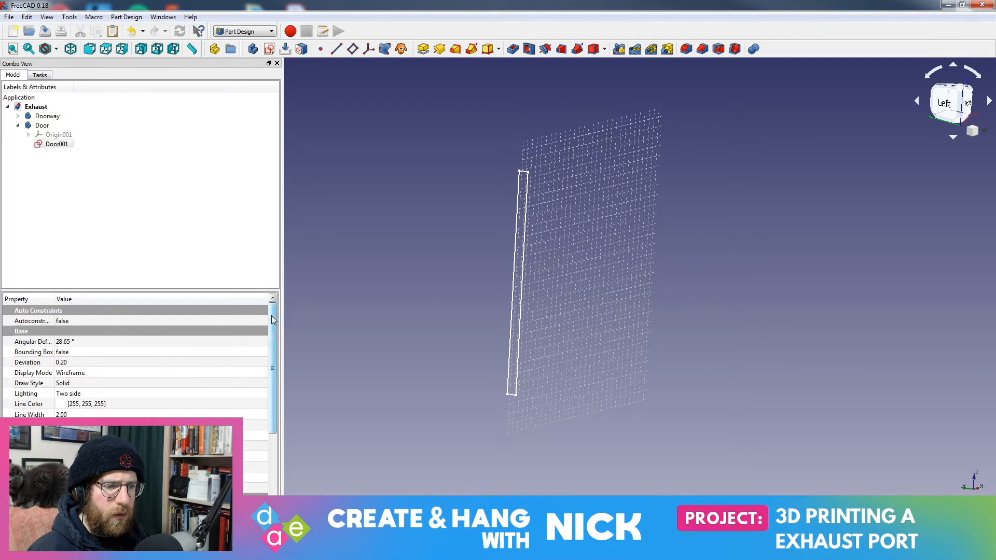
{"action": "scroll", "coordinate": [274, 332], "scroll_direction": "down", "scroll_amount": 1}
{"action": "left_click_drag", "start_coordinate": [275, 332], "coordinate": [278, 386]}
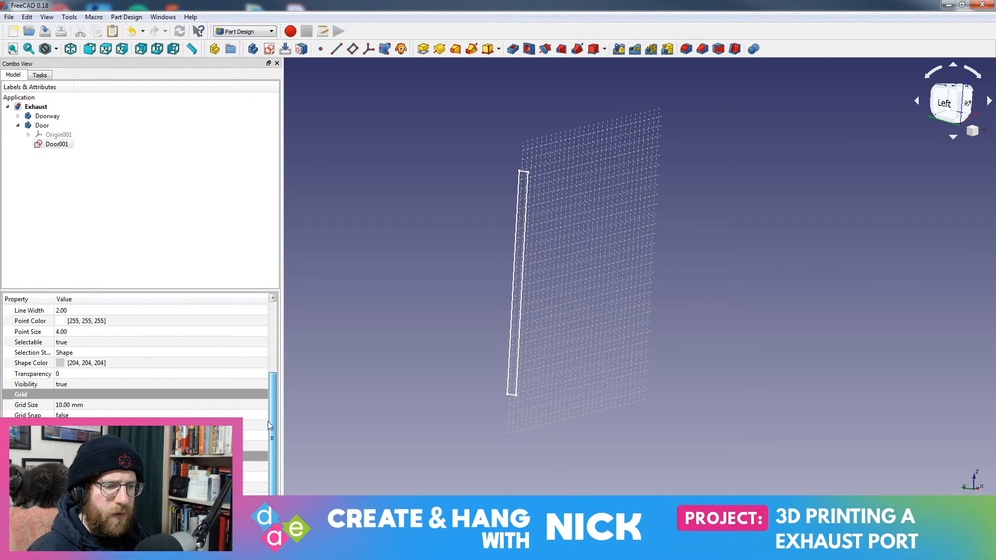
{"action": "left_click_drag", "start_coordinate": [272, 425], "coordinate": [293, 302]}
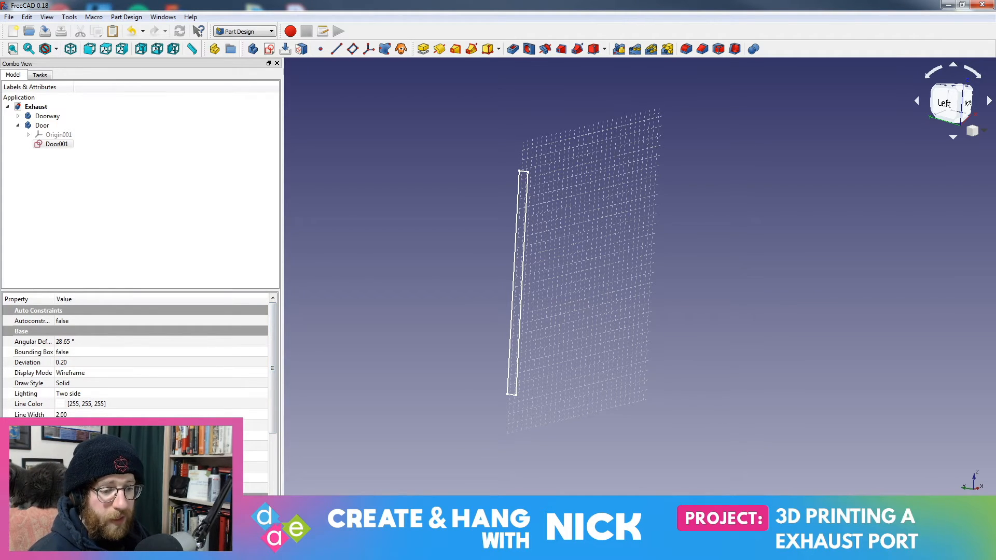
{"action": "left_click", "coordinate": [33, 522]}
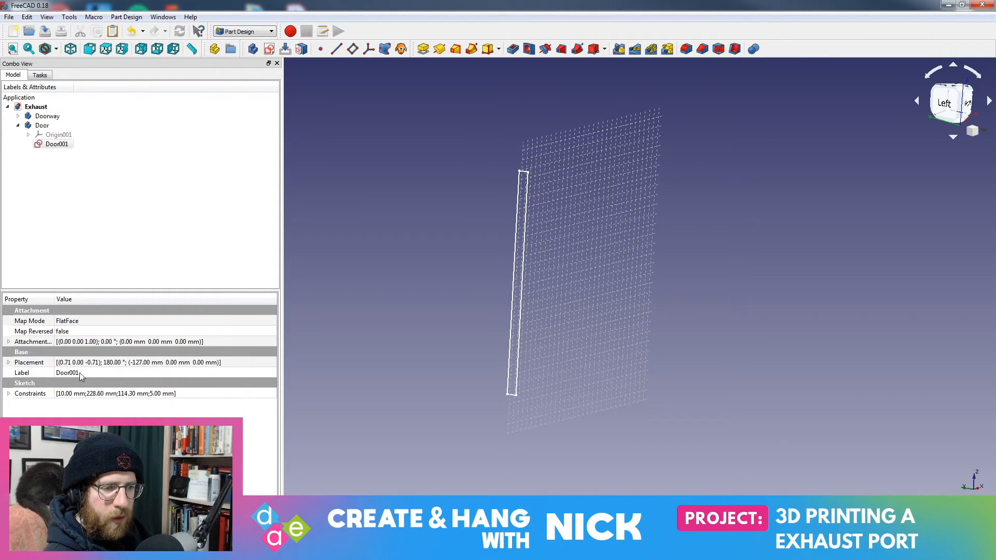
Try to move the Door001 sketch out of the Door body and into the Doorway body
{"action": "right_click", "coordinate": [59, 151]}
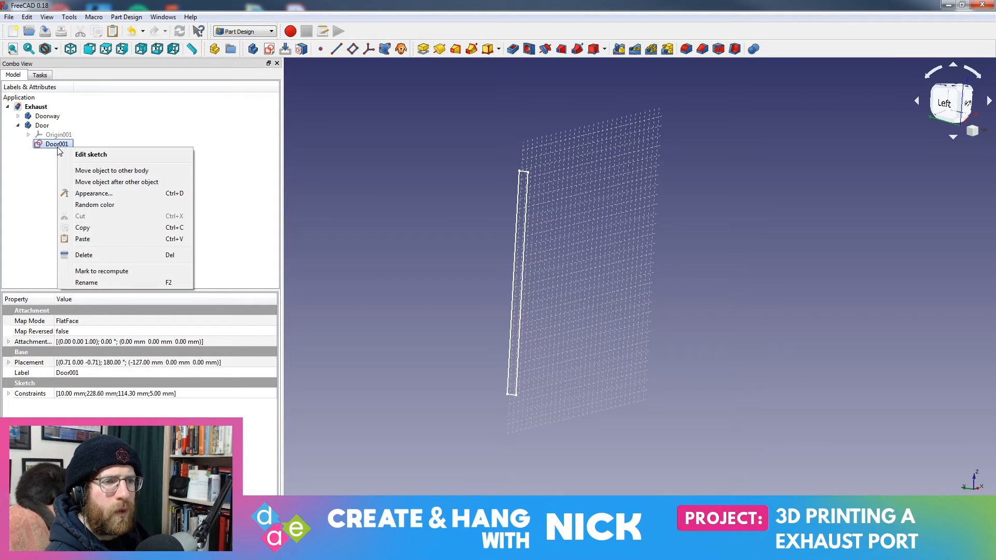
{"action": "left_click", "coordinate": [81, 171]}
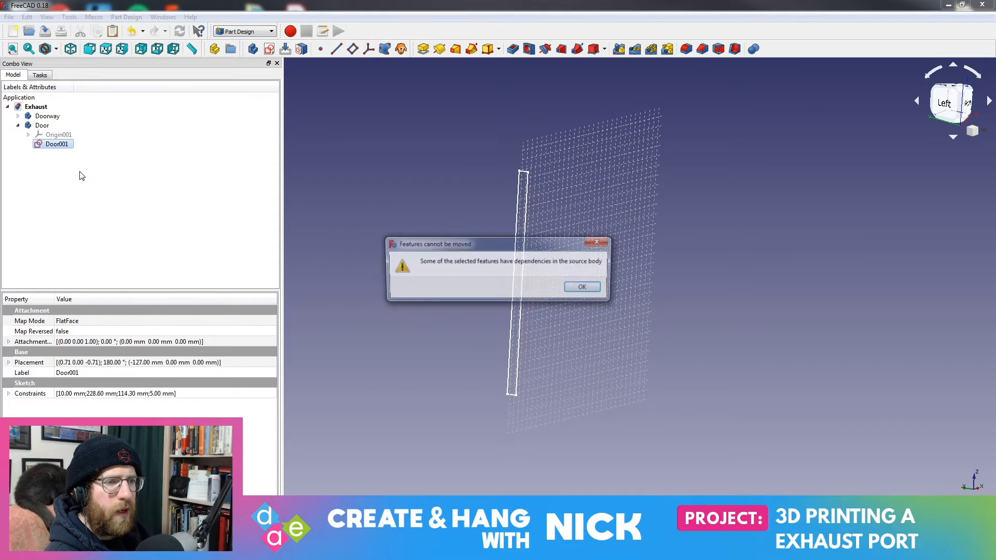
{"action": "left_click", "coordinate": [592, 289]}
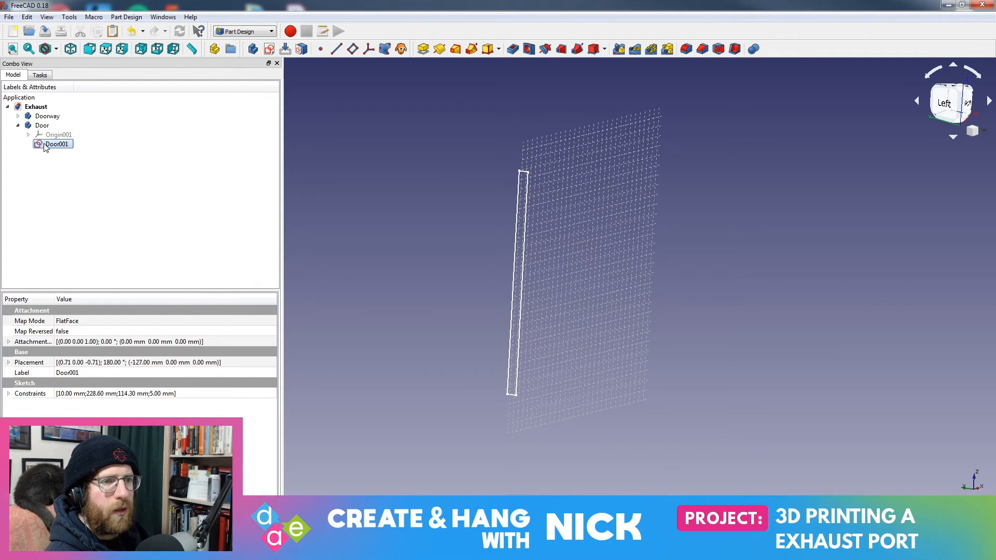
{"action": "left_click_drag", "start_coordinate": [44, 143], "coordinate": [69, 207]}
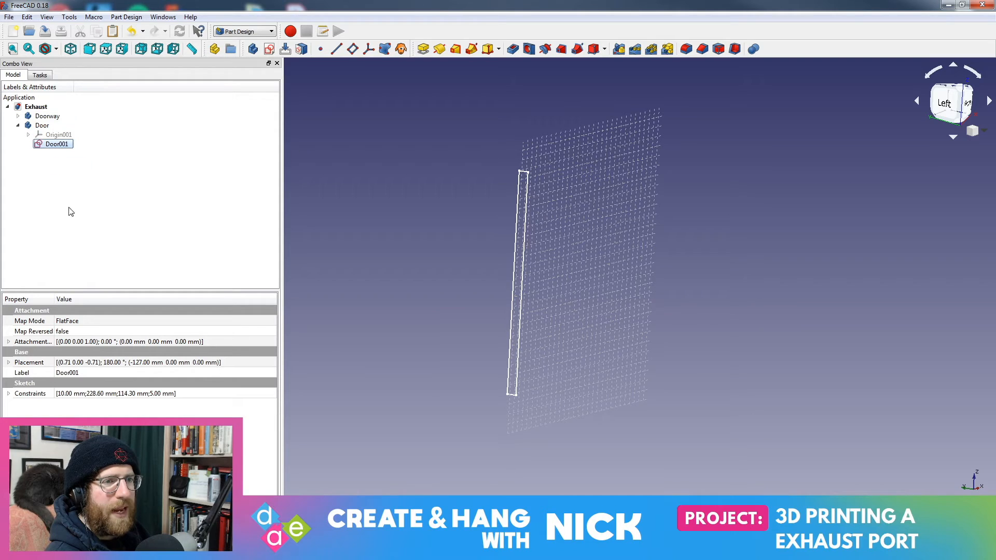
{"action": "left_click_drag", "start_coordinate": [50, 147], "coordinate": [58, 117]}
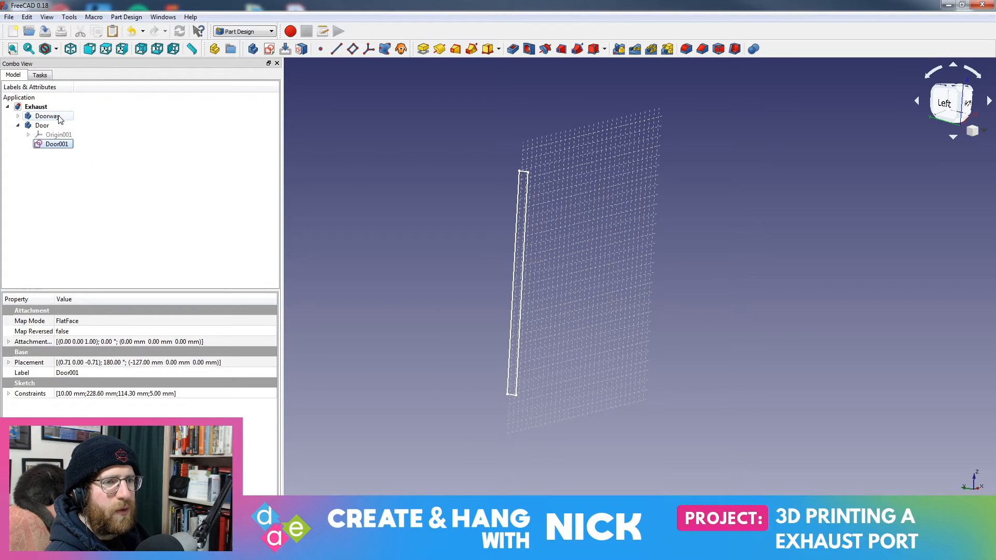
Expand the Doorway body's features and hide the body
{"action": "left_click", "coordinate": [18, 116]}
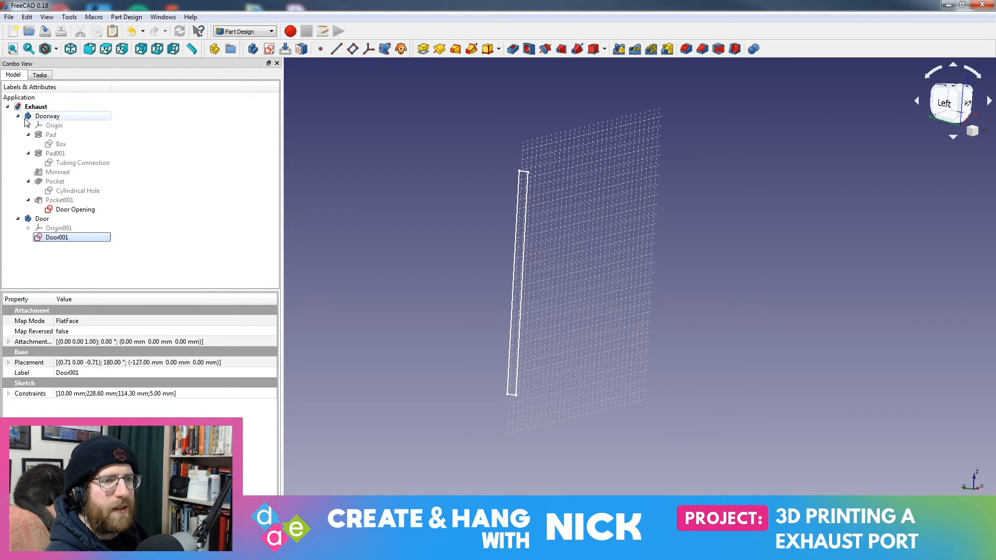
{"action": "left_click", "coordinate": [30, 117]}
{"action": "key", "text": "space"}
{"action": "key", "text": "space"}
{"action": "key", "text": "space"}
Toggle the visibility of the Door body and its origin to check what each one displays
{"action": "left_click", "coordinate": [57, 218]}
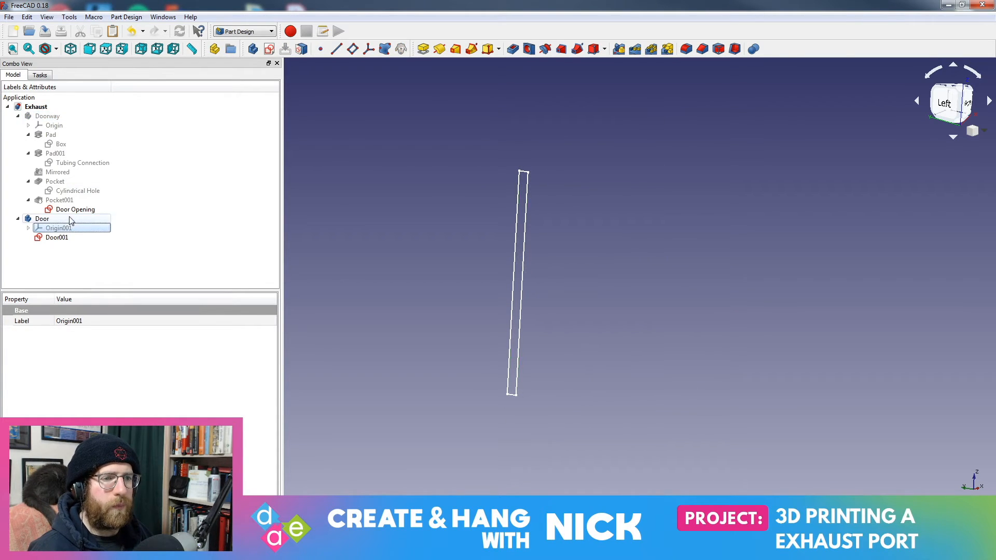
{"action": "key", "text": "space"}
{"action": "key", "text": "space"}
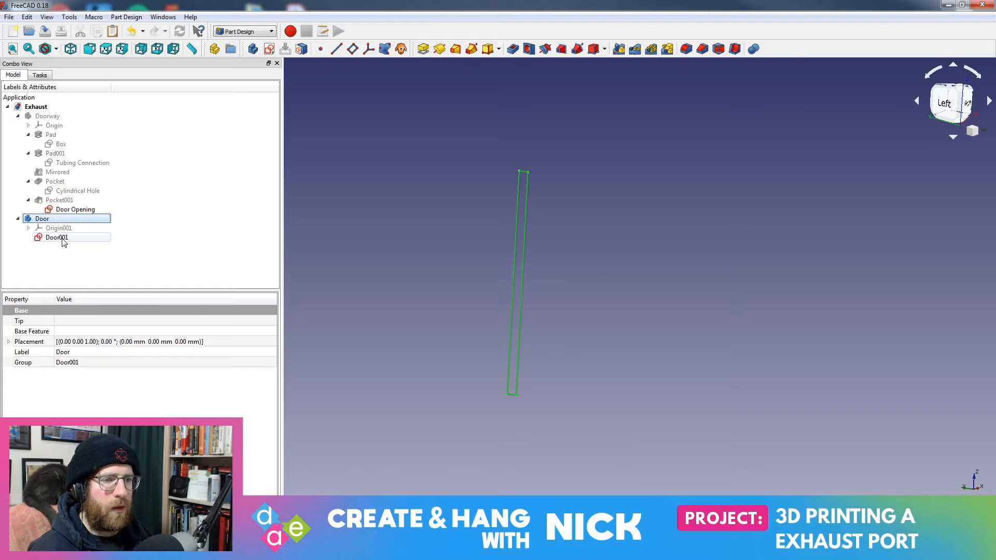
{"action": "left_click", "coordinate": [51, 229]}
{"action": "key", "text": "space"}
{"action": "key", "text": "space"}
Open the Door001 sketch to review its geometry and constraints, then close it unchanged
{"action": "left_click", "coordinate": [56, 238]}
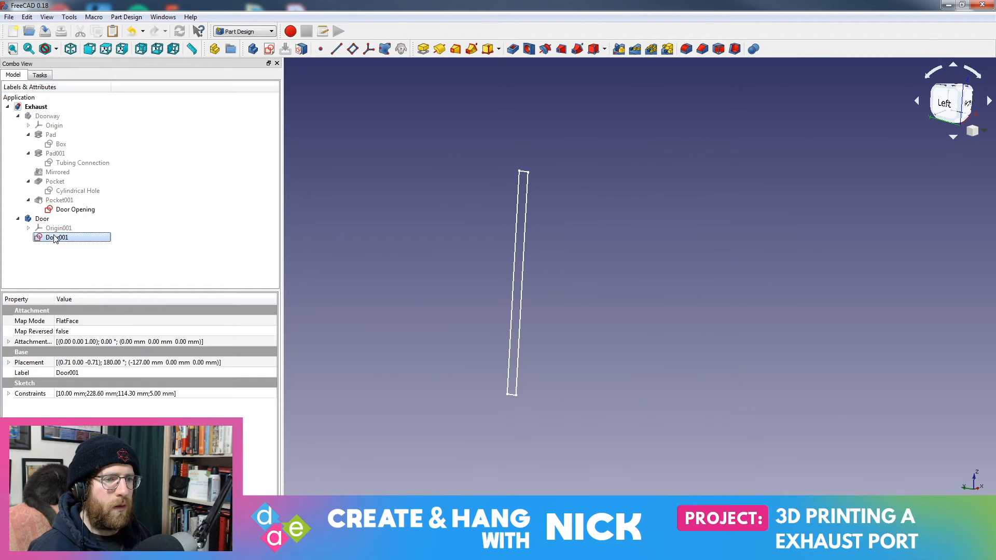
{"action": "mouse_move", "coordinate": [57, 239]}
{"action": "left_mouse_down"}
{"action": "mouse_move", "coordinate": [54, 217]}
{"action": "mouse_move", "coordinate": [60, 237]}
{"action": "left_mouse_up"}
{"action": "left_click_drag", "start_coordinate": [61, 215], "coordinate": [58, 264]}
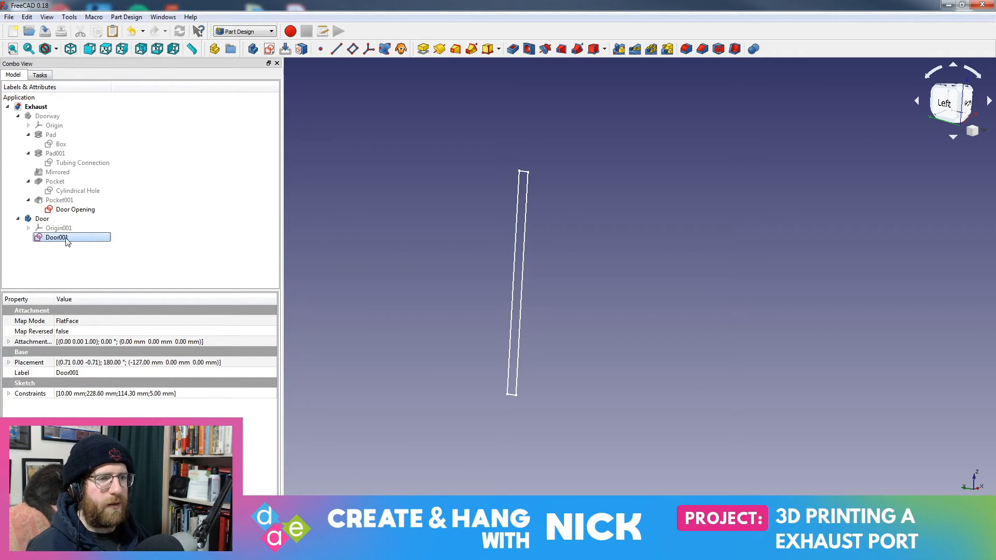
{"action": "double_click", "coordinate": [57, 238]}
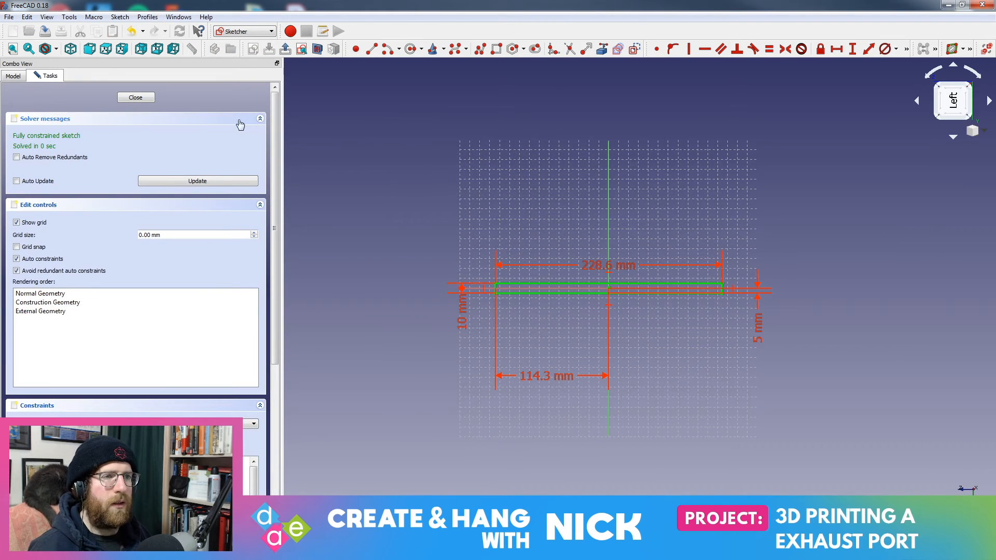
{"action": "left_click", "coordinate": [135, 98]}
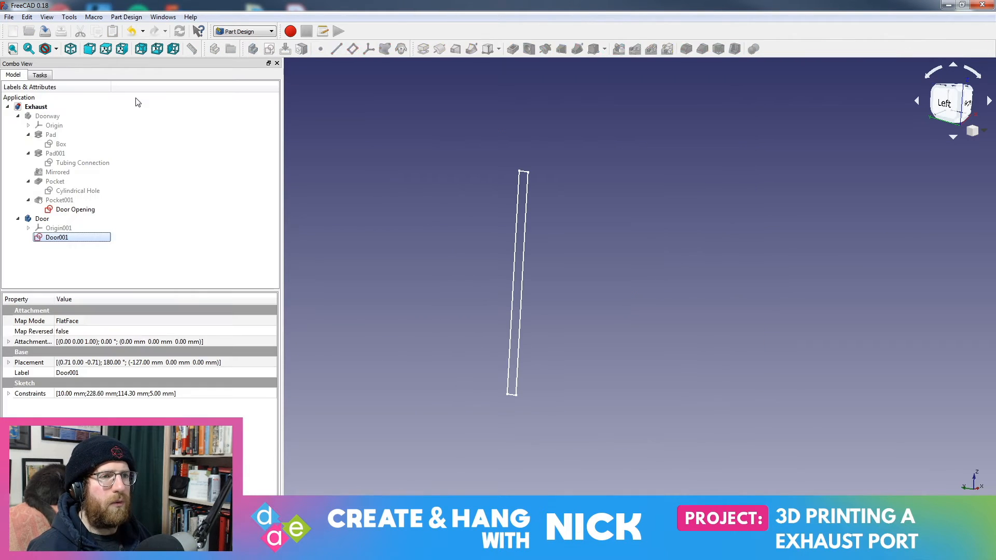
Try to pad the Door001 sketch without an active body
{"action": "left_click", "coordinate": [52, 76]}
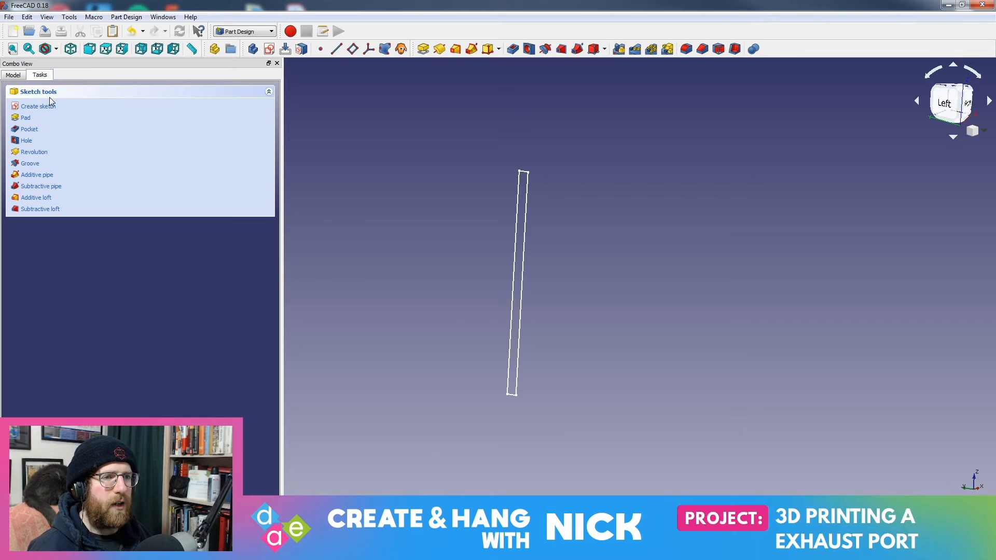
{"action": "left_click", "coordinate": [33, 118]}
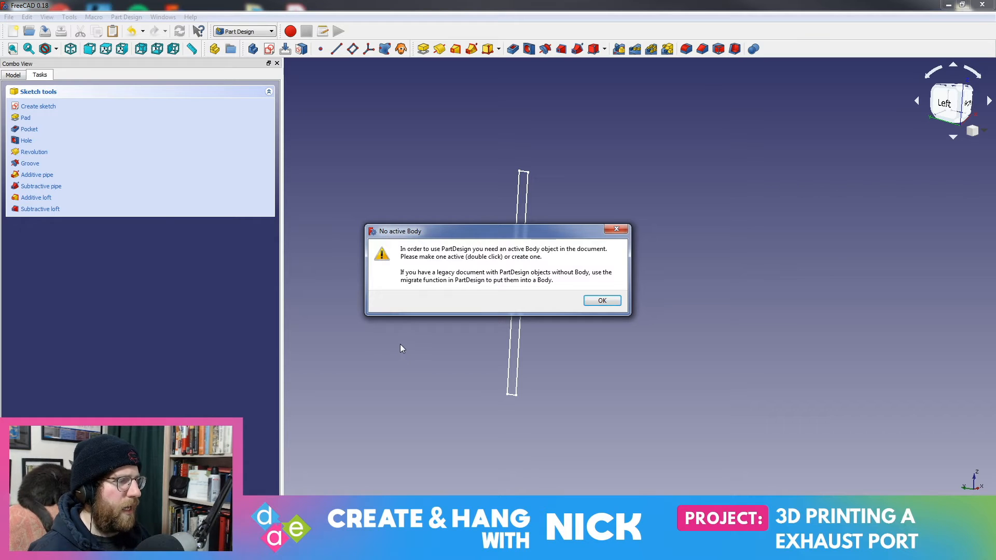
{"action": "left_click", "coordinate": [602, 301]}
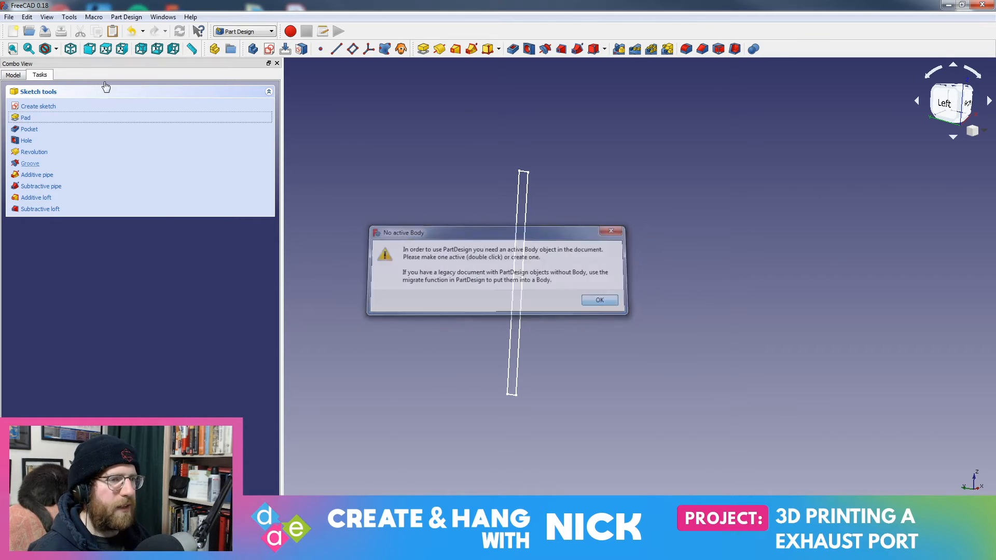
Make Door the active body
{"action": "left_click", "coordinate": [14, 76]}
{"action": "left_click", "coordinate": [48, 219]}
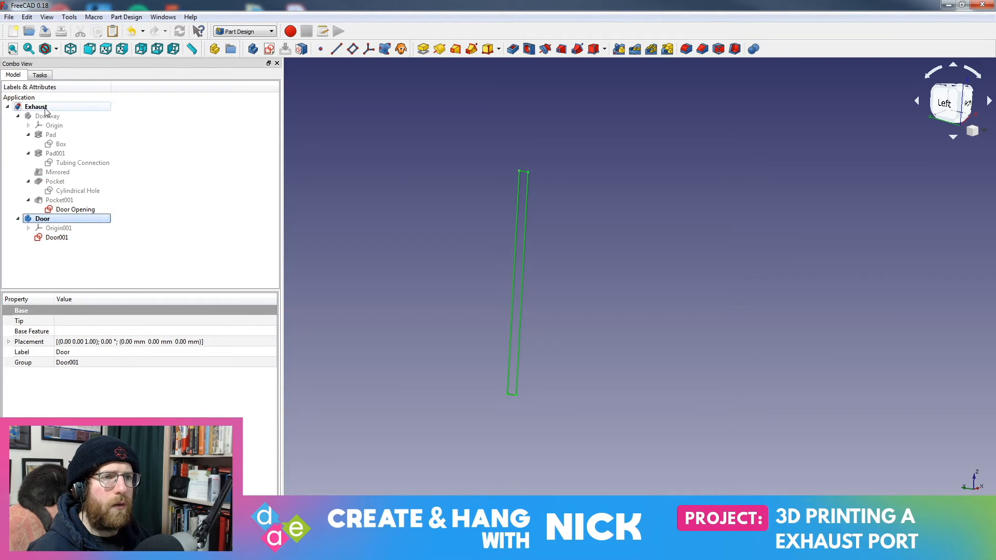
{"action": "left_click", "coordinate": [47, 117]}
{"action": "left_click", "coordinate": [46, 220]}
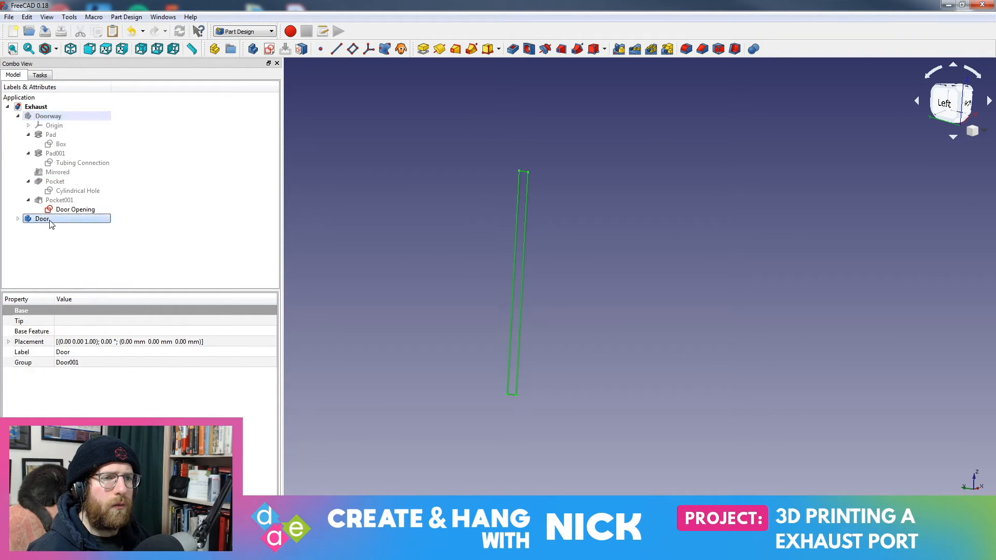
{"action": "double_click", "coordinate": [51, 222]}
Pad the Door001 sketch in the Door body with a length of 14 mm
{"action": "left_click", "coordinate": [57, 147]}
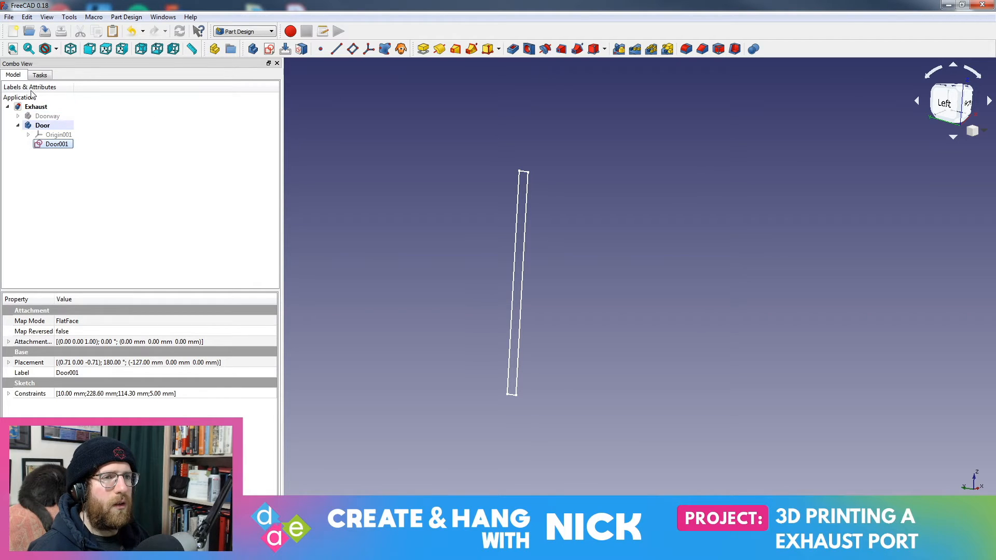
{"action": "left_click", "coordinate": [40, 74]}
{"action": "left_click", "coordinate": [32, 117]}
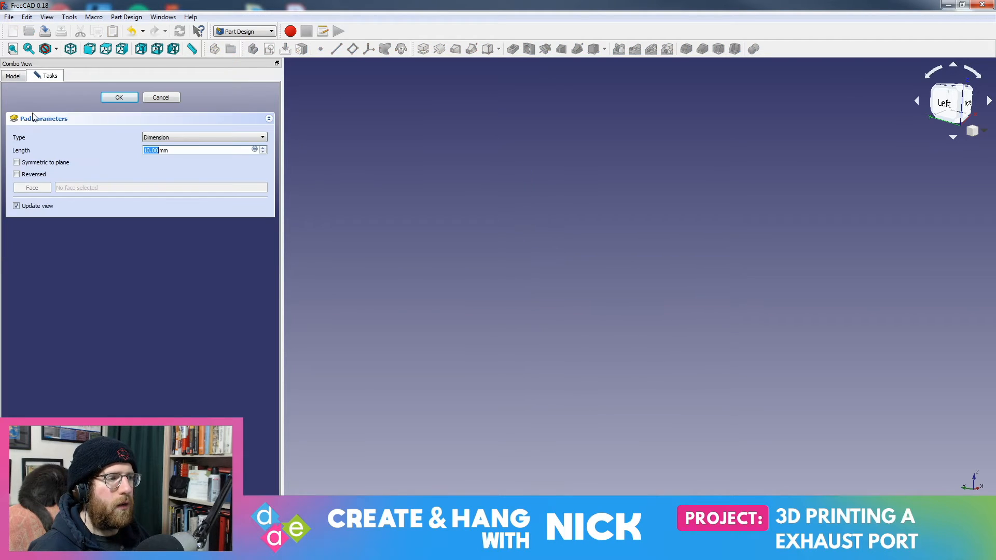
{"action": "left_click", "coordinate": [264, 148]}
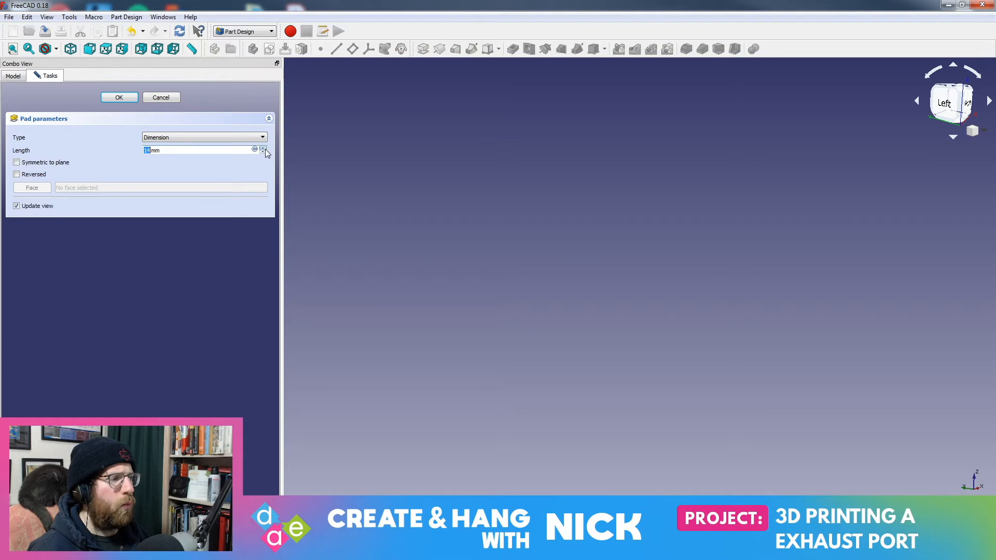
{"action": "left_click", "coordinate": [119, 98]}
{"action": "left_click", "coordinate": [14, 76]}
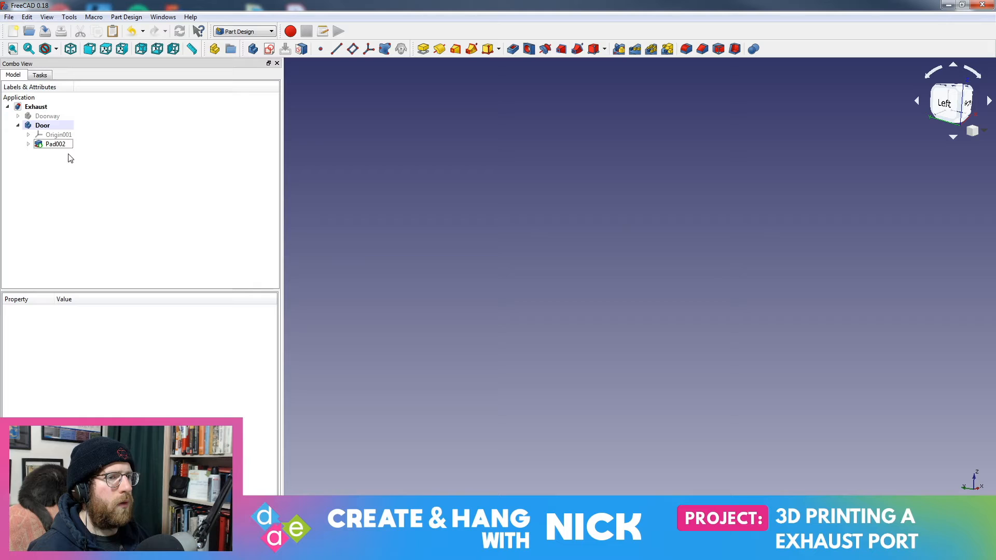
Hide the new pad in the Door body and show its Door001 sketch
{"action": "left_click", "coordinate": [58, 145]}
{"action": "left_click", "coordinate": [28, 145]}
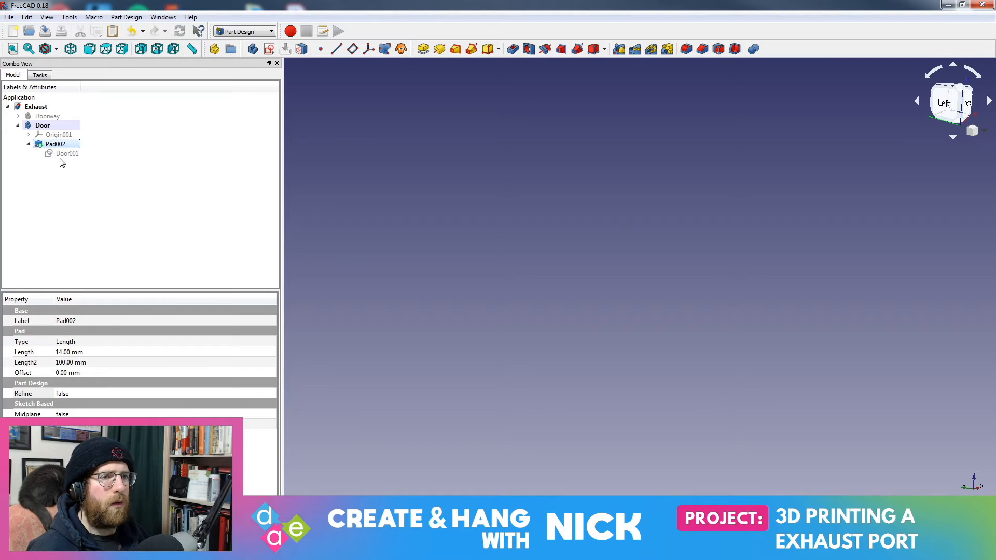
{"action": "key", "text": "space"}
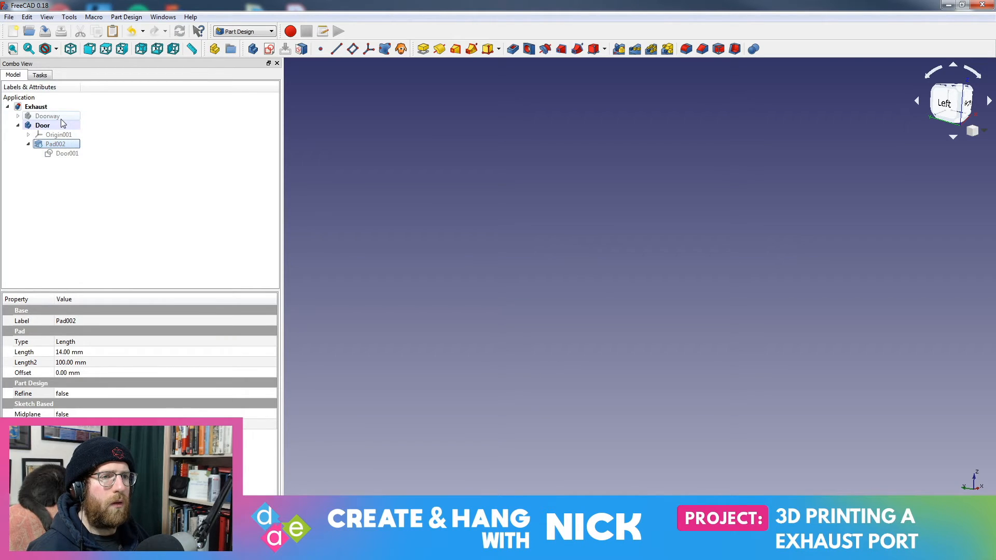
{"action": "key", "text": "space"}
{"action": "left_click", "coordinate": [56, 153]}
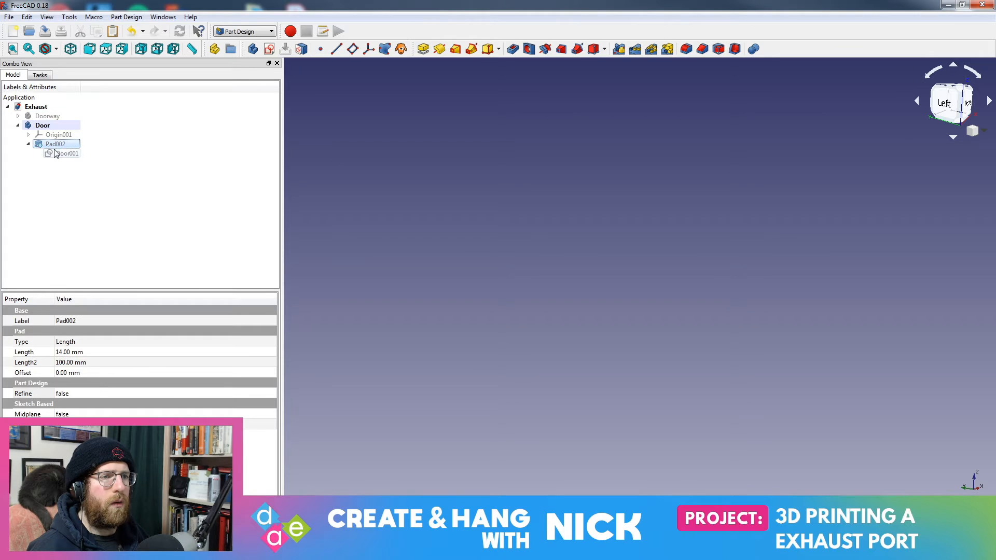
{"action": "middle_click_drag", "start_coordinate": [735, 300], "coordinate": [666, 283]}
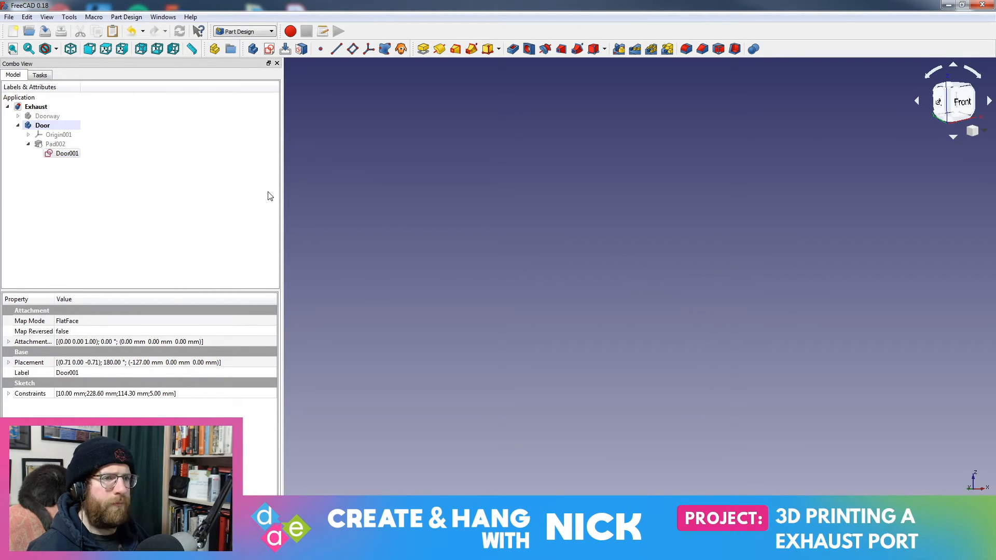
Show the Doorway body with its Pocket001 feature and inspect the exhaust port from several angles
{"action": "left_click", "coordinate": [43, 118]}
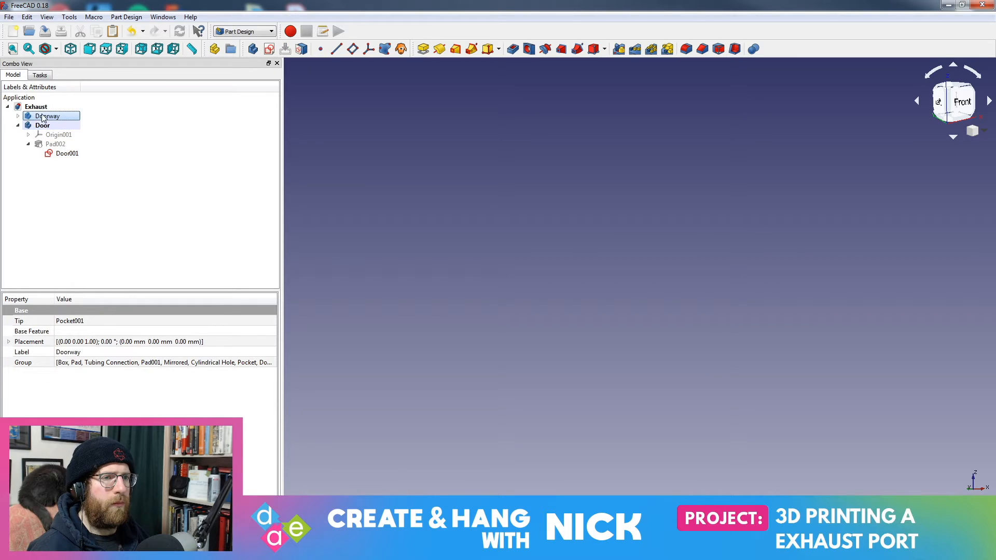
{"action": "left_click", "coordinate": [18, 116]}
{"action": "left_click", "coordinate": [66, 201]}
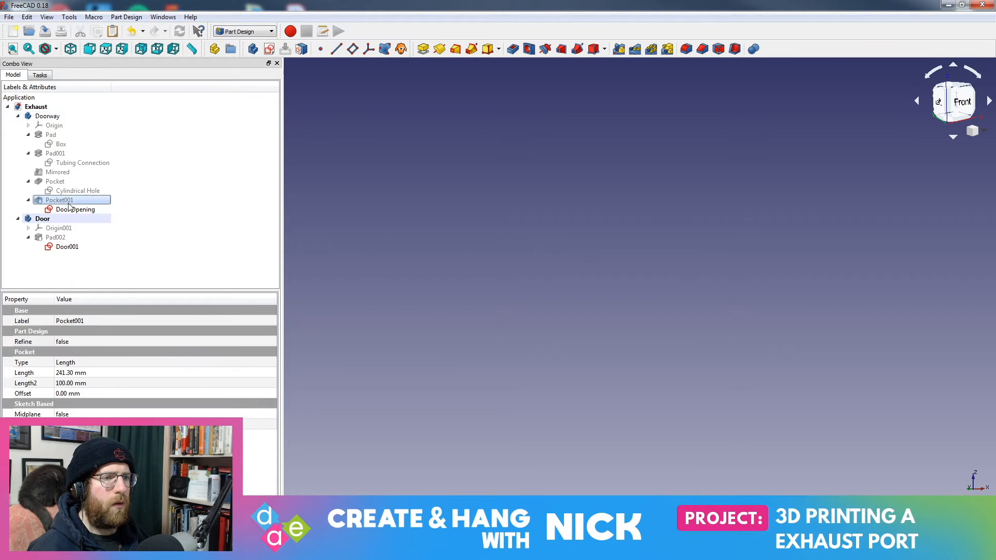
{"action": "middle_click_drag", "start_coordinate": [563, 292], "coordinate": [694, 294]}
{"action": "scroll", "coordinate": [693, 289], "scroll_direction": "down", "scroll_amount": 6}
{"action": "middle_click_drag", "start_coordinate": [704, 253], "coordinate": [701, 371]}
{"action": "scroll", "coordinate": [701, 371], "scroll_direction": "up", "scroll_amount": 6}
{"action": "middle_click_drag", "start_coordinate": [710, 331], "coordinate": [748, 457]}
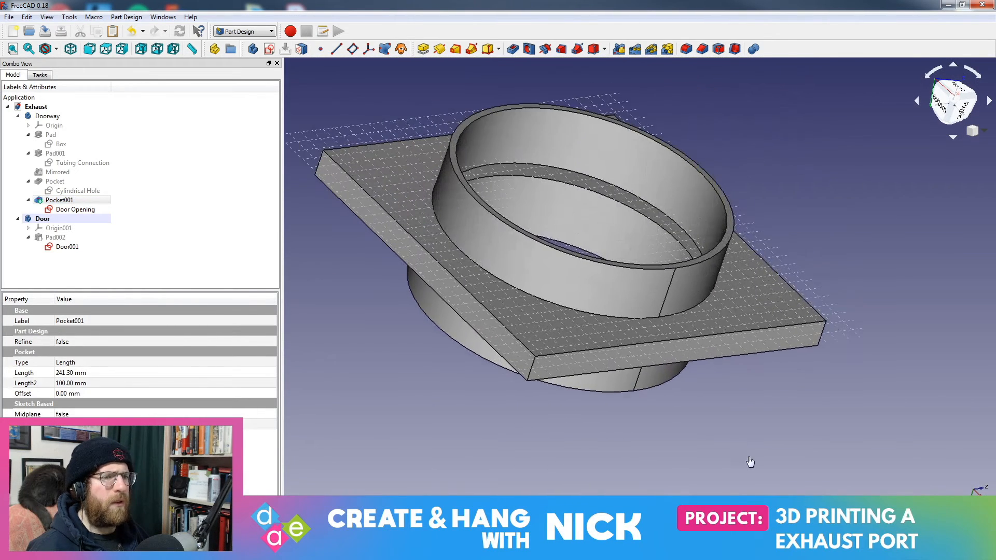
Hide the Doorway body, show Pad002 of the Door body and examine the shape it produces
{"action": "left_click", "coordinate": [44, 116]}
{"action": "key", "text": "space"}
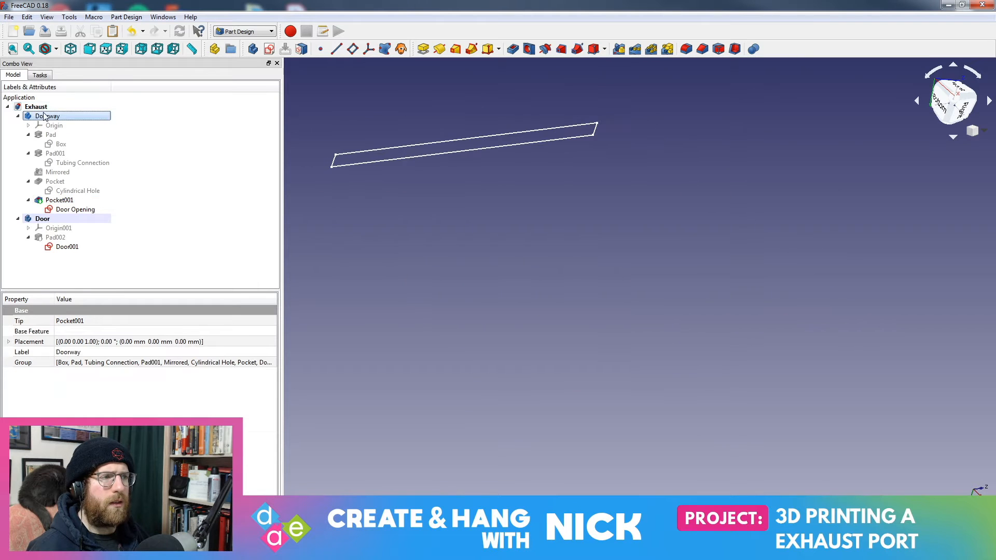
{"action": "left_click", "coordinate": [55, 237]}
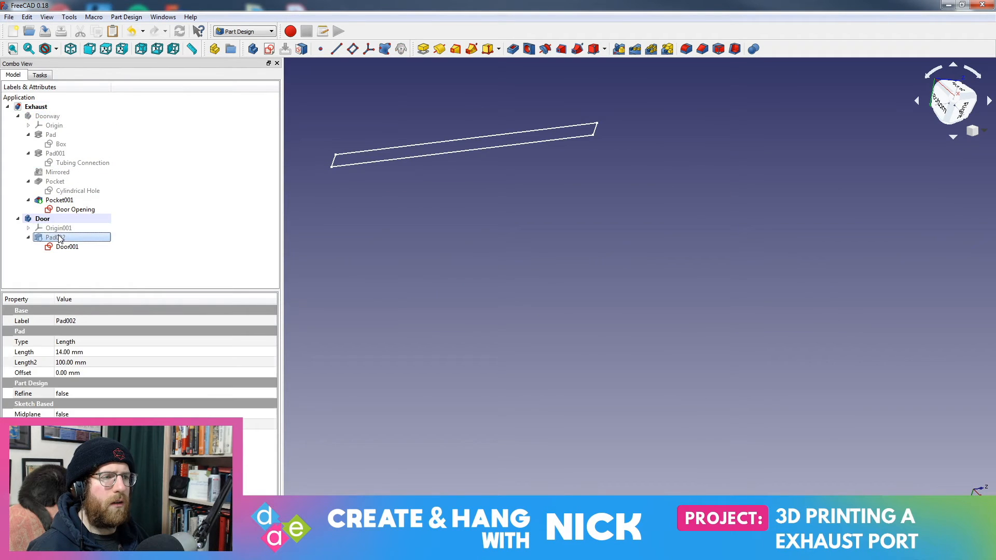
{"action": "key", "text": "space"}
{"action": "scroll", "coordinate": [473, 380], "scroll_direction": "up", "scroll_amount": 5}
{"action": "scroll", "coordinate": [472, 380], "scroll_direction": "down", "scroll_amount": 5}
{"action": "middle_click_drag", "start_coordinate": [514, 307], "coordinate": [544, 367]}
{"action": "scroll", "coordinate": [544, 367], "scroll_direction": "up", "scroll_amount": 2}
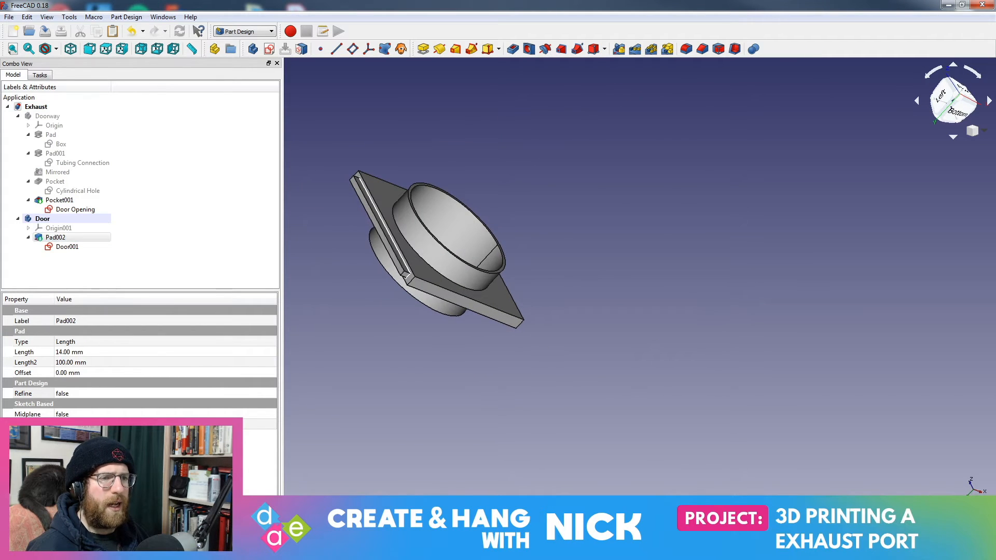
{"action": "middle_click_drag", "start_coordinate": [613, 280], "coordinate": [621, 230]}
{"action": "scroll", "coordinate": [552, 396], "scroll_direction": "up", "scroll_amount": 2}
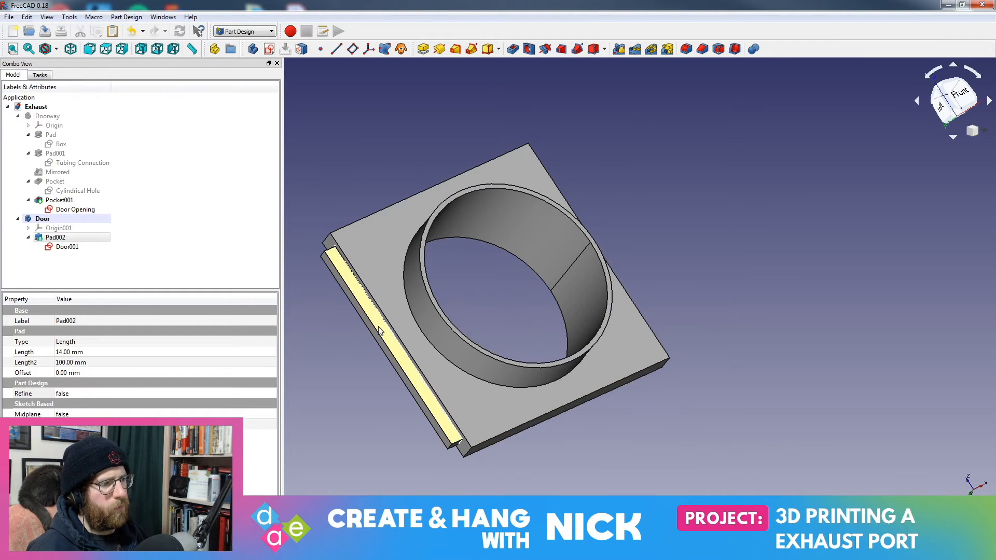
Hide the Pocket001 feature and its Door Opening sketch in the Doorway body
{"action": "left_click", "coordinate": [69, 219]}
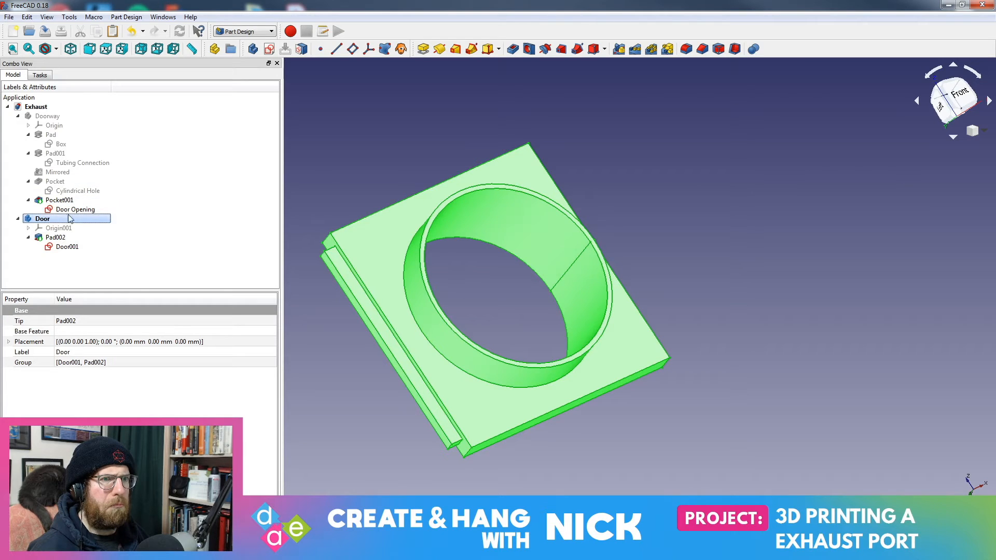
{"action": "left_click", "coordinate": [66, 248]}
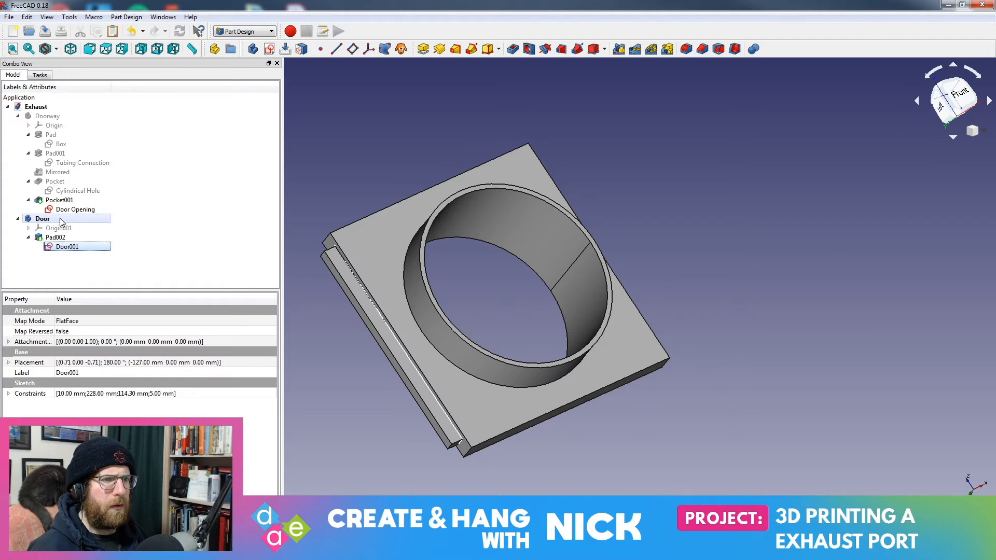
{"action": "left_click", "coordinate": [55, 201]}
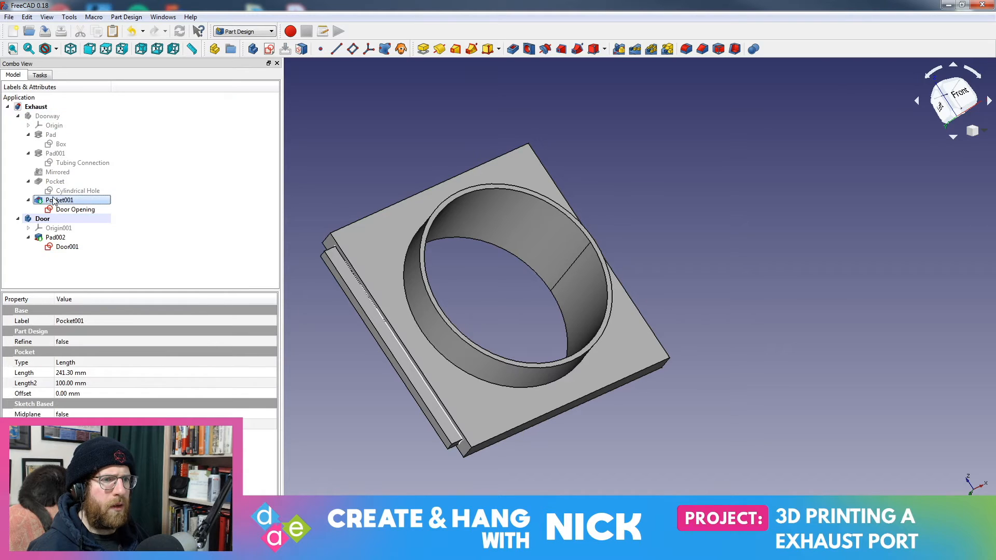
{"action": "left_click", "coordinate": [73, 210]}
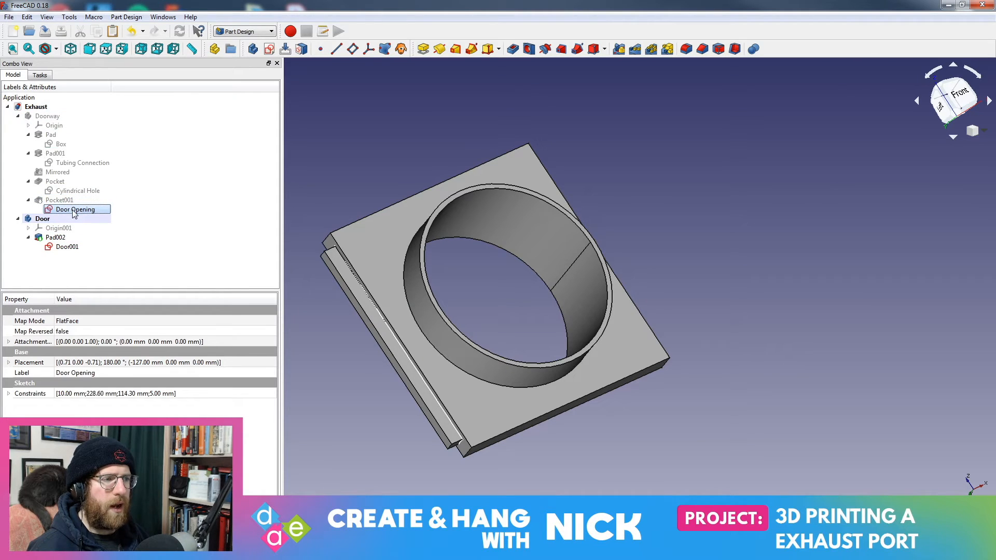
{"action": "left_click", "coordinate": [17, 116]}
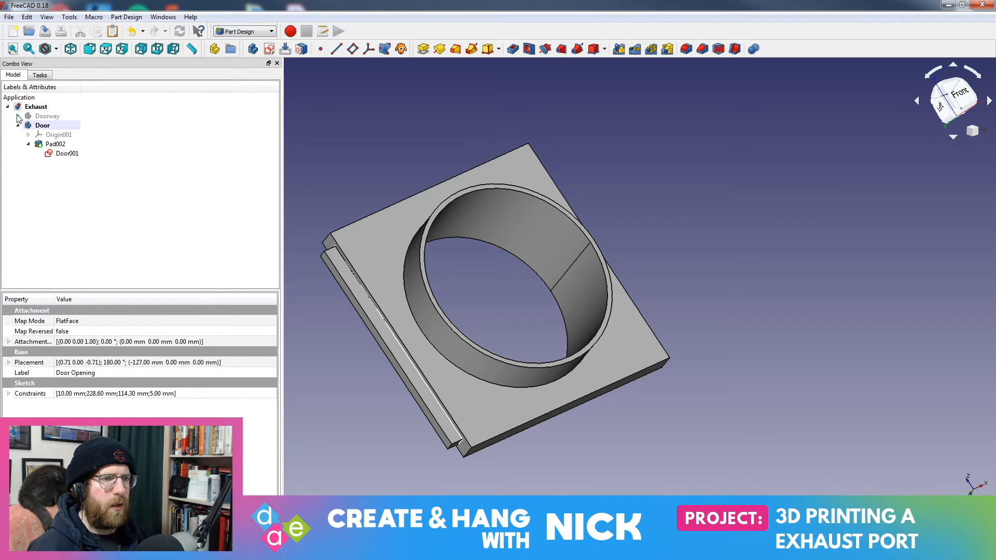
Hide Pad002 and check the Door001 sketch on its own in the Door body
{"action": "left_click", "coordinate": [57, 145]}
{"action": "key", "text": "space"}
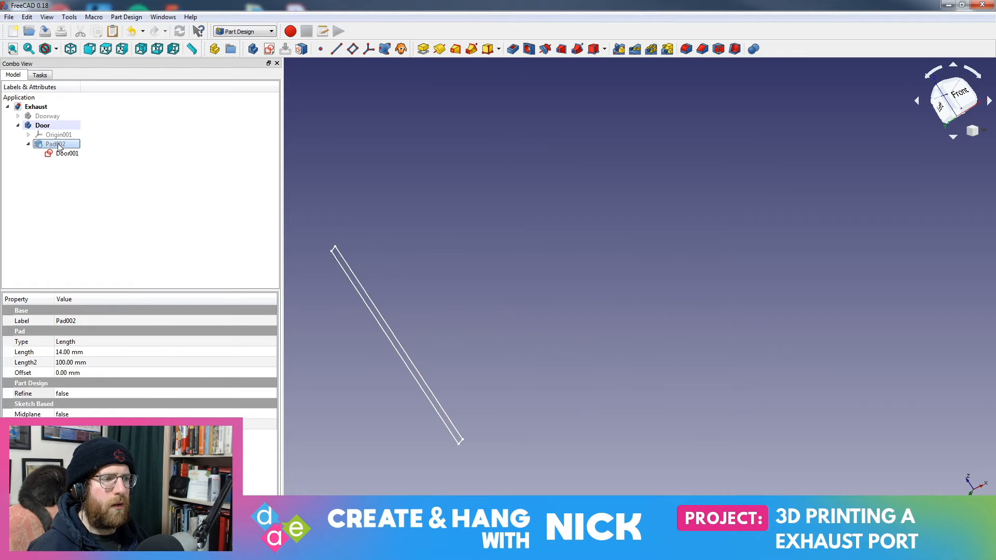
{"action": "left_click", "coordinate": [59, 154]}
{"action": "key", "text": "space"}
{"action": "key", "text": "space"}
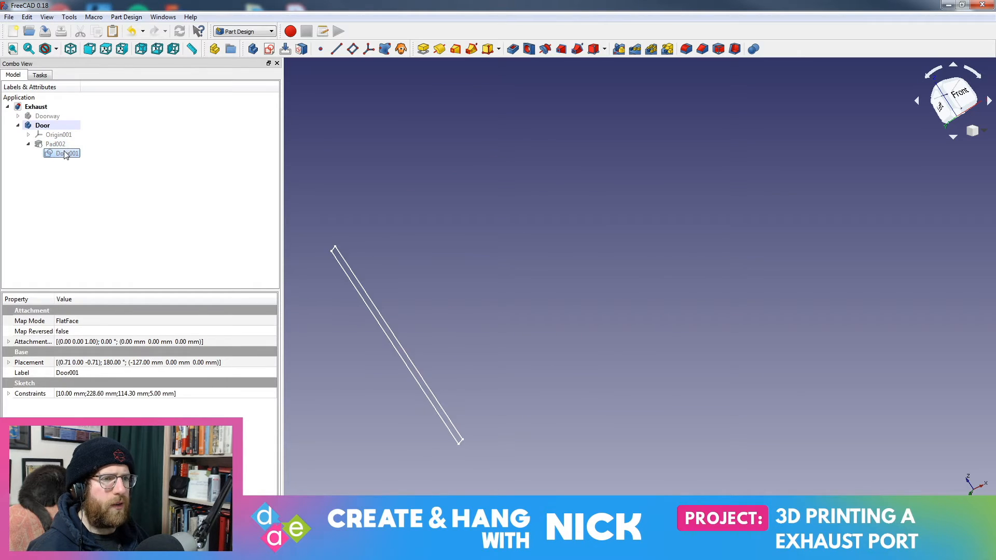
{"action": "right_click", "coordinate": [39, 128]}
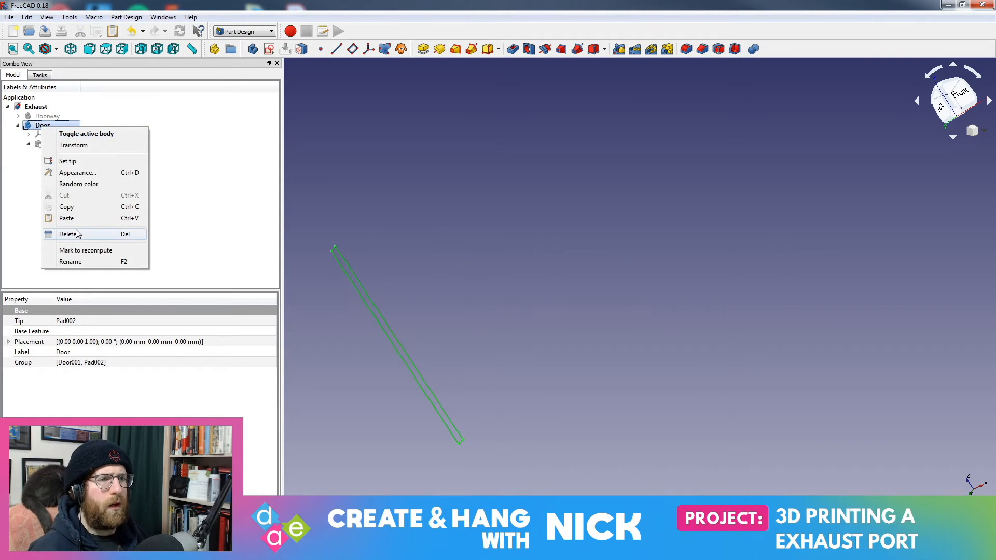
{"action": "left_click", "coordinate": [67, 153]}
{"action": "left_click", "coordinate": [71, 154]}
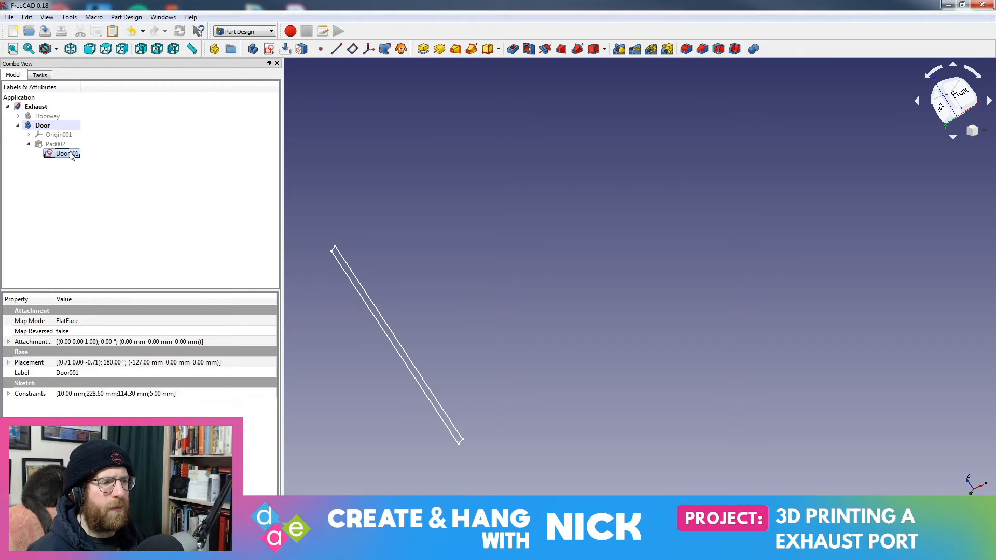
Show Pad002 again and look at the padded door geometry from below
{"action": "left_click", "coordinate": [55, 144]}
{"action": "key", "text": "space"}
{"action": "middle_click_drag", "start_coordinate": [456, 407], "coordinate": [608, 240]}
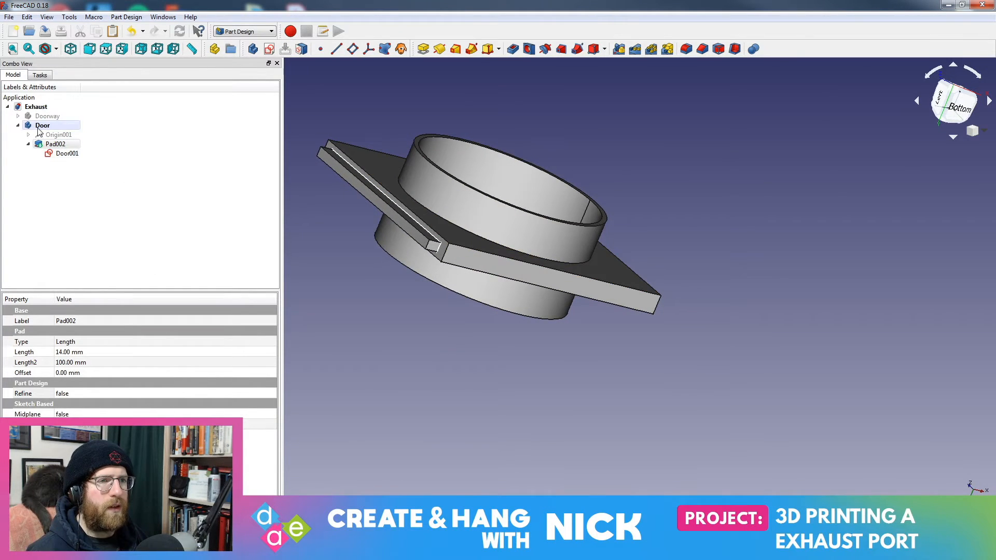
Hide Pad002 and switch the visibility of the Doorway's Pocket001, Door Opening and Pocket items
{"action": "left_click", "coordinate": [18, 116]}
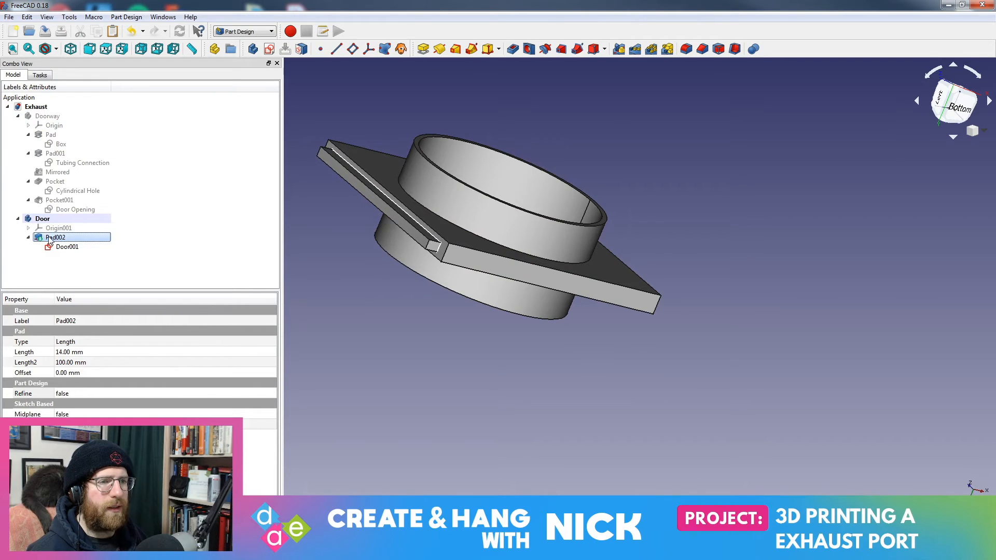
{"action": "key", "text": "space"}
{"action": "left_click", "coordinate": [55, 201]}
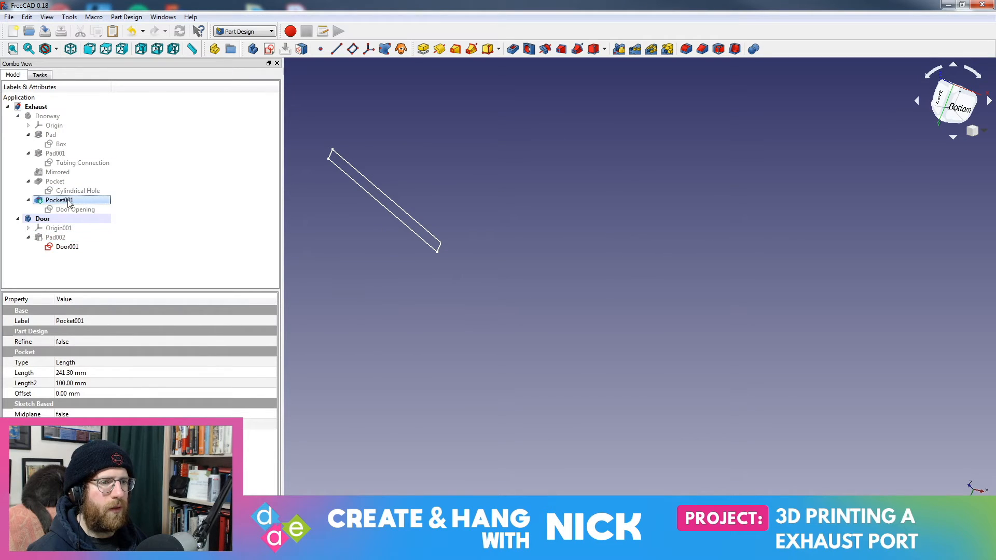
{"action": "left_click", "coordinate": [70, 211]}
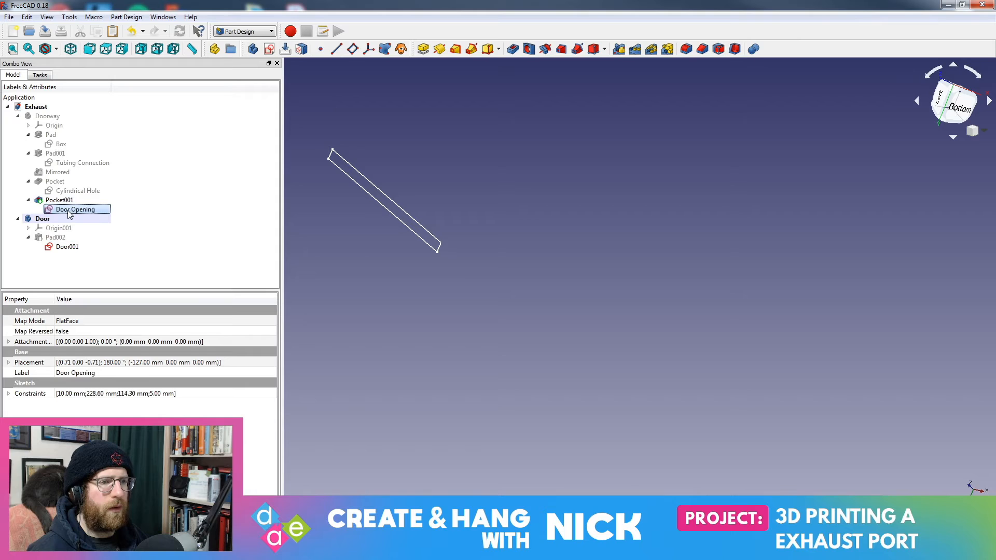
{"action": "left_click", "coordinate": [55, 181]}
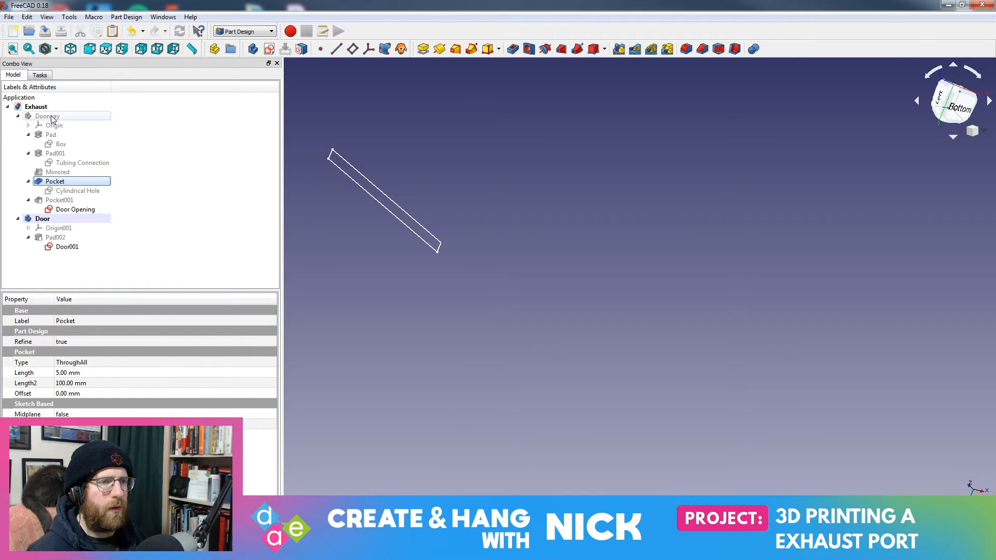
Make Doorway the active body and toggle the visibility of its pockets and Pad001
{"action": "double_click", "coordinate": [48, 117]}
{"action": "left_click", "coordinate": [58, 200]}
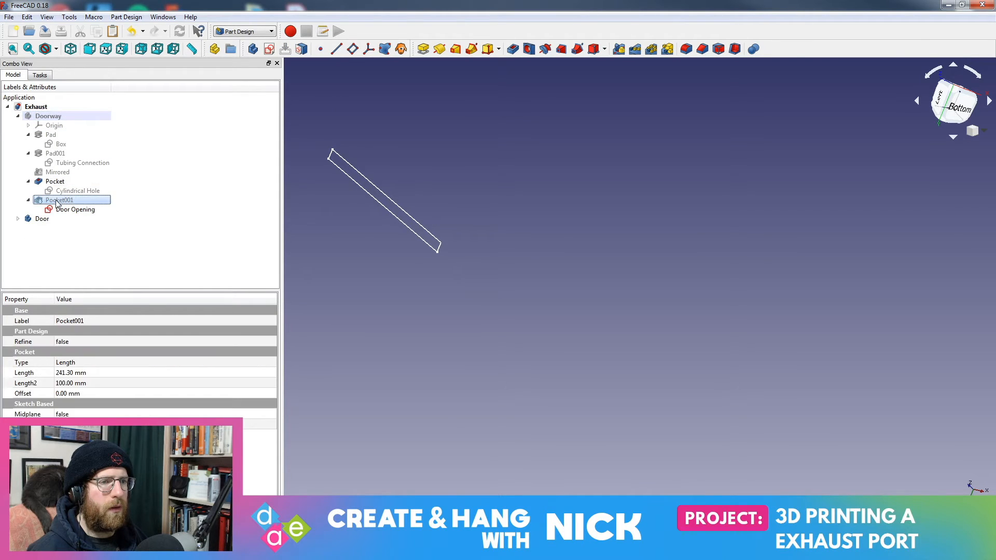
{"action": "left_click", "coordinate": [56, 182]}
{"action": "left_click", "coordinate": [57, 153]}
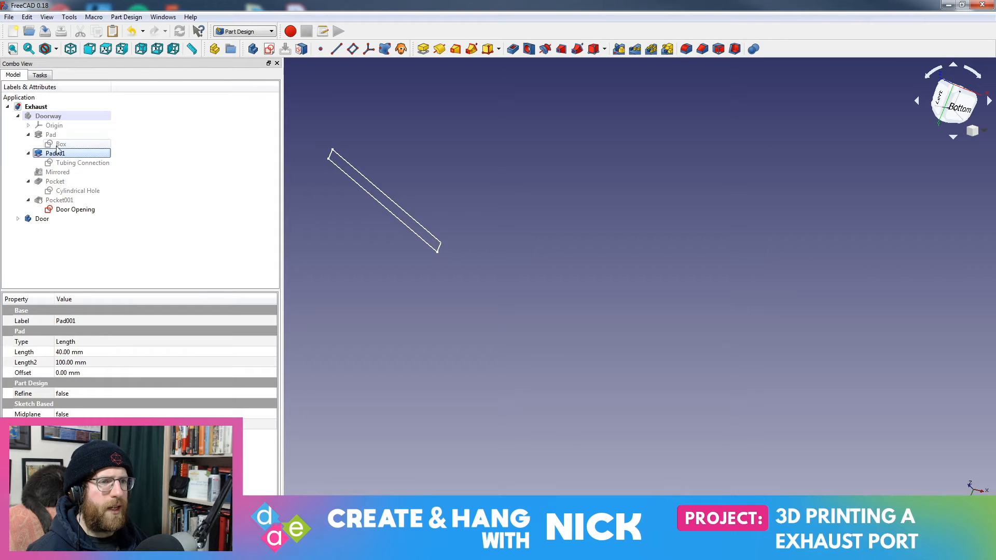
{"action": "left_click", "coordinate": [54, 125]}
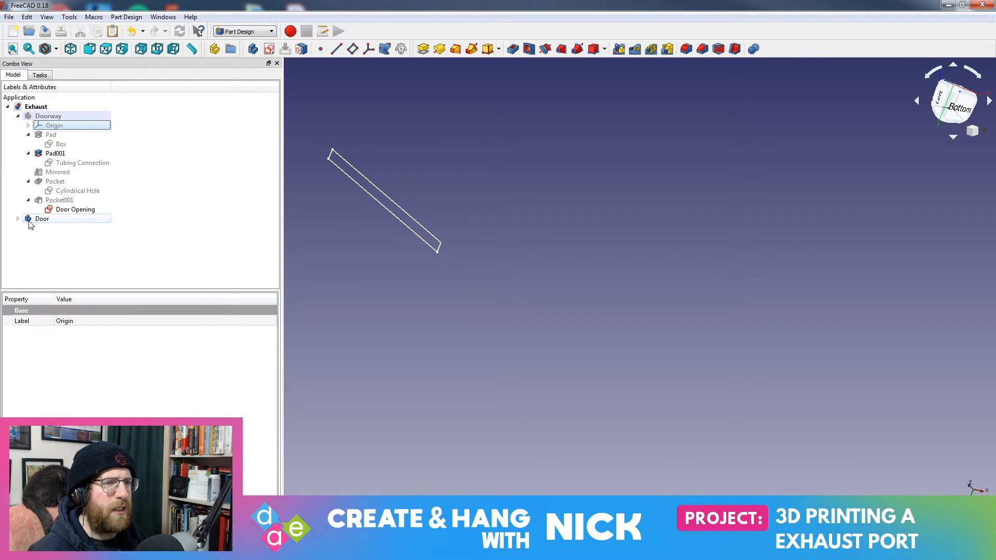
Expand the Door body and show its Pad002 feature again
{"action": "left_click", "coordinate": [41, 219]}
{"action": "key", "text": "Right"}
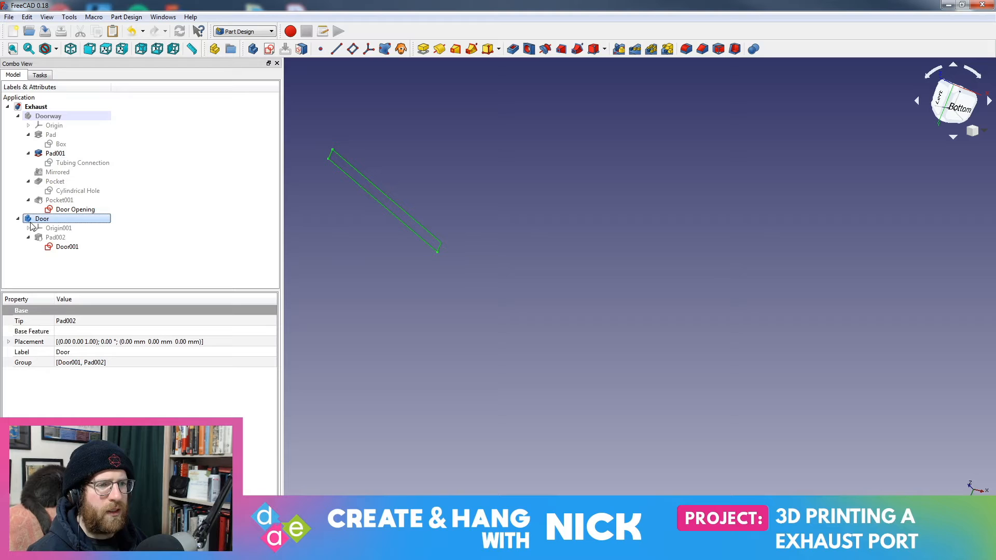
{"action": "left_click", "coordinate": [56, 238]}
{"action": "key", "text": "space"}
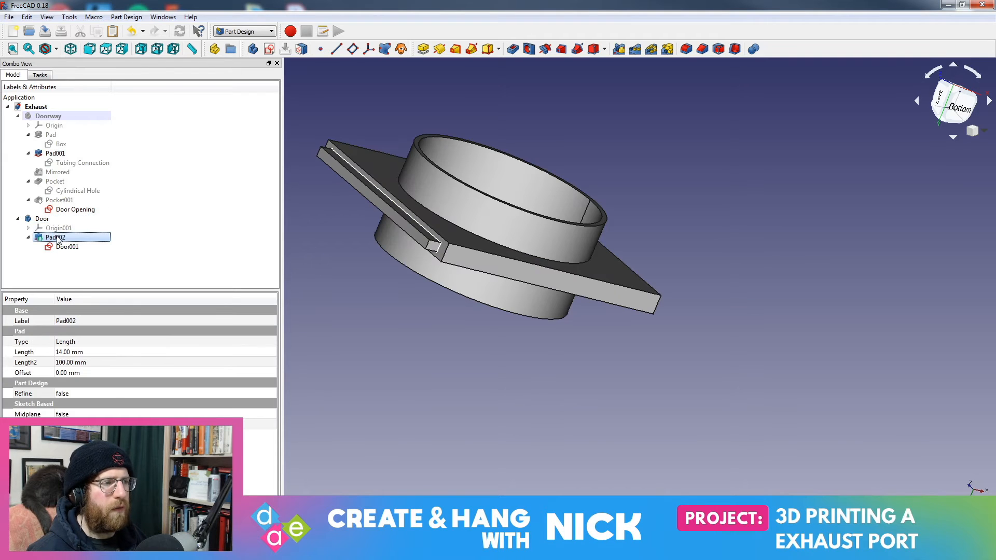
{"action": "left_click", "coordinate": [213, 156]}
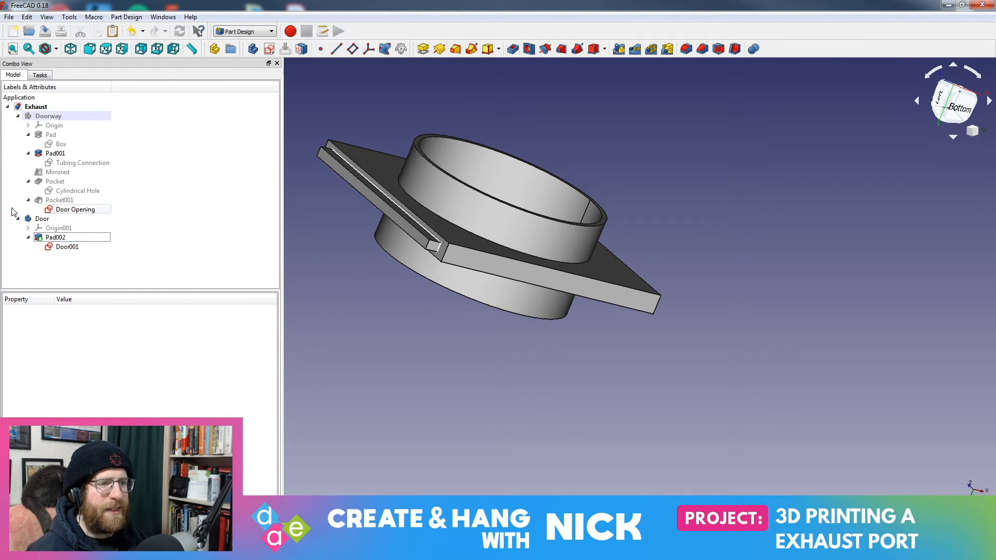
Delete the Door body and toggle the visibility of the Doorway's pockets and Door Opening sketch
{"action": "left_click", "coordinate": [37, 220]}
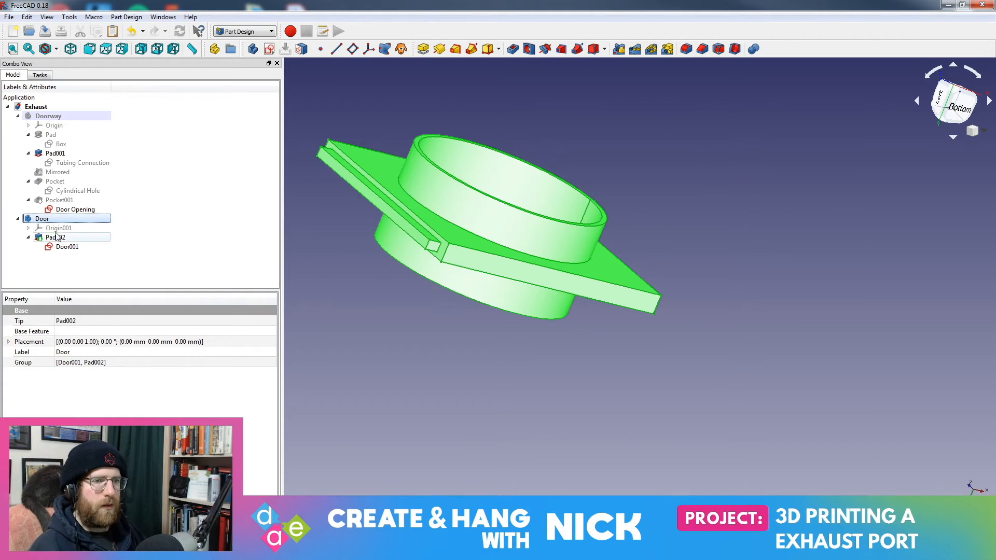
{"action": "key", "text": "Delete"}
{"action": "left_click", "coordinate": [56, 200]}
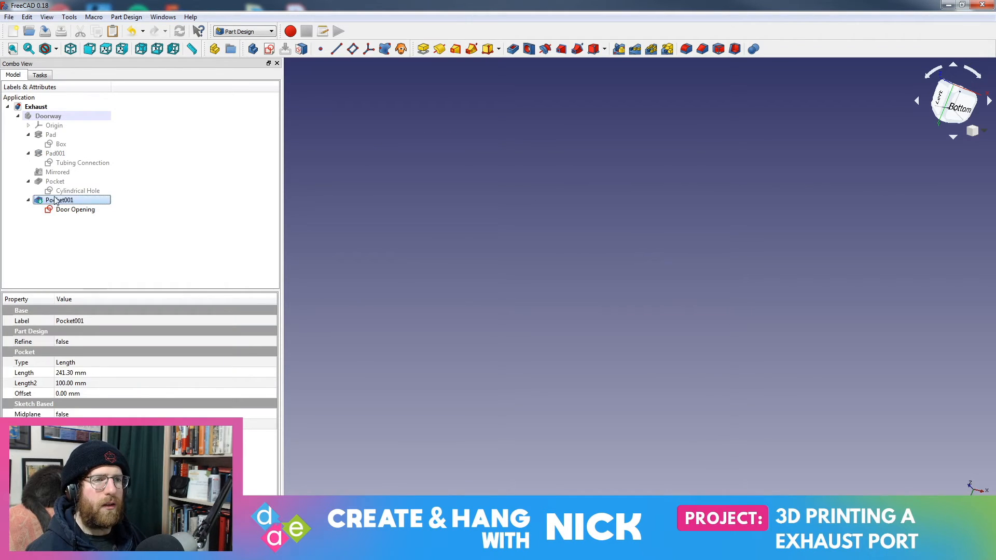
{"action": "left_click", "coordinate": [55, 181]}
{"action": "left_click", "coordinate": [62, 208]}
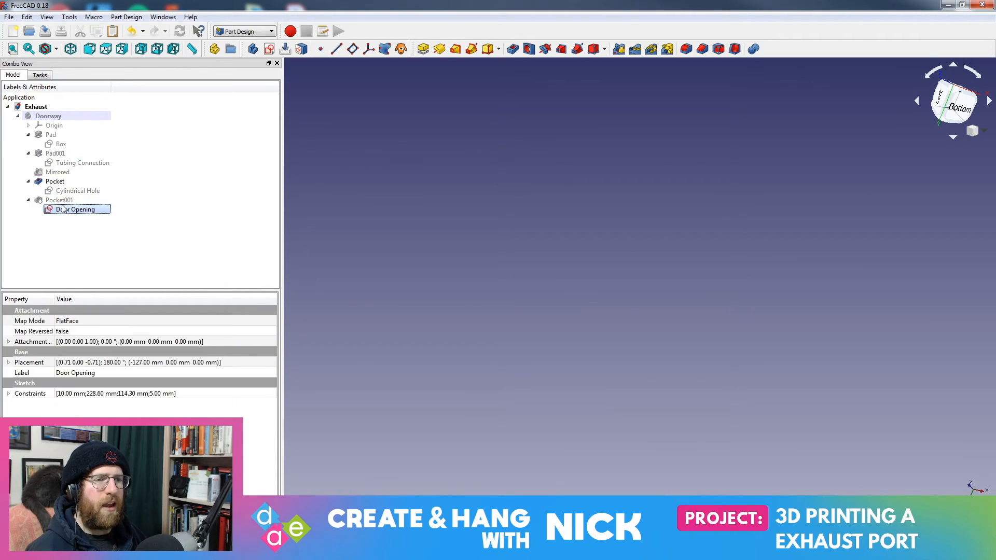
{"action": "left_click", "coordinate": [53, 255]}
Try to reopen the saved Exhaust document from the Exhaust Port folder
{"action": "left_click", "coordinate": [8, 16]}
{"action": "left_click", "coordinate": [23, 38]}
{"action": "double_click", "coordinate": [362, 240]}
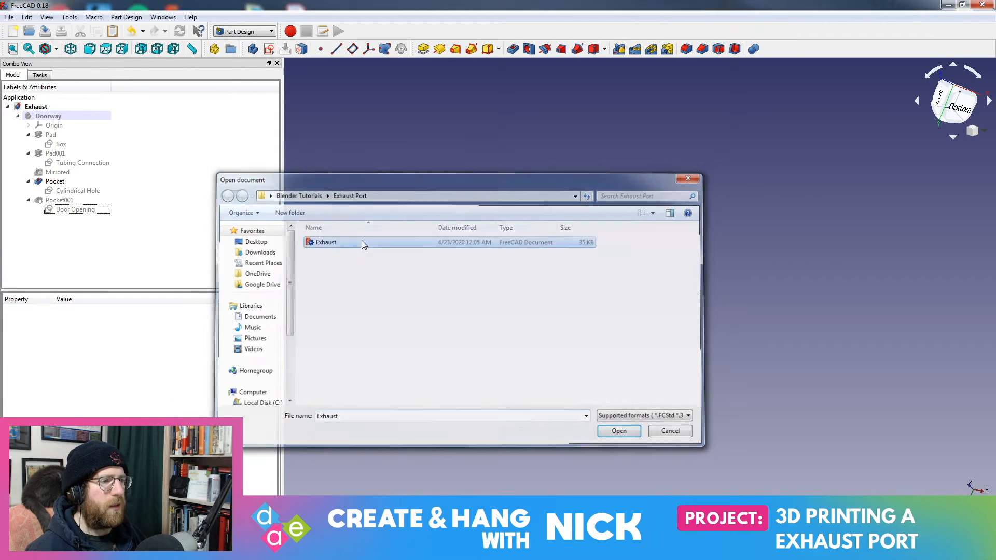
Restart FreeCAD, discarding the unsaved changes, and open the saved Exhaust.FCStd file
{"action": "left_click", "coordinate": [981, 6]}
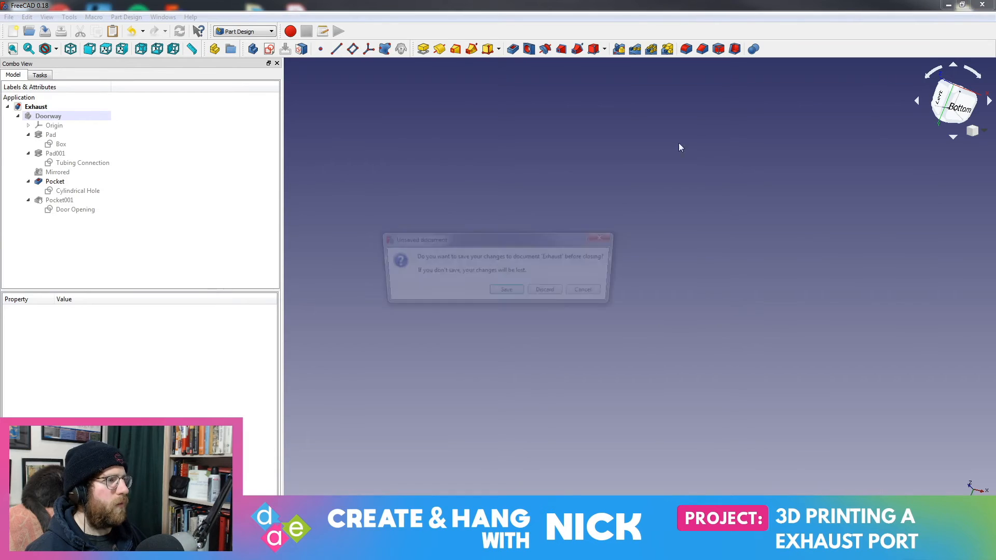
{"action": "left_click", "coordinate": [551, 290]}
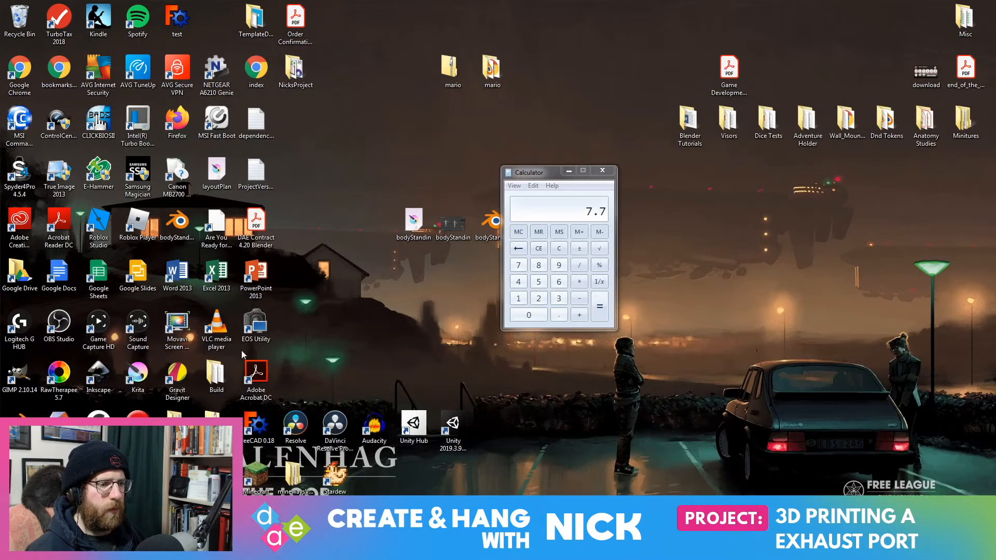
{"action": "double_click", "coordinate": [258, 425]}
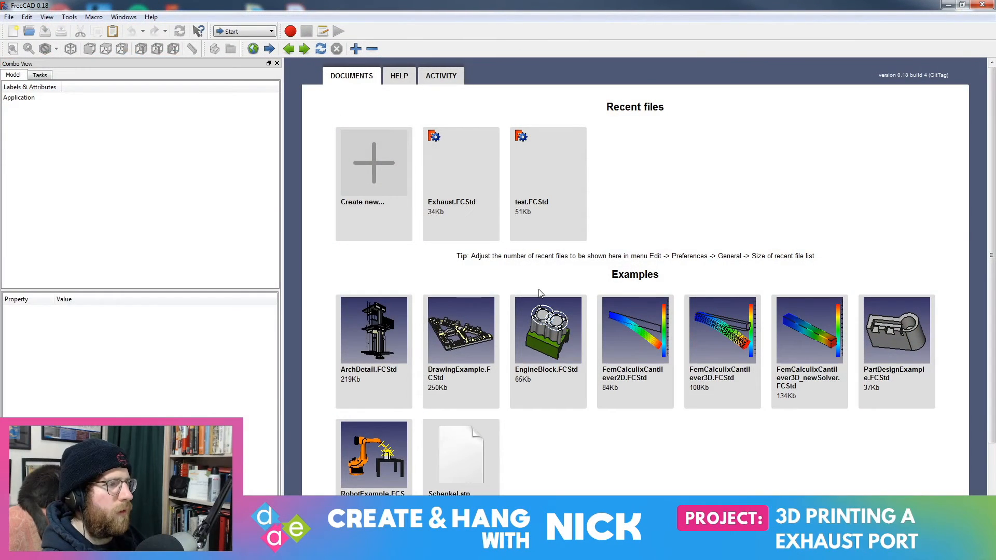
{"action": "left_click", "coordinate": [458, 185]}
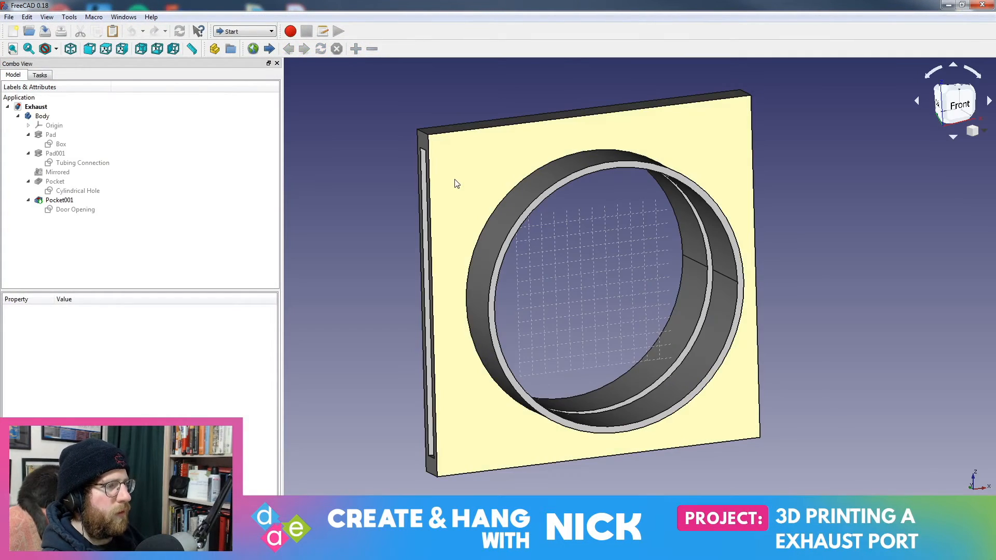
{"action": "left_click", "coordinate": [88, 210]}
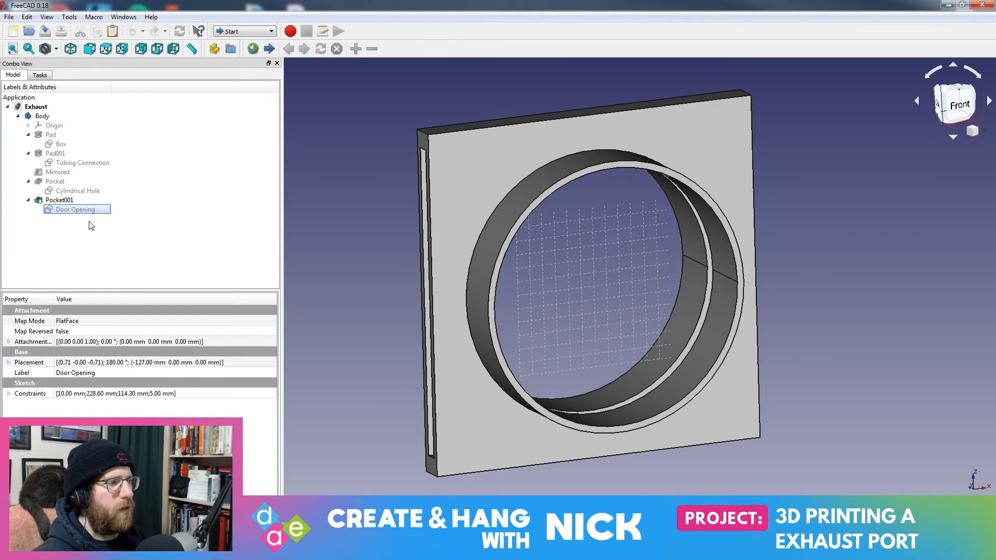
{"action": "middle_click_drag", "start_coordinate": [363, 314], "coordinate": [422, 305]}
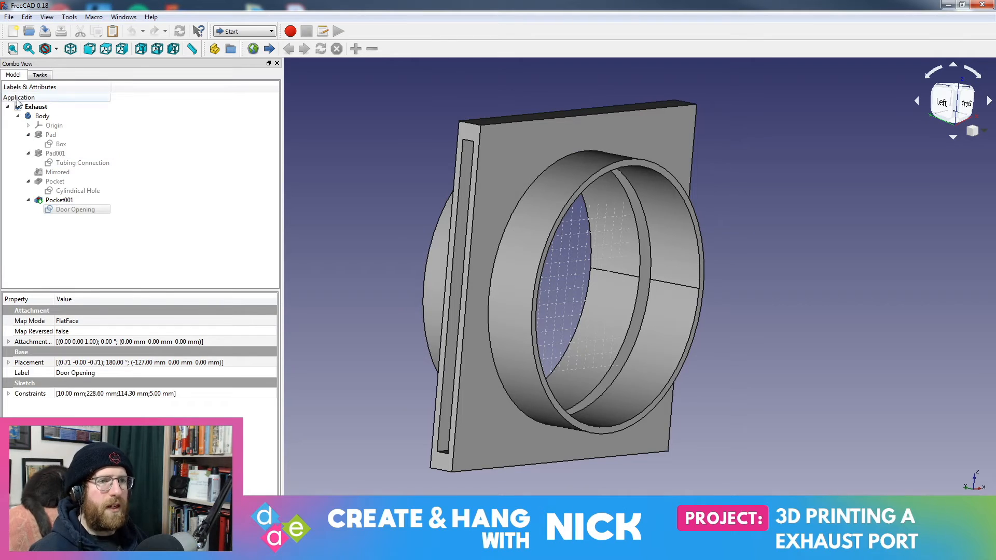
{"action": "left_click", "coordinate": [58, 236]}
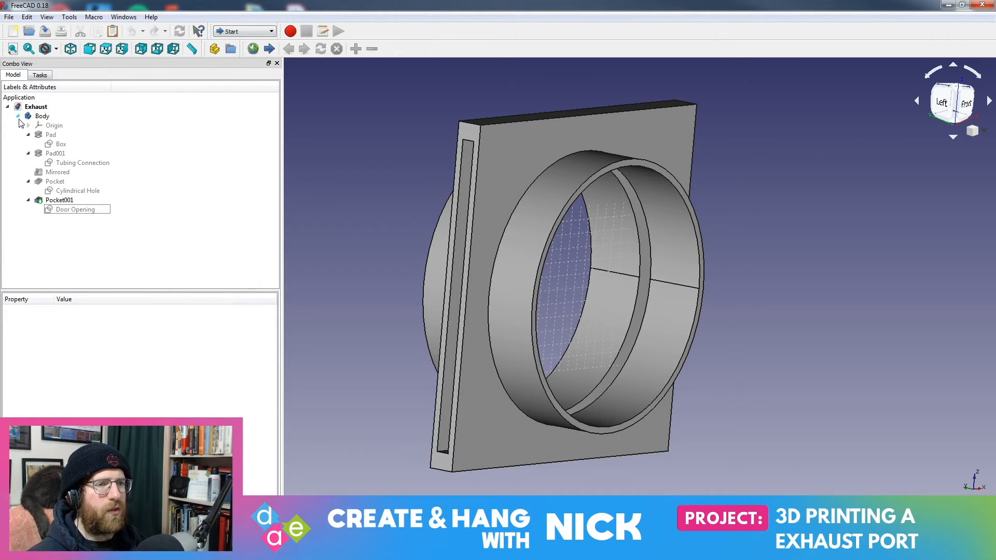
Switch to the Part Design workbench and create a second body in the Exhaust document
{"action": "left_click", "coordinate": [241, 32]}
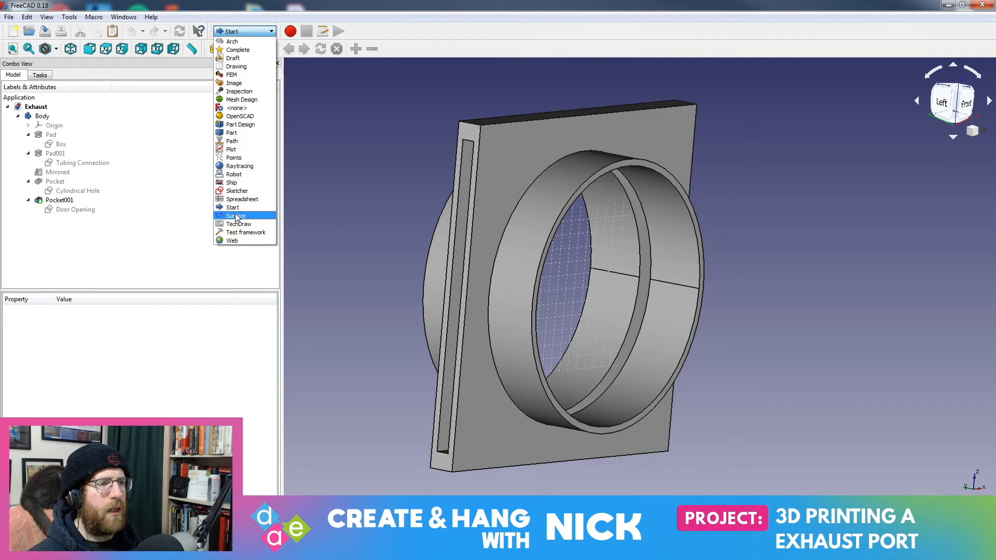
{"action": "left_click", "coordinate": [191, 214]}
{"action": "left_click", "coordinate": [255, 30]}
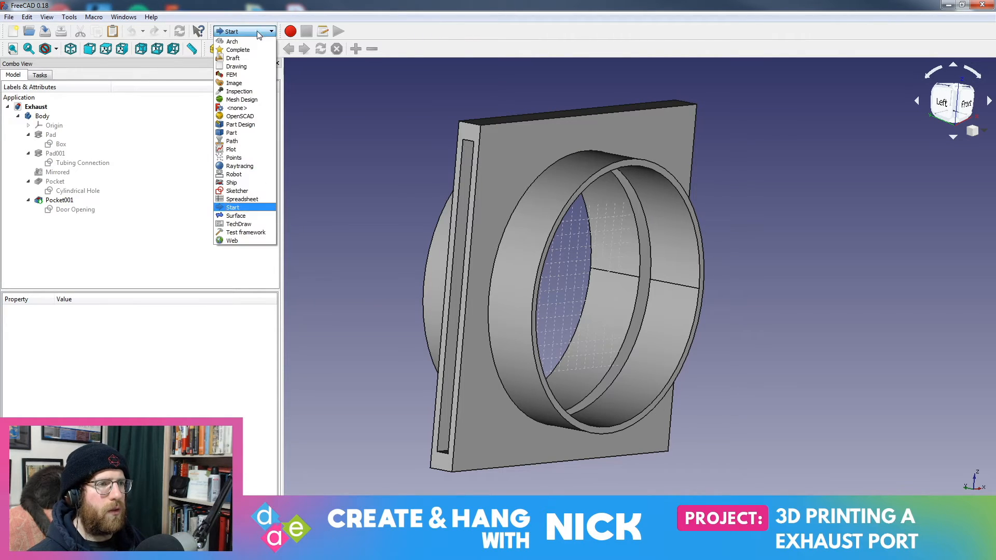
{"action": "left_click", "coordinate": [236, 124]}
{"action": "left_click", "coordinate": [32, 109]}
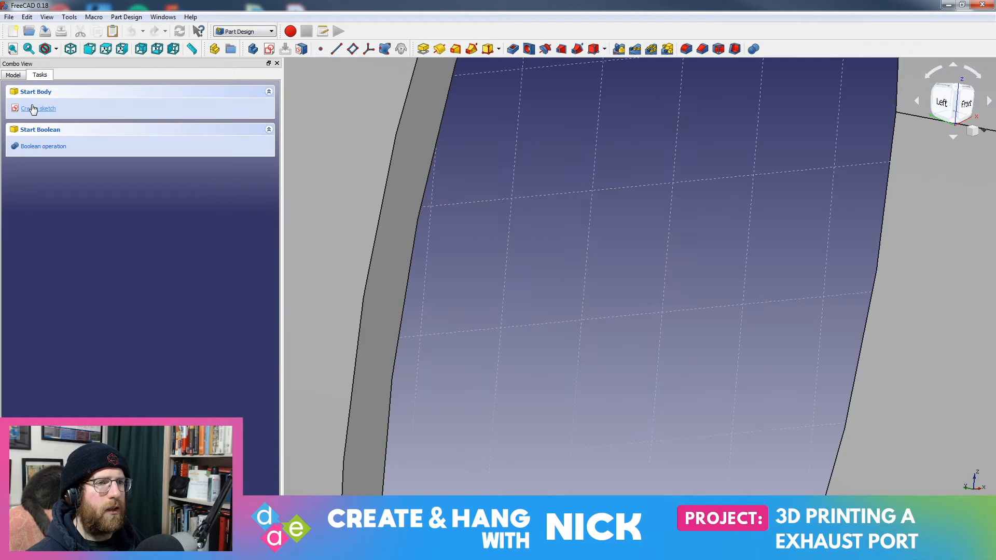
{"action": "scroll", "coordinate": [555, 192], "scroll_direction": "down", "scroll_amount": 12}
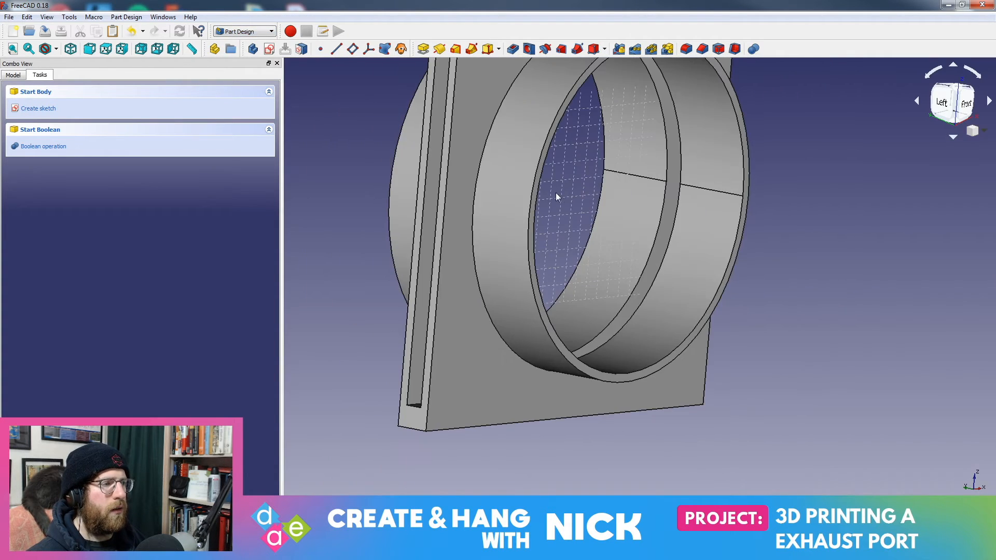
{"action": "middle_click_drag", "start_coordinate": [435, 171], "coordinate": [508, 220]}
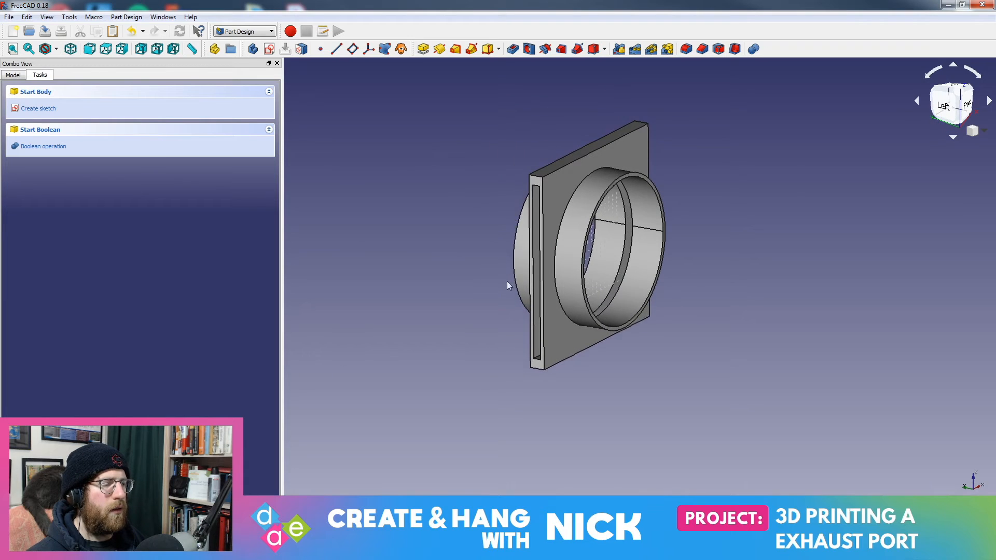
{"action": "scroll", "coordinate": [514, 244], "scroll_direction": "up", "scroll_amount": 4}
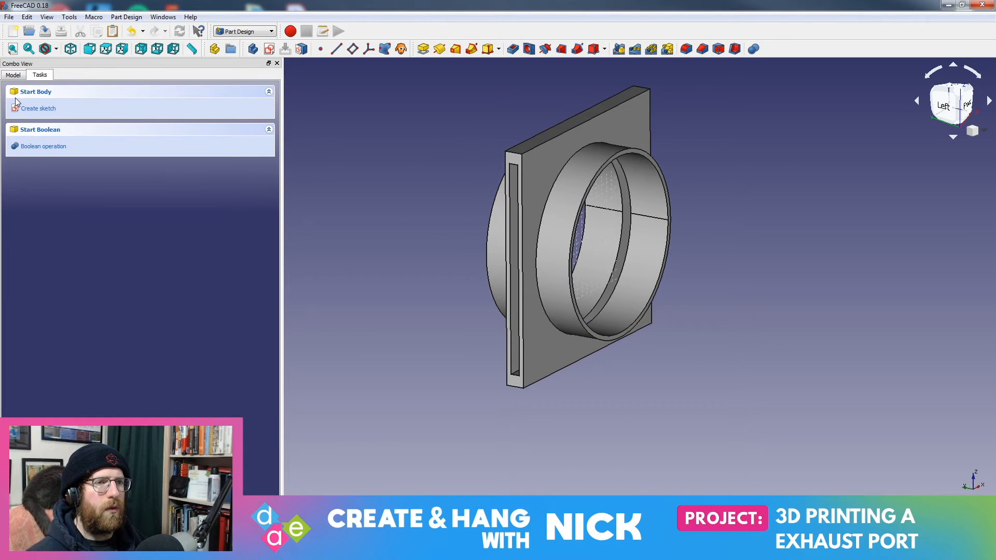
Return to the model tree and make the newly created empty body the active one
{"action": "left_click", "coordinate": [13, 75]}
{"action": "left_click", "coordinate": [47, 219]}
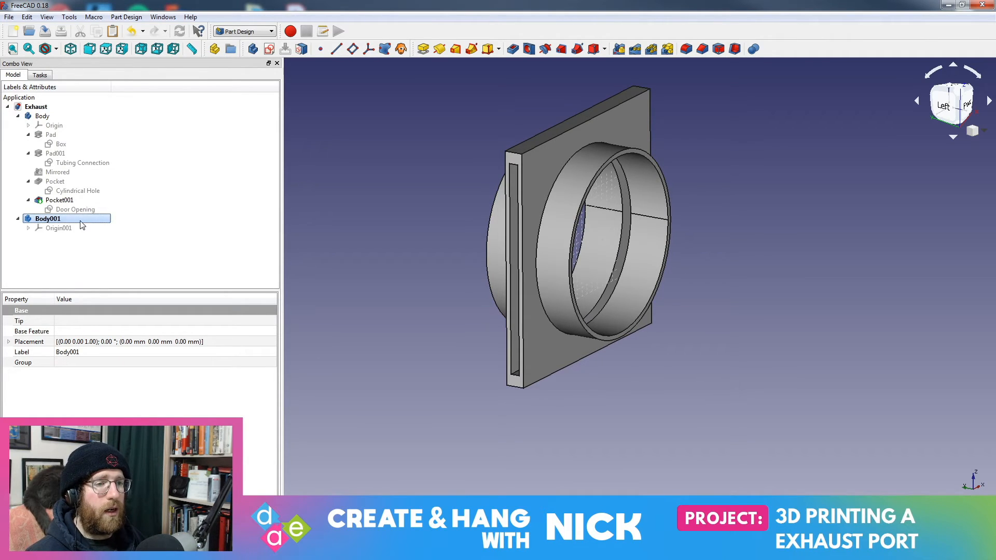
{"action": "double_click", "coordinate": [53, 220]}
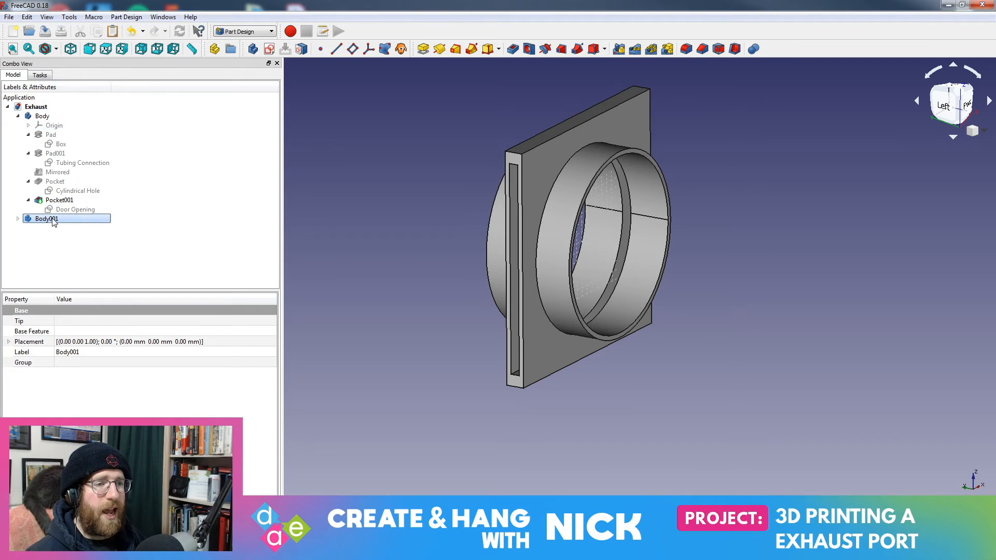
{"action": "double_click", "coordinate": [54, 220]}
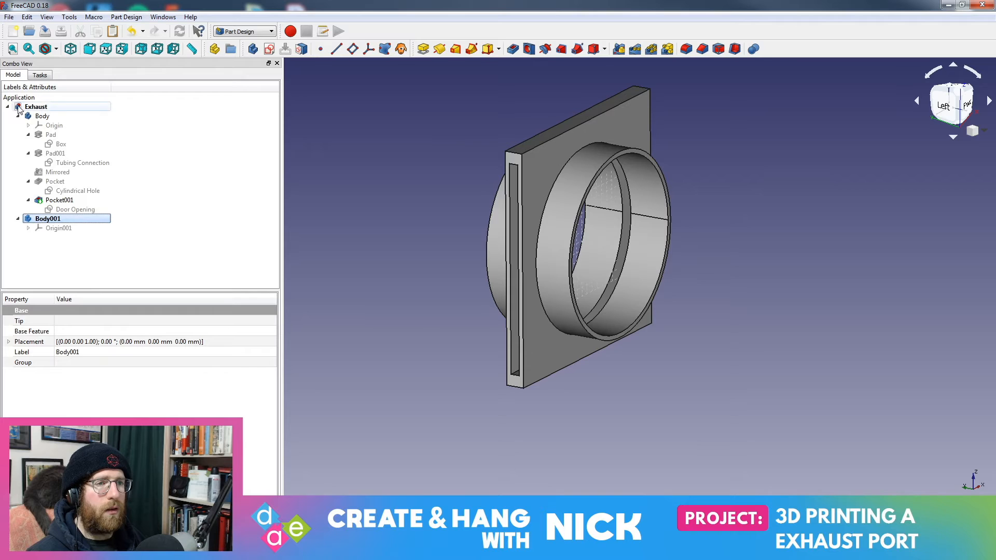
Hide the exhaust box's Pocket001 feature, collapse the original Body and select the new empty body
{"action": "left_click", "coordinate": [59, 200]}
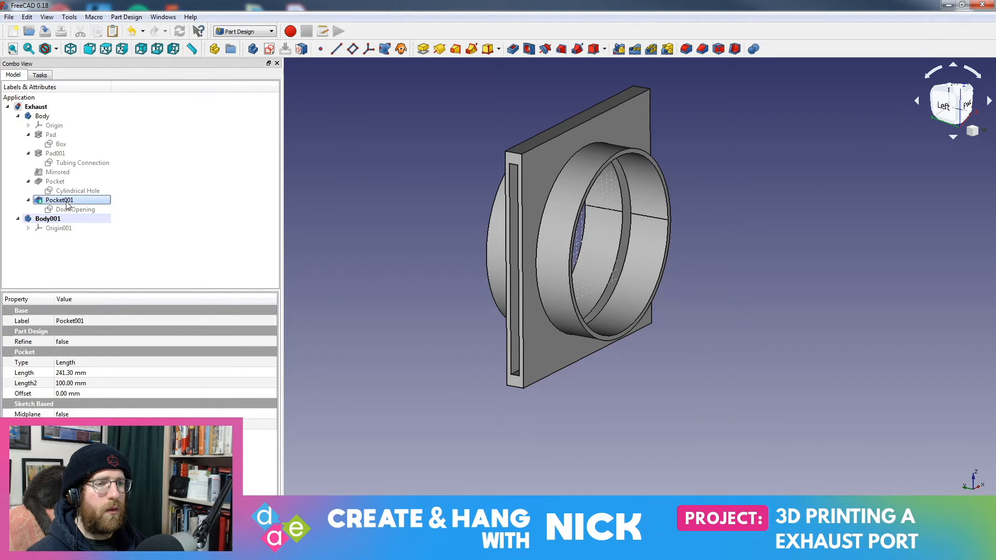
{"action": "key", "text": "space"}
{"action": "left_click", "coordinate": [24, 115]}
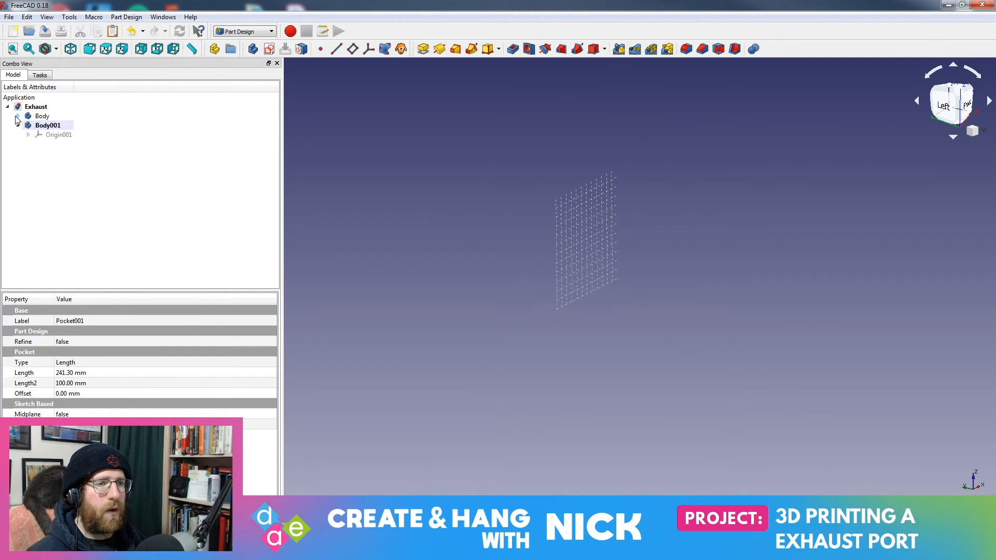
{"action": "left_click", "coordinate": [51, 126]}
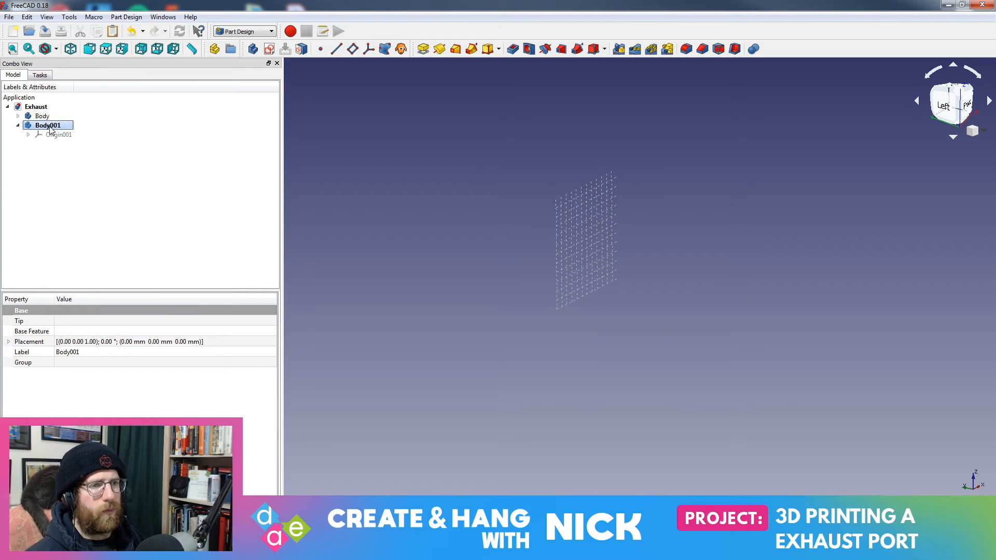
Rename the original body, the one holding the finished exhaust features, as Doorway
{"action": "left_click", "coordinate": [42, 116]}
{"action": "right_click", "coordinate": [42, 116]}
{"action": "left_click", "coordinate": [93, 252]}
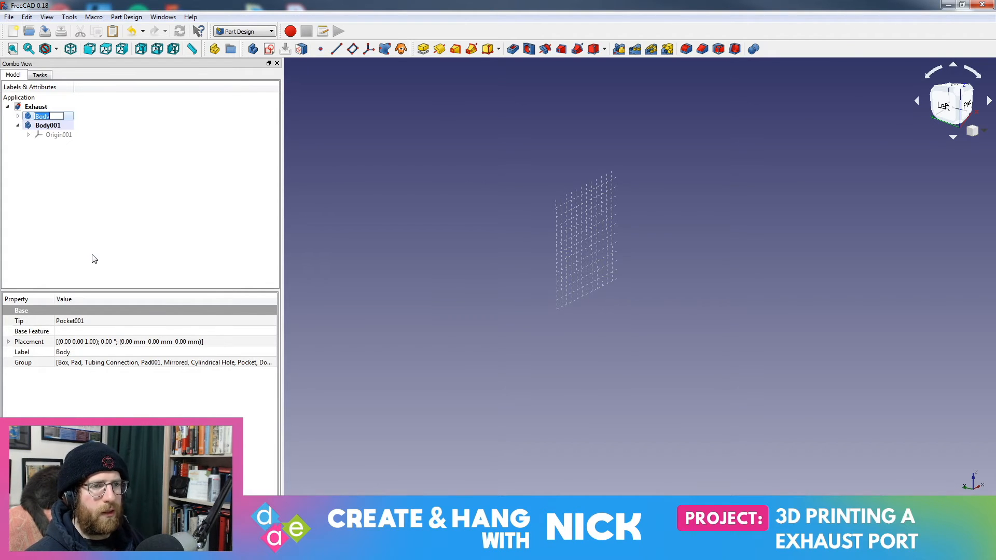
{"action": "type", "text": "M"}
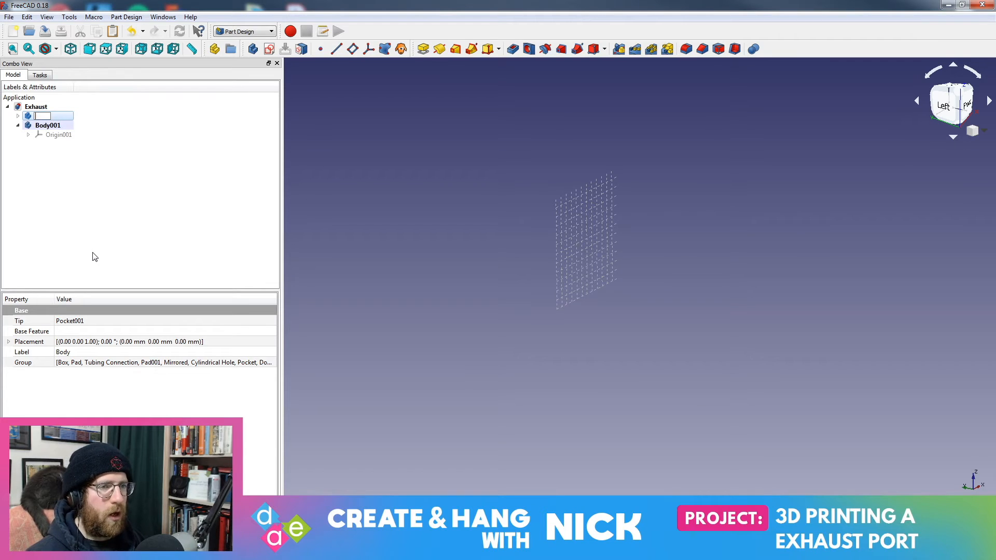
{"action": "type", "text": "oorway"}
{"action": "key", "text": "Return"}
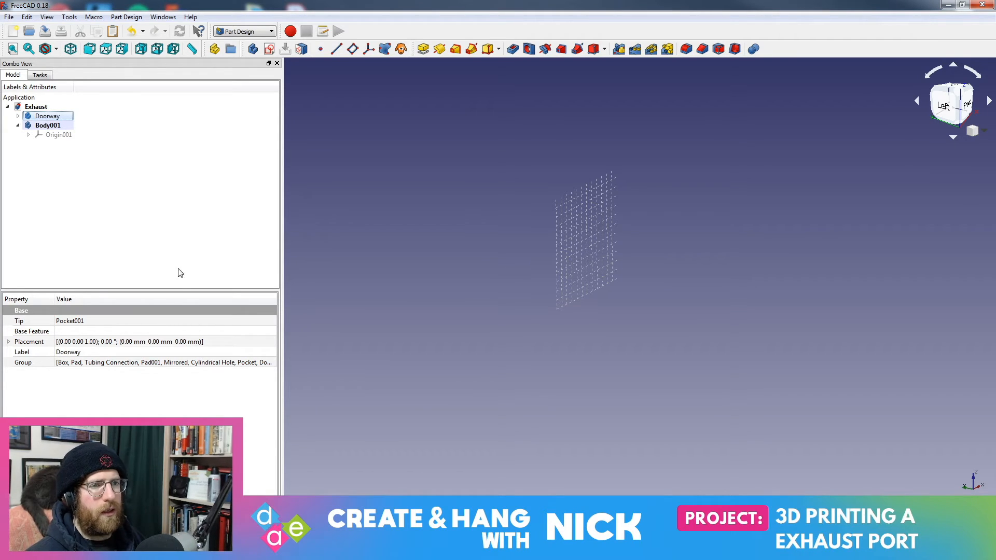
Rename the second, empty body as Door
{"action": "left_click", "coordinate": [45, 126]}
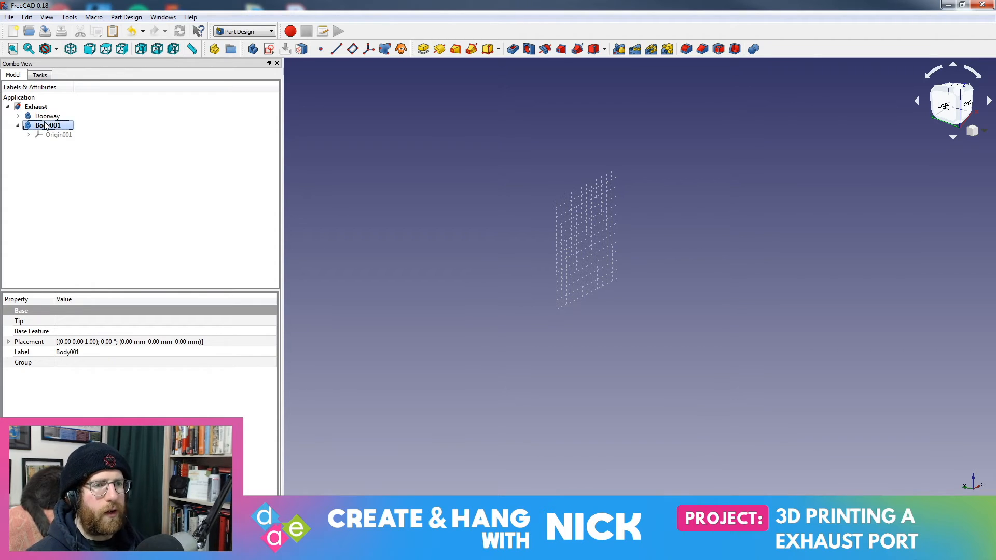
{"action": "right_click", "coordinate": [46, 126]}
{"action": "left_click", "coordinate": [95, 256]}
{"action": "type", "text": "Door"}
{"action": "key", "text": "Return"}
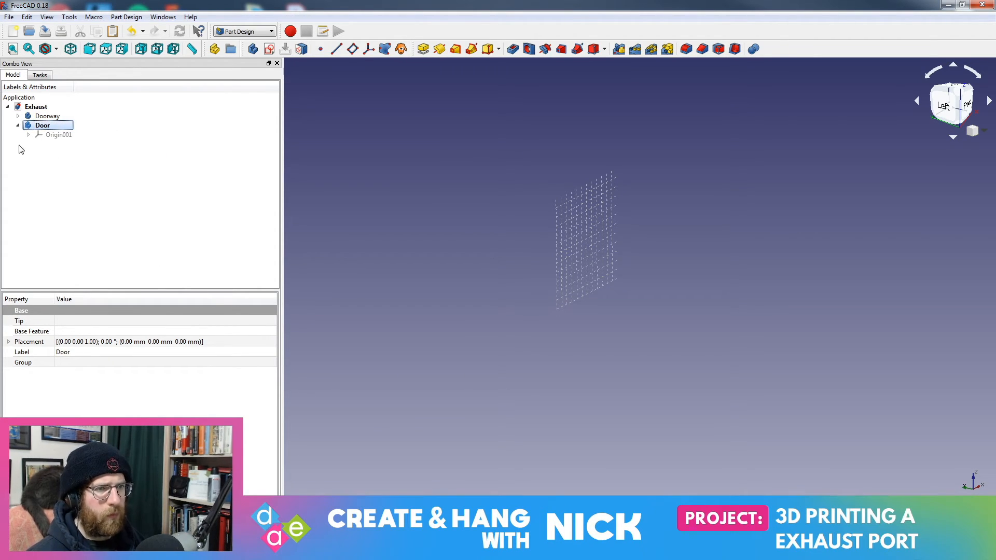
Expand the Doorway body and copy its Door Opening sketch without the objects it depends on
{"action": "left_click", "coordinate": [47, 135]}
{"action": "left_click", "coordinate": [17, 116]}
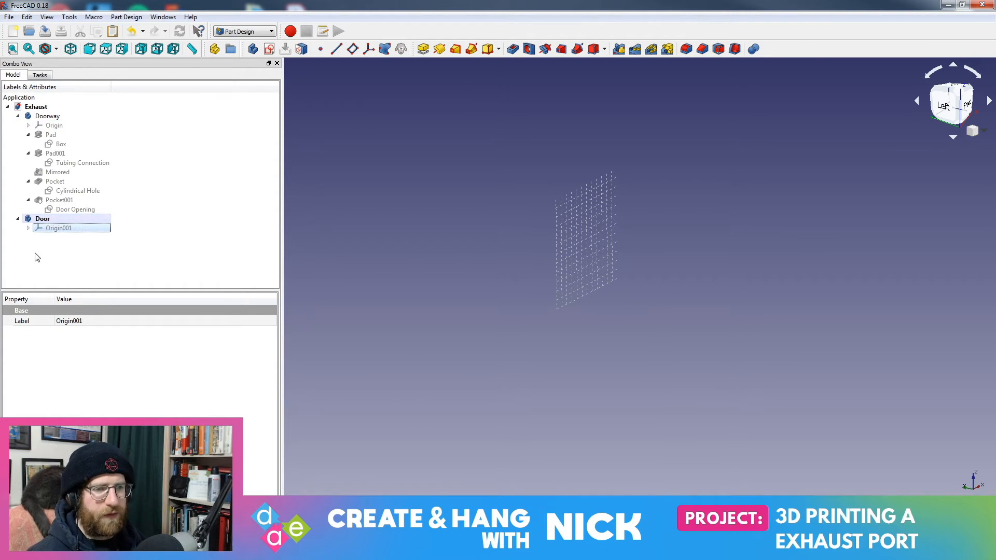
{"action": "left_click", "coordinate": [30, 235]}
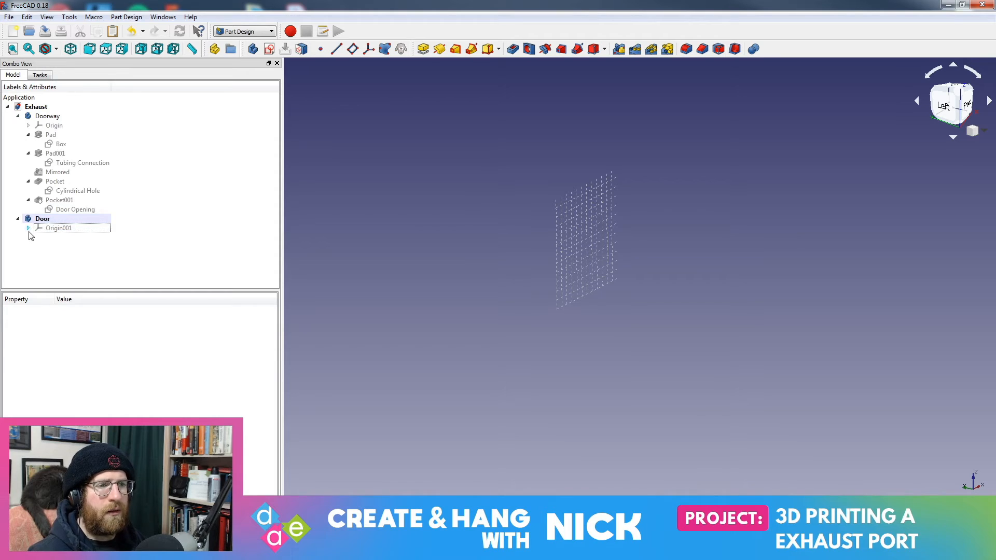
{"action": "left_click", "coordinate": [70, 229]}
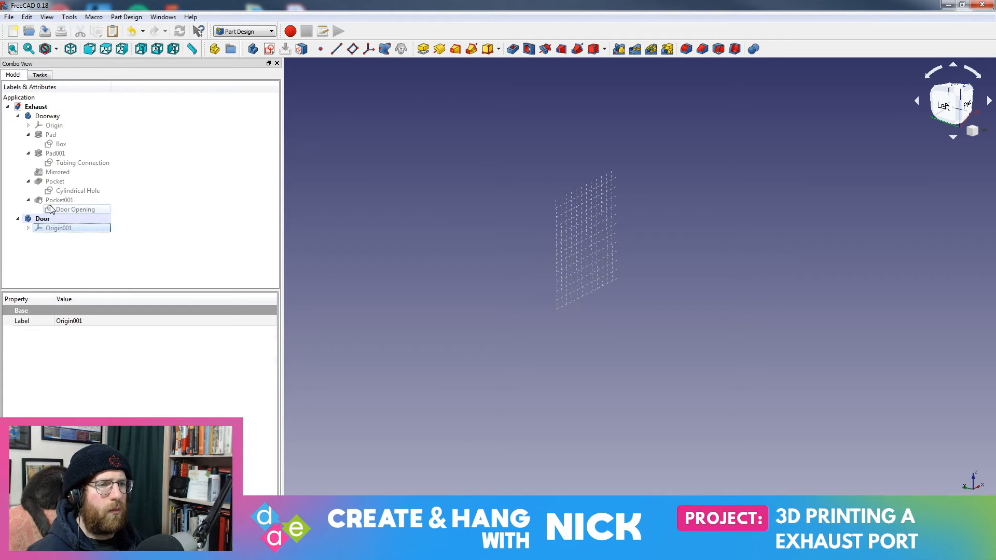
{"action": "left_click", "coordinate": [77, 210]}
{"action": "right_click", "coordinate": [83, 215]}
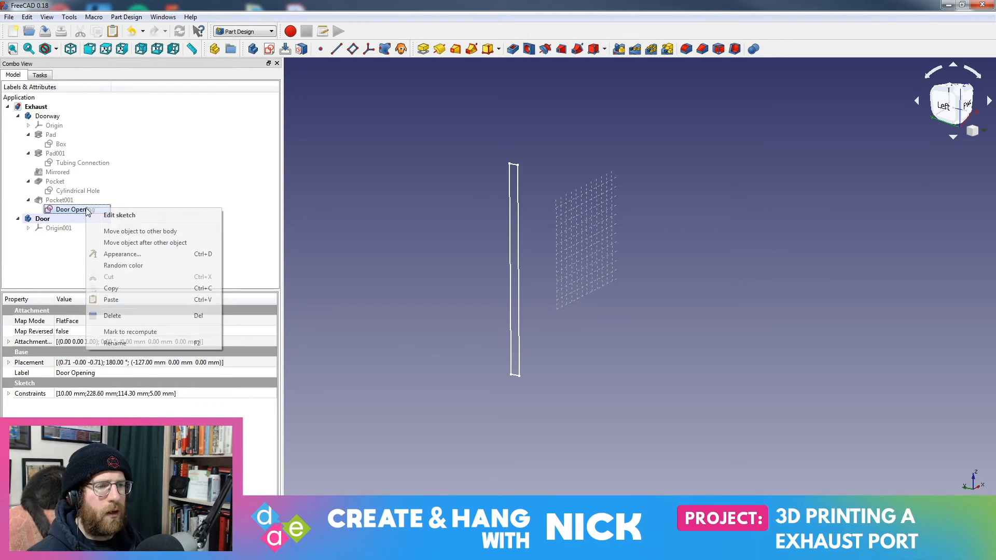
{"action": "left_click", "coordinate": [129, 290]}
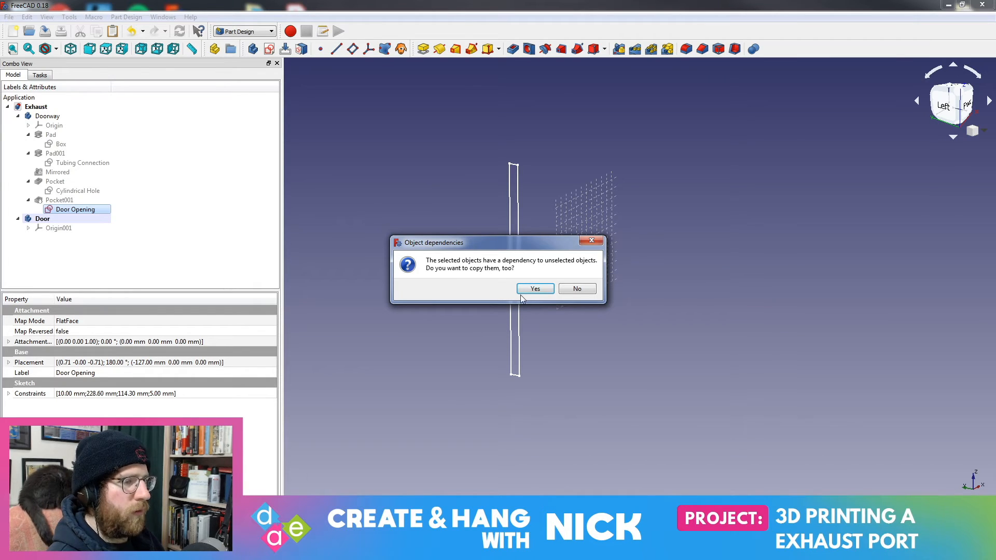
{"action": "left_click", "coordinate": [574, 289]}
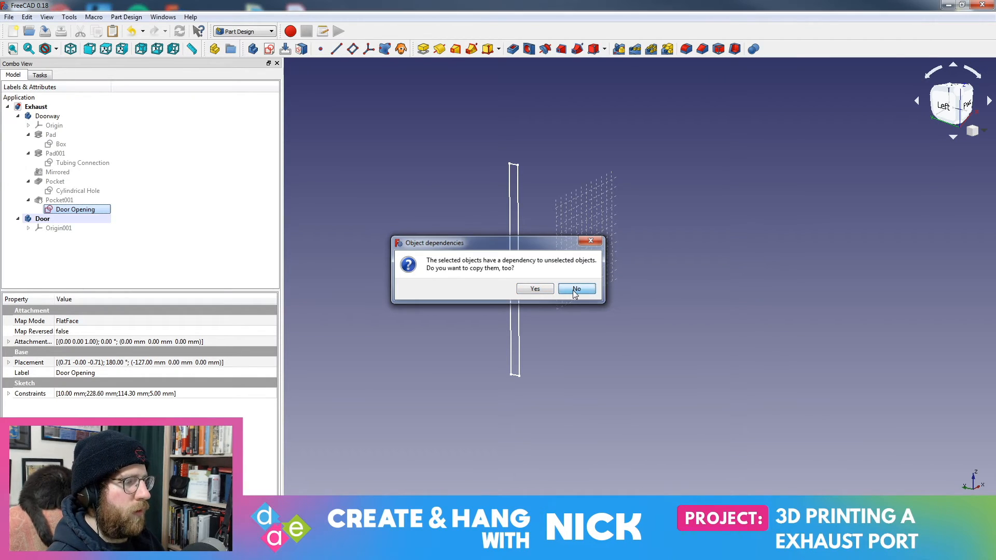
Paste the copied Door Opening sketch with the Door body as the target
{"action": "left_click", "coordinate": [124, 265]}
{"action": "left_click", "coordinate": [73, 221]}
{"action": "left_click", "coordinate": [73, 237]}
{"action": "right_click", "coordinate": [51, 219]}
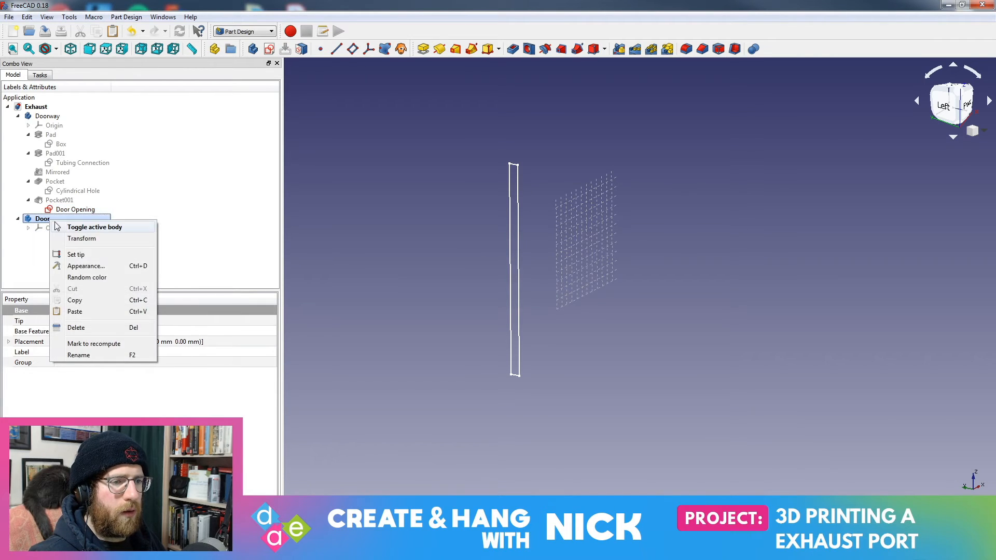
{"action": "left_click", "coordinate": [78, 312]}
{"action": "left_click", "coordinate": [51, 240]}
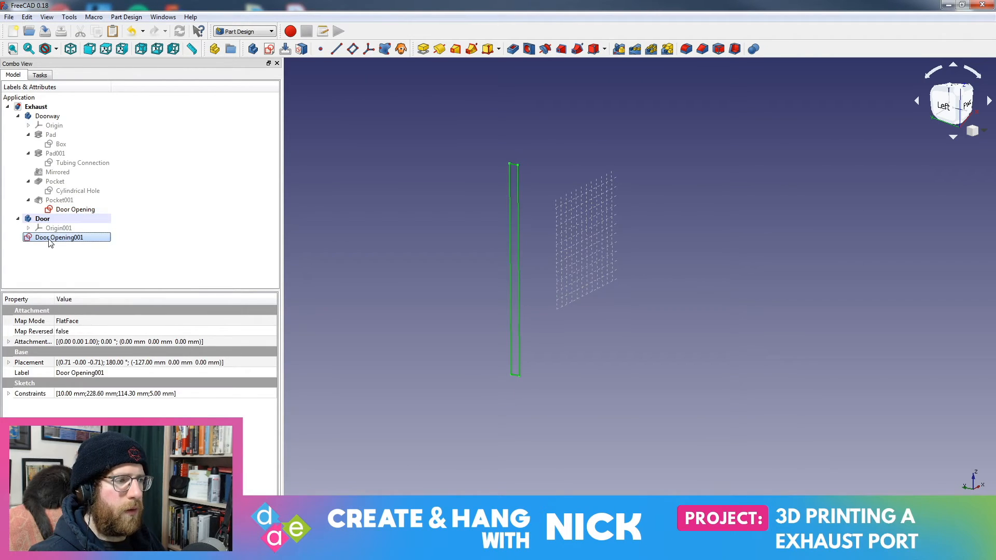
Show the Pocket001 feature of the Doorway body and hide the original Door Opening sketch
{"action": "left_click", "coordinate": [69, 201]}
{"action": "key", "text": "space"}
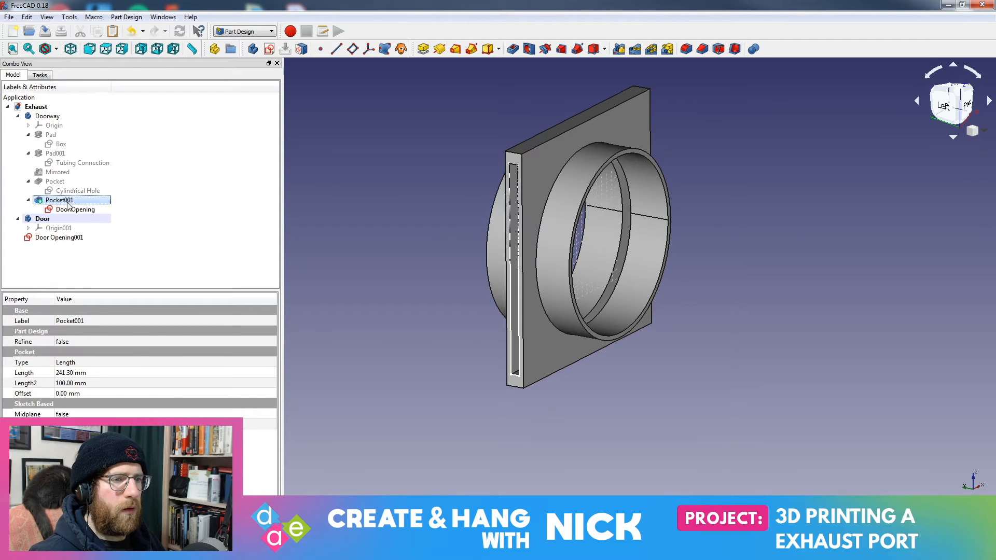
{"action": "left_click", "coordinate": [68, 209]}
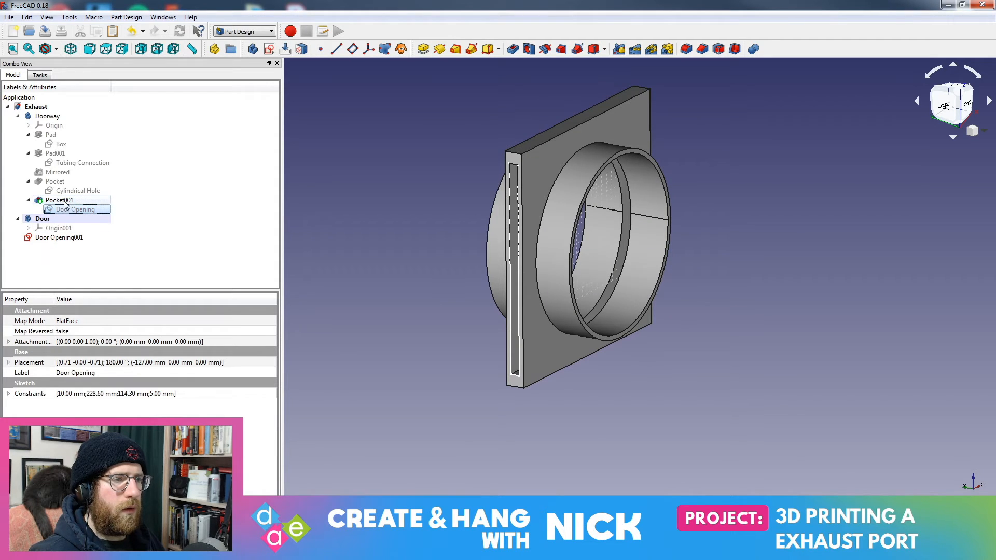
Toggle the visibility of the pasted sketch to compare its position with the slot in the doorway
{"action": "left_click", "coordinate": [60, 238]}
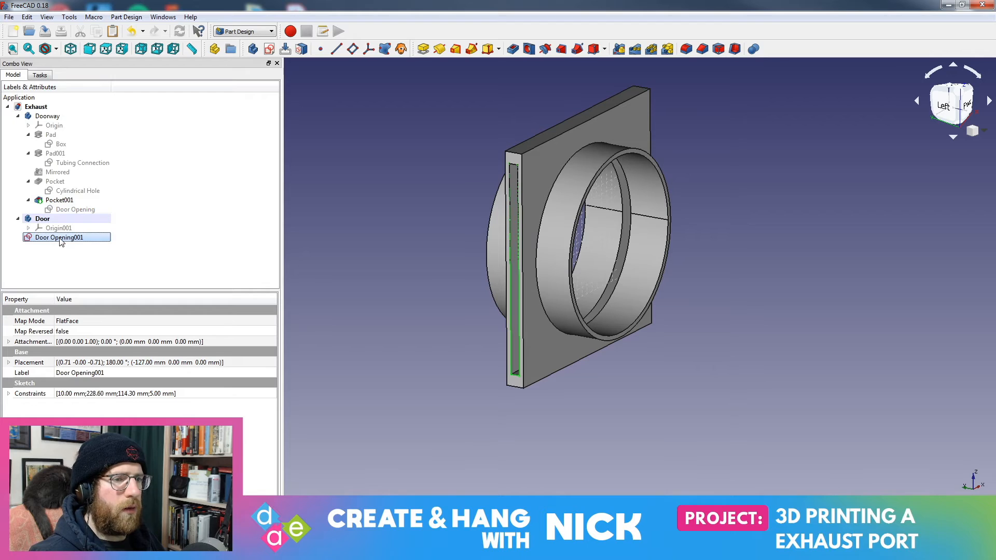
{"action": "key", "text": "space"}
{"action": "key", "text": "space"}
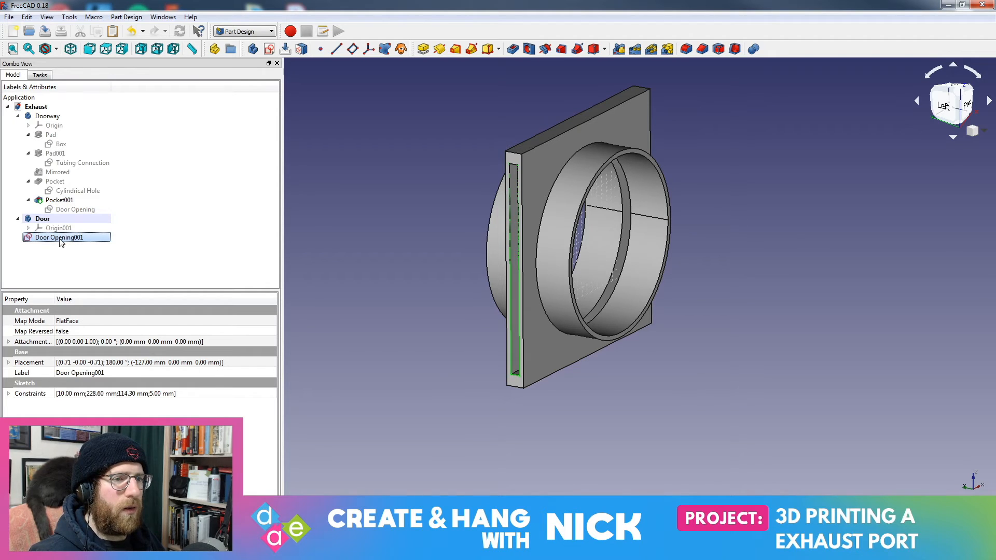
{"action": "key", "text": "space"}
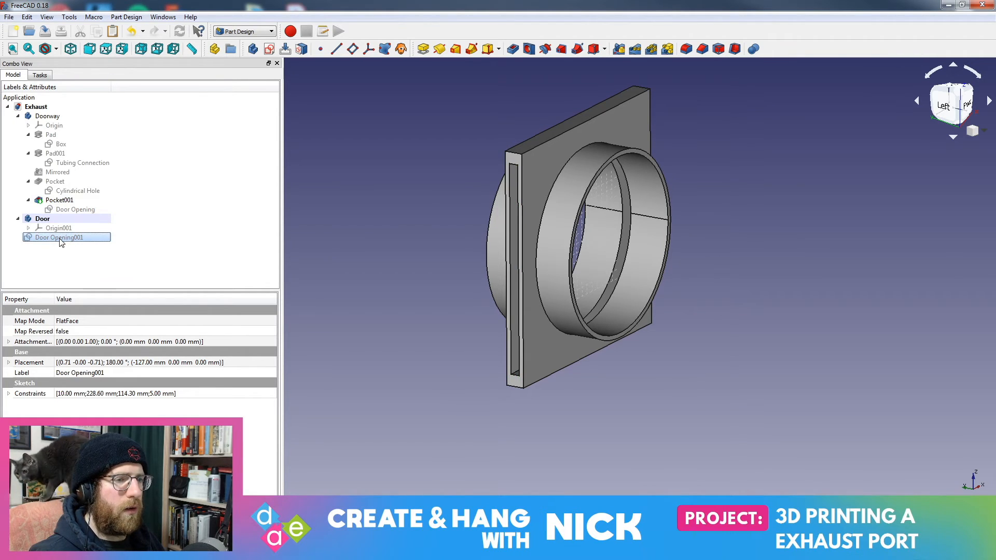
{"action": "right_click", "coordinate": [60, 242]}
{"action": "key", "text": "Escape"}
{"action": "key", "text": "space"}
{"action": "right_click", "coordinate": [60, 242]}
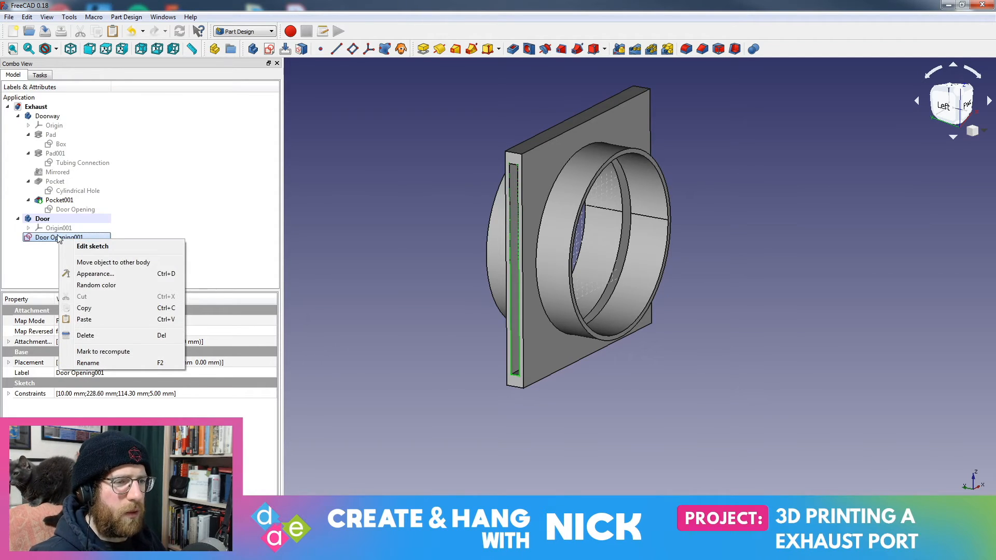
{"action": "key", "text": "Escape"}
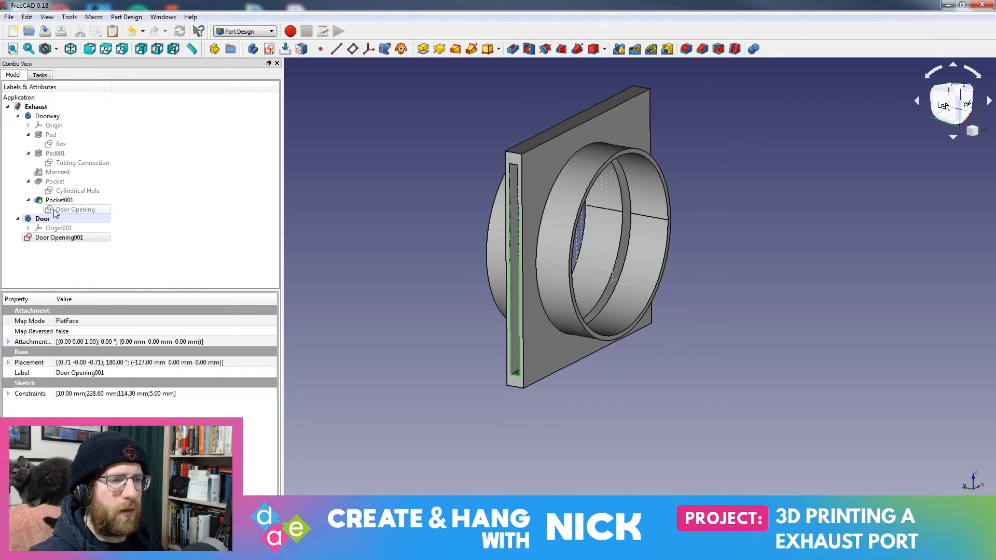
Hide the whole Doorway body and check the pasted sketch on its own
{"action": "left_click", "coordinate": [47, 117]}
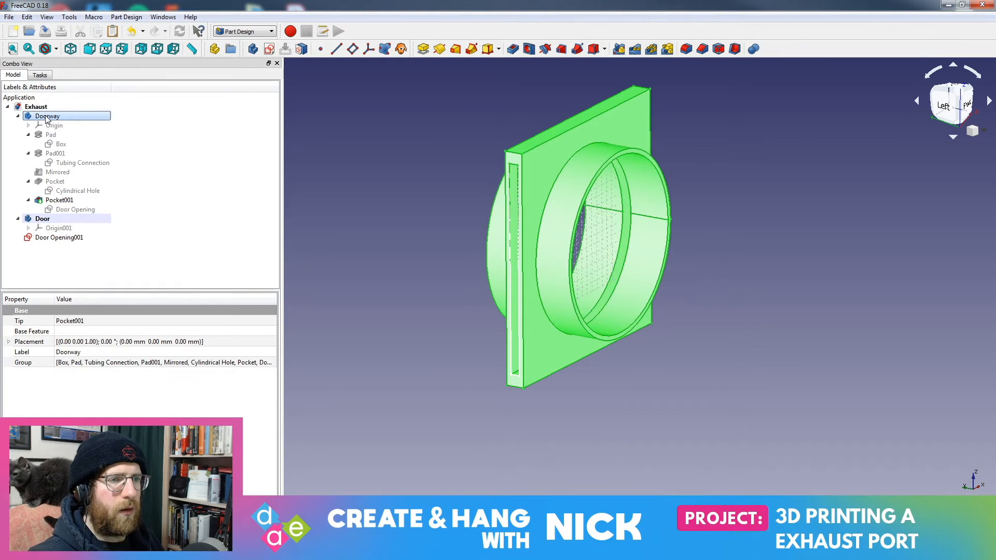
{"action": "key", "text": "space"}
{"action": "left_click", "coordinate": [61, 237]}
{"action": "key", "text": "space"}
{"action": "key", "text": "space"}
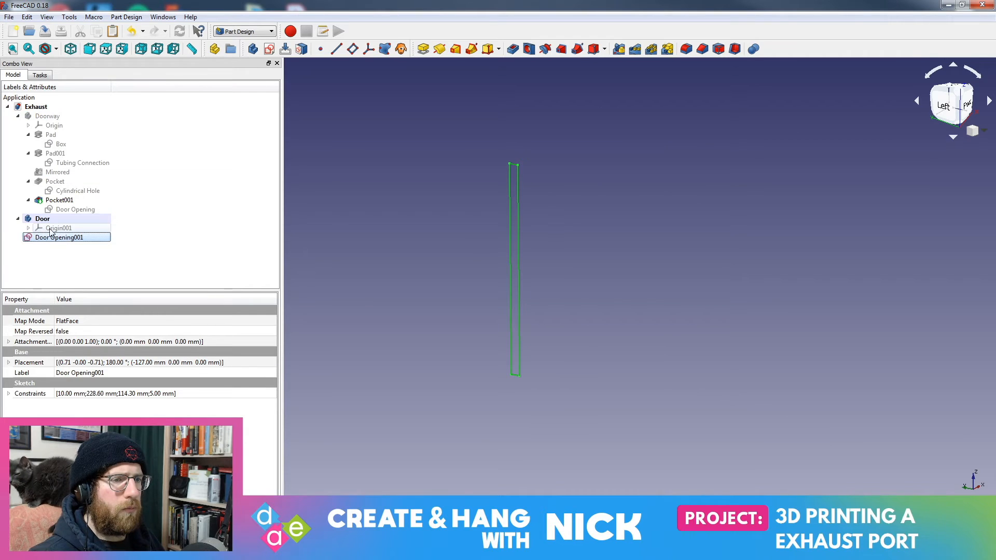
Move the pasted sketch into the Door body, and open it to check its dimensions before closing it
{"action": "left_click", "coordinate": [64, 219]}
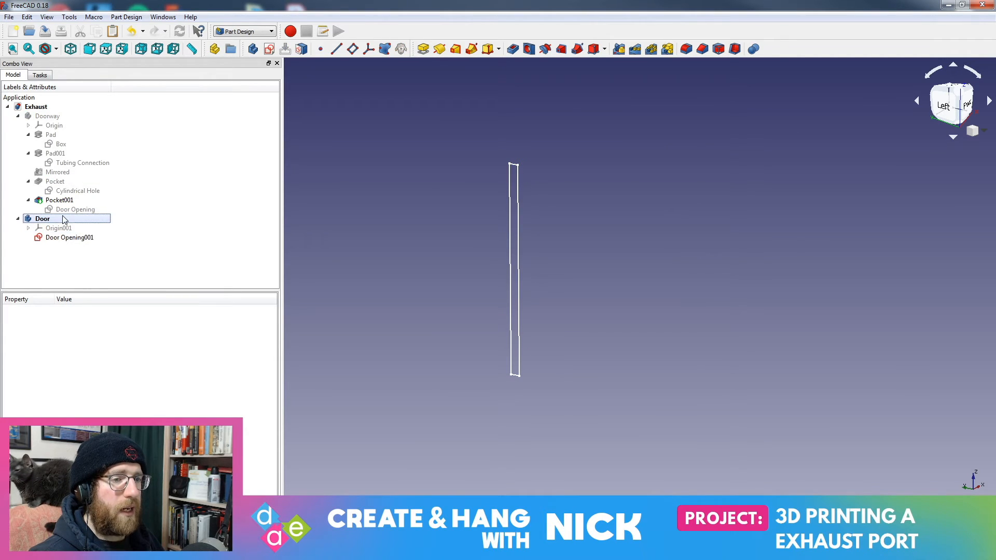
{"action": "left_click", "coordinate": [65, 239]}
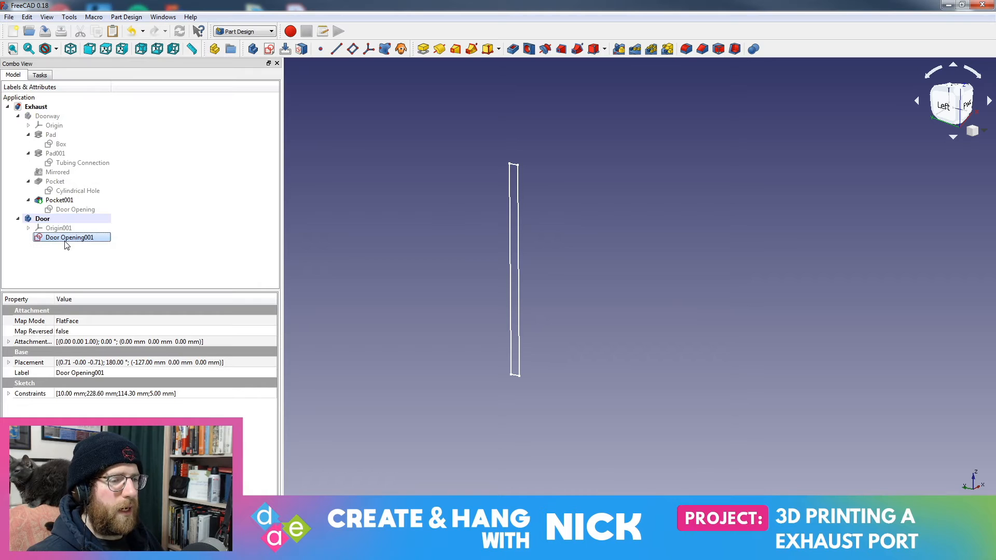
{"action": "double_click", "coordinate": [69, 238]}
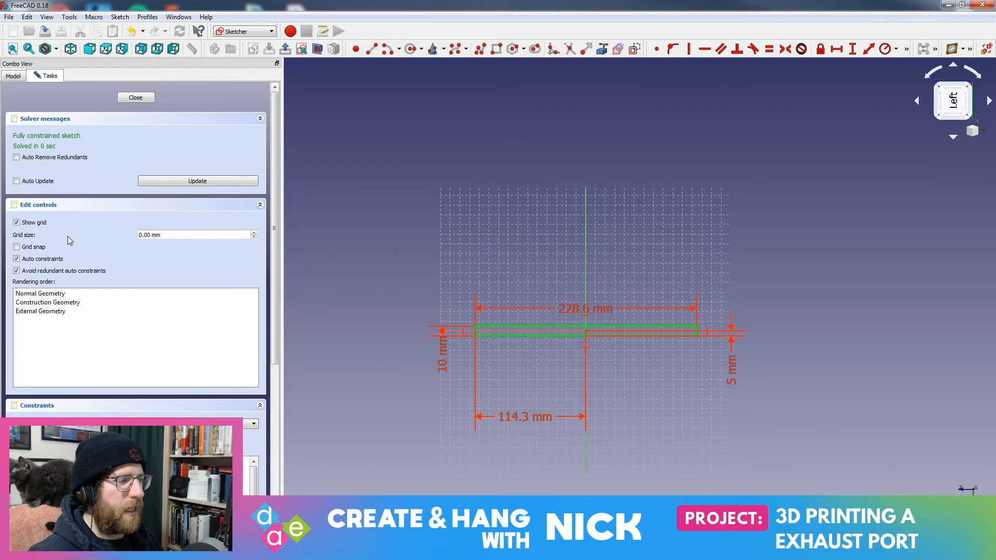
{"action": "left_click", "coordinate": [14, 76]}
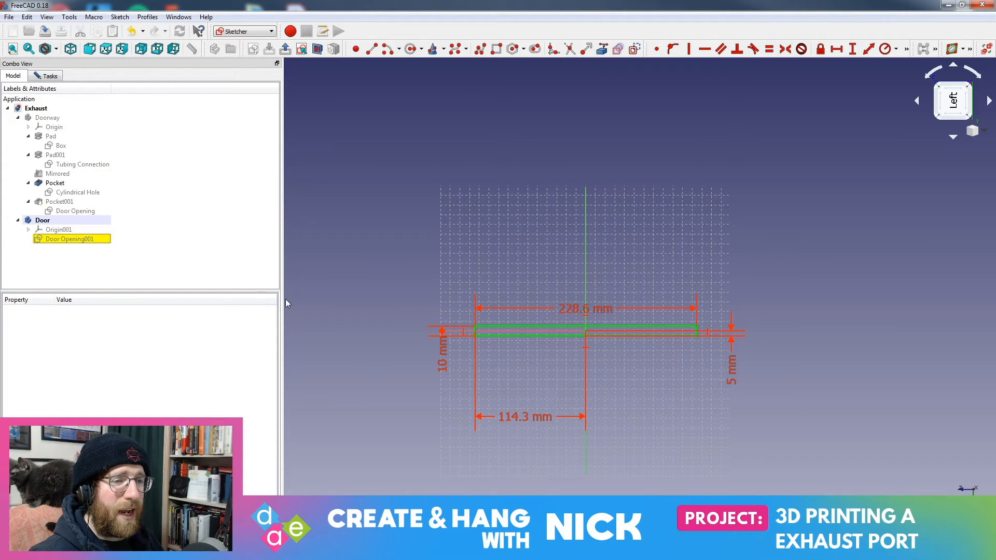
{"action": "left_click", "coordinate": [58, 79]}
{"action": "left_click", "coordinate": [120, 103]}
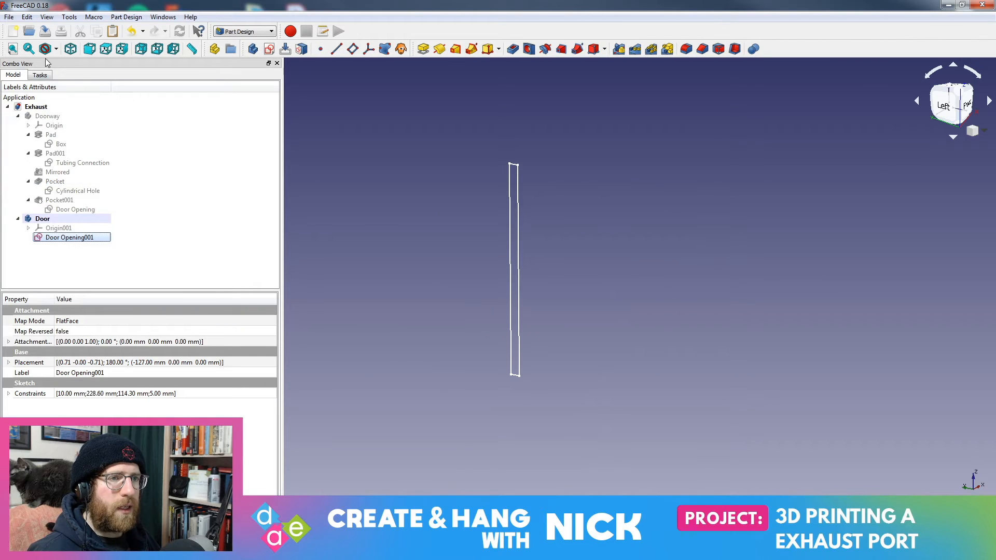
Pad the pasted sketch in the Door body with a length of 10 mm
{"action": "left_click", "coordinate": [40, 75]}
{"action": "left_click", "coordinate": [35, 124]}
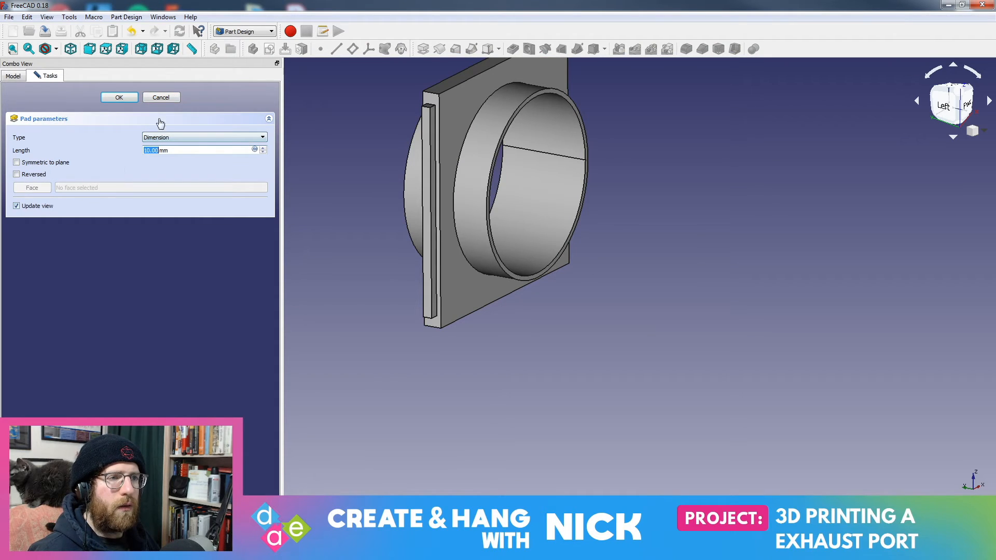
{"action": "left_click", "coordinate": [136, 98]}
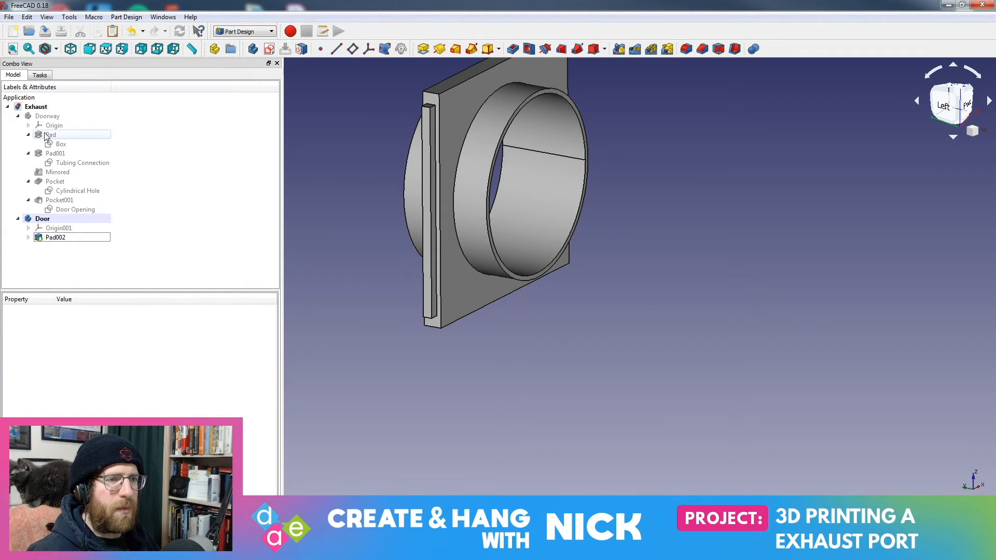
Remove the pad and the pasted sketch from the Door body
{"action": "left_click", "coordinate": [58, 117]}
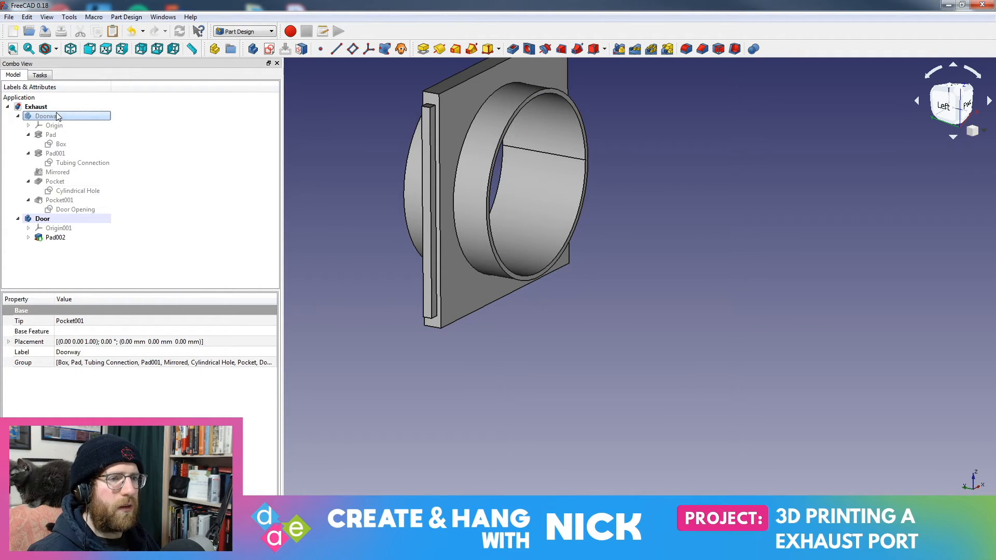
{"action": "left_click", "coordinate": [54, 237]}
{"action": "key", "text": "space"}
{"action": "left_click", "coordinate": [28, 238]}
{"action": "key", "text": "Delete"}
{"action": "key", "text": "ctrl+z"}
{"action": "left_click", "coordinate": [41, 238]}
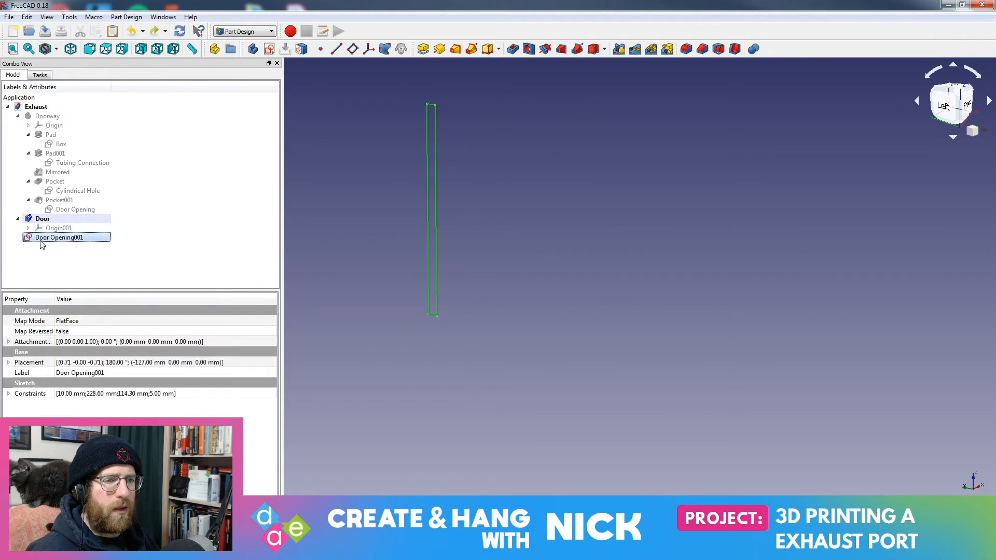
{"action": "key", "text": "Delete"}
{"action": "left_click", "coordinate": [71, 209]}
{"action": "right_click", "coordinate": [68, 212]}
{"action": "key", "text": "Escape"}
{"action": "right_click", "coordinate": [53, 208]}
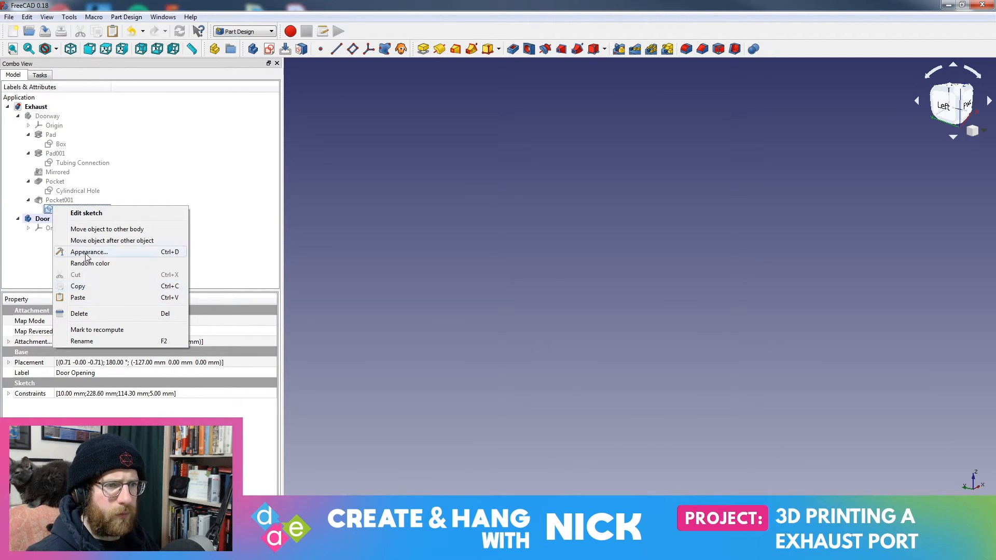
{"action": "left_click", "coordinate": [27, 250]}
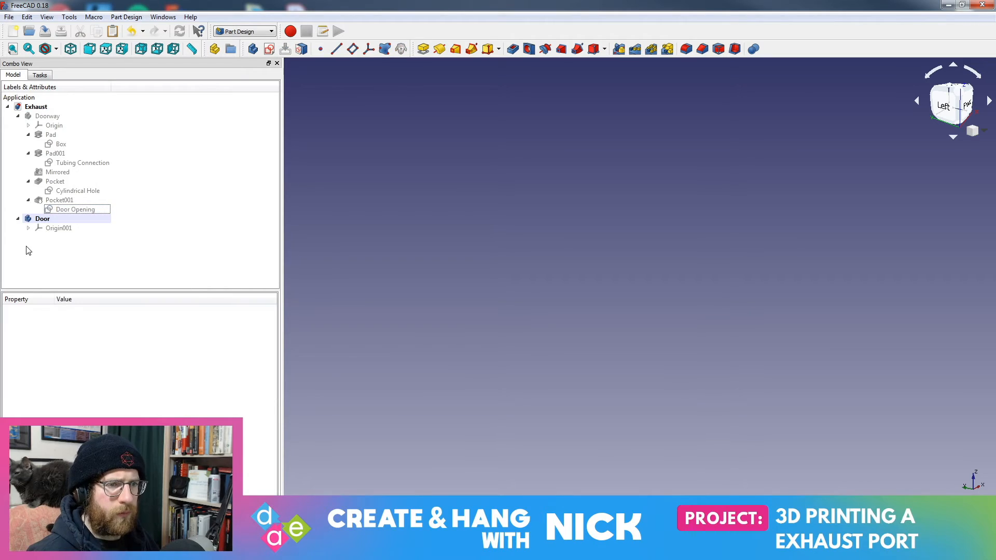
Open the Door Opening sketch to check it, close it, and make the sketch visible
{"action": "left_click", "coordinate": [64, 210]}
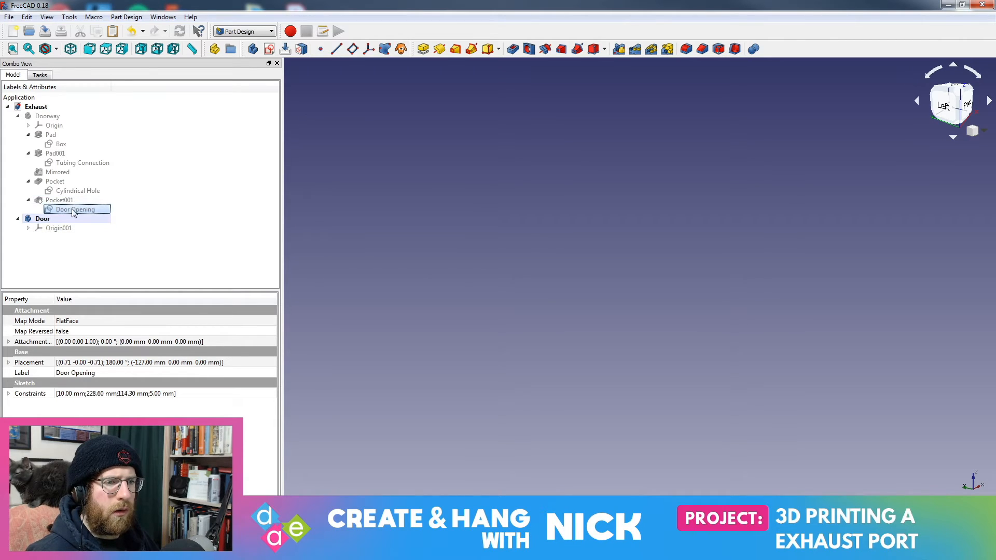
{"action": "double_click", "coordinate": [60, 210]}
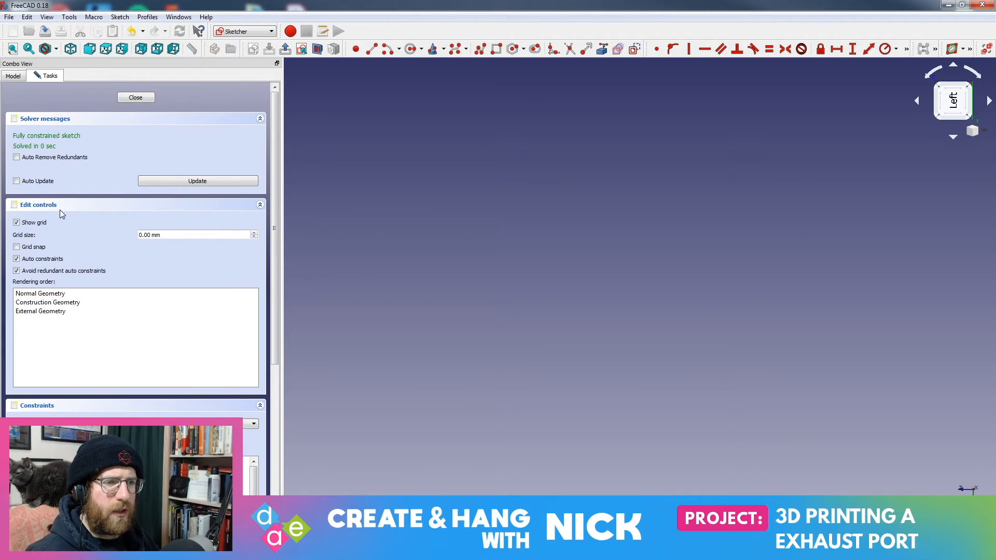
{"action": "left_click", "coordinate": [133, 97]}
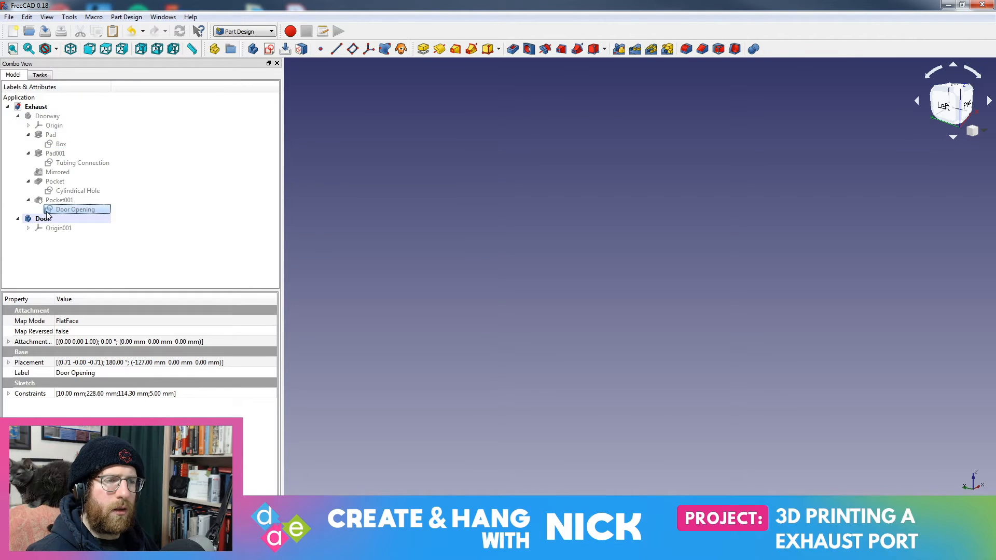
{"action": "key", "text": "space"}
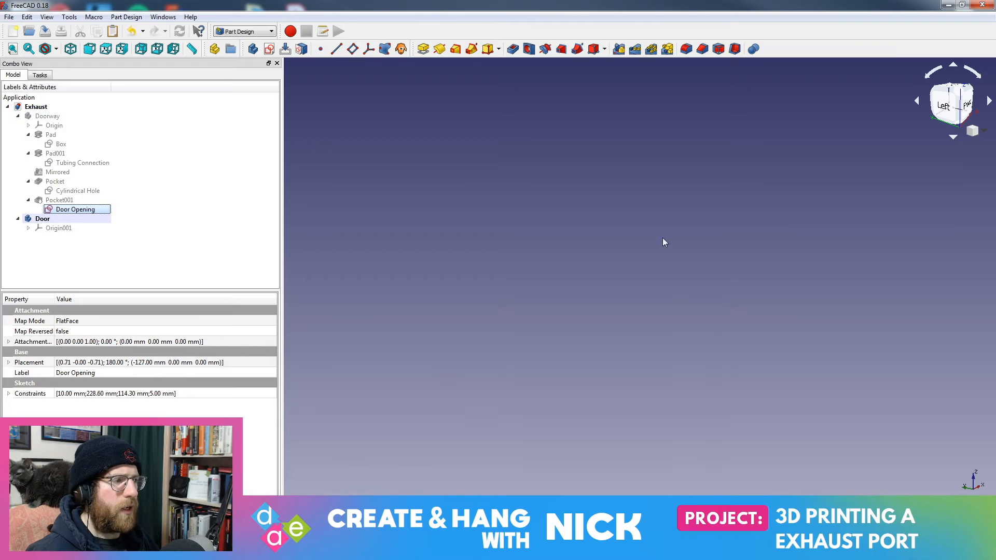
{"action": "middle_click_drag", "start_coordinate": [652, 227], "coordinate": [765, 195]}
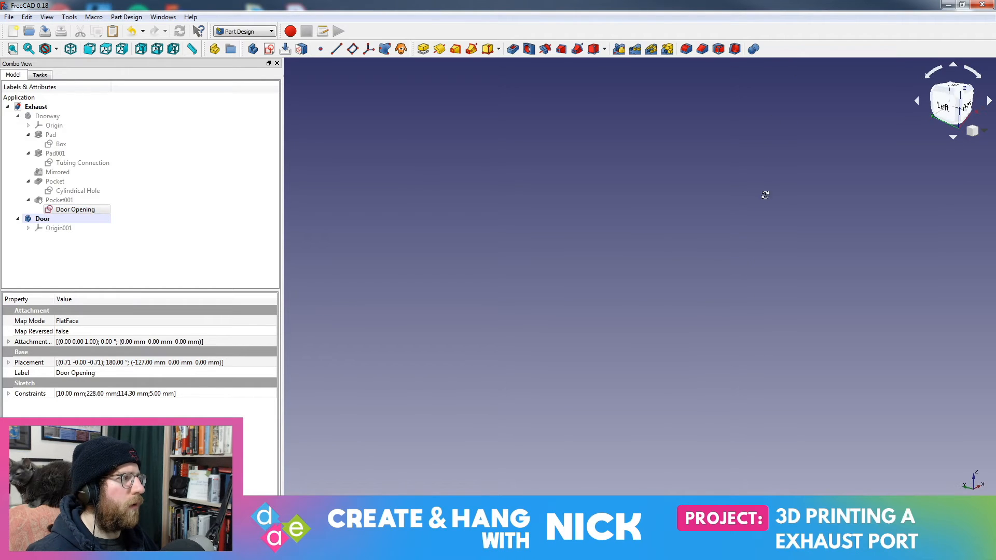
{"action": "left_click", "coordinate": [44, 17]}
{"action": "left_click", "coordinate": [62, 64]}
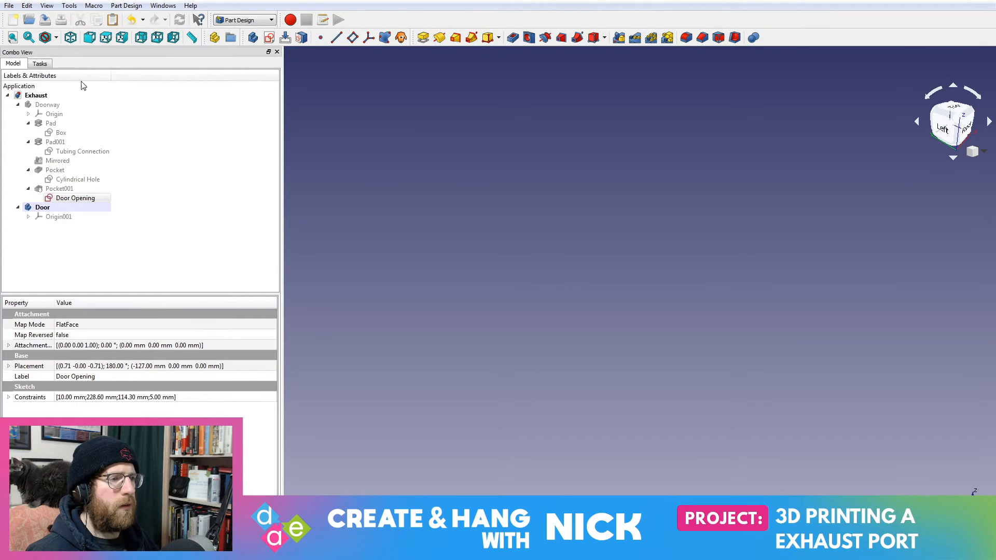
{"action": "left_click", "coordinate": [73, 8]}
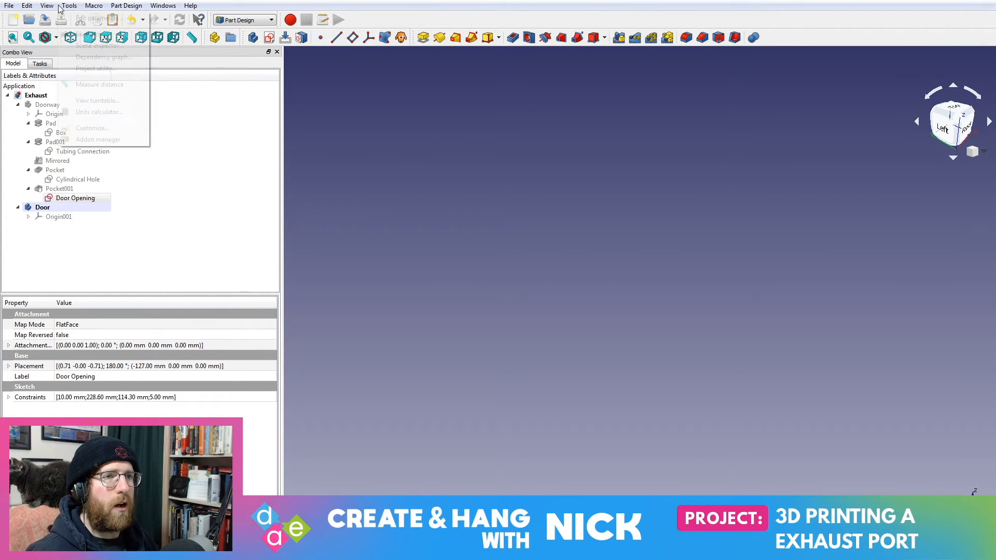
{"action": "left_click", "coordinate": [52, 8]}
{"action": "left_click", "coordinate": [50, 8]}
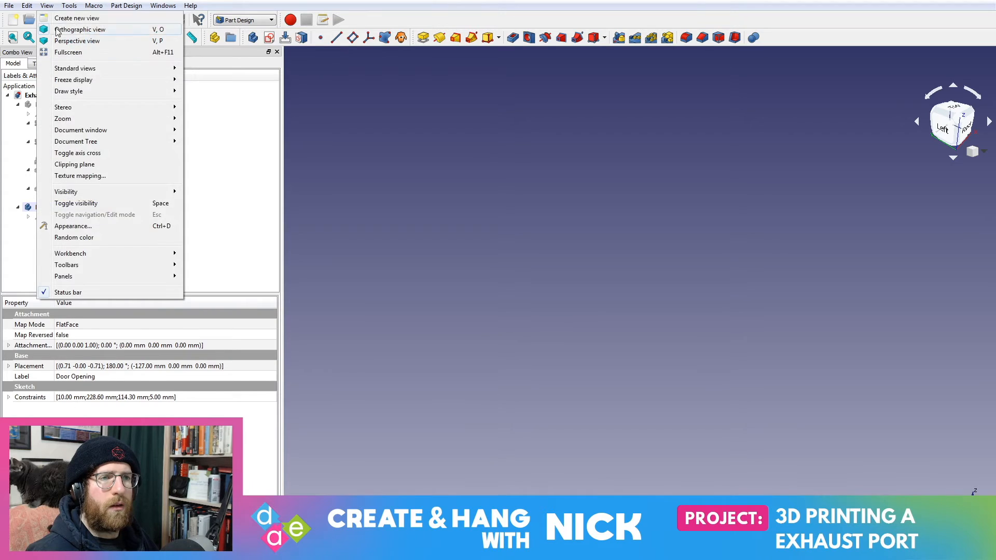
{"action": "left_click", "coordinate": [47, 6]}
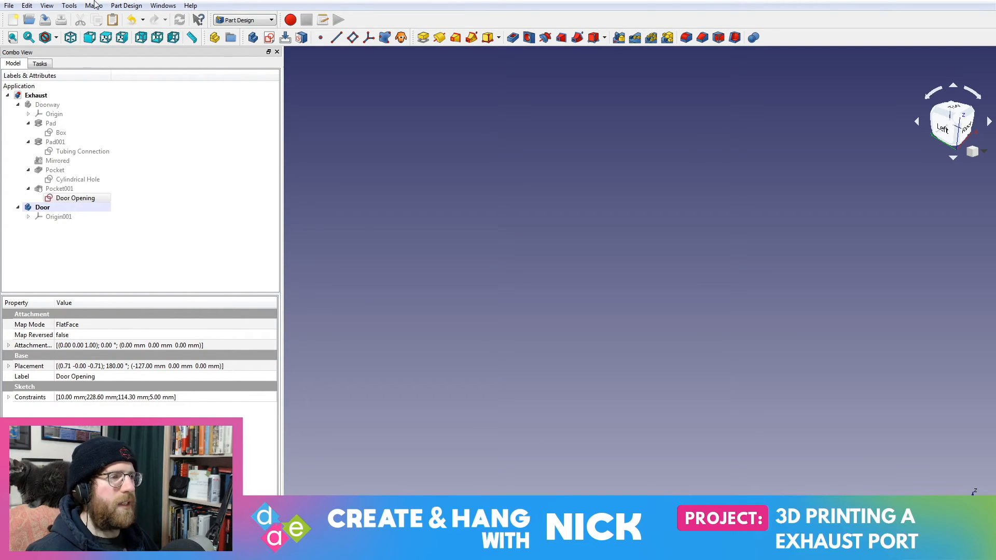
{"action": "left_click", "coordinate": [59, 7]}
{"action": "left_click", "coordinate": [51, 7]}
{"action": "left_click", "coordinate": [51, 7]}
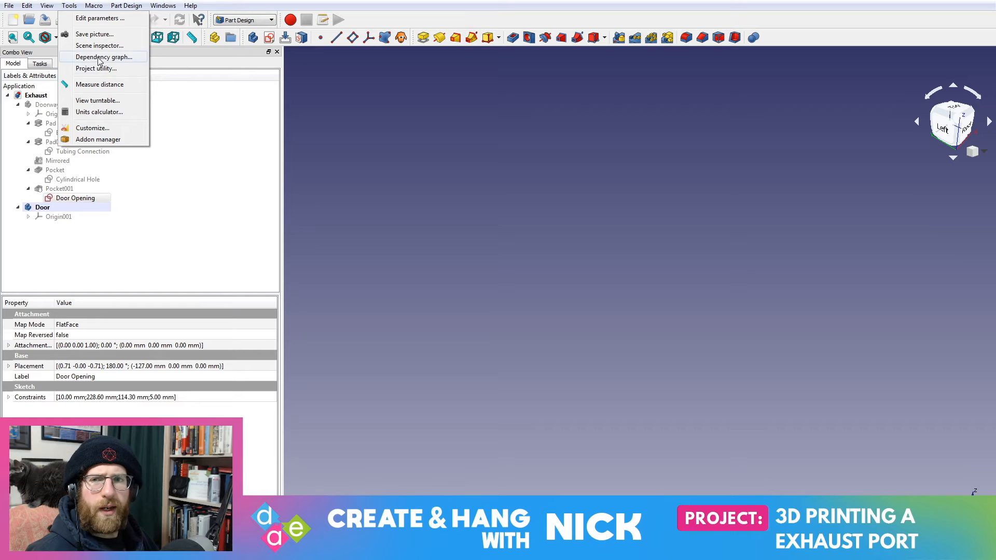
{"action": "mouse_move", "coordinate": [140, 4]}
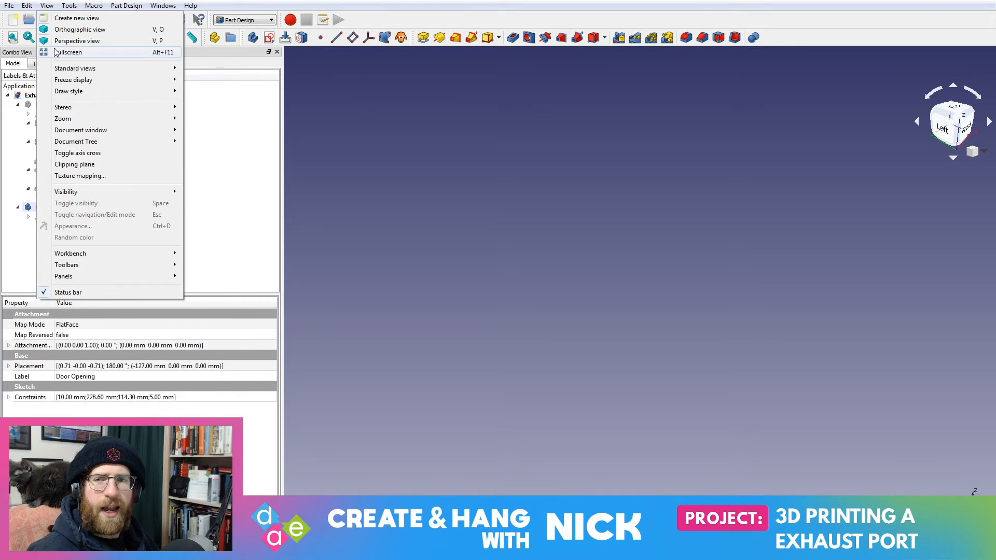
{"action": "left_click", "coordinate": [62, 53]}
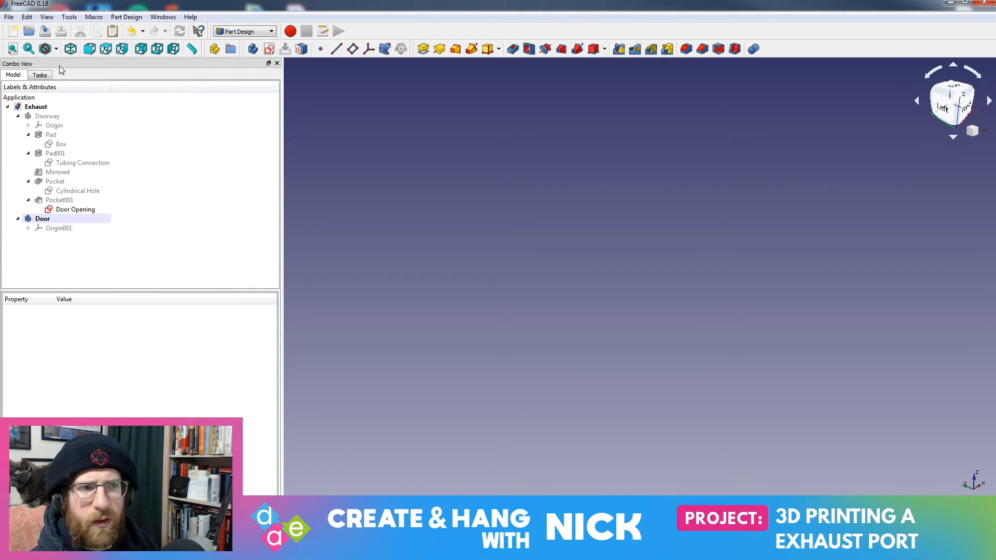
{"action": "key", "text": "ctrl+o"}
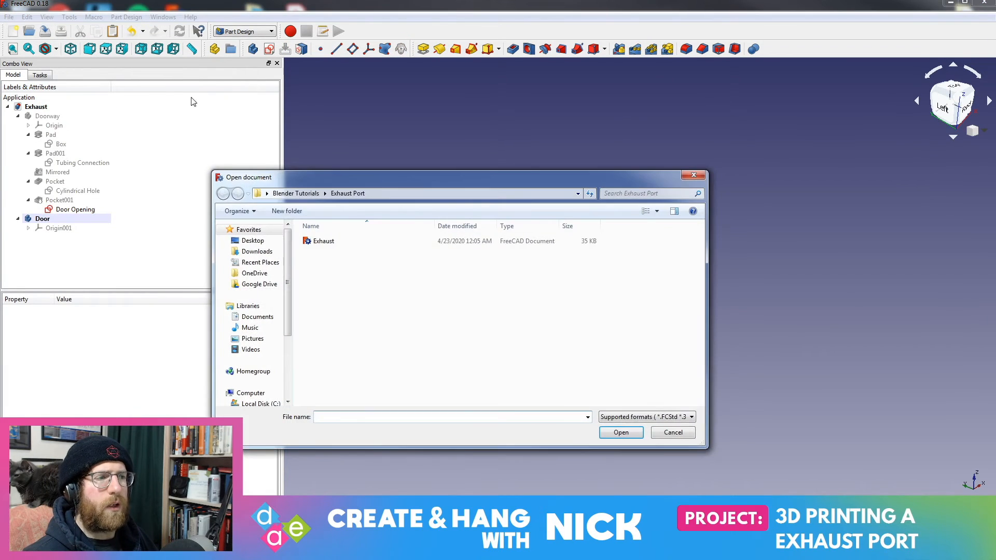
{"action": "left_click", "coordinate": [693, 175]}
{"action": "left_click", "coordinate": [47, 17]}
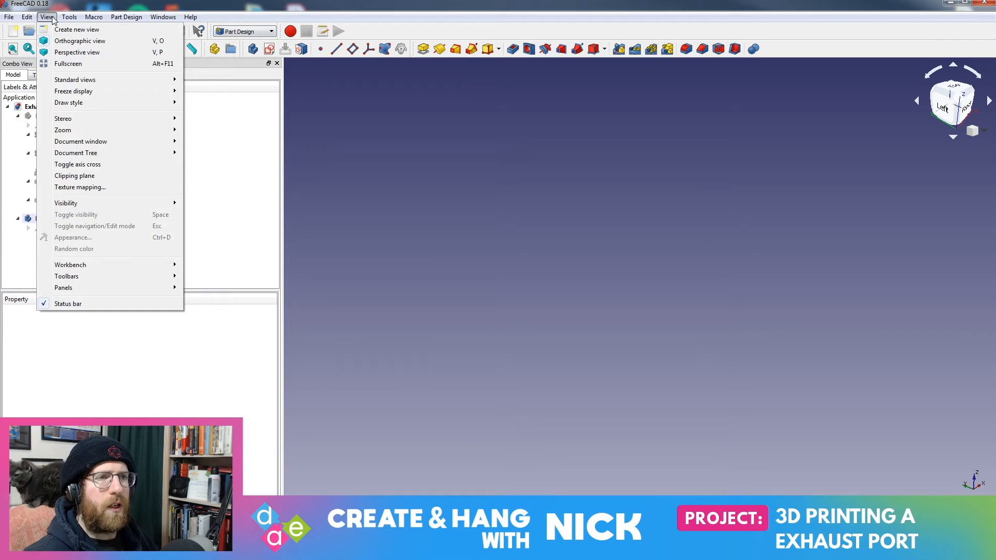
{"action": "mouse_move", "coordinate": [83, 103]}
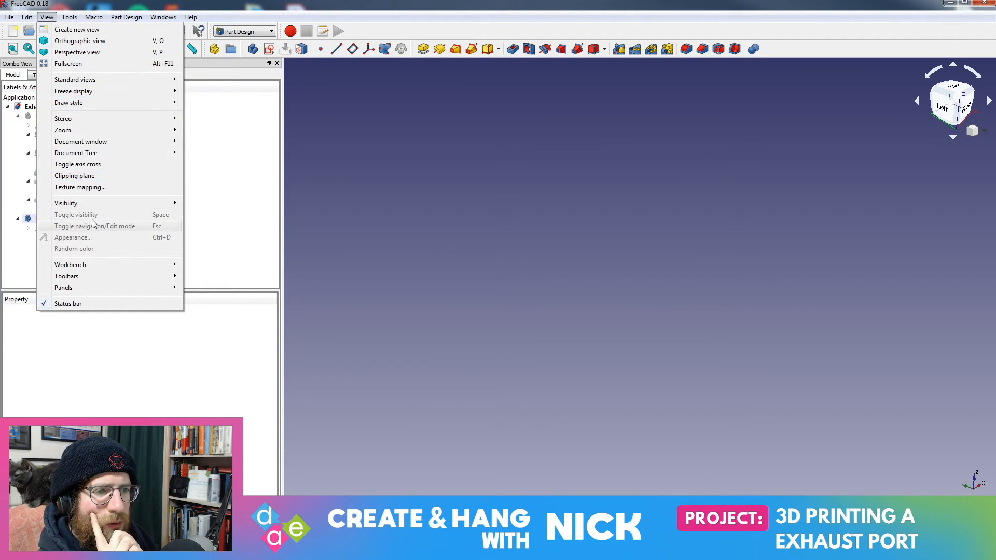
{"action": "left_click", "coordinate": [972, 131]}
{"action": "left_click", "coordinate": [970, 178]}
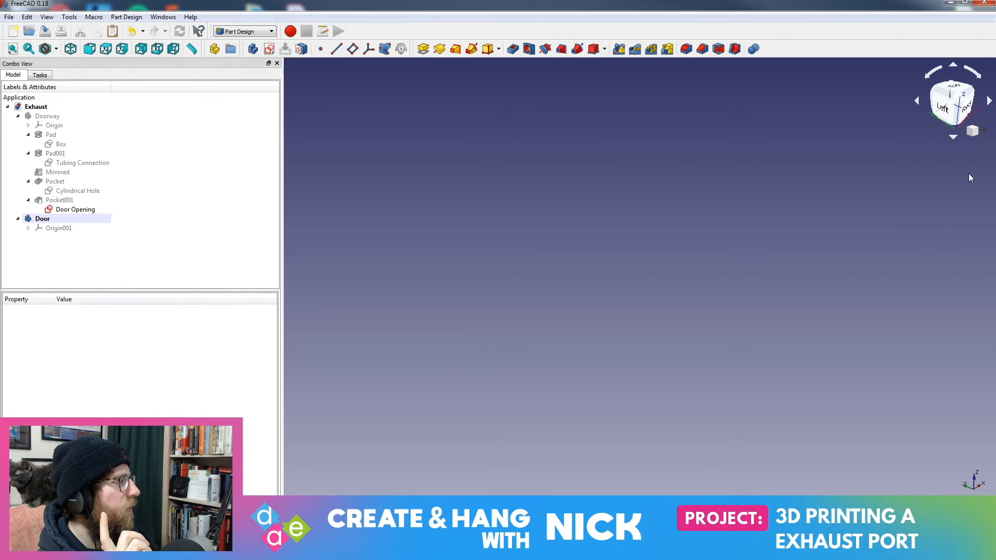
Show the Pocket001 feature of the Doorway body and look at the model from the bottom
{"action": "left_click", "coordinate": [72, 200]}
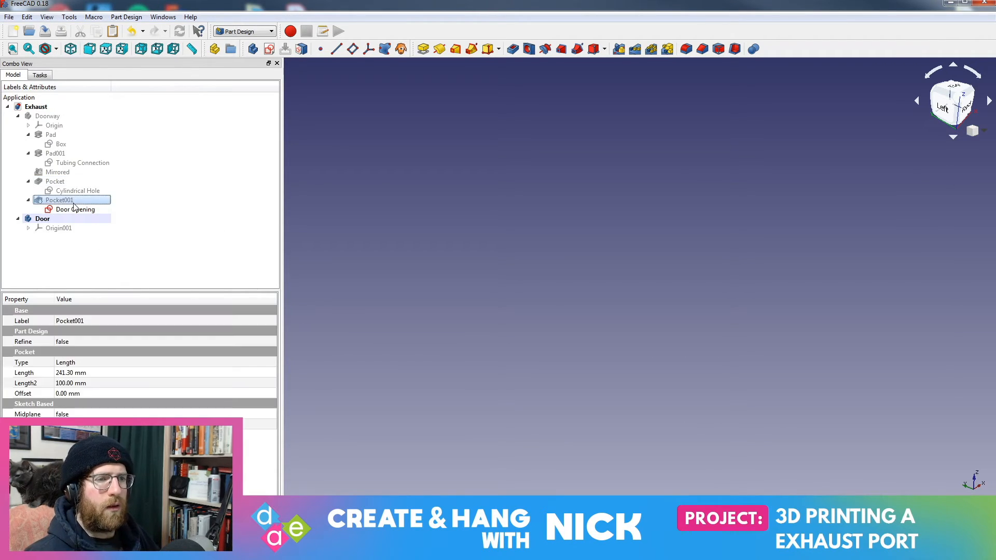
{"action": "middle_click_drag", "start_coordinate": [524, 316], "coordinate": [552, 274]}
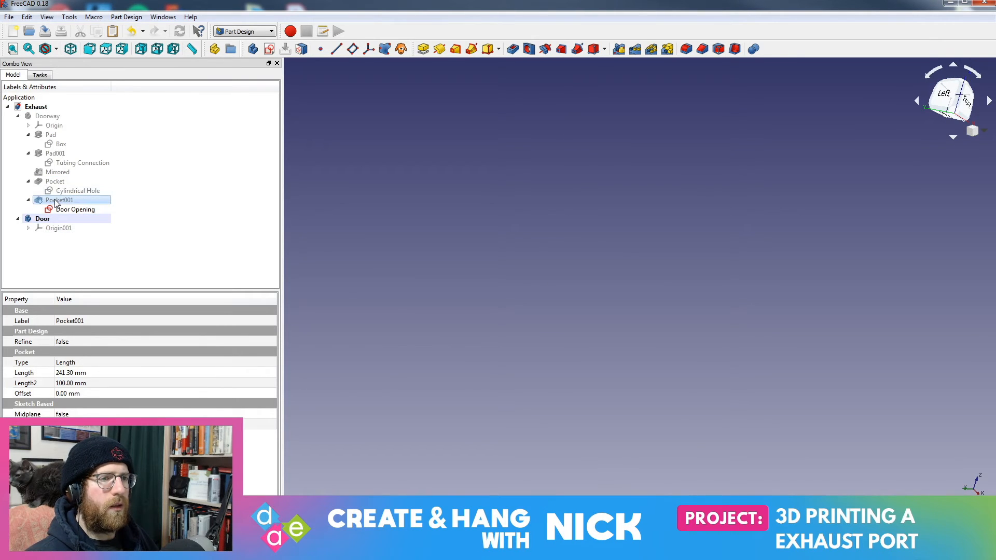
{"action": "middle_click_drag", "start_coordinate": [640, 266], "coordinate": [992, 135]}
{"action": "left_click", "coordinate": [958, 106]}
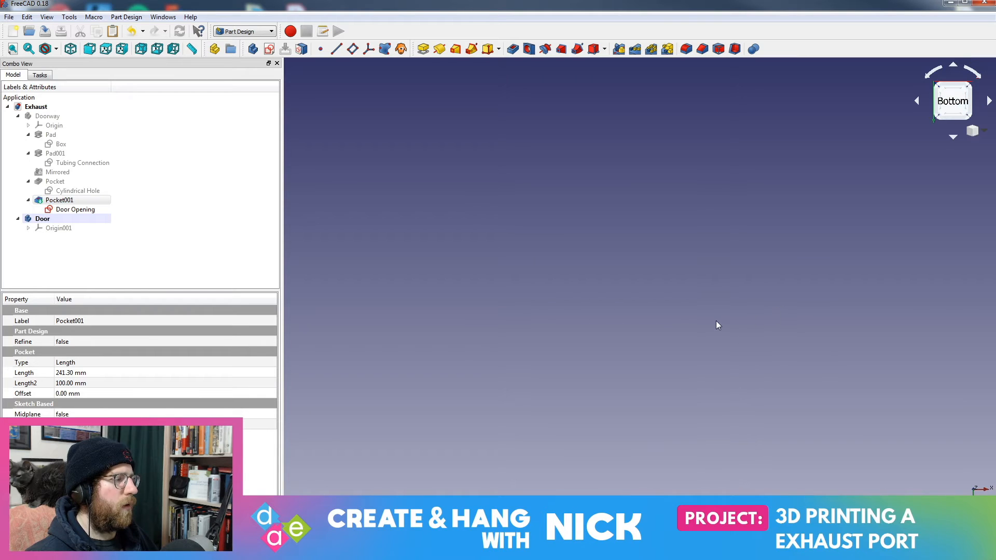
Show the Pocket and Pad features in turn, and make Doorway the active, visible body
{"action": "left_click", "coordinate": [67, 183]}
{"action": "left_click", "coordinate": [60, 144]}
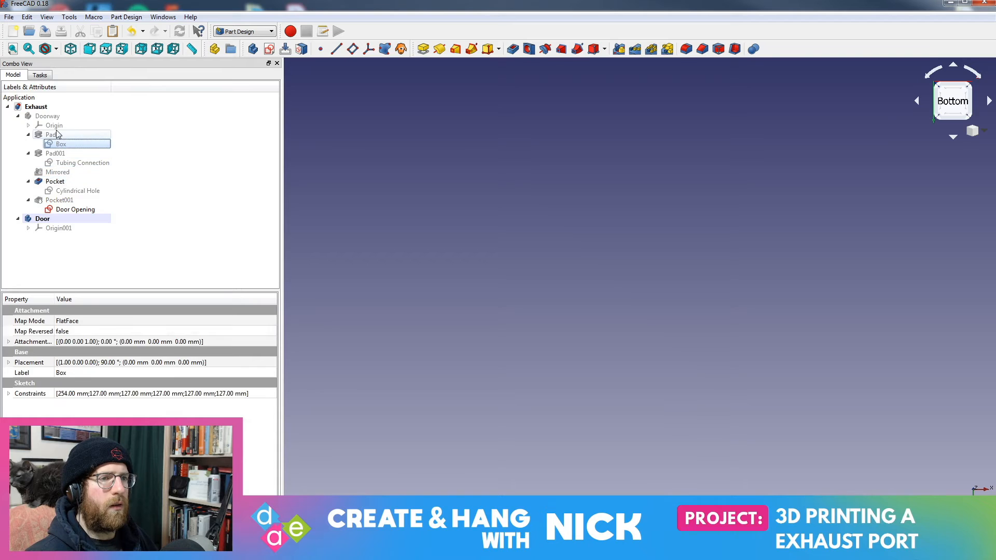
{"action": "left_click", "coordinate": [59, 135]}
{"action": "left_click", "coordinate": [58, 115]}
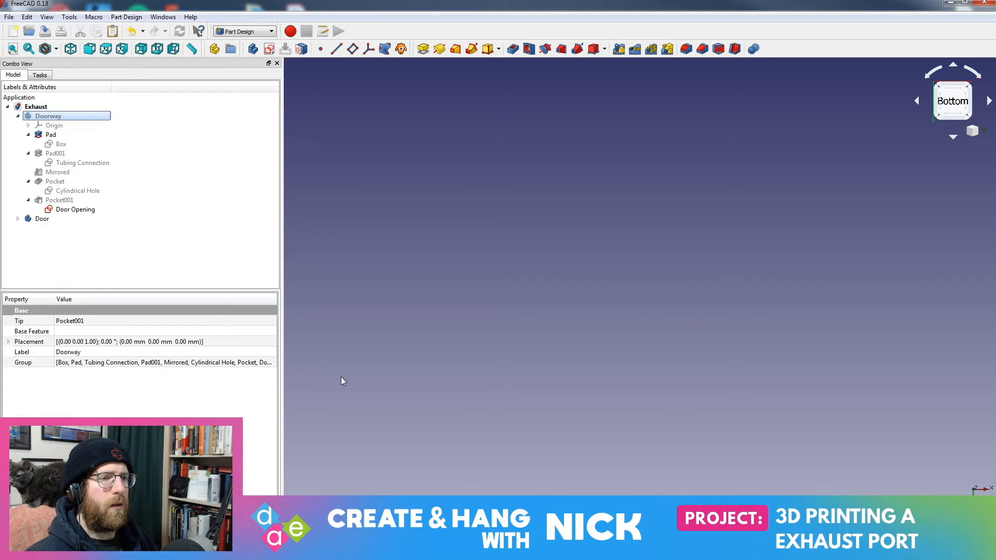
{"action": "middle_click_drag", "start_coordinate": [622, 311], "coordinate": [456, 301]}
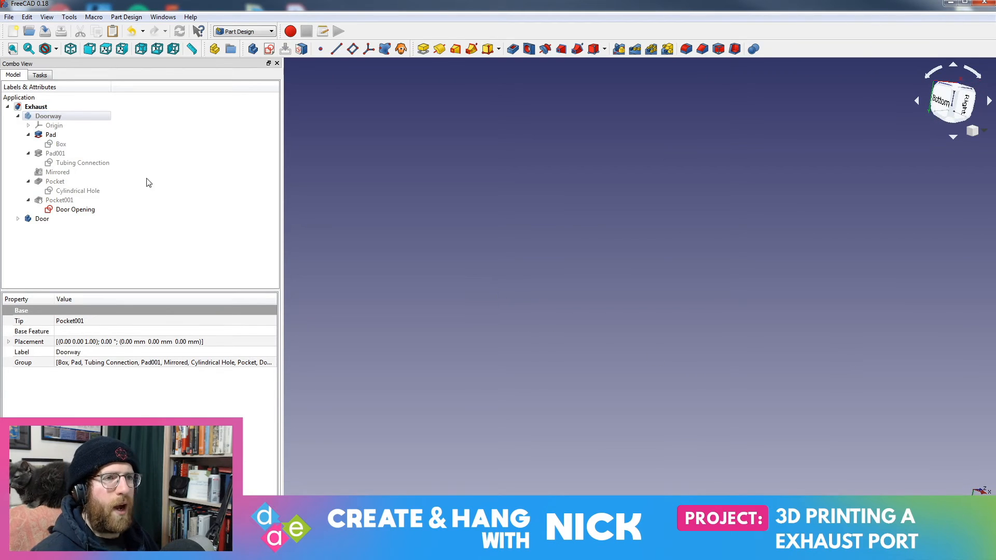
{"action": "left_click", "coordinate": [47, 17]}
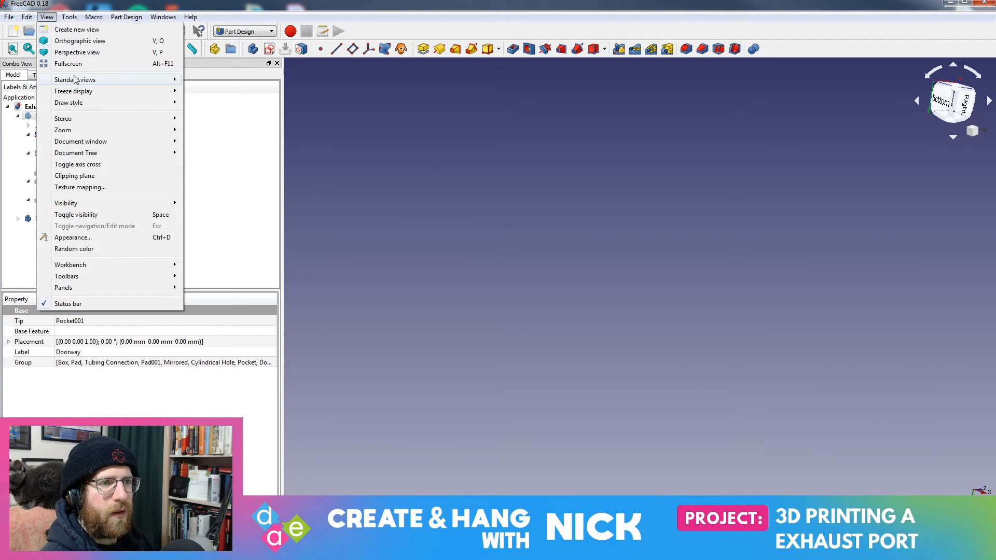
{"action": "left_click", "coordinate": [251, 84]}
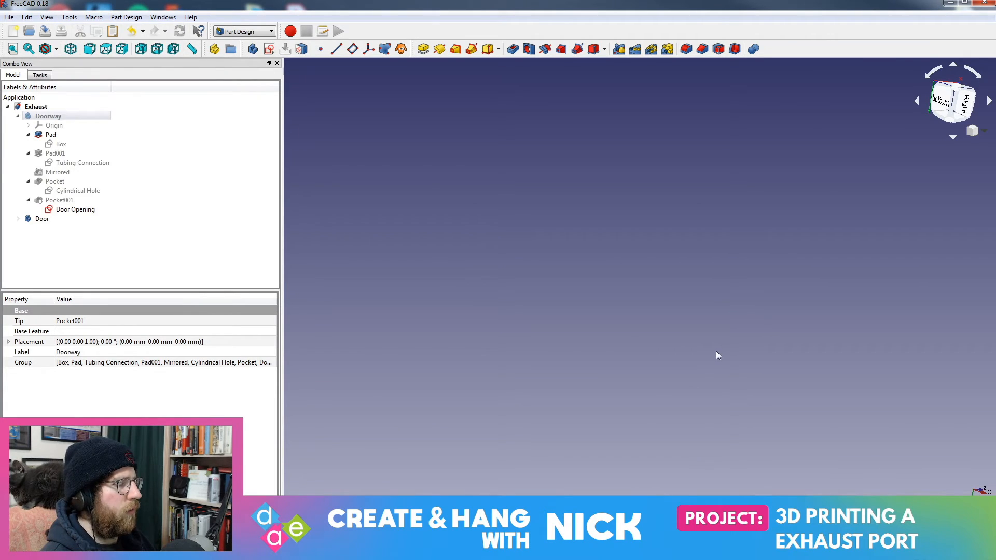
Delete the Door body from the Exhaust document
{"action": "left_click", "coordinate": [42, 219]}
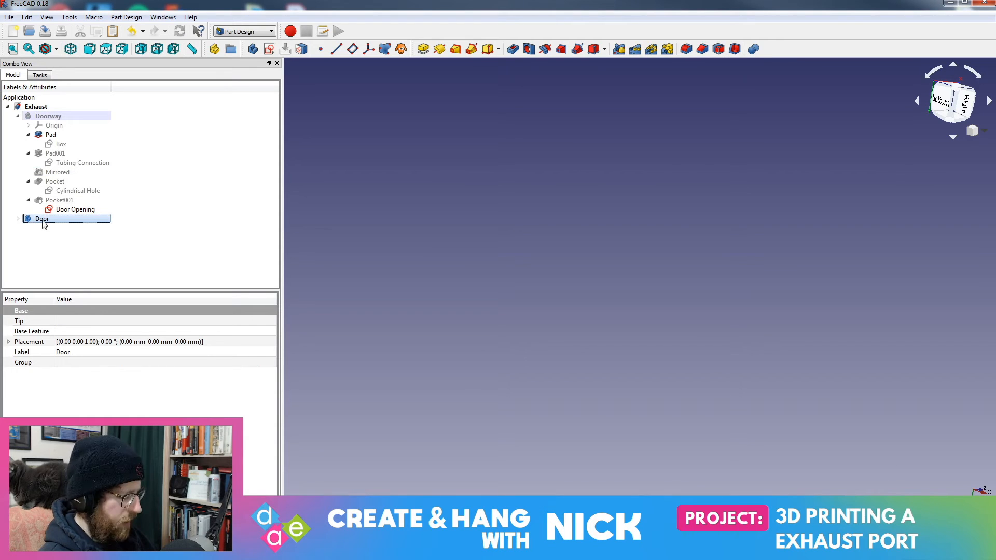
{"action": "key", "text": "Delete"}
Inspect the Door Opening sketch and the parameters of Pocket001, leaving both without changes
{"action": "double_click", "coordinate": [73, 209]}
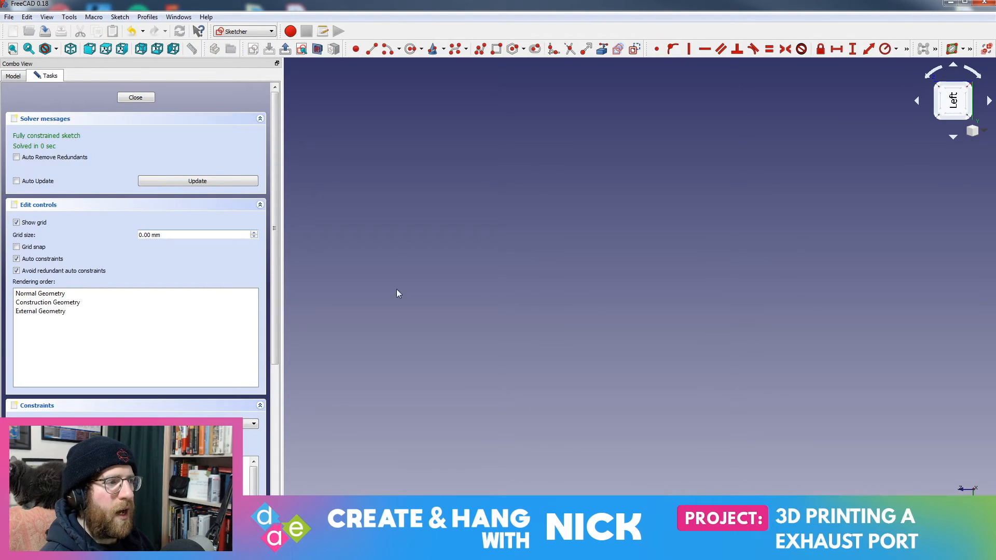
{"action": "left_click", "coordinate": [136, 98]}
{"action": "double_click", "coordinate": [59, 200]}
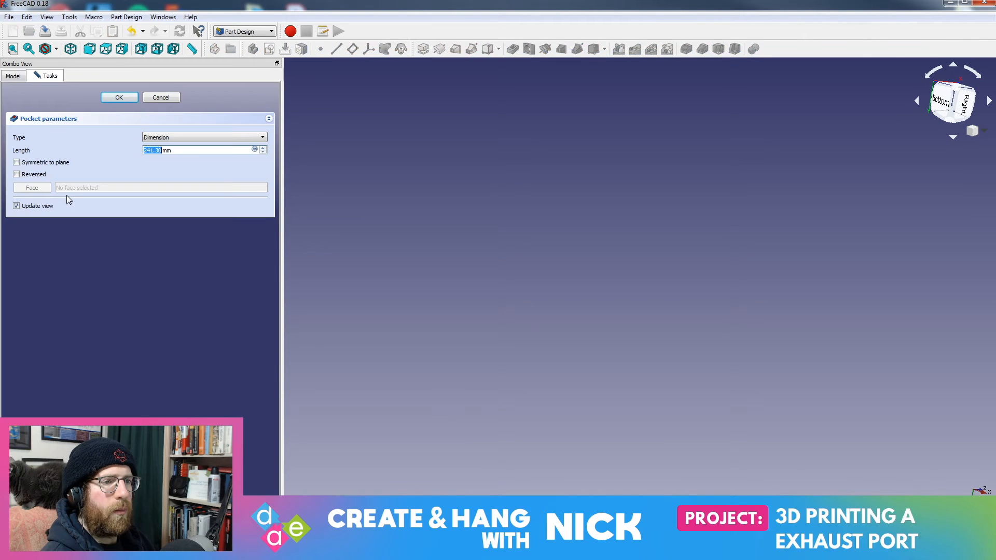
{"action": "left_click", "coordinate": [165, 98]}
Show Pad001, switch the display to Pocket001, and make the whole Doorway body visible to check the model
{"action": "left_click", "coordinate": [58, 191]}
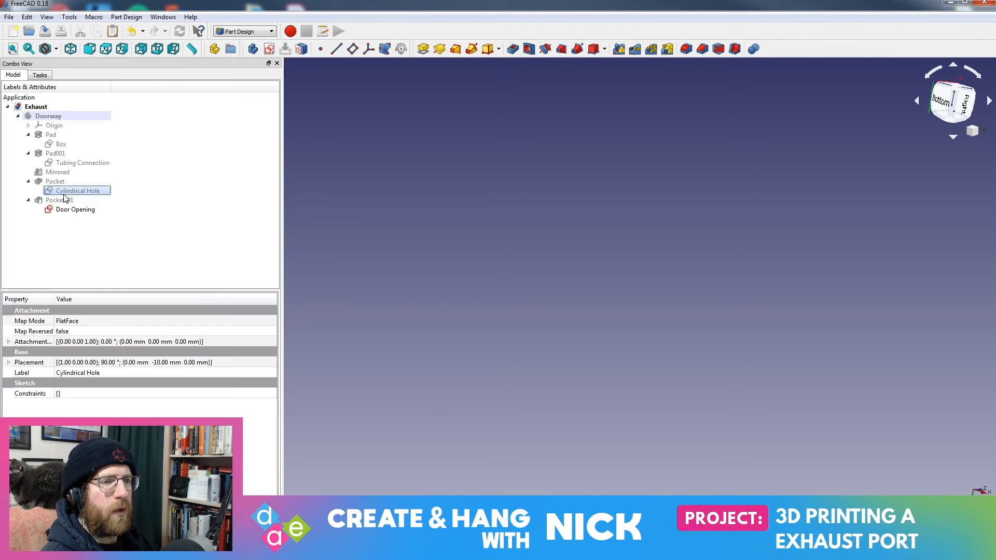
{"action": "left_click", "coordinate": [52, 124]}
{"action": "double_click", "coordinate": [70, 114]}
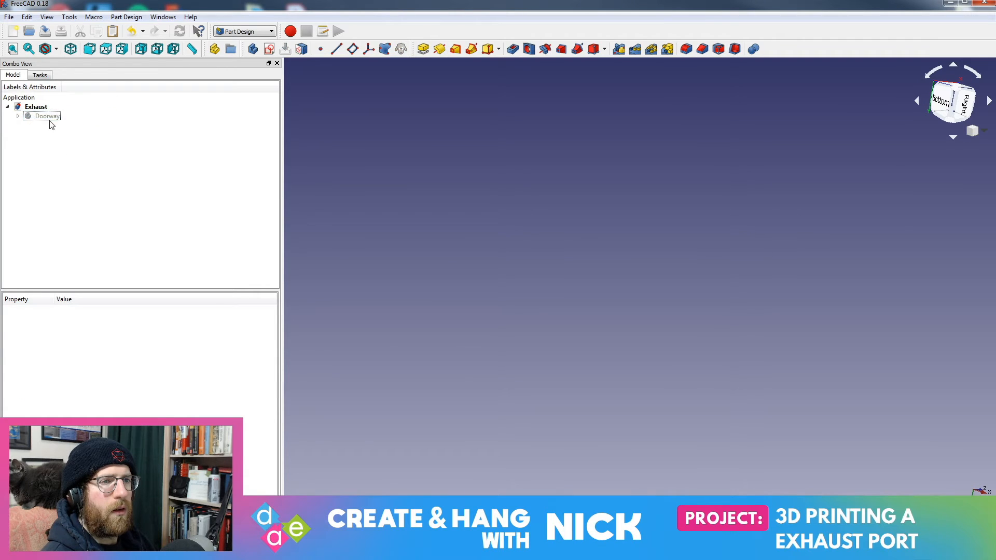
{"action": "double_click", "coordinate": [50, 116]}
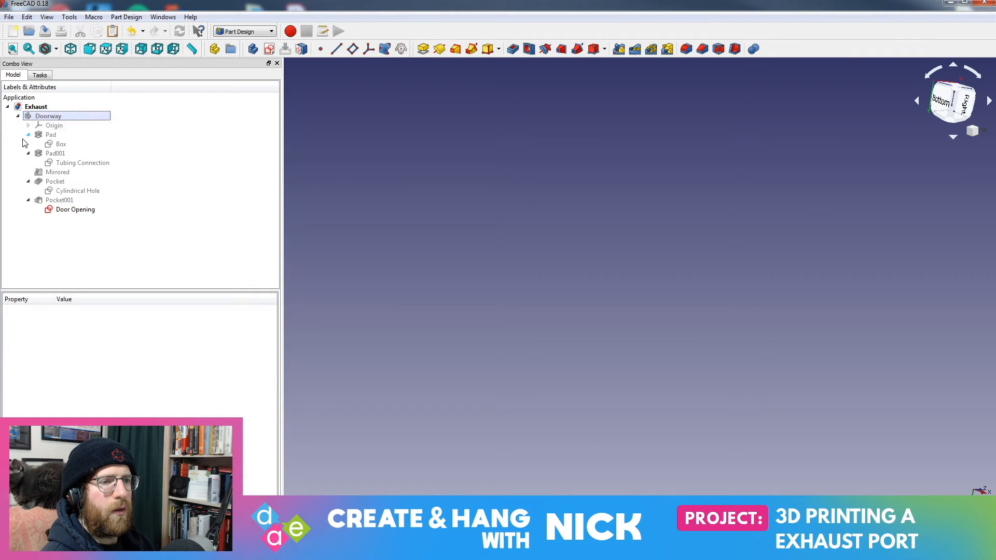
{"action": "left_click", "coordinate": [39, 117]}
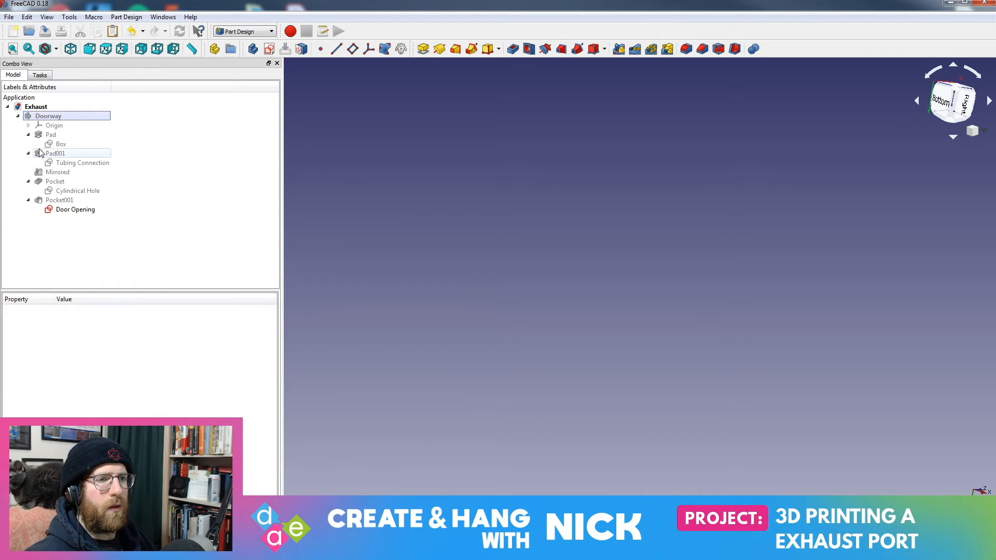
{"action": "left_click", "coordinate": [67, 153]}
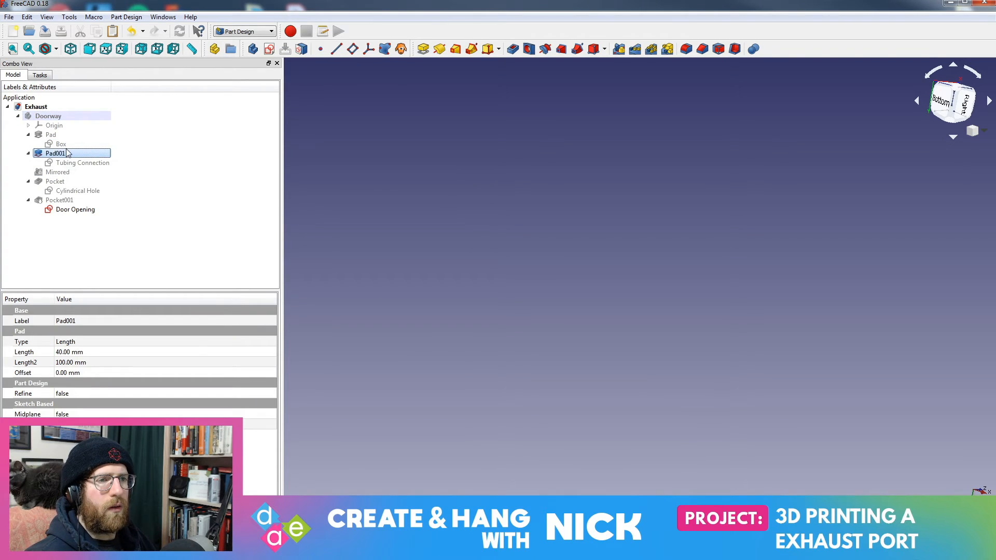
{"action": "left_click", "coordinate": [59, 202]}
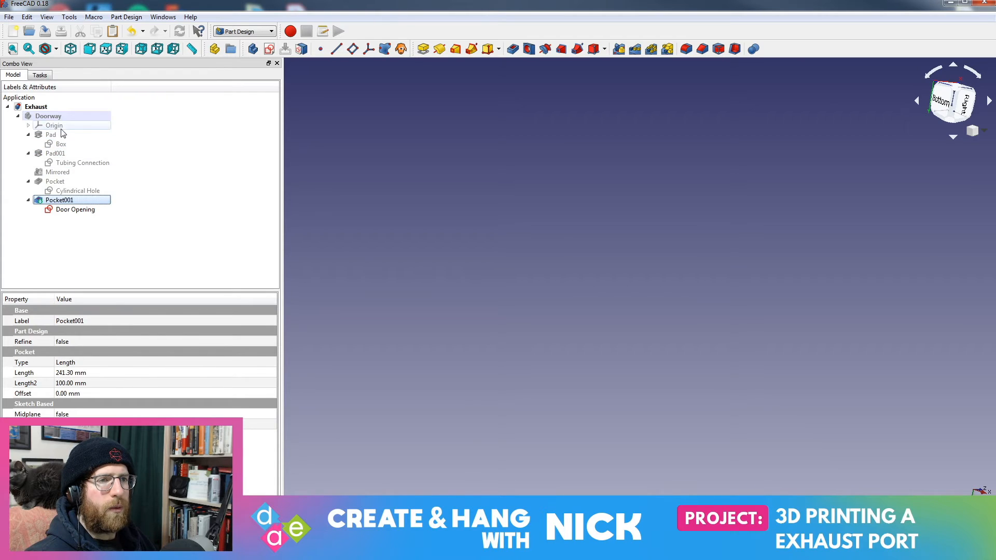
{"action": "left_click", "coordinate": [46, 117]}
{"action": "left_click", "coordinate": [304, 287]}
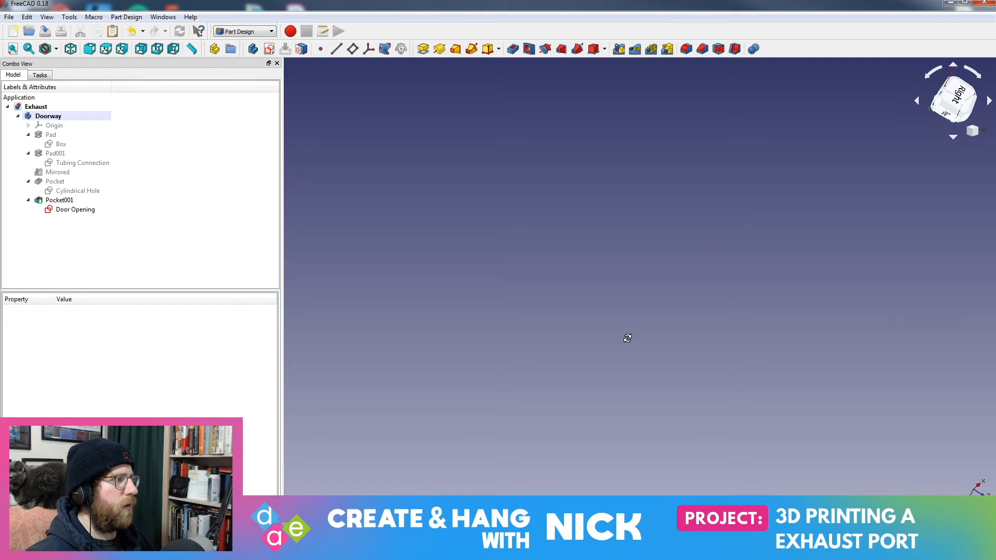
{"action": "left_click", "coordinate": [47, 16]}
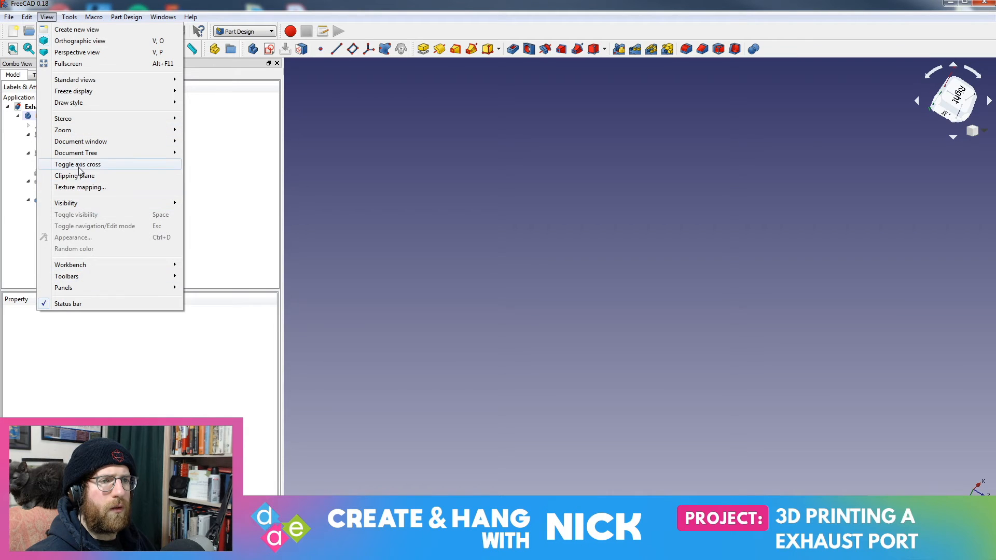
Fit the whole Doorway model in the 3D view and look at it from the rear
{"action": "right_click", "coordinate": [802, 236]}
{"action": "right_click", "coordinate": [679, 216]}
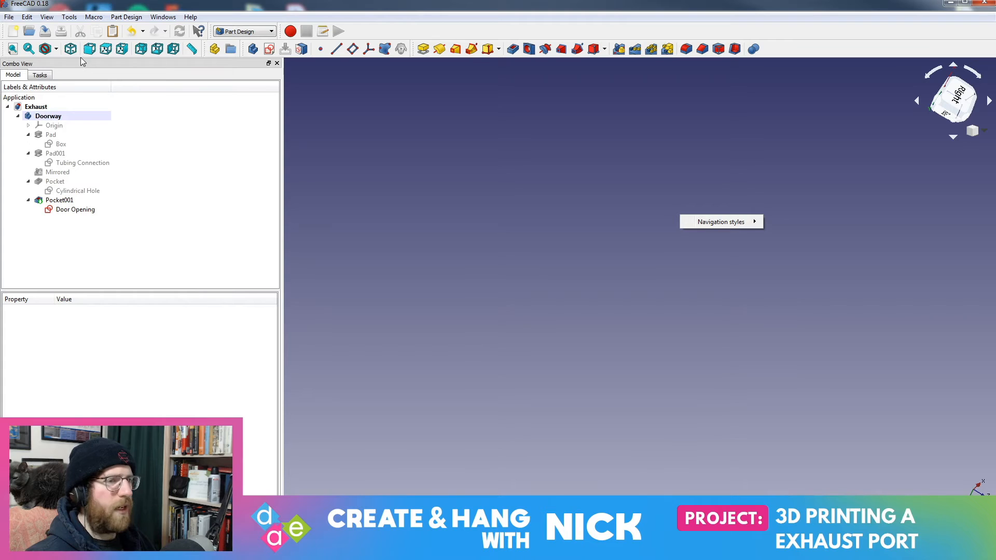
{"action": "left_click", "coordinate": [46, 17]}
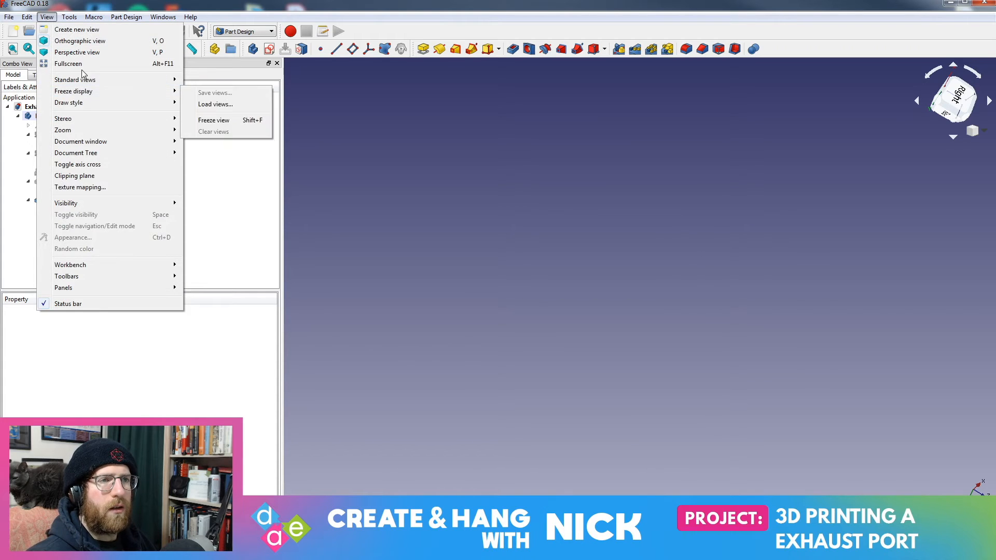
{"action": "mouse_move", "coordinate": [93, 83]}
{"action": "left_click", "coordinate": [206, 81]}
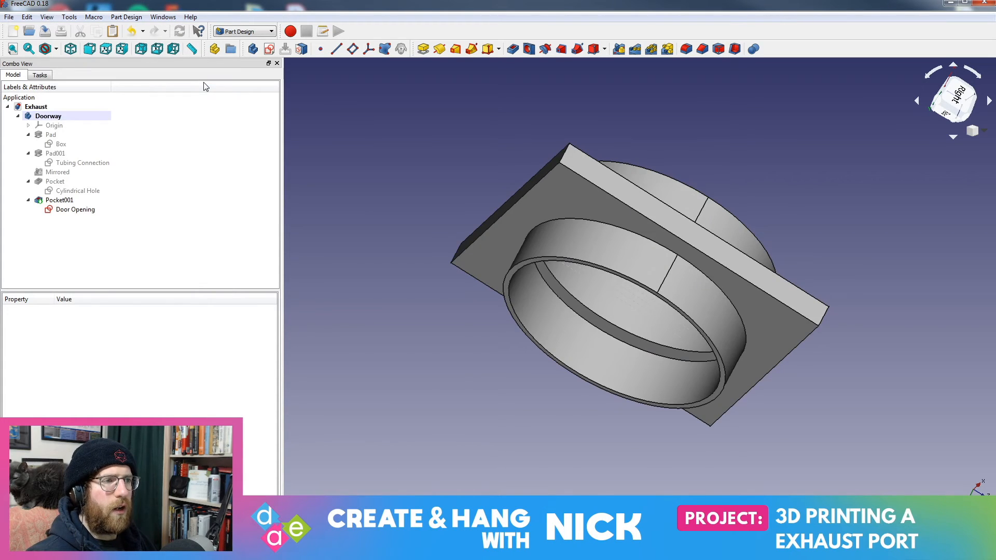
{"action": "middle_click_drag", "start_coordinate": [465, 317], "coordinate": [498, 293]}
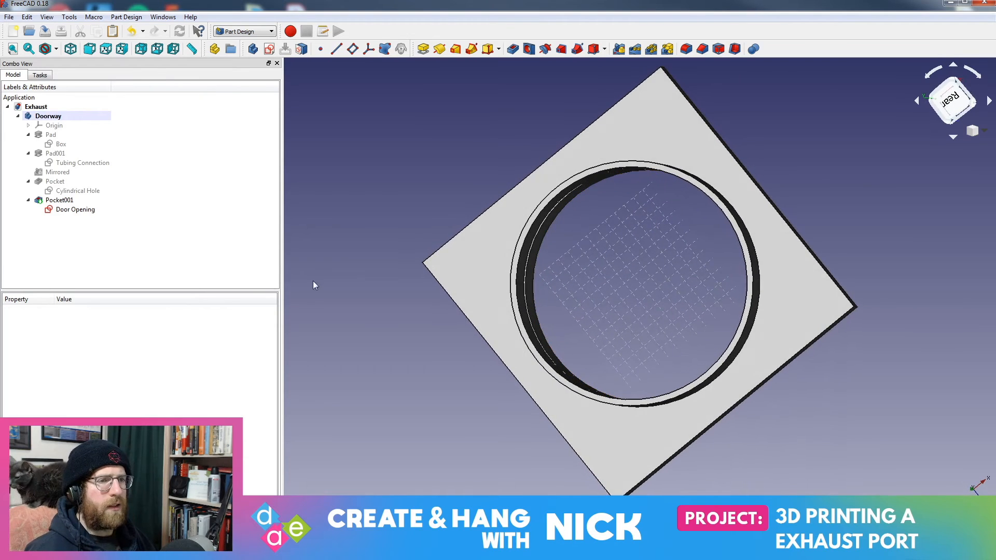
Hide the Door Opening sketch, redisplay the Doorway body, and examine the door slot along the plate's edge
{"action": "left_click", "coordinate": [48, 117]}
{"action": "key", "text": "space"}
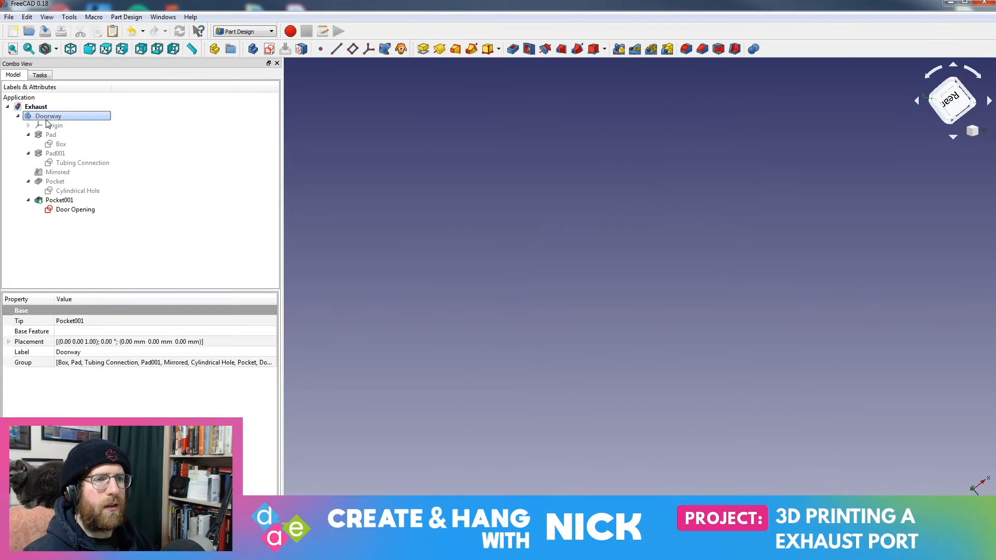
{"action": "left_click", "coordinate": [64, 209]}
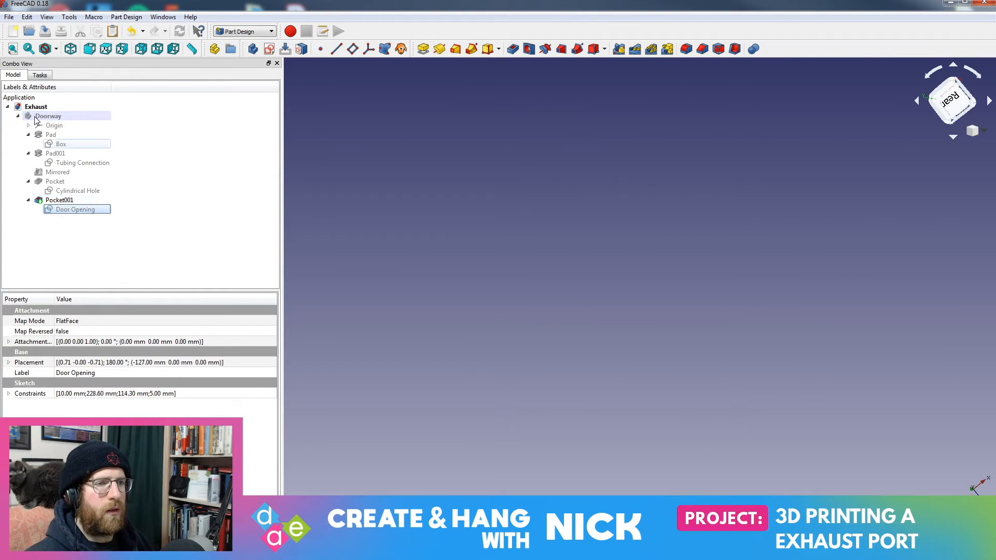
{"action": "left_click", "coordinate": [56, 116]}
{"action": "key", "text": "space"}
{"action": "double_click", "coordinate": [55, 117]}
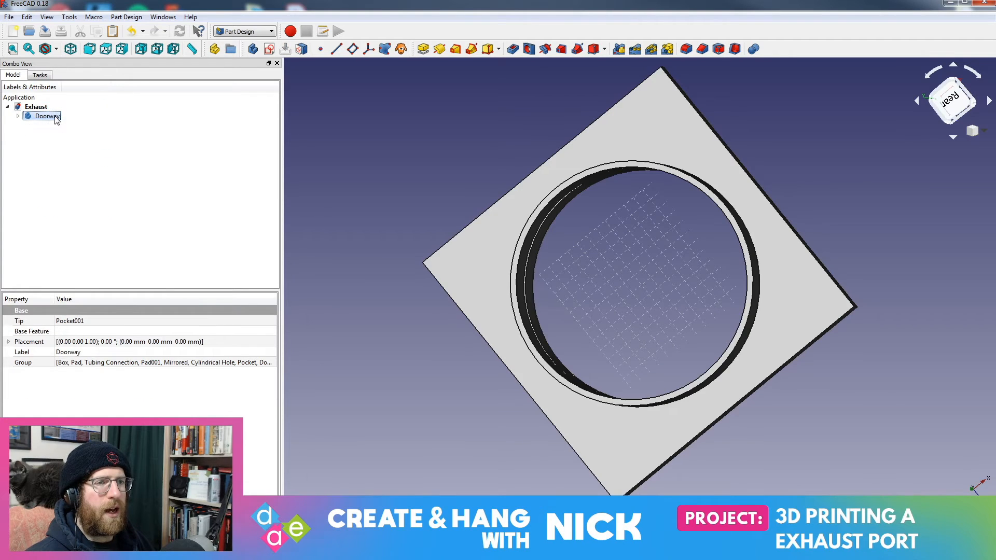
{"action": "left_click", "coordinate": [18, 116]}
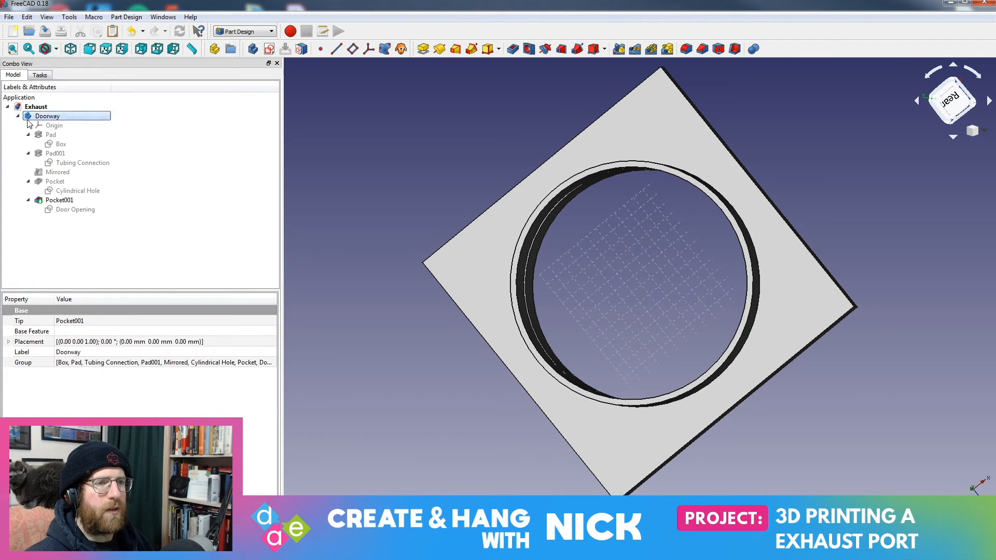
{"action": "left_click", "coordinate": [118, 272]}
{"action": "middle_click_drag", "start_coordinate": [628, 296], "coordinate": [467, 289]}
{"action": "middle_click_drag", "start_coordinate": [683, 318], "coordinate": [824, 389]}
{"action": "left_click", "coordinate": [34, 226]}
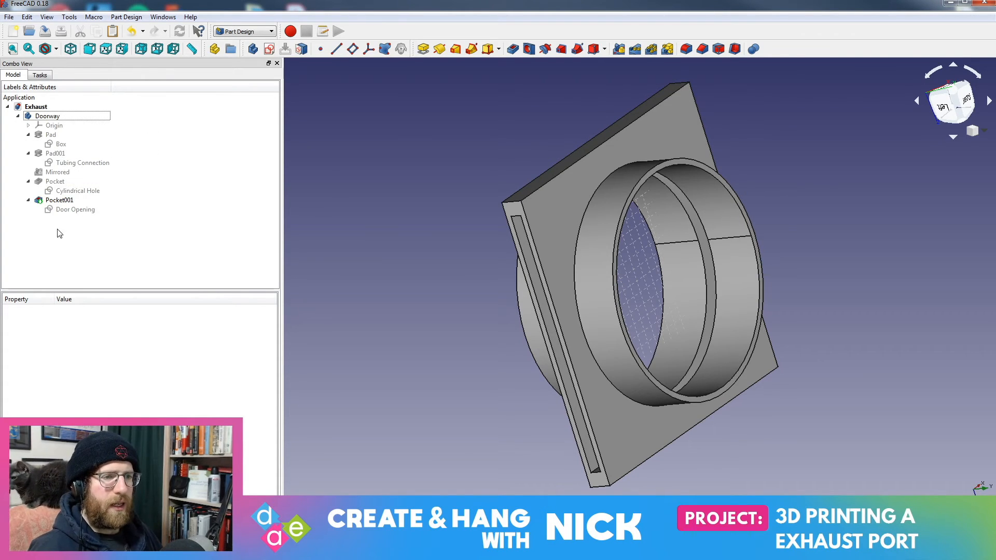
Show the Door Opening sketch and hide the Pocket001 solid
{"action": "left_click", "coordinate": [74, 210]}
{"action": "left_click", "coordinate": [68, 201]}
{"action": "key", "text": "space"}
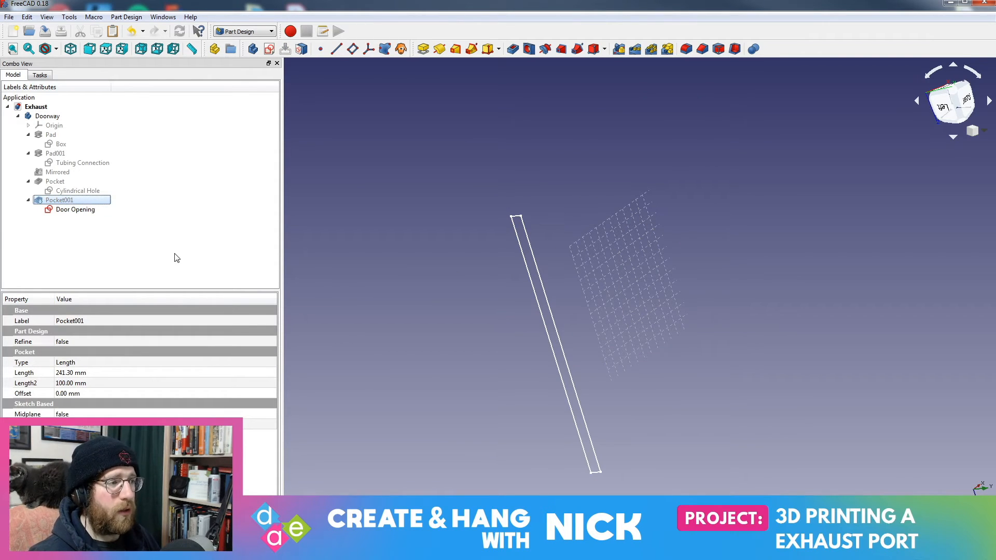
Try to pad the Door Opening sketch by 12 mm inside the Doorway body, cancel it, and hide Pocket001 again
{"action": "left_click", "coordinate": [77, 210]}
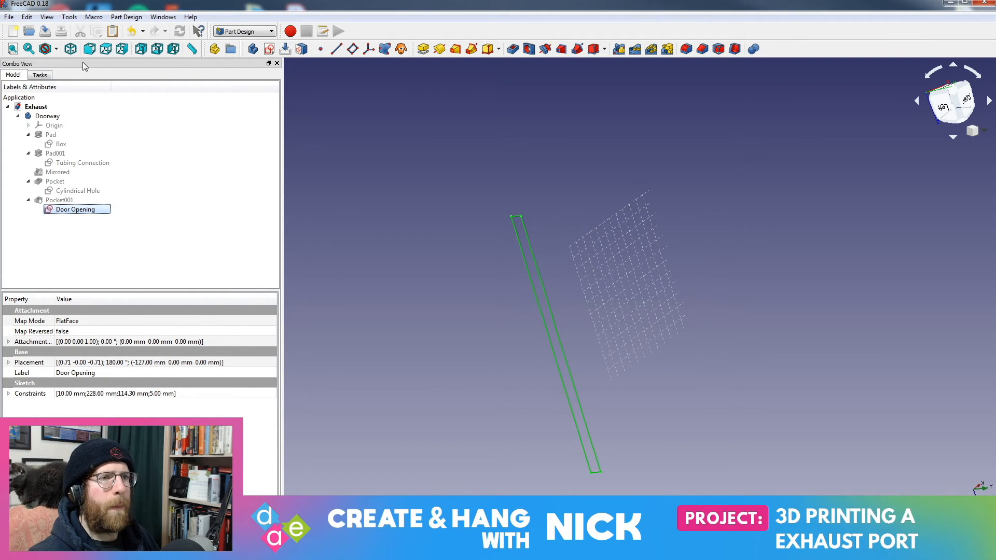
{"action": "left_click", "coordinate": [423, 49]}
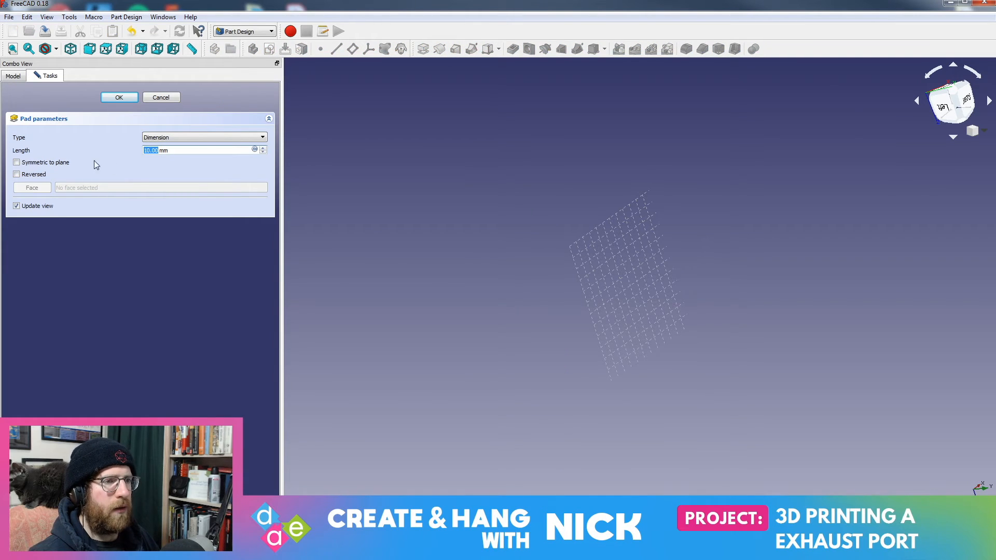
{"action": "type", "text": "12"}
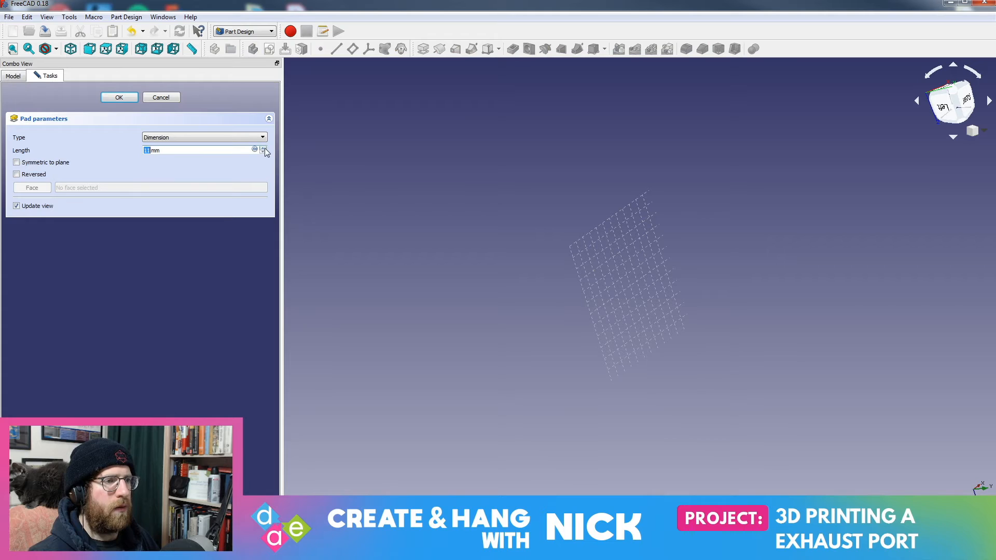
{"action": "left_click", "coordinate": [107, 100]}
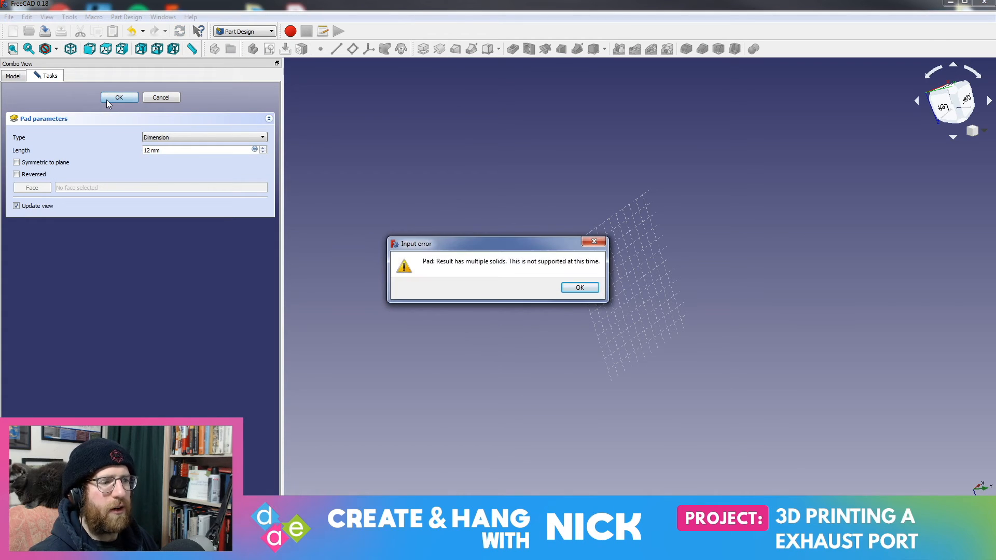
{"action": "left_click", "coordinate": [591, 286]}
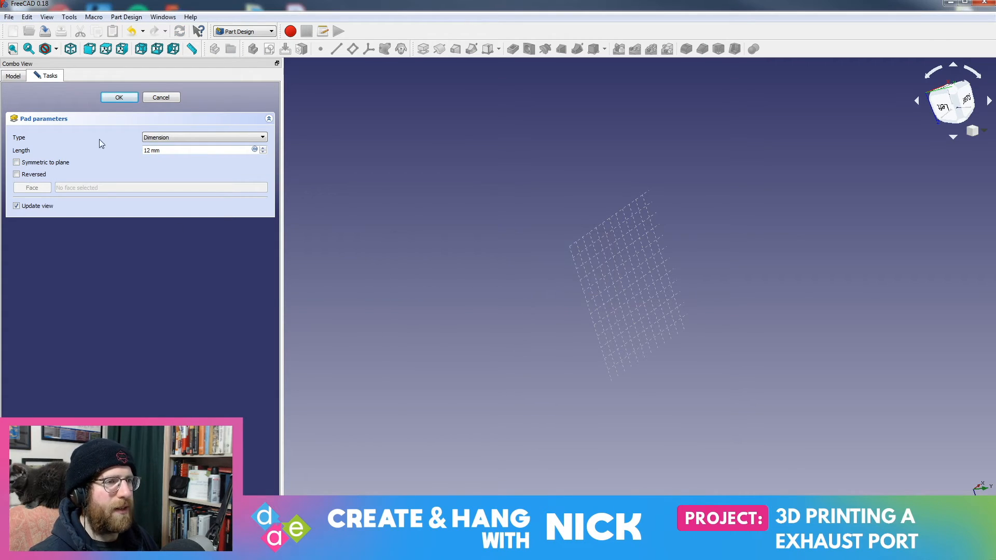
{"action": "left_click", "coordinate": [162, 97]}
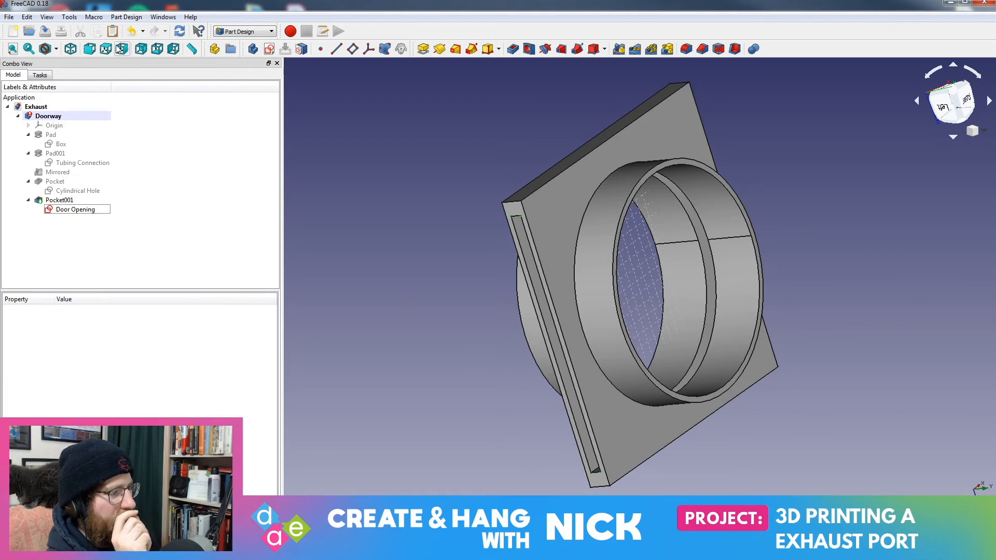
{"action": "left_click", "coordinate": [70, 202]}
{"action": "key", "text": "space"}
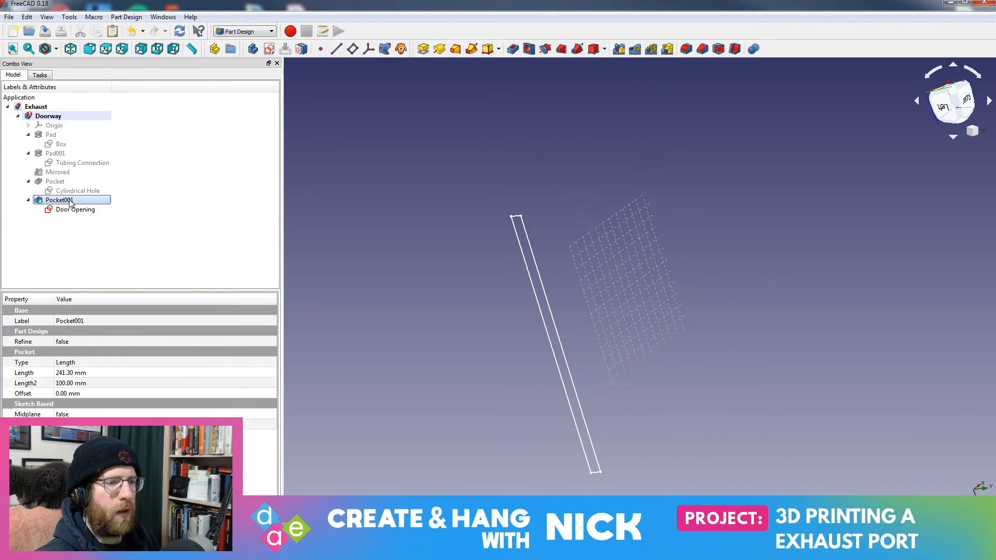
Duplicate the Door Opening sketch without duplicating its dependencies
{"action": "left_click", "coordinate": [77, 210]}
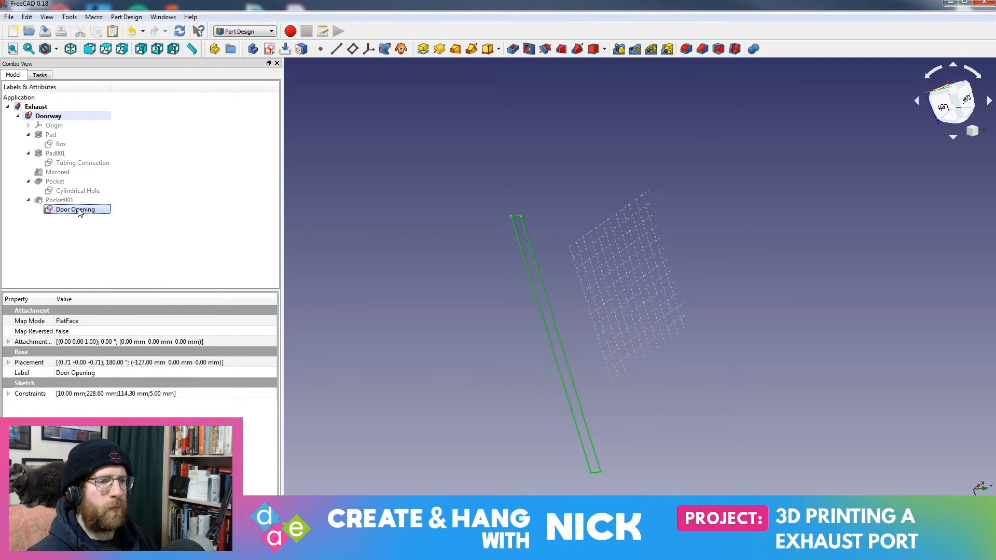
{"action": "right_click", "coordinate": [79, 210]}
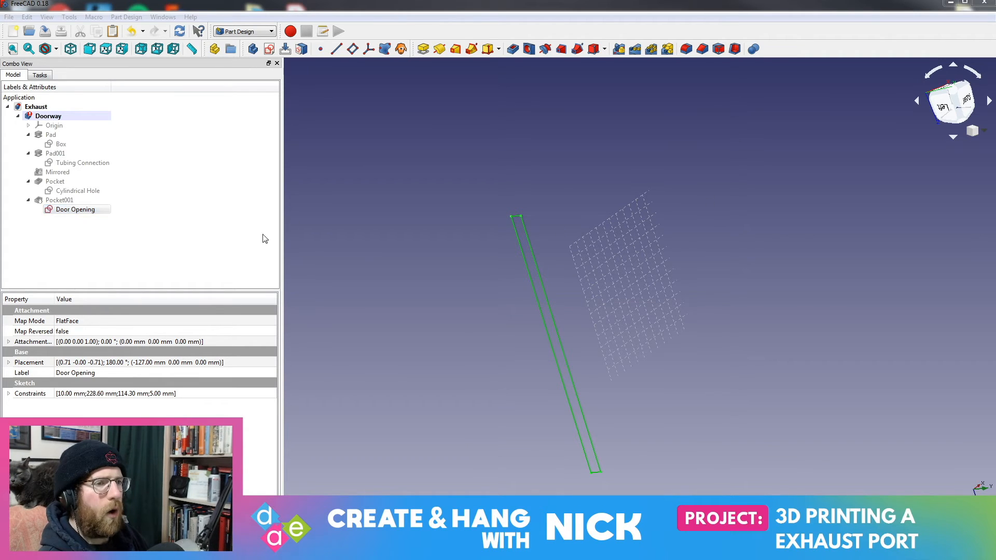
{"action": "left_click", "coordinate": [91, 216]}
{"action": "left_click", "coordinate": [73, 208]}
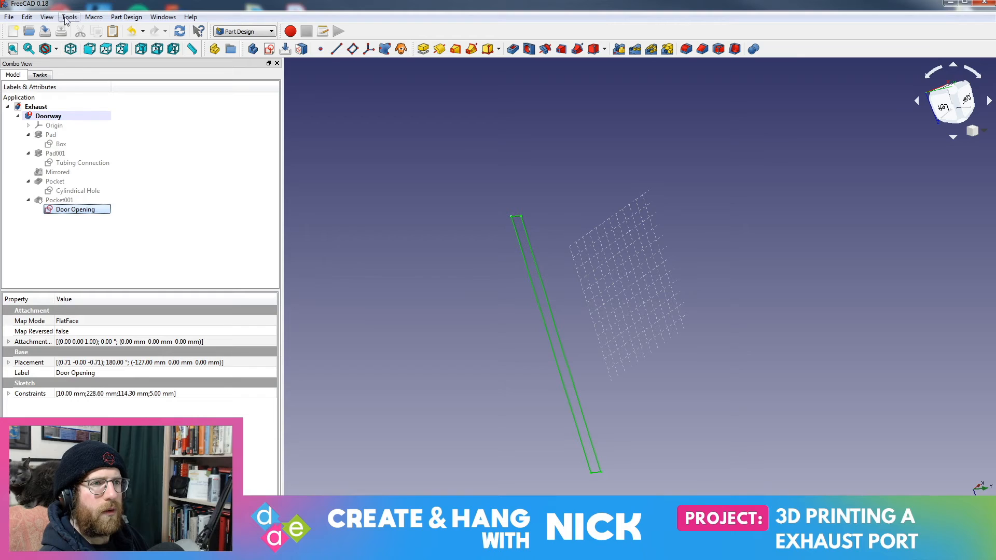
{"action": "left_click", "coordinate": [28, 17]}
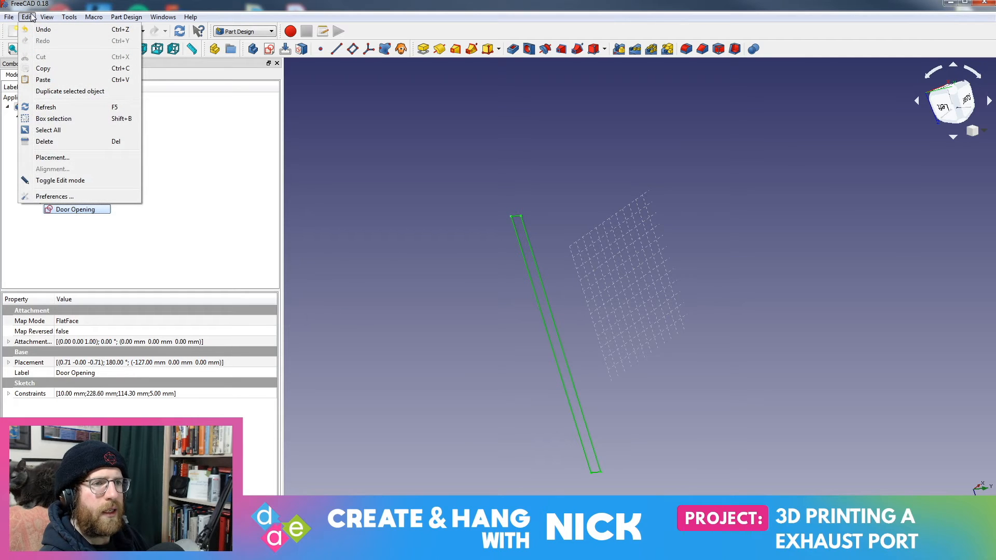
{"action": "left_click", "coordinate": [65, 92]}
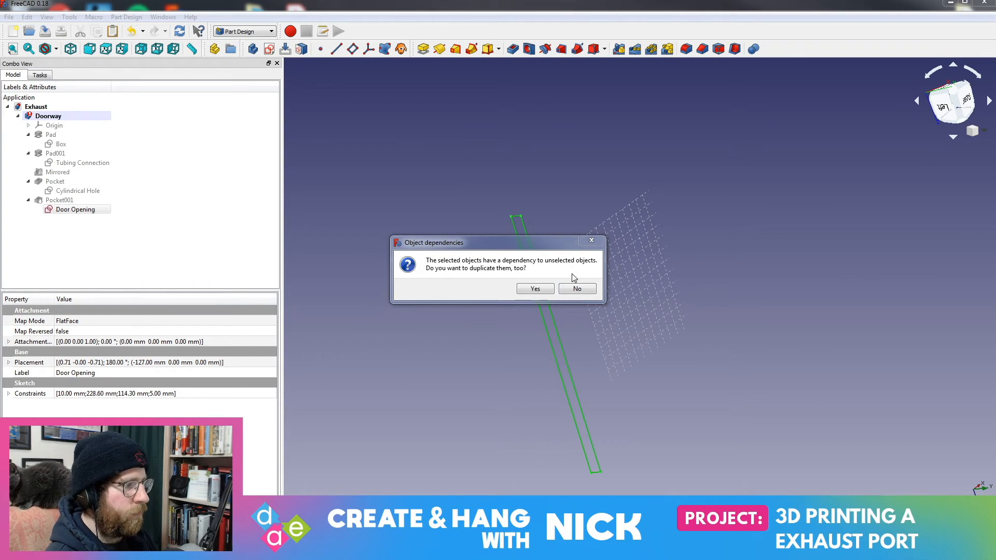
{"action": "left_click", "coordinate": [576, 289]}
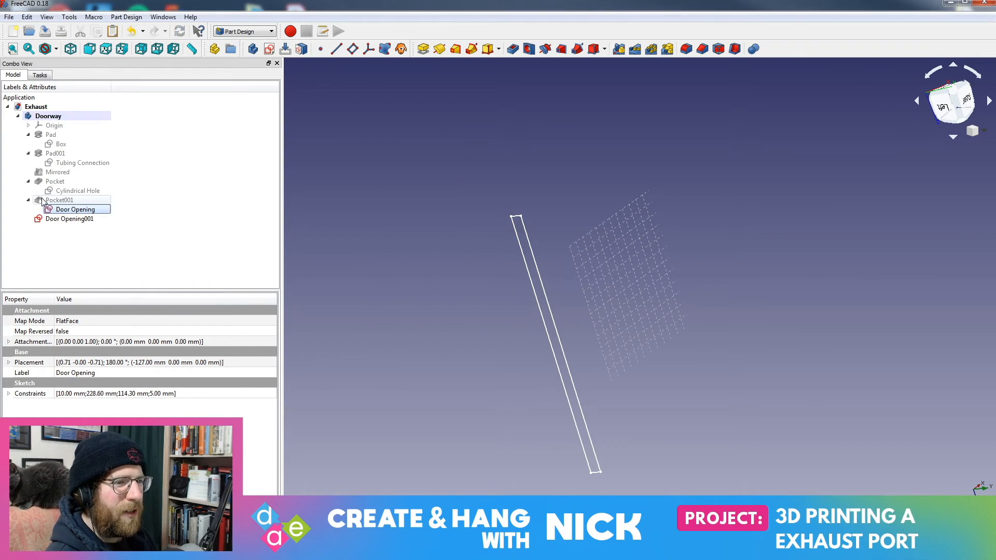
Delete the duplicate sketch Door Opening001 from the Doorway body
{"action": "left_click", "coordinate": [83, 219]}
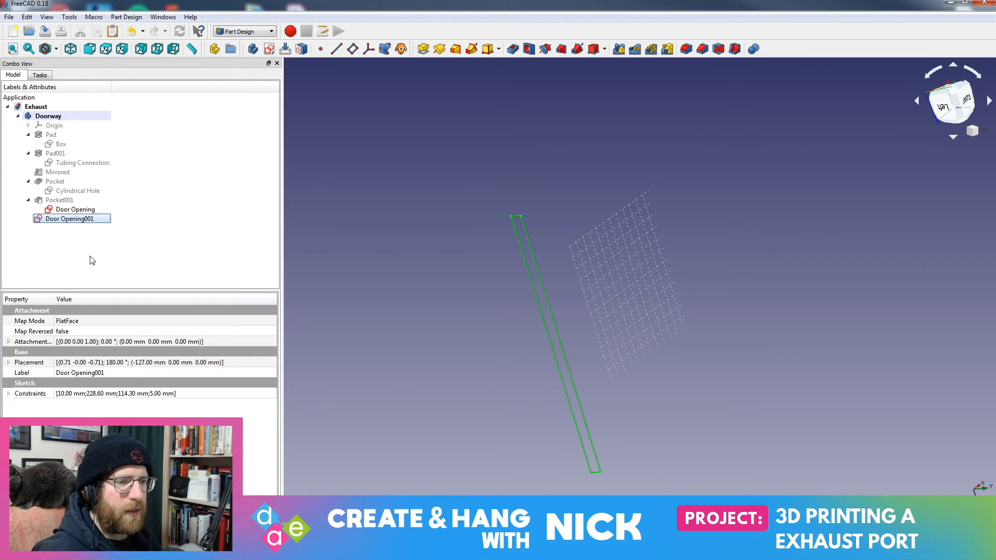
{"action": "left_click", "coordinate": [19, 117]}
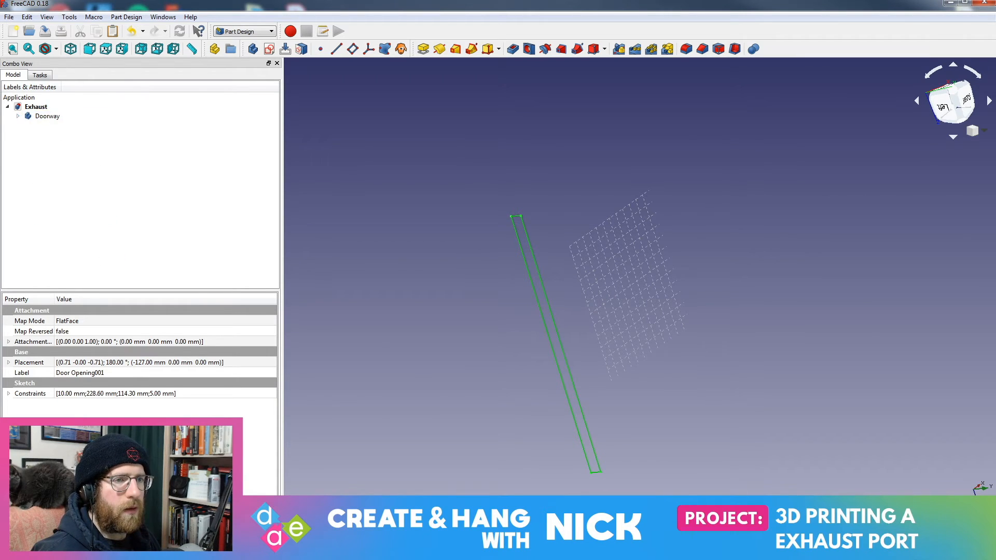
{"action": "left_click", "coordinate": [73, 190]}
{"action": "left_click", "coordinate": [18, 117]}
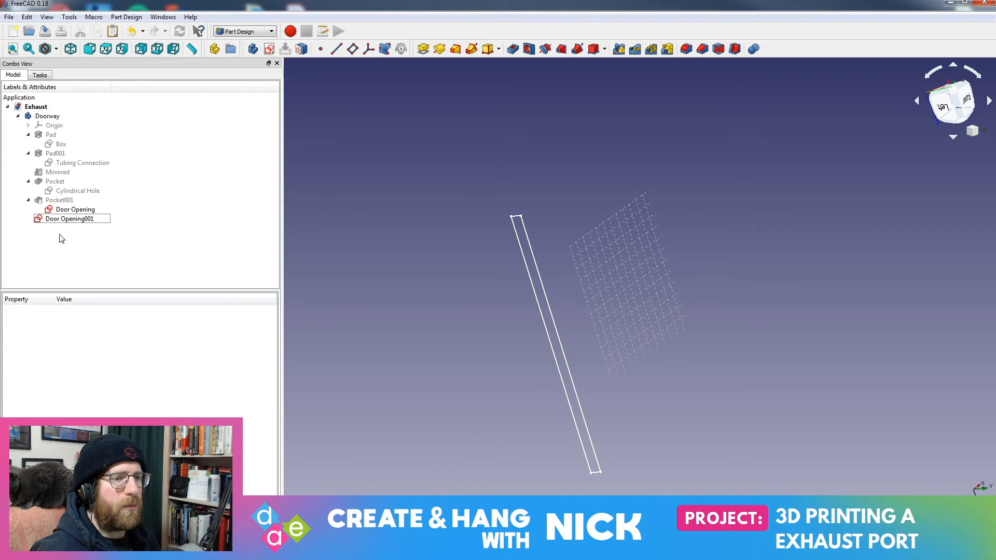
{"action": "left_click", "coordinate": [67, 219]}
{"action": "key", "text": "Delete"}
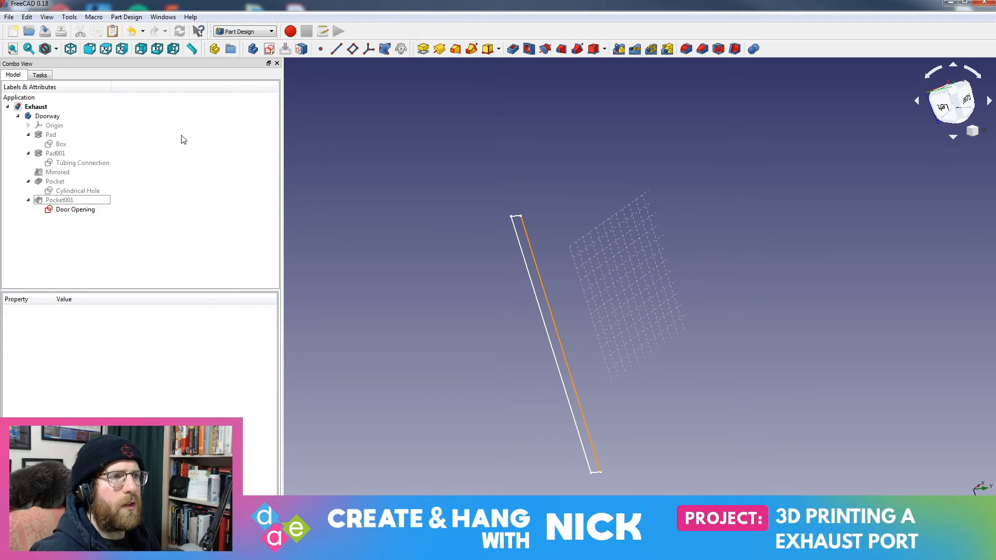
Create a new, separate body in the Exhaust document for the sliding door
{"action": "left_click", "coordinate": [253, 49]}
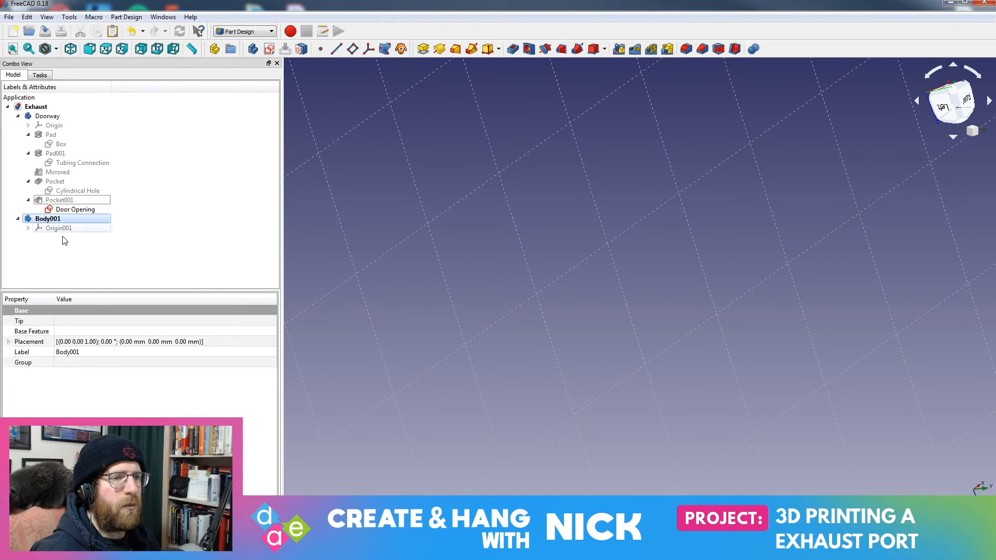
{"action": "scroll", "coordinate": [471, 261], "scroll_direction": "down", "scroll_amount": 14}
{"action": "scroll", "coordinate": [500, 291], "scroll_direction": "up", "scroll_amount": 2}
{"action": "mouse_move", "coordinate": [500, 290]}
{"action": "middle_mouse_down"}
{"action": "mouse_move", "coordinate": [540, 279]}
{"action": "mouse_move", "coordinate": [505, 291]}
{"action": "middle_mouse_up"}
Pad an independent copy of the Door Opening sketch by 10 mm in the new Body001
{"action": "left_click", "coordinate": [68, 210]}
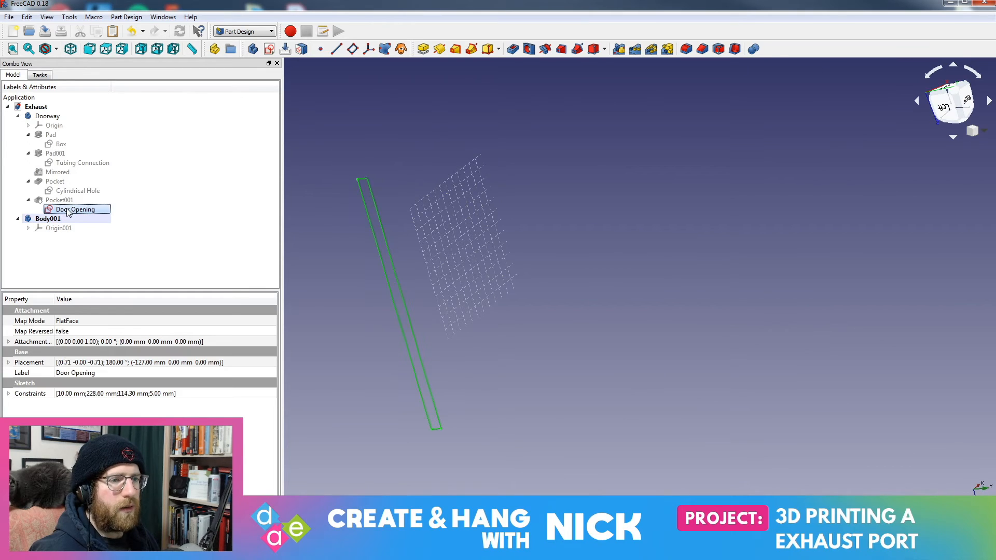
{"action": "middle_click_drag", "start_coordinate": [577, 238], "coordinate": [454, 248]}
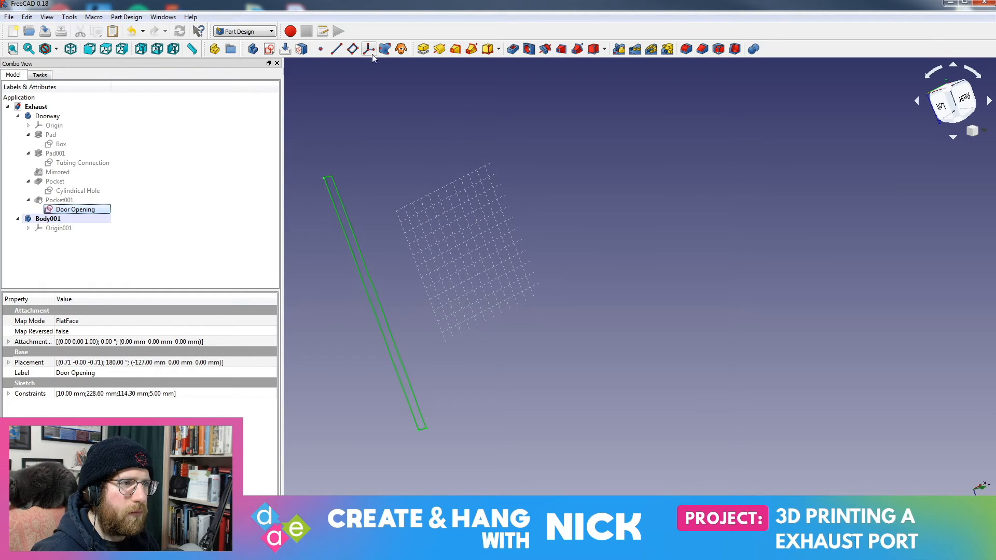
{"action": "left_click", "coordinate": [41, 76]}
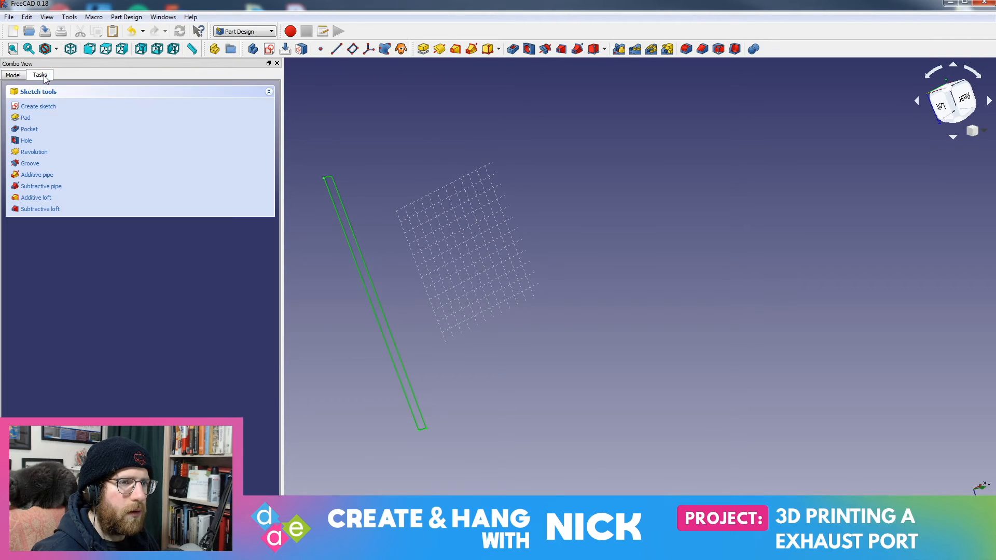
{"action": "left_click", "coordinate": [20, 76]}
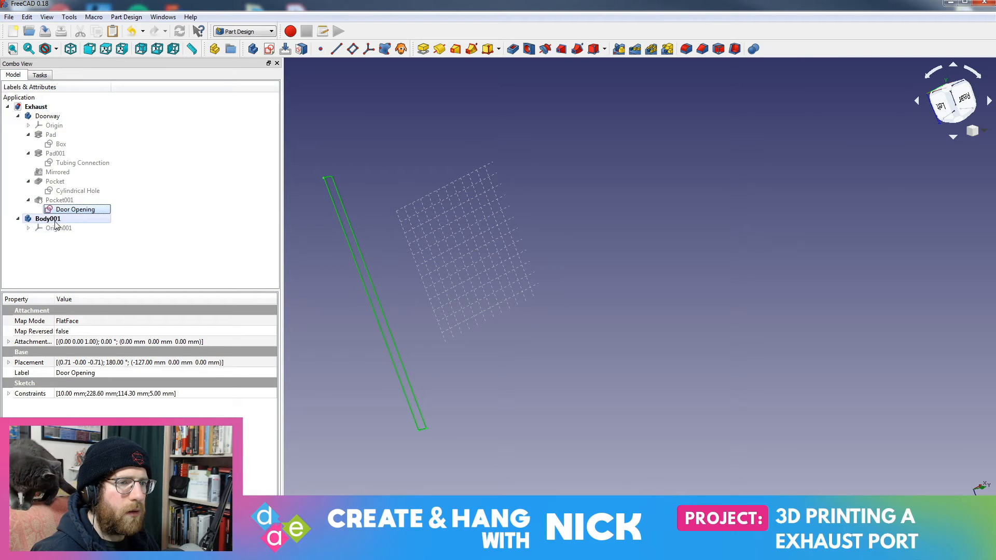
{"action": "left_click", "coordinate": [46, 75]}
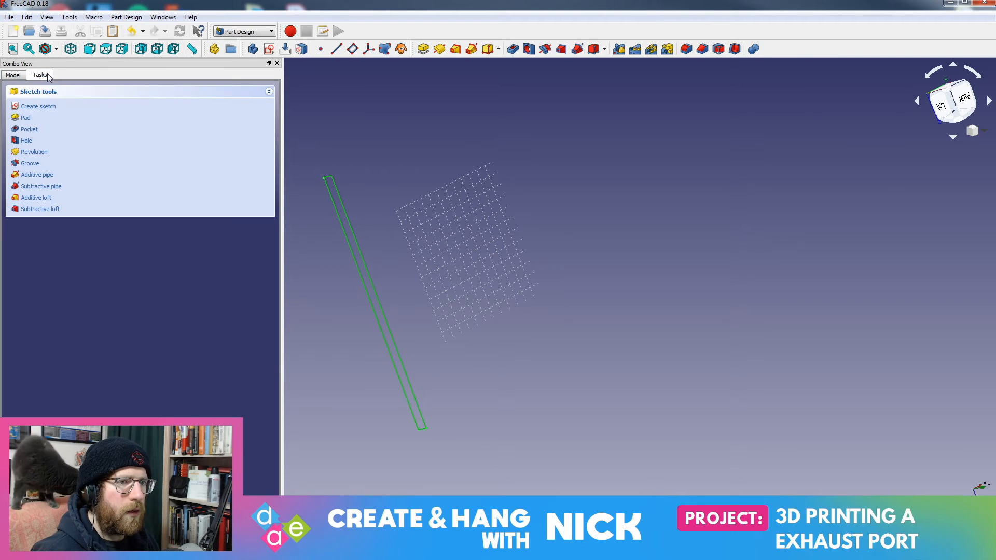
{"action": "left_click", "coordinate": [25, 118]}
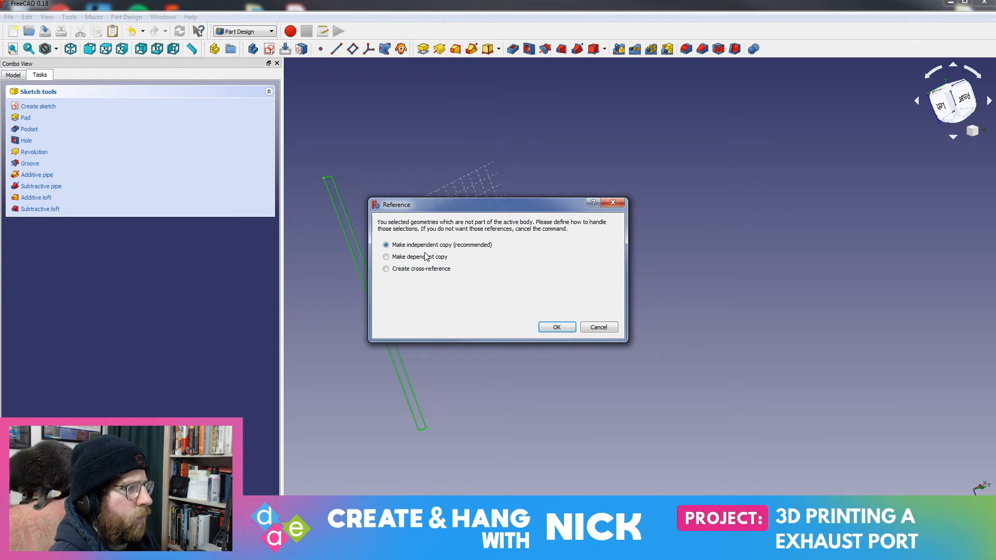
{"action": "left_click", "coordinate": [551, 326]}
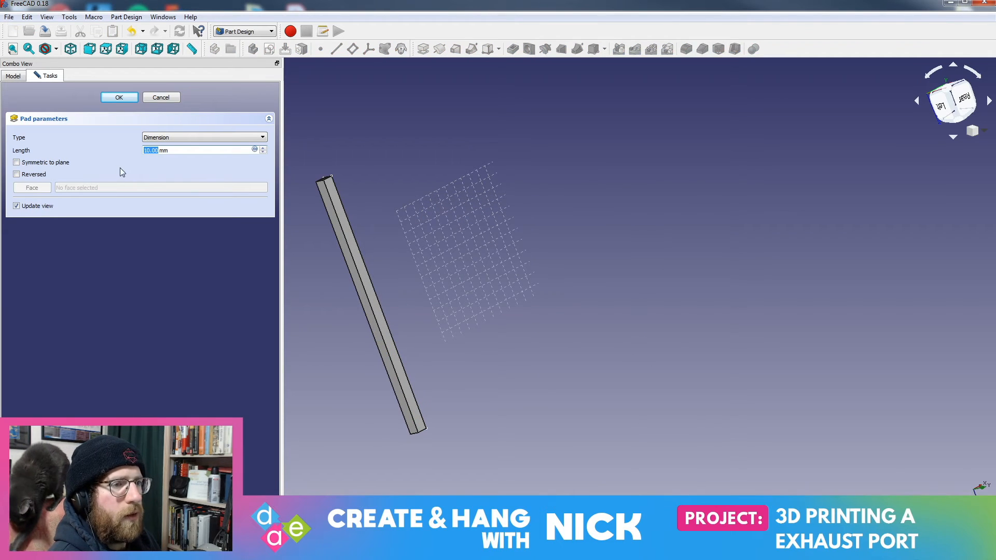
{"action": "left_click", "coordinate": [123, 98]}
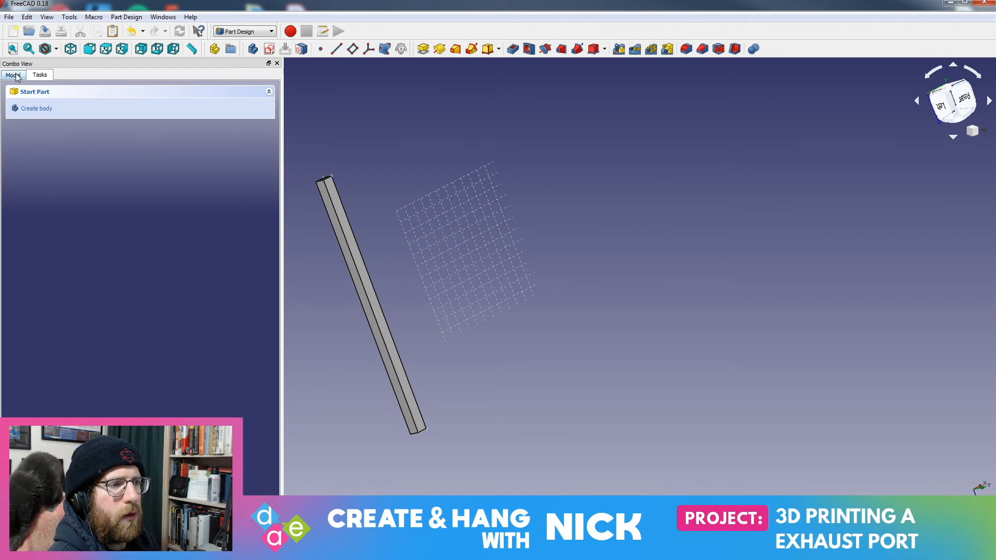
{"action": "left_click", "coordinate": [14, 75]}
{"action": "middle_click_drag", "start_coordinate": [574, 191], "coordinate": [654, 190]}
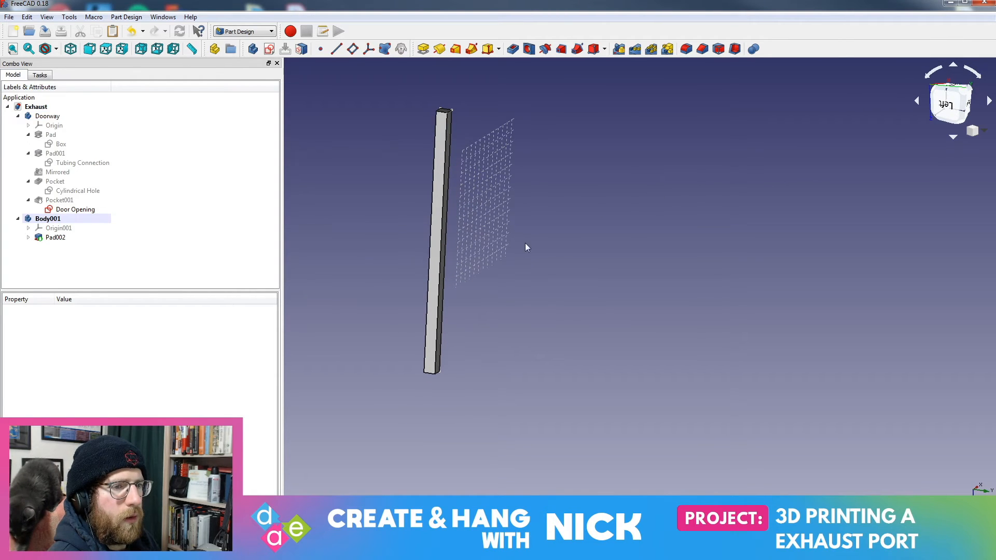
Examine the copied sketch under Pad002 and compare its geometry and constraints with the original Door Opening sketch
{"action": "left_click", "coordinate": [29, 238]}
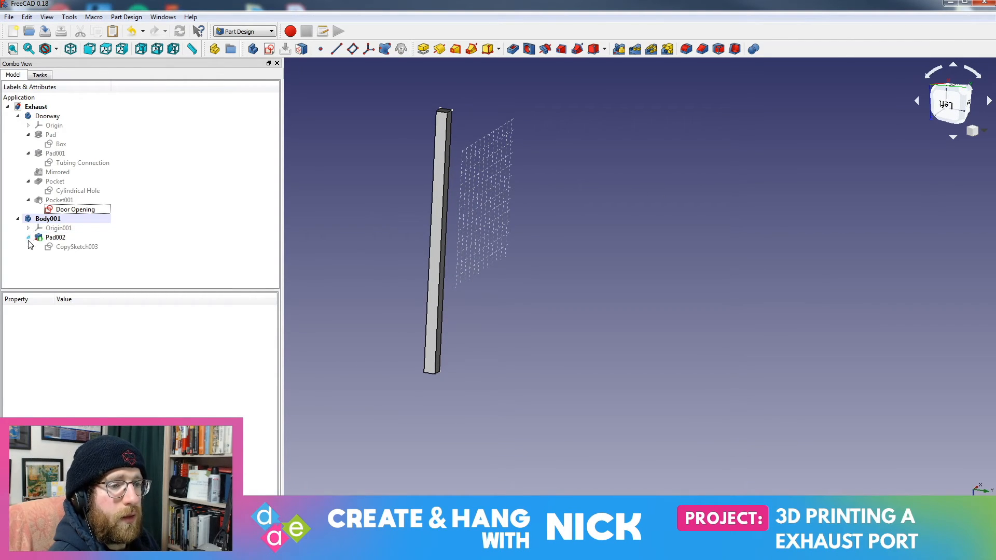
{"action": "left_click", "coordinate": [72, 248]}
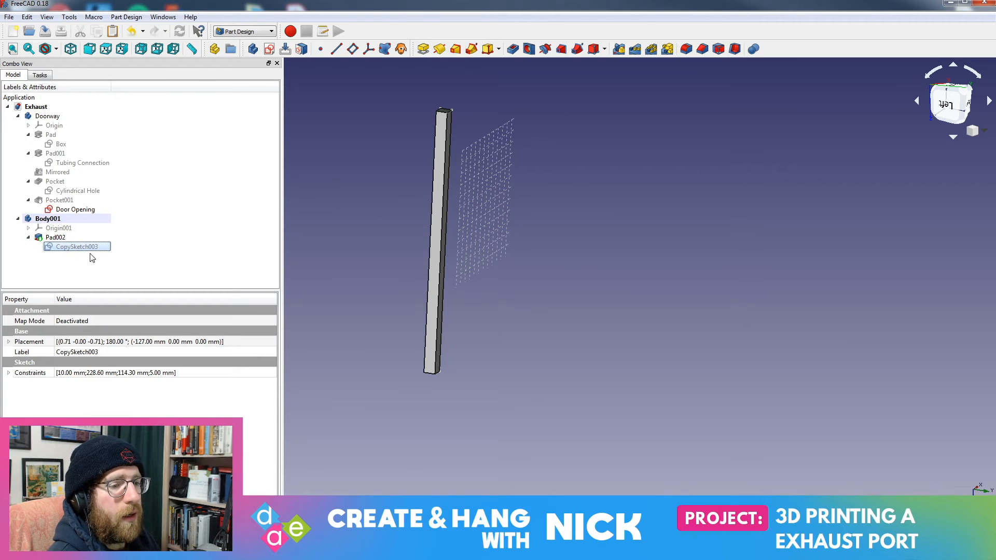
{"action": "left_click_drag", "start_coordinate": [68, 271], "coordinate": [55, 235]}
{"action": "middle_click_drag", "start_coordinate": [628, 220], "coordinate": [606, 192]}
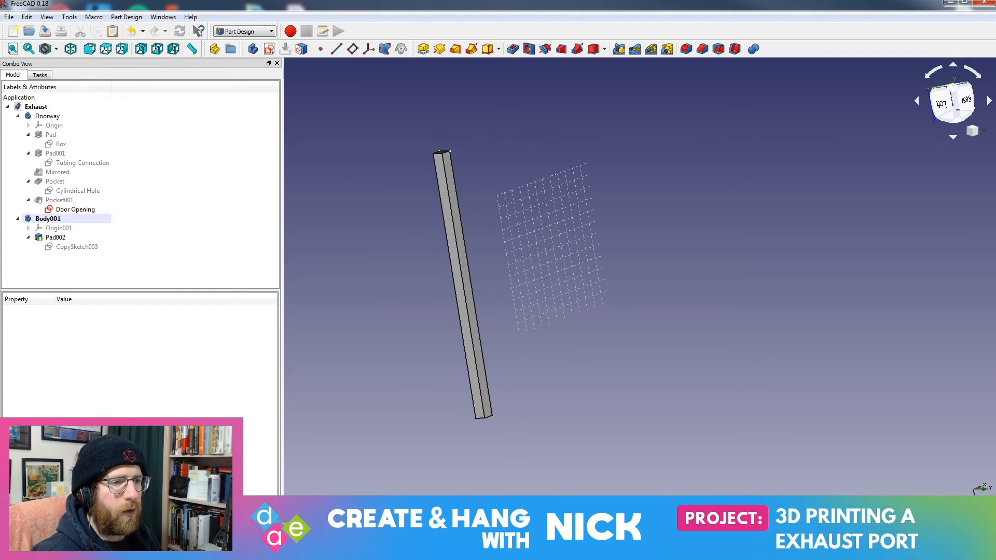
{"action": "double_click", "coordinate": [61, 248]}
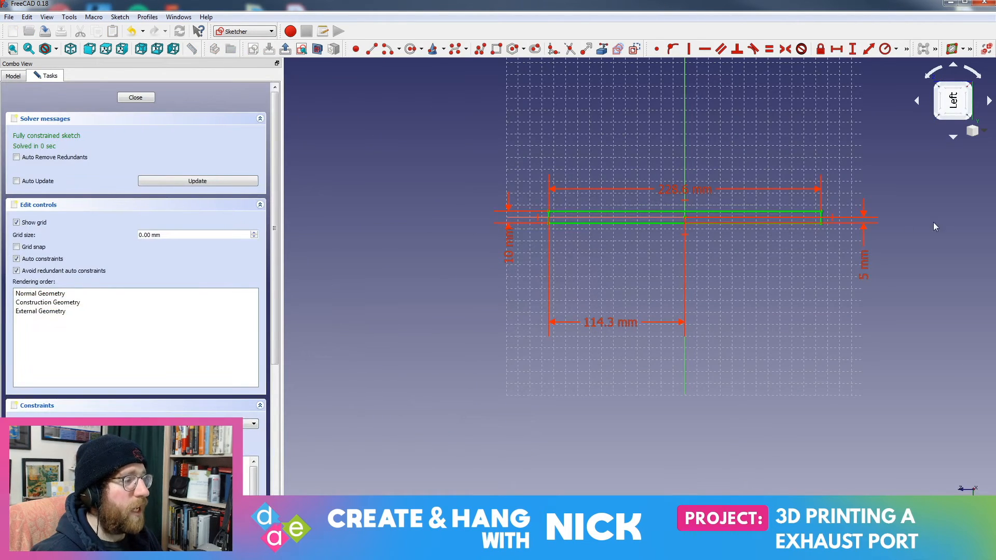
{"action": "middle_click_drag", "start_coordinate": [726, 239], "coordinate": [713, 283]}
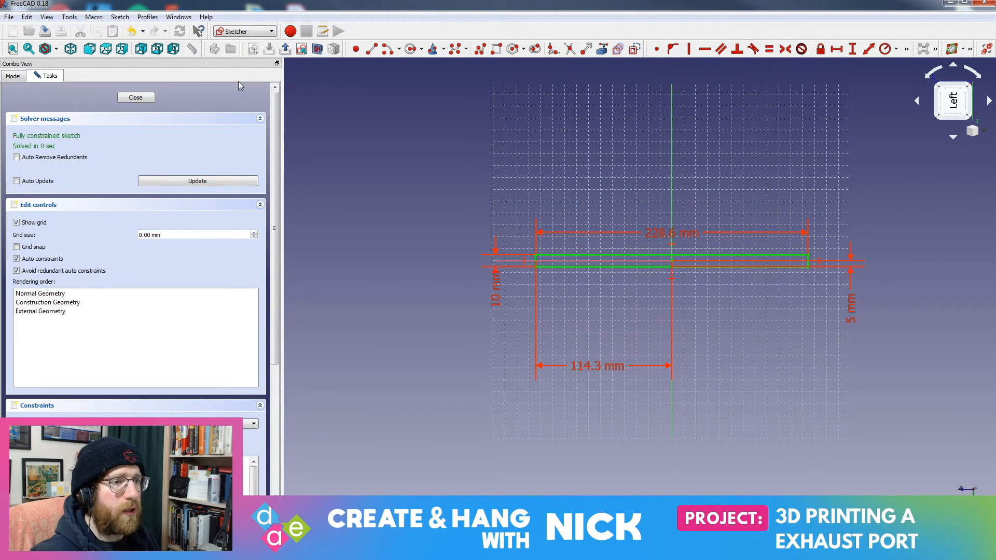
{"action": "middle_click_drag", "start_coordinate": [569, 140], "coordinate": [539, 110]}
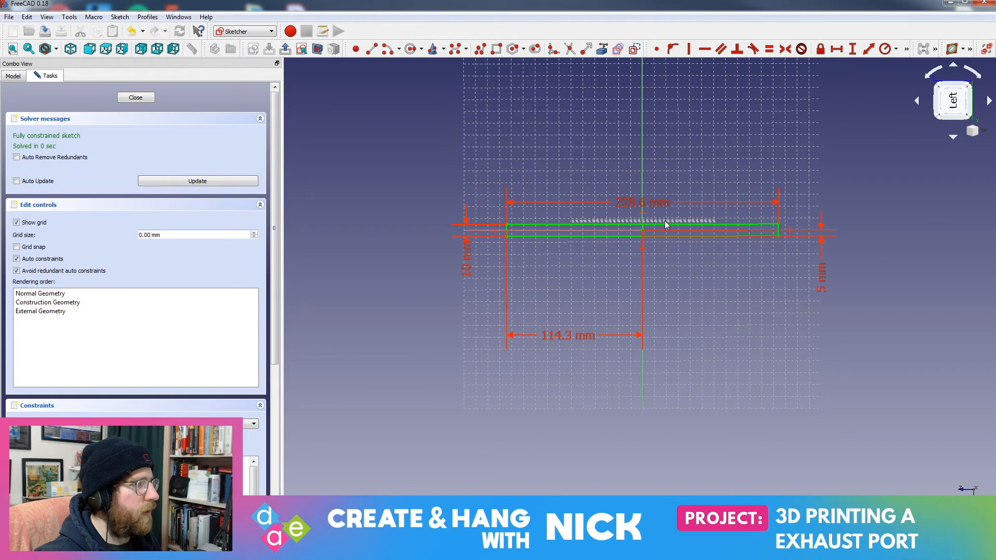
{"action": "left_click", "coordinate": [136, 97]}
{"action": "left_click", "coordinate": [61, 200]}
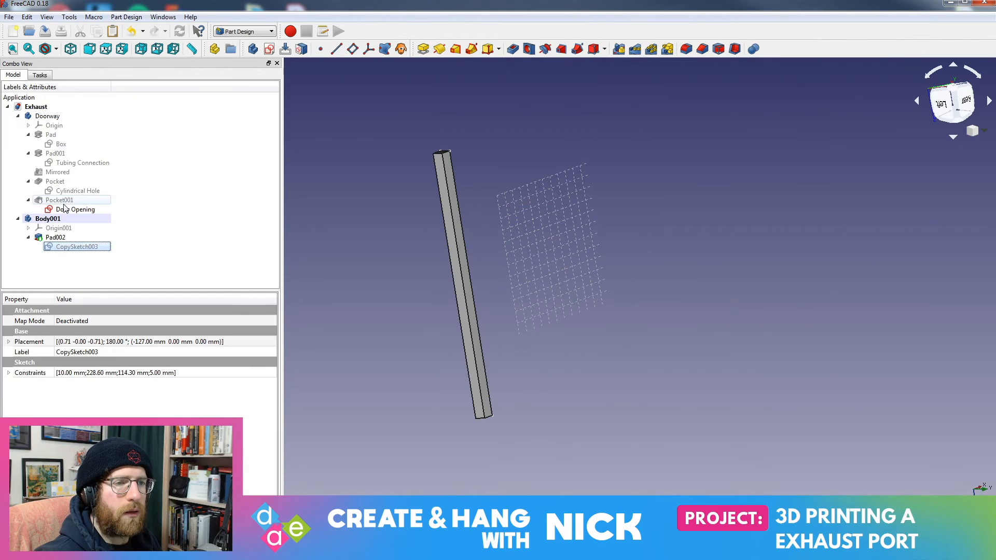
{"action": "double_click", "coordinate": [65, 210]}
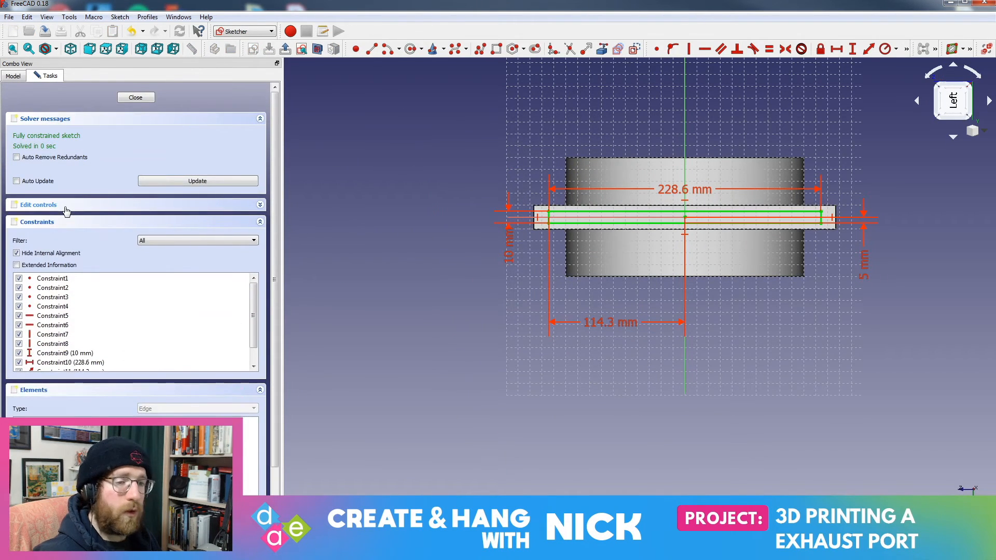
{"action": "left_click", "coordinate": [137, 99]}
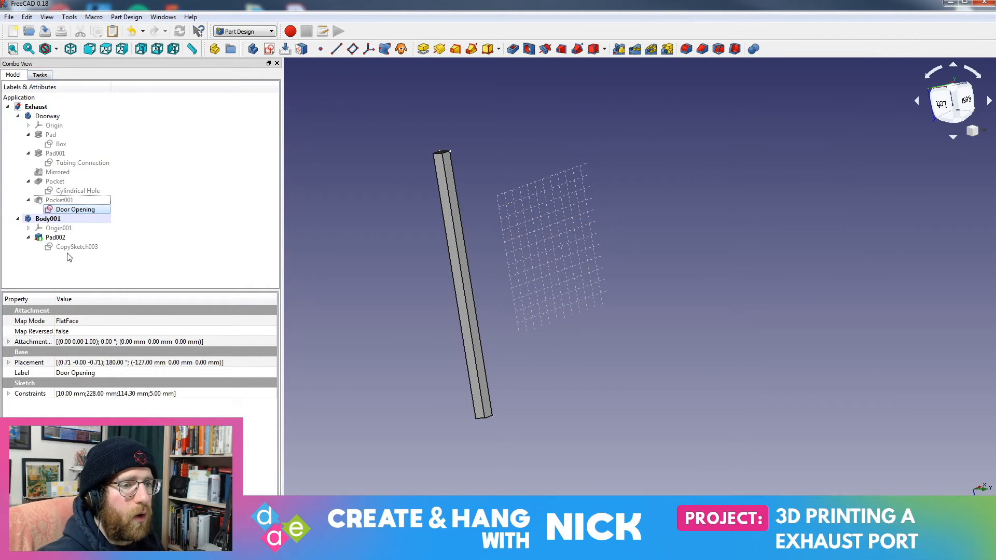
{"action": "left_click", "coordinate": [66, 271]}
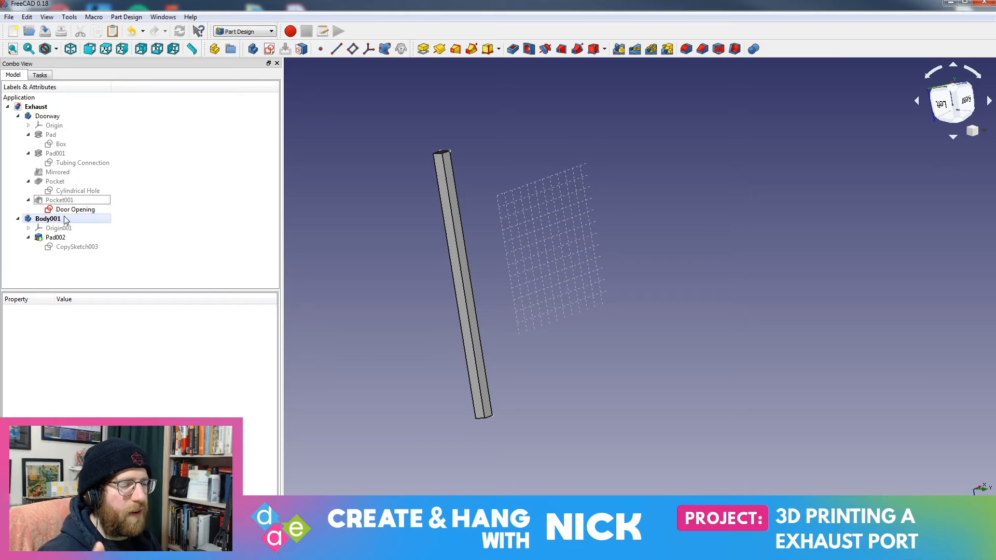
Reverse the direction of the door body's pad, Pad002
{"action": "middle_click_drag", "start_coordinate": [447, 205], "coordinate": [500, 237]}
{"action": "double_click", "coordinate": [55, 237]}
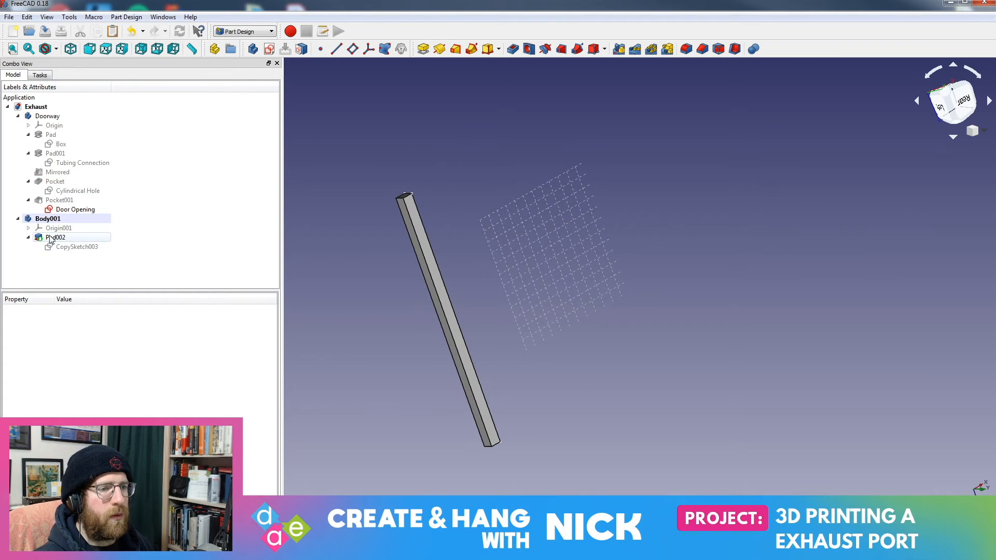
{"action": "left_click", "coordinate": [17, 175]}
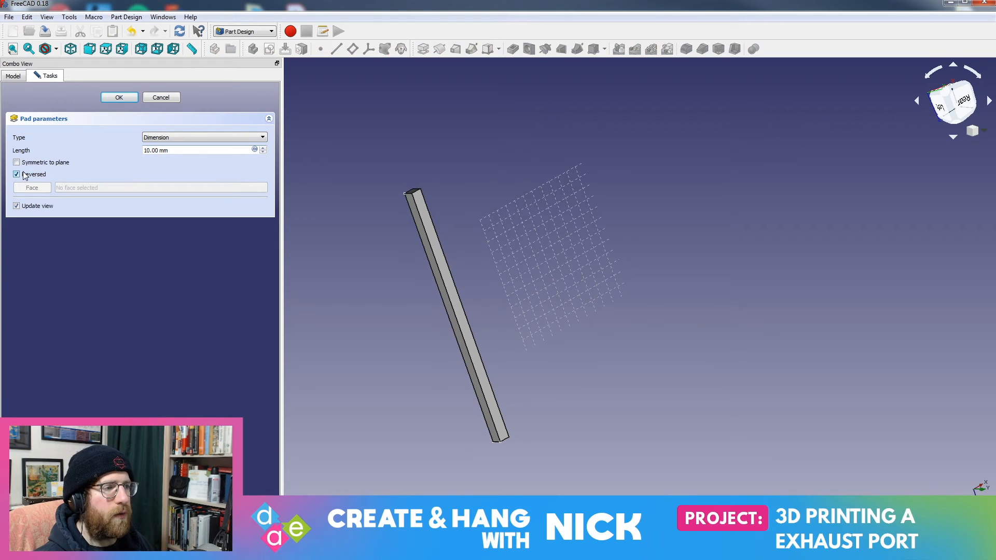
{"action": "mouse_move", "coordinate": [860, 194]}
{"action": "middle_mouse_down"}
{"action": "mouse_move", "coordinate": [709, 359]}
{"action": "mouse_move", "coordinate": [684, 211]}
{"action": "mouse_move", "coordinate": [672, 250]}
{"action": "middle_mouse_up"}
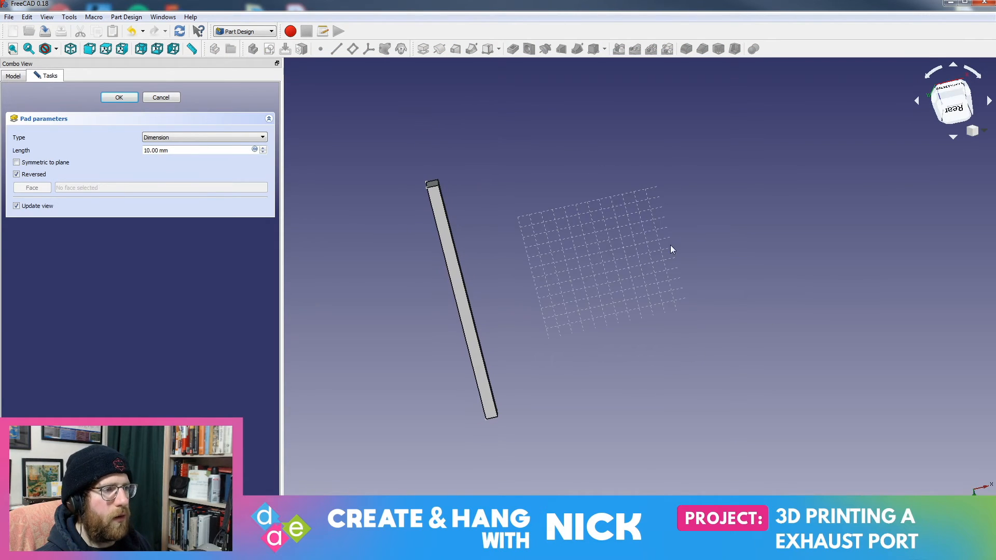
{"action": "left_click", "coordinate": [120, 100]}
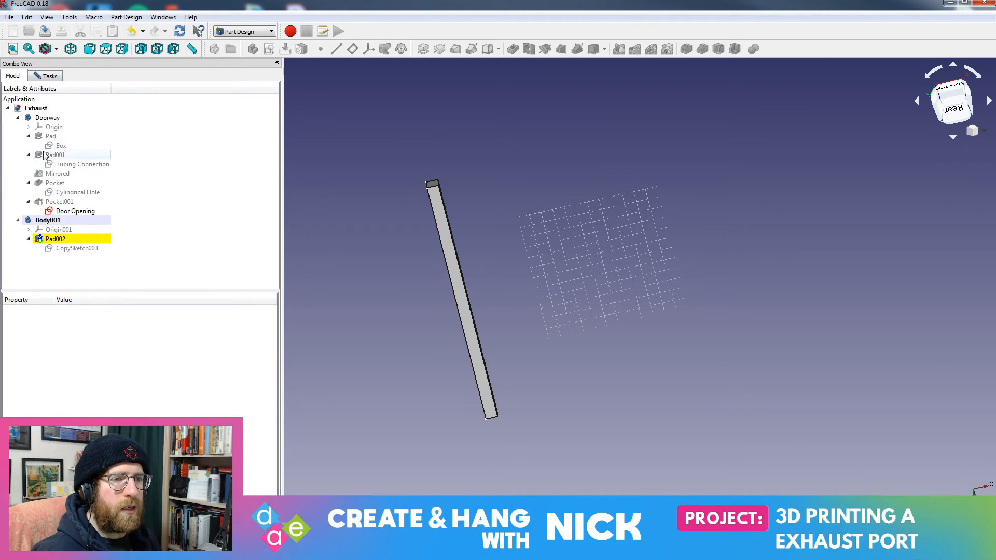
Check the width in the Box sketch, then switch to Calculator, work out 254 minus 25.4 and close it
{"action": "double_click", "coordinate": [61, 146]}
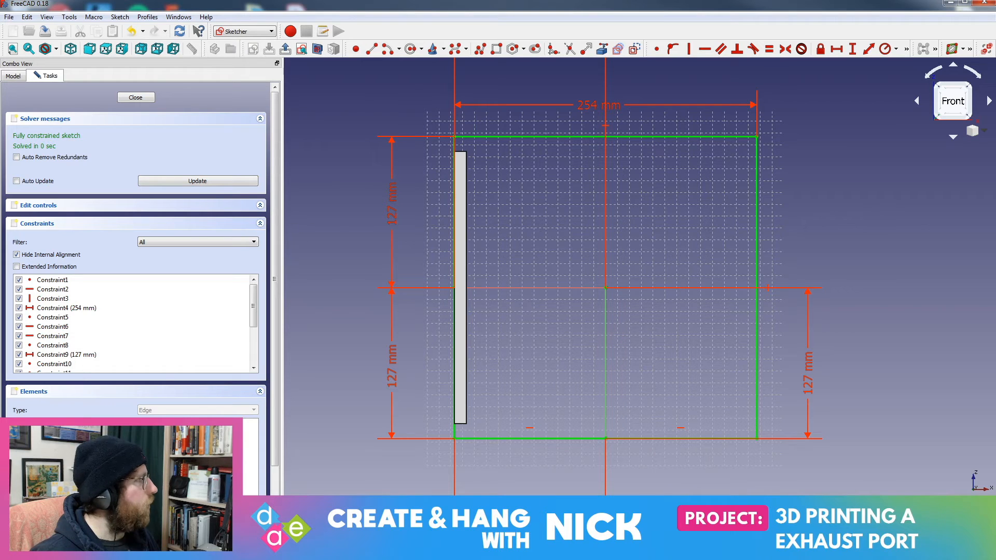
{"action": "key", "text": "alt+Tab"}
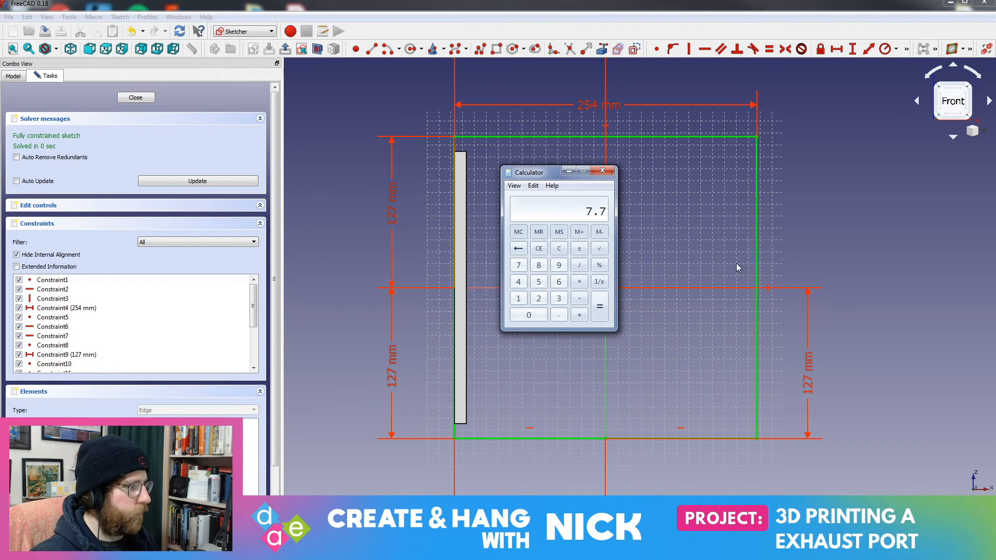
{"action": "left_click", "coordinate": [538, 249]}
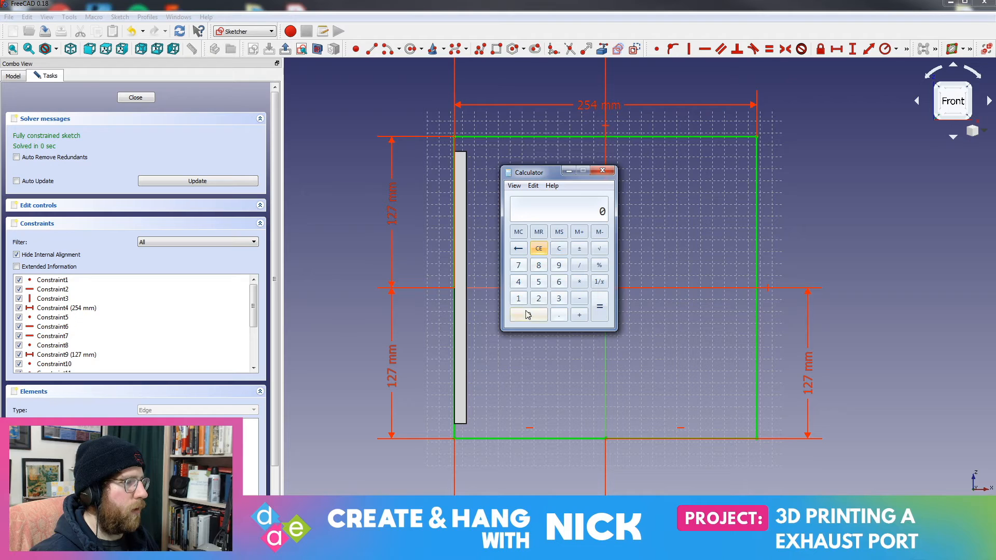
{"action": "left_click", "coordinate": [538, 281]}
{"action": "left_click", "coordinate": [518, 249]}
{"action": "left_click", "coordinate": [538, 298]}
{"action": "left_click", "coordinate": [539, 281]}
{"action": "left_click", "coordinate": [518, 282]}
{"action": "left_click", "coordinate": [559, 314]}
{"action": "left_click", "coordinate": [528, 314]}
{"action": "left_click", "coordinate": [528, 314]}
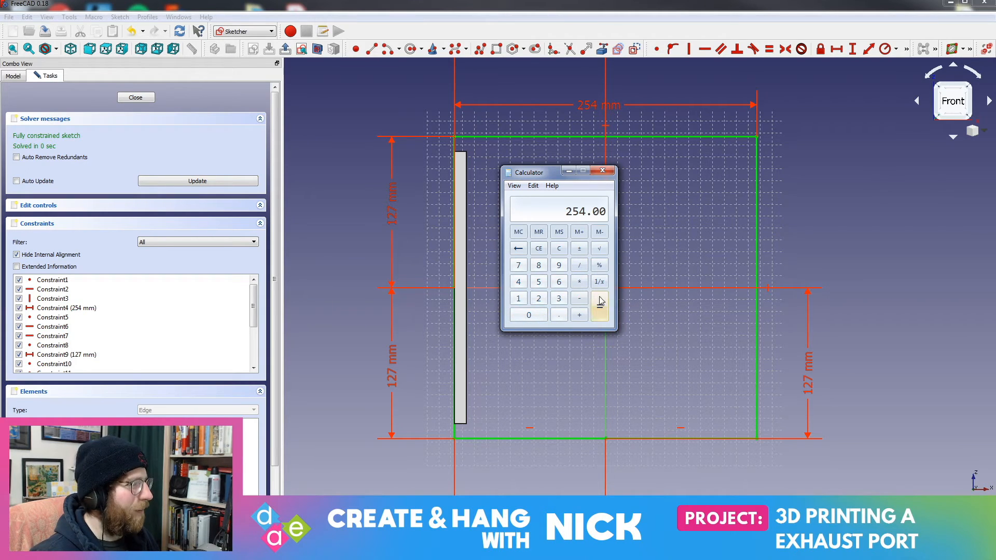
{"action": "left_click", "coordinate": [579, 298]}
{"action": "left_click", "coordinate": [538, 300]}
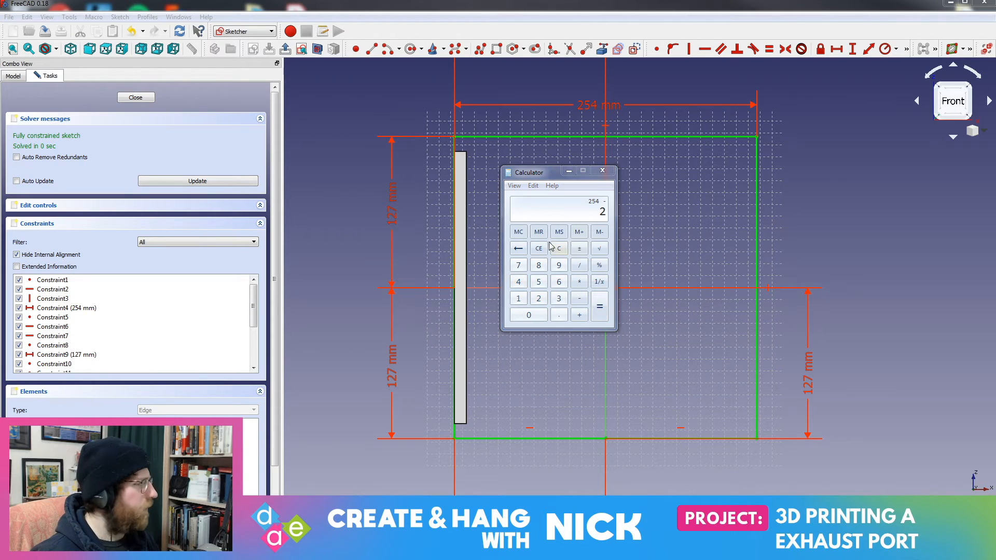
{"action": "left_click", "coordinate": [538, 282]}
{"action": "left_click", "coordinate": [558, 314]}
{"action": "left_click", "coordinate": [518, 282]}
{"action": "left_click", "coordinate": [599, 306]}
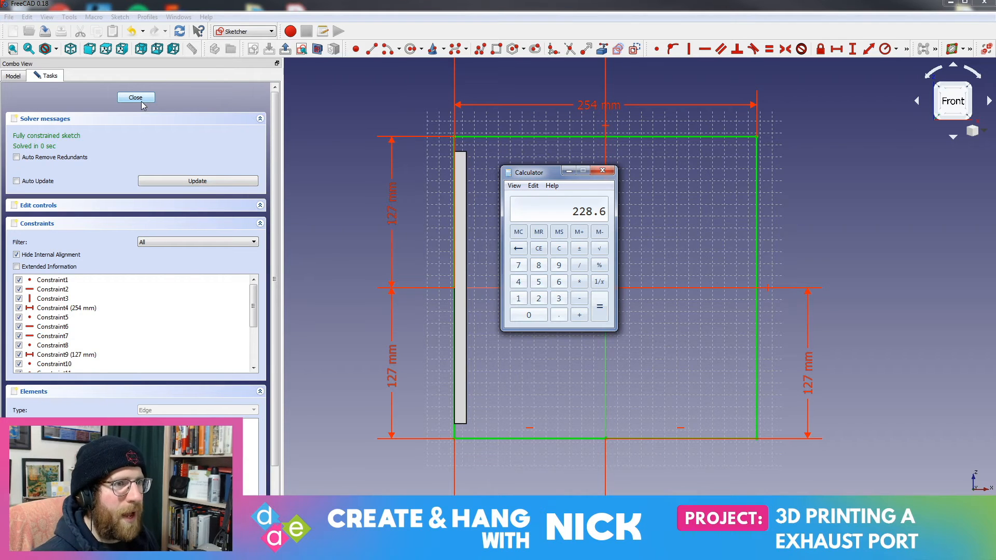
{"action": "left_click", "coordinate": [601, 170]}
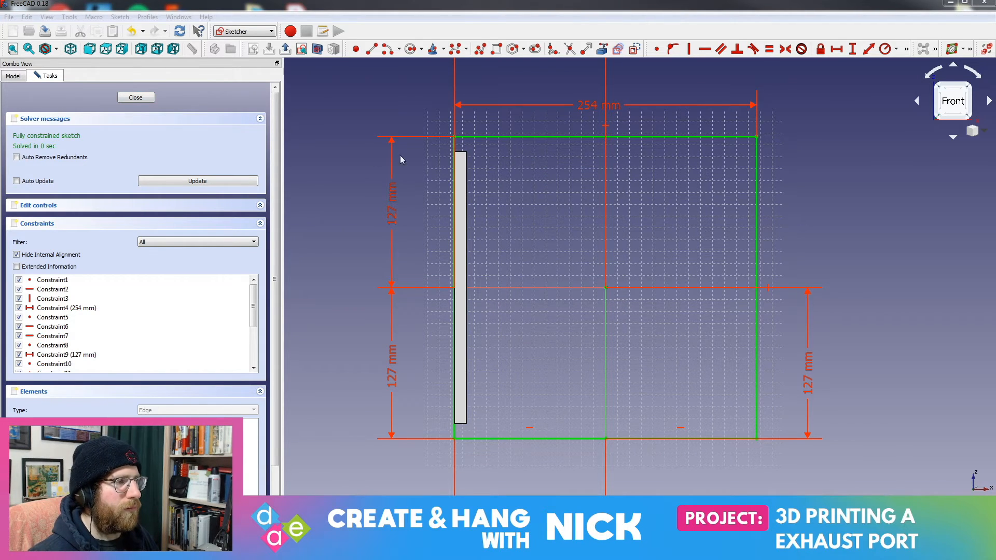
Set the length of the door's pad, Pad002, to 286 mm
{"action": "left_click", "coordinate": [14, 82]}
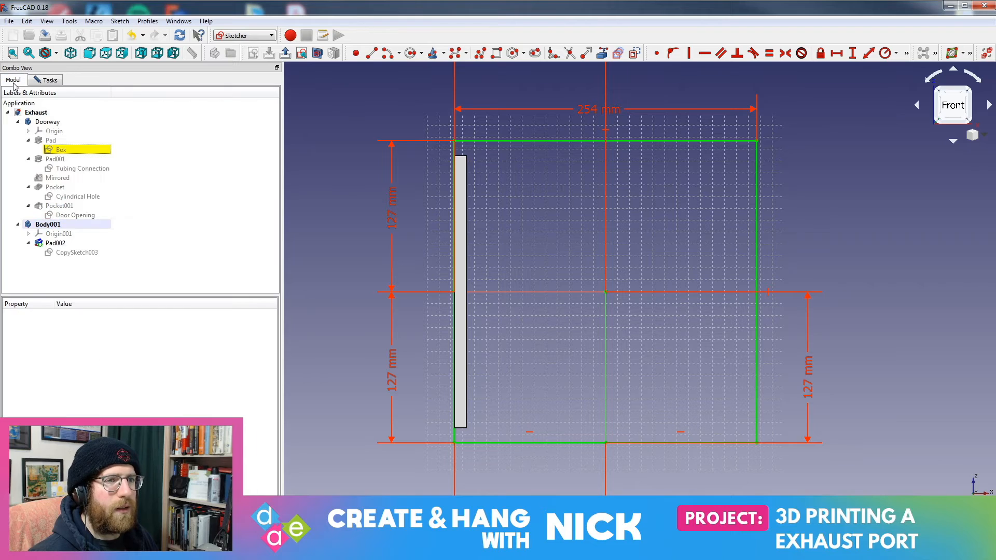
{"action": "double_click", "coordinate": [60, 243]}
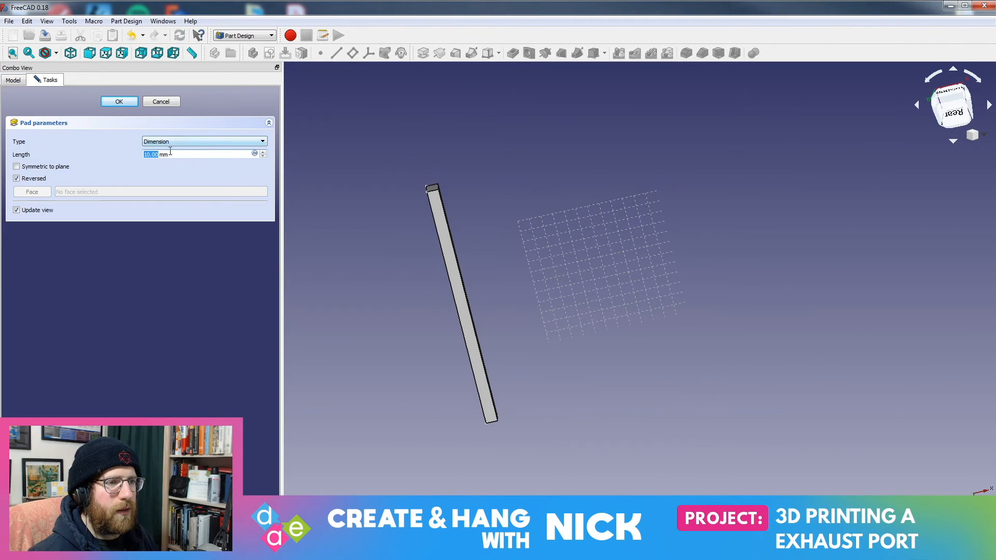
{"action": "type", "text": "286"}
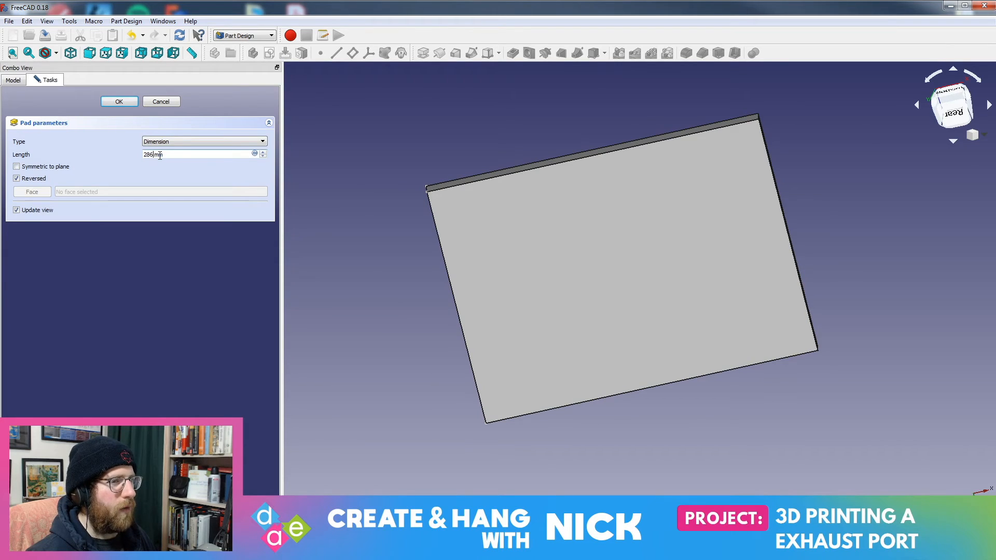
{"action": "left_click", "coordinate": [123, 102]}
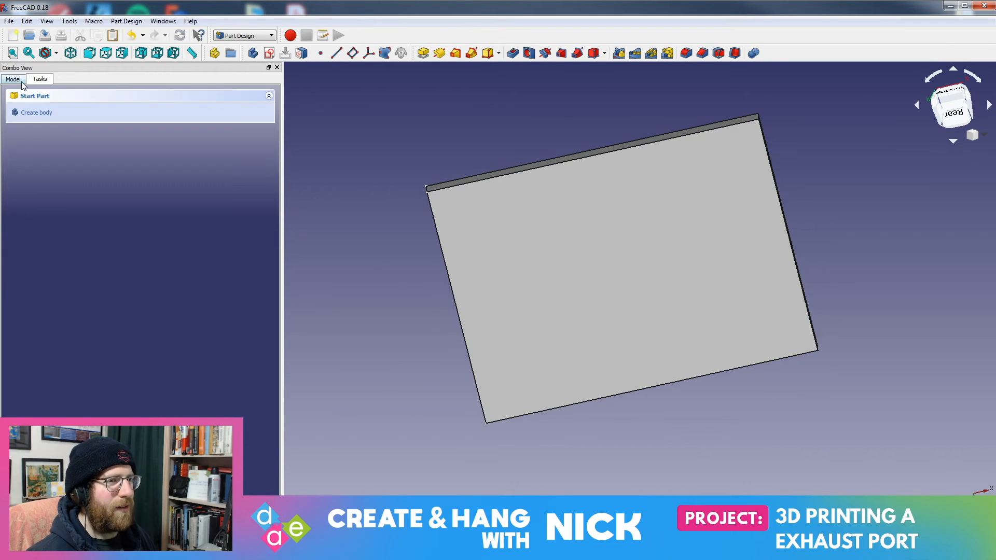
{"action": "left_click", "coordinate": [21, 81]}
{"action": "left_click", "coordinate": [61, 215]}
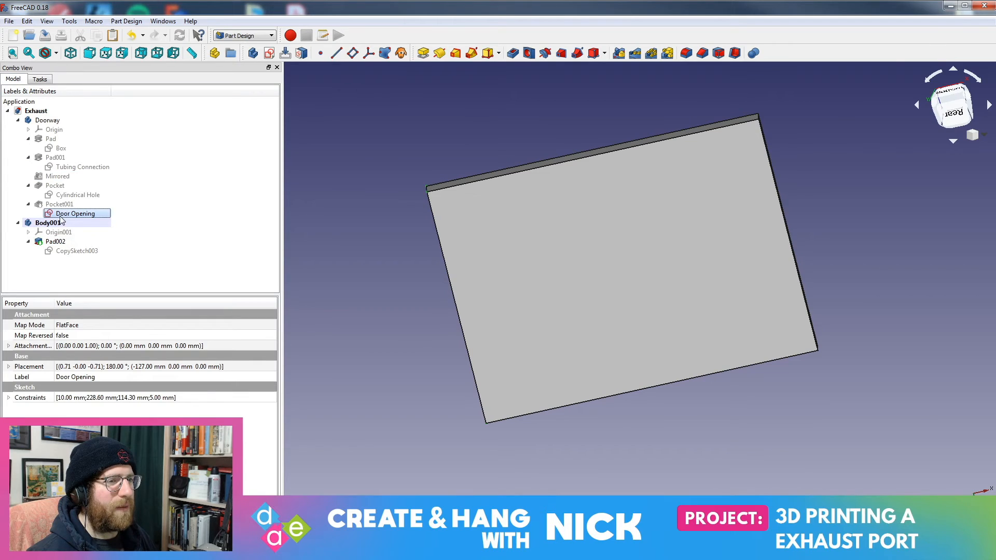
Examine the dimensions in the Box sketch and the Door Opening sketch
{"action": "double_click", "coordinate": [62, 149]}
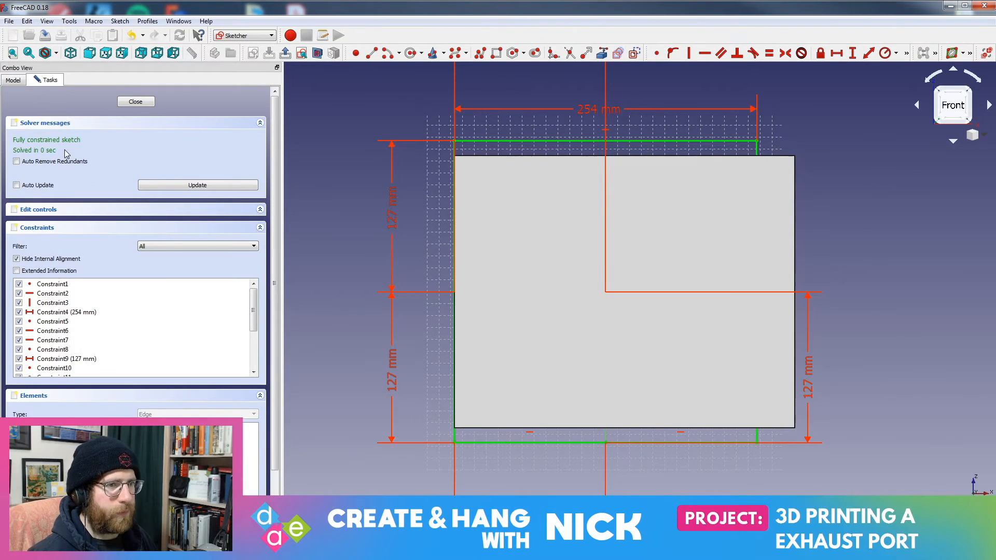
{"action": "left_click", "coordinate": [20, 80]}
{"action": "left_click", "coordinate": [69, 197]}
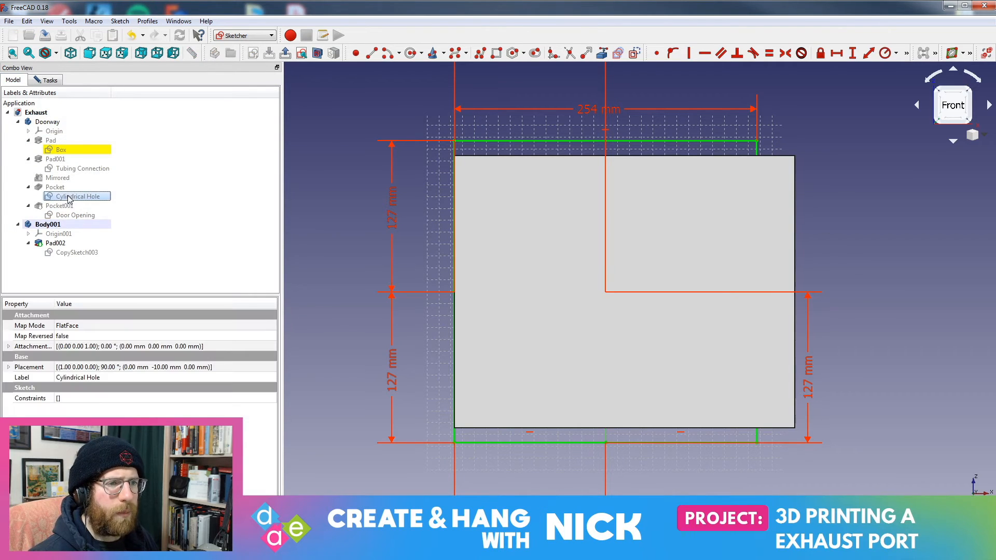
{"action": "double_click", "coordinate": [61, 215]}
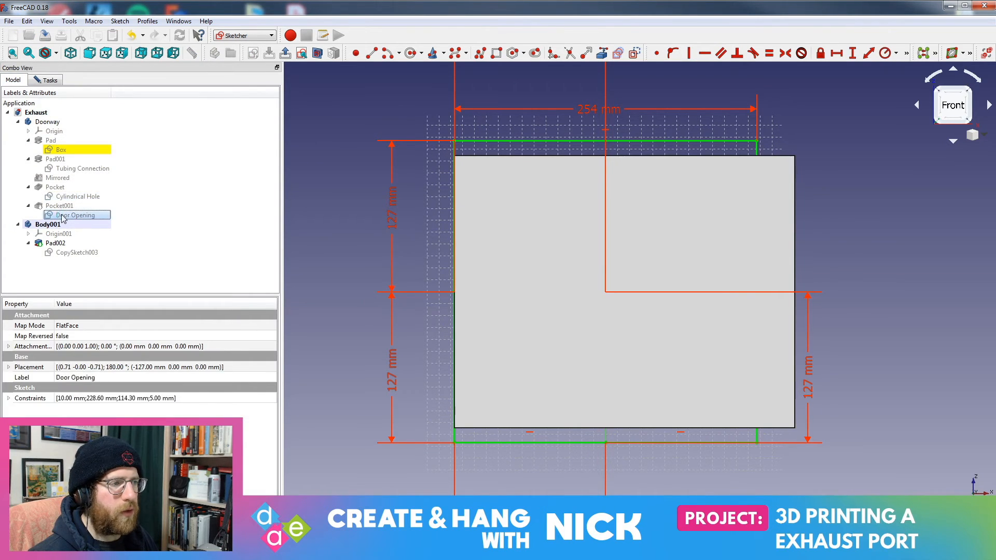
{"action": "scroll", "coordinate": [528, 285], "scroll_direction": "up", "scroll_amount": 2}
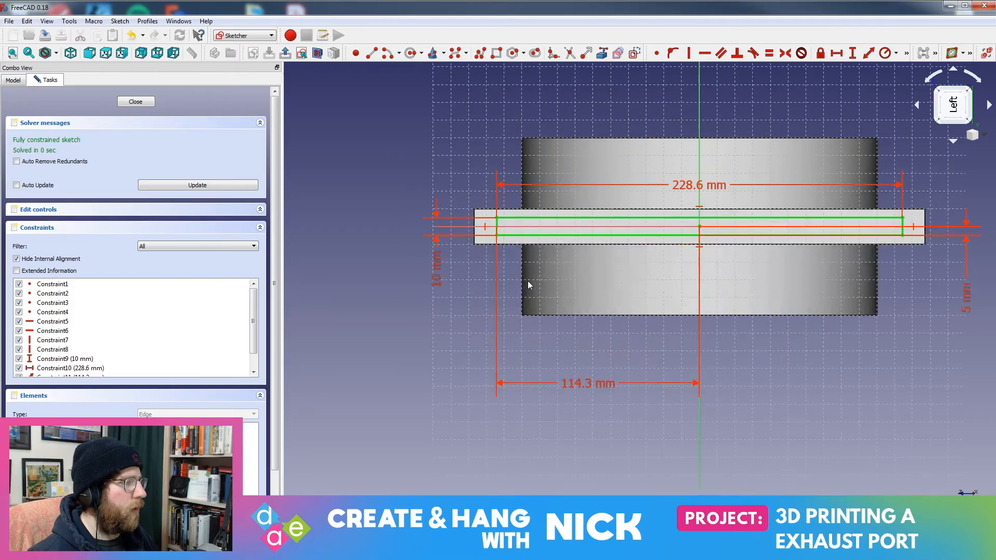
{"action": "middle_click_drag", "start_coordinate": [774, 300], "coordinate": [729, 228]}
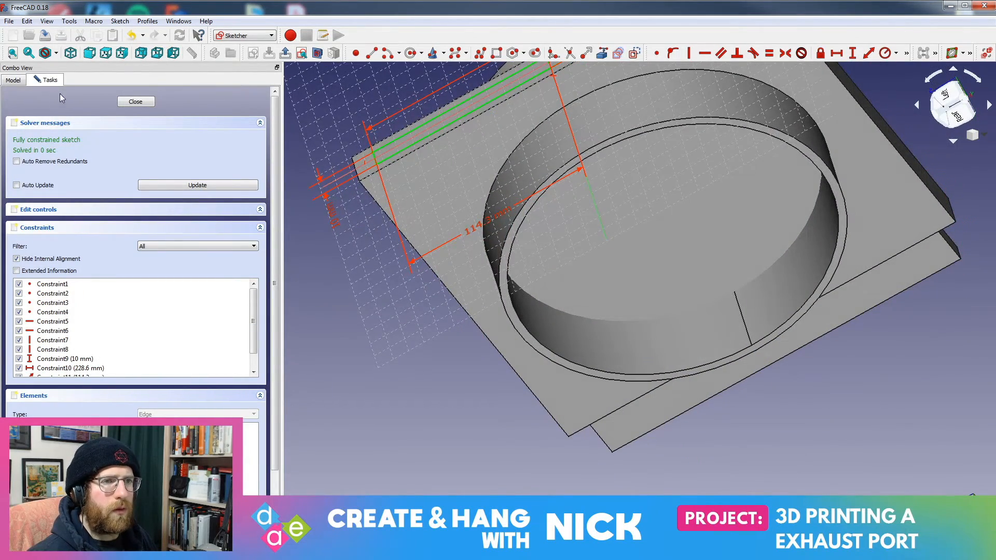
Check the length of the door opening's pocket, Pocket001, and view the protruding door from several sides
{"action": "left_click", "coordinate": [9, 82]}
{"action": "left_click", "coordinate": [70, 213]}
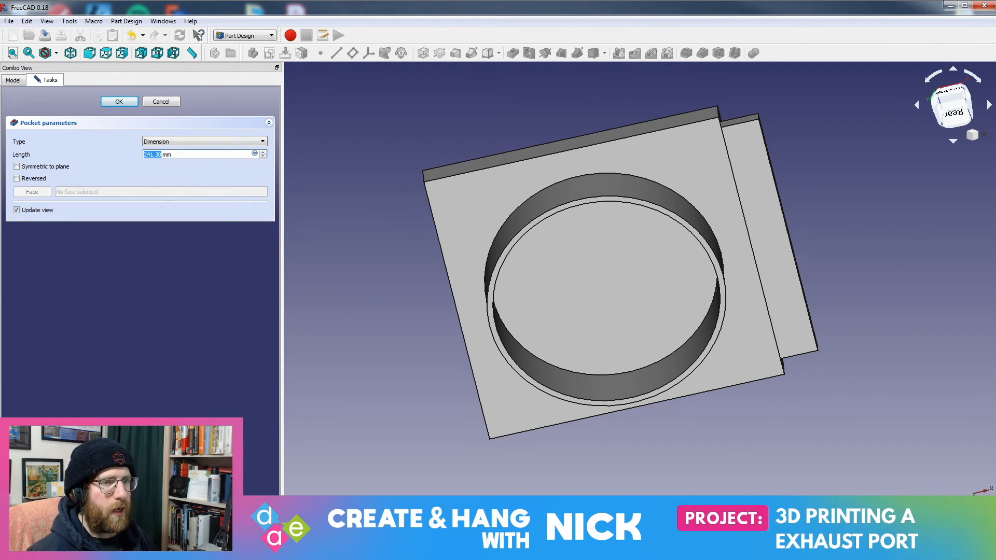
{"action": "middle_click_drag", "start_coordinate": [582, 338], "coordinate": [804, 194]}
{"action": "middle_click_drag", "start_coordinate": [884, 329], "coordinate": [231, 218]}
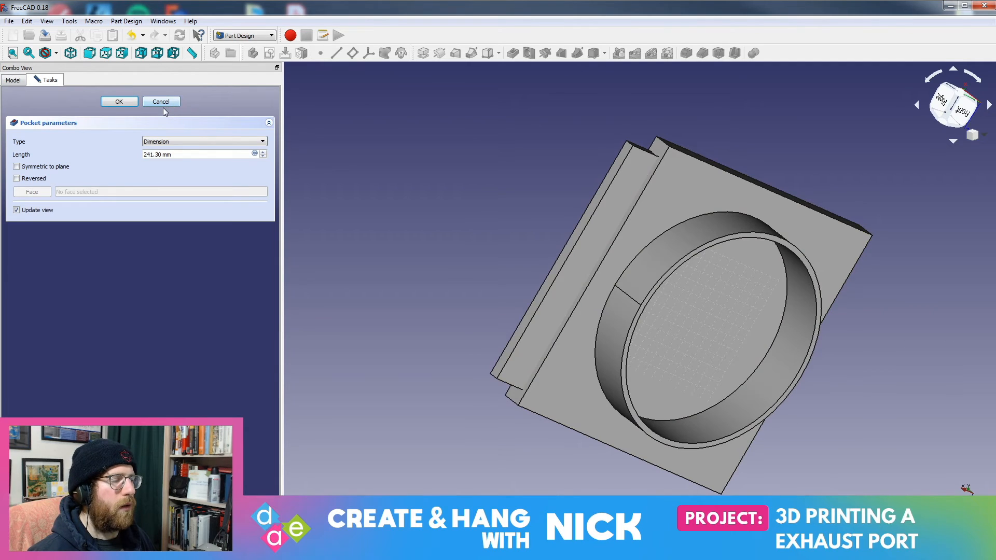
{"action": "middle_click_drag", "start_coordinate": [529, 172], "coordinate": [420, 201]}
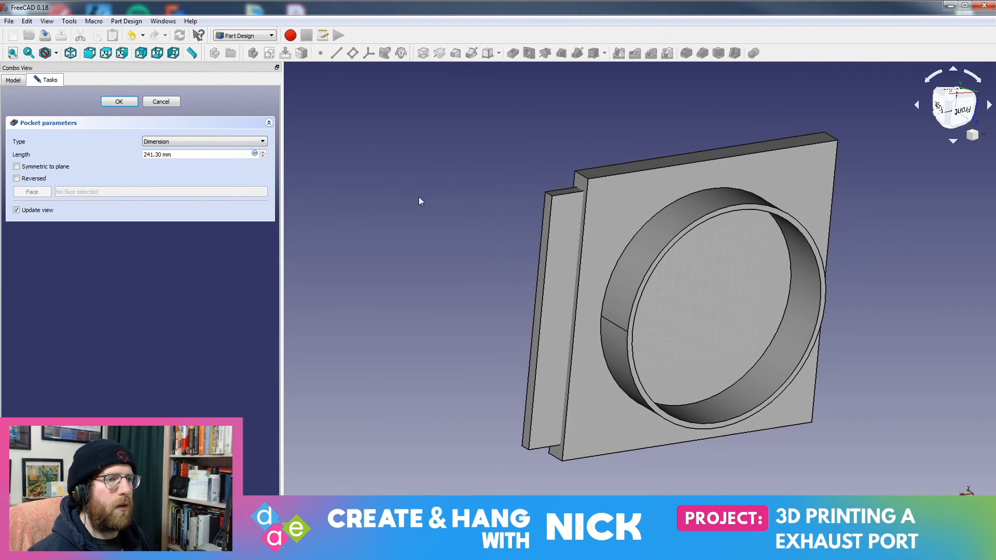
{"action": "left_click", "coordinate": [120, 102]}
{"action": "left_click", "coordinate": [15, 80]}
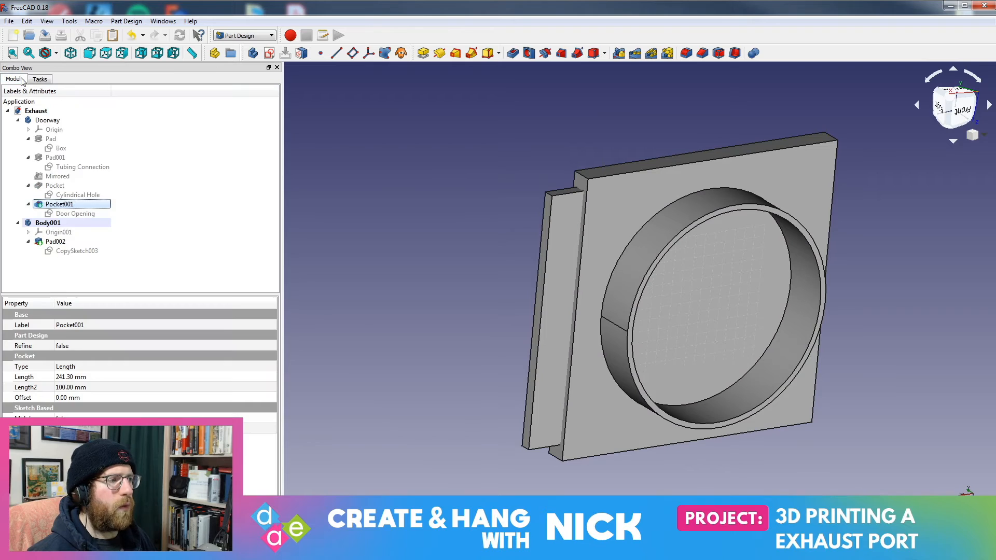
Toggle the visibility of Pocket001 and Body001 off and on to compare the door with the doorway
{"action": "key", "text": "space"}
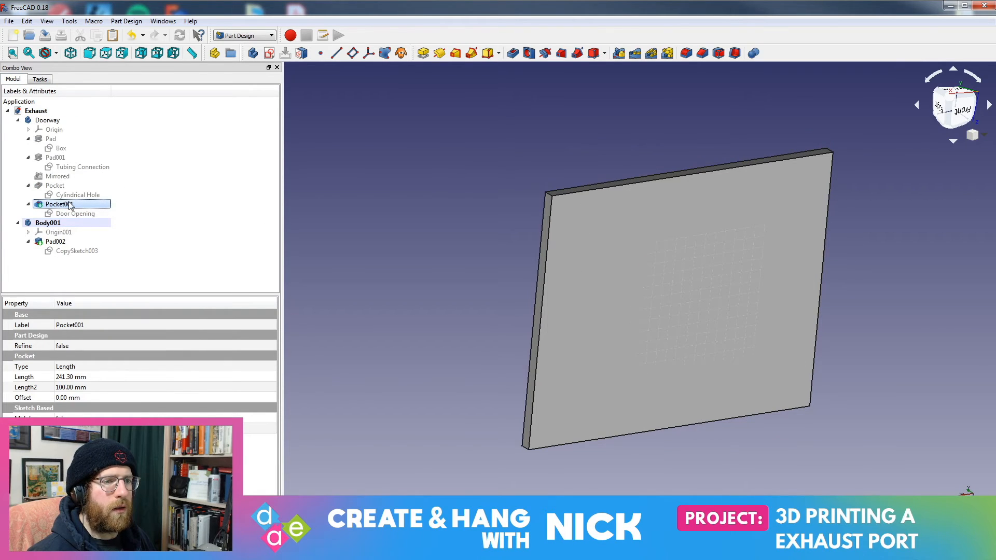
{"action": "key", "text": "space"}
{"action": "left_click", "coordinate": [61, 241]}
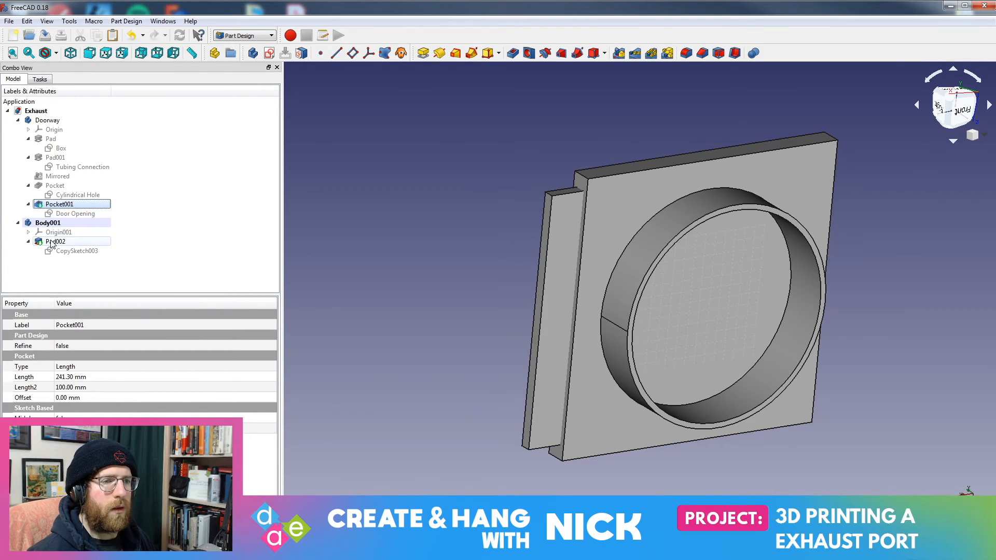
{"action": "middle_click_drag", "start_coordinate": [418, 306], "coordinate": [424, 194]}
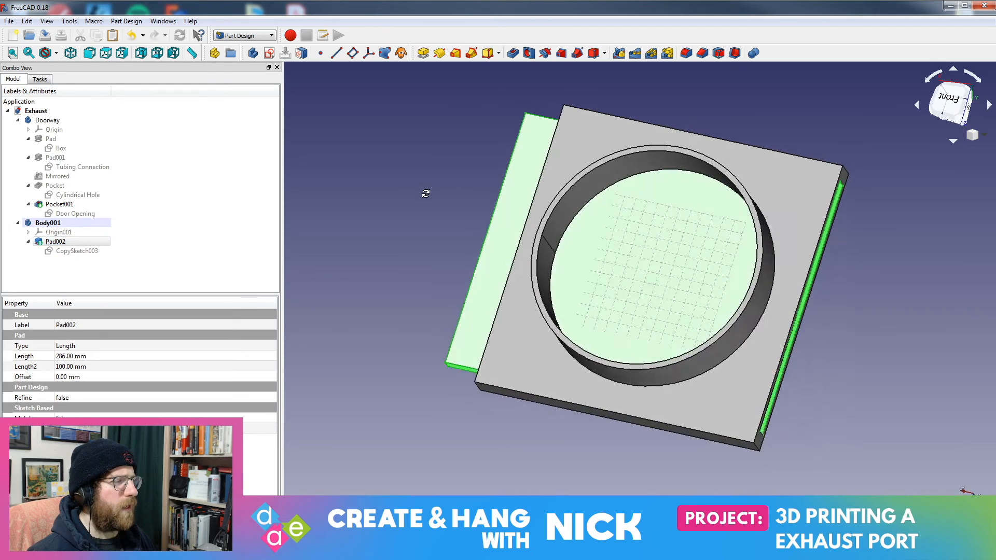
{"action": "left_click", "coordinate": [38, 224]}
{"action": "key", "text": "space"}
{"action": "key", "text": "space"}
{"action": "middle_click_drag", "start_coordinate": [422, 188], "coordinate": [441, 229]}
Toggle the visibility of the copied sketch, Pad002 and Pocket001 to examine the door separately from the doorway
{"action": "left_click", "coordinate": [87, 252]}
{"action": "left_click", "coordinate": [67, 250]}
{"action": "middle_click_drag", "start_coordinate": [596, 264], "coordinate": [394, 291]}
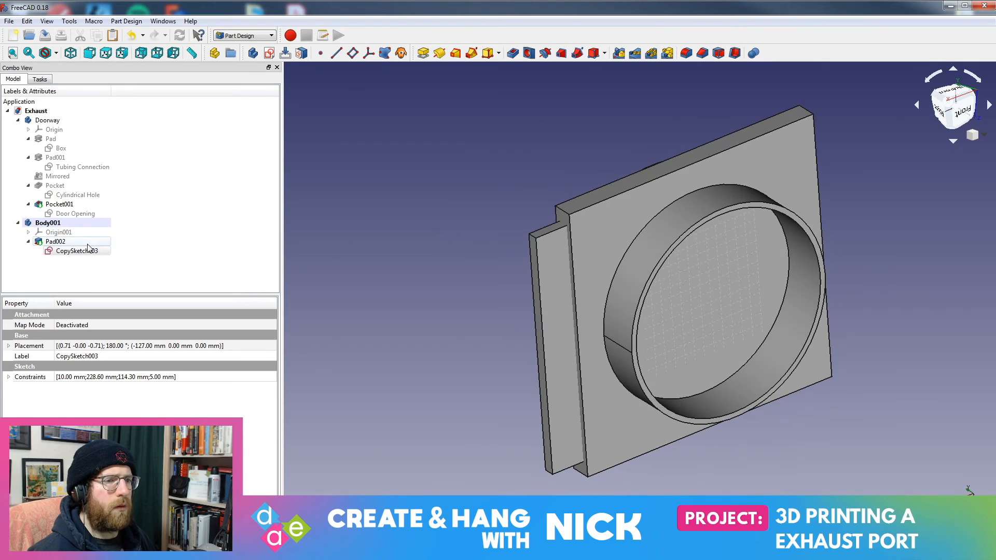
{"action": "left_click", "coordinate": [54, 241]}
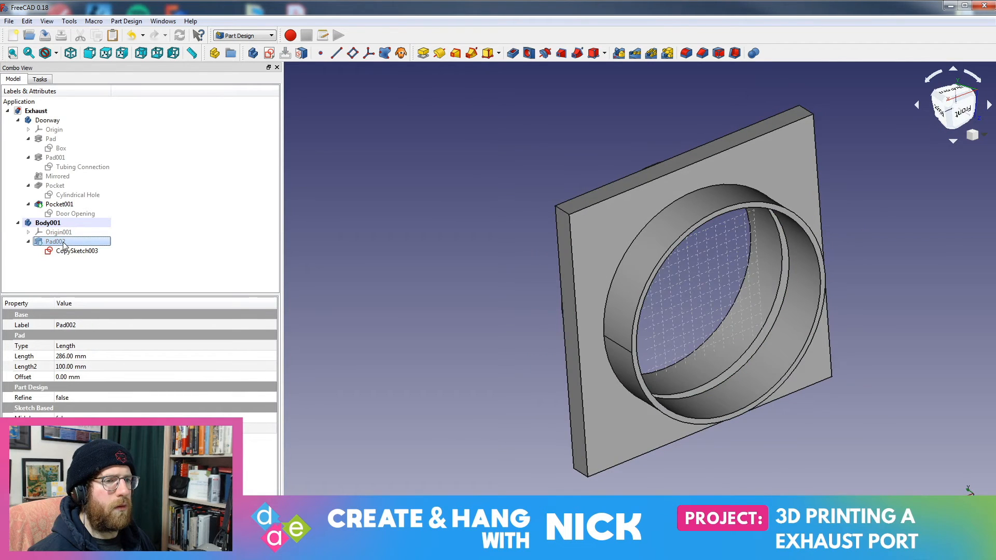
{"action": "key", "text": "space"}
{"action": "left_click", "coordinate": [61, 205]}
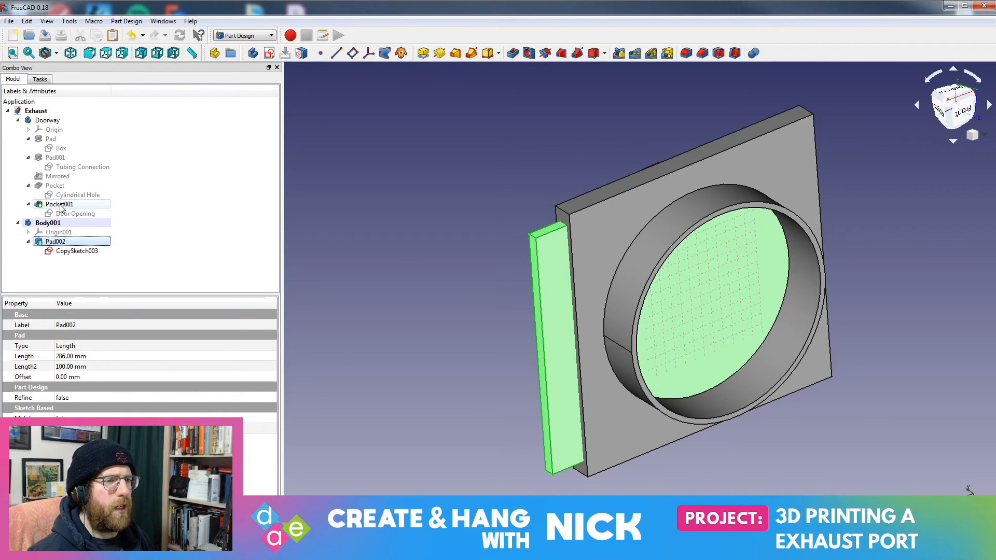
{"action": "key", "text": "space"}
{"action": "middle_click_drag", "start_coordinate": [902, 296], "coordinate": [735, 314]}
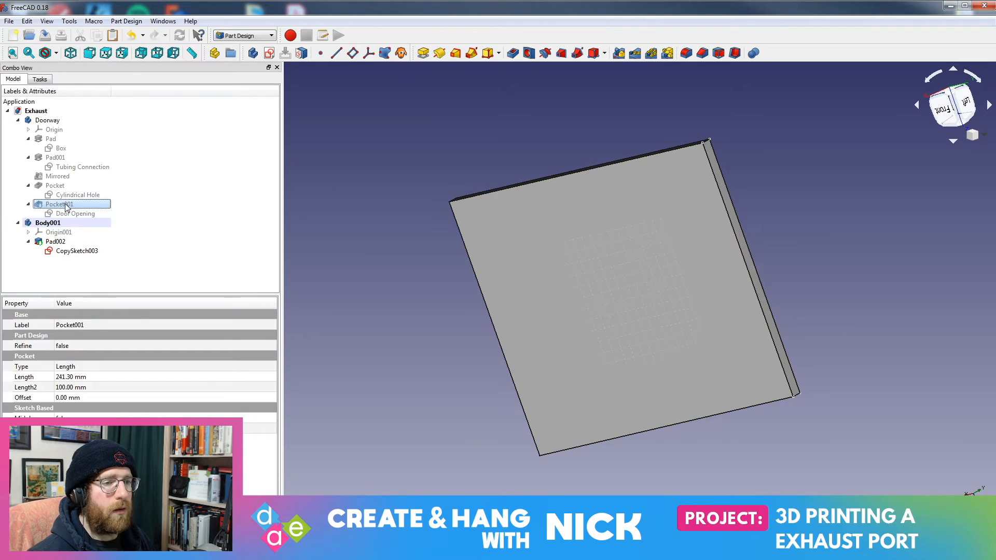
Recheck the Pocket001 parameters and set the length of the door's pad, Pad002, to 241.30 mm
{"action": "double_click", "coordinate": [65, 205]}
{"action": "left_click", "coordinate": [13, 80]}
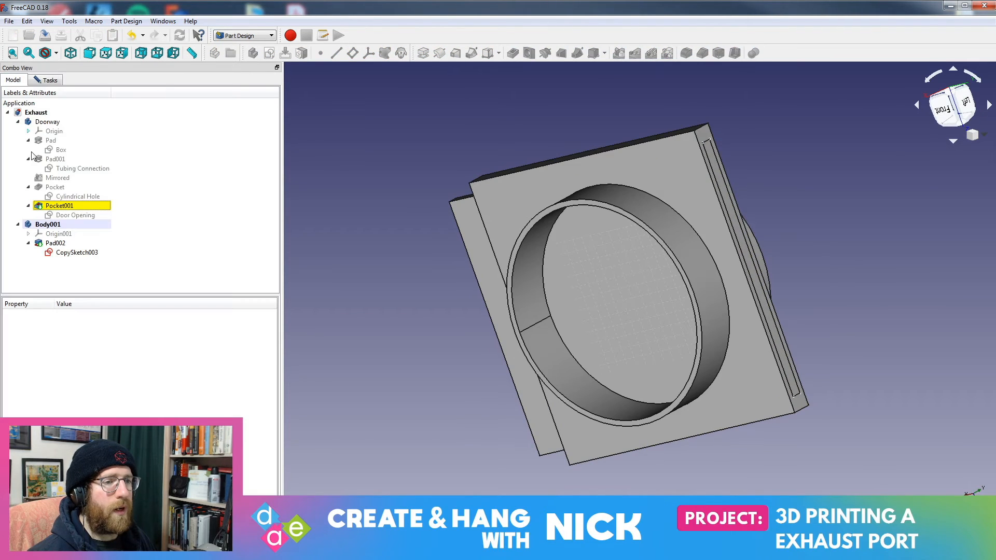
{"action": "double_click", "coordinate": [56, 242]}
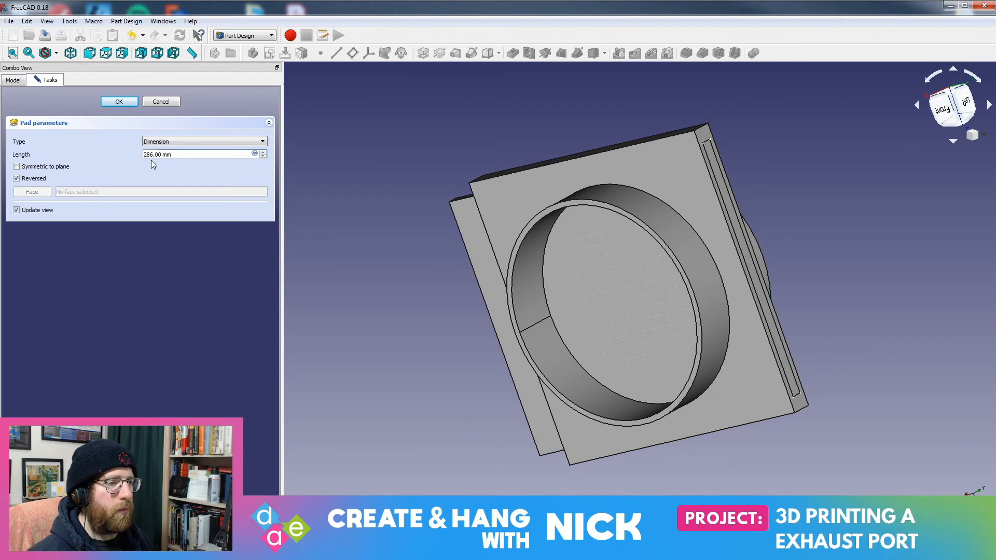
{"action": "type", "text": "20"}
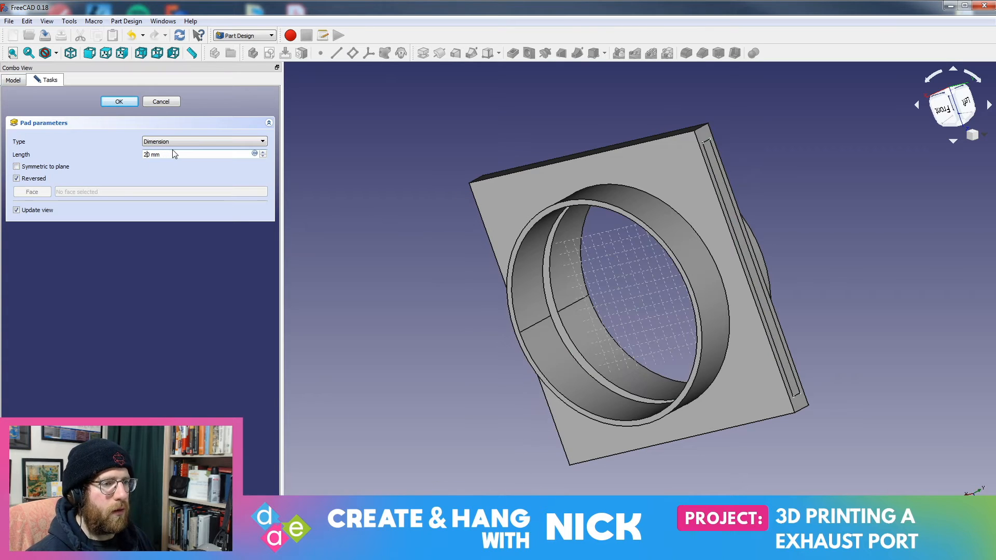
{"action": "key", "text": "BackSpace"}
{"action": "type", "text": "41.0"}
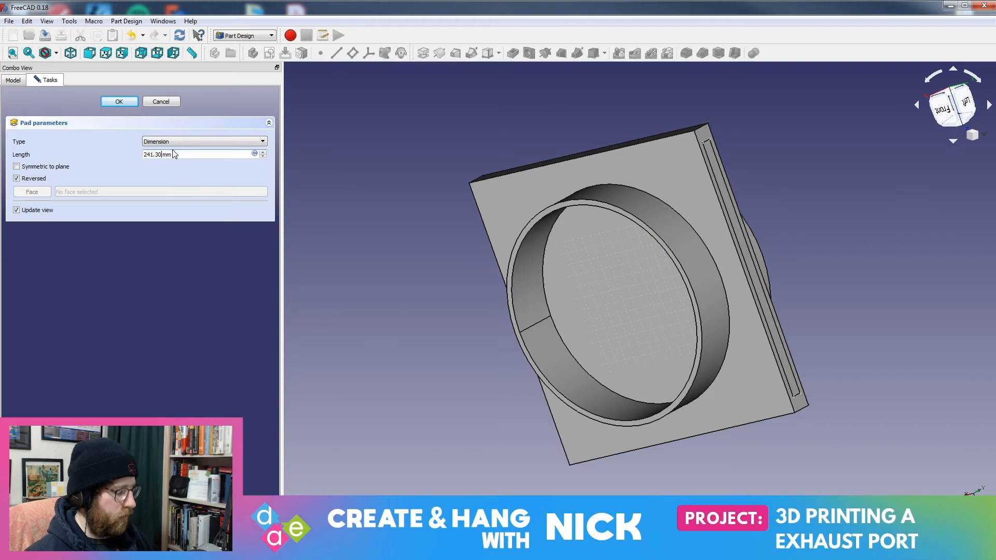
{"action": "key", "text": "Return"}
Select Pad002 and switch the draw style to Wireframe to inspect how the door fits inside the doorway
{"action": "left_click", "coordinate": [70, 243]}
{"action": "middle_click_drag", "start_coordinate": [816, 238], "coordinate": [658, 181]}
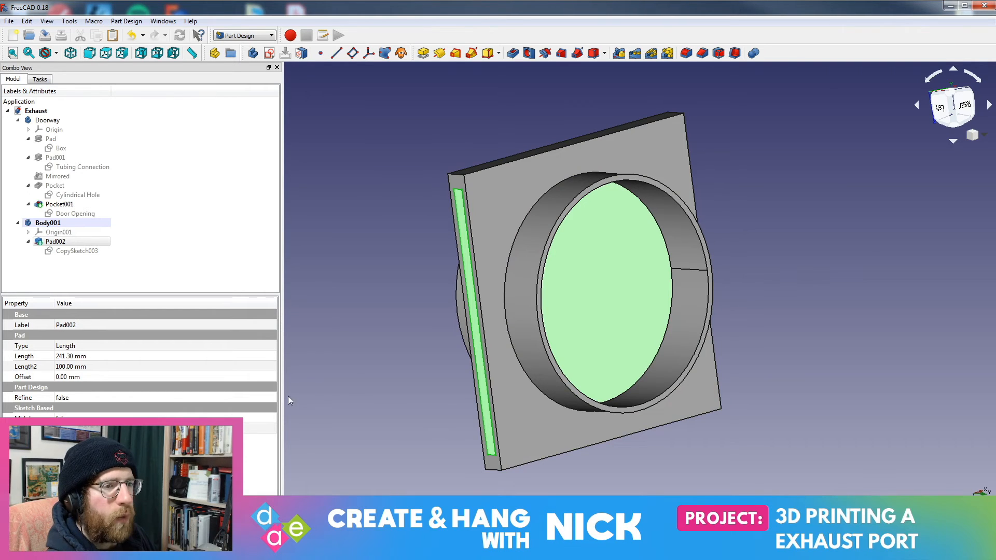
{"action": "middle_click_drag", "start_coordinate": [518, 249], "coordinate": [468, 244]}
{"action": "left_click", "coordinate": [47, 21]}
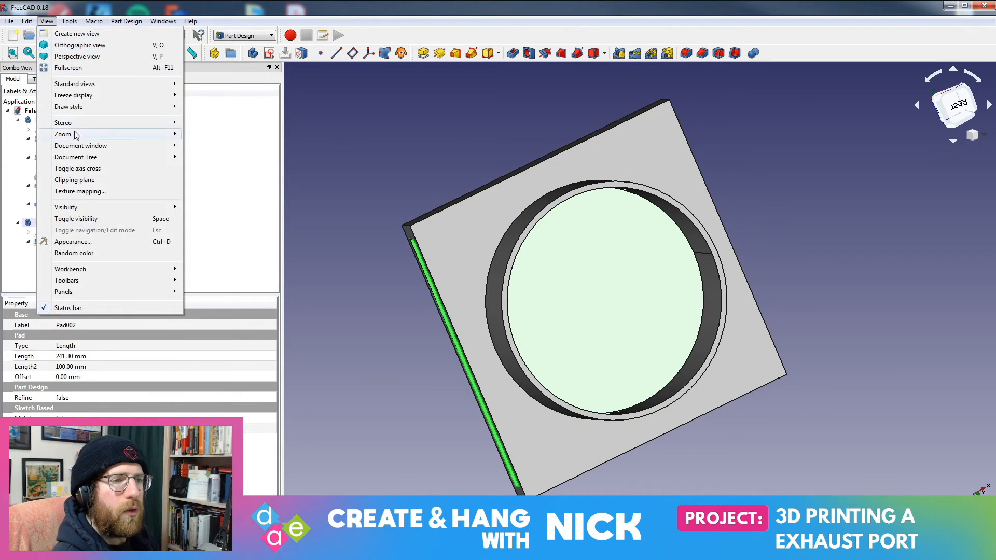
{"action": "mouse_move", "coordinate": [100, 158]}
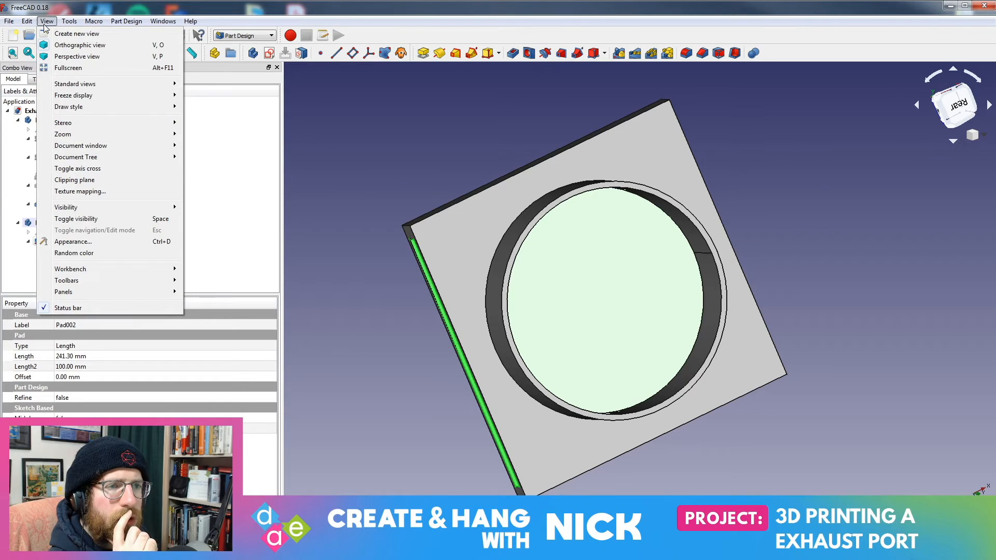
{"action": "mouse_move", "coordinate": [75, 86]}
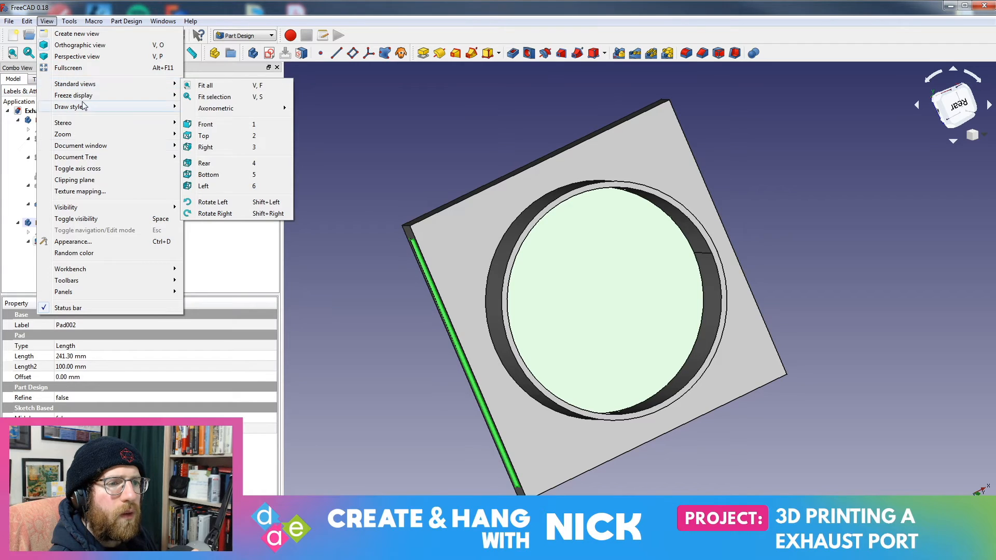
{"action": "mouse_move", "coordinate": [89, 208]}
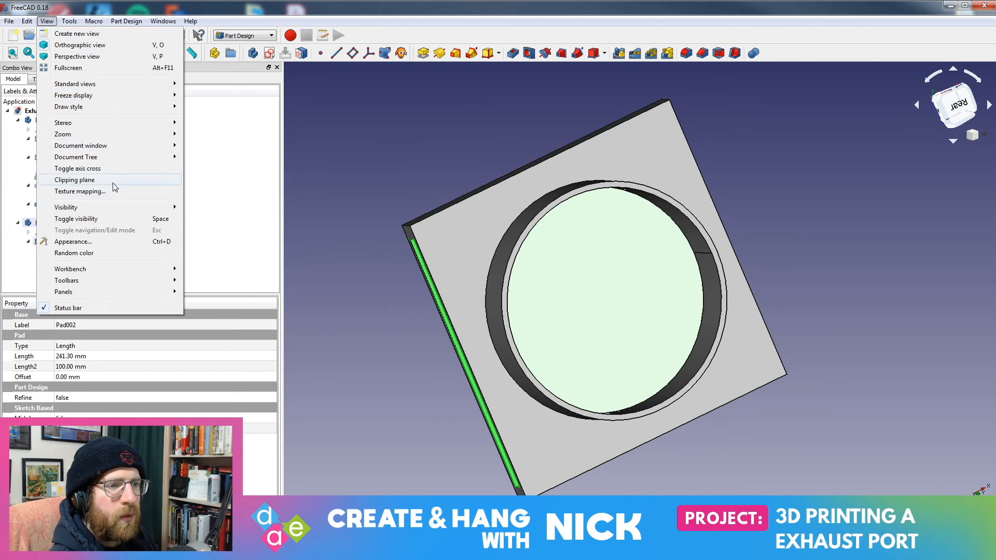
{"action": "mouse_move", "coordinate": [123, 209]}
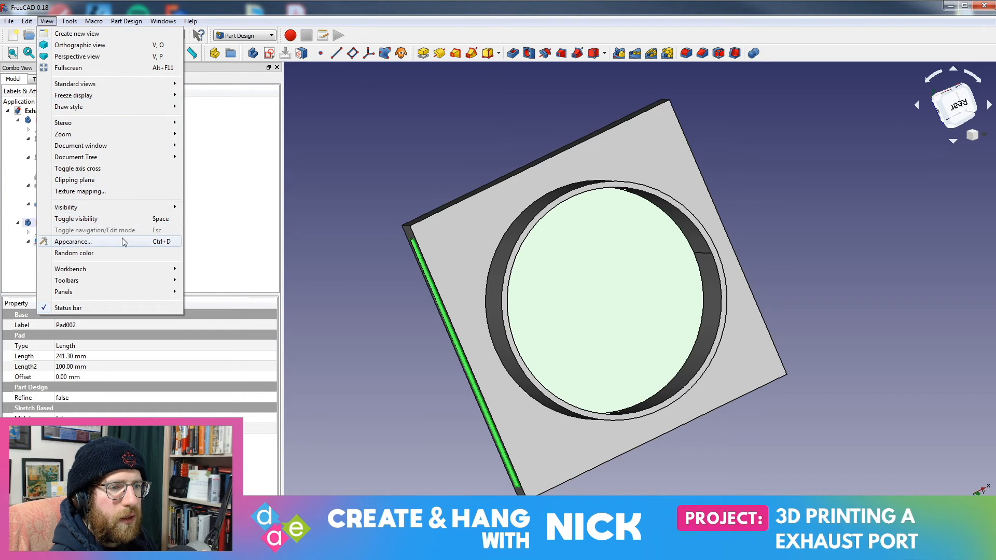
{"action": "mouse_move", "coordinate": [106, 280]}
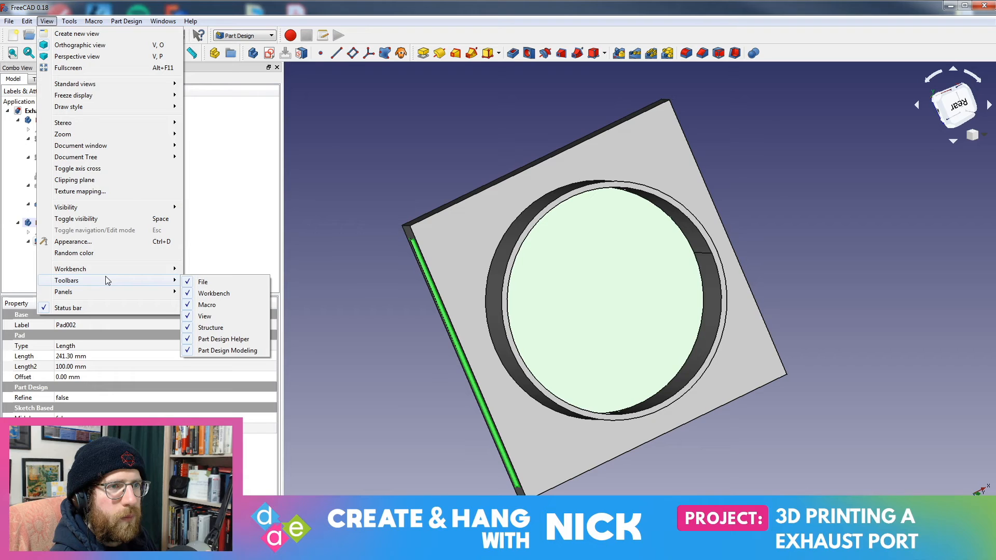
{"action": "mouse_move", "coordinate": [77, 86]}
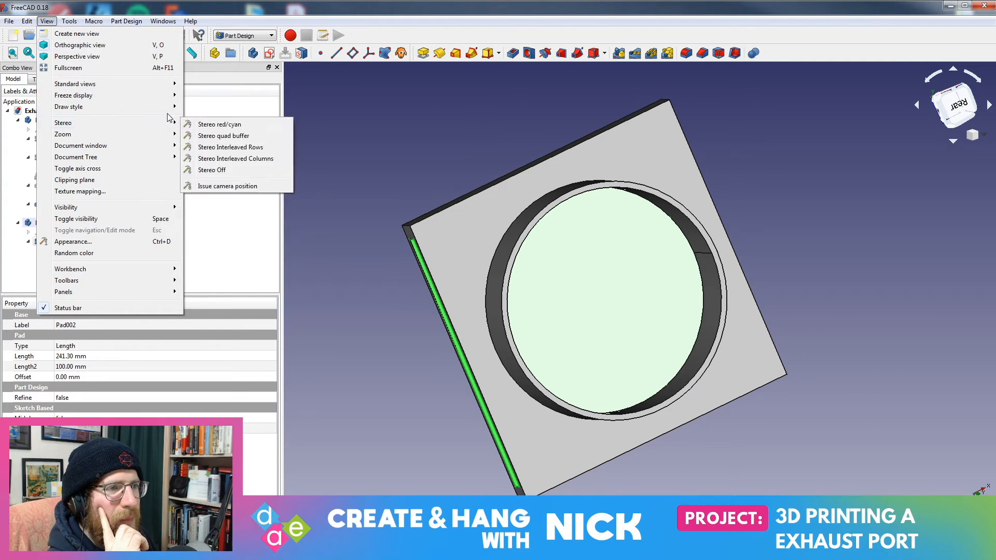
{"action": "left_click", "coordinate": [213, 142]}
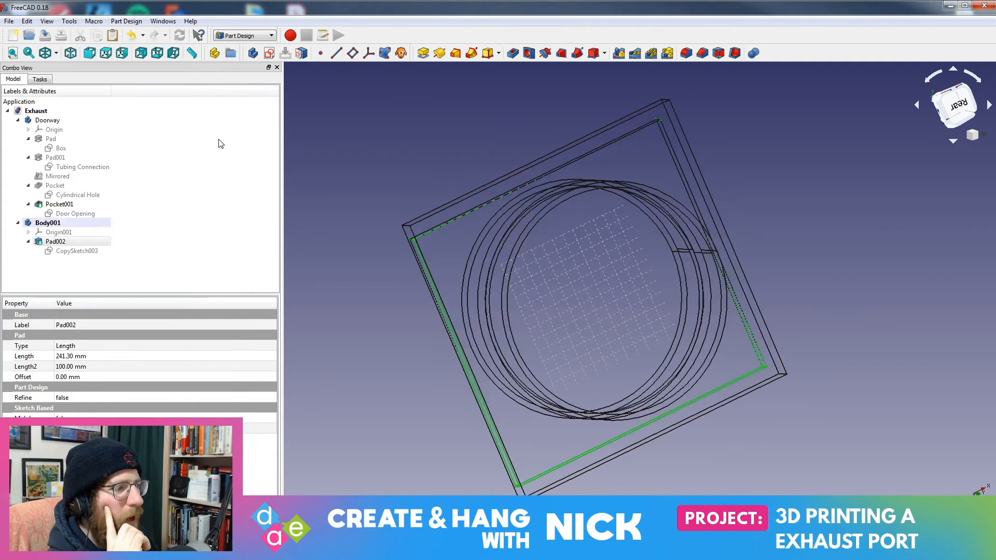
{"action": "mouse_move", "coordinate": [819, 290]}
{"action": "middle_mouse_down"}
{"action": "mouse_move", "coordinate": [838, 274]}
{"action": "mouse_move", "coordinate": [828, 241]}
{"action": "mouse_move", "coordinate": [794, 301]}
{"action": "mouse_move", "coordinate": [860, 148]}
{"action": "mouse_move", "coordinate": [859, 206]}
{"action": "mouse_move", "coordinate": [832, 220]}
{"action": "mouse_move", "coordinate": [773, 204]}
{"action": "mouse_move", "coordinate": [838, 209]}
{"action": "mouse_move", "coordinate": [863, 333]}
{"action": "mouse_move", "coordinate": [674, 290]}
{"action": "mouse_move", "coordinate": [555, 245]}
{"action": "mouse_move", "coordinate": [434, 238]}
{"action": "mouse_move", "coordinate": [369, 325]}
{"action": "mouse_move", "coordinate": [540, 295]}
{"action": "mouse_move", "coordinate": [849, 382]}
{"action": "mouse_move", "coordinate": [752, 337]}
{"action": "middle_mouse_up"}
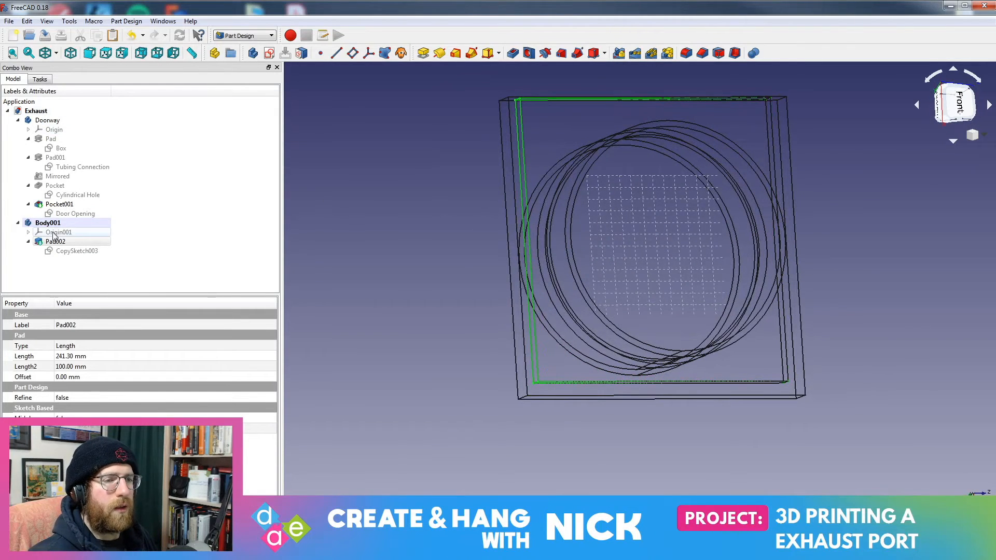
Restore the As is draw style, deselect Pad002 and inspect the door's end face in the slot
{"action": "left_click", "coordinate": [48, 21]}
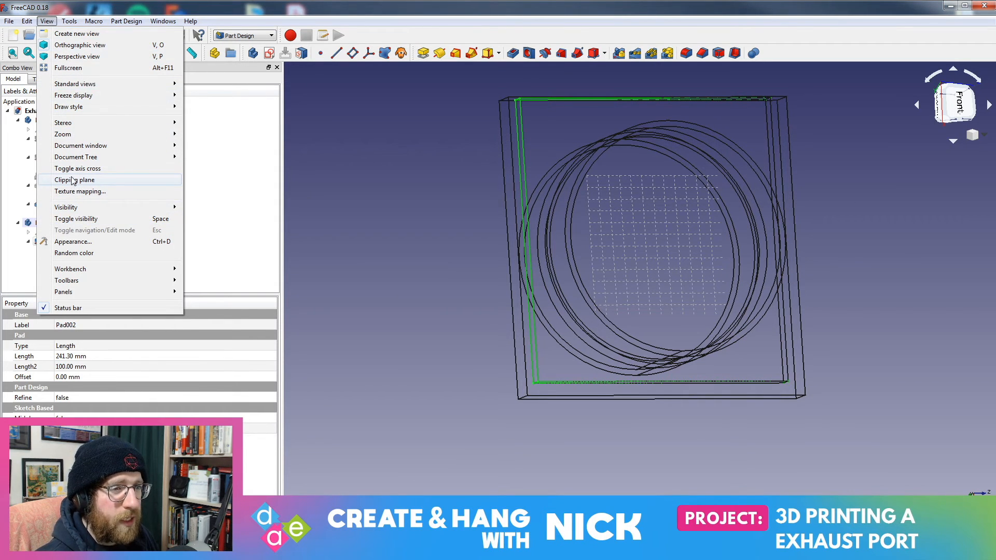
{"action": "mouse_move", "coordinate": [156, 106]}
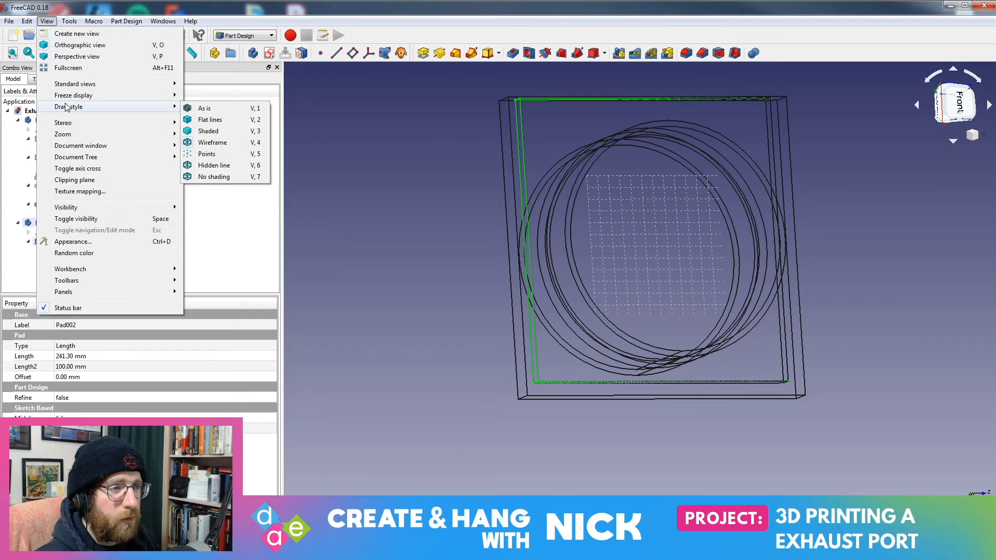
{"action": "left_click", "coordinate": [238, 109]}
{"action": "mouse_move", "coordinate": [522, 247]}
{"action": "middle_mouse_down"}
{"action": "mouse_move", "coordinate": [474, 322]}
{"action": "mouse_move", "coordinate": [508, 351]}
{"action": "mouse_move", "coordinate": [651, 399]}
{"action": "mouse_move", "coordinate": [520, 196]}
{"action": "mouse_move", "coordinate": [440, 187]}
{"action": "middle_mouse_up"}
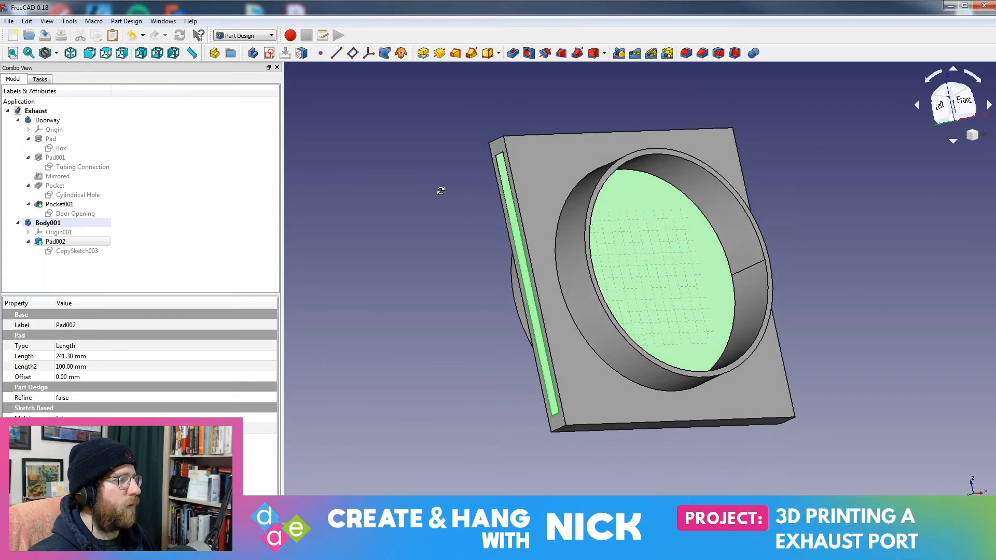
{"action": "left_click", "coordinate": [457, 256]}
{"action": "mouse_move", "coordinate": [457, 256]}
{"action": "middle_mouse_down"}
{"action": "mouse_move", "coordinate": [453, 338]}
{"action": "mouse_move", "coordinate": [487, 342]}
{"action": "mouse_move", "coordinate": [445, 338]}
{"action": "middle_mouse_up"}
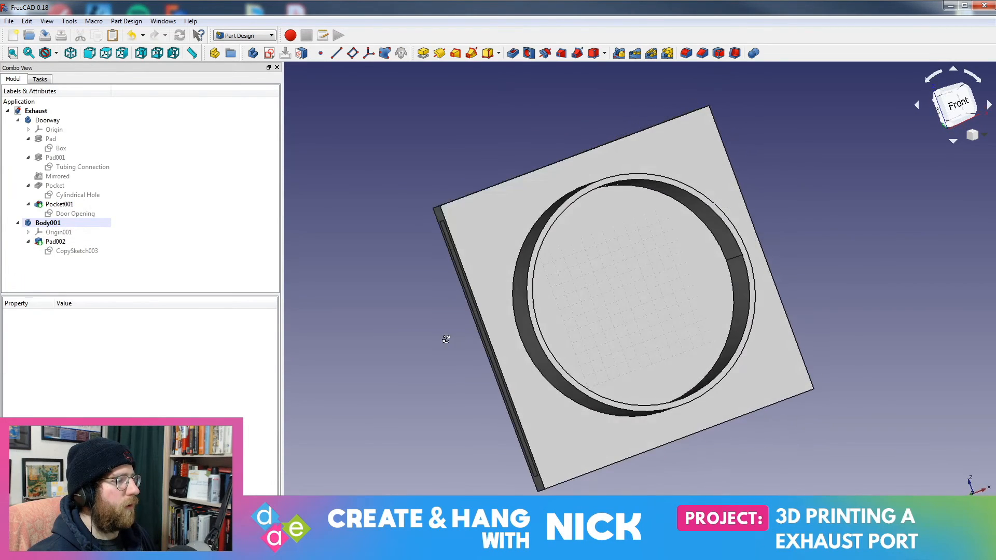
{"action": "mouse_move", "coordinate": [477, 262]}
{"action": "middle_mouse_down"}
{"action": "mouse_move", "coordinate": [455, 168]}
{"action": "mouse_move", "coordinate": [524, 204]}
{"action": "middle_mouse_up"}
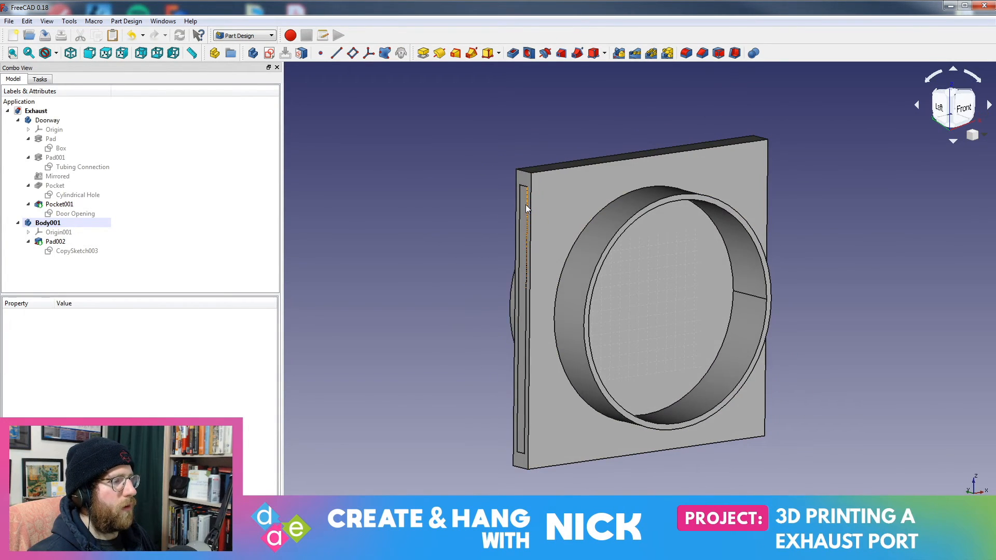
Rename Body001 as Door
{"action": "left_click", "coordinate": [52, 223]}
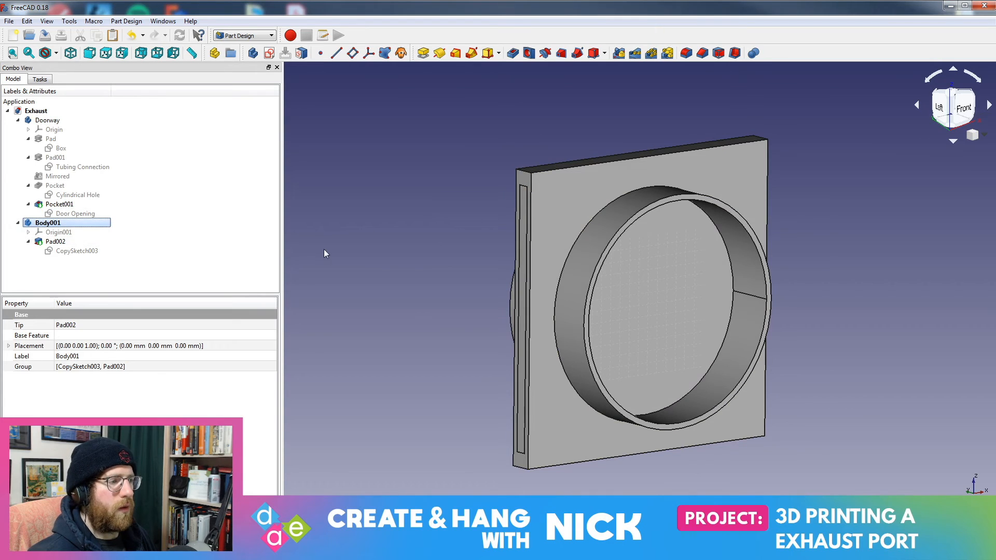
{"action": "right_click", "coordinate": [62, 227]}
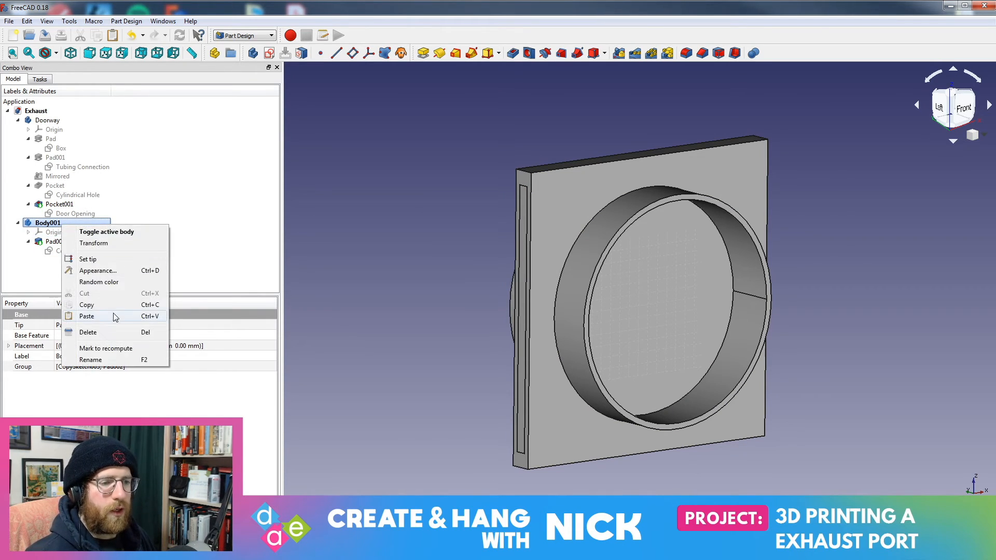
{"action": "left_click", "coordinate": [91, 360]}
{"action": "type", "text": "Door"}
{"action": "key", "text": "Return"}
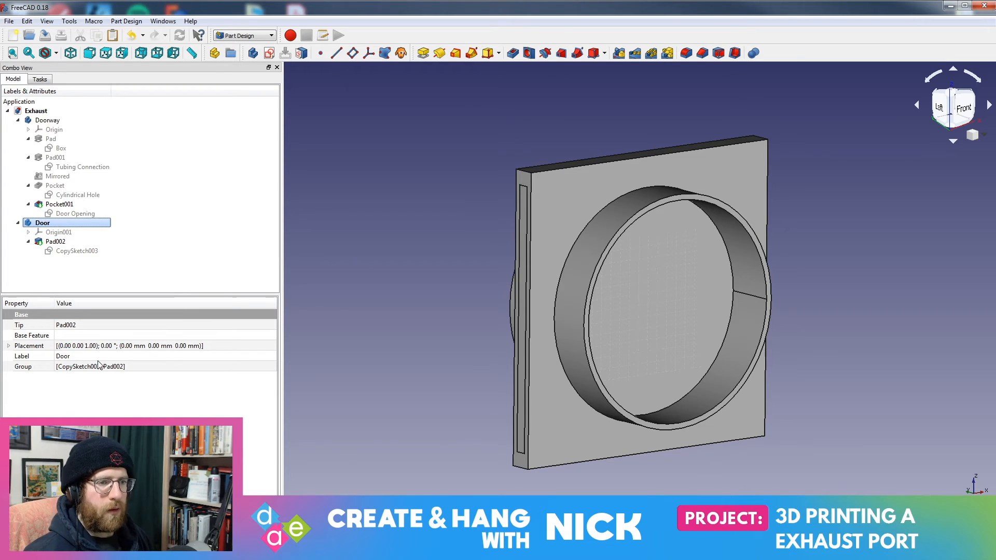
{"action": "left_click", "coordinate": [9, 21]}
{"action": "key", "text": "Escape"}
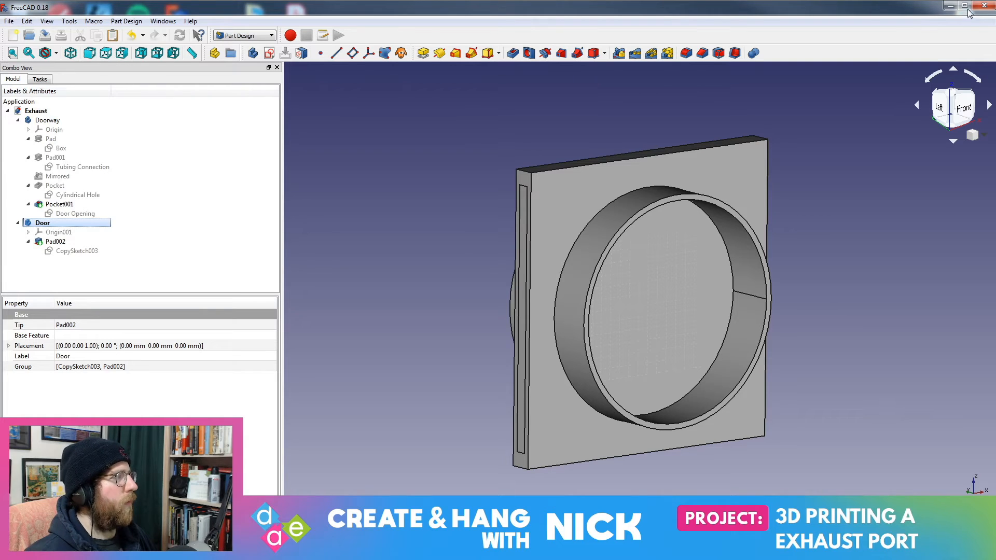
Check the door's end face within the slot and hide the Doorway body to isolate the door
{"action": "left_click", "coordinate": [522, 208]}
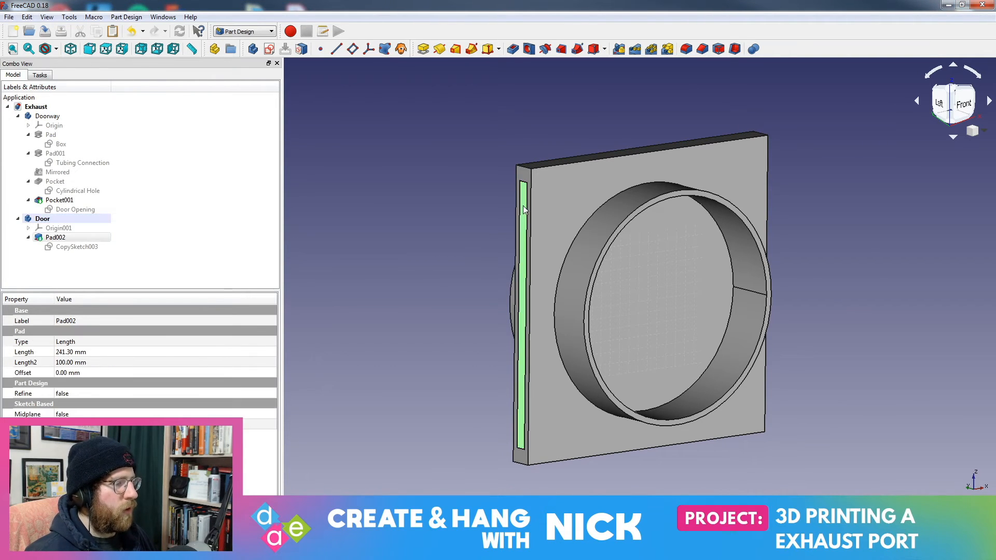
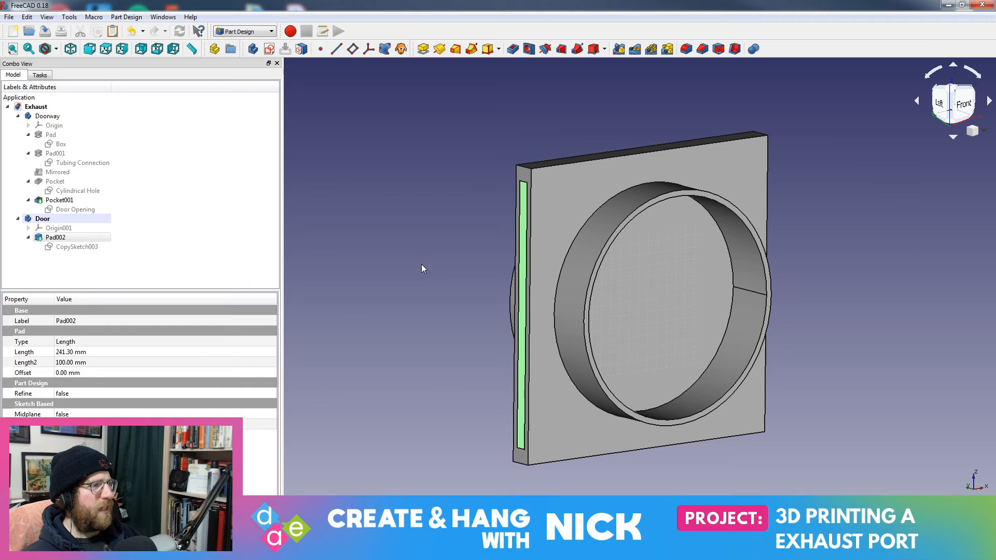
{"action": "middle_click_drag", "start_coordinate": [524, 213], "coordinate": [572, 206]}
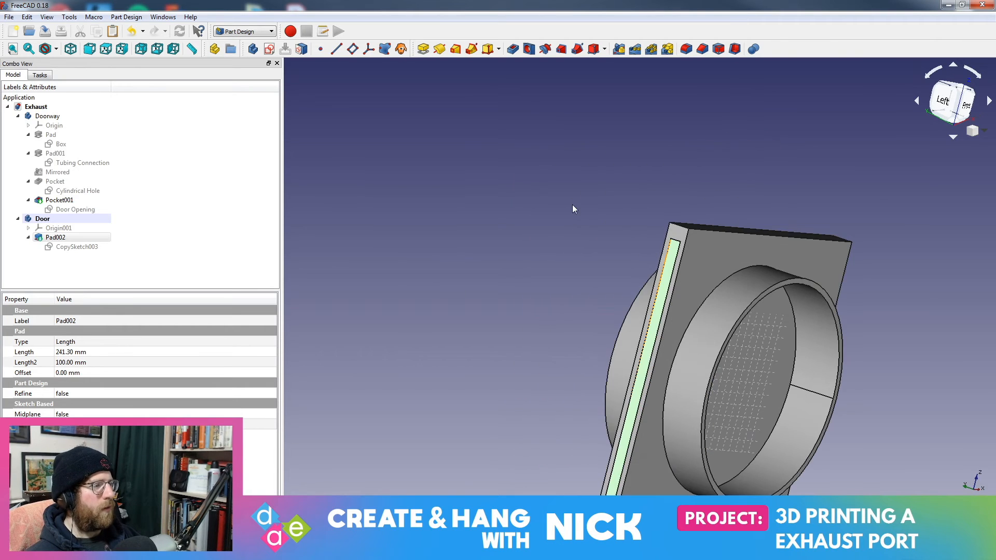
{"action": "middle_click_drag", "start_coordinate": [694, 422], "coordinate": [584, 209]}
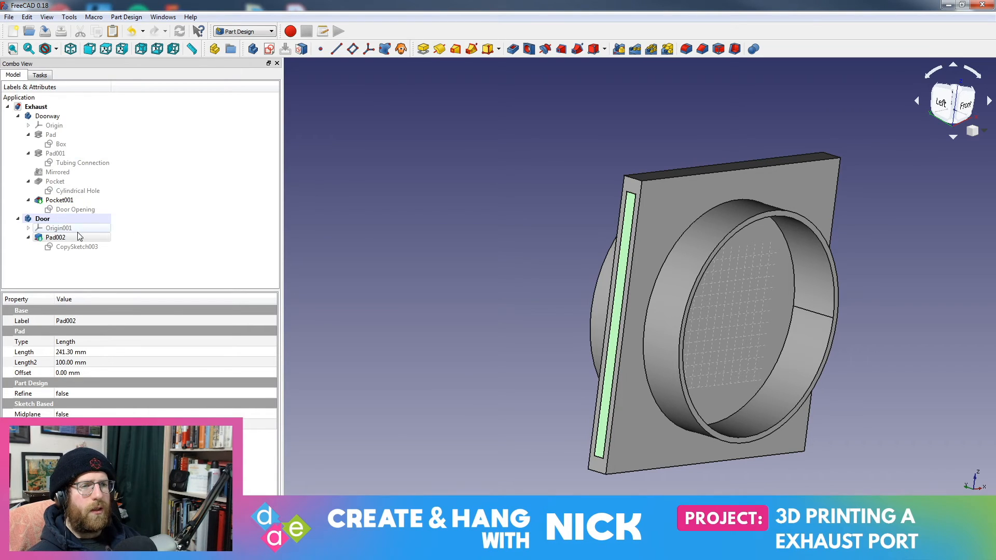
{"action": "left_click", "coordinate": [630, 247]}
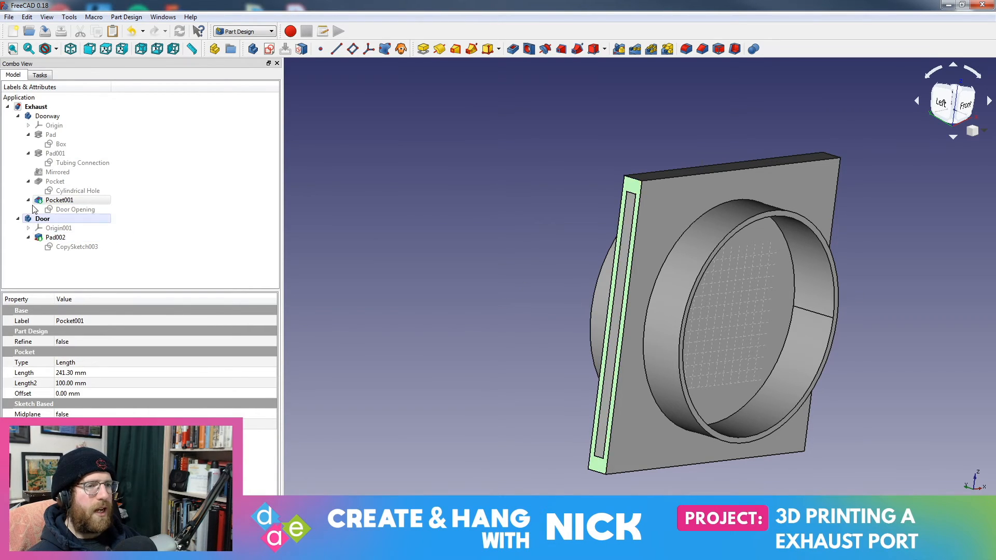
{"action": "left_click", "coordinate": [45, 108]}
{"action": "left_click", "coordinate": [46, 116]}
{"action": "key", "text": "space"}
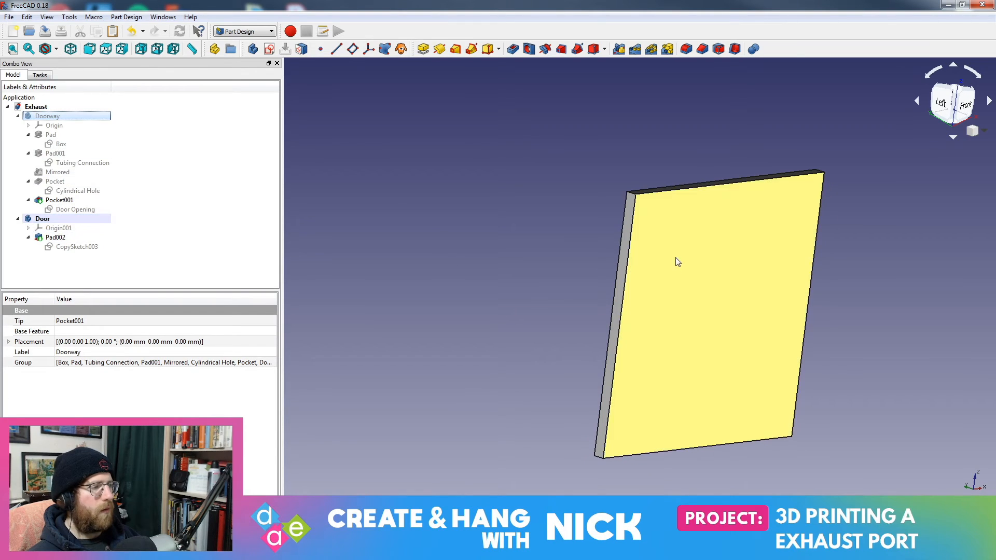
Start a new sketch on the door's narrow outer end face
{"action": "left_click", "coordinate": [623, 293]}
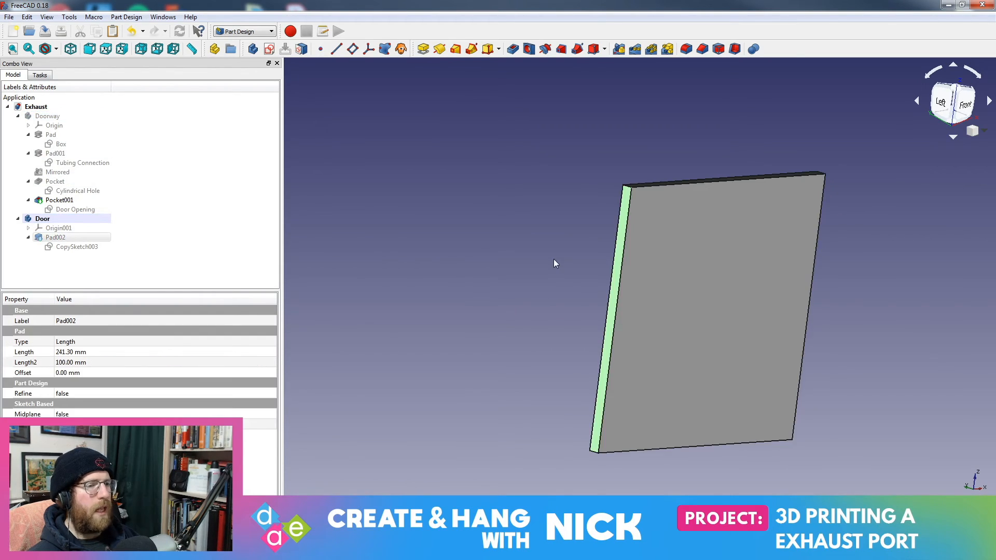
{"action": "middle_click_drag", "start_coordinate": [555, 257], "coordinate": [526, 263]}
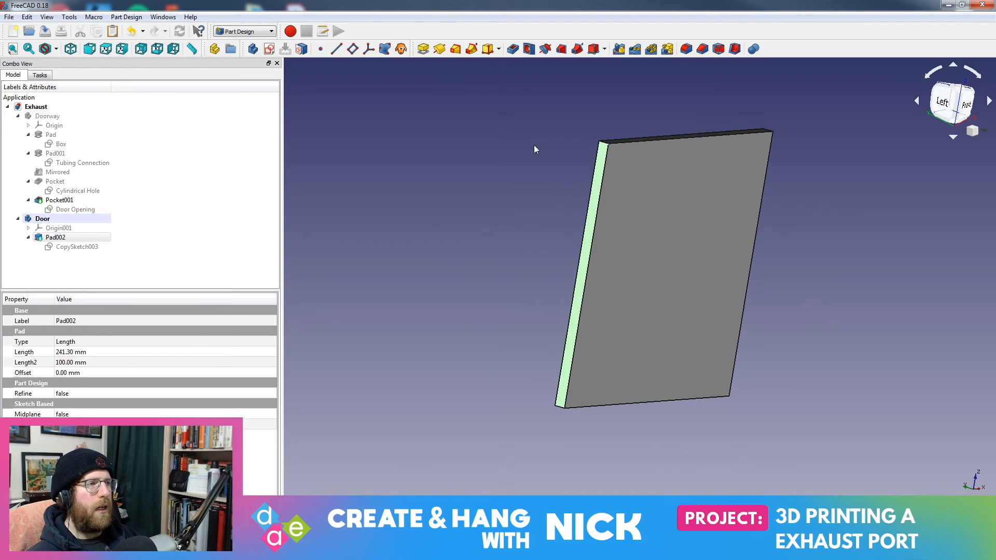
{"action": "left_click", "coordinate": [269, 49]}
{"action": "scroll", "coordinate": [633, 278], "scroll_direction": "up", "scroll_amount": 5}
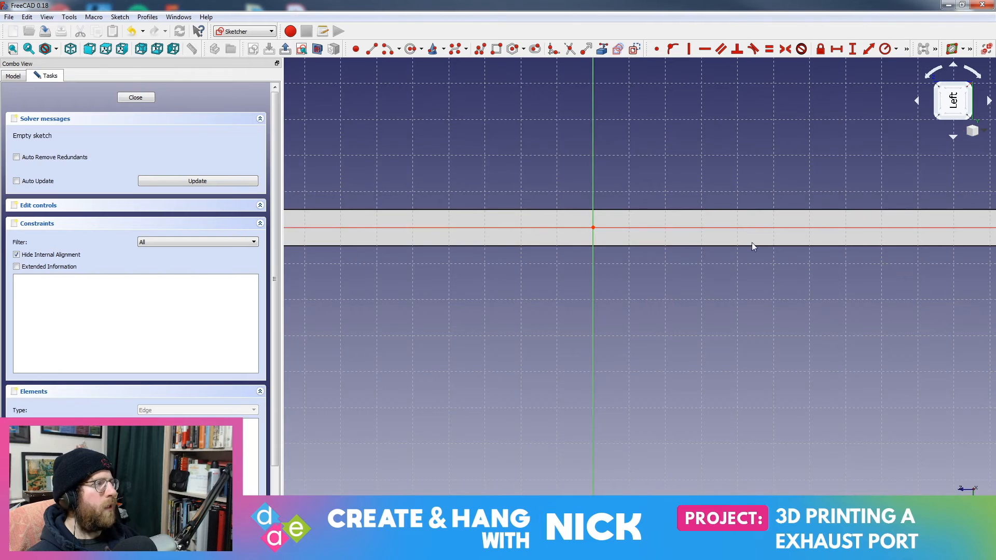
{"action": "key", "text": "v"}
{"action": "key", "text": "f"}
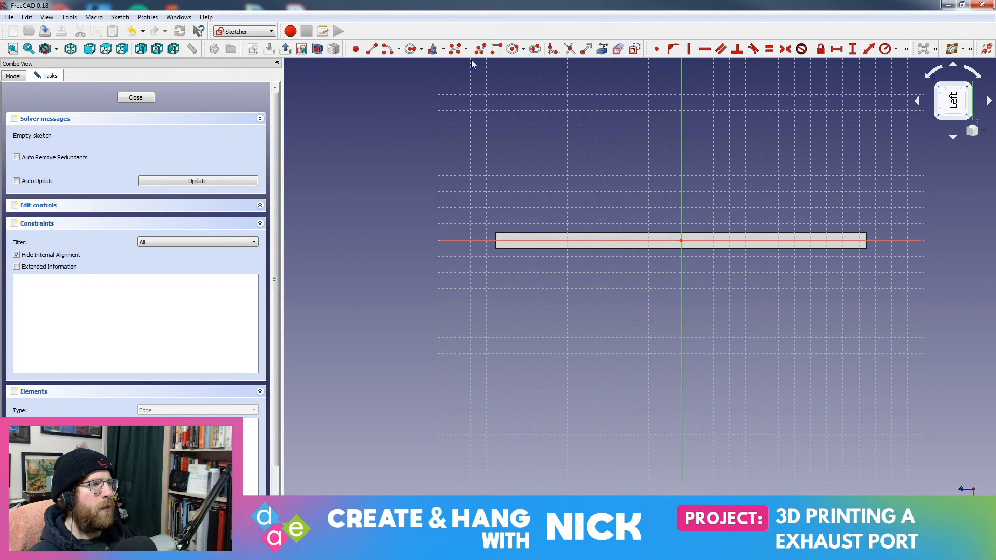
{"action": "scroll", "coordinate": [630, 315], "scroll_direction": "up", "scroll_amount": 2}
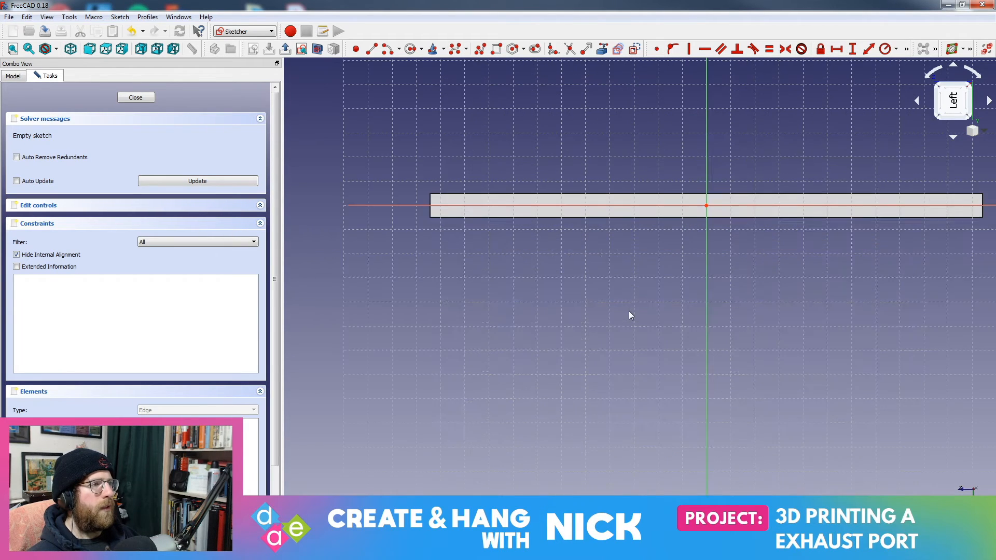
Sketch a narrow rectangle centred on the sketch origin, inside the outline of the door's end face
{"action": "left_click", "coordinate": [498, 50]}
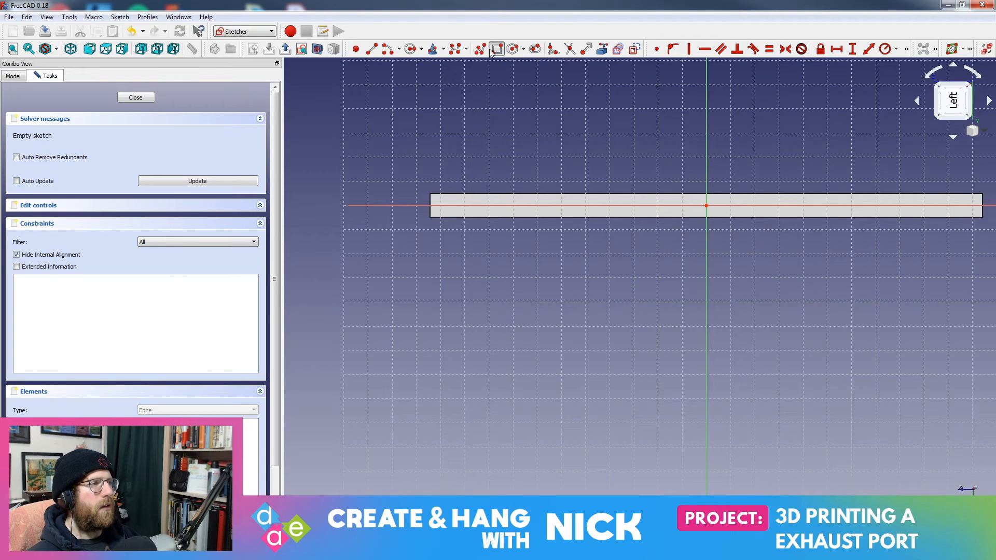
{"action": "left_click", "coordinate": [655, 198]}
{"action": "left_click", "coordinate": [756, 213]}
{"action": "middle_click_drag", "start_coordinate": [678, 250], "coordinate": [596, 267]}
{"action": "scroll", "coordinate": [634, 288], "scroll_direction": "up", "scroll_amount": 5}
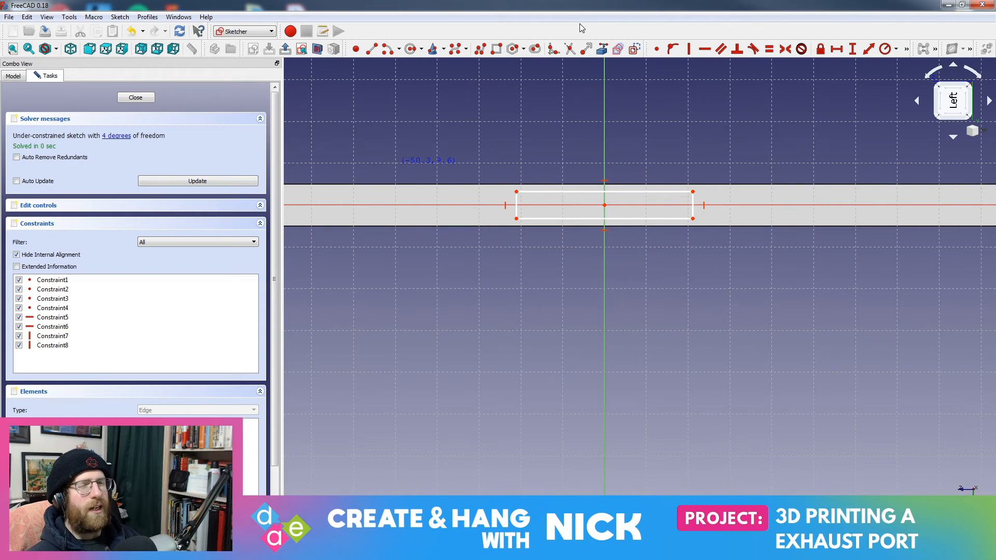
{"action": "scroll", "coordinate": [652, 258], "scroll_direction": "up", "scroll_amount": 3}
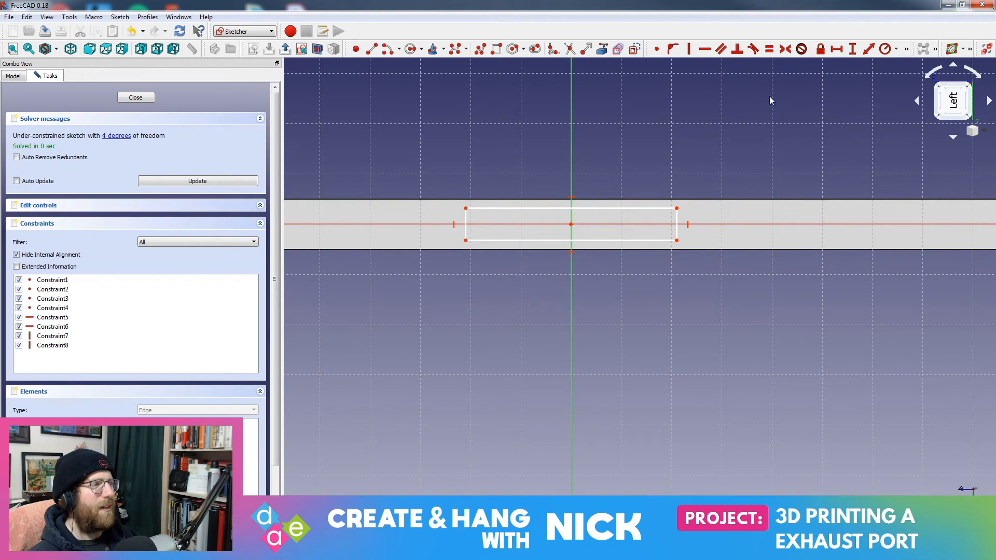
Select a long side of the rectangle and examine the sketch on the door from several standard views
{"action": "left_click", "coordinate": [617, 211]}
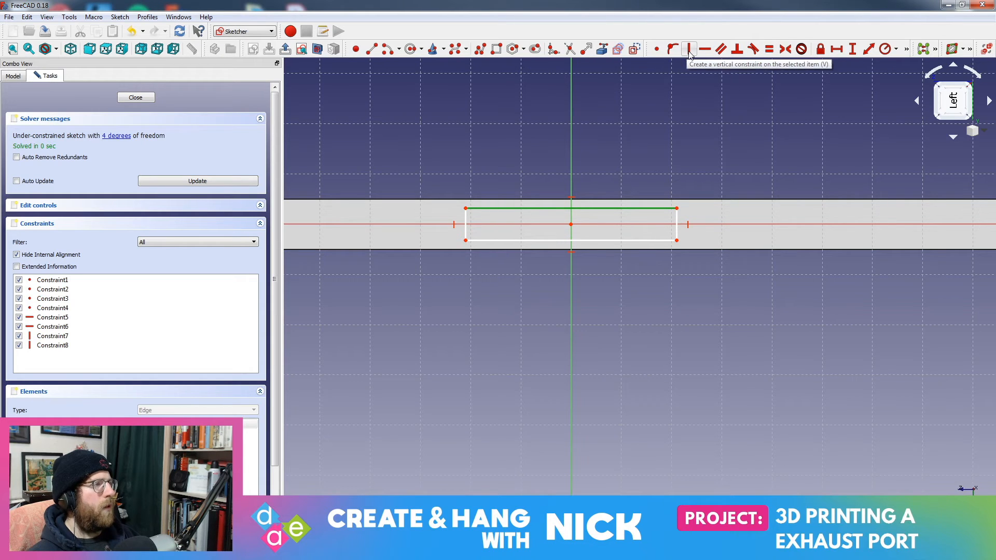
{"action": "scroll", "coordinate": [589, 230], "scroll_direction": "up", "scroll_amount": 3}
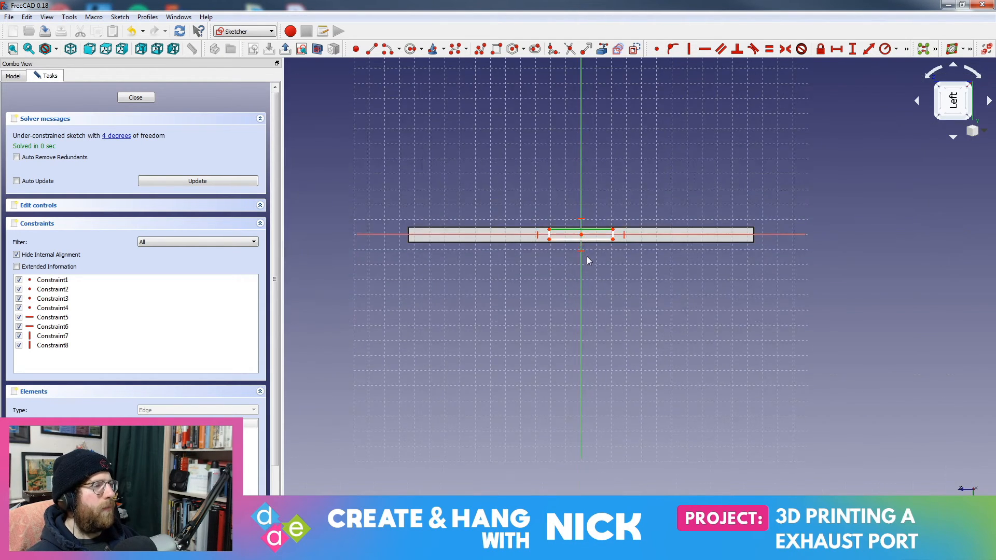
{"action": "scroll", "coordinate": [580, 238], "scroll_direction": "down", "scroll_amount": 8}
{"action": "middle_click_drag", "start_coordinate": [577, 228], "coordinate": [650, 352]}
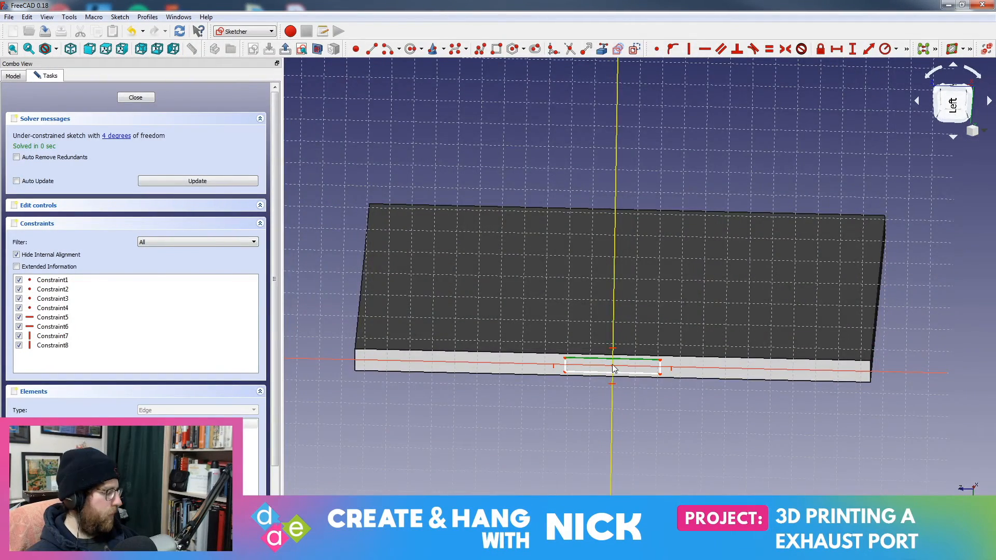
{"action": "key", "text": "3"}
{"action": "key", "text": "2"}
{"action": "key", "text": "1"}
{"action": "key", "text": "2"}
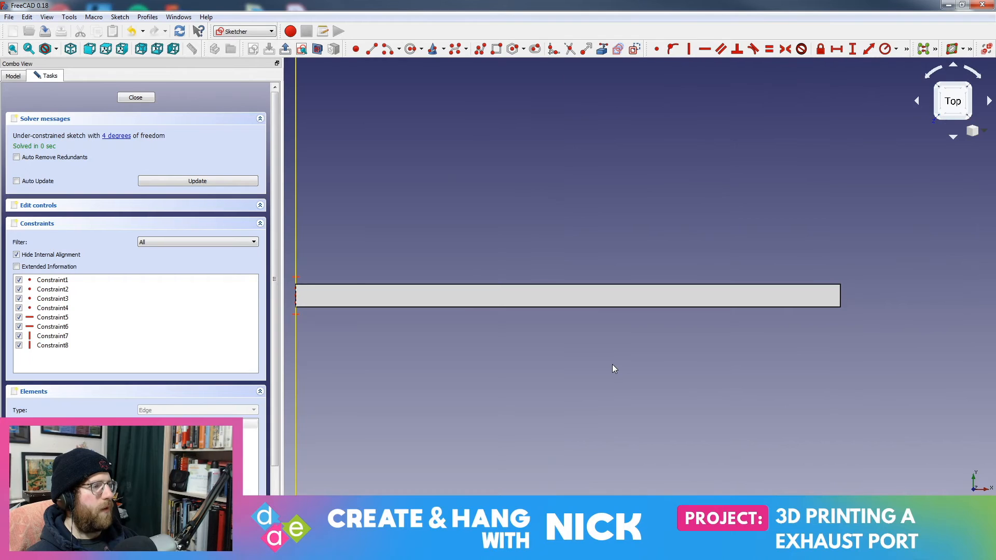
{"action": "key", "text": "1"}
{"action": "key", "text": "2"}
{"action": "key", "text": "3"}
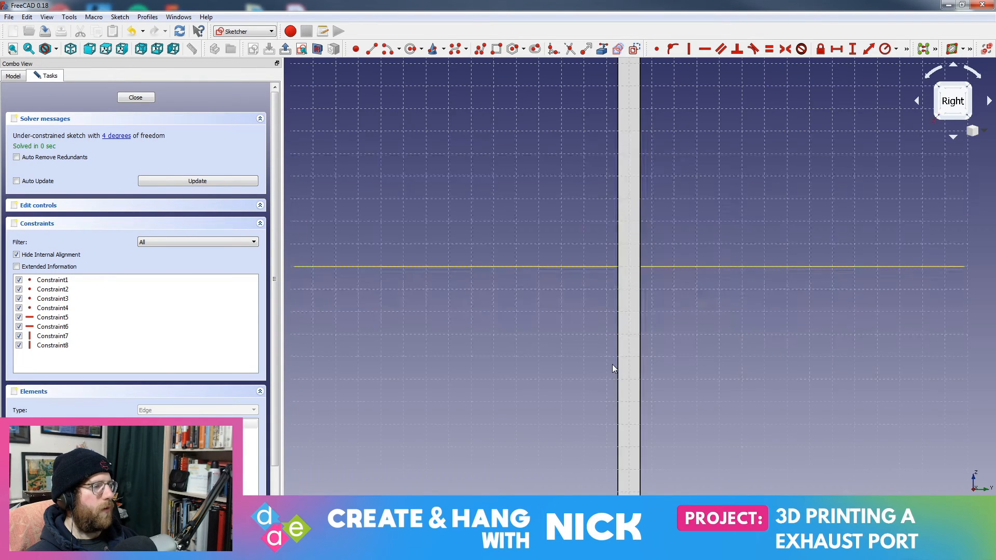
{"action": "key", "text": "5"}
{"action": "key", "text": "6"}
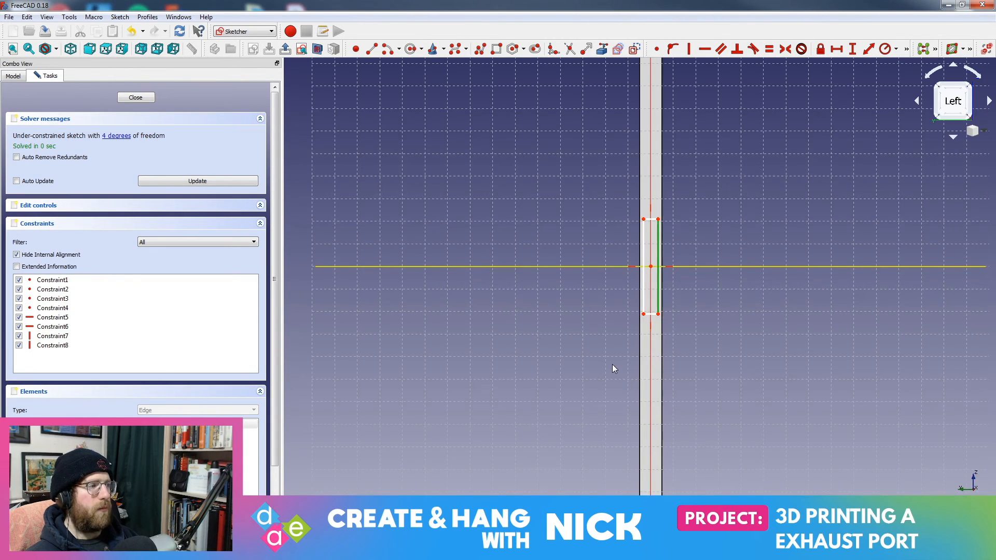
Select the rectangle's two long sides and try to apply a horizontal constraint to them
{"action": "scroll", "coordinate": [832, 413], "scroll_direction": "up", "scroll_amount": 4}
{"action": "mouse_move", "coordinate": [604, 255]}
{"action": "middle_mouse_down"}
{"action": "mouse_move", "coordinate": [649, 284]}
{"action": "mouse_move", "coordinate": [697, 422]}
{"action": "mouse_move", "coordinate": [651, 291]}
{"action": "middle_mouse_up"}
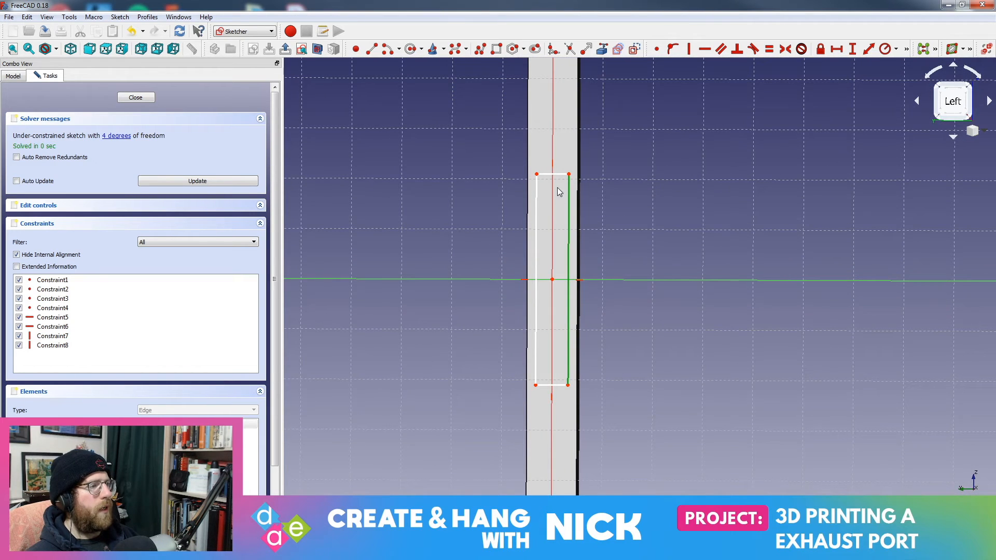
{"action": "mouse_move", "coordinate": [587, 203]}
{"action": "middle_mouse_down"}
{"action": "mouse_move", "coordinate": [660, 209]}
{"action": "mouse_move", "coordinate": [645, 182]}
{"action": "mouse_move", "coordinate": [540, 222]}
{"action": "middle_mouse_up"}
{"action": "left_click", "coordinate": [521, 221]}
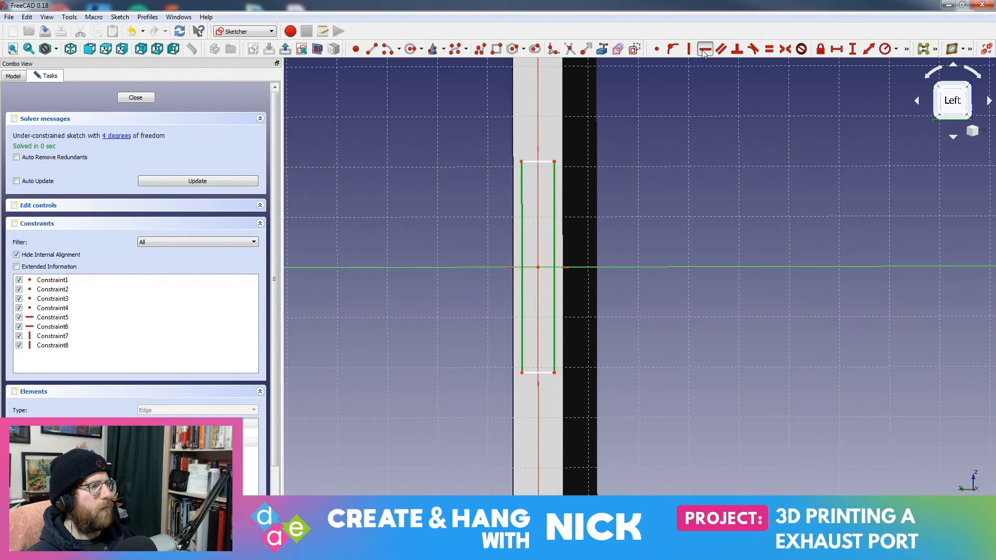
{"action": "left_click", "coordinate": [703, 52]}
{"action": "left_click", "coordinate": [551, 288]}
{"action": "mouse_move", "coordinate": [552, 288]}
{"action": "middle_mouse_down"}
{"action": "mouse_move", "coordinate": [663, 451]}
{"action": "mouse_move", "coordinate": [413, 192]}
{"action": "mouse_move", "coordinate": [534, 157]}
{"action": "mouse_move", "coordinate": [607, 171]}
{"action": "mouse_move", "coordinate": [522, 162]}
{"action": "mouse_move", "coordinate": [529, 142]}
{"action": "mouse_move", "coordinate": [648, 369]}
{"action": "mouse_move", "coordinate": [689, 320]}
{"action": "mouse_move", "coordinate": [813, 257]}
{"action": "middle_mouse_up"}
{"action": "left_click", "coordinate": [785, 263]}
{"action": "middle_click_drag", "start_coordinate": [771, 310], "coordinate": [675, 343]}
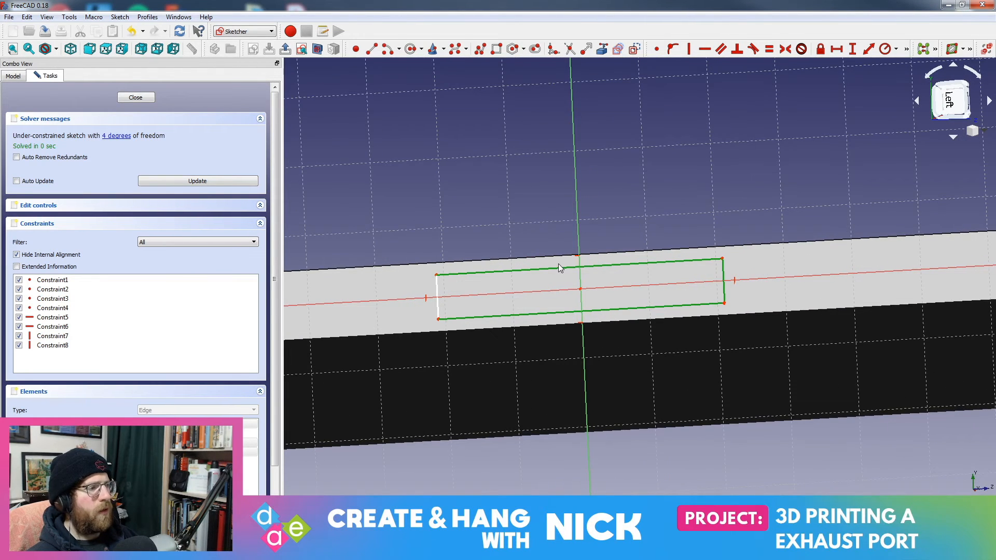
Link the two long edges of the door's end face into the sketch as external geometry
{"action": "scroll", "coordinate": [576, 283], "scroll_direction": "down", "scroll_amount": 4}
{"action": "scroll", "coordinate": [756, 310], "scroll_direction": "up", "scroll_amount": 2}
{"action": "mouse_move", "coordinate": [567, 302]}
{"action": "middle_mouse_down"}
{"action": "mouse_move", "coordinate": [671, 313]}
{"action": "mouse_move", "coordinate": [698, 327]}
{"action": "middle_mouse_up"}
{"action": "middle_click_drag", "start_coordinate": [638, 400], "coordinate": [595, 369]}
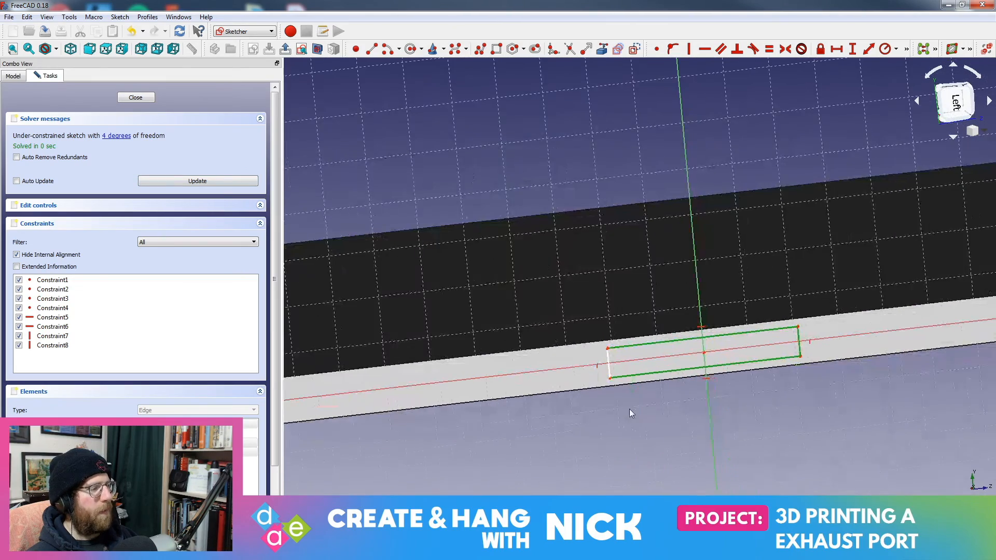
{"action": "scroll", "coordinate": [631, 405], "scroll_direction": "up", "scroll_amount": 1}
{"action": "middle_click_drag", "start_coordinate": [701, 384], "coordinate": [687, 364]}
{"action": "mouse_move", "coordinate": [687, 329]}
{"action": "middle_mouse_down"}
{"action": "mouse_move", "coordinate": [695, 428]}
{"action": "mouse_move", "coordinate": [633, 425]}
{"action": "mouse_move", "coordinate": [653, 412]}
{"action": "mouse_move", "coordinate": [652, 381]}
{"action": "middle_mouse_up"}
{"action": "middle_click_drag", "start_coordinate": [569, 214], "coordinate": [612, 421]}
{"action": "left_click", "coordinate": [590, 235]}
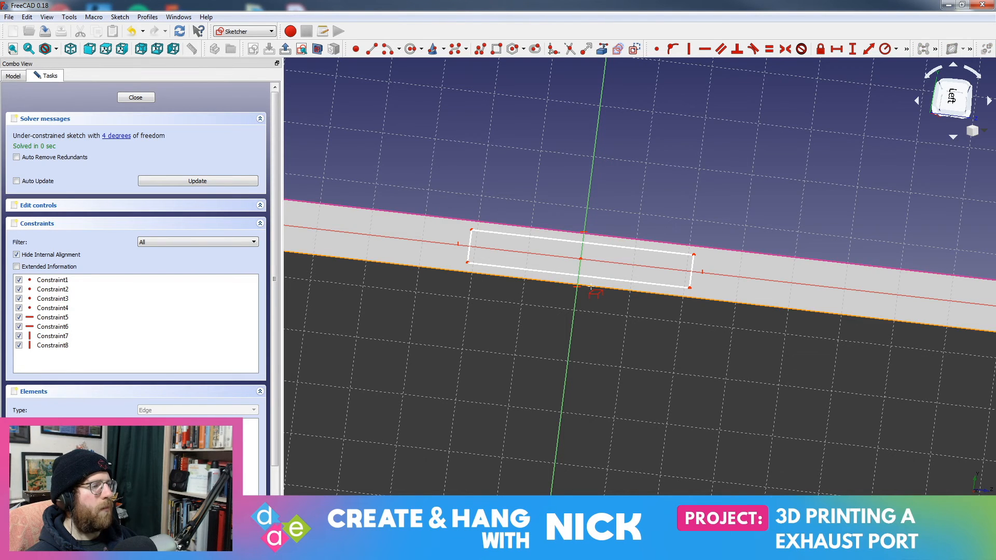
{"action": "middle_click_drag", "start_coordinate": [509, 272], "coordinate": [500, 316]}
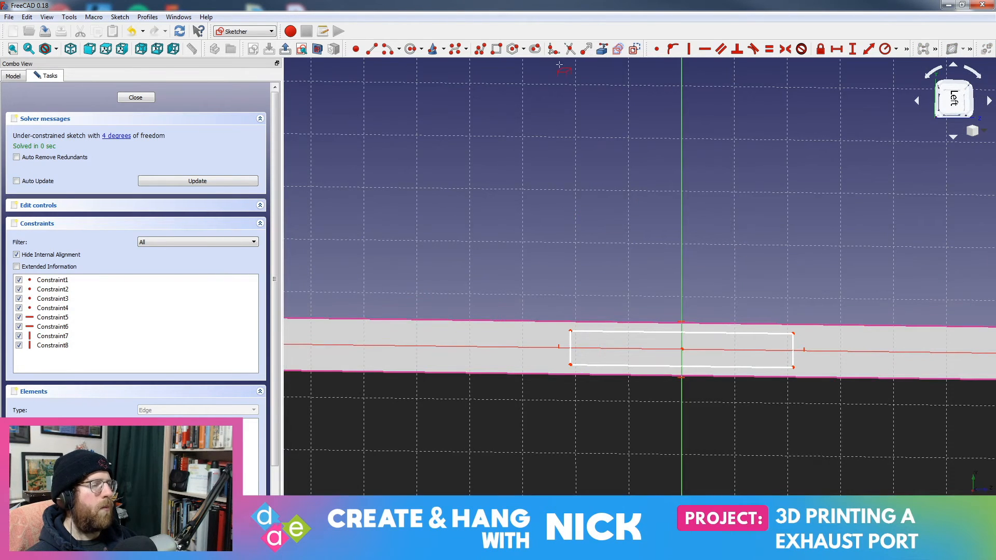
Try a tangent constraint between the rectangle's long side and the adjacent door edge, and undo it
{"action": "left_click", "coordinate": [724, 332]}
{"action": "left_click", "coordinate": [724, 323]}
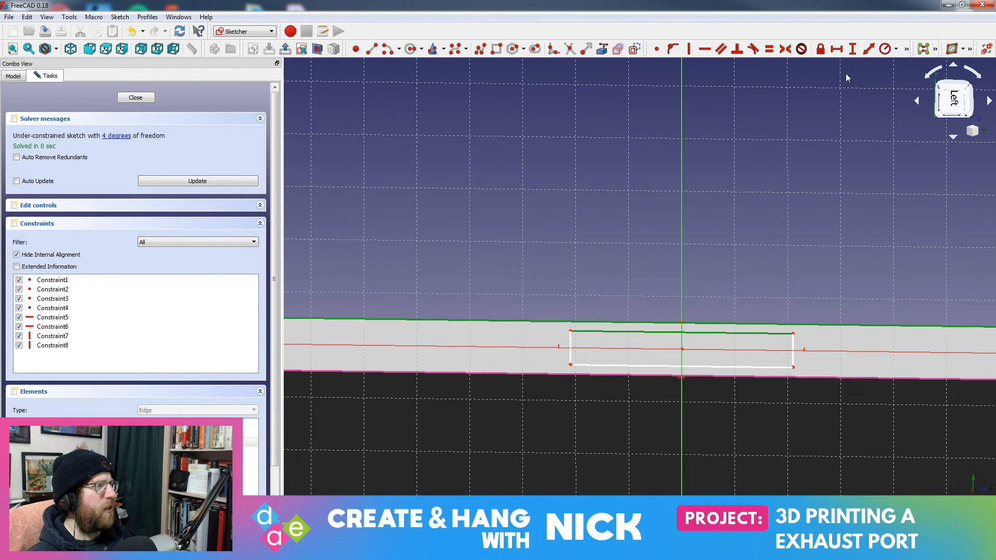
{"action": "left_click", "coordinate": [750, 52]}
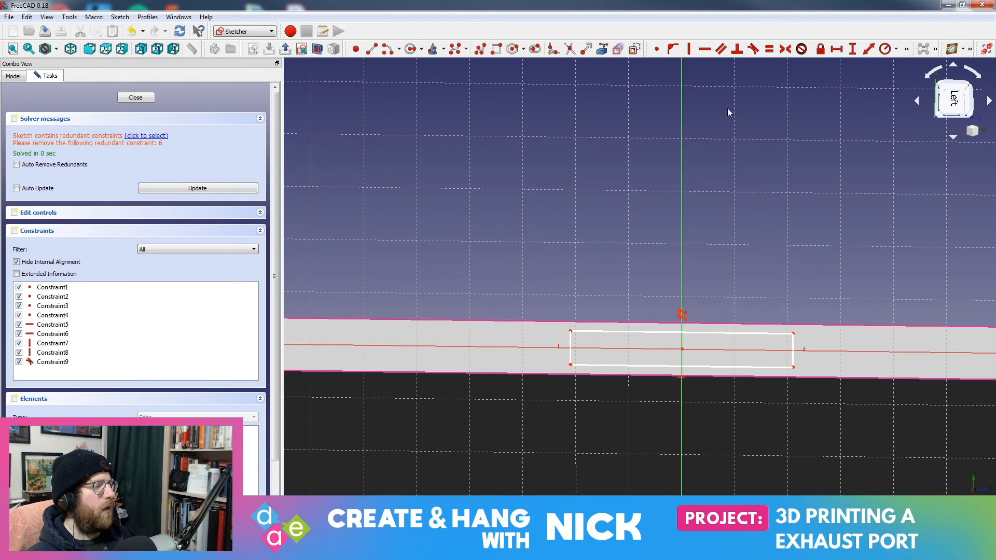
{"action": "middle_click_drag", "start_coordinate": [726, 219], "coordinate": [679, 256]}
{"action": "key", "text": "ctrl+z"}
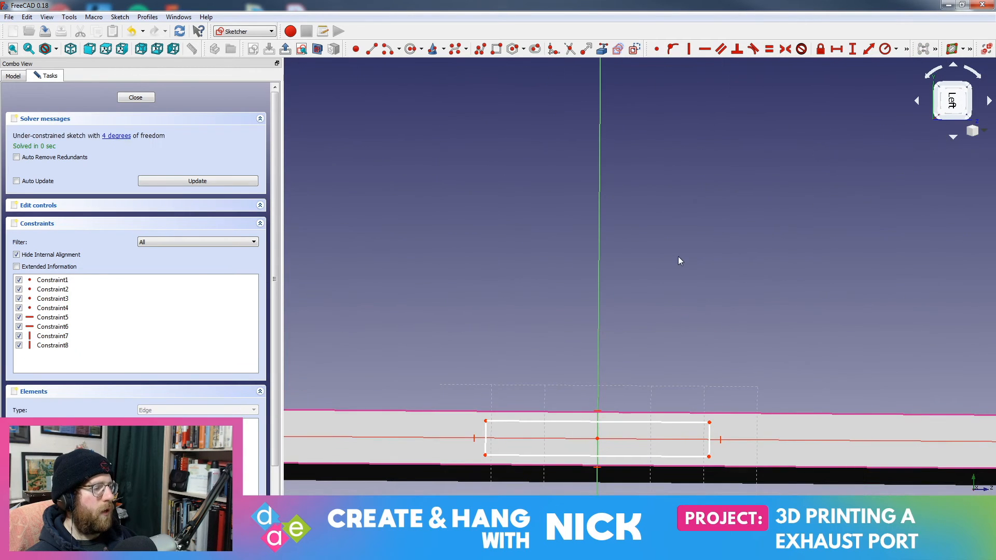
Try an equal-length constraint between the rectangle's long side and the adjacent edge of the door's end face
{"action": "mouse_move", "coordinate": [653, 294]}
{"action": "middle_mouse_down"}
{"action": "mouse_move", "coordinate": [670, 245]}
{"action": "mouse_move", "coordinate": [667, 265]}
{"action": "mouse_move", "coordinate": [669, 188]}
{"action": "middle_mouse_up"}
{"action": "scroll", "coordinate": [673, 189], "scroll_direction": "up", "scroll_amount": 2}
{"action": "right_click", "coordinate": [653, 92]}
{"action": "left_click", "coordinate": [811, 78]}
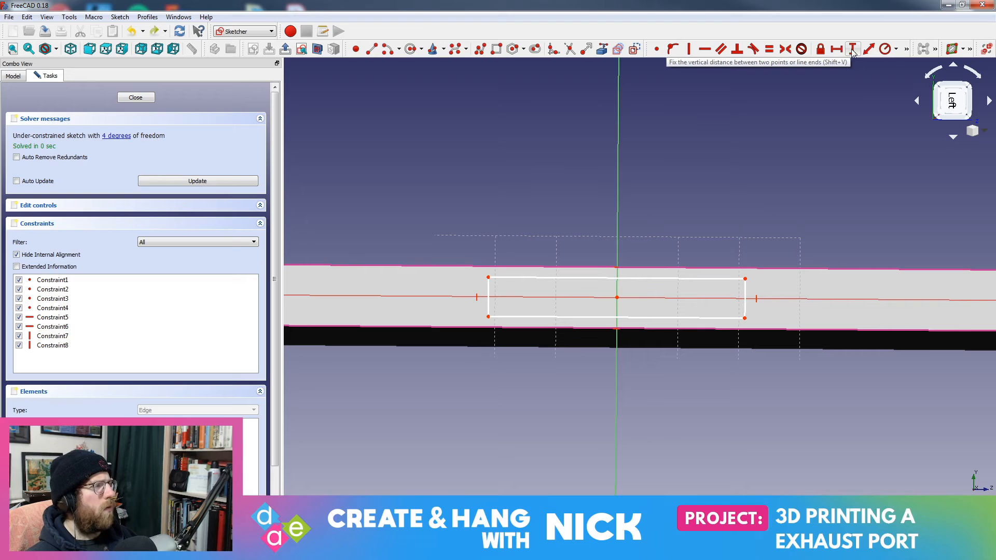
{"action": "left_click", "coordinate": [647, 279]}
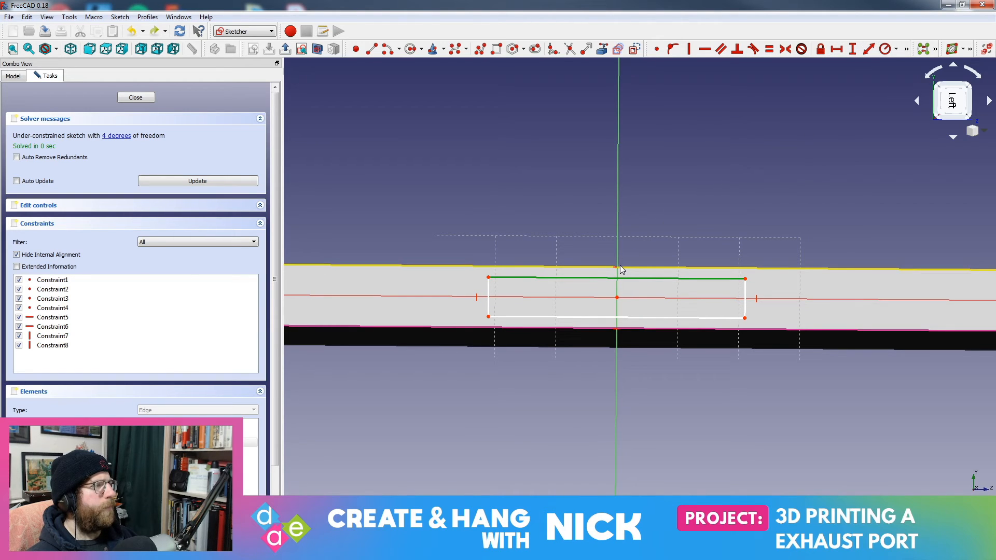
{"action": "left_click", "coordinate": [769, 49]}
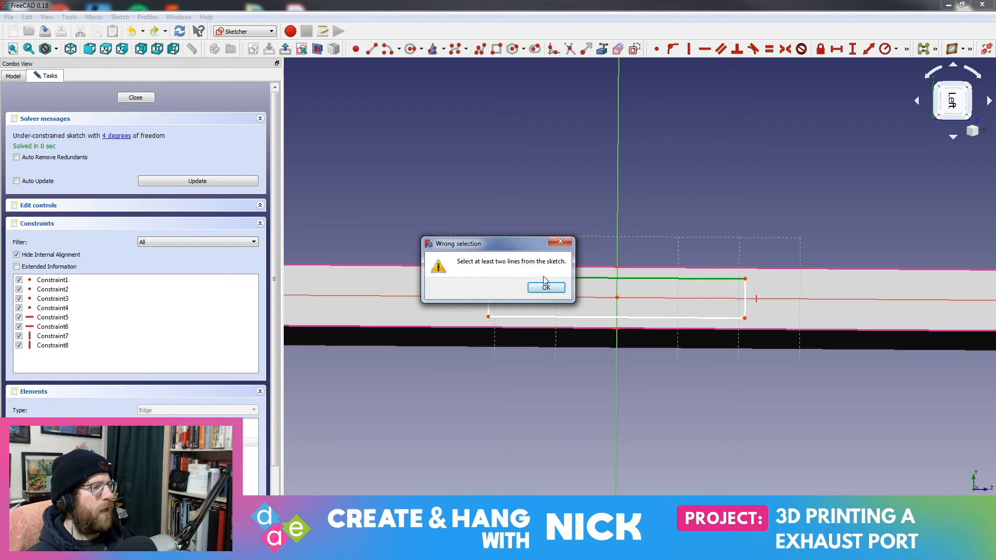
{"action": "left_click", "coordinate": [560, 246]}
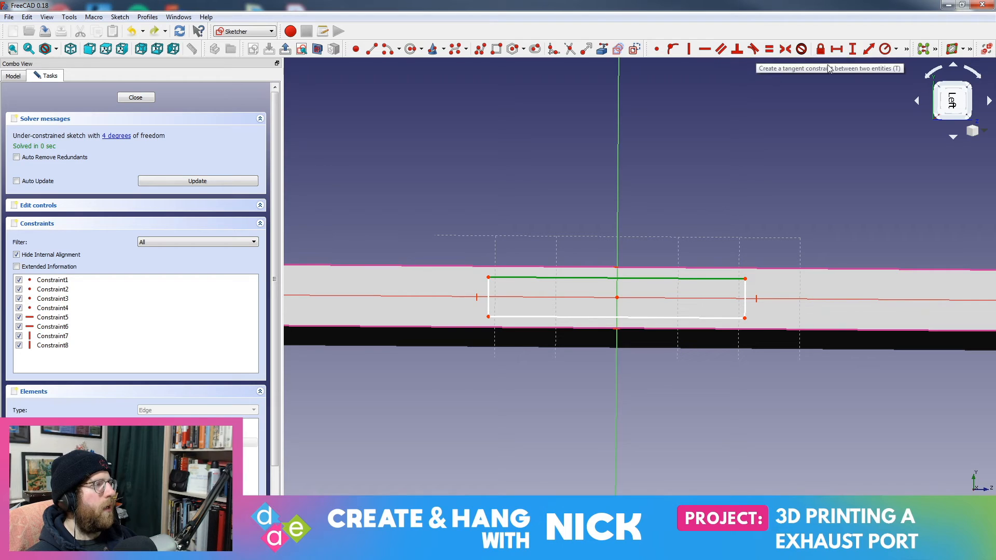
Try a vertical distance constraint of 0 mm on the rectangle's long side
{"action": "left_click", "coordinate": [852, 48]}
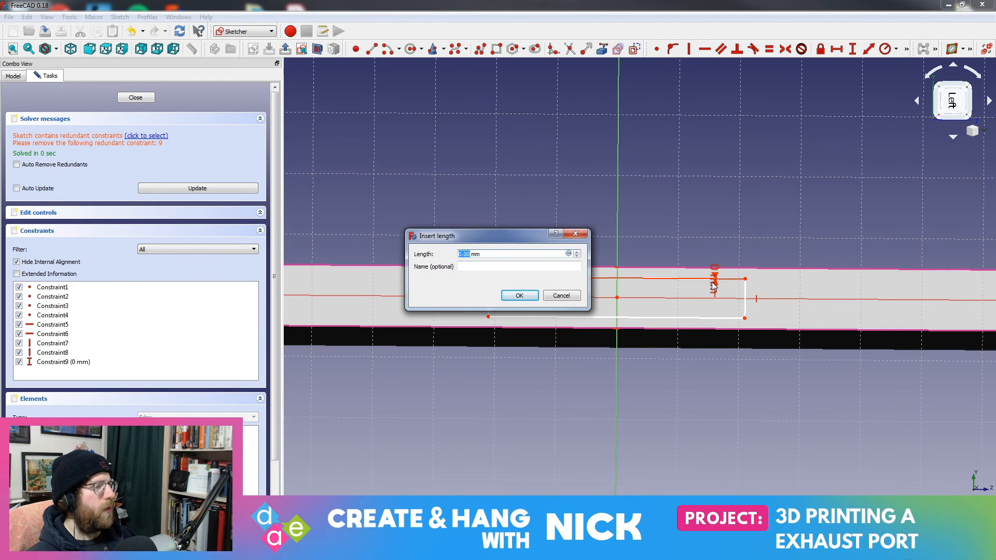
{"action": "left_click", "coordinate": [519, 295]}
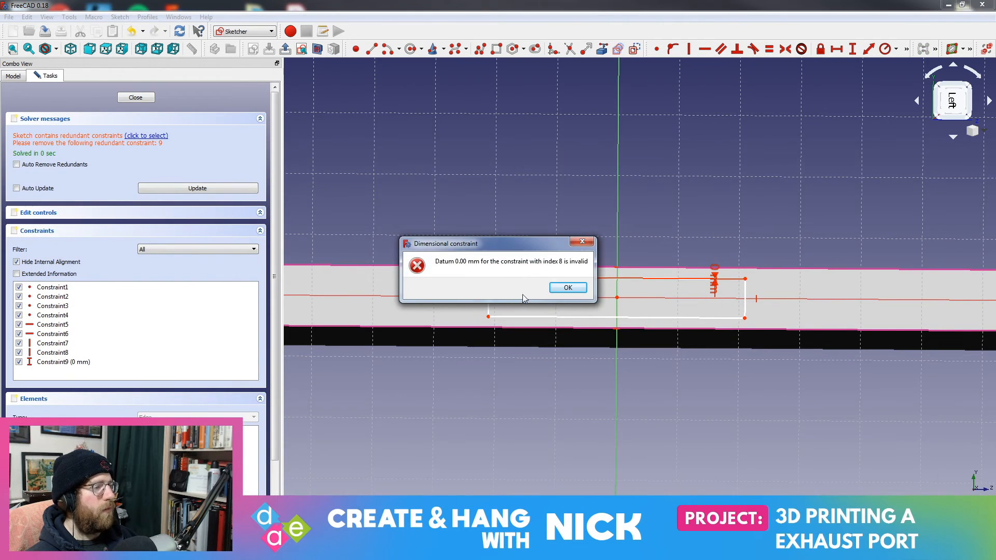
{"action": "left_click", "coordinate": [567, 288]}
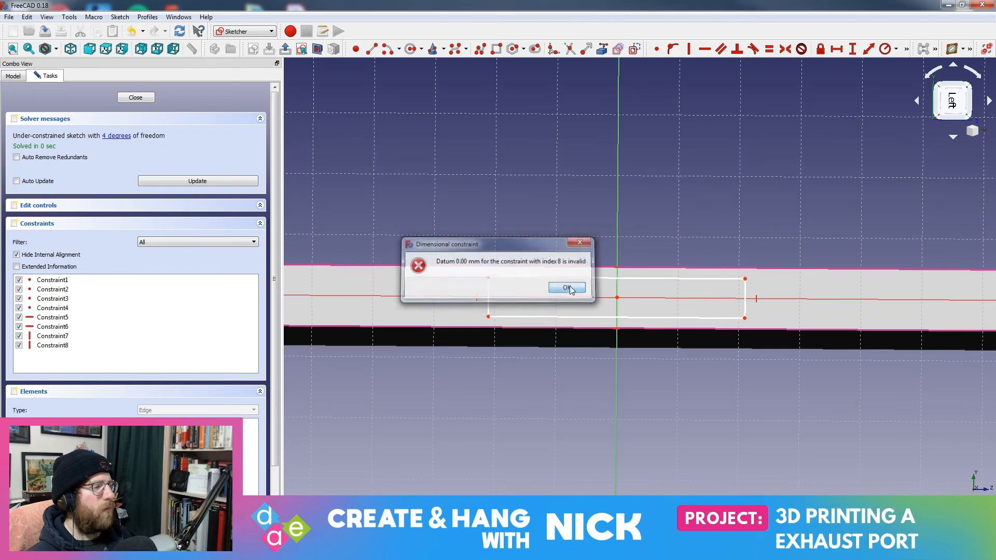
Try twice to constrain the distance between the rectangle's corner and the adjacent door edge to 0 mm
{"action": "left_click", "coordinate": [745, 280]}
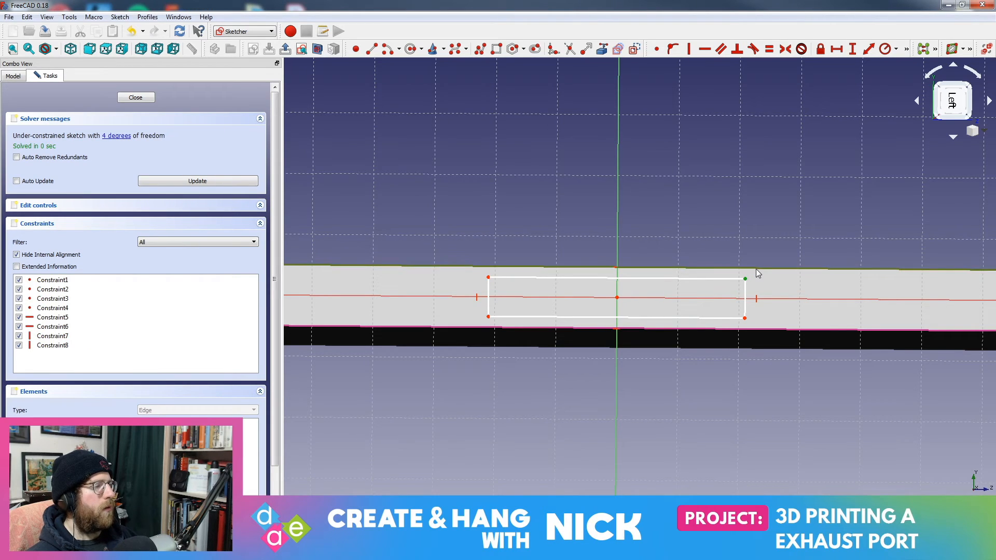
{"action": "left_click", "coordinate": [874, 50]}
{"action": "type", "text": "0"}
{"action": "key", "text": "Return"}
{"action": "left_click", "coordinate": [573, 290]}
{"action": "middle_click_drag", "start_coordinate": [742, 191], "coordinate": [749, 249]}
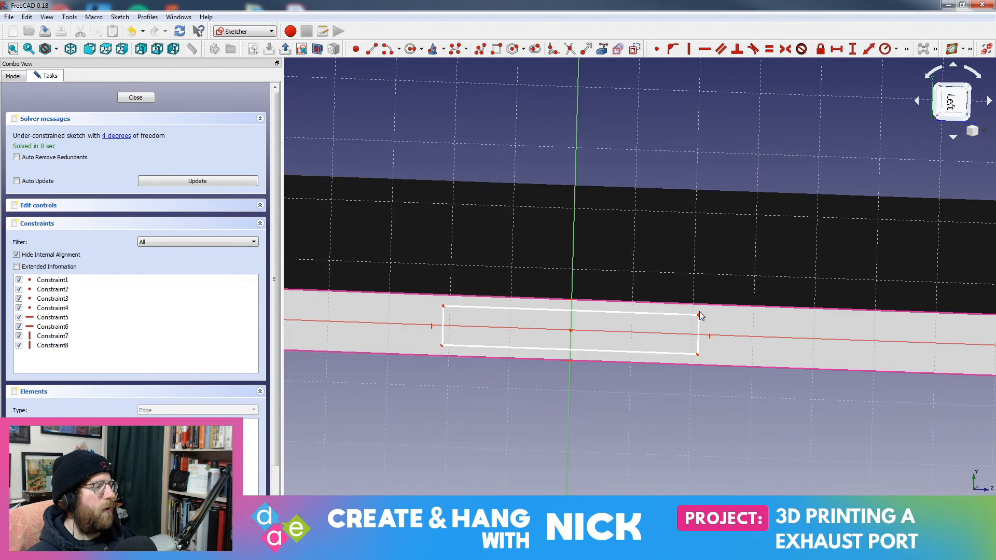
{"action": "left_click", "coordinate": [699, 316]}
{"action": "left_click", "coordinate": [707, 304]}
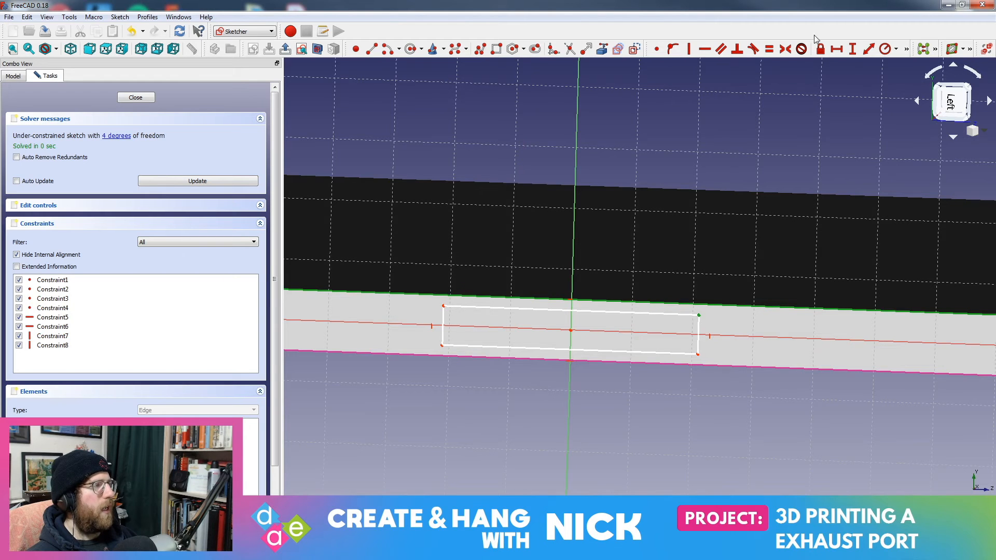
{"action": "left_click", "coordinate": [869, 52]}
{"action": "type", "text": "0"}
{"action": "key", "text": "Return"}
{"action": "left_click", "coordinate": [566, 287]}
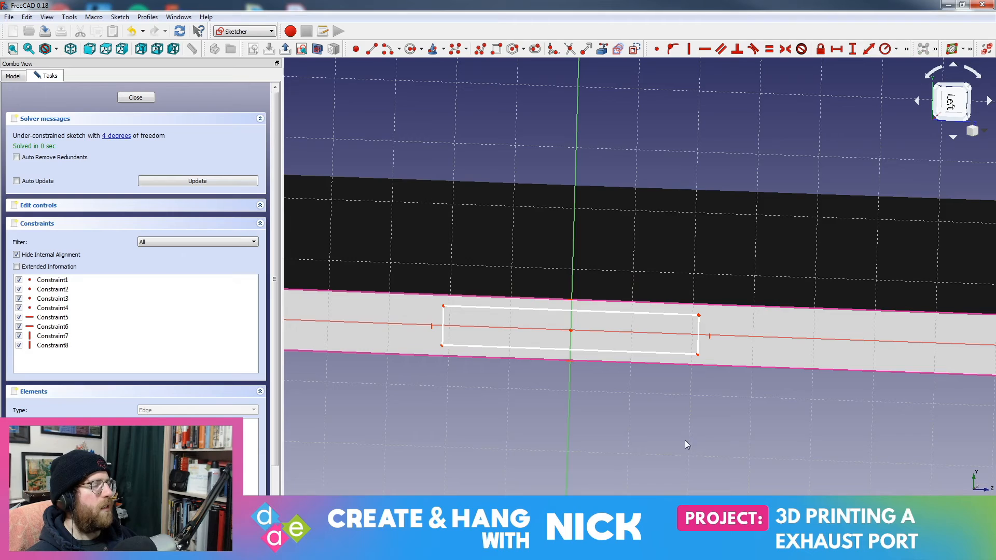
Try a parallel constraint on the rectangle's corner and the end corner of the door face
{"action": "middle_click_drag", "start_coordinate": [683, 436], "coordinate": [691, 406]}
{"action": "mouse_move", "coordinate": [760, 262]}
{"action": "middle_mouse_down"}
{"action": "mouse_move", "coordinate": [710, 314]}
{"action": "mouse_move", "coordinate": [688, 323]}
{"action": "mouse_move", "coordinate": [693, 340]}
{"action": "middle_mouse_up"}
{"action": "scroll", "coordinate": [711, 314], "scroll_direction": "down", "scroll_amount": 5}
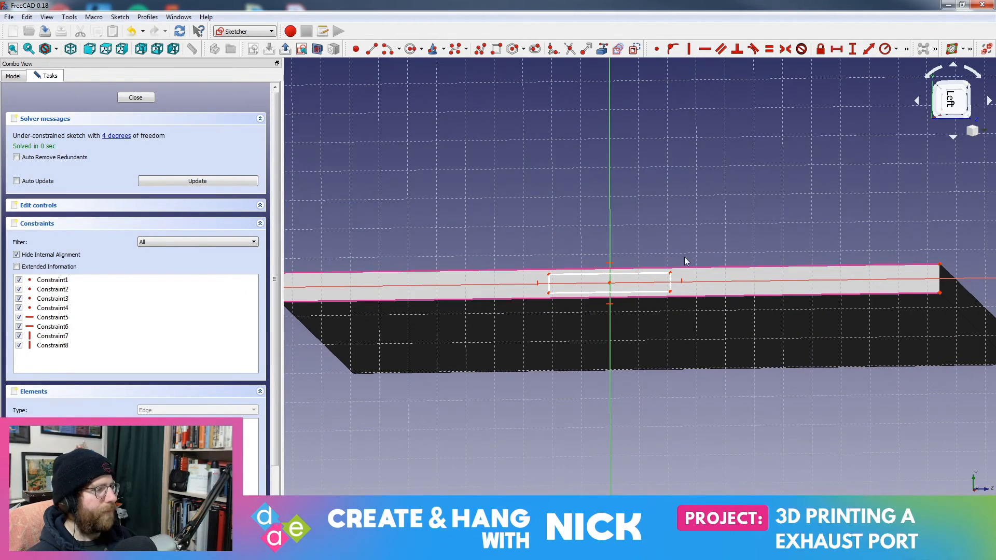
{"action": "left_click", "coordinate": [940, 265]}
{"action": "left_click", "coordinate": [720, 50]}
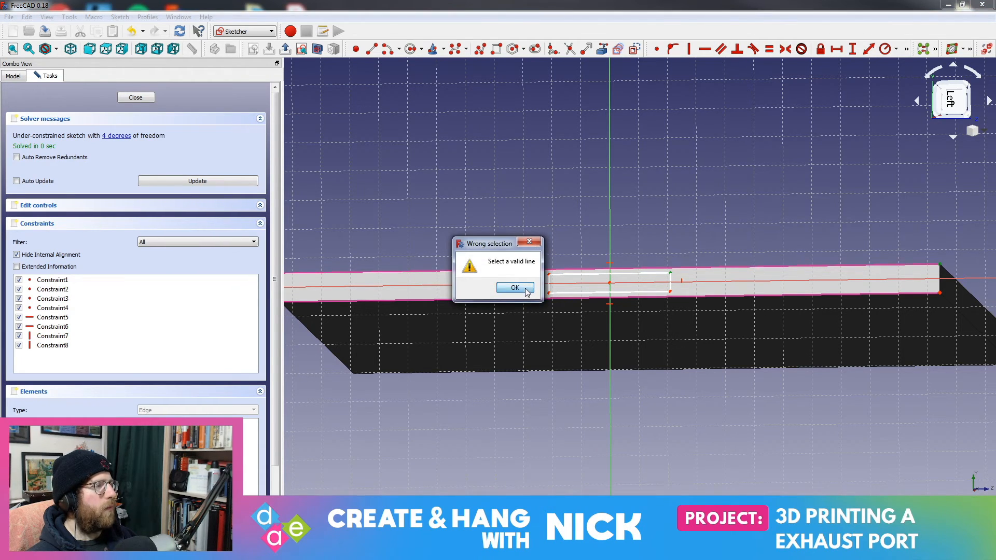
{"action": "left_click", "coordinate": [526, 289]}
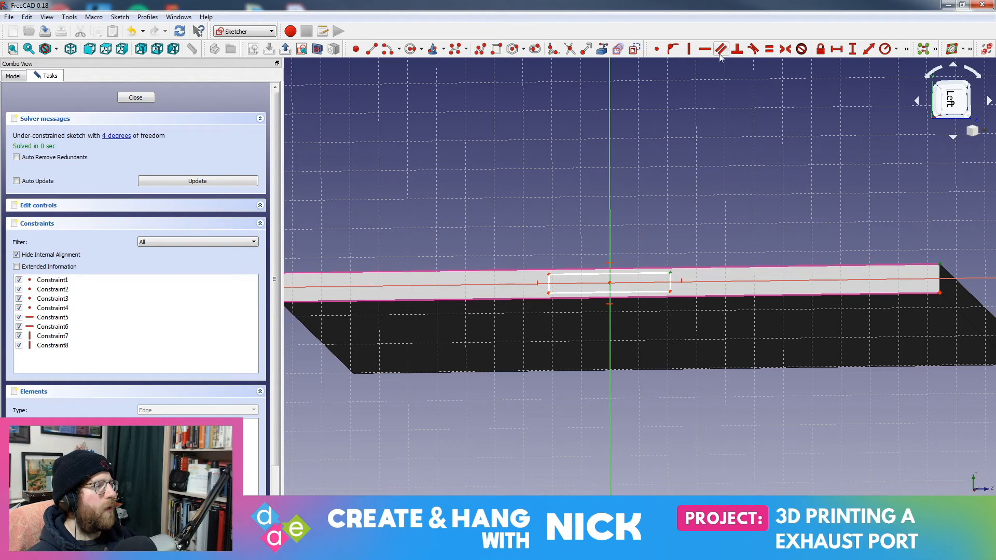
{"action": "left_click", "coordinate": [643, 273]}
{"action": "left_click", "coordinate": [643, 269]}
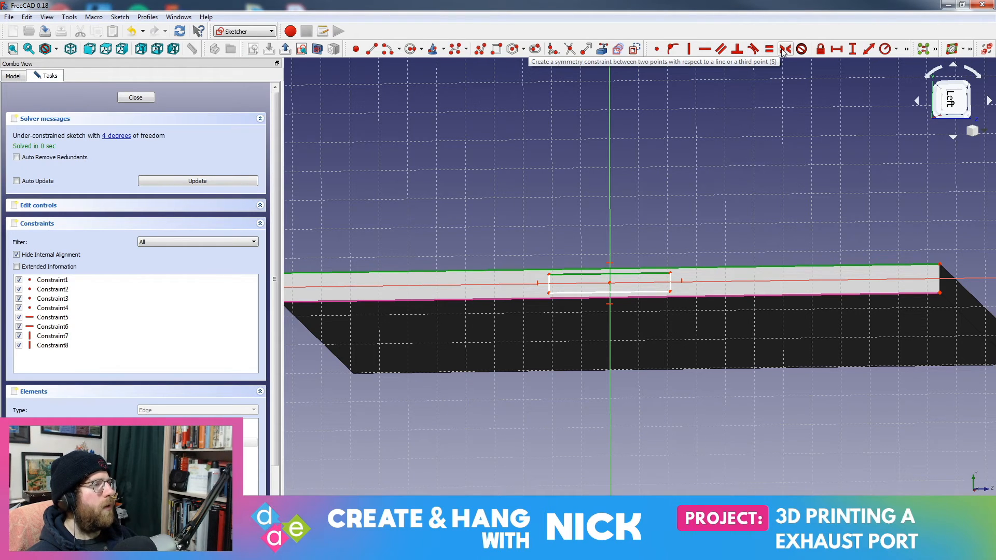
{"action": "left_click", "coordinate": [904, 51]}
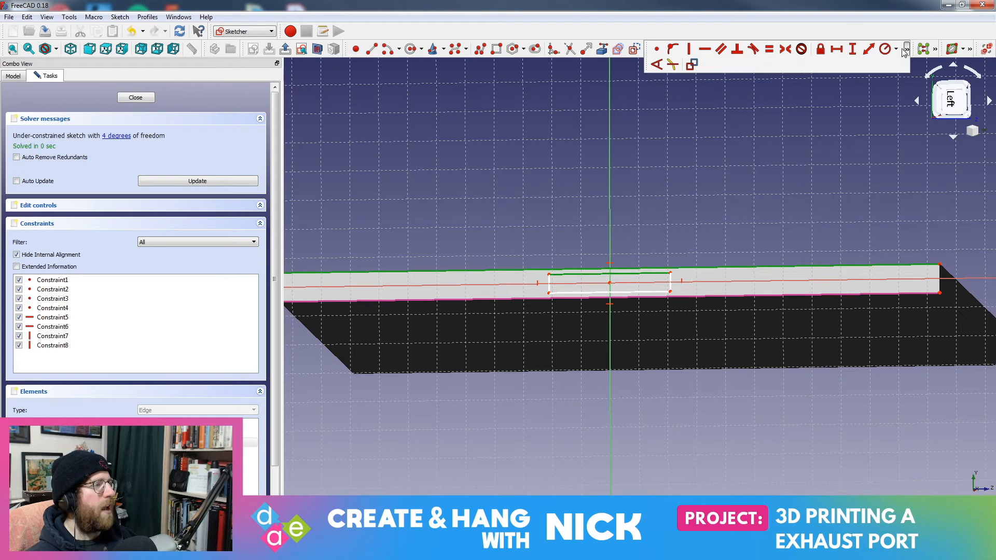
Align the rectangle's upper corner with the upper end corner of the door face using a horizontal constraint
{"action": "mouse_move", "coordinate": [693, 196]}
{"action": "middle_mouse_down"}
{"action": "mouse_move", "coordinate": [682, 374]}
{"action": "mouse_move", "coordinate": [667, 361]}
{"action": "mouse_move", "coordinate": [665, 380]}
{"action": "middle_mouse_up"}
{"action": "left_click", "coordinate": [662, 376]}
{"action": "left_click", "coordinate": [654, 311]}
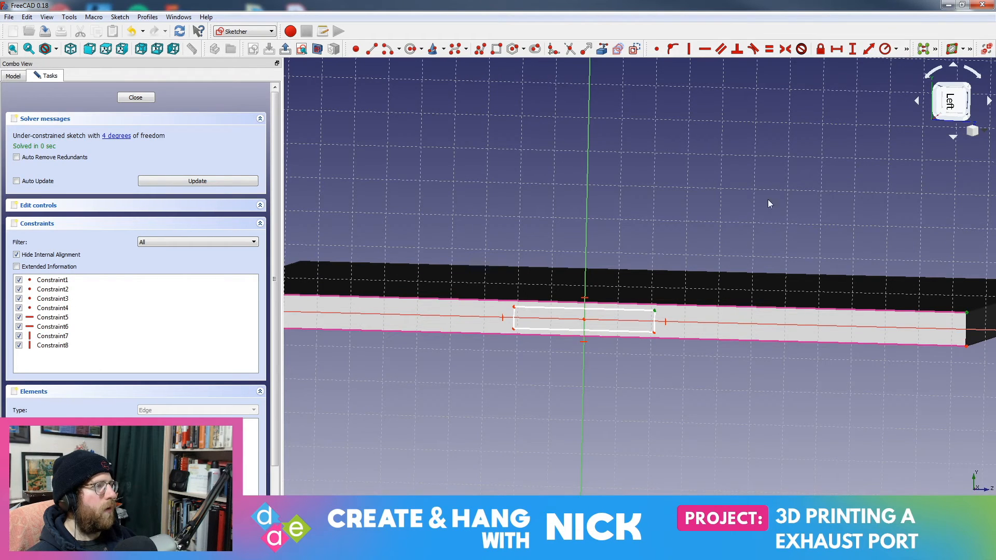
{"action": "left_click", "coordinate": [704, 49]}
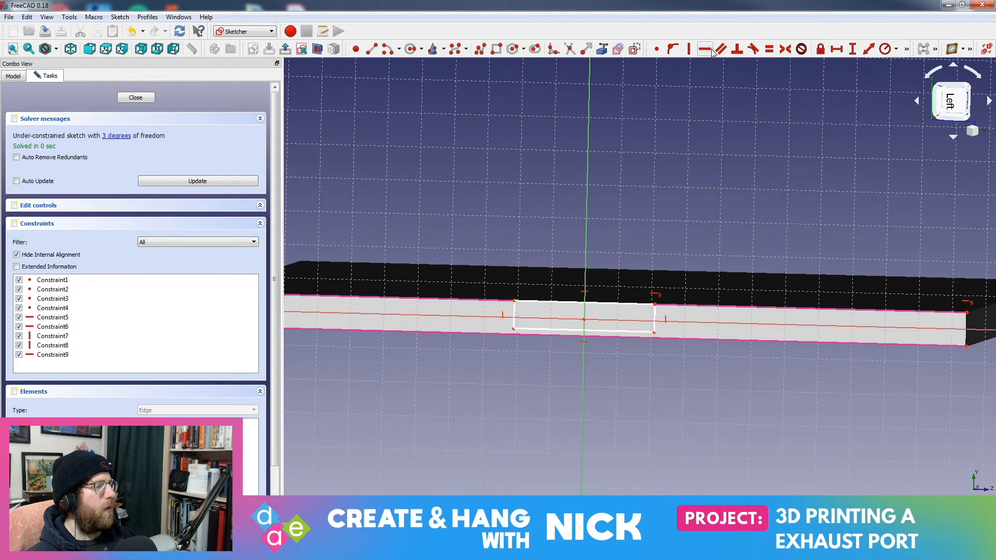
Align the rectangle's lower corner with the lower end corner of the door face using a horizontal constraint
{"action": "left_click", "coordinate": [655, 334]}
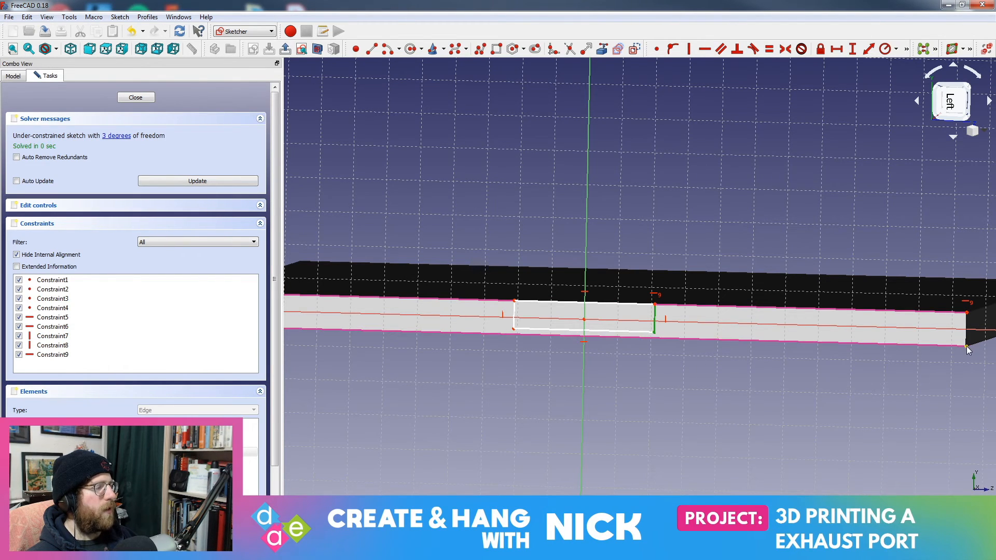
{"action": "left_click", "coordinate": [704, 48]}
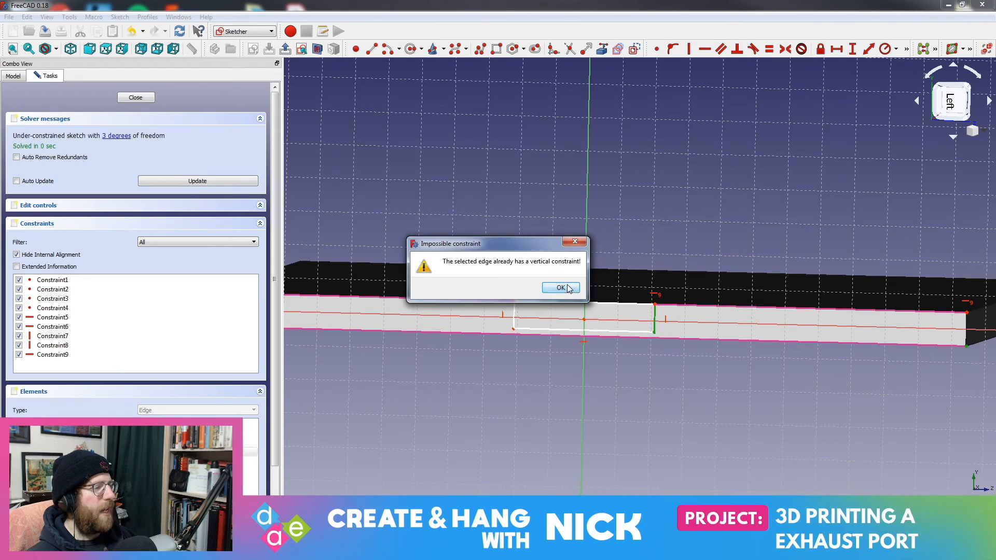
{"action": "left_click", "coordinate": [564, 288]}
{"action": "left_click", "coordinate": [654, 334]}
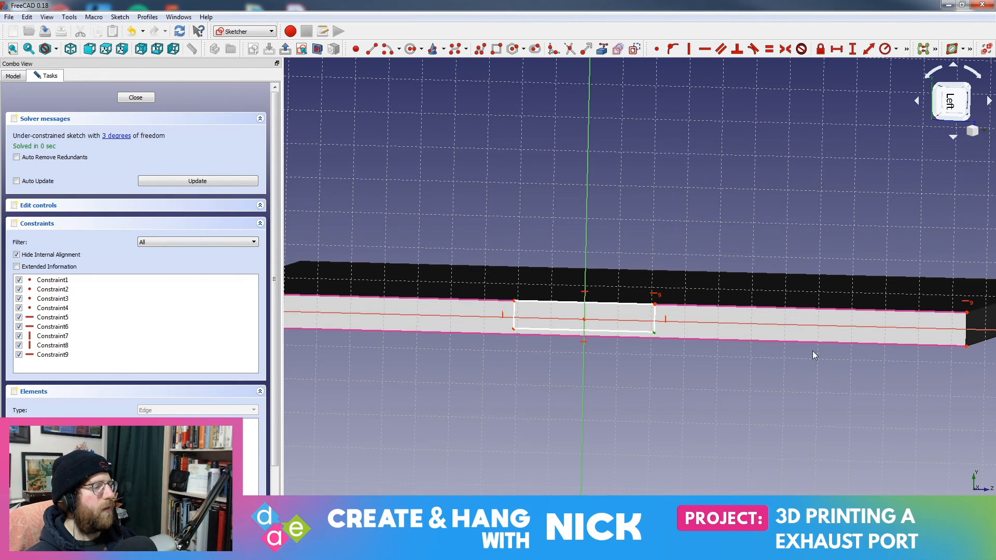
{"action": "left_click", "coordinate": [704, 49]}
Constrain the horizontal length of the rectangle's long side to 60 mm
{"action": "mouse_move", "coordinate": [573, 391]}
{"action": "middle_mouse_down"}
{"action": "mouse_move", "coordinate": [610, 387]}
{"action": "mouse_move", "coordinate": [619, 333]}
{"action": "mouse_move", "coordinate": [587, 398]}
{"action": "middle_mouse_up"}
{"action": "scroll", "coordinate": [613, 343], "scroll_direction": "down", "scroll_amount": 4}
{"action": "scroll", "coordinate": [601, 356], "scroll_direction": "up", "scroll_amount": 5}
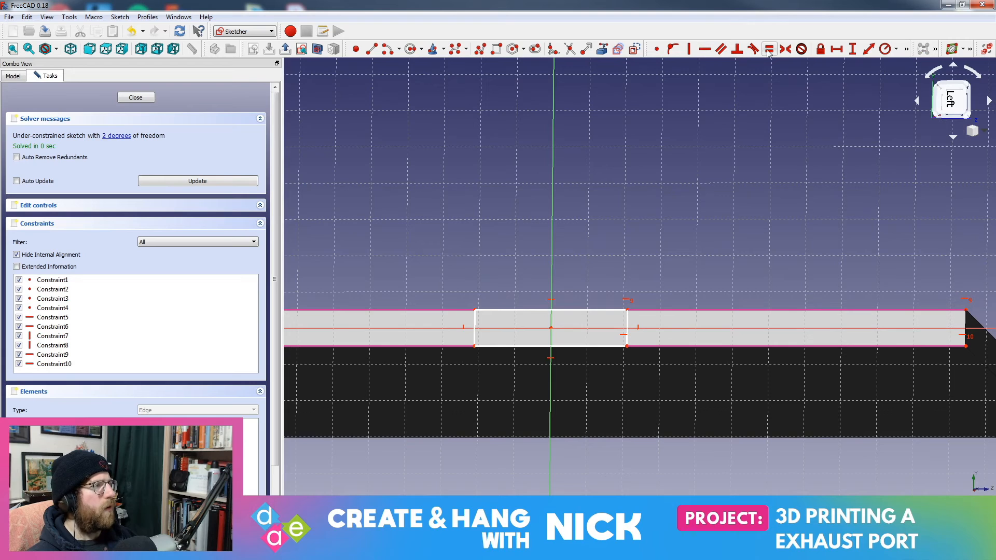
{"action": "left_click", "coordinate": [834, 50]}
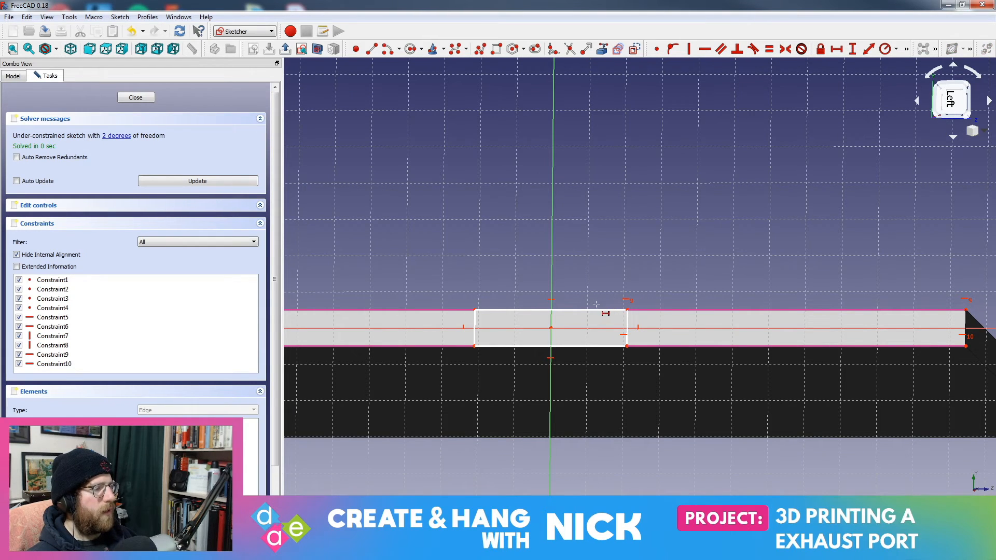
{"action": "left_click", "coordinate": [595, 311]}
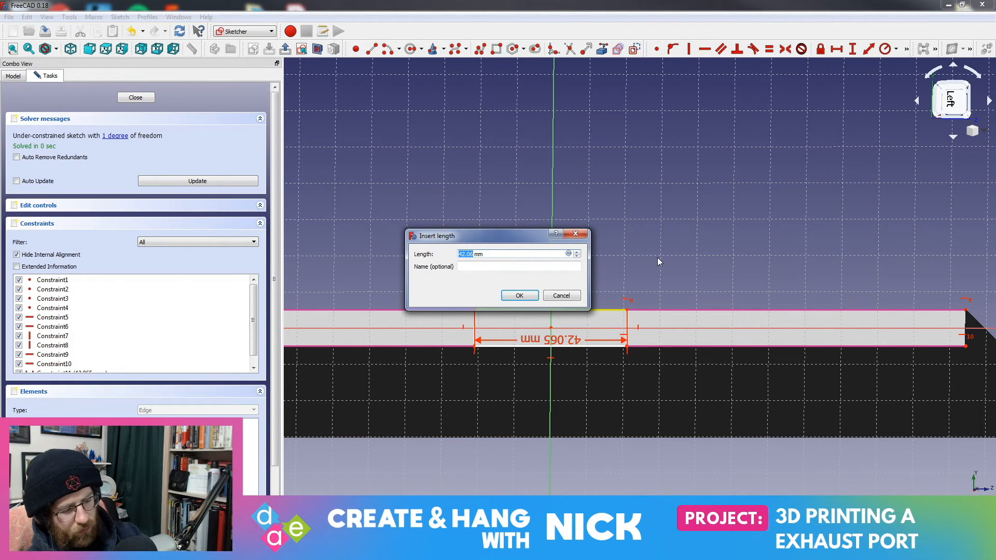
{"action": "type", "text": "60"}
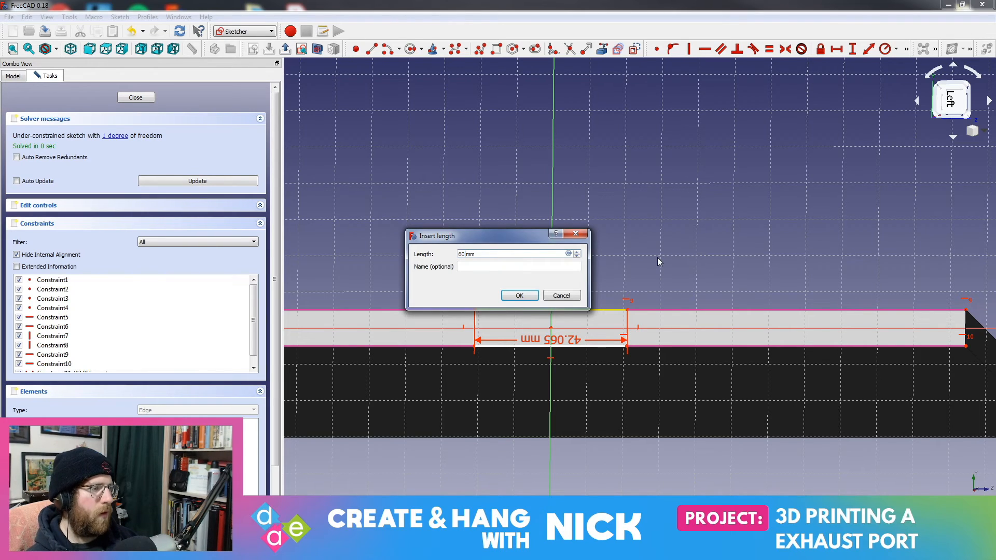
{"action": "key", "text": "Return"}
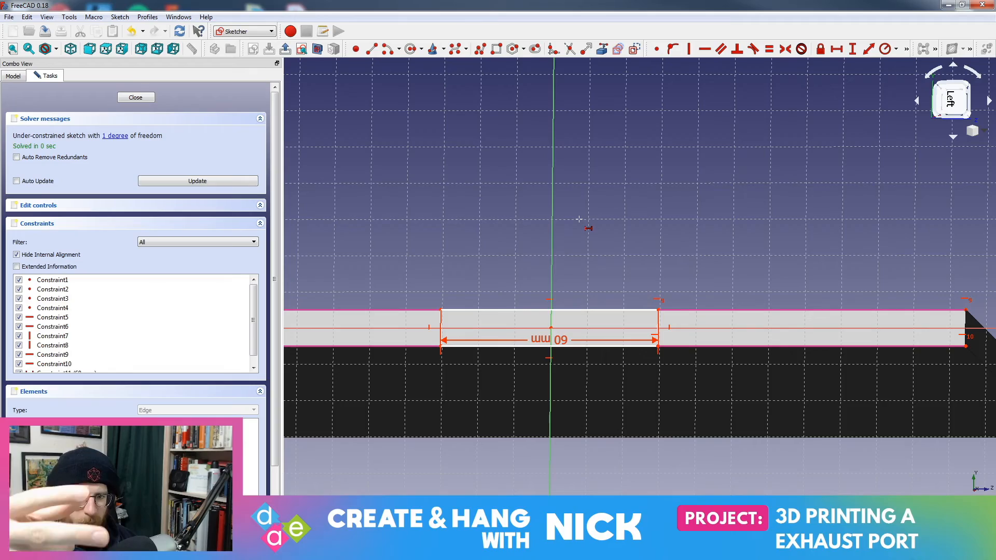
Try to dimension the length of the rectangle's short side
{"action": "mouse_move", "coordinate": [578, 220]}
{"action": "middle_mouse_down"}
{"action": "mouse_move", "coordinate": [586, 201]}
{"action": "mouse_move", "coordinate": [691, 287]}
{"action": "mouse_move", "coordinate": [647, 313]}
{"action": "mouse_move", "coordinate": [613, 285]}
{"action": "mouse_move", "coordinate": [555, 306]}
{"action": "mouse_move", "coordinate": [614, 340]}
{"action": "mouse_move", "coordinate": [615, 327]}
{"action": "mouse_move", "coordinate": [617, 379]}
{"action": "mouse_move", "coordinate": [540, 229]}
{"action": "mouse_move", "coordinate": [545, 263]}
{"action": "mouse_move", "coordinate": [543, 252]}
{"action": "middle_mouse_up"}
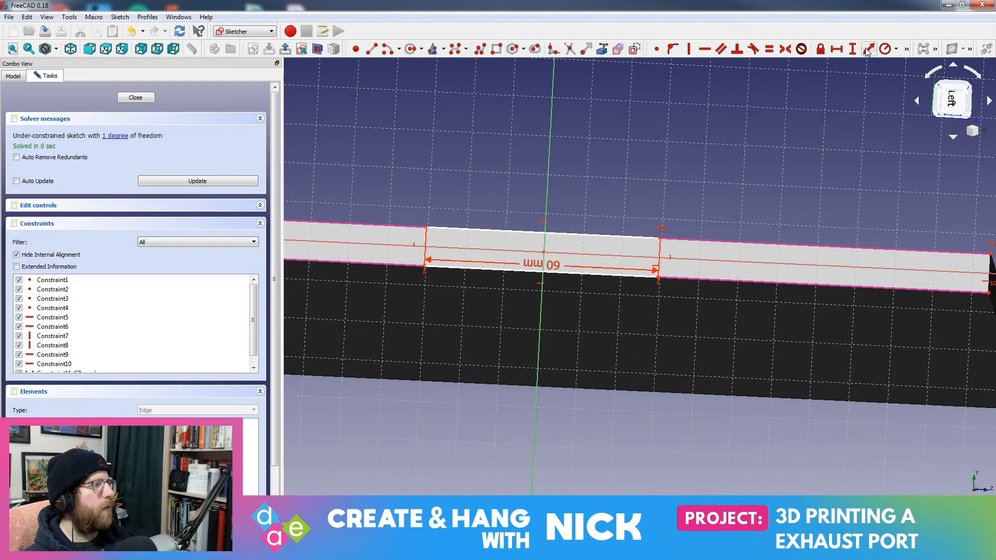
{"action": "left_click", "coordinate": [659, 254]}
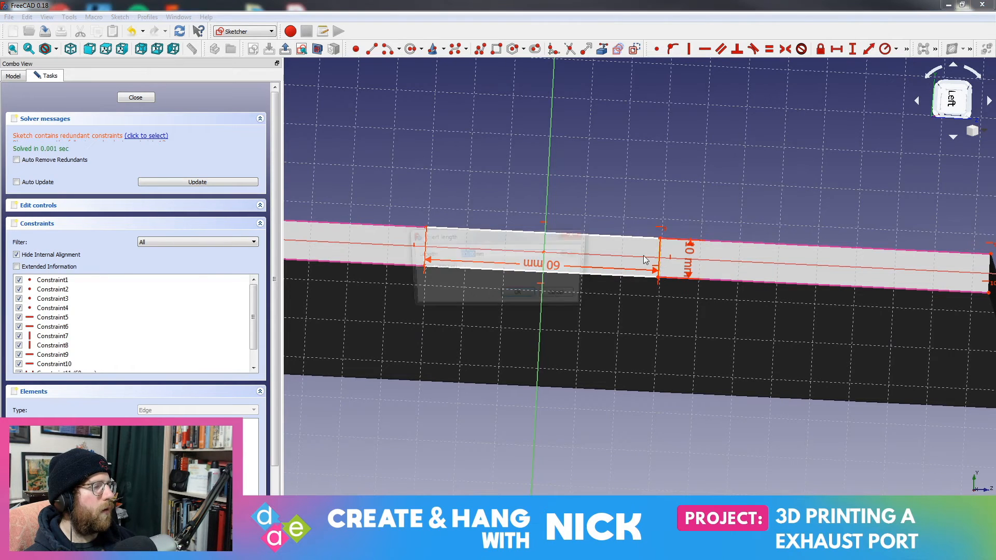
{"action": "left_click", "coordinate": [581, 234]}
Centre the rectangle by constraining the distance from the sketch origin to one short side to 30 mm
{"action": "scroll", "coordinate": [594, 371], "scroll_direction": "up", "scroll_amount": 3}
{"action": "mouse_move", "coordinate": [550, 332]}
{"action": "middle_mouse_down"}
{"action": "mouse_move", "coordinate": [560, 287]}
{"action": "mouse_move", "coordinate": [574, 289]}
{"action": "mouse_move", "coordinate": [582, 257]}
{"action": "middle_mouse_up"}
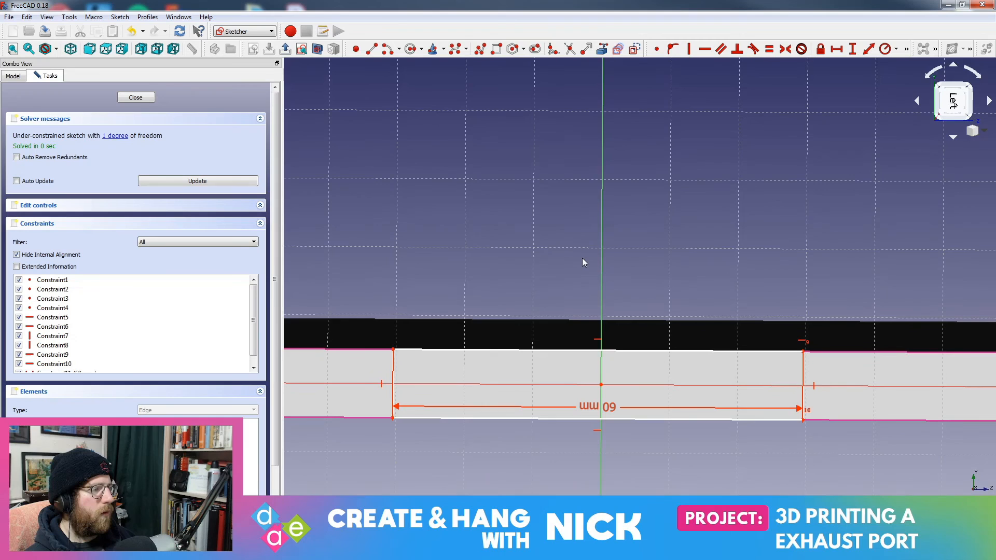
{"action": "left_click", "coordinate": [600, 384]}
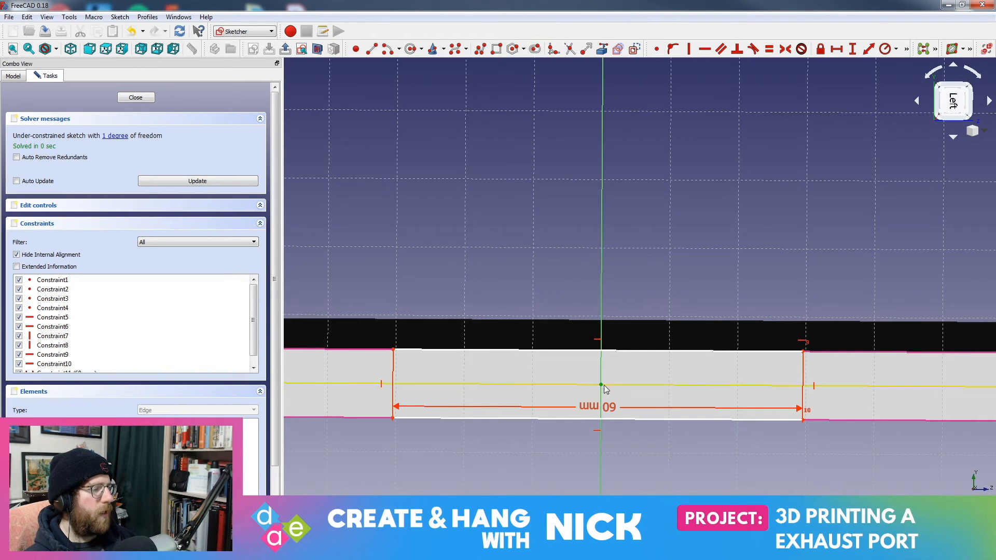
{"action": "left_click", "coordinate": [803, 372]}
{"action": "type", "text": "l"}
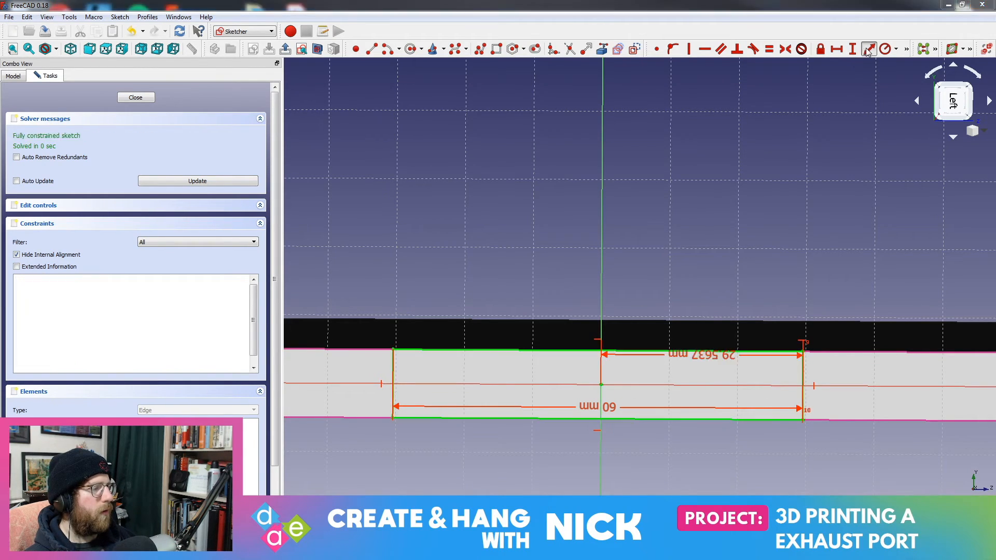
{"action": "type", "text": "30"}
{"action": "key", "text": "Return"}
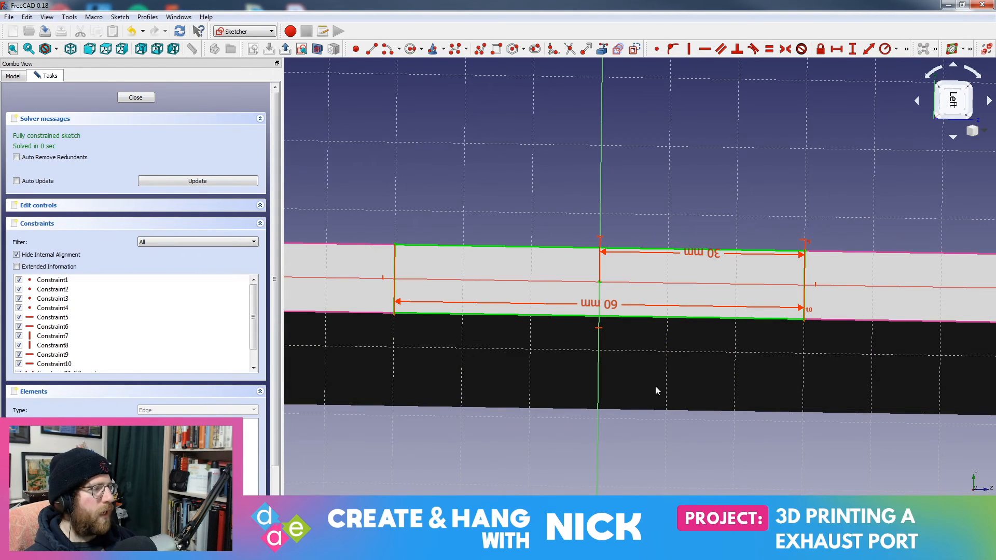
Finish editing the rectangle sketch and check its placement on the door's end face
{"action": "left_click", "coordinate": [13, 76]}
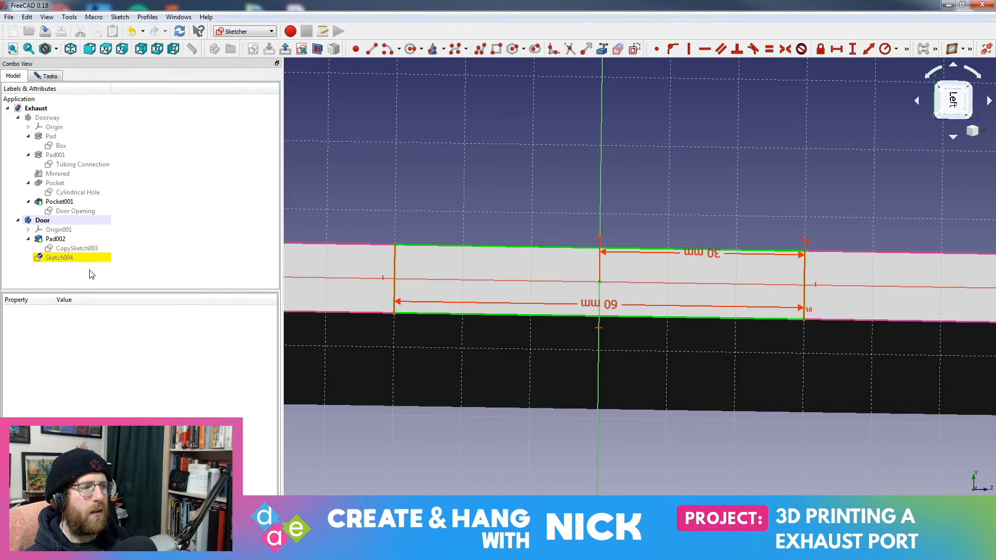
{"action": "left_click", "coordinate": [54, 77]}
{"action": "left_click", "coordinate": [150, 99]}
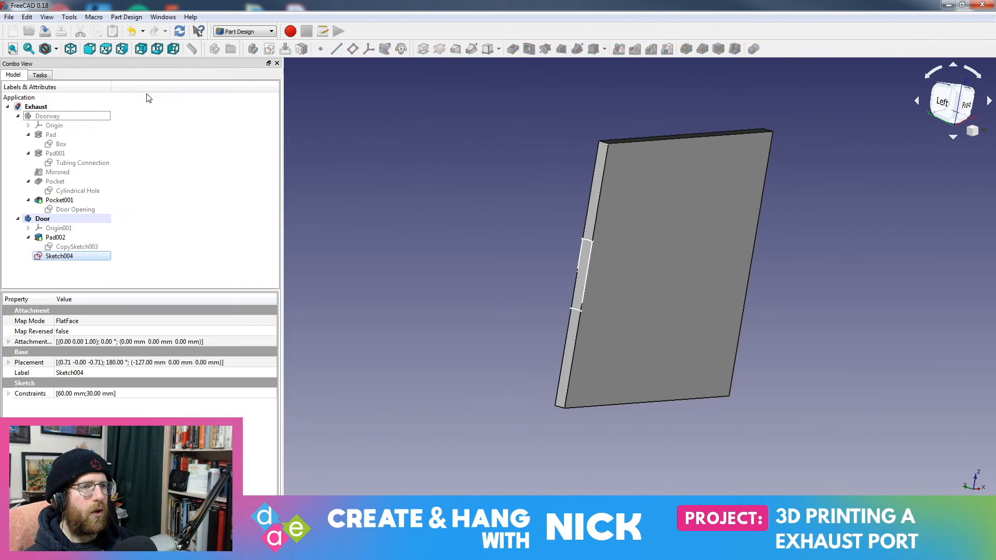
{"action": "mouse_move", "coordinate": [436, 322]}
{"action": "left_mouse_down"}
{"action": "mouse_move", "coordinate": [431, 224]}
{"action": "mouse_move", "coordinate": [457, 236]}
{"action": "mouse_move", "coordinate": [442, 236]}
{"action": "left_mouse_up"}
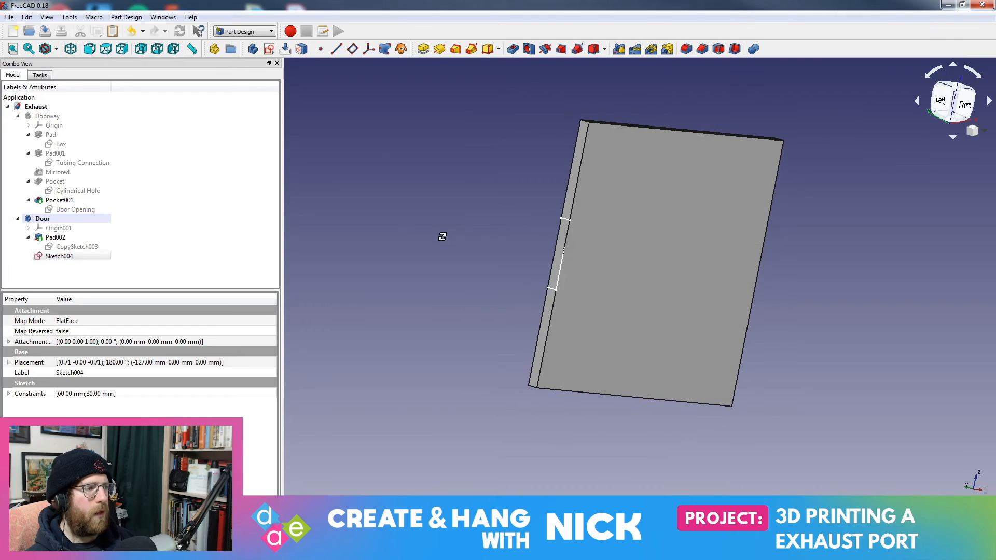
Reopen the rectangle sketch on the door's end face and set the rectangle's long side to 40 mm
{"action": "double_click", "coordinate": [57, 256]}
{"action": "scroll", "coordinate": [705, 326], "scroll_direction": "up", "scroll_amount": 6}
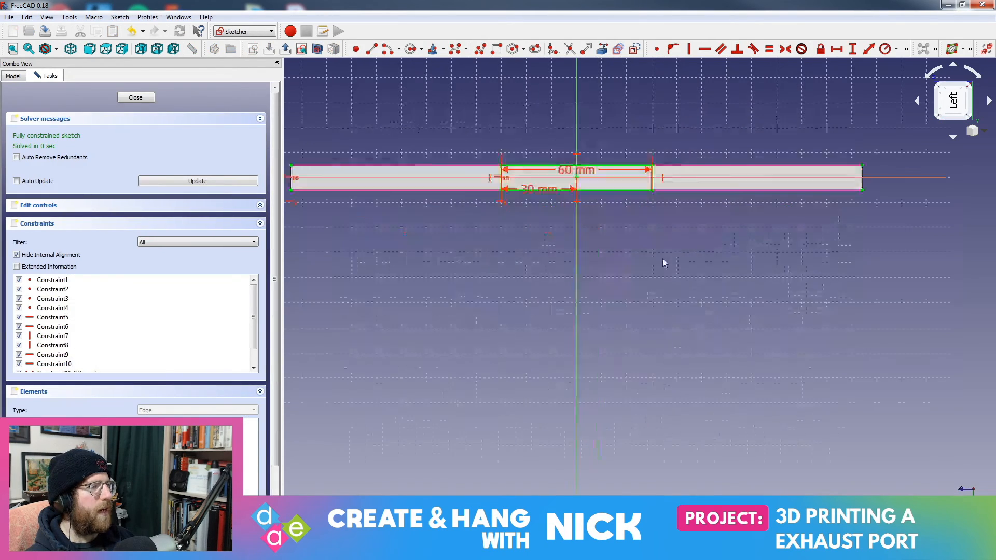
{"action": "scroll", "coordinate": [595, 347], "scroll_direction": "up", "scroll_amount": 1}
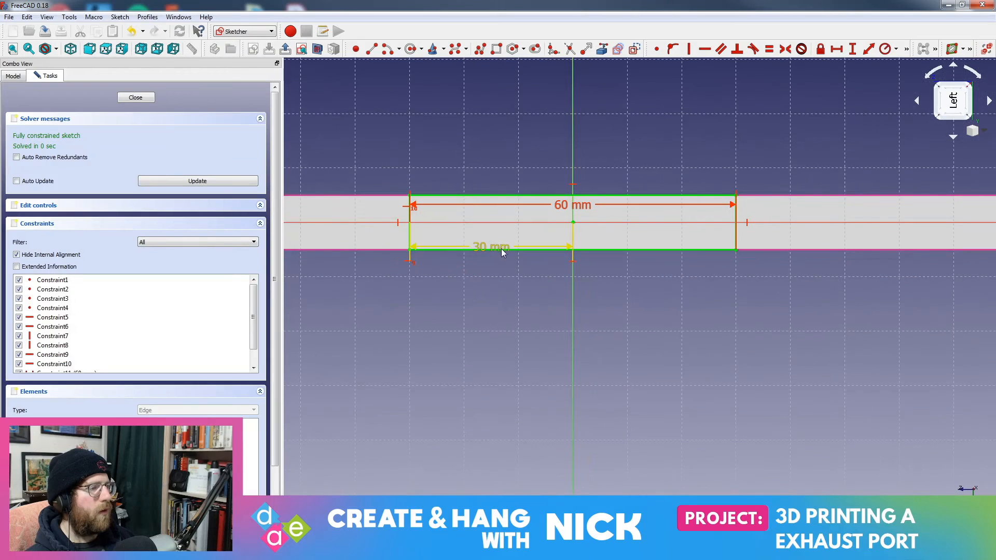
{"action": "double_click", "coordinate": [498, 250]}
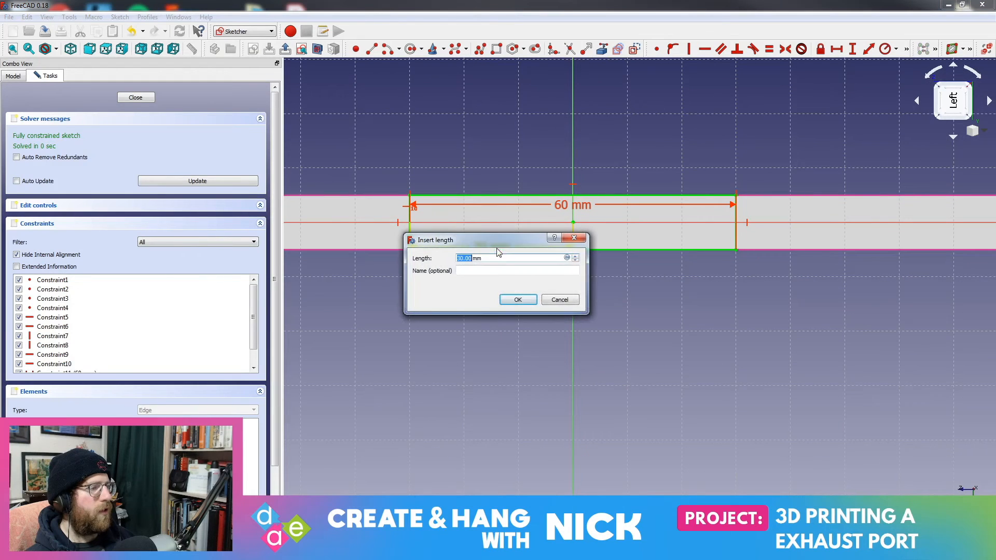
{"action": "left_click", "coordinate": [558, 299]}
{"action": "double_click", "coordinate": [565, 204]}
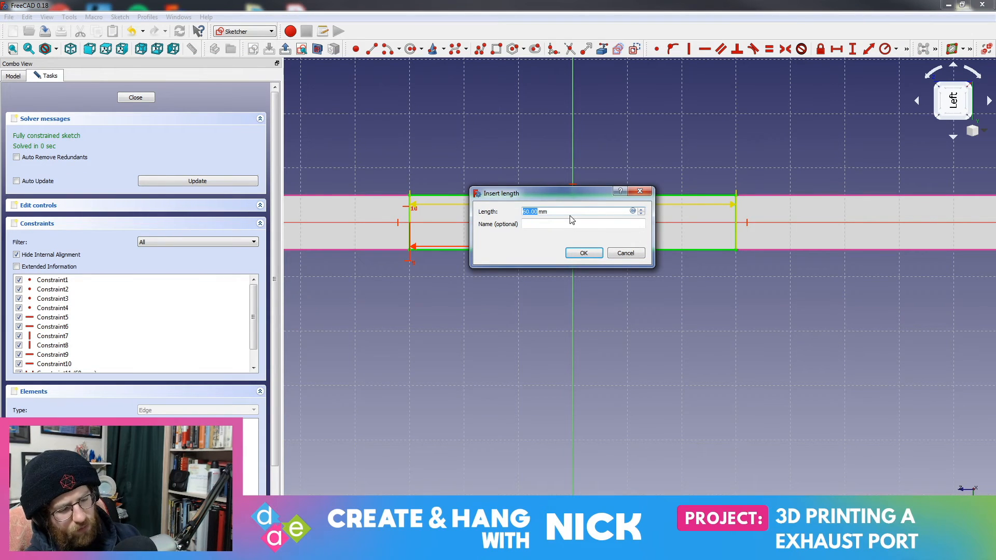
{"action": "type", "text": "40"}
{"action": "key", "text": "Return"}
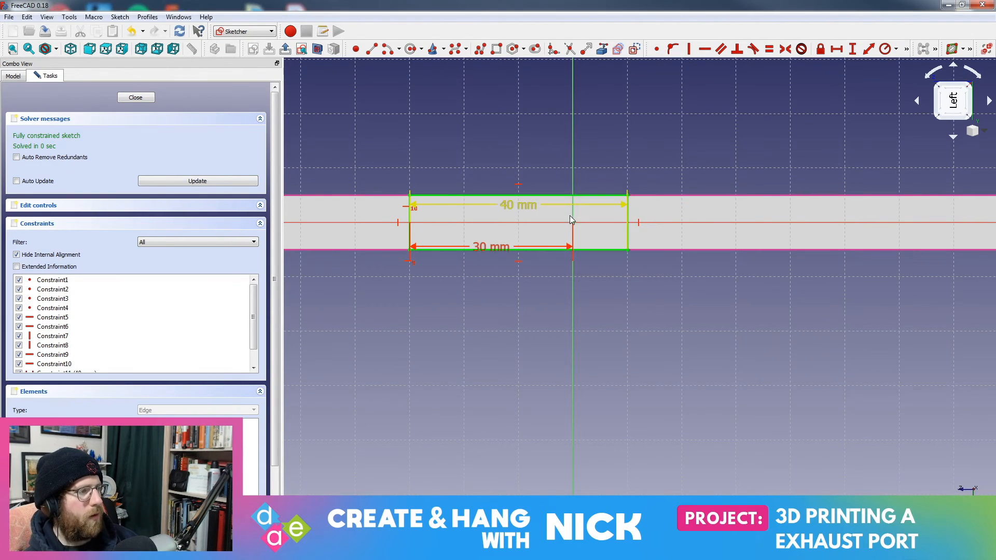
Set the distance from the sketch origin to the rectangle's short side to 20 mm and finish the sketch
{"action": "double_click", "coordinate": [489, 246]}
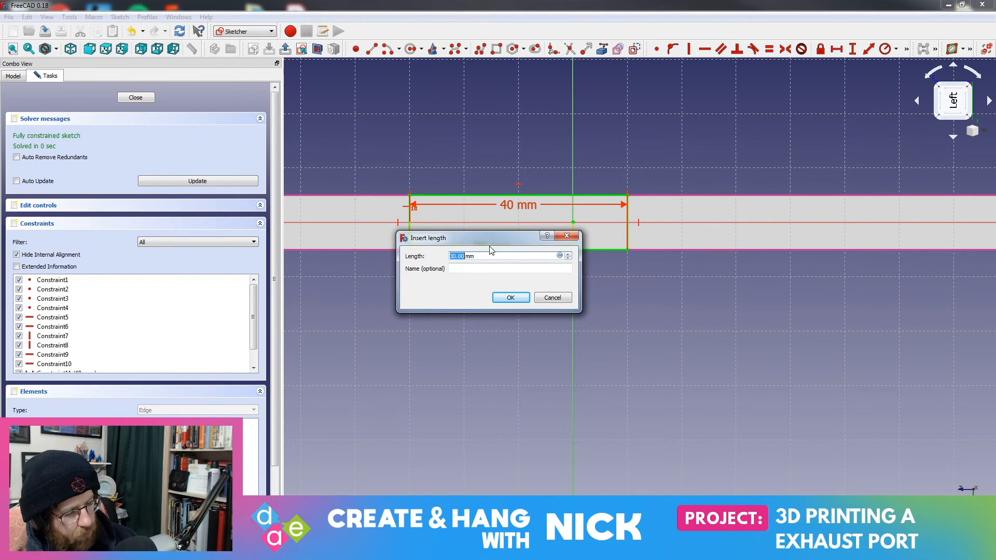
{"action": "type", "text": "20"}
{"action": "key", "text": "Return"}
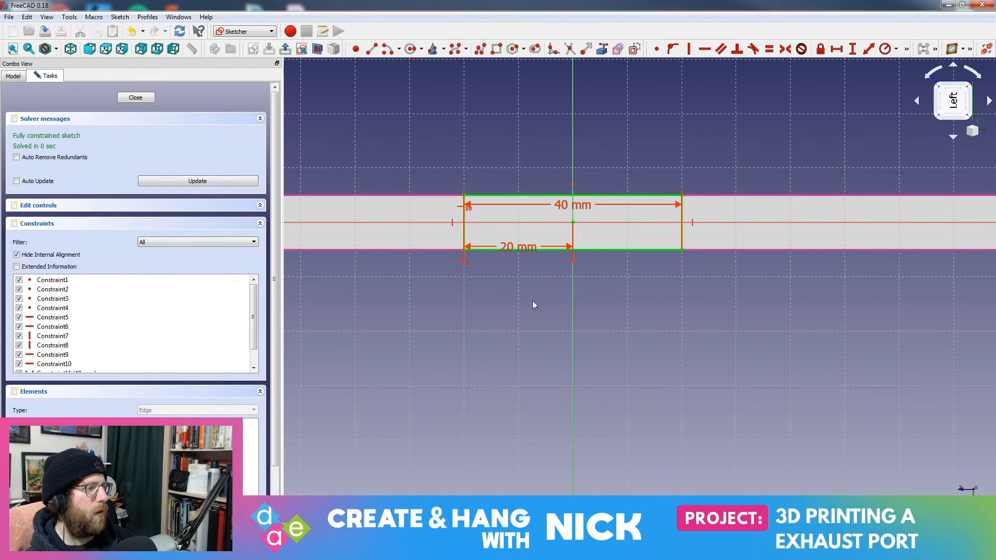
{"action": "left_click", "coordinate": [130, 97]}
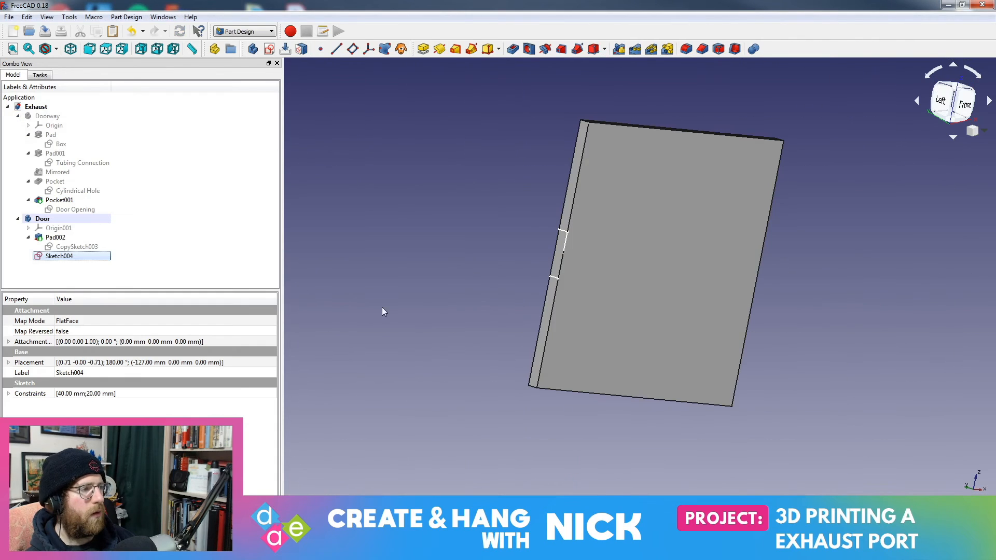
Rename the rectangle sketch in the Door body as Handle
{"action": "mouse_move", "coordinate": [586, 299]}
{"action": "middle_mouse_down"}
{"action": "mouse_move", "coordinate": [495, 265]}
{"action": "mouse_move", "coordinate": [457, 263]}
{"action": "middle_mouse_up"}
{"action": "scroll", "coordinate": [438, 344], "scroll_direction": "up", "scroll_amount": 3}
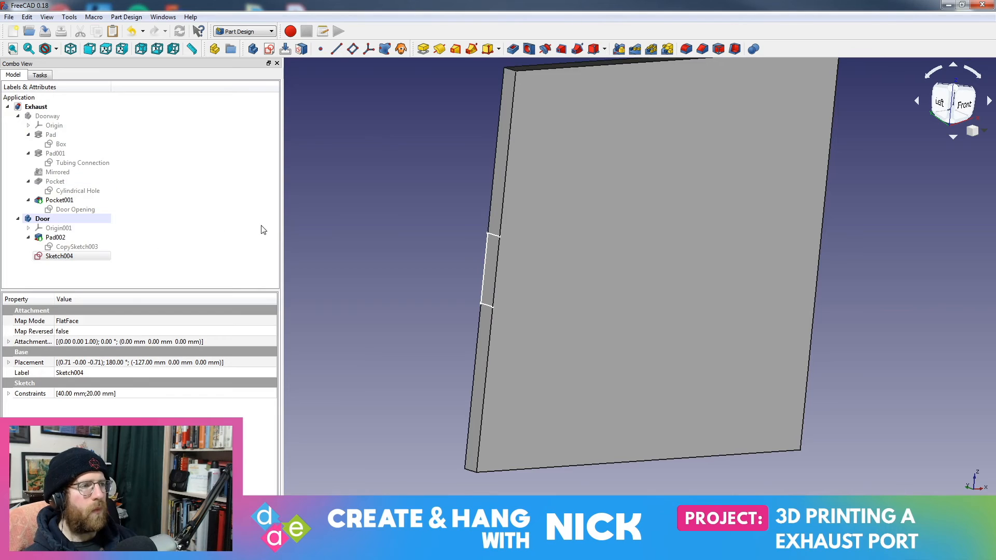
{"action": "left_click", "coordinate": [73, 255]}
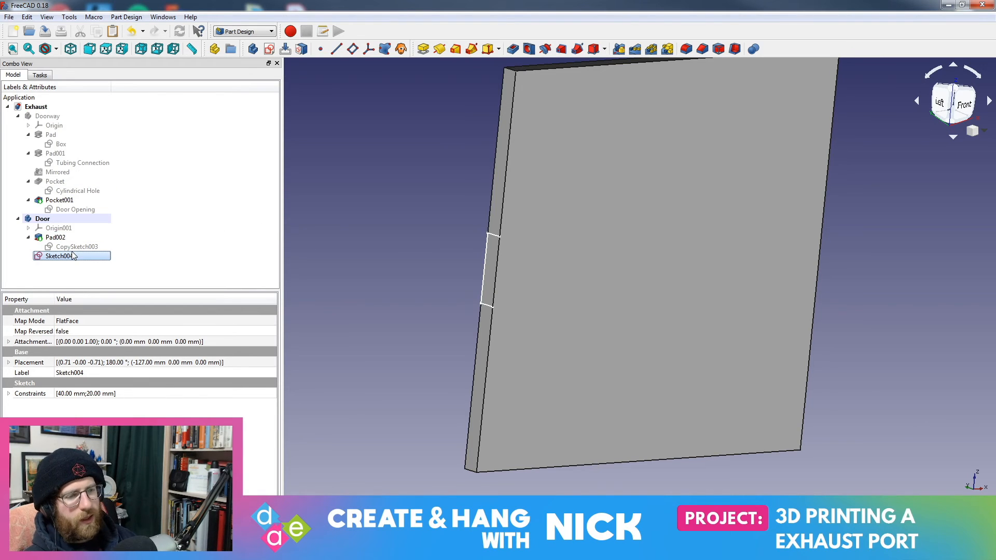
{"action": "left_click", "coordinate": [72, 268]}
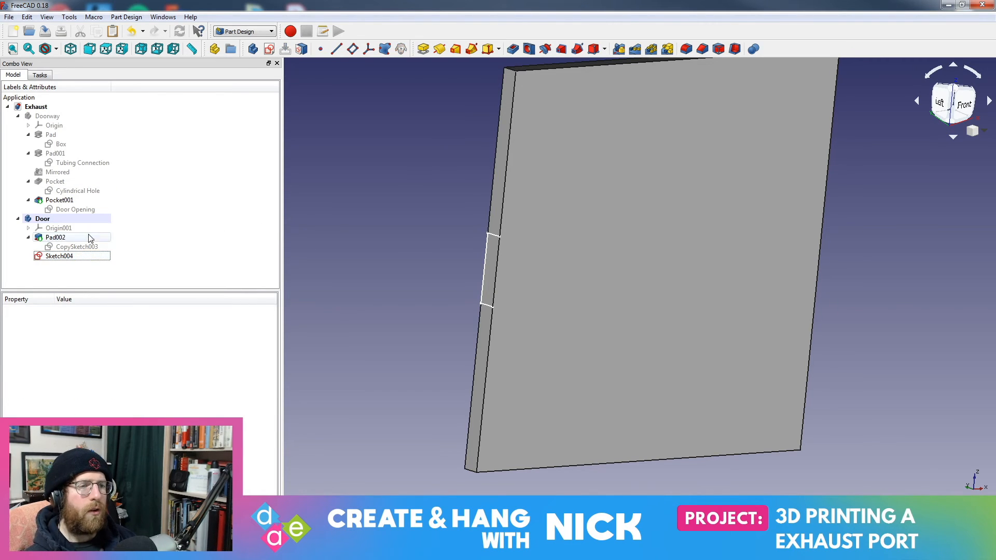
{"action": "right_click", "coordinate": [56, 257]}
{"action": "left_click", "coordinate": [84, 391]}
{"action": "type", "text": "Handle"}
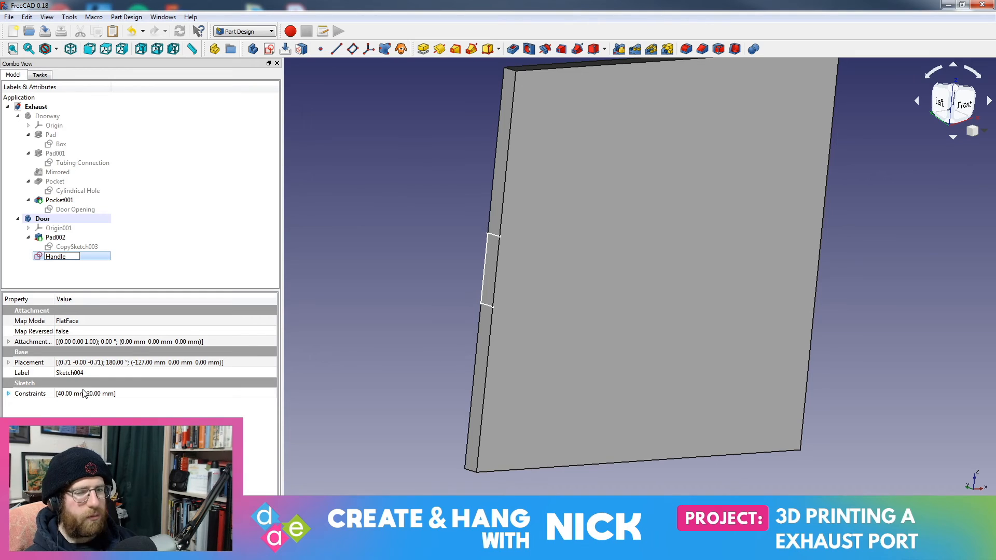
{"action": "left_click", "coordinate": [124, 266]}
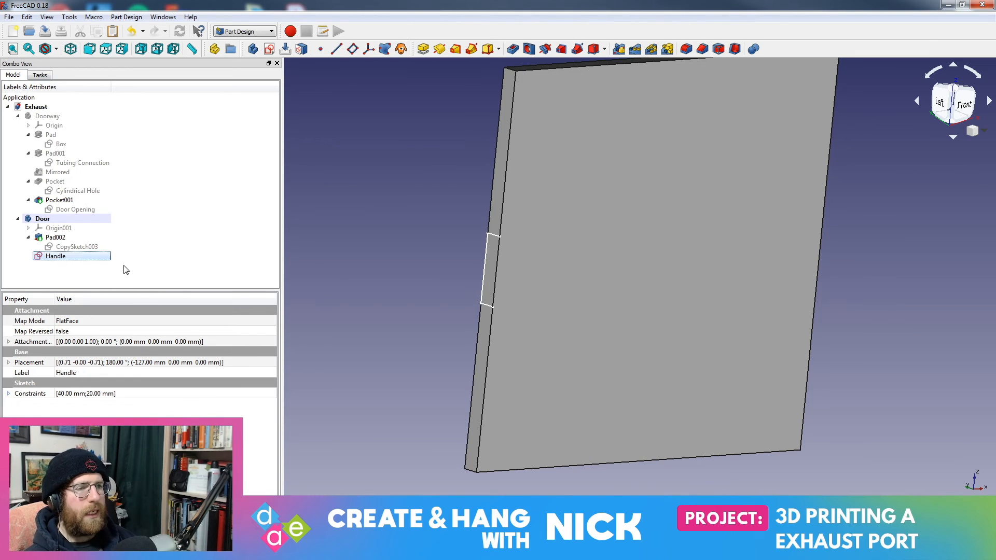
Pad the Handle sketch 10 mm outward from the door's end face
{"action": "middle_click_drag", "start_coordinate": [471, 152], "coordinate": [409, 167]}
{"action": "middle_click_drag", "start_coordinate": [850, 397], "coordinate": [926, 395]}
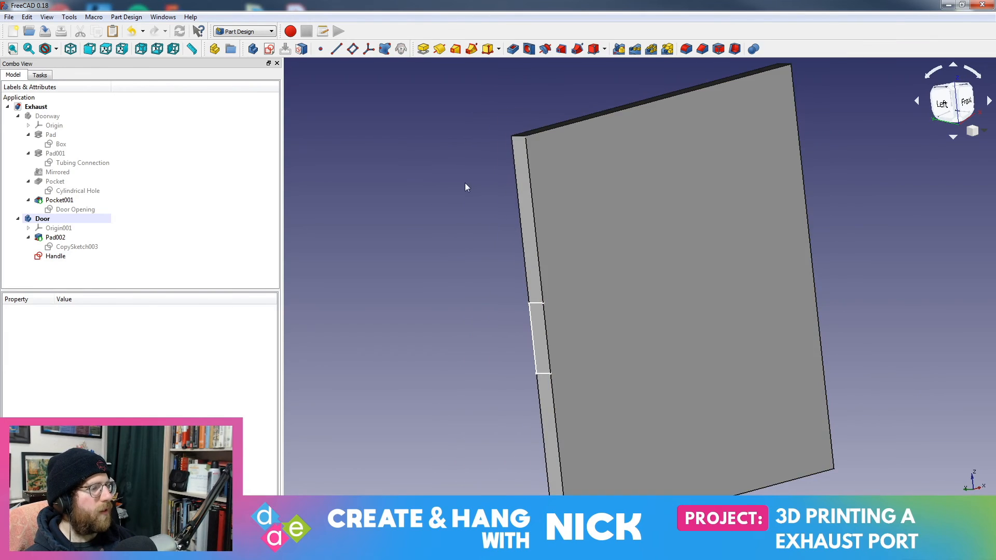
{"action": "middle_click_drag", "start_coordinate": [465, 187], "coordinate": [476, 158]}
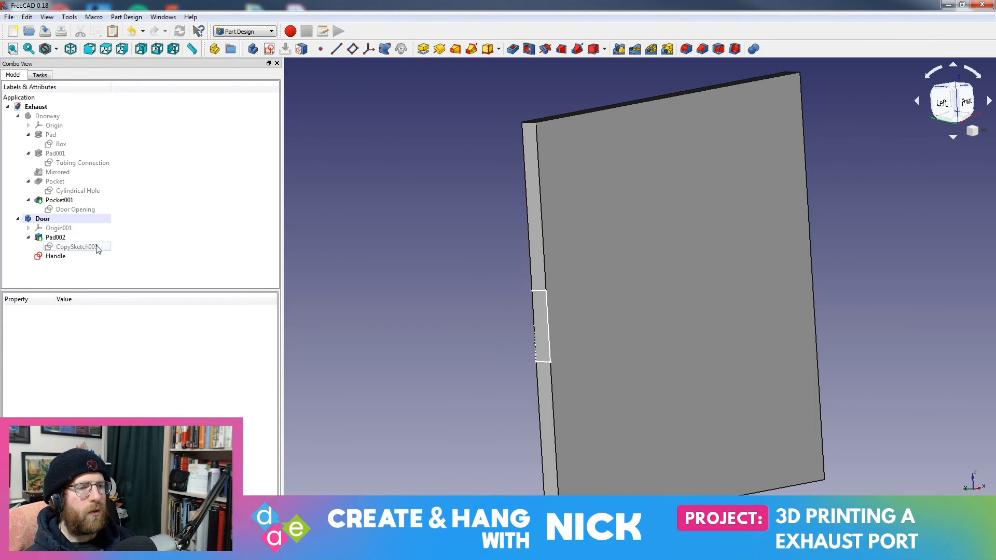
{"action": "left_click", "coordinate": [78, 257]}
{"action": "left_click", "coordinate": [81, 249]}
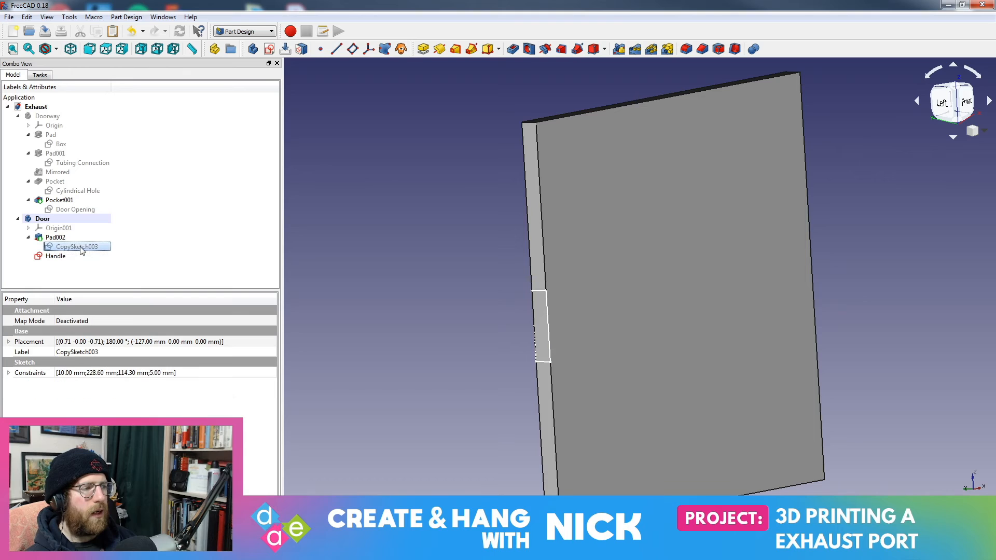
{"action": "left_click", "coordinate": [54, 259]}
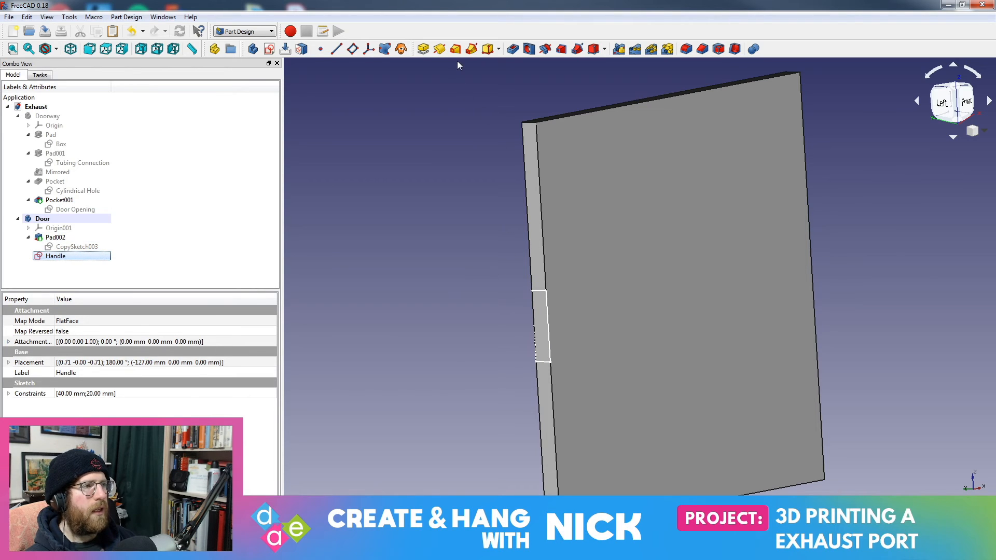
{"action": "left_click", "coordinate": [426, 49]}
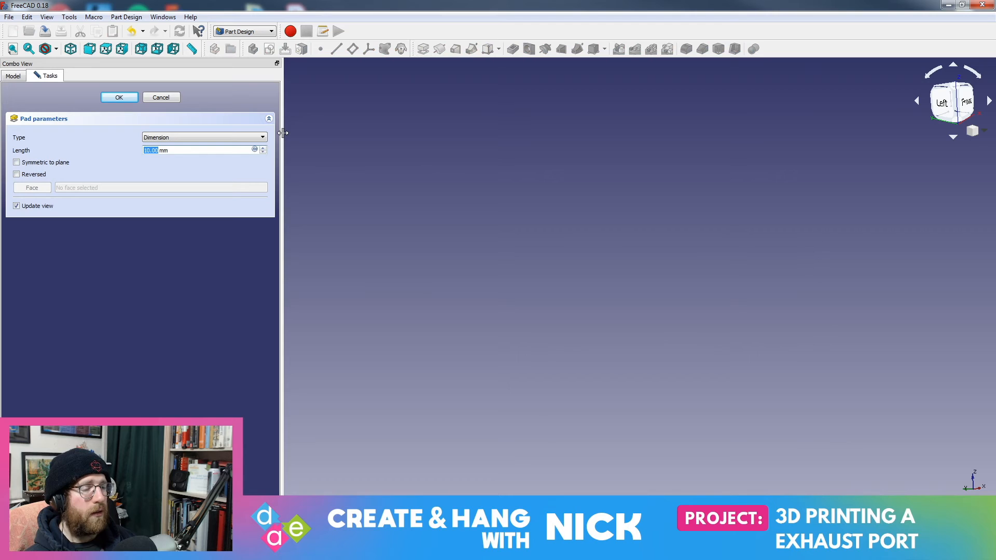
{"action": "left_click", "coordinate": [129, 97]}
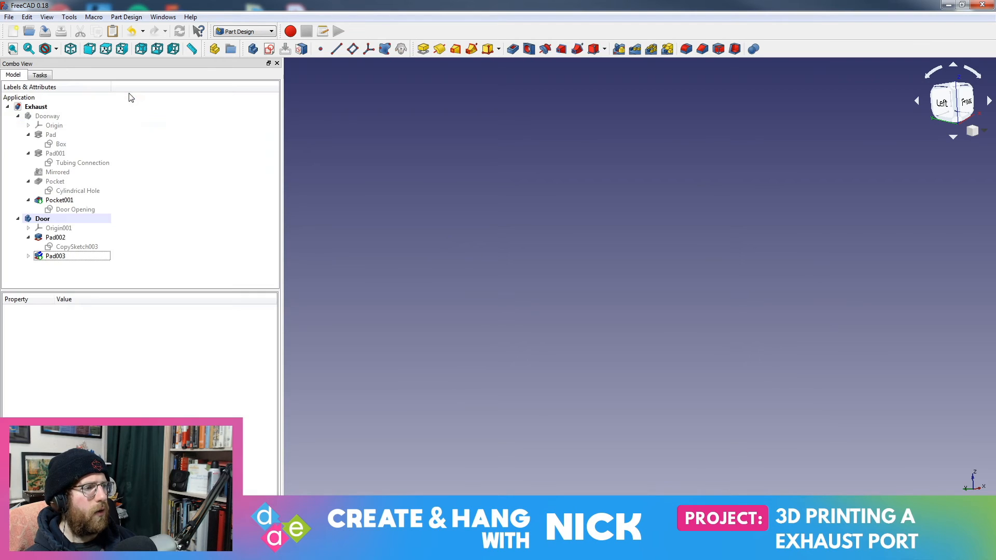
Temporarily show the Door body's origin planes to bring the model back into view
{"action": "left_click", "coordinate": [64, 257]}
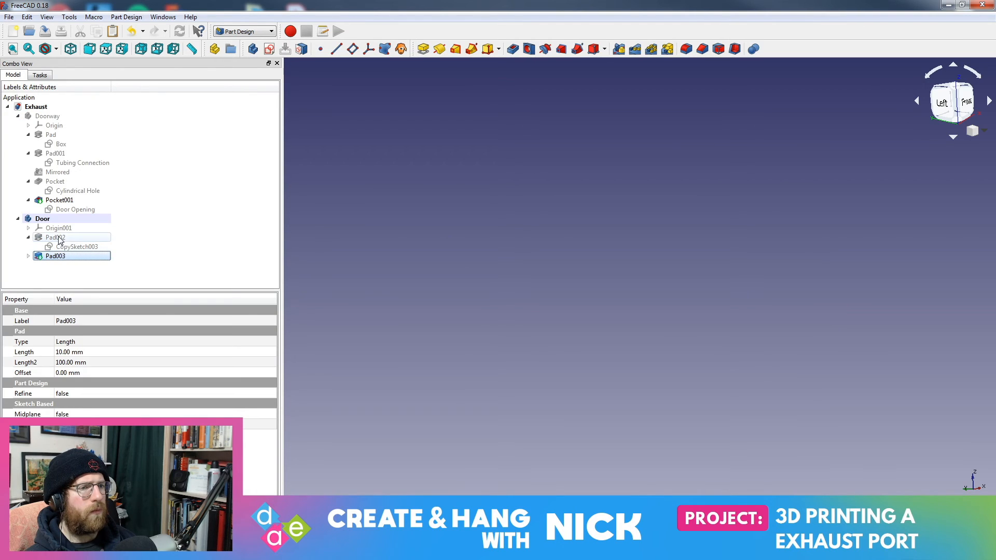
{"action": "left_click", "coordinate": [58, 228]}
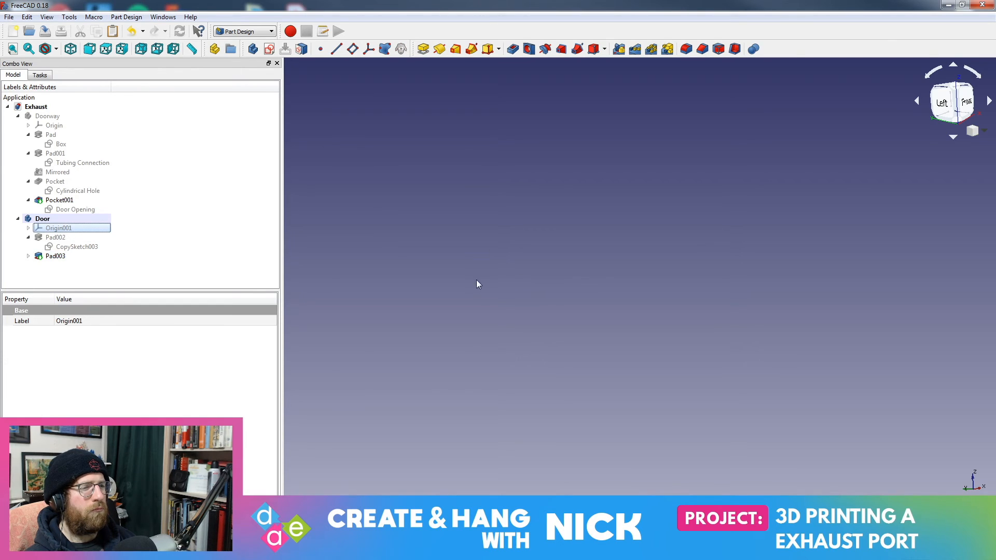
{"action": "key", "text": "space"}
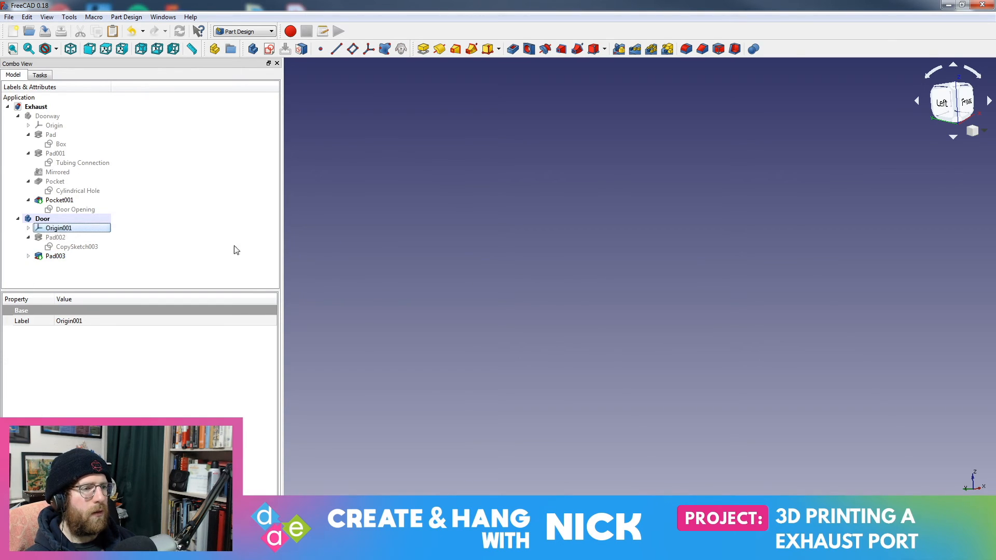
{"action": "scroll", "coordinate": [704, 278], "scroll_direction": "down", "scroll_amount": 7}
{"action": "middle_click_drag", "start_coordinate": [590, 222], "coordinate": [730, 227]}
{"action": "scroll", "coordinate": [703, 280], "scroll_direction": "up", "scroll_amount": 5}
{"action": "scroll", "coordinate": [730, 232], "scroll_direction": "up", "scroll_amount": 2}
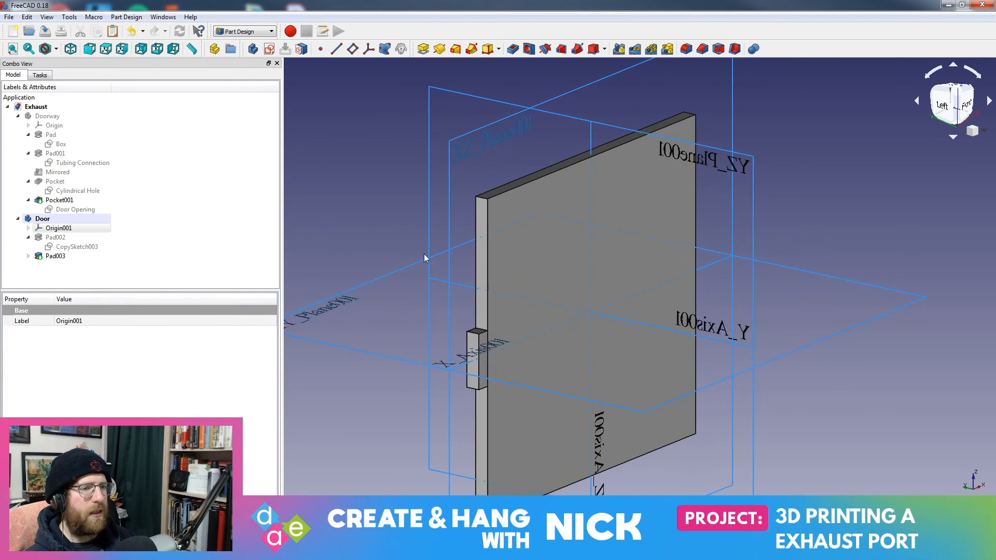
{"action": "left_click", "coordinate": [94, 228]}
{"action": "key", "text": "space"}
Show the Doorway body and check how far the handle protrudes from the door slot
{"action": "middle_click_drag", "start_coordinate": [617, 267], "coordinate": [283, 167]}
{"action": "left_click", "coordinate": [48, 117]}
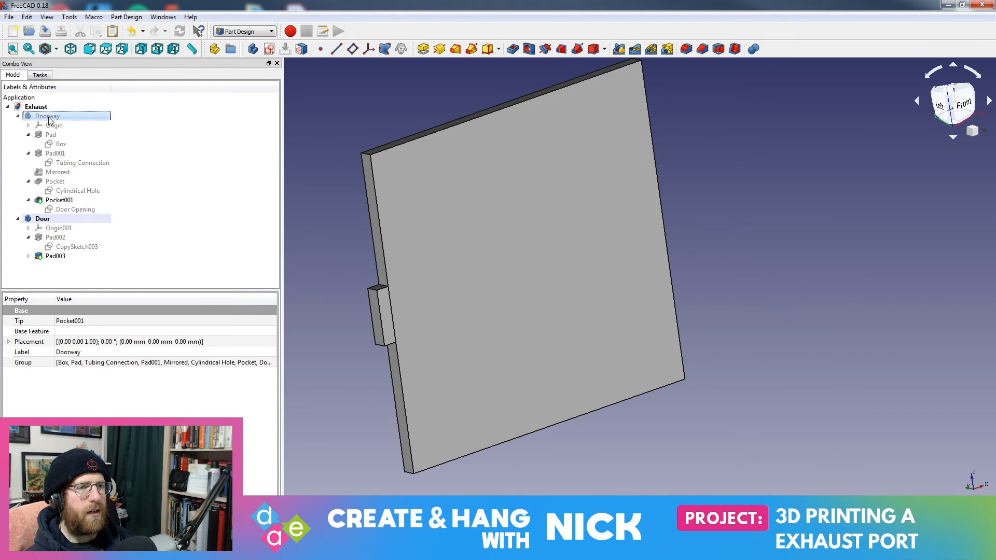
{"action": "key", "text": "space"}
{"action": "scroll", "coordinate": [690, 247], "scroll_direction": "up", "scroll_amount": 4}
{"action": "scroll", "coordinate": [690, 247], "scroll_direction": "down", "scroll_amount": 10}
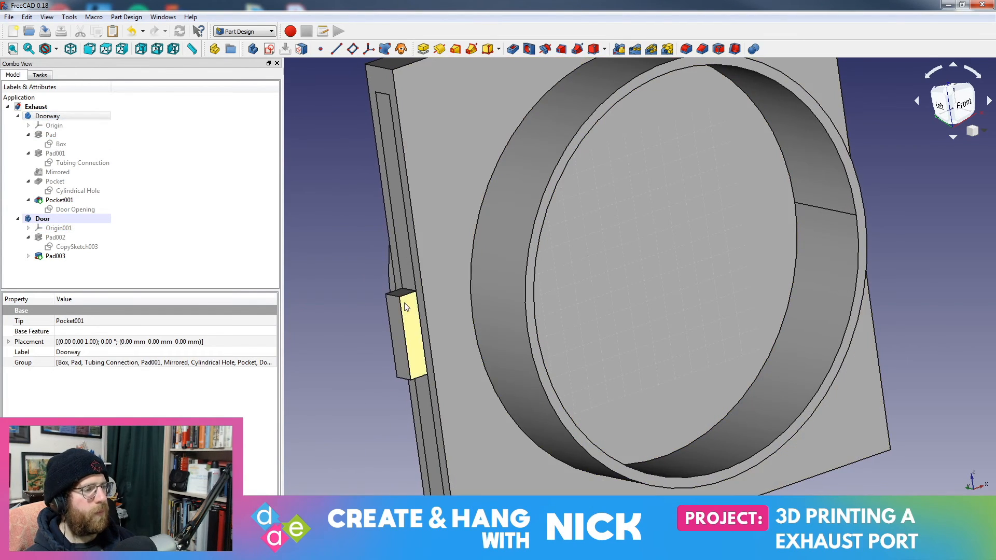
{"action": "middle_click_drag", "start_coordinate": [689, 384], "coordinate": [643, 296]}
{"action": "scroll", "coordinate": [642, 298], "scroll_direction": "up", "scroll_amount": 7}
Set the handle pad's length to 20 mm
{"action": "double_click", "coordinate": [49, 257]}
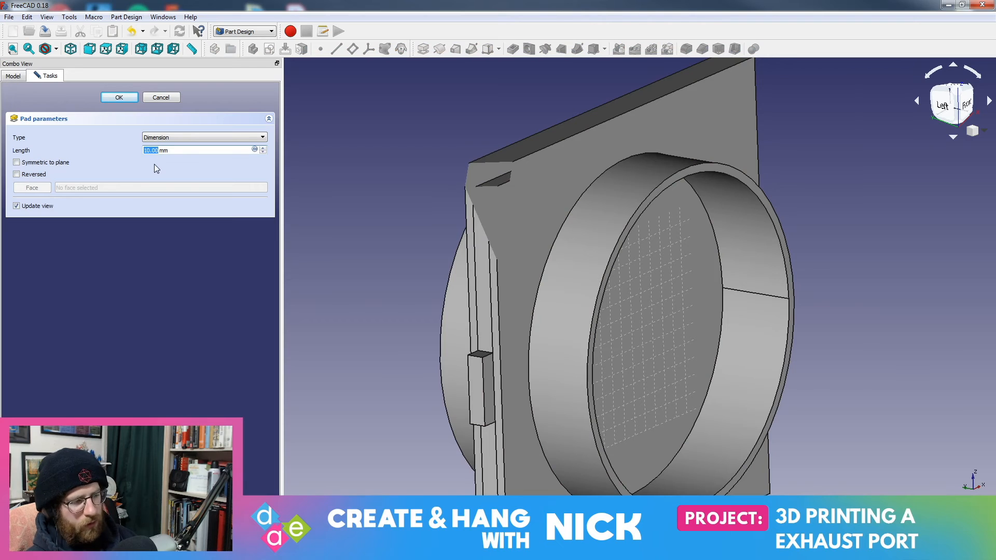
{"action": "type", "text": "20"}
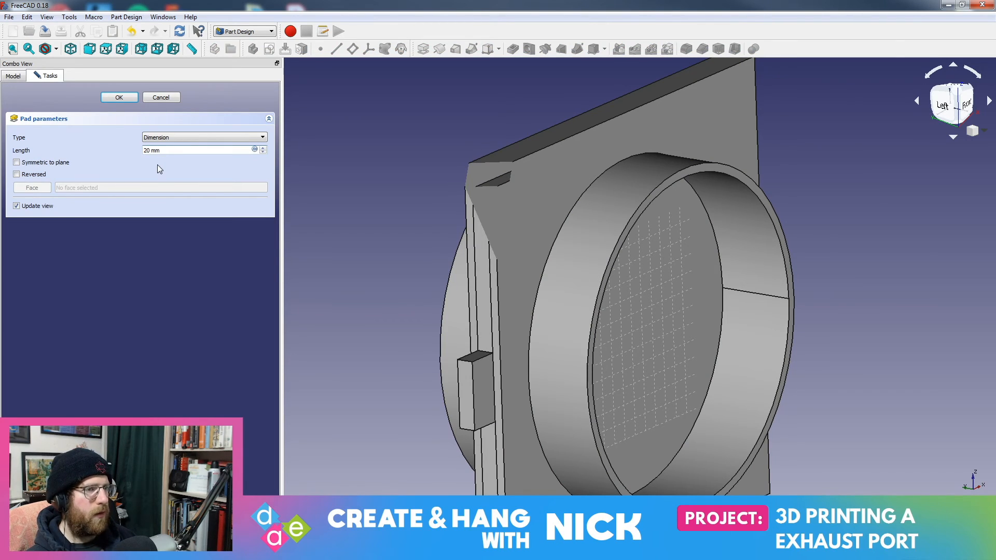
{"action": "key", "text": "Return"}
Examine the extended handle and the door's fit in the doorway from several angles
{"action": "scroll", "coordinate": [417, 302], "scroll_direction": "down", "scroll_amount": 5}
{"action": "scroll", "coordinate": [480, 370], "scroll_direction": "up", "scroll_amount": 2}
{"action": "middle_click_drag", "start_coordinate": [480, 369], "coordinate": [663, 422]}
{"action": "left_click", "coordinate": [664, 422]}
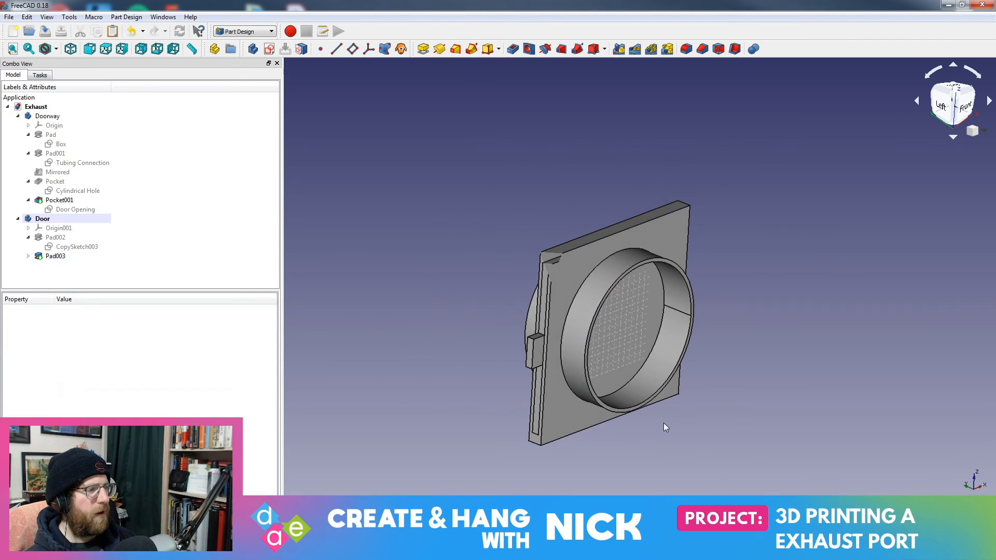
{"action": "scroll", "coordinate": [517, 424], "scroll_direction": "up", "scroll_amount": 2}
{"action": "middle_click_drag", "start_coordinate": [579, 173], "coordinate": [392, 256]}
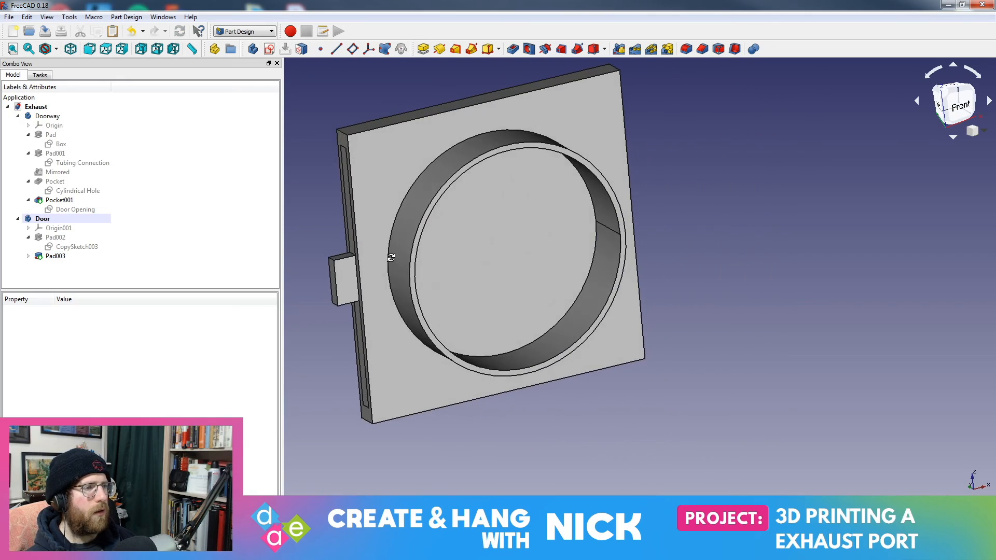
{"action": "middle_click_drag", "start_coordinate": [729, 246], "coordinate": [961, 299]}
{"action": "scroll", "coordinate": [876, 382], "scroll_direction": "up", "scroll_amount": 3}
{"action": "middle_click_drag", "start_coordinate": [876, 382], "coordinate": [744, 400]}
{"action": "scroll", "coordinate": [680, 318], "scroll_direction": "down", "scroll_amount": 5}
{"action": "scroll", "coordinate": [711, 356], "scroll_direction": "up", "scroll_amount": 3}
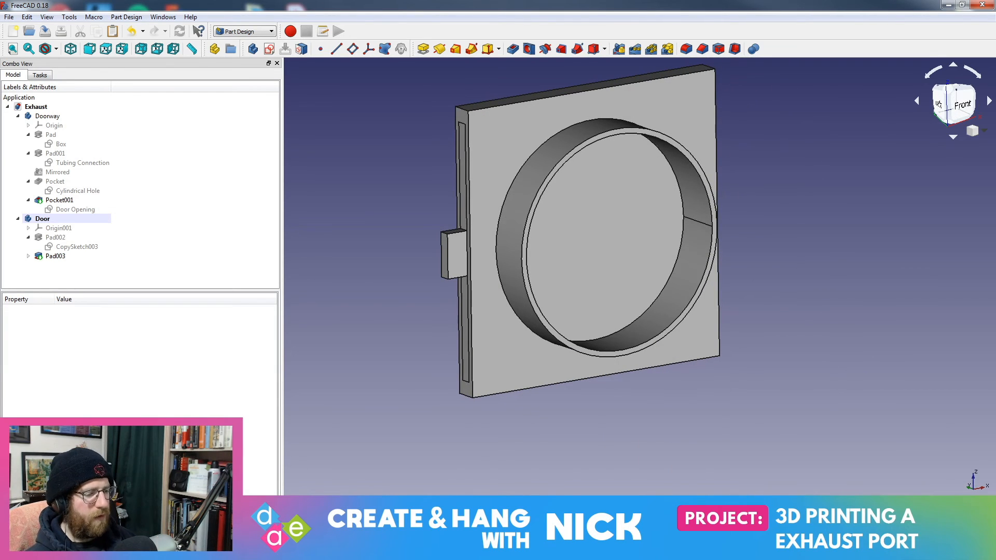
Switch to Blender to review the exhaust port visualisation scene, and return to FreeCAD
{"action": "left_click", "coordinate": [434, 550]}
{"action": "left_click", "coordinate": [374, 508]}
{"action": "left_click_drag", "start_coordinate": [995, 131], "coordinate": [757, 47]}
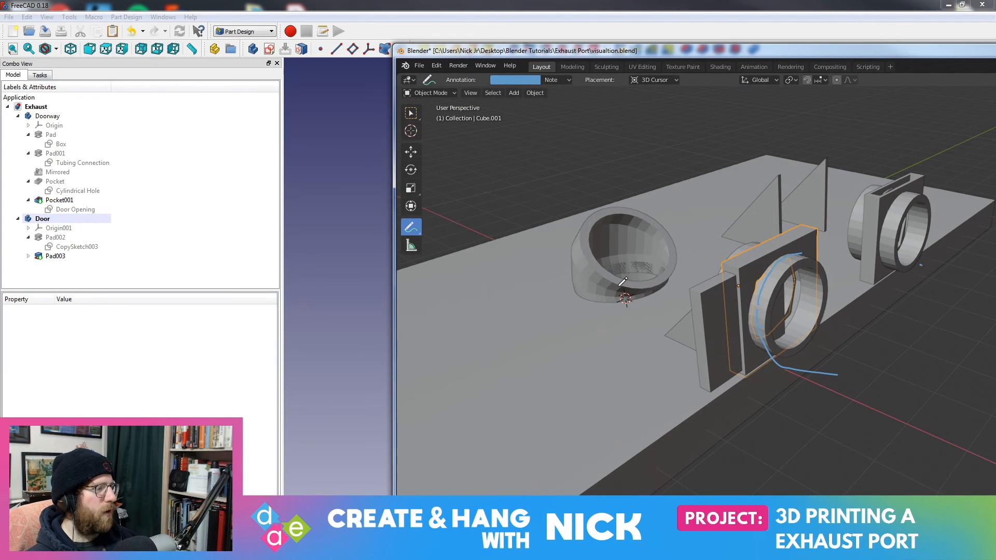
{"action": "middle_click_drag", "start_coordinate": [622, 282], "coordinate": [590, 285]}
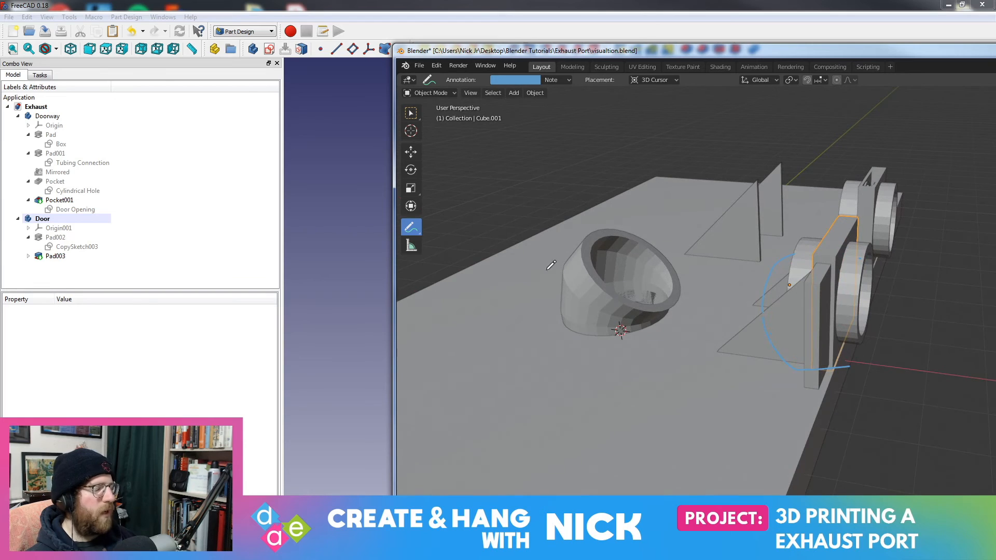
{"action": "left_click", "coordinate": [474, 7]}
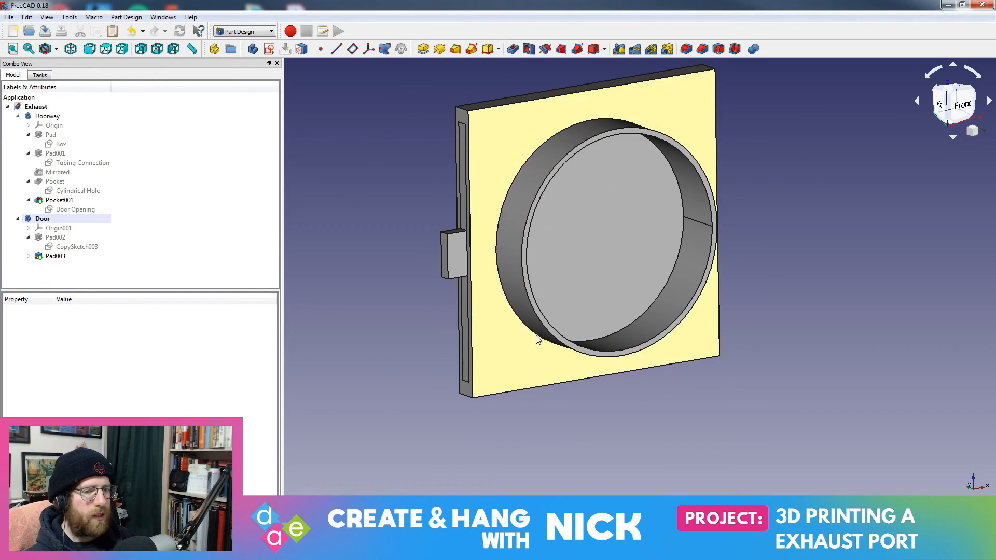
Save the exhaust port document
{"action": "middle_click_drag", "start_coordinate": [551, 309], "coordinate": [557, 328]}
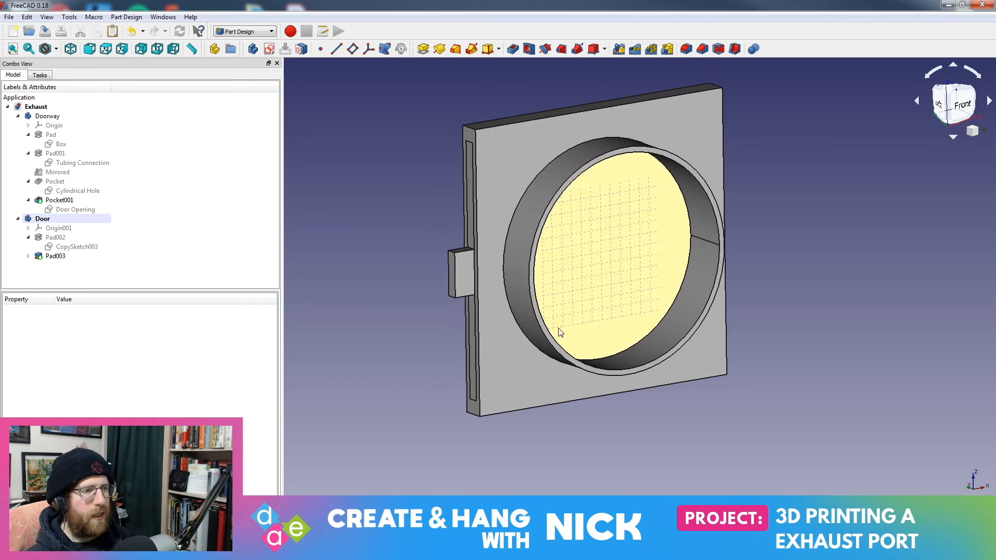
{"action": "left_click", "coordinate": [9, 17]}
{"action": "left_click", "coordinate": [29, 87]}
{"action": "middle_click_drag", "start_coordinate": [609, 210], "coordinate": [671, 265]}
{"action": "scroll", "coordinate": [637, 318], "scroll_direction": "up", "scroll_amount": 1}
{"action": "middle_click_drag", "start_coordinate": [636, 313], "coordinate": [648, 311]}
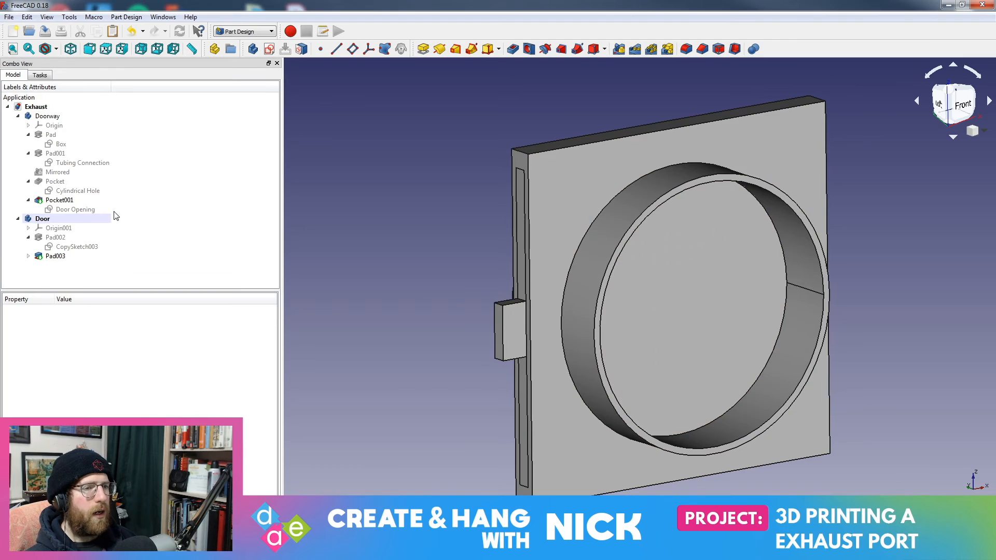
{"action": "left_click", "coordinate": [73, 19]}
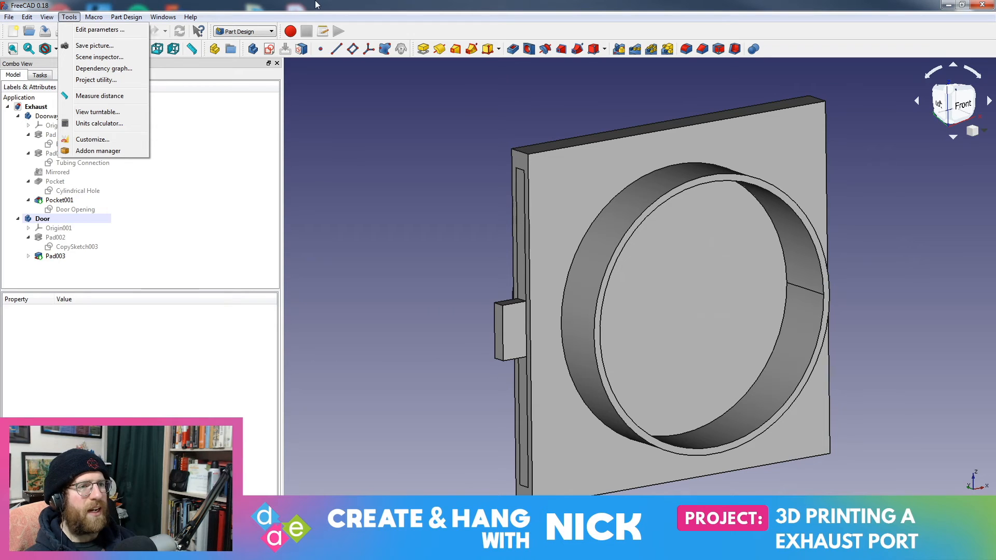
{"action": "mouse_move", "coordinate": [126, 16]}
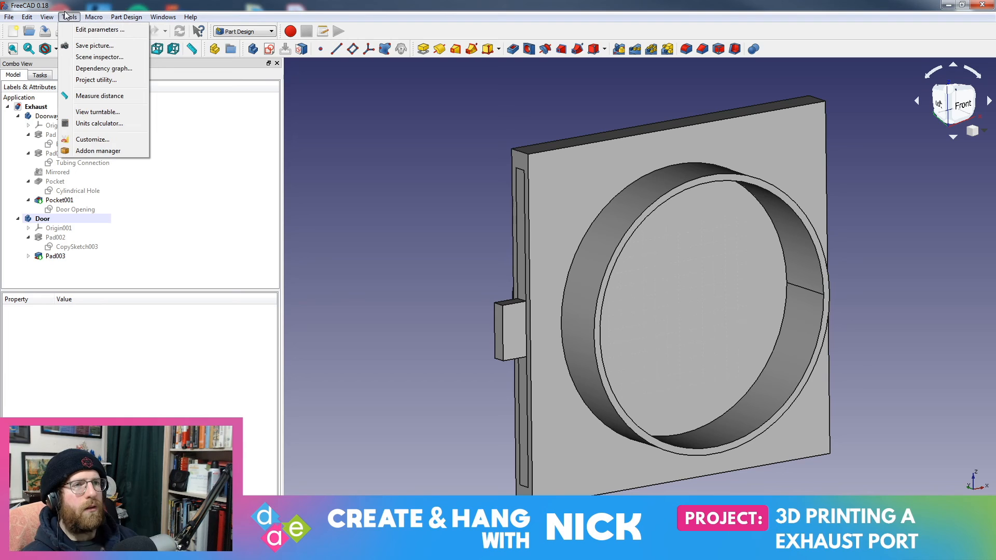
{"action": "left_click", "coordinate": [245, 31]}
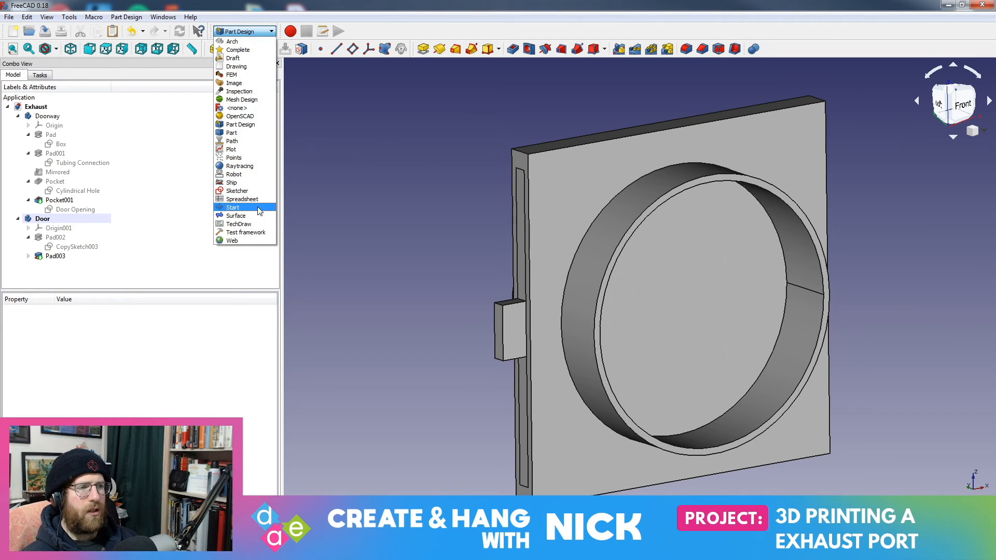
{"action": "left_click", "coordinate": [246, 233]}
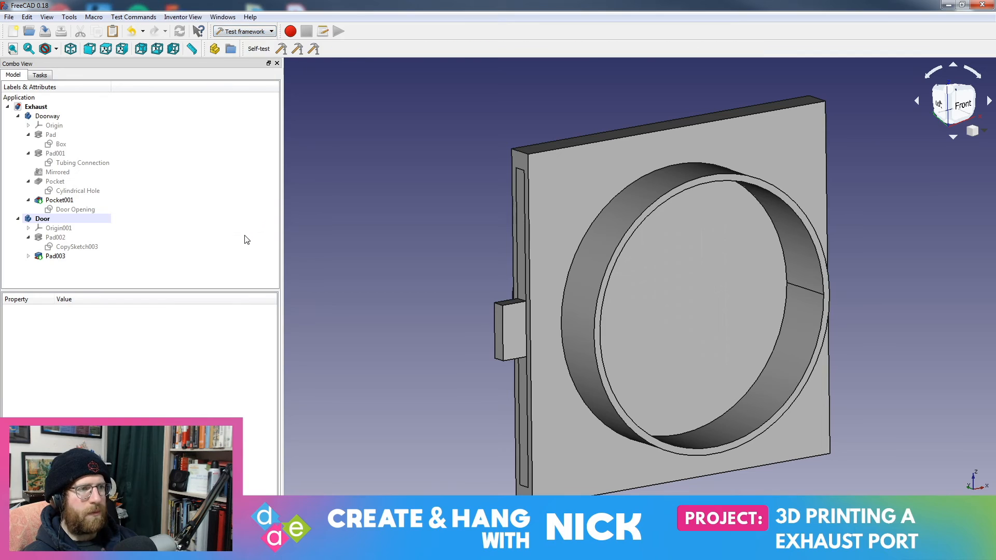
{"action": "left_click", "coordinate": [267, 31]}
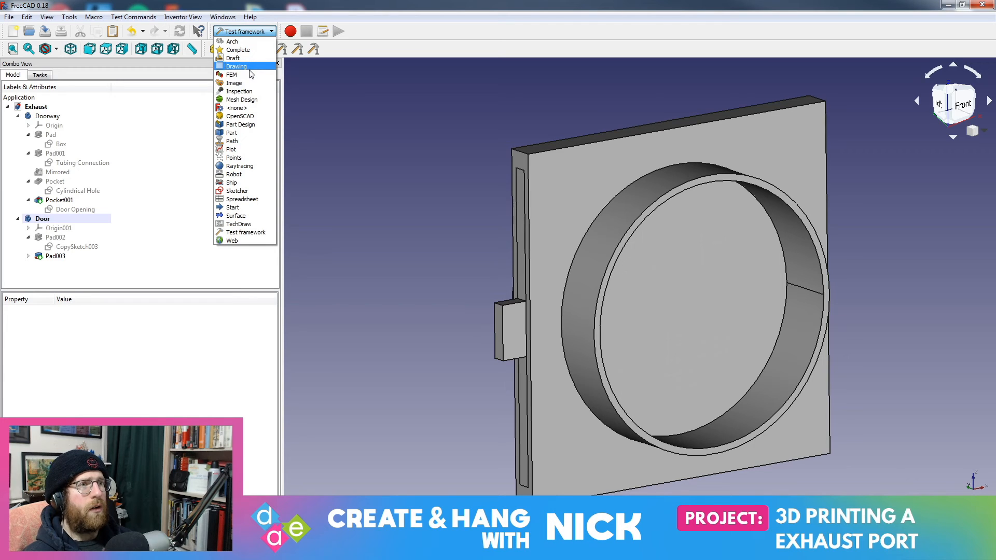
{"action": "left_click", "coordinate": [243, 50]}
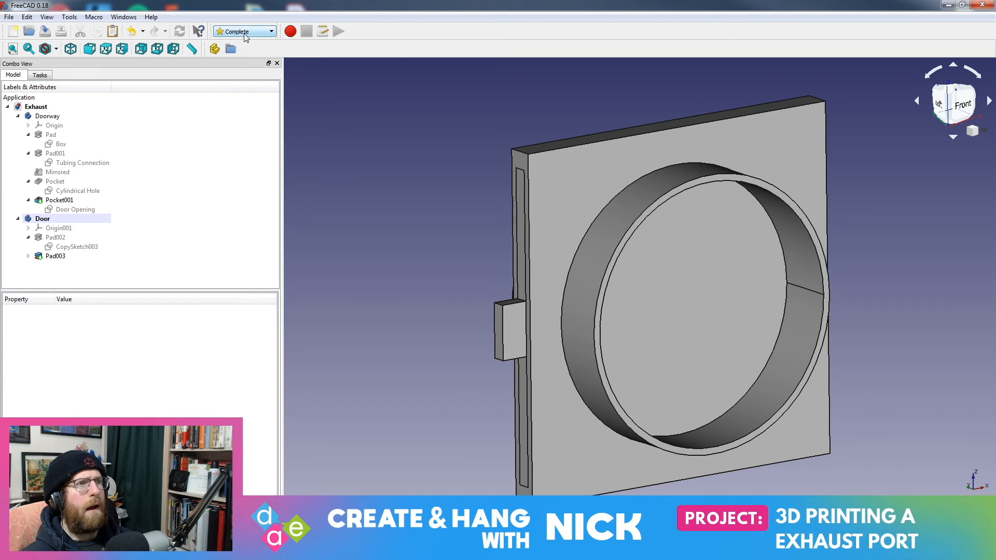
{"action": "left_click", "coordinate": [245, 32]}
{"action": "left_click", "coordinate": [259, 128]}
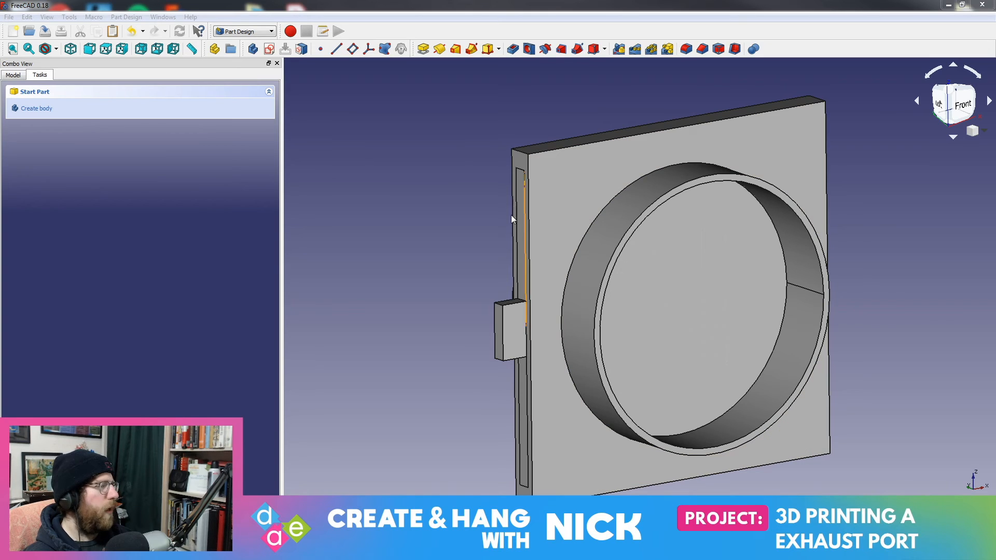
{"action": "left_click", "coordinate": [13, 76]}
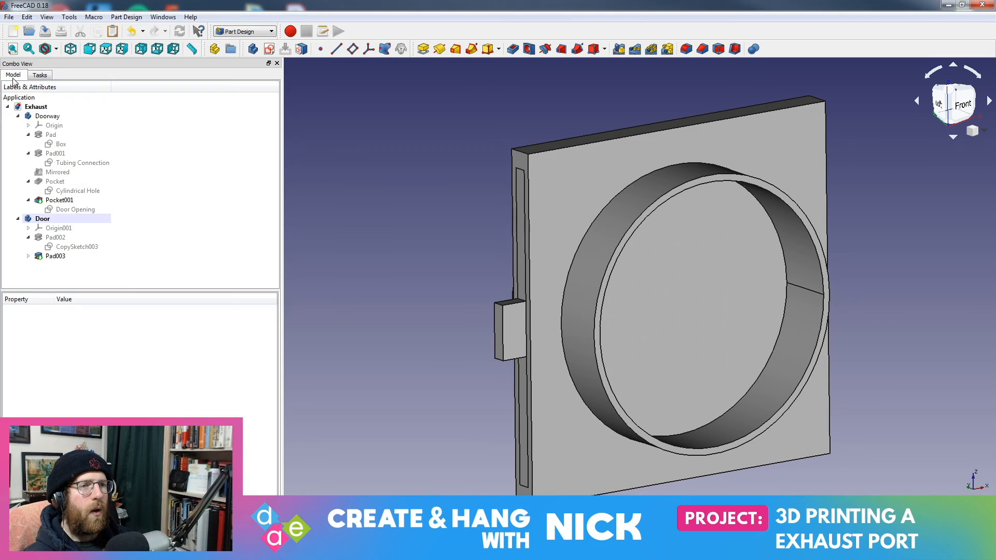
Collapse the Door and Doorway bodies in the model tree
{"action": "left_click", "coordinate": [57, 218]}
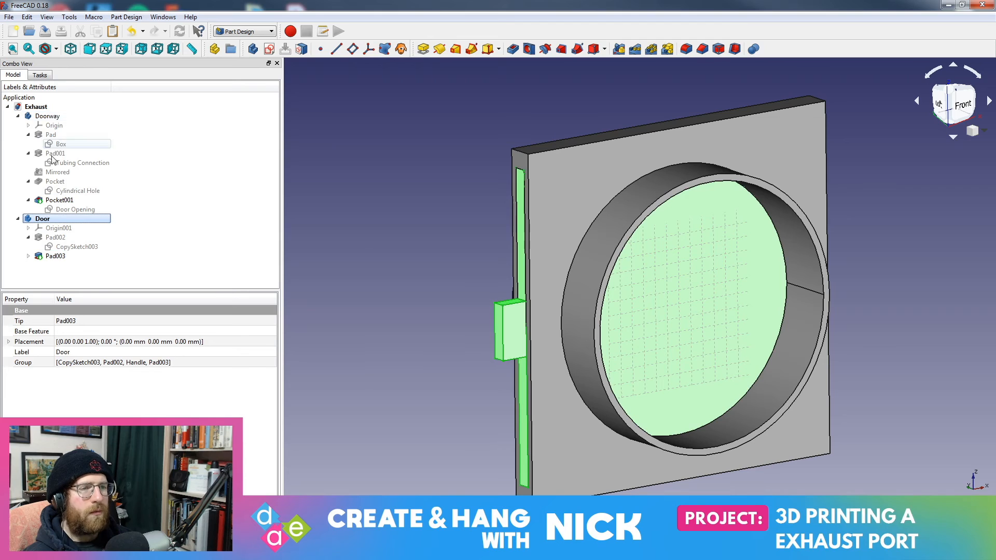
{"action": "left_click", "coordinate": [46, 77]}
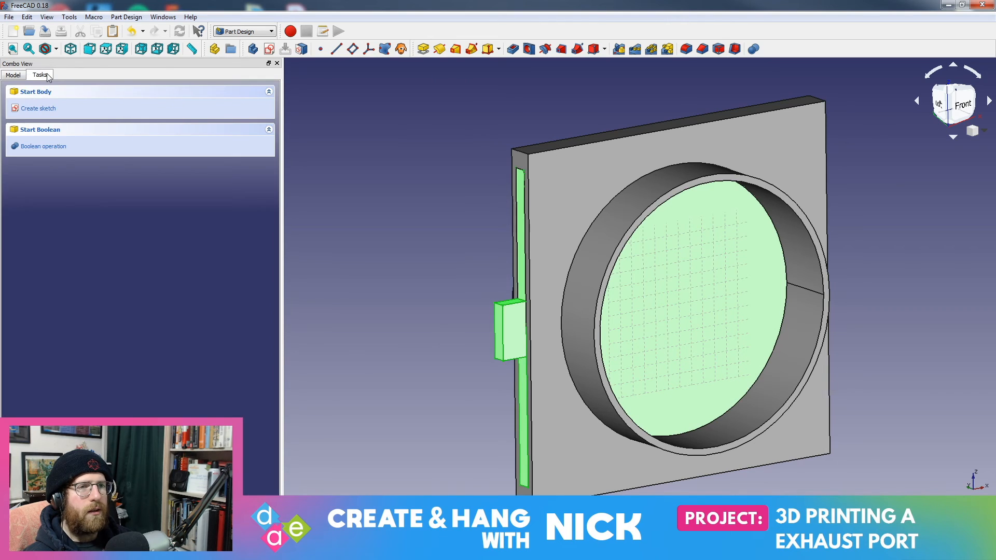
{"action": "left_click", "coordinate": [13, 75]}
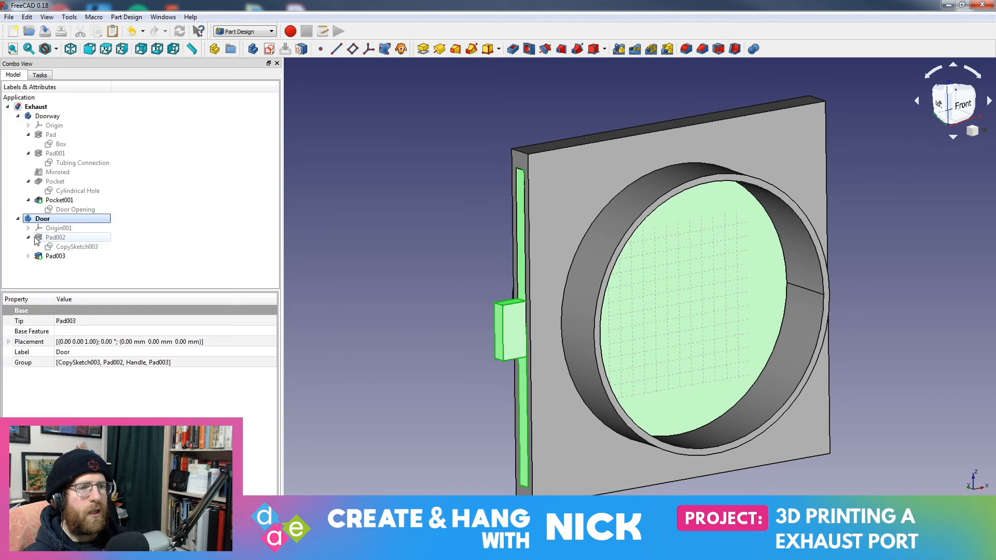
{"action": "left_click", "coordinate": [19, 219]}
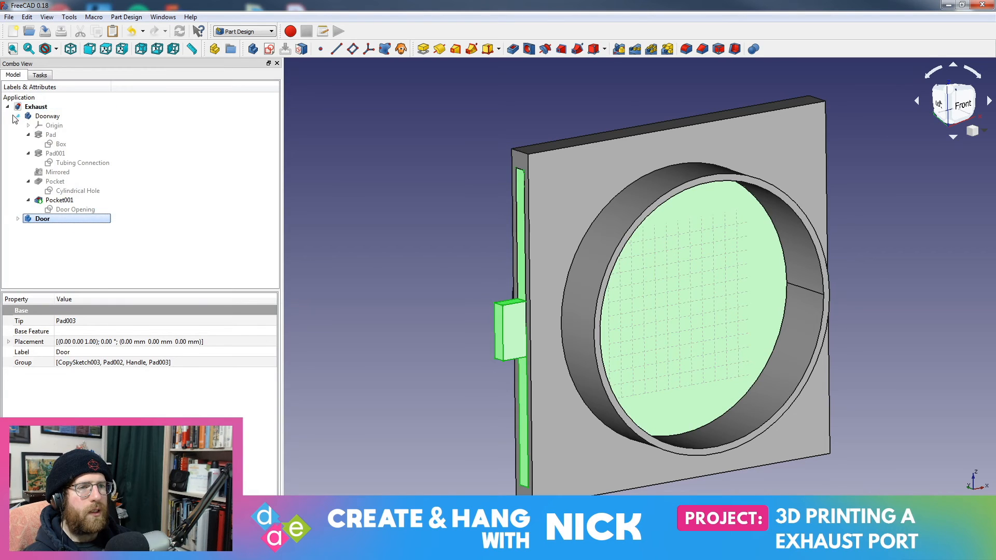
{"action": "left_click", "coordinate": [18, 116]}
{"action": "left_click", "coordinate": [24, 213]}
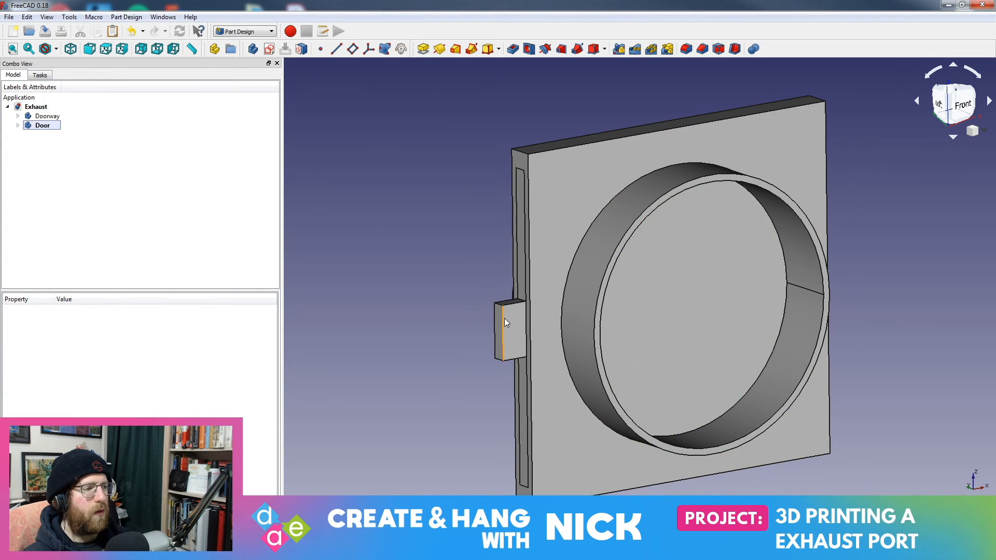
Highlight the Door and Doorway bodies in turn, along with the doorway plate's outer faces, to inspect them
{"action": "left_click", "coordinate": [58, 126]}
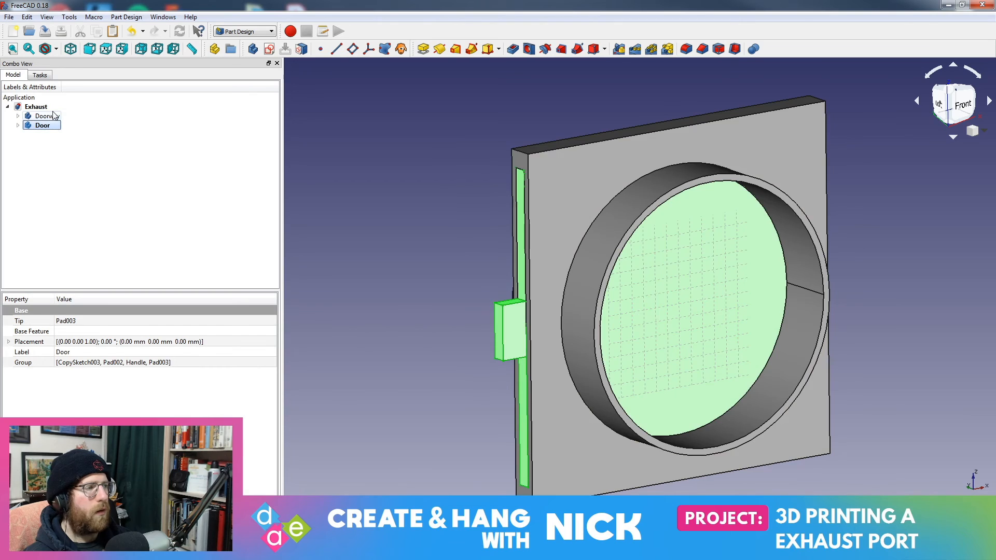
{"action": "left_click", "coordinate": [54, 115]}
{"action": "left_click", "coordinate": [51, 126]}
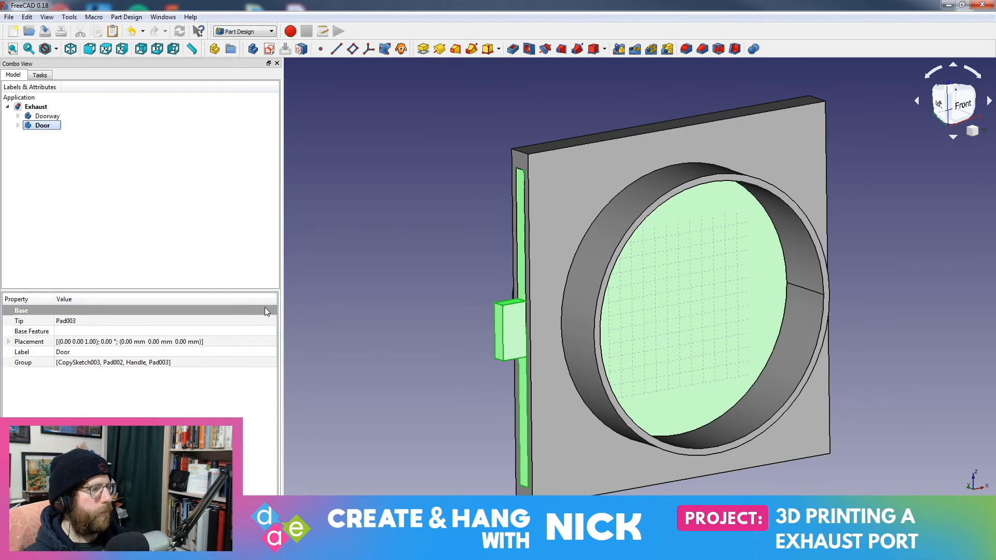
{"action": "left_click", "coordinate": [393, 232]}
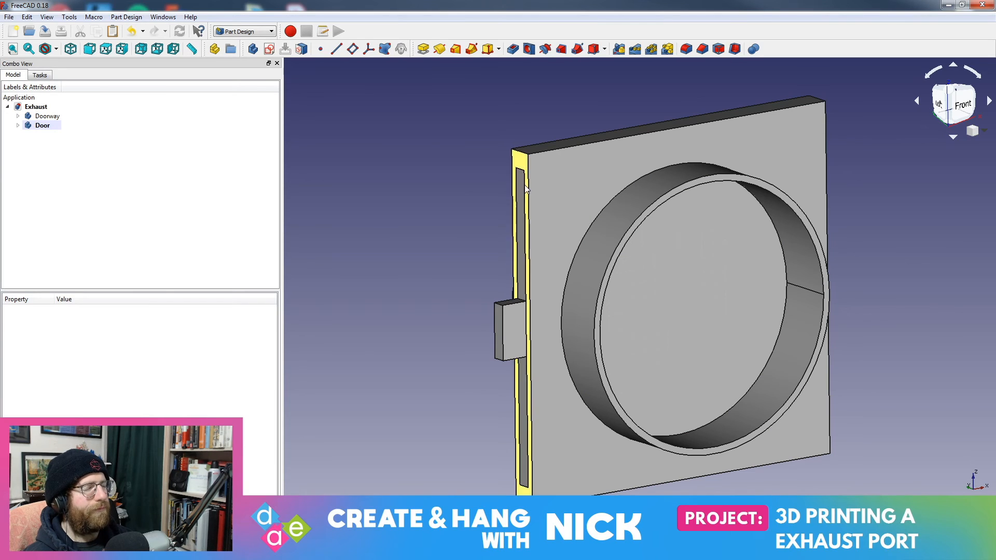
{"action": "left_click", "coordinate": [570, 139]}
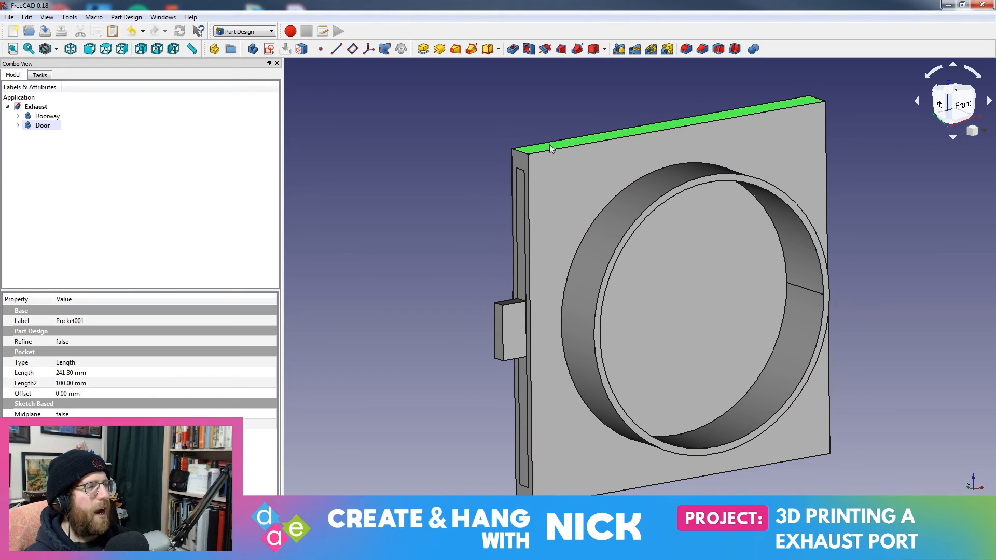
{"action": "left_click", "coordinate": [571, 218]}
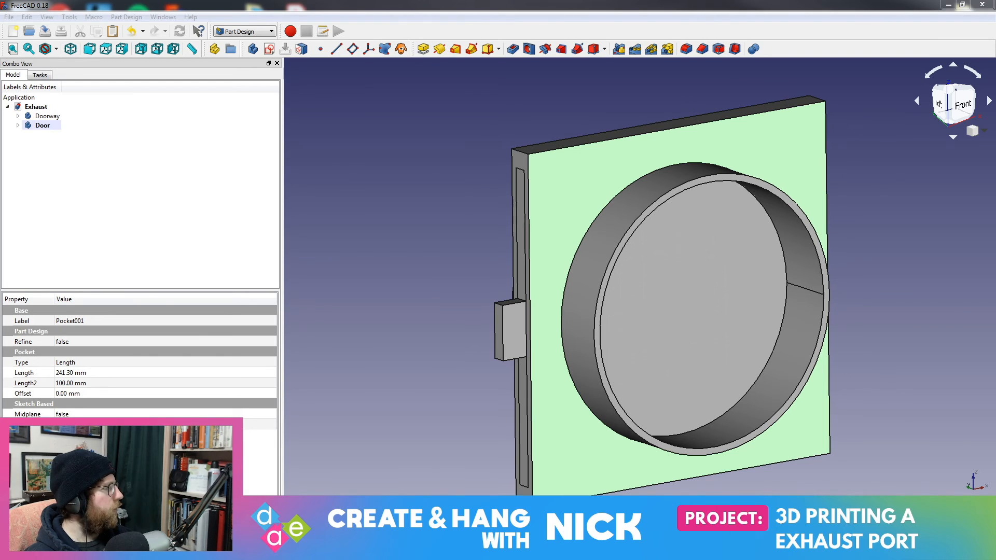
Try sliding the Door body out of the doorway with a placement translation of about 44 mm in negative X
{"action": "left_click", "coordinate": [55, 129]}
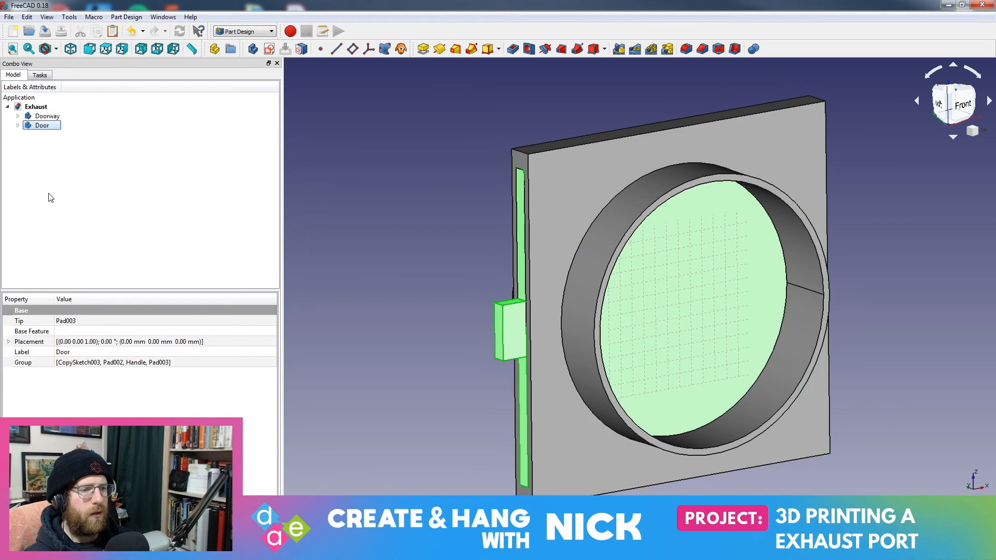
{"action": "left_click", "coordinate": [72, 342]}
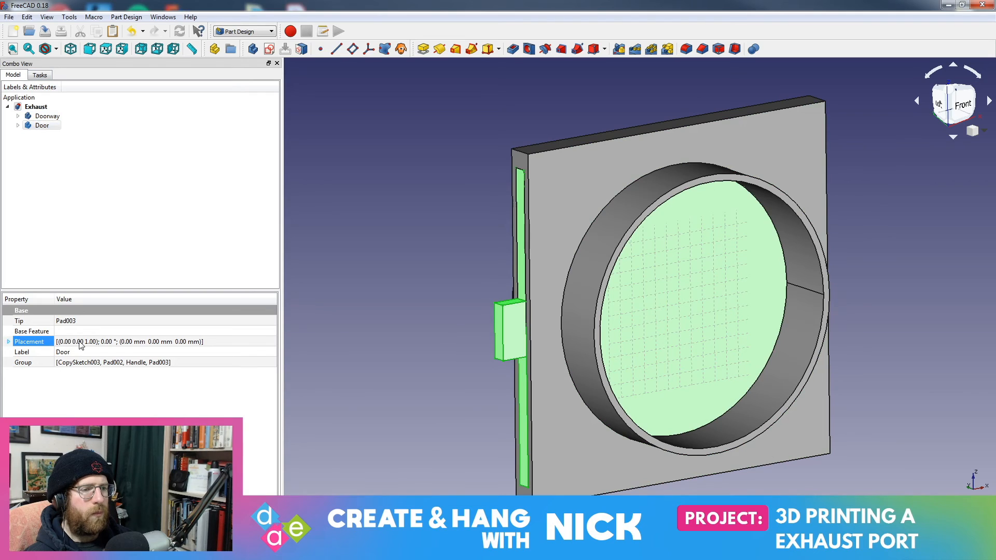
{"action": "left_click", "coordinate": [273, 341]}
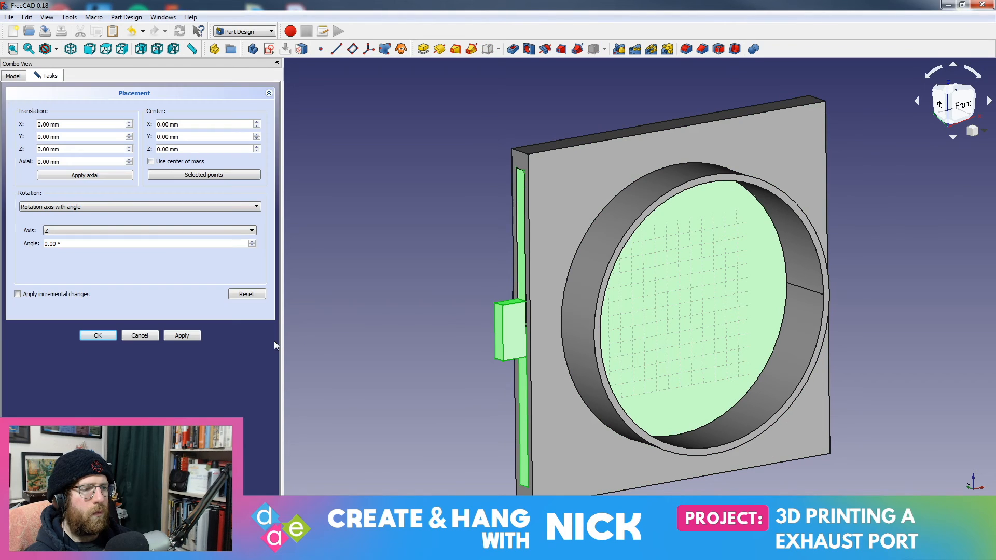
{"action": "left_click", "coordinate": [131, 123]}
{"action": "left_click", "coordinate": [132, 123]}
{"action": "left_click", "coordinate": [131, 122]}
{"action": "left_click", "coordinate": [132, 122]}
{"action": "left_click", "coordinate": [131, 122]}
{"action": "left_click", "coordinate": [132, 122]}
{"action": "left_click", "coordinate": [132, 126]}
{"action": "left_click", "coordinate": [132, 126]}
{"action": "left_click", "coordinate": [132, 126]}
{"action": "left_click", "coordinate": [132, 126]}
{"action": "left_click", "coordinate": [132, 126]}
{"action": "left_click", "coordinate": [133, 126]}
{"action": "left_click", "coordinate": [132, 126]}
{"action": "left_click", "coordinate": [133, 126]}
{"action": "left_click", "coordinate": [132, 126]}
{"action": "left_click", "coordinate": [132, 126]}
{"action": "left_click", "coordinate": [132, 126]}
{"action": "left_click", "coordinate": [132, 126]}
{"action": "left_click", "coordinate": [132, 126]}
{"action": "left_click", "coordinate": [132, 126]}
{"action": "left_click", "coordinate": [132, 126]}
{"action": "left_click", "coordinate": [132, 126]}
{"action": "left_click", "coordinate": [132, 126]}
{"action": "left_click", "coordinate": [132, 126]}
{"action": "left_click", "coordinate": [132, 126]}
{"action": "left_click", "coordinate": [132, 126]}
{"action": "left_click", "coordinate": [132, 126]}
{"action": "left_click", "coordinate": [132, 126]}
{"action": "left_click", "coordinate": [132, 126]}
{"action": "left_click", "coordinate": [133, 126]}
{"action": "left_click", "coordinate": [132, 126]}
{"action": "left_click", "coordinate": [132, 126]}
{"action": "left_click", "coordinate": [132, 126]}
{"action": "left_click", "coordinate": [132, 126]}
{"action": "left_click", "coordinate": [132, 126]}
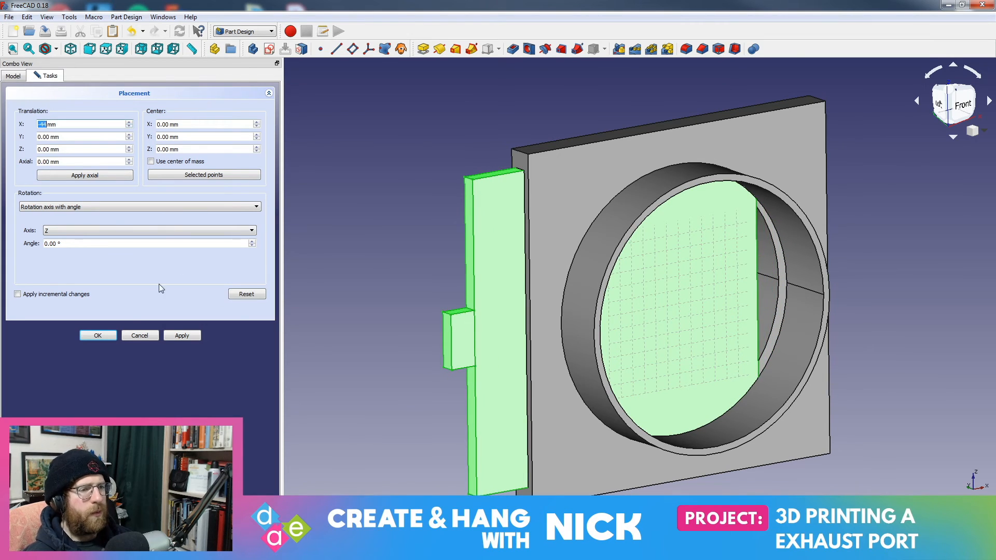
{"action": "left_click", "coordinate": [146, 337]}
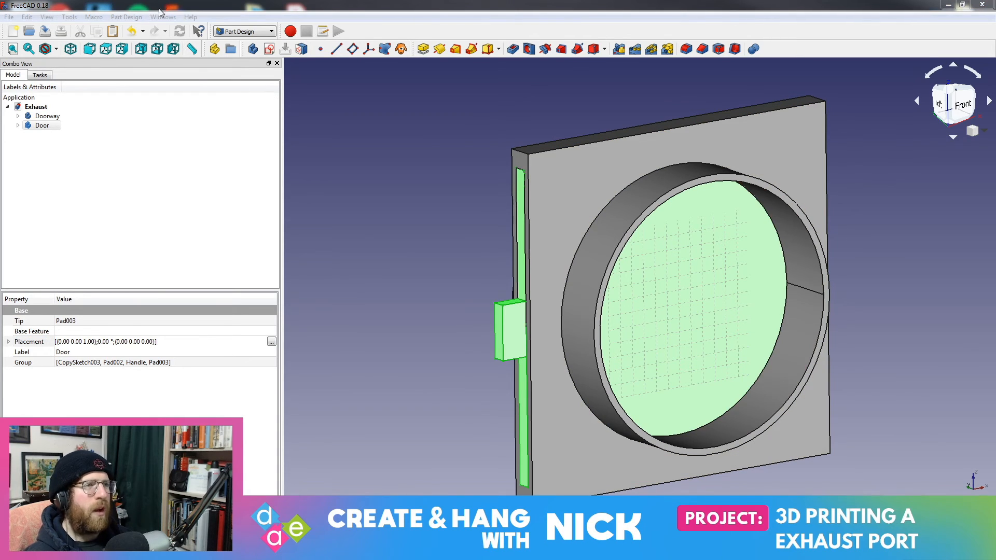
{"action": "left_click", "coordinate": [106, 5]}
{"action": "left_click", "coordinate": [126, 17]}
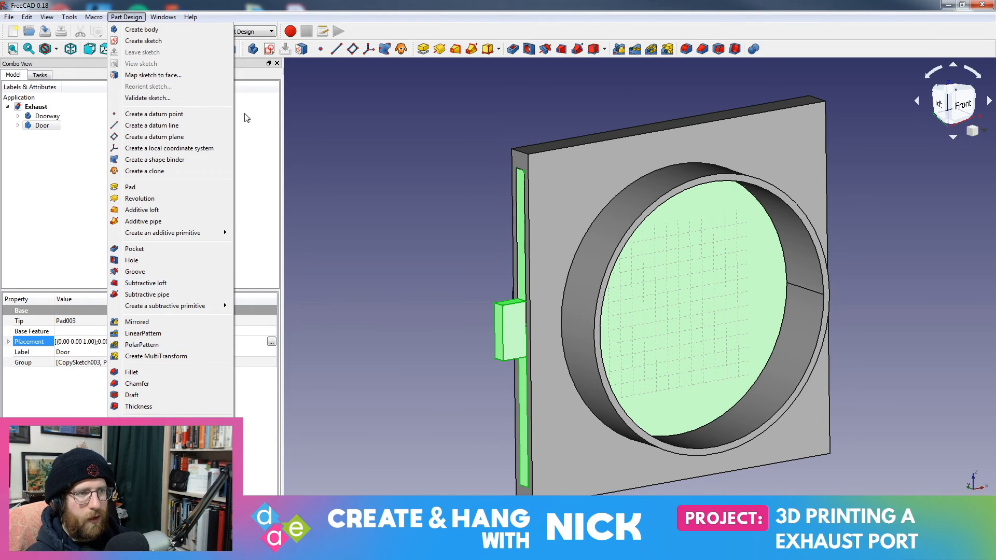
{"action": "left_click", "coordinate": [99, 12]}
{"action": "left_click", "coordinate": [98, 13]}
{"action": "mouse_move", "coordinate": [77, 13]}
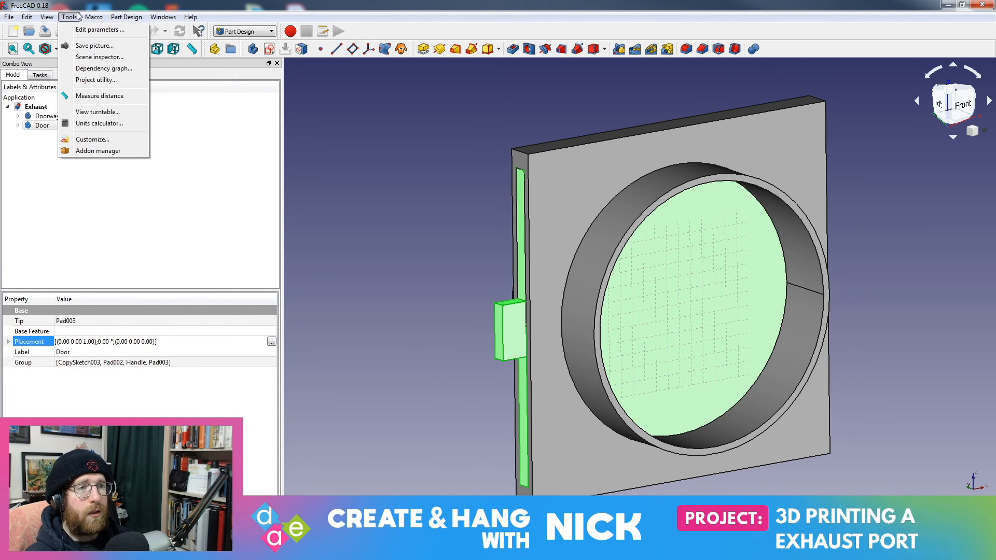
{"action": "left_click", "coordinate": [69, 17]}
{"action": "left_click", "coordinate": [126, 16]}
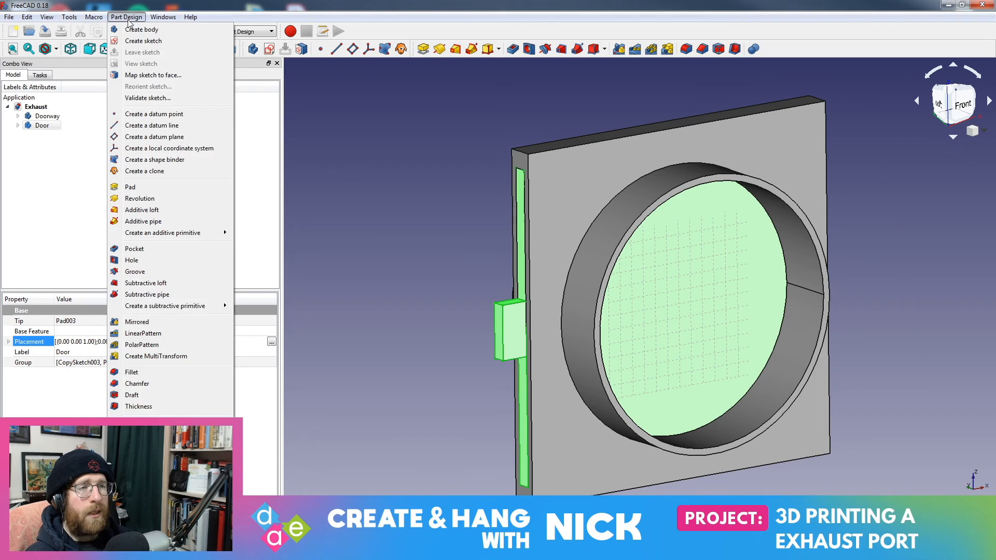
{"action": "mouse_move", "coordinate": [171, 18]}
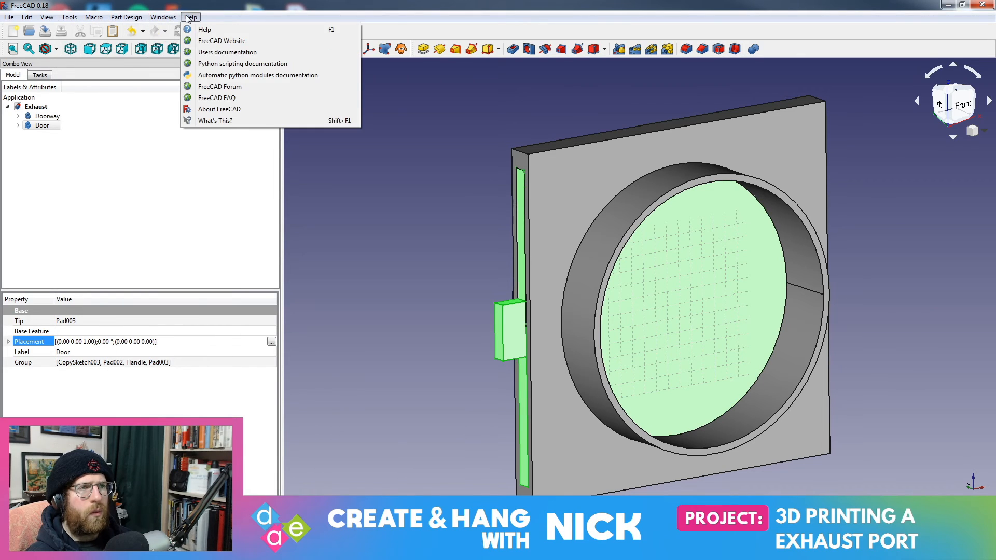
{"action": "mouse_move", "coordinate": [62, 20]}
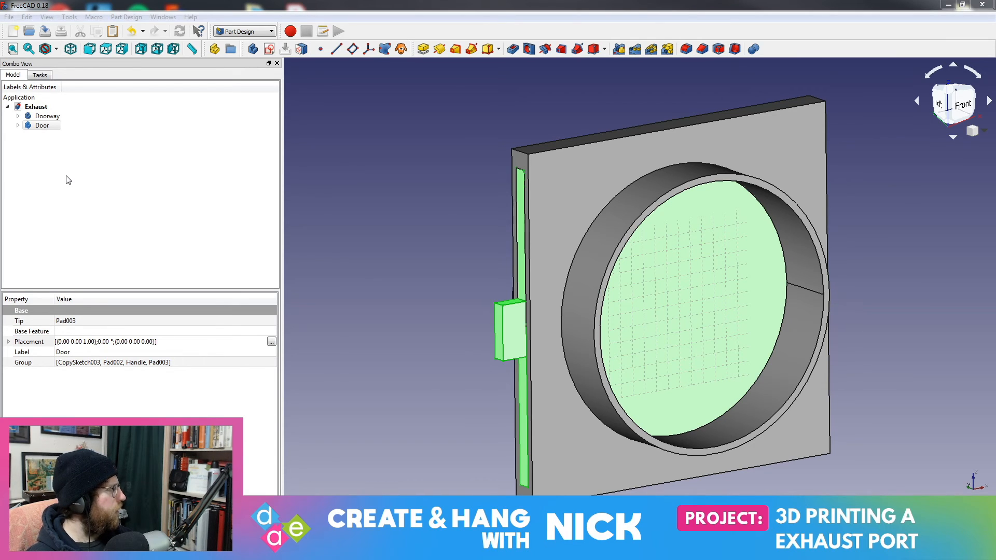
Transform the Door body by sliding it partway out of the doorway along the X axis
{"action": "left_click", "coordinate": [27, 127]}
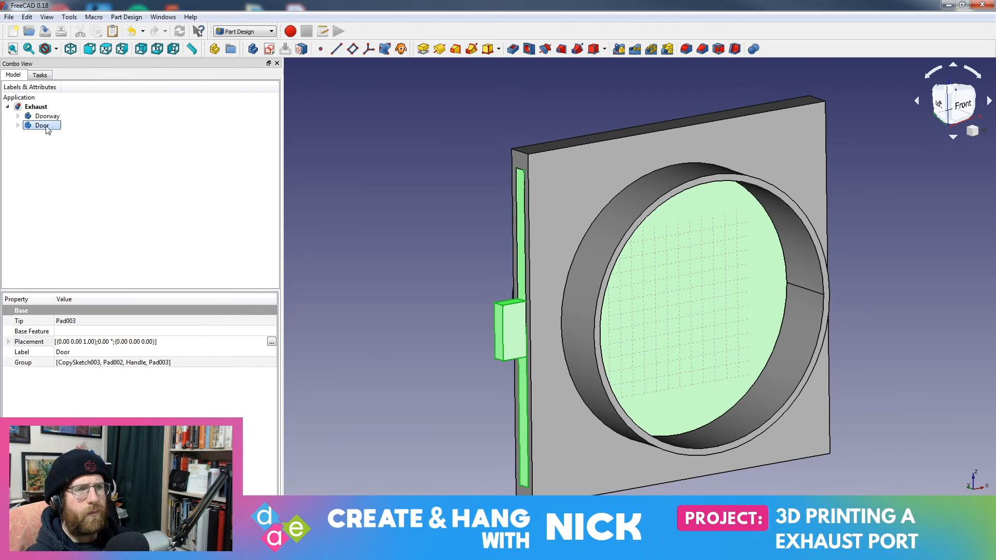
{"action": "right_click", "coordinate": [46, 129]}
{"action": "left_click", "coordinate": [77, 151]}
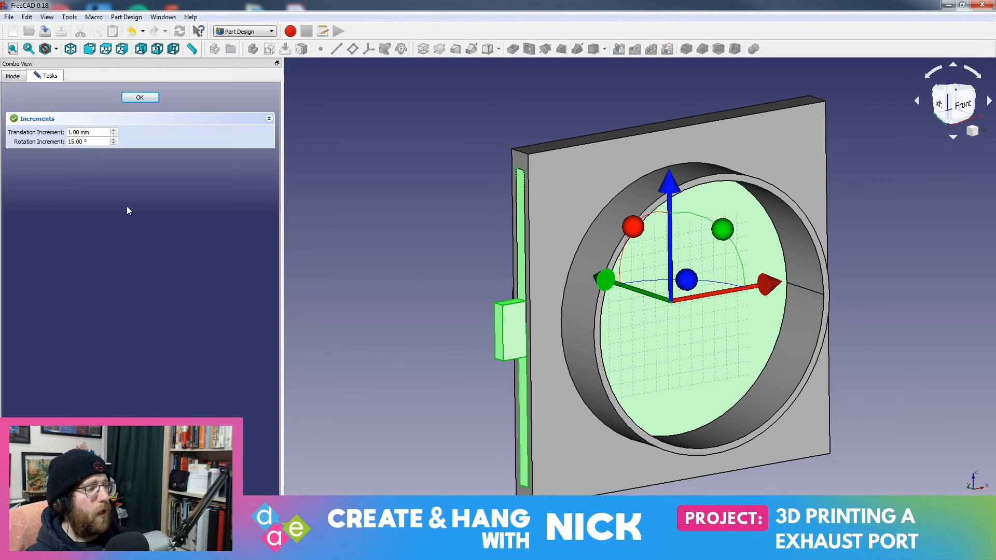
{"action": "left_click_drag", "start_coordinate": [770, 286], "coordinate": [689, 317]}
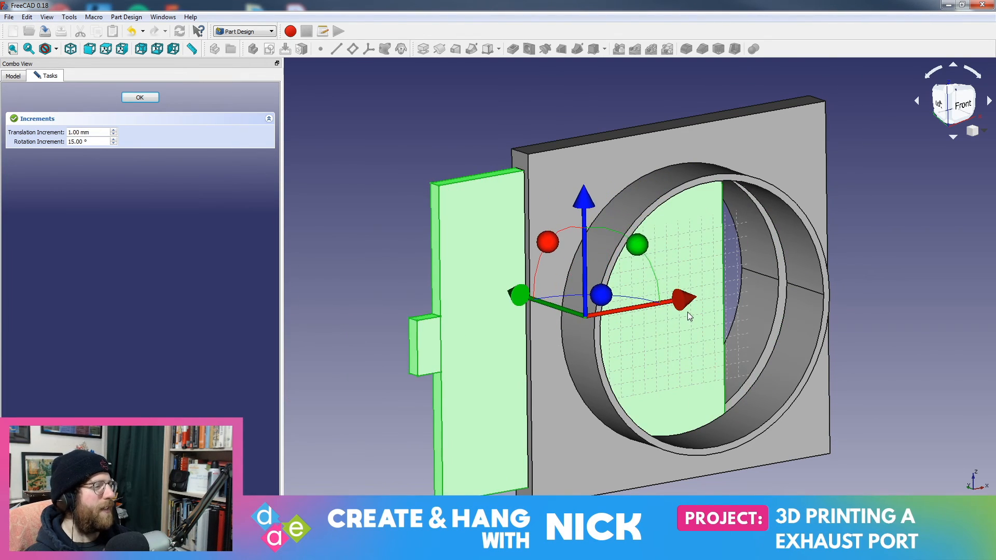
Undo the Door body's last move and close the transform
{"action": "key", "text": "ctrl+z"}
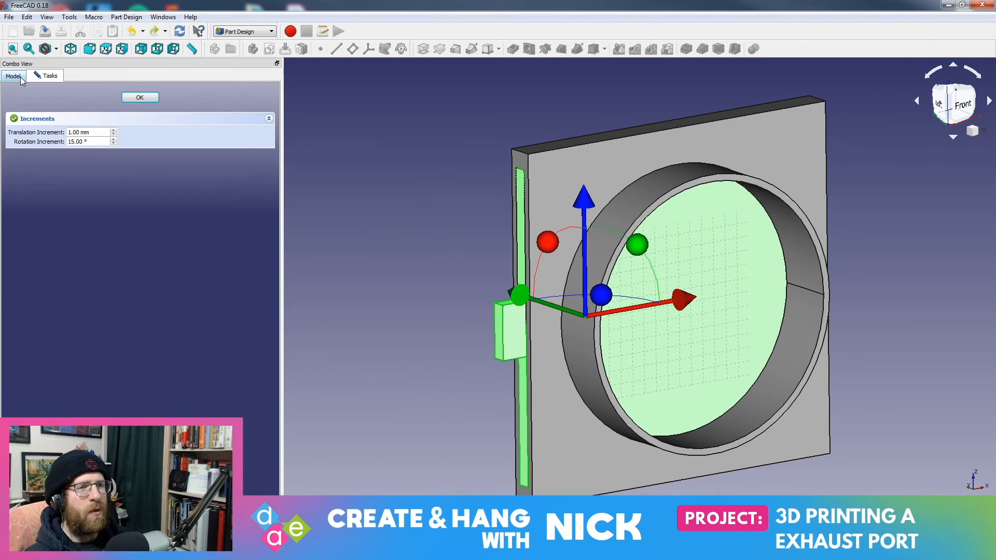
{"action": "left_click", "coordinate": [20, 77]}
{"action": "left_click", "coordinate": [53, 152]}
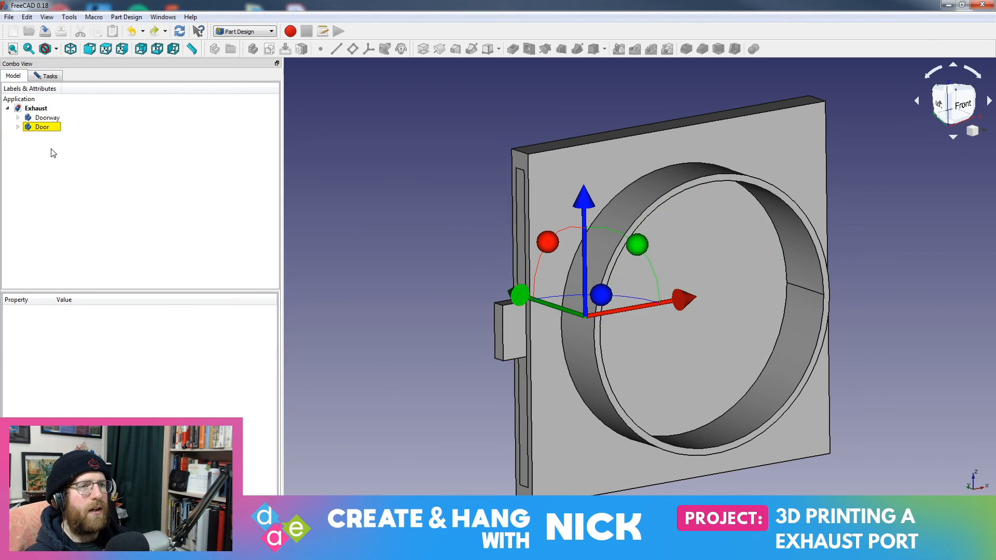
{"action": "left_click", "coordinate": [58, 128]}
{"action": "left_click", "coordinate": [48, 76]}
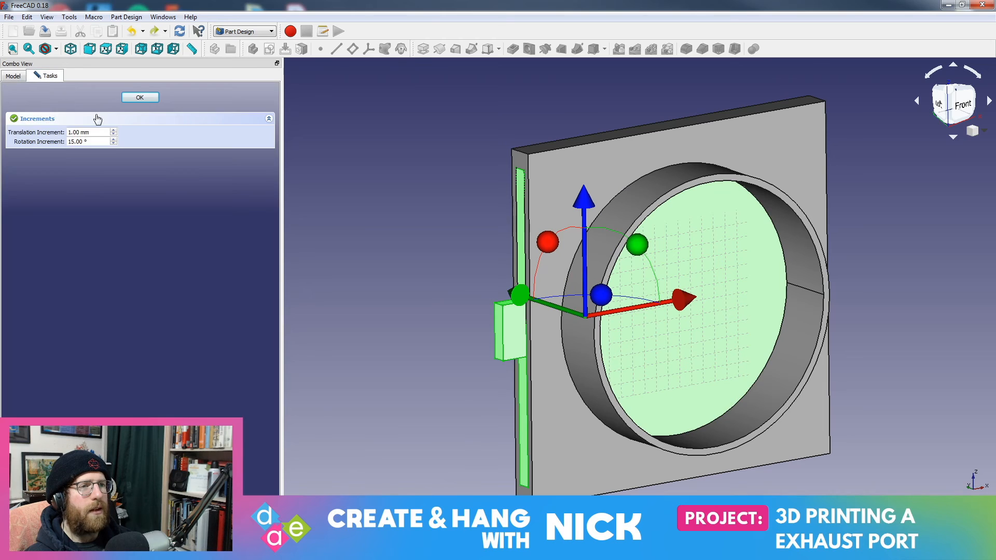
{"action": "left_click", "coordinate": [147, 98]}
{"action": "left_click", "coordinate": [447, 224]}
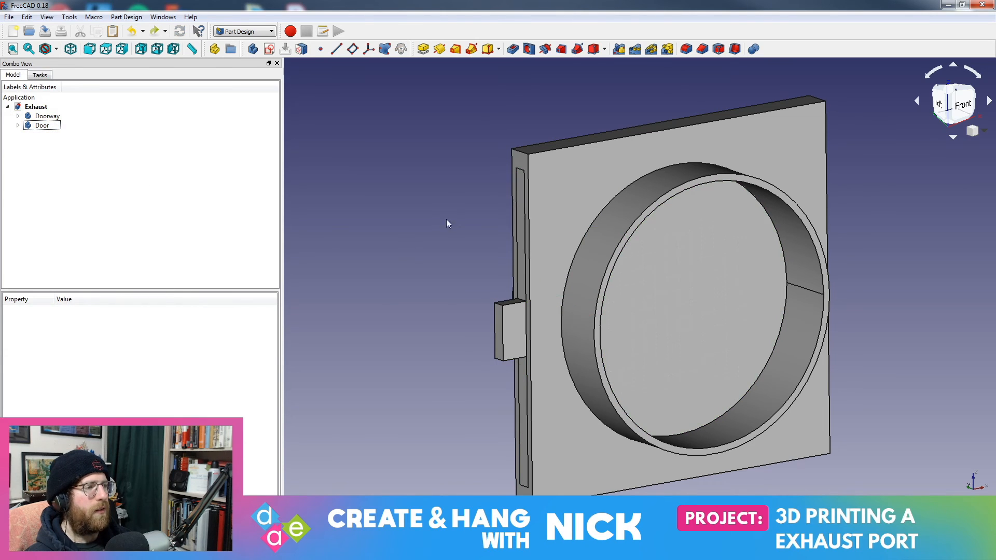
Highlight the Doorway body in the model and save the Exhaust document
{"action": "left_click", "coordinate": [595, 221]}
{"action": "left_click", "coordinate": [48, 117]}
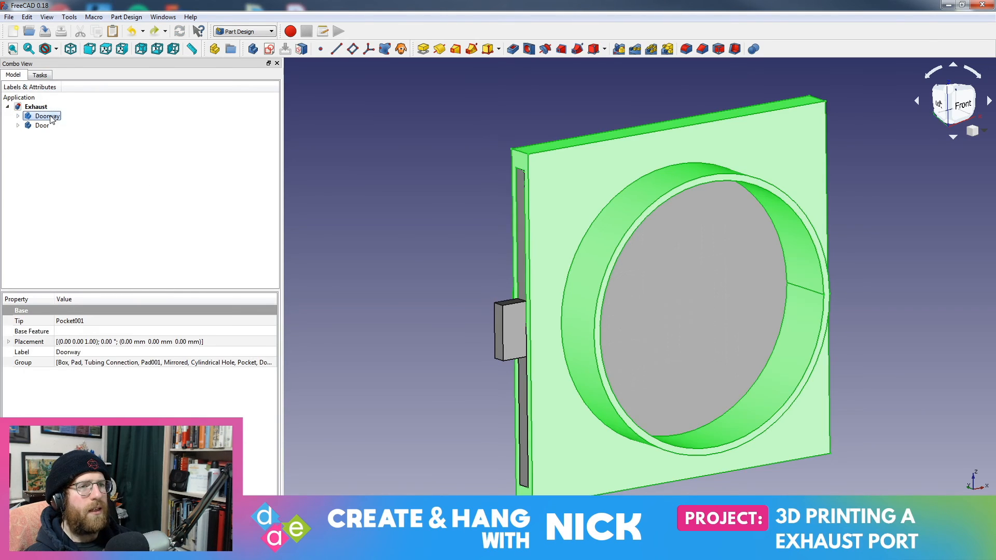
{"action": "left_click", "coordinate": [9, 16]}
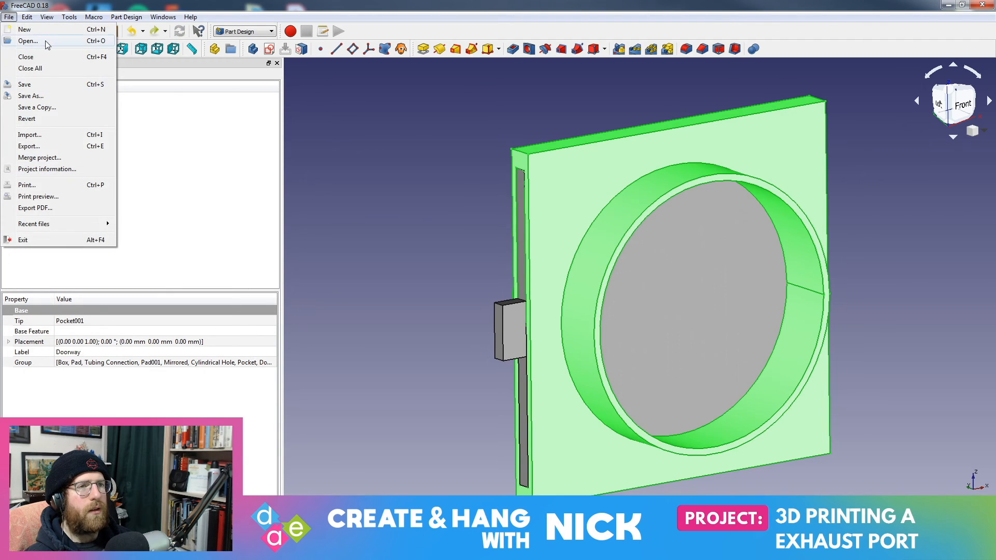
{"action": "left_click", "coordinate": [40, 84]}
{"action": "left_click", "coordinate": [477, 251]}
Start exporting the Doorway body and look through the available export file formats
{"action": "middle_click_drag", "start_coordinate": [478, 251], "coordinate": [500, 216]}
{"action": "left_click", "coordinate": [762, 129]}
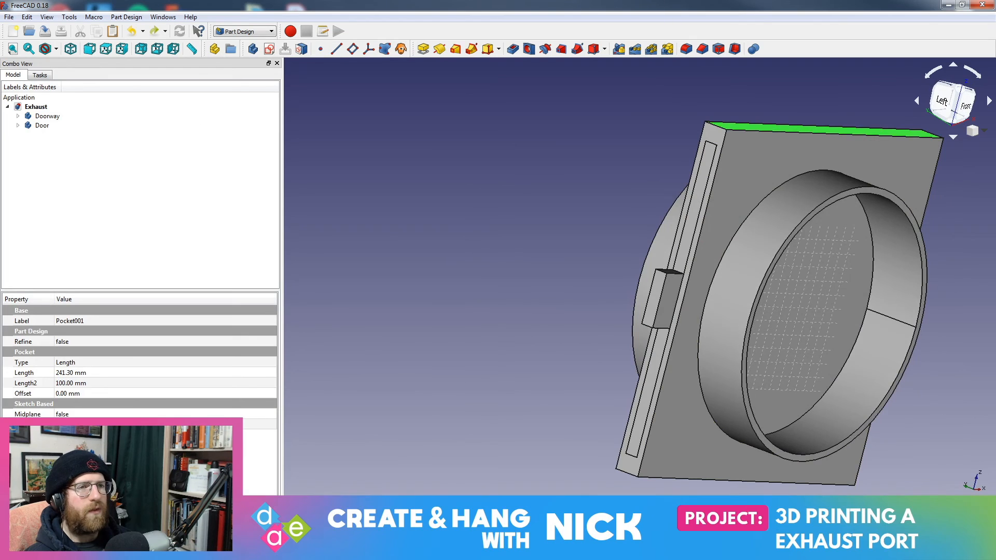
{"action": "left_click", "coordinate": [47, 116]}
{"action": "left_click", "coordinate": [9, 16]}
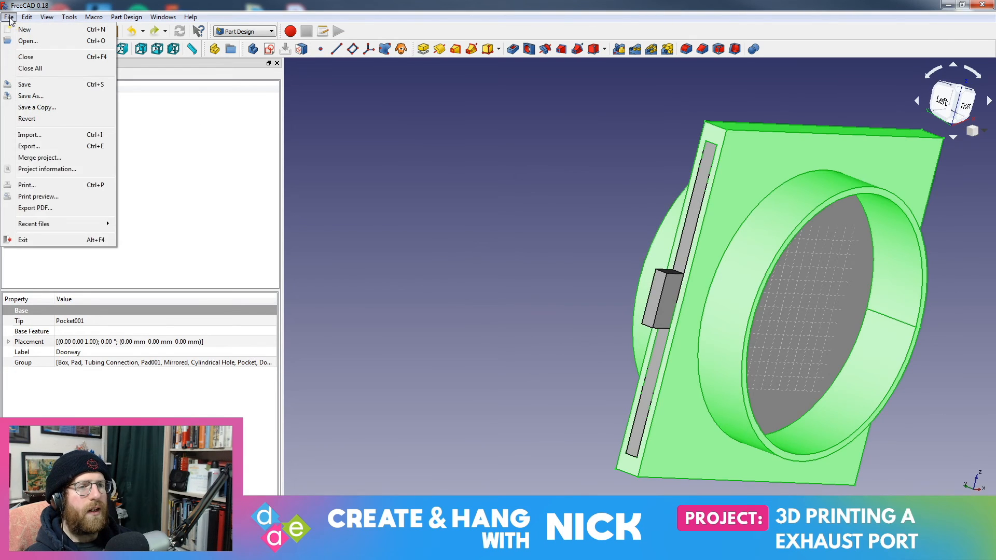
{"action": "left_click", "coordinate": [38, 146]}
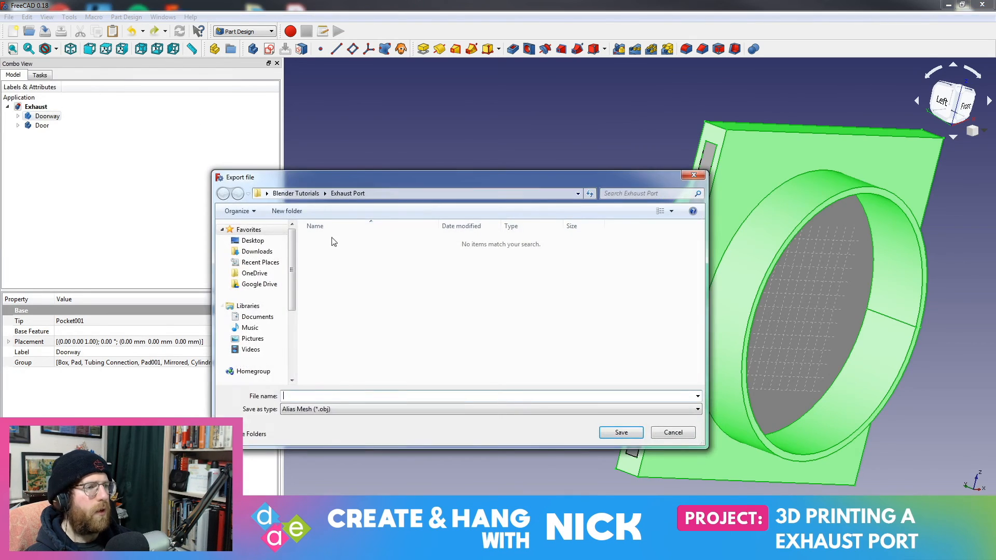
{"action": "left_click", "coordinate": [332, 410]}
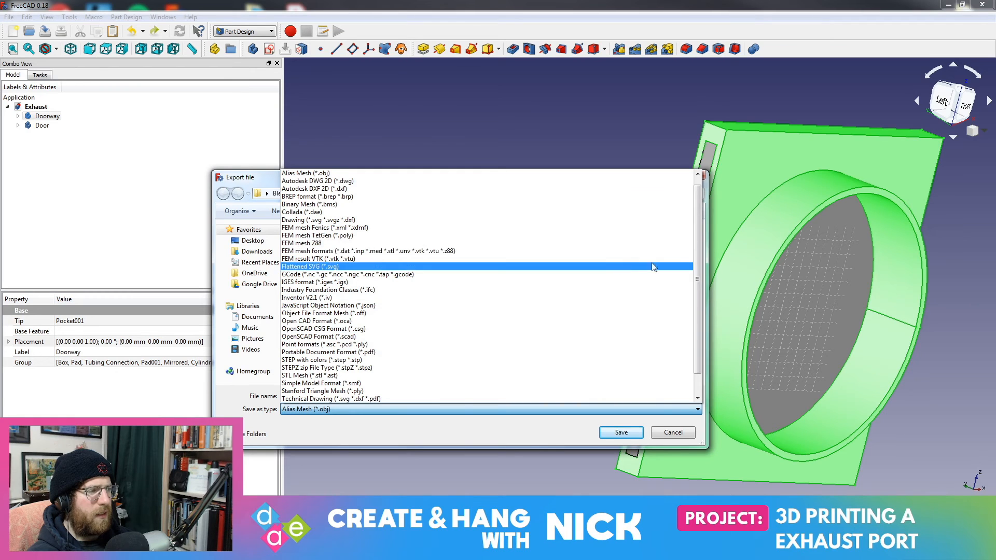
{"action": "left_click_drag", "start_coordinate": [699, 213], "coordinate": [699, 188]}
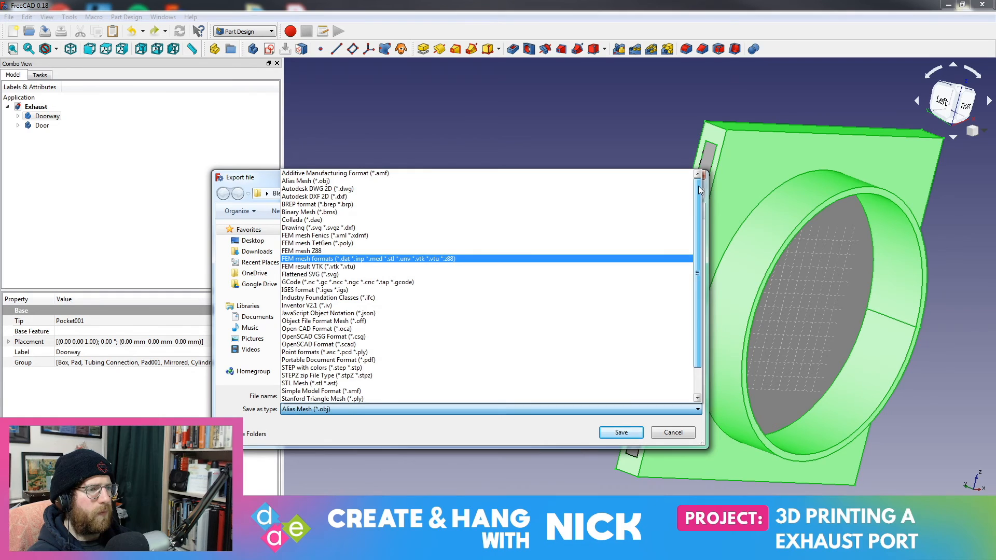
Search the computer's installed programs for "slic", then cancel the Doorway export
{"action": "left_click", "coordinate": [14, 548]}
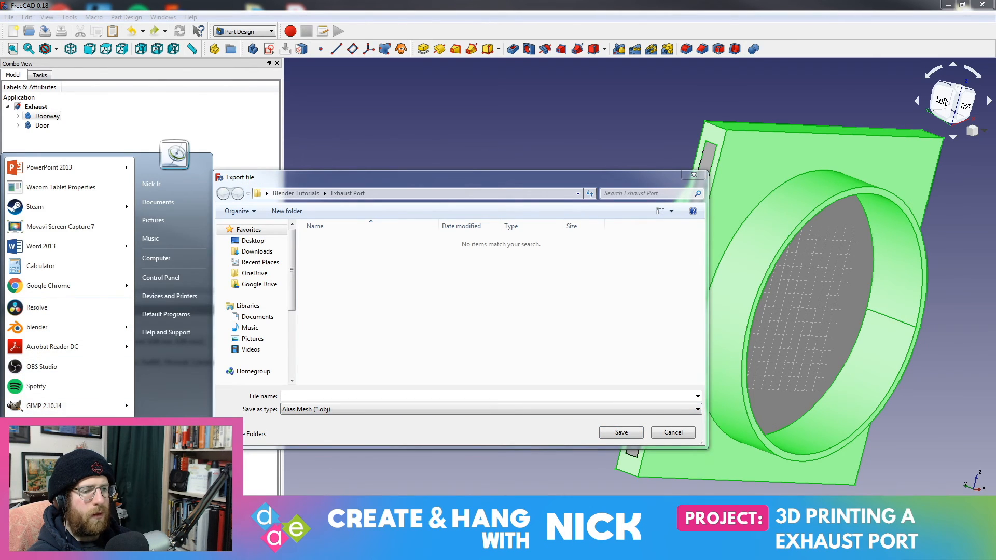
{"action": "left_click", "coordinate": [42, 510]}
{"action": "type", "text": "slic"}
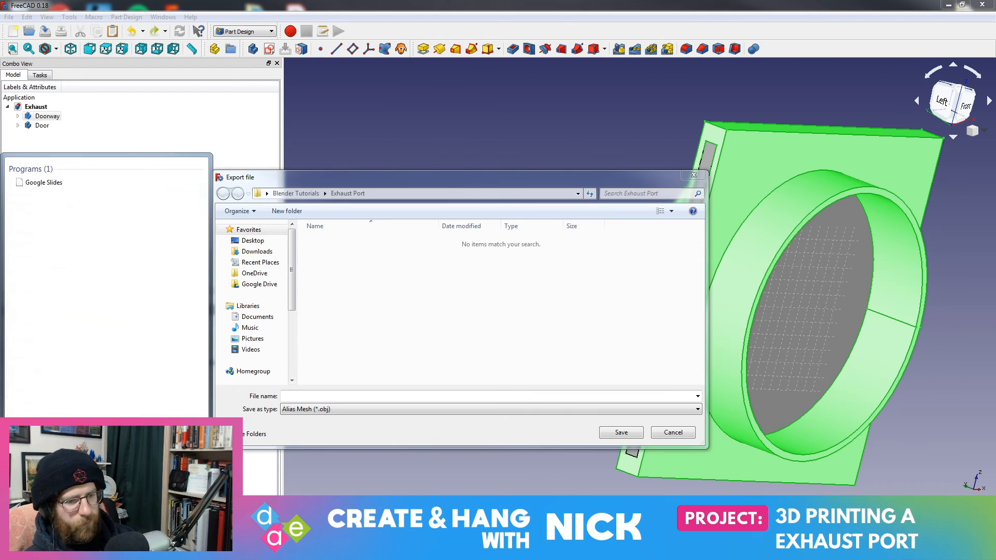
{"action": "key", "text": "Escape"}
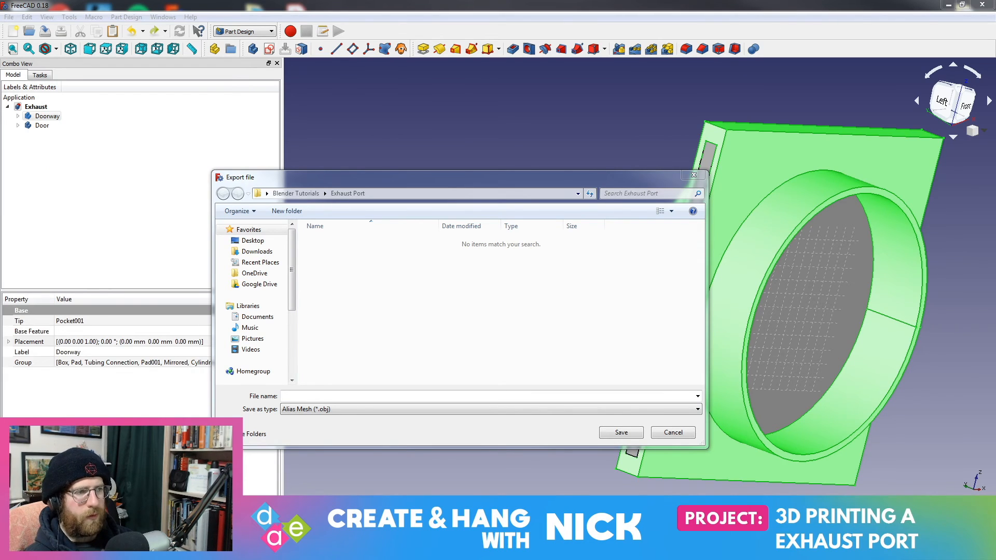
{"action": "left_click", "coordinate": [671, 433]}
Save the Exhaust document again with the Doorway body still selected
{"action": "middle_click_drag", "start_coordinate": [527, 169], "coordinate": [508, 189]}
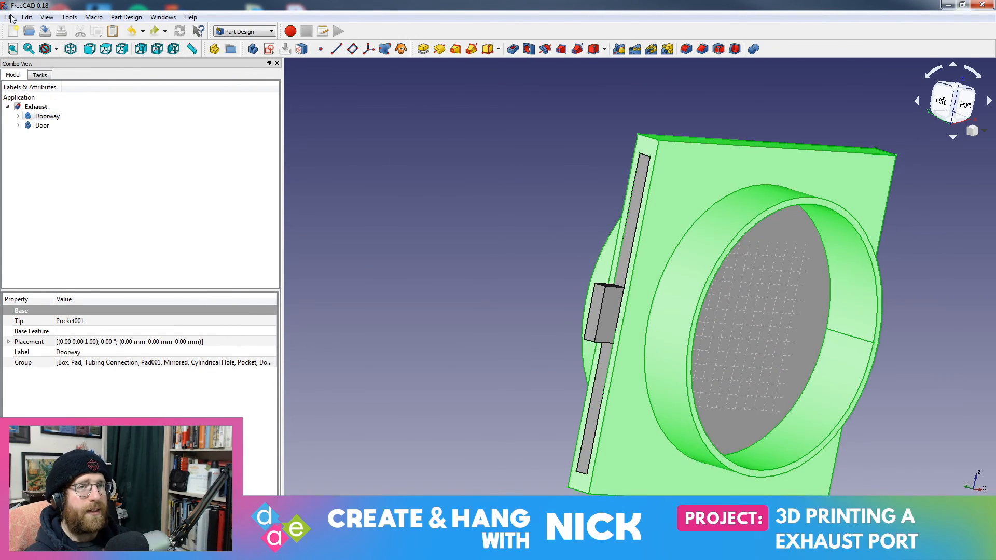
{"action": "left_click", "coordinate": [9, 17]}
{"action": "left_click", "coordinate": [37, 81]}
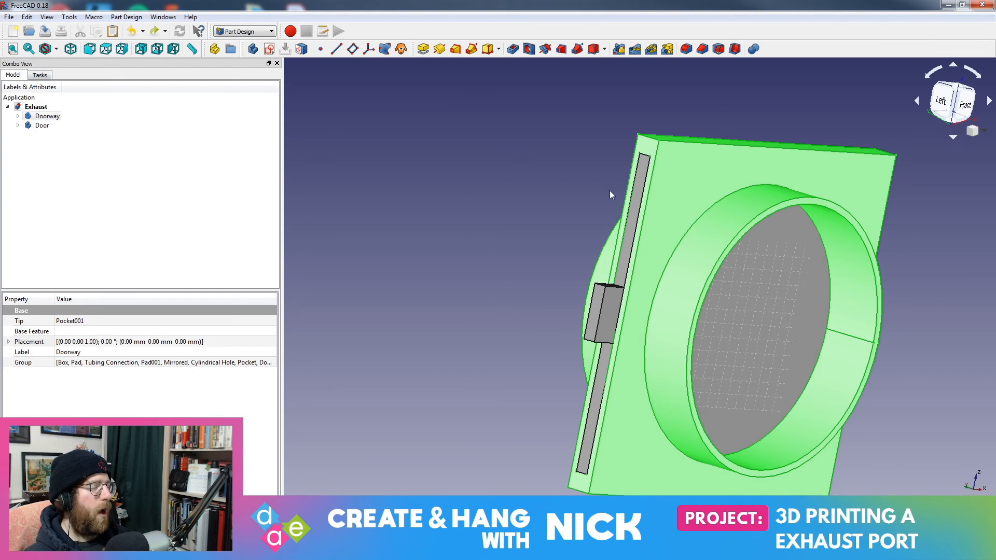
Examine the assembled Doorway and Door from the left side and the front, including the slot, handle and tubing connections
{"action": "middle_click_drag", "start_coordinate": [595, 181], "coordinate": [512, 153]}
{"action": "middle_click_drag", "start_coordinate": [496, 202], "coordinate": [424, 161]}
{"action": "left_click", "coordinate": [426, 242]}
{"action": "scroll", "coordinate": [424, 164], "scroll_direction": "down", "scroll_amount": 4}
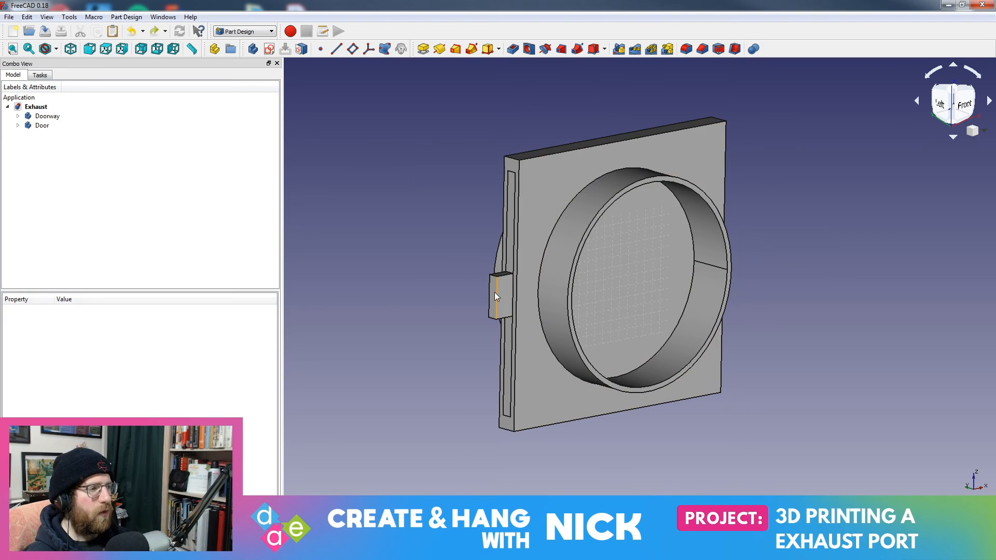
{"action": "key", "text": "6"}
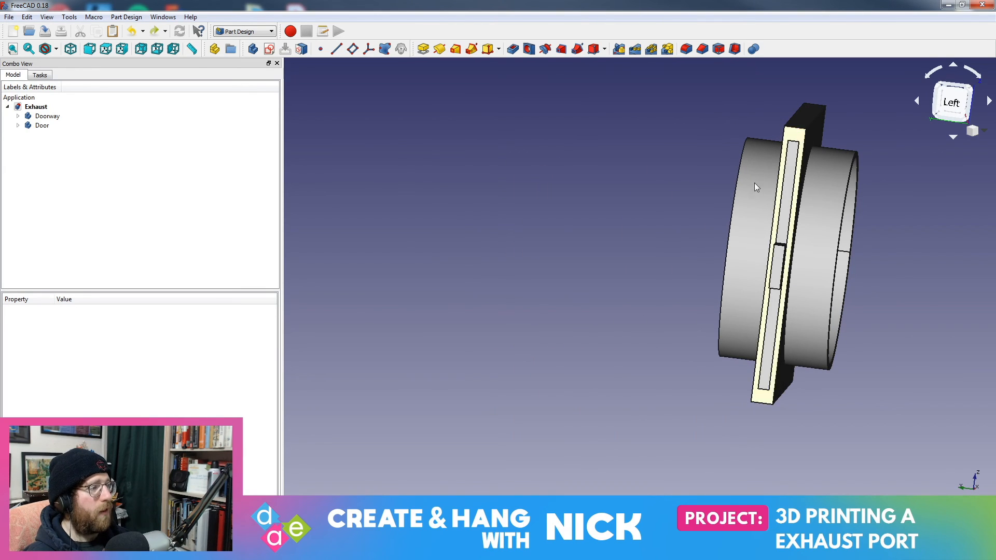
{"action": "middle_click_drag", "start_coordinate": [723, 369], "coordinate": [592, 370]}
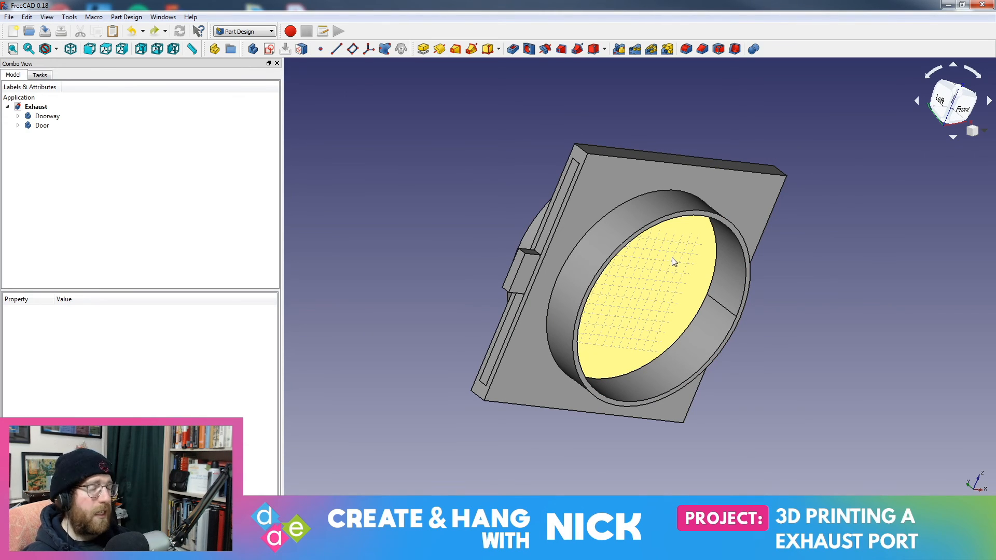
{"action": "middle_click_drag", "start_coordinate": [576, 169], "coordinate": [496, 114]}
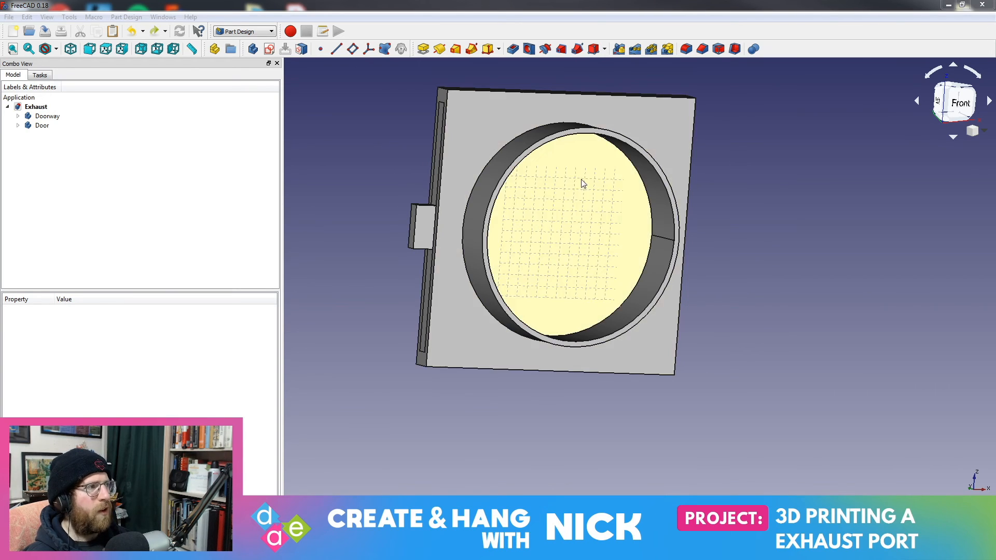
{"action": "middle_click_drag", "start_coordinate": [570, 222], "coordinate": [427, 200]}
{"action": "middle_click_drag", "start_coordinate": [447, 163], "coordinate": [514, 208]}
Save the finished Exhaust document with both the Doorway and Door bodies
{"action": "scroll", "coordinate": [536, 236], "scroll_direction": "up", "scroll_amount": 1}
{"action": "middle_click_drag", "start_coordinate": [586, 240], "coordinate": [648, 243]}
{"action": "left_click", "coordinate": [9, 16]}
{"action": "left_click", "coordinate": [39, 87]}
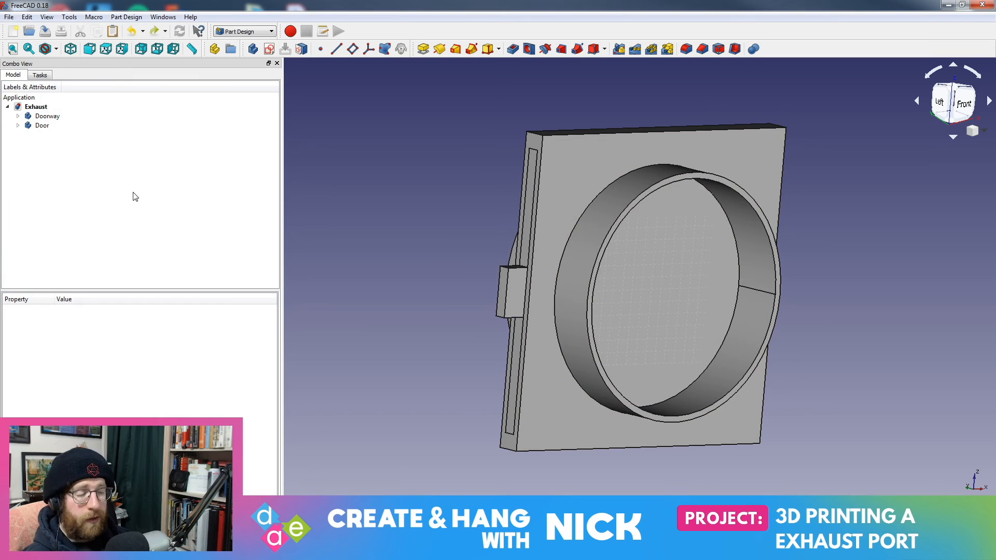